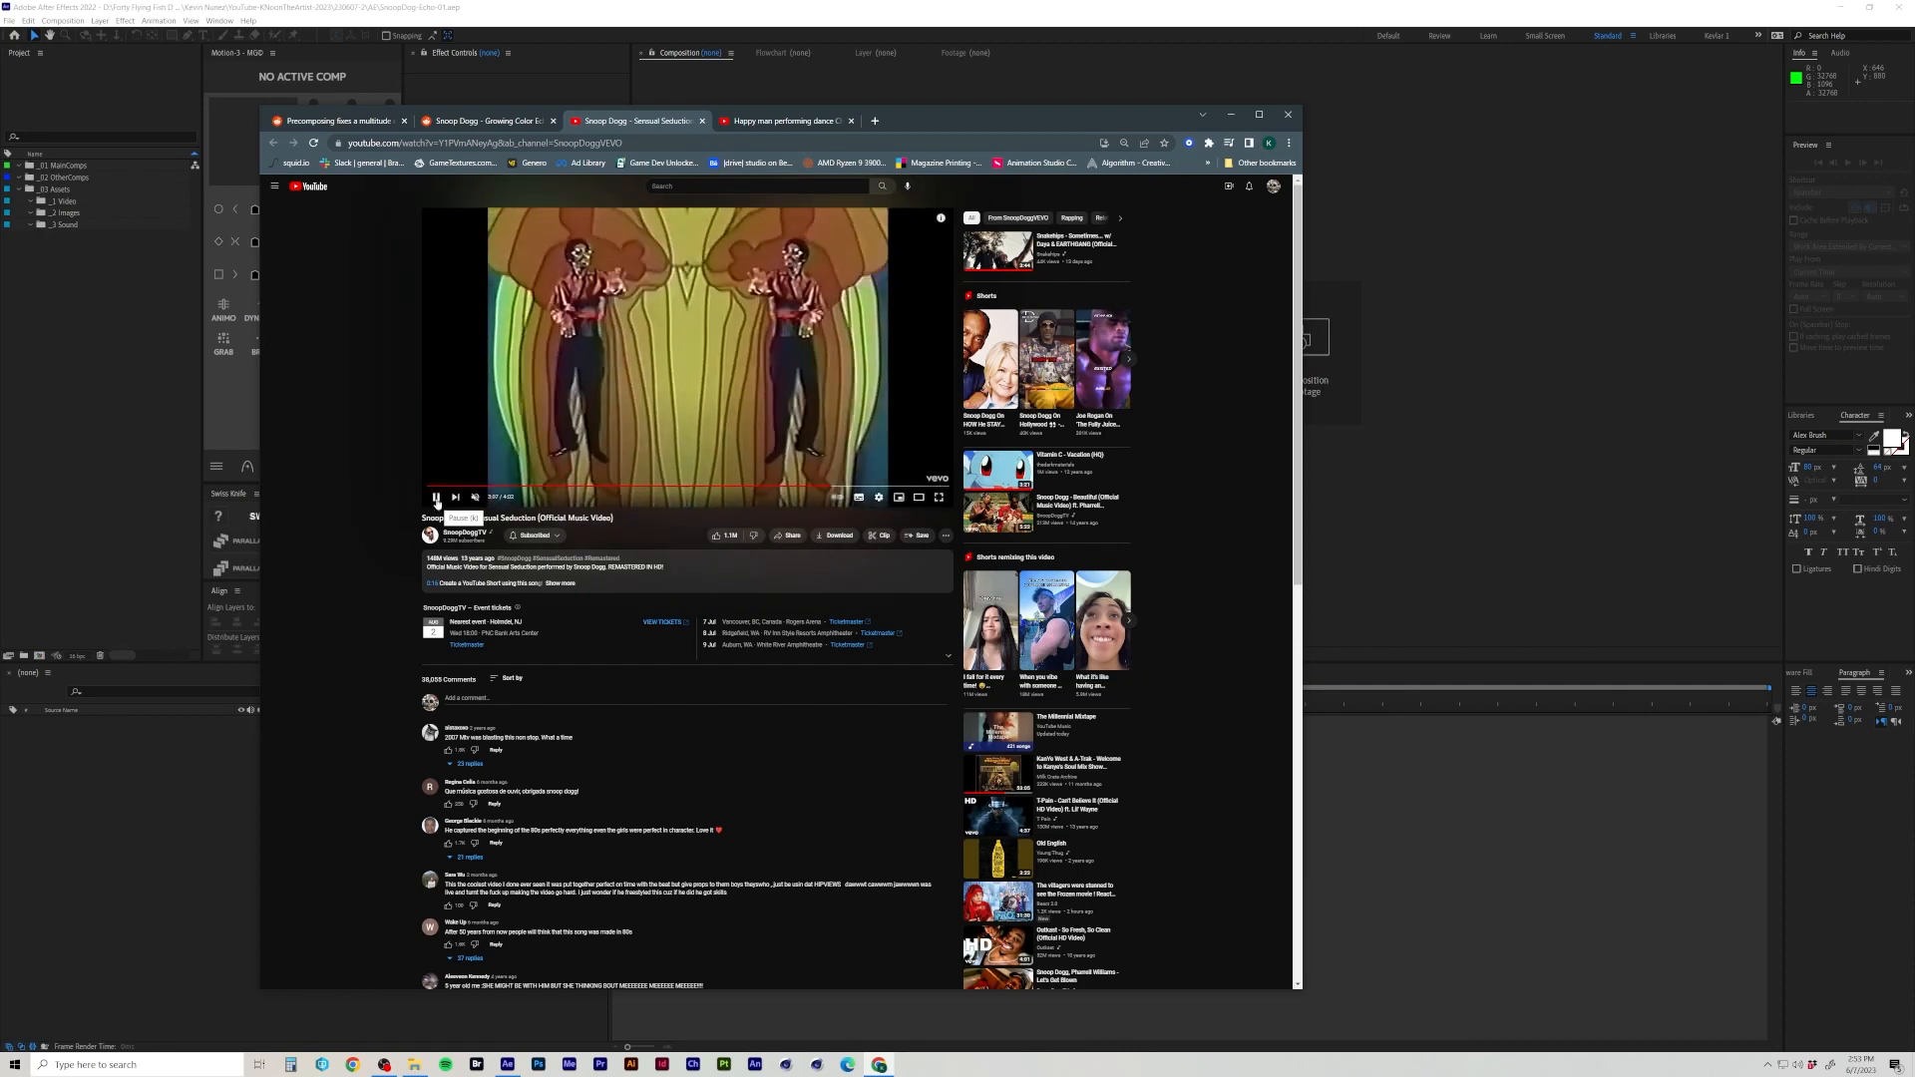
Pause the Snoop Dogg music video, bring up the Growing Color Echo page, and switch to After Effects.
{"action": "left_click", "coordinate": [436, 497]}
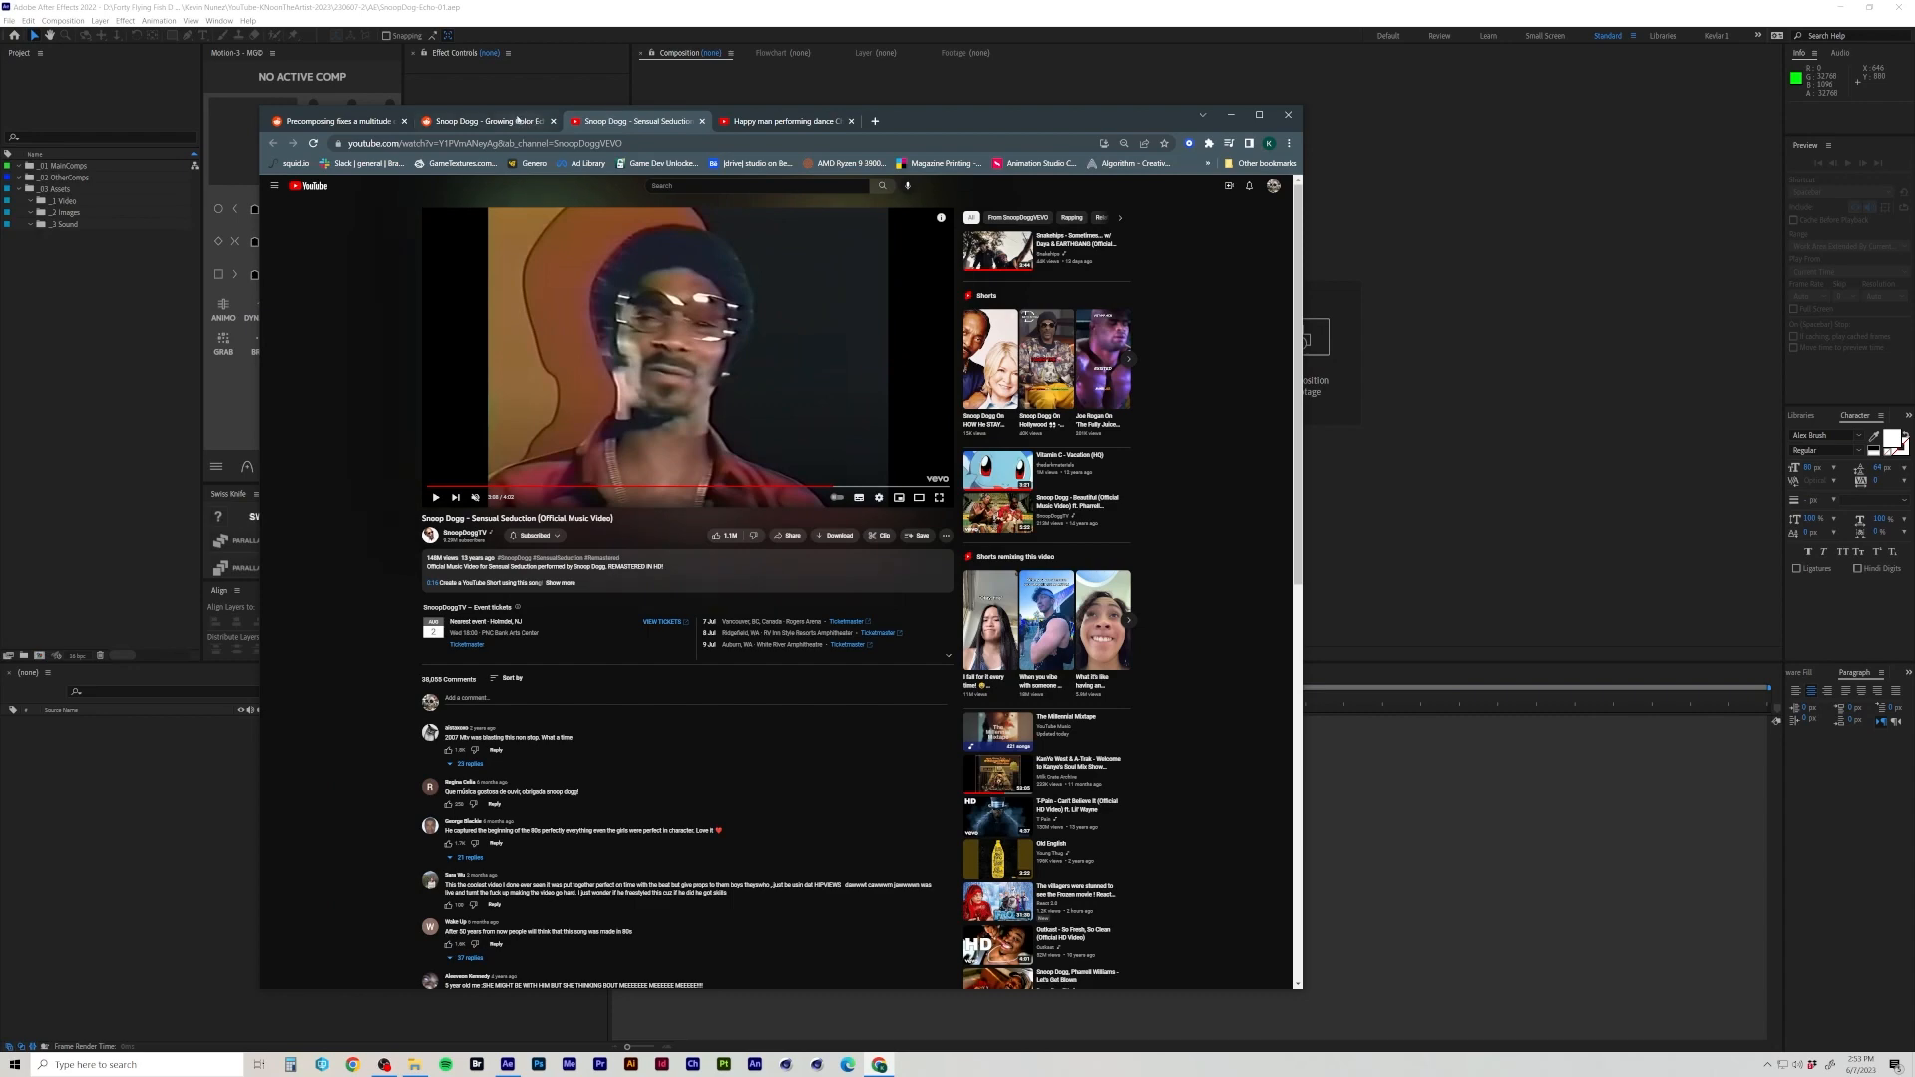
{"action": "left_click", "coordinate": [518, 120]}
{"action": "left_click", "coordinate": [97, 357]}
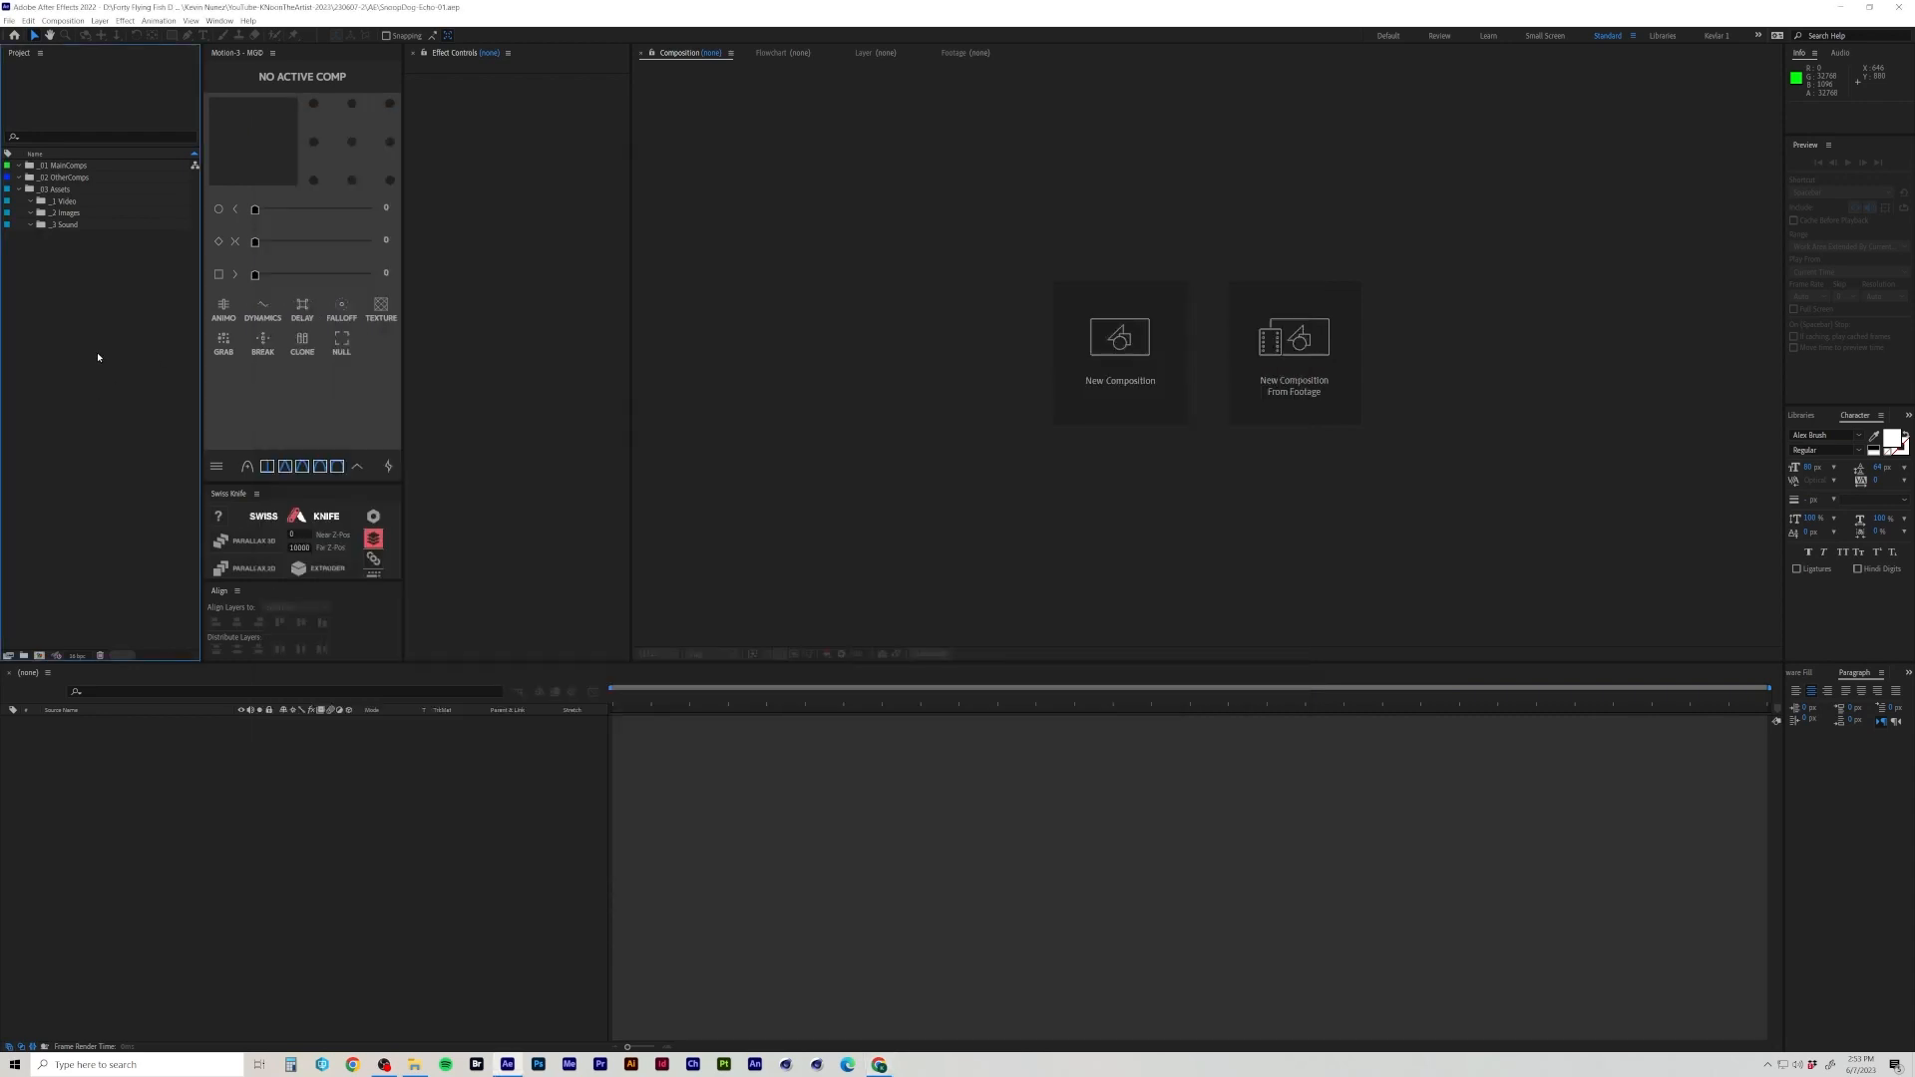
Select the project's _1 Video folder, then open the _Video folder inside Assets in File Explorer and select its clip.
{"action": "left_click", "coordinate": [75, 200]}
{"action": "key", "text": "alt+Tab"}
{"action": "key", "text": "alt+Tab"}
{"action": "key", "text": "alt+Tab"}
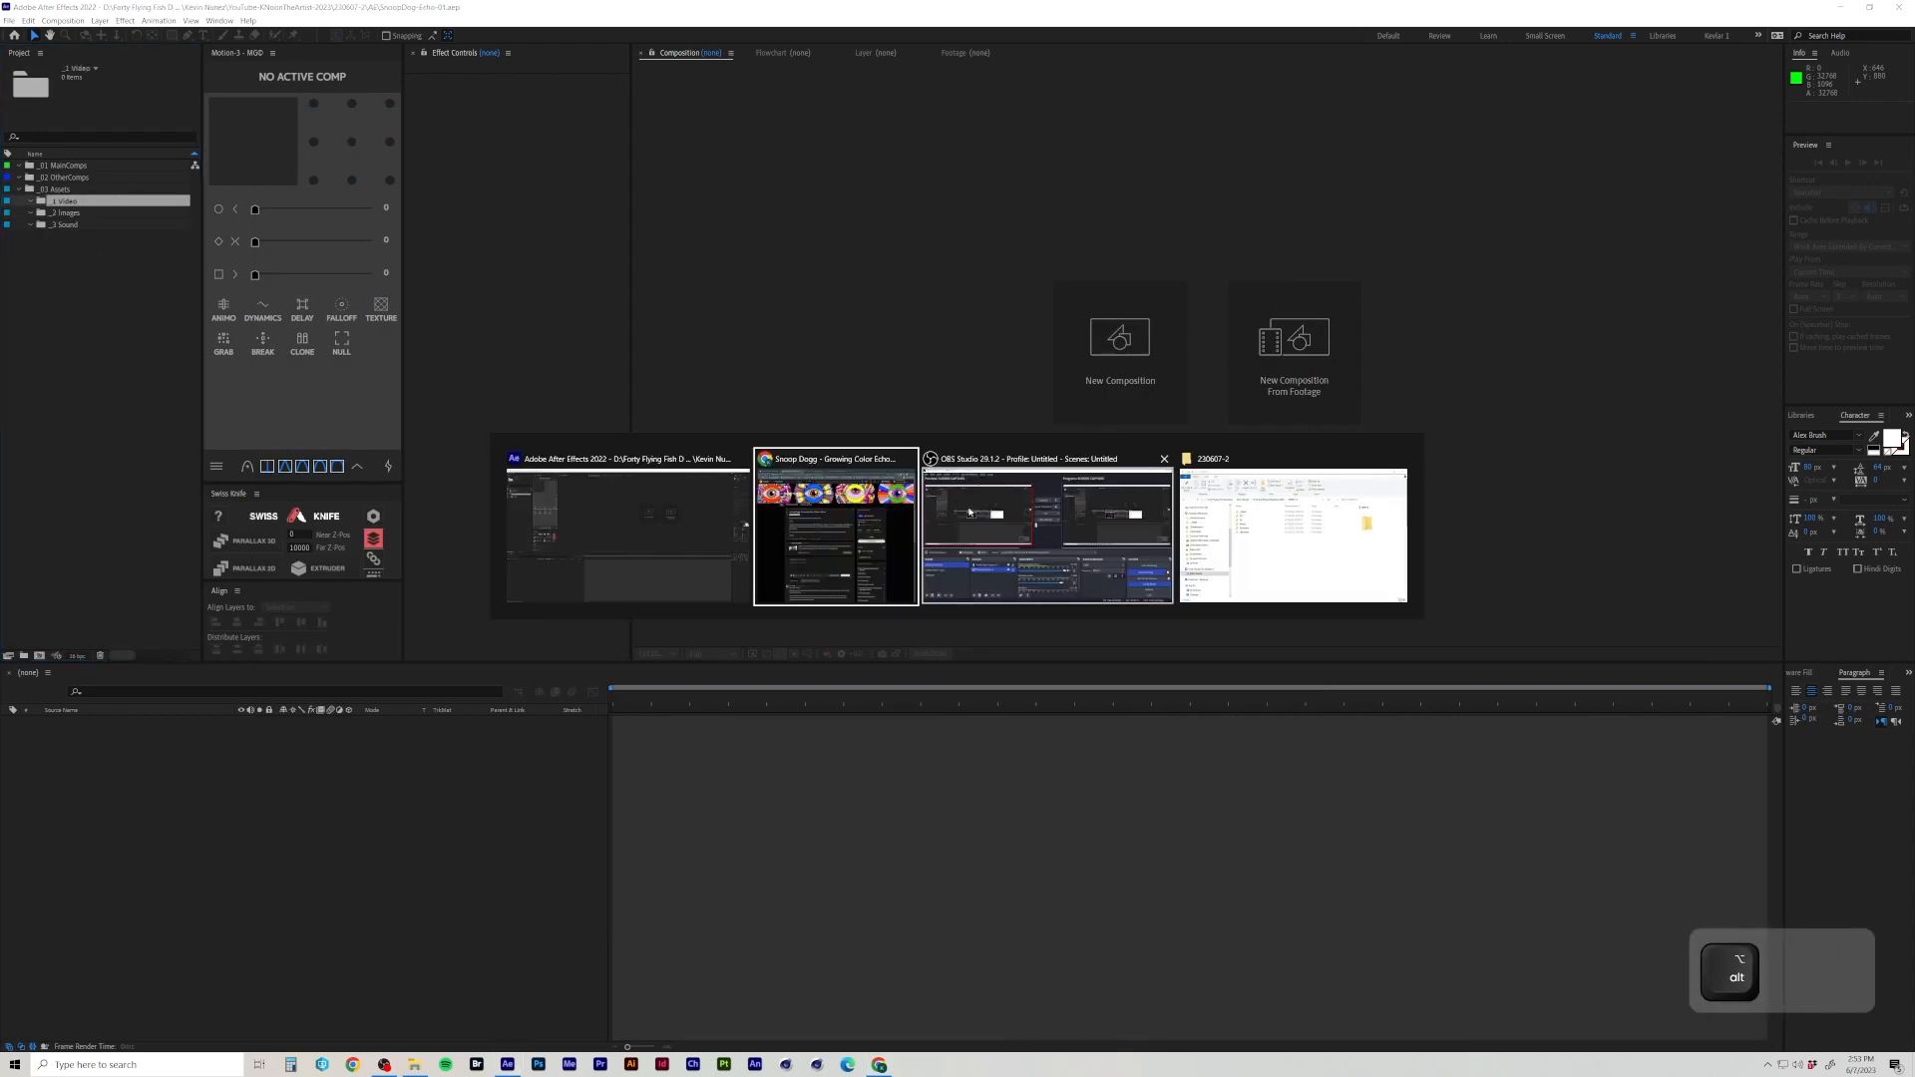
{"action": "key", "text": "alt+Tab"}
{"action": "key", "text": "alt+Tab"}
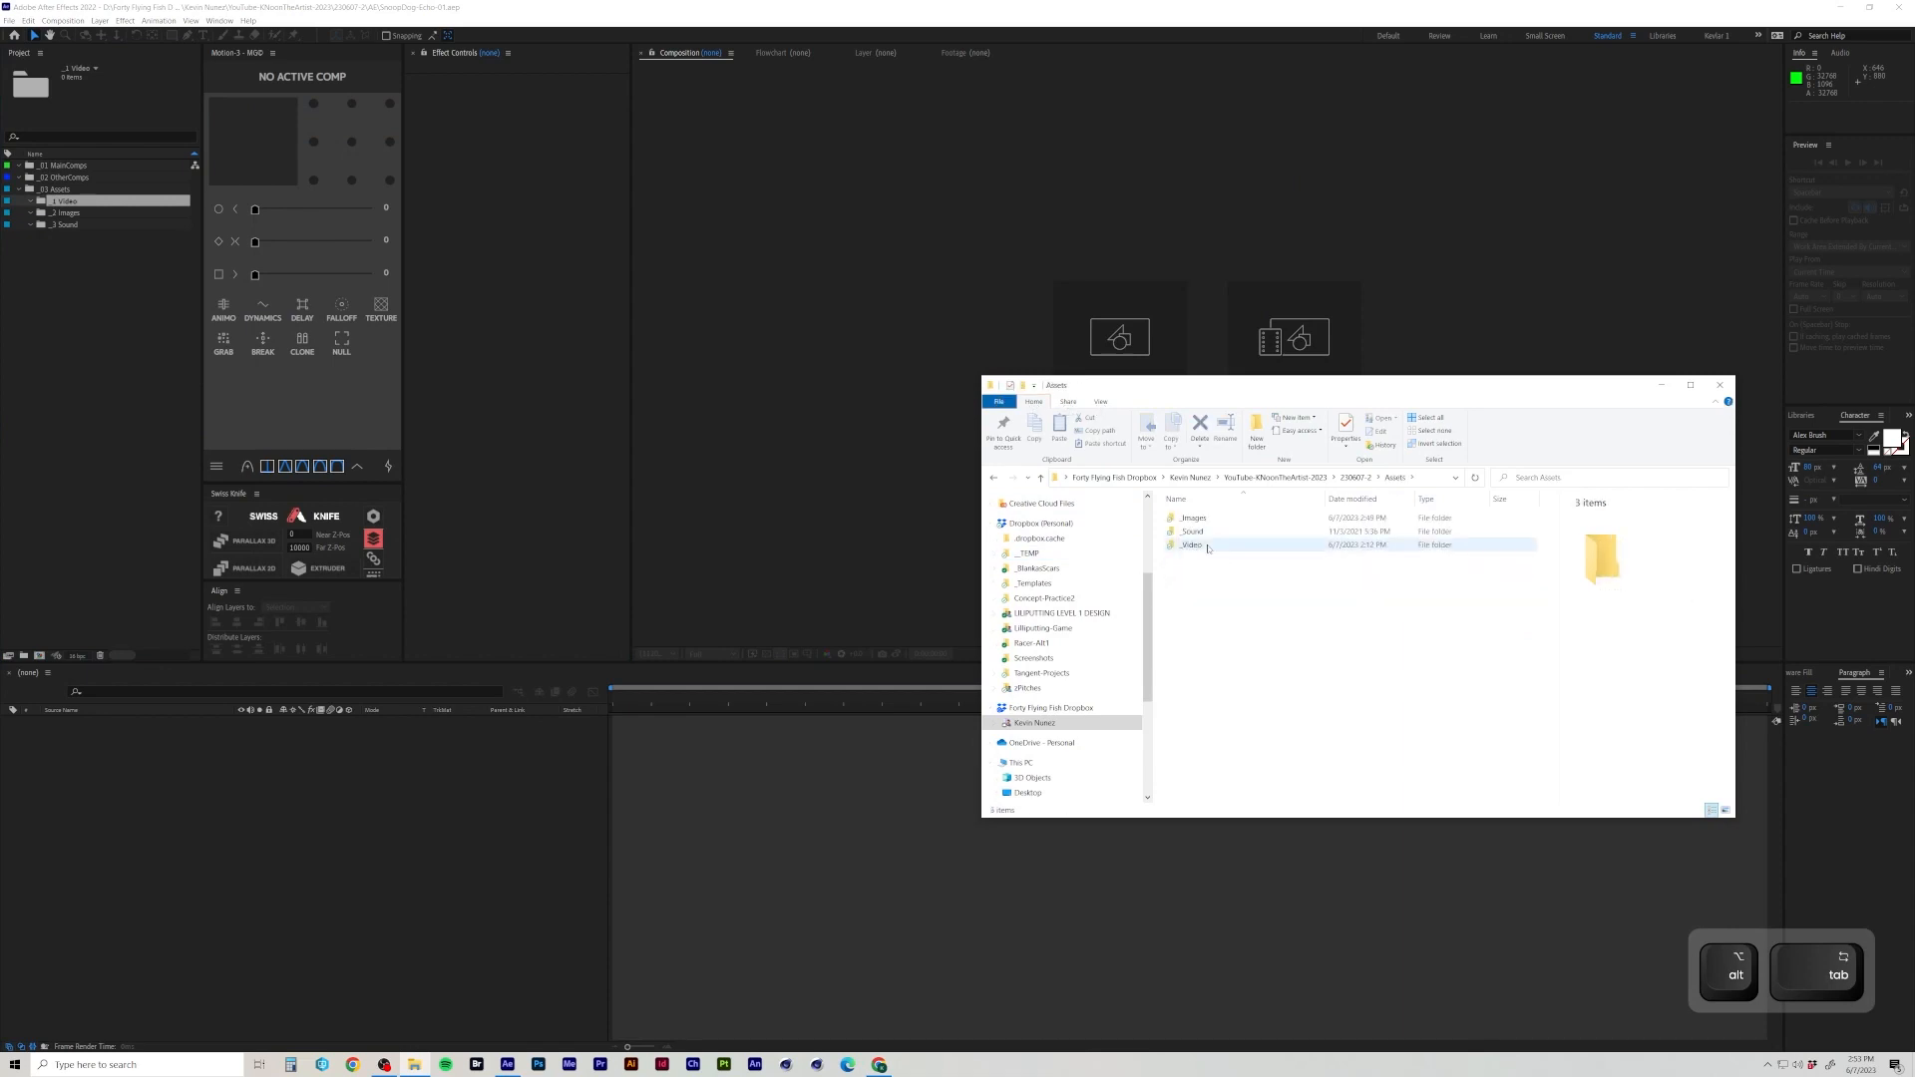
{"action": "double_click", "coordinate": [1208, 548]}
{"action": "left_click", "coordinate": [1206, 545]}
Switch to the browser and preview the "Happy man performing dance" green-screen video on YouTube.
{"action": "key", "text": "alt+Tab"}
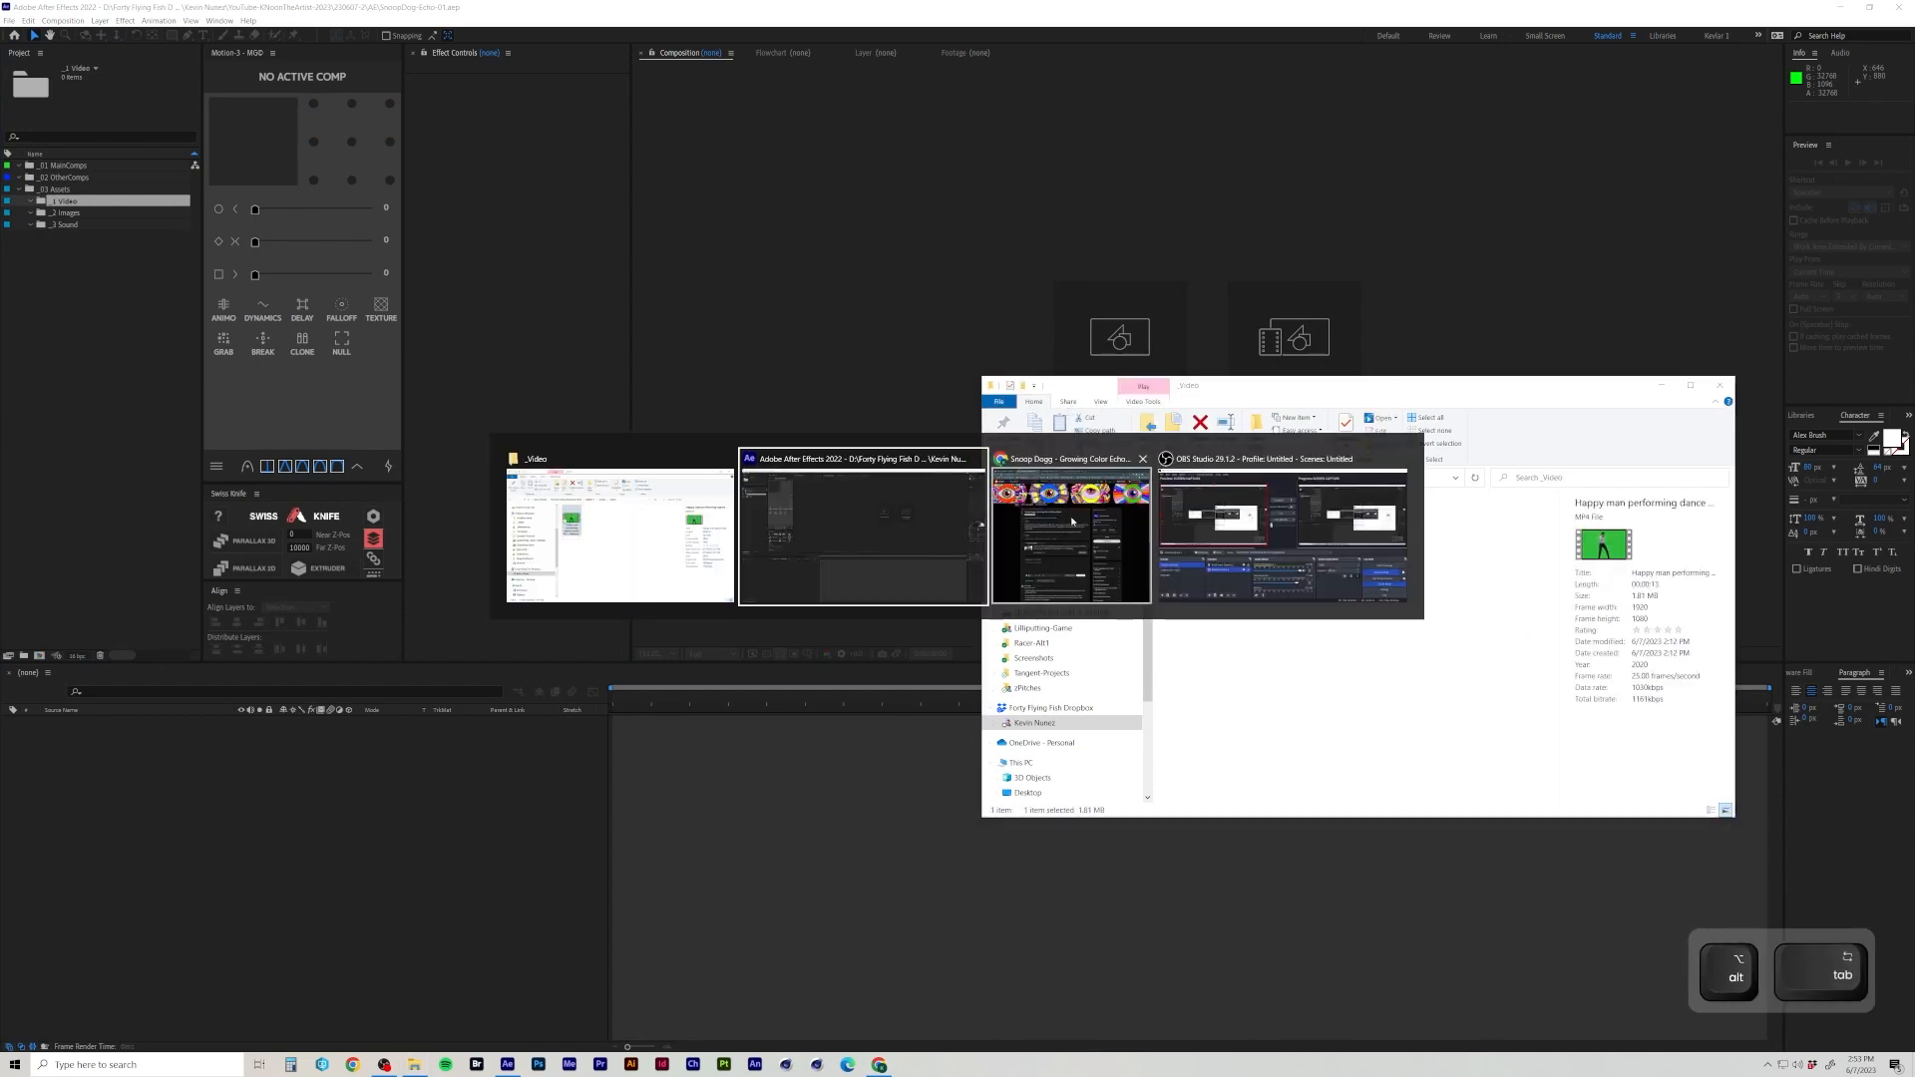
{"action": "left_click", "coordinate": [1072, 521]}
{"action": "left_click", "coordinate": [756, 121]}
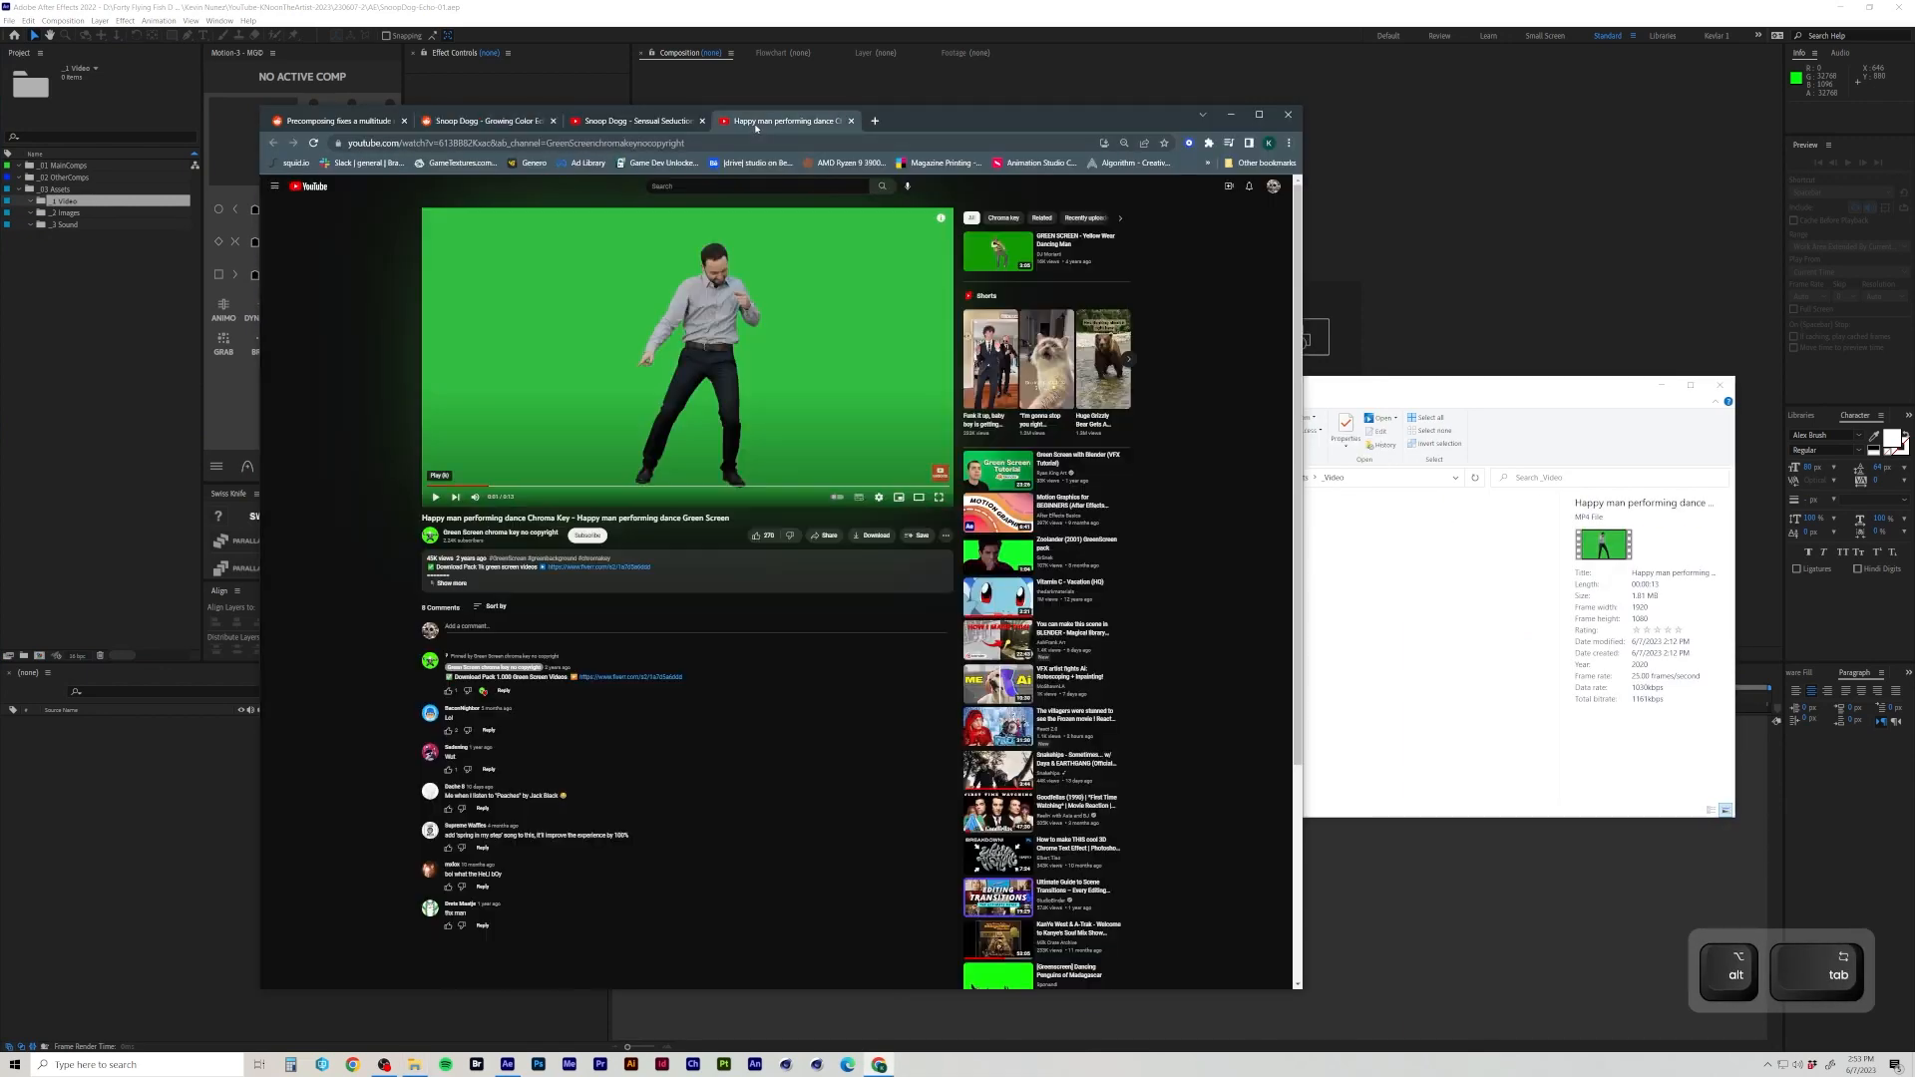
{"action": "left_click", "coordinate": [436, 497]}
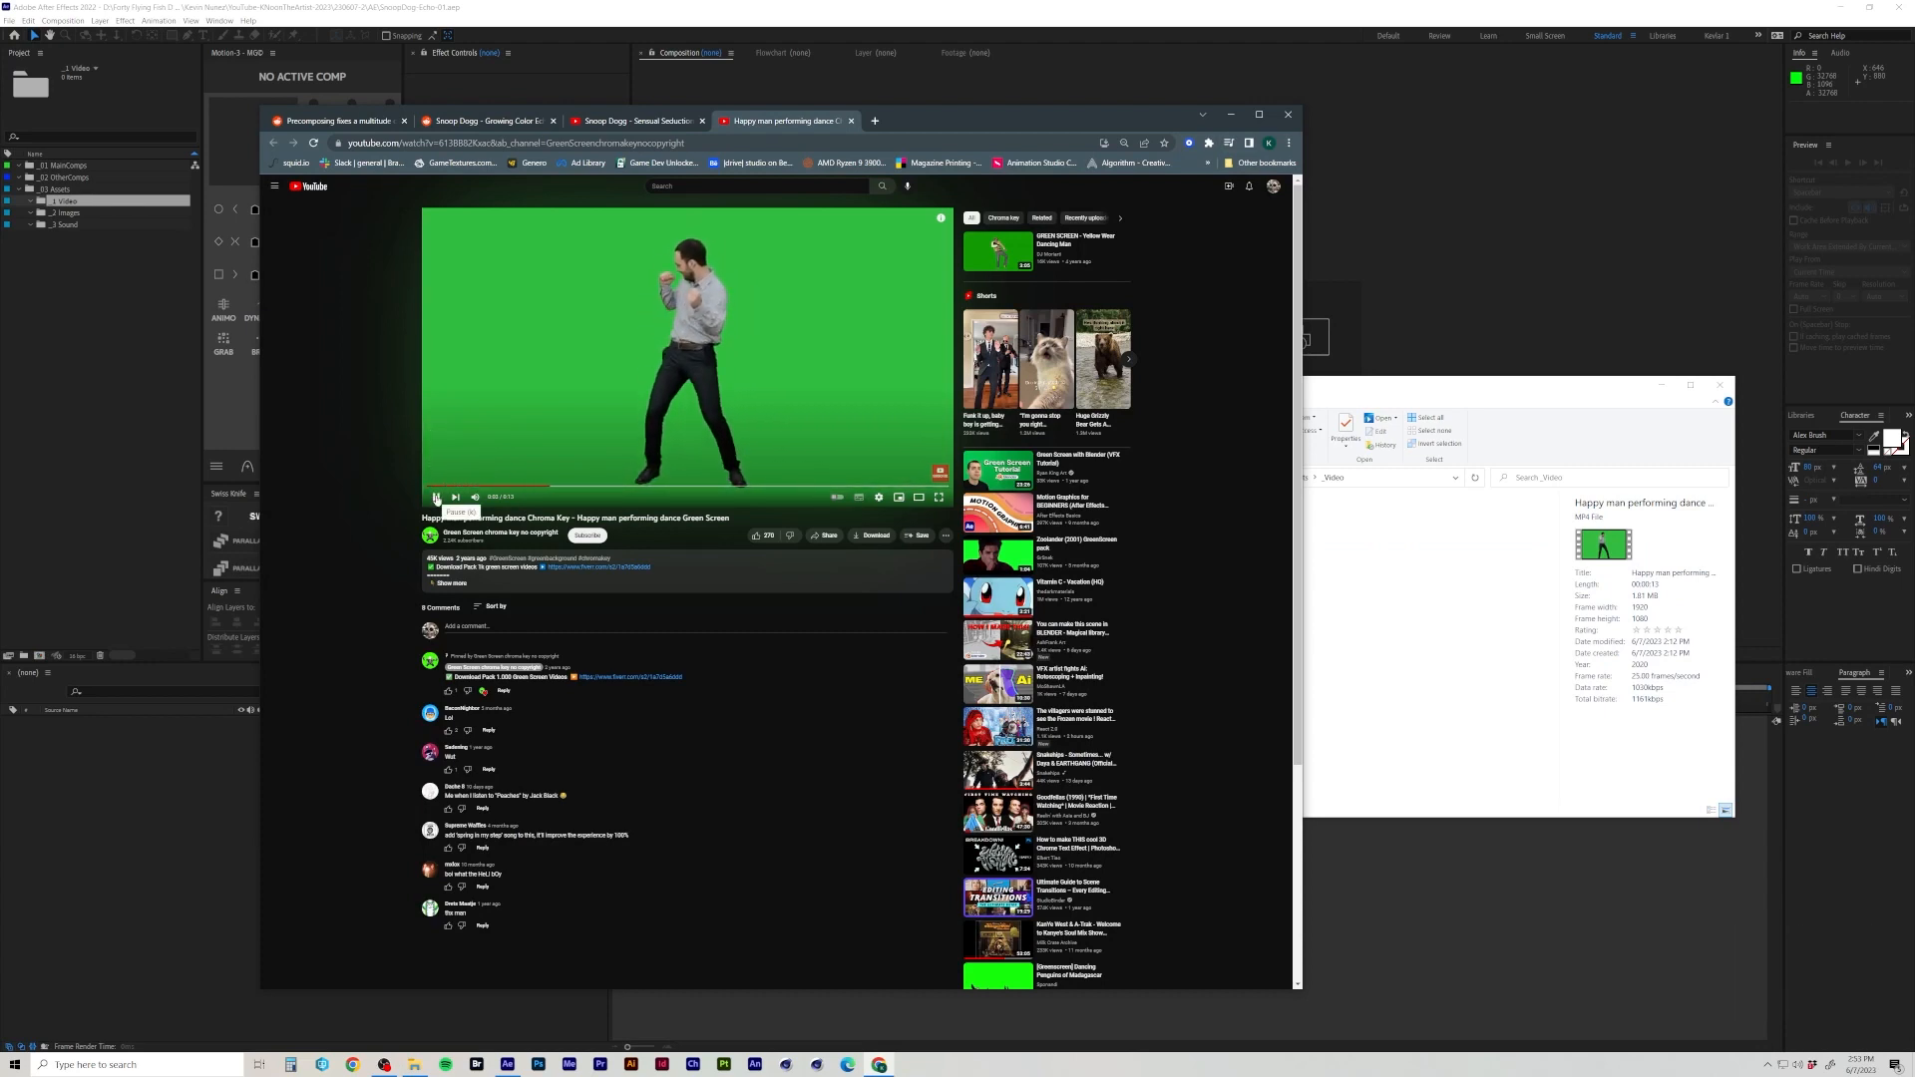
{"action": "left_click", "coordinate": [436, 497]}
Import the "Happy man performing dance" clip from File Explorer into the After Effects project and create a composition from it.
{"action": "left_click", "coordinate": [1397, 633]}
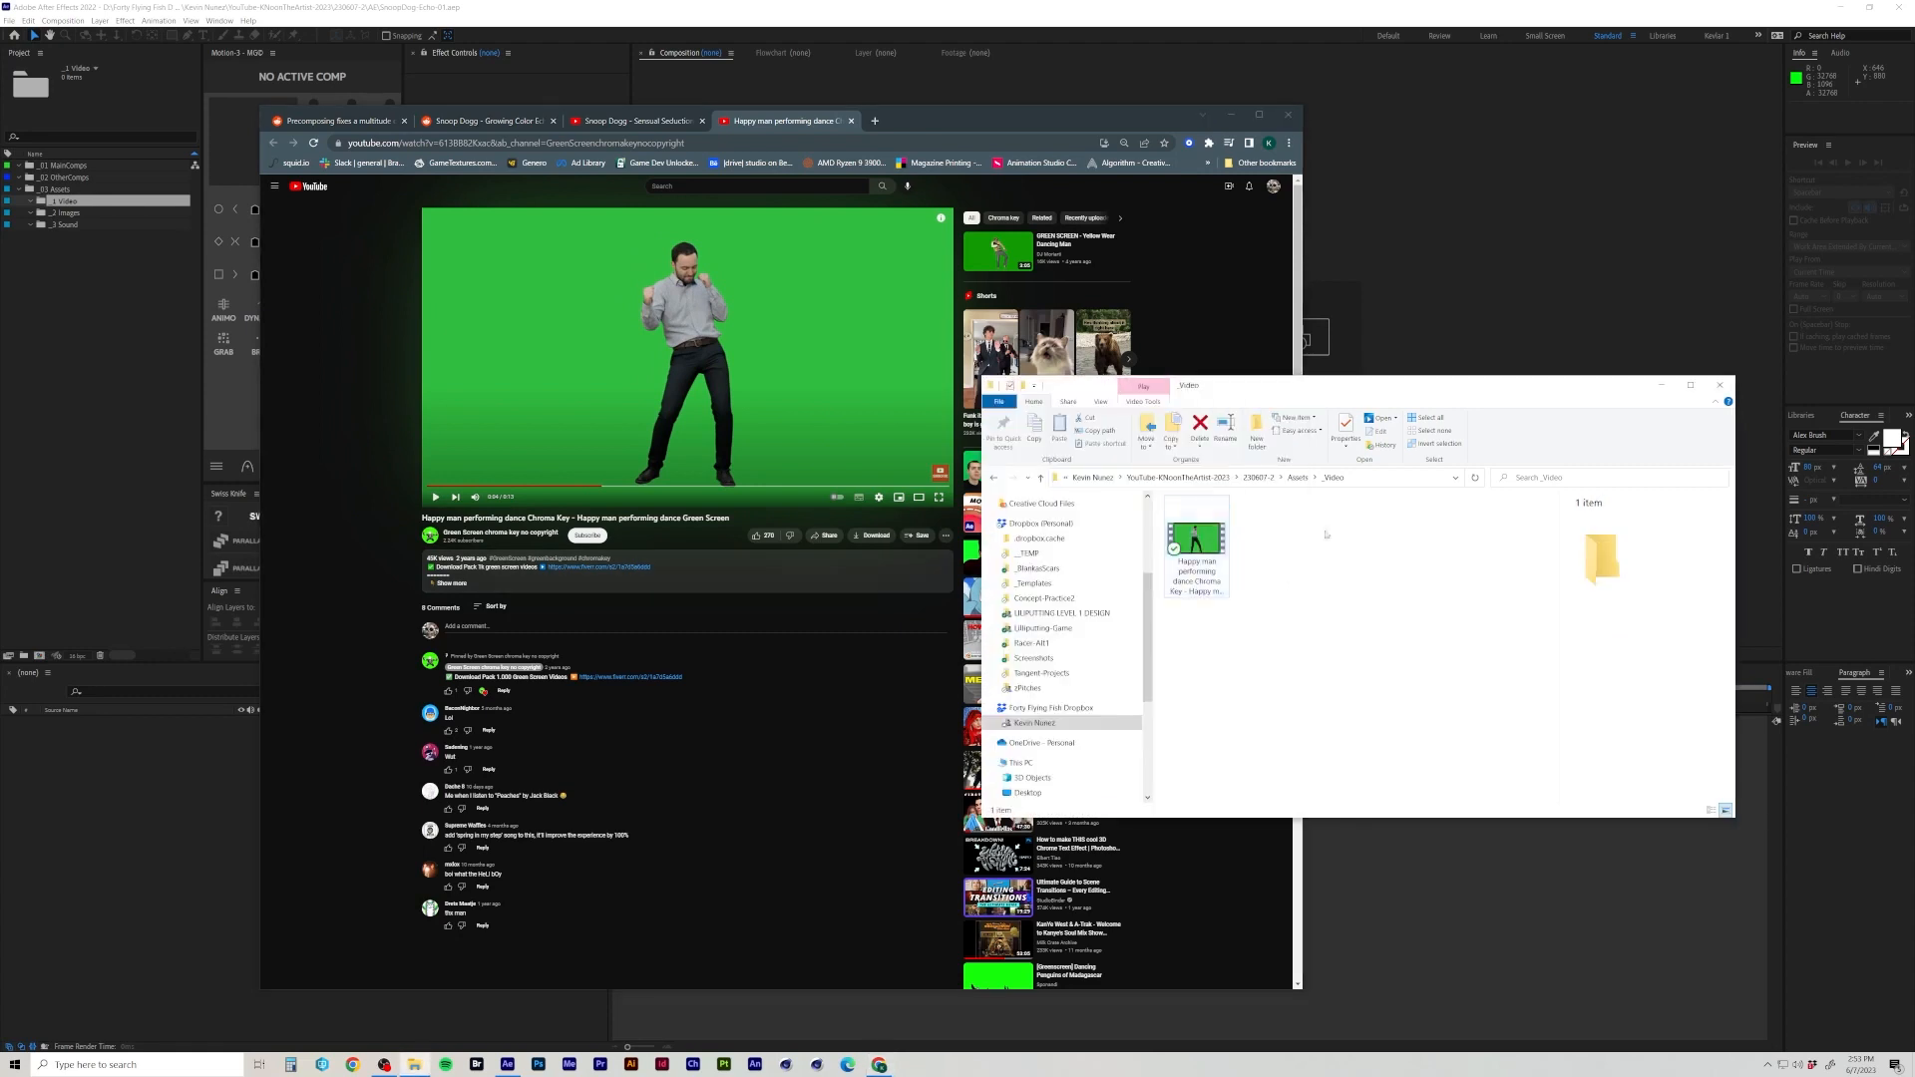
{"action": "left_click", "coordinate": [1212, 540]}
{"action": "left_click_drag", "start_coordinate": [1197, 549], "coordinate": [39, 656]}
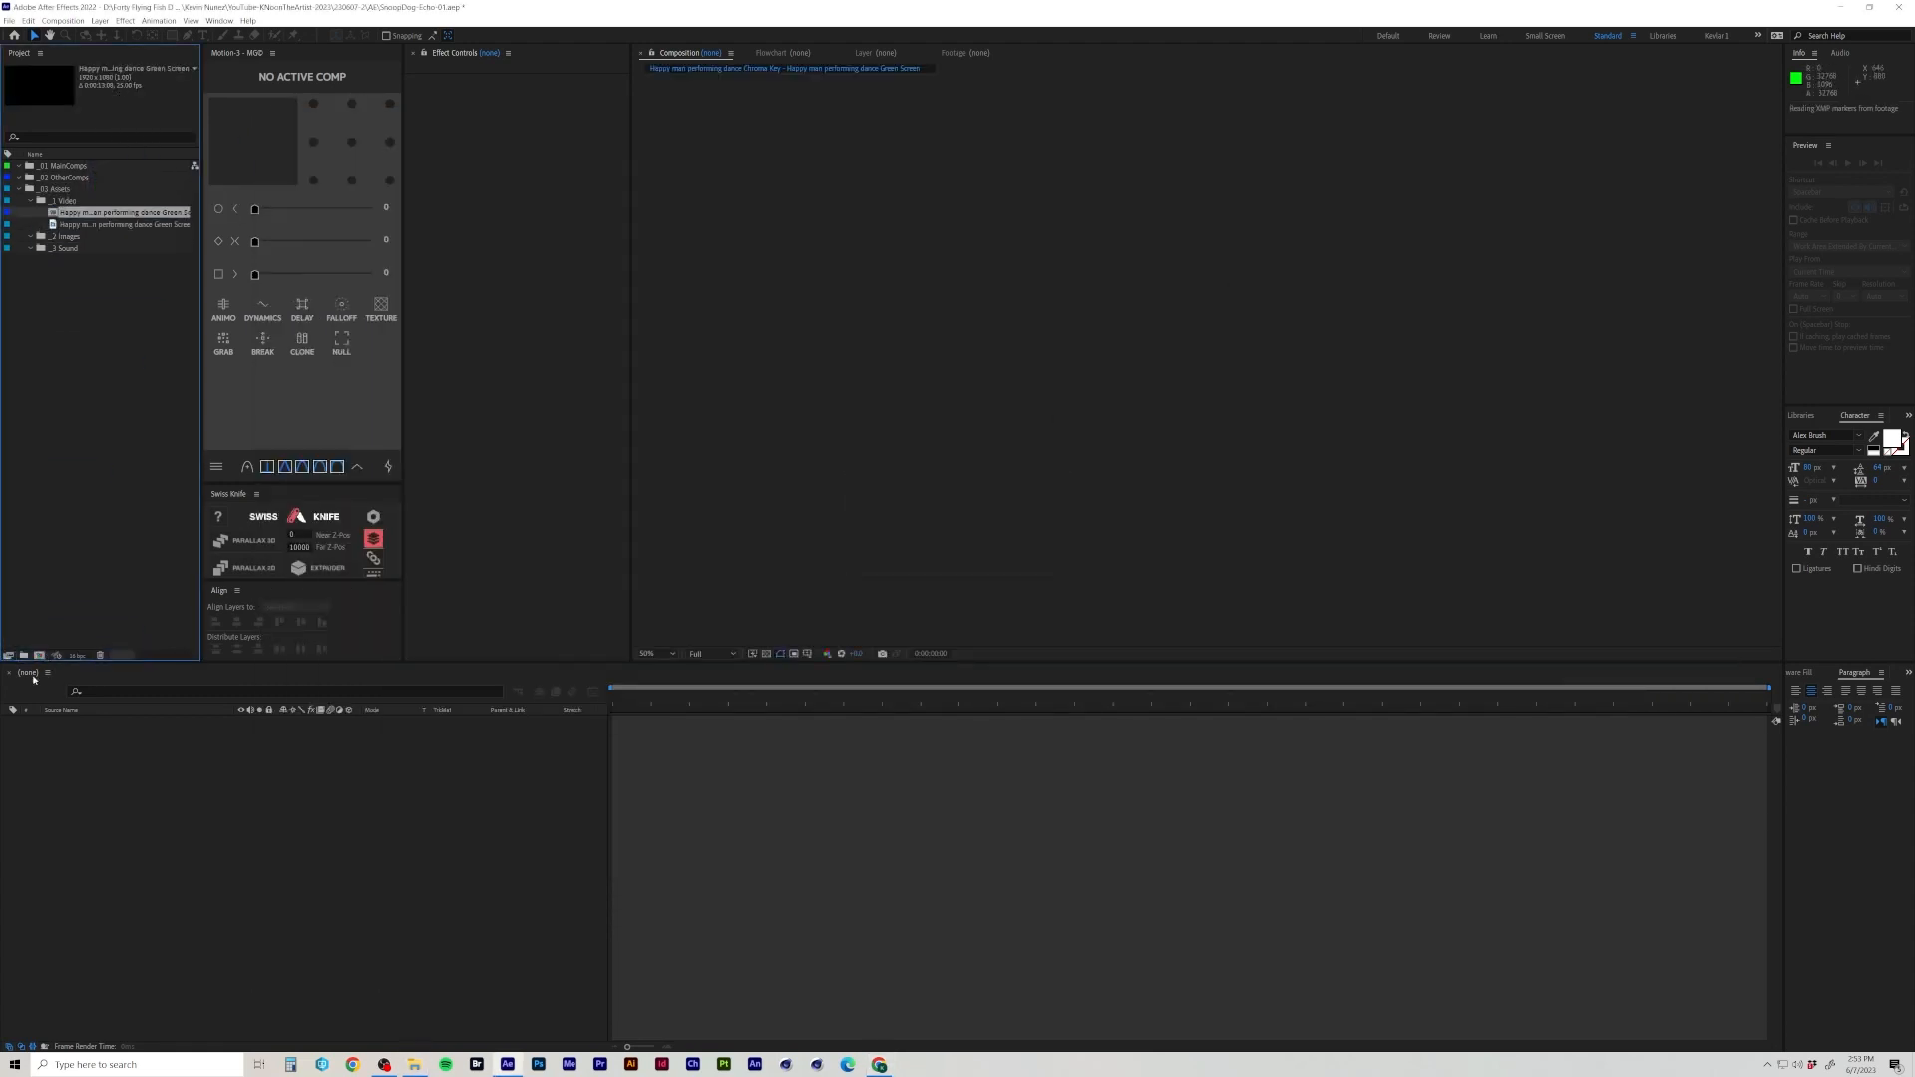
Set the composition's preset to HDTV 1080 24 and lock its aspect ratio.
{"action": "right_click", "coordinate": [58, 676]}
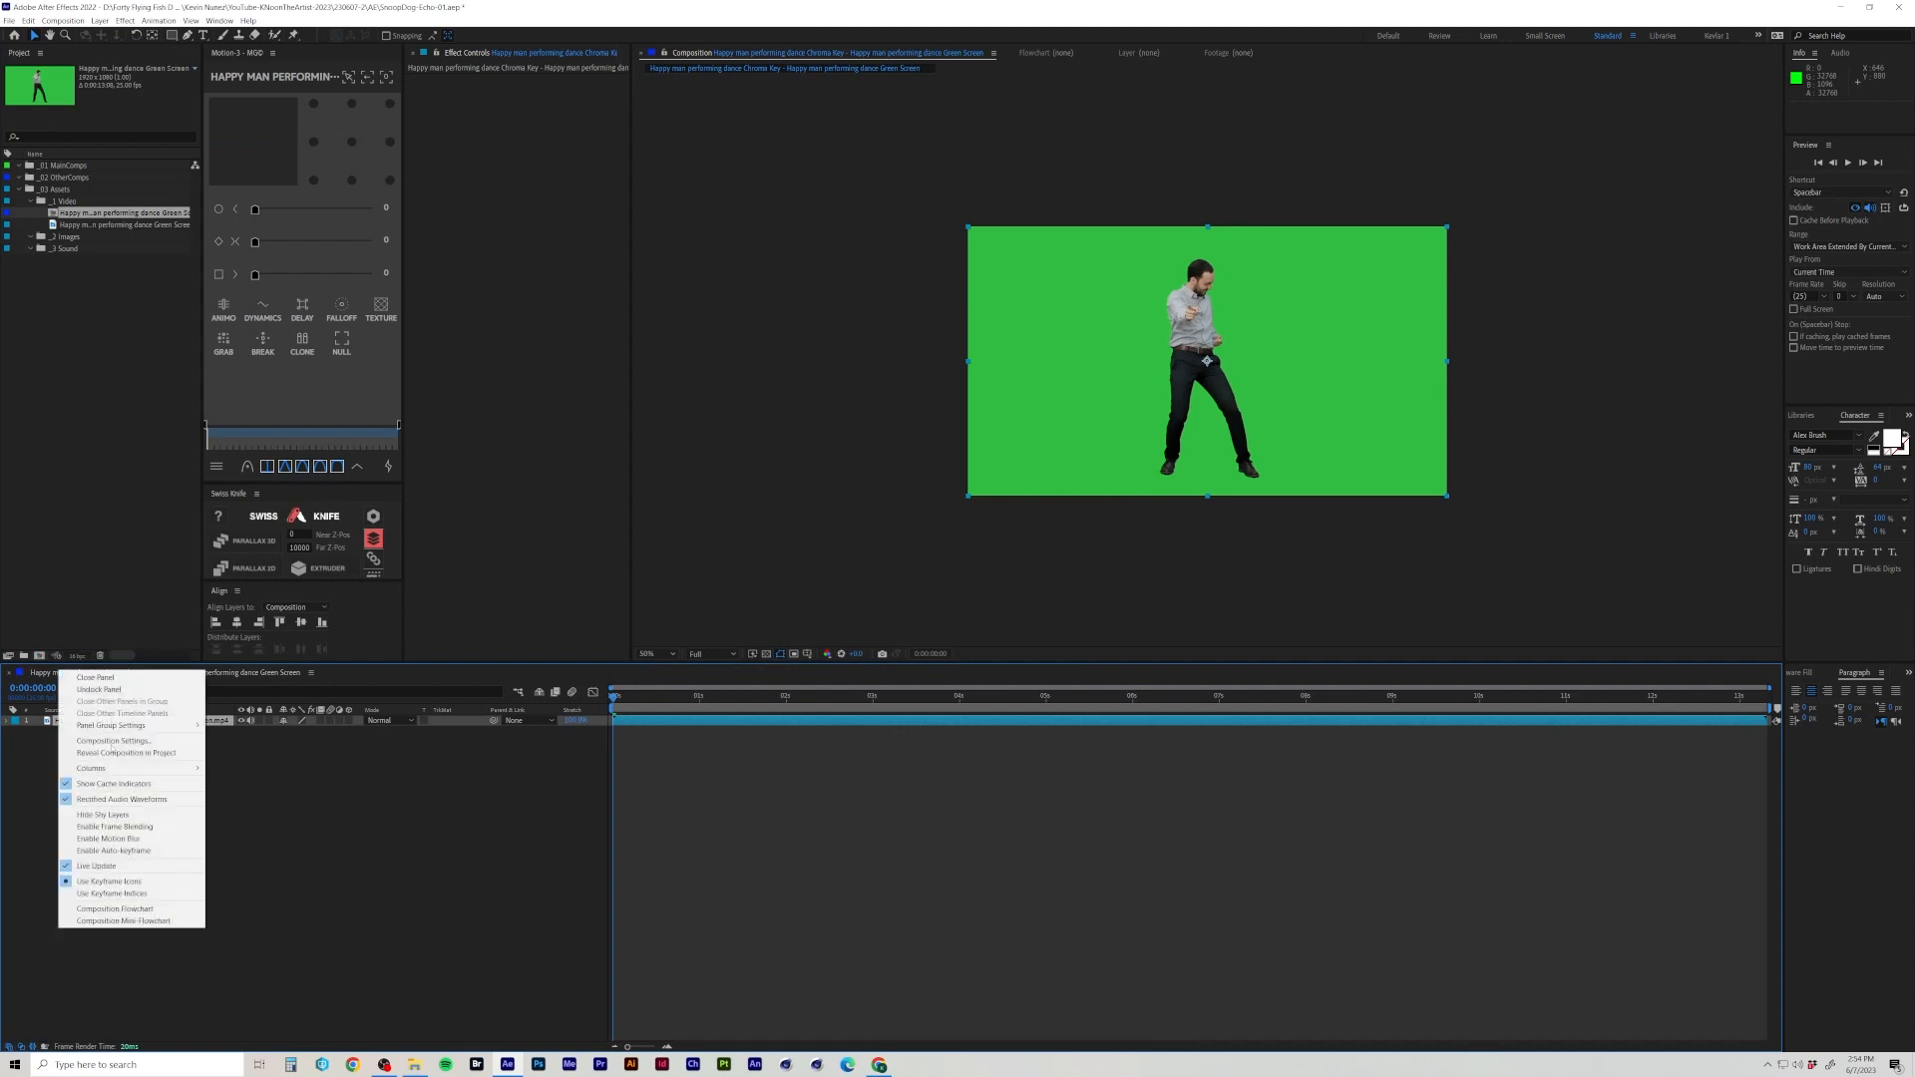
{"action": "left_click", "coordinate": [100, 749]}
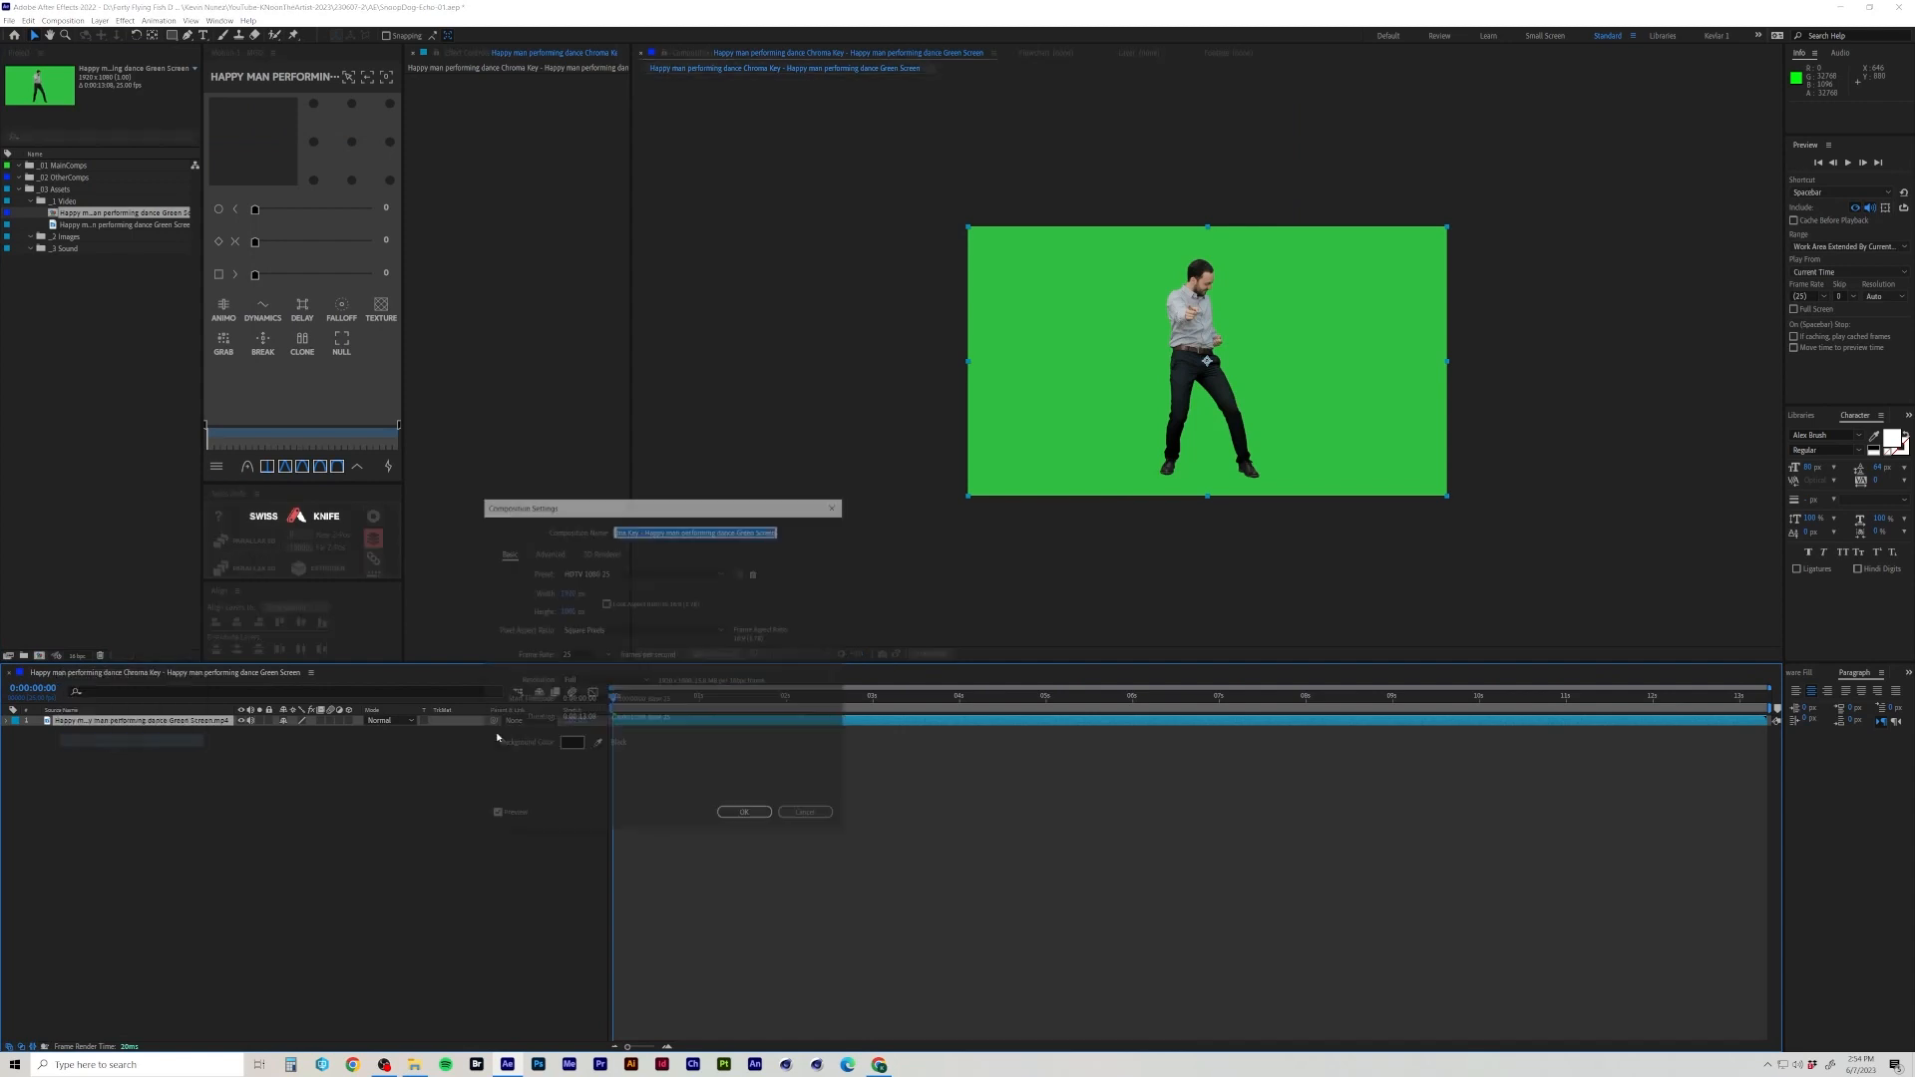
{"action": "left_click", "coordinate": [592, 575]}
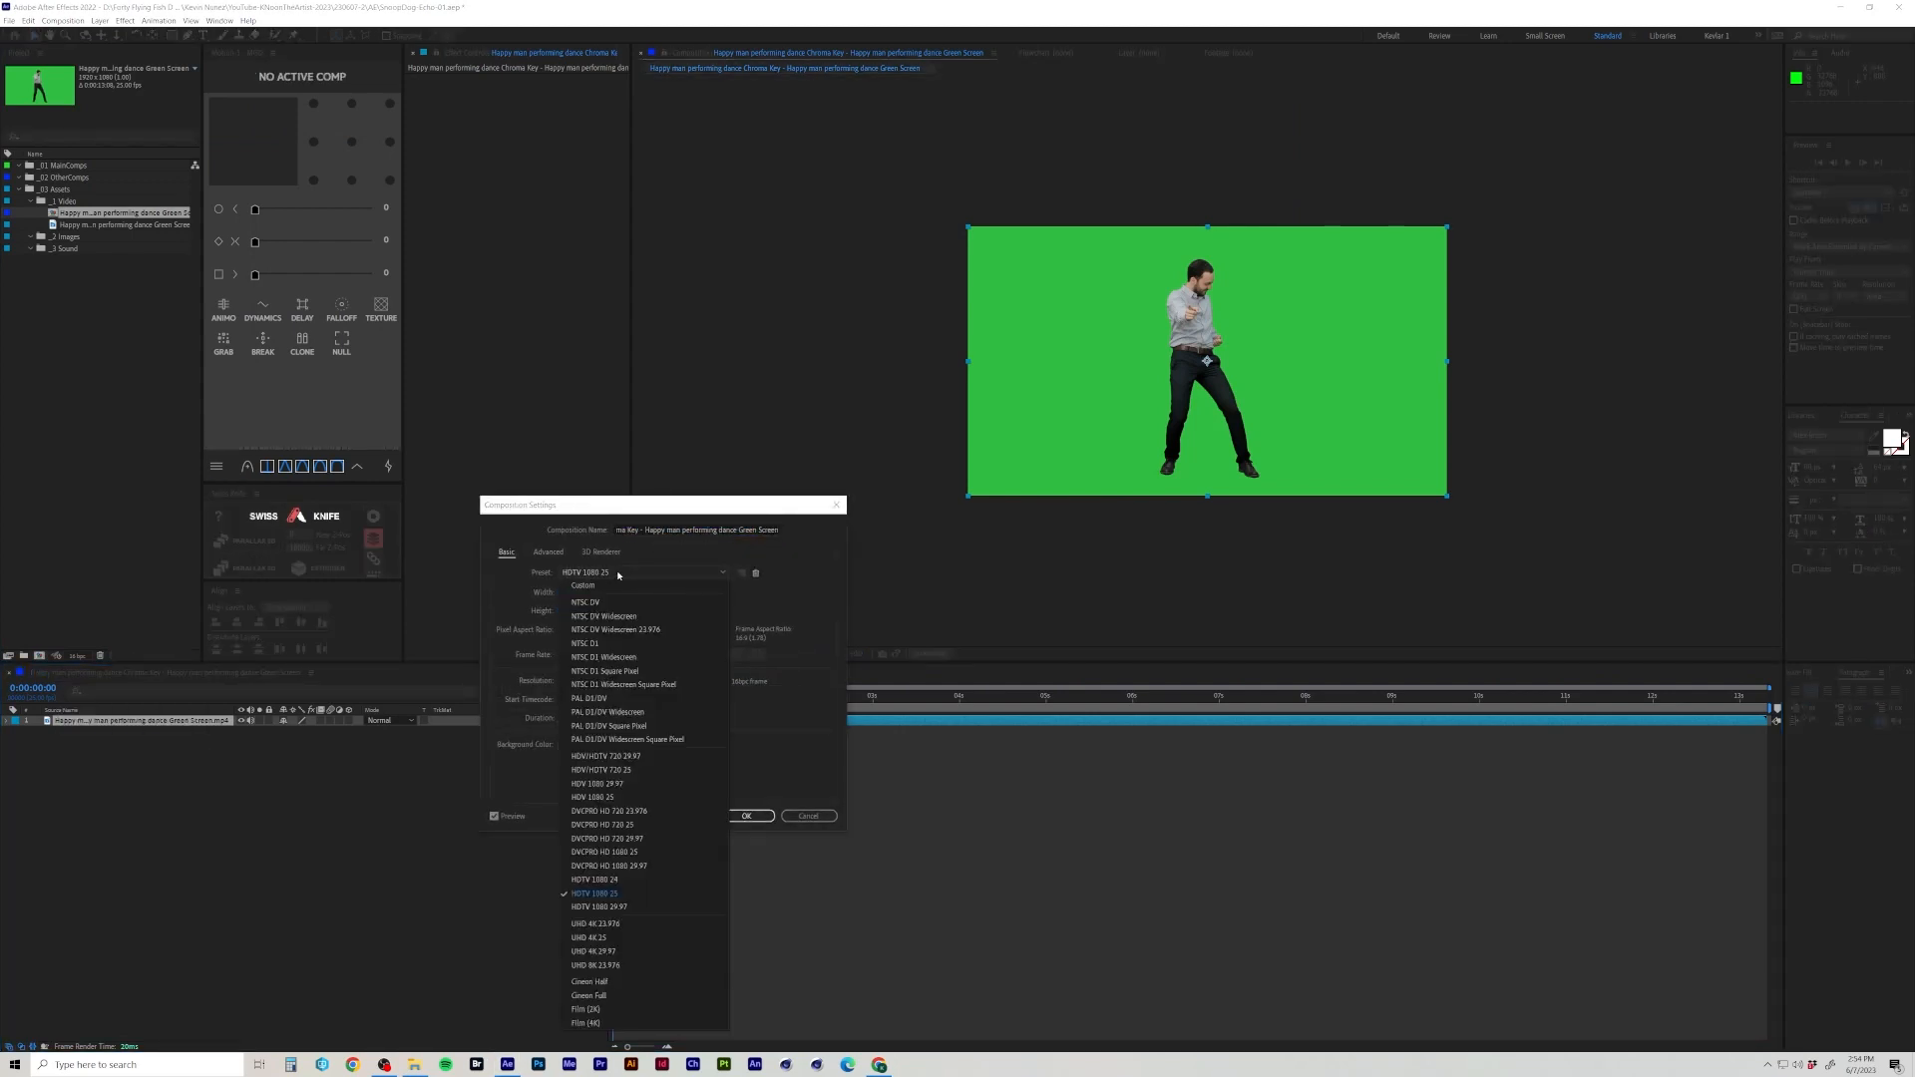
{"action": "left_click", "coordinate": [594, 880]}
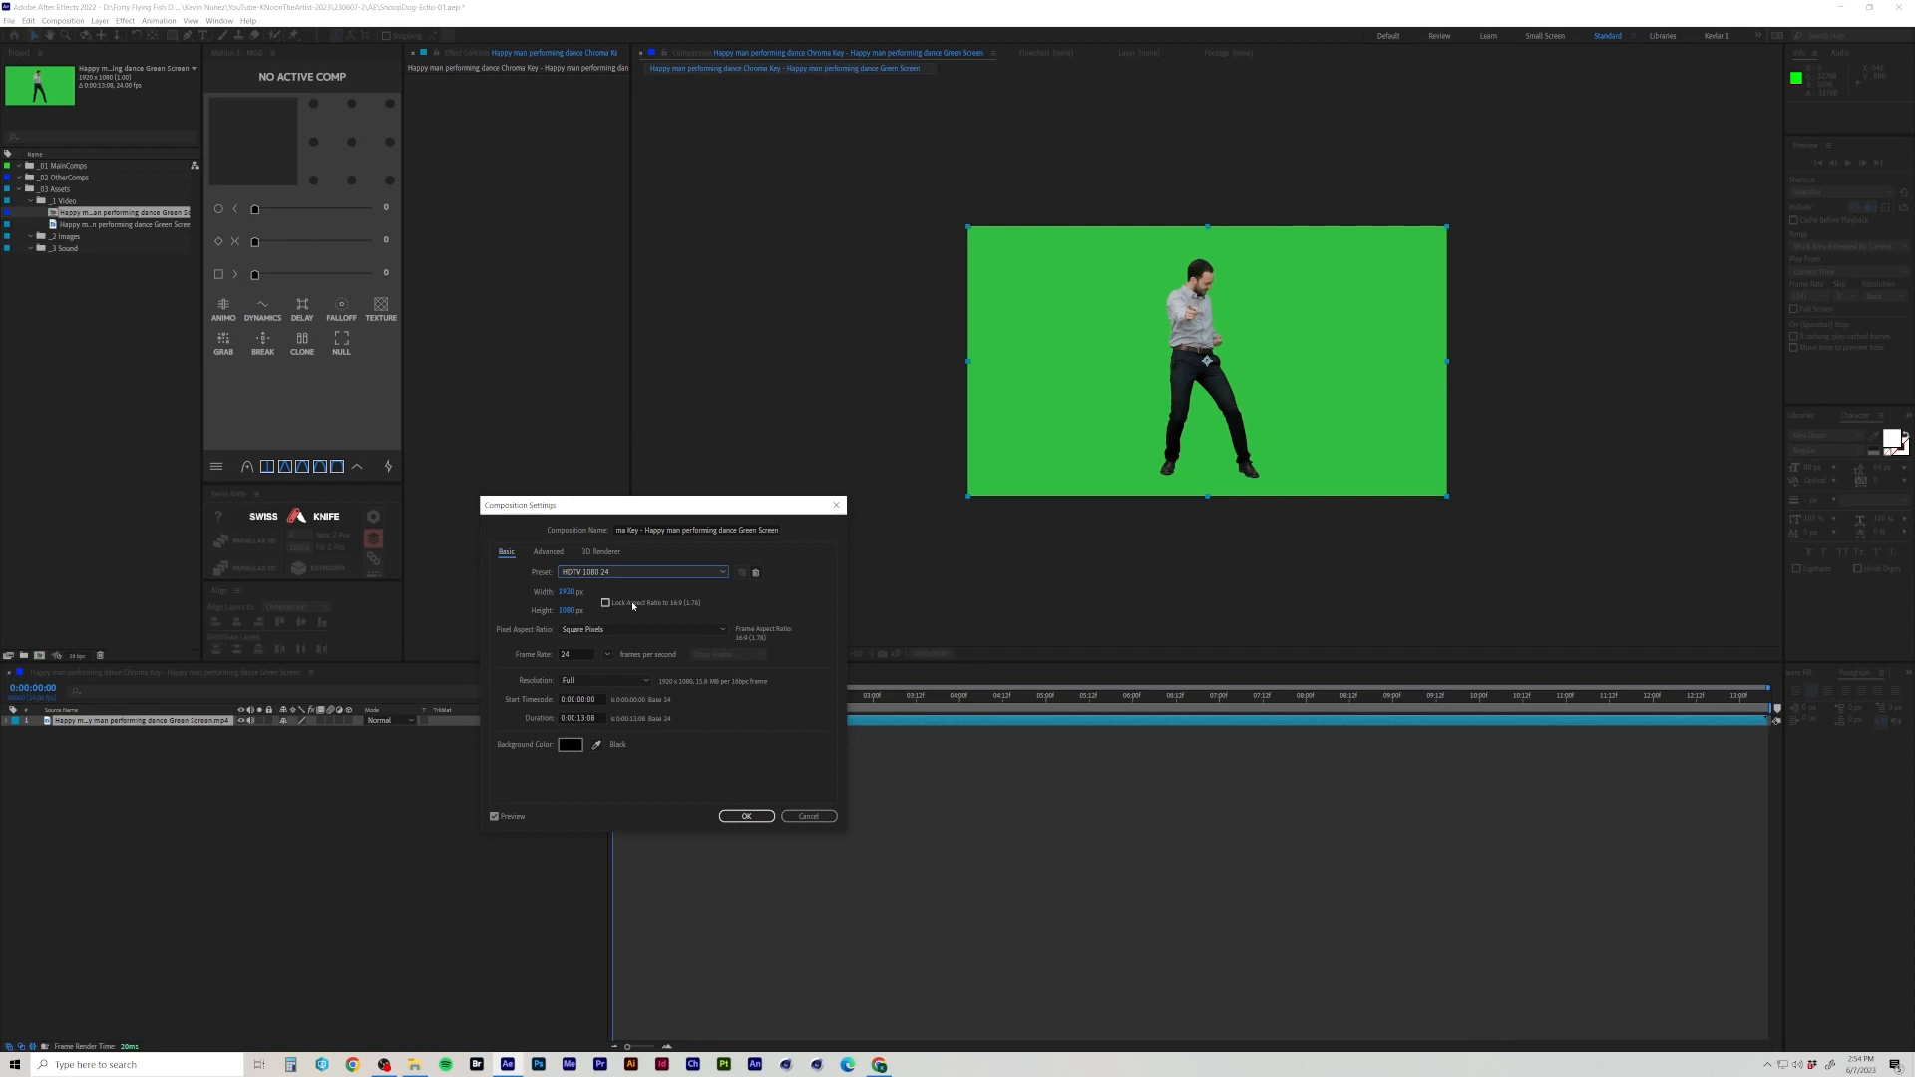
{"action": "left_click", "coordinate": [634, 605]}
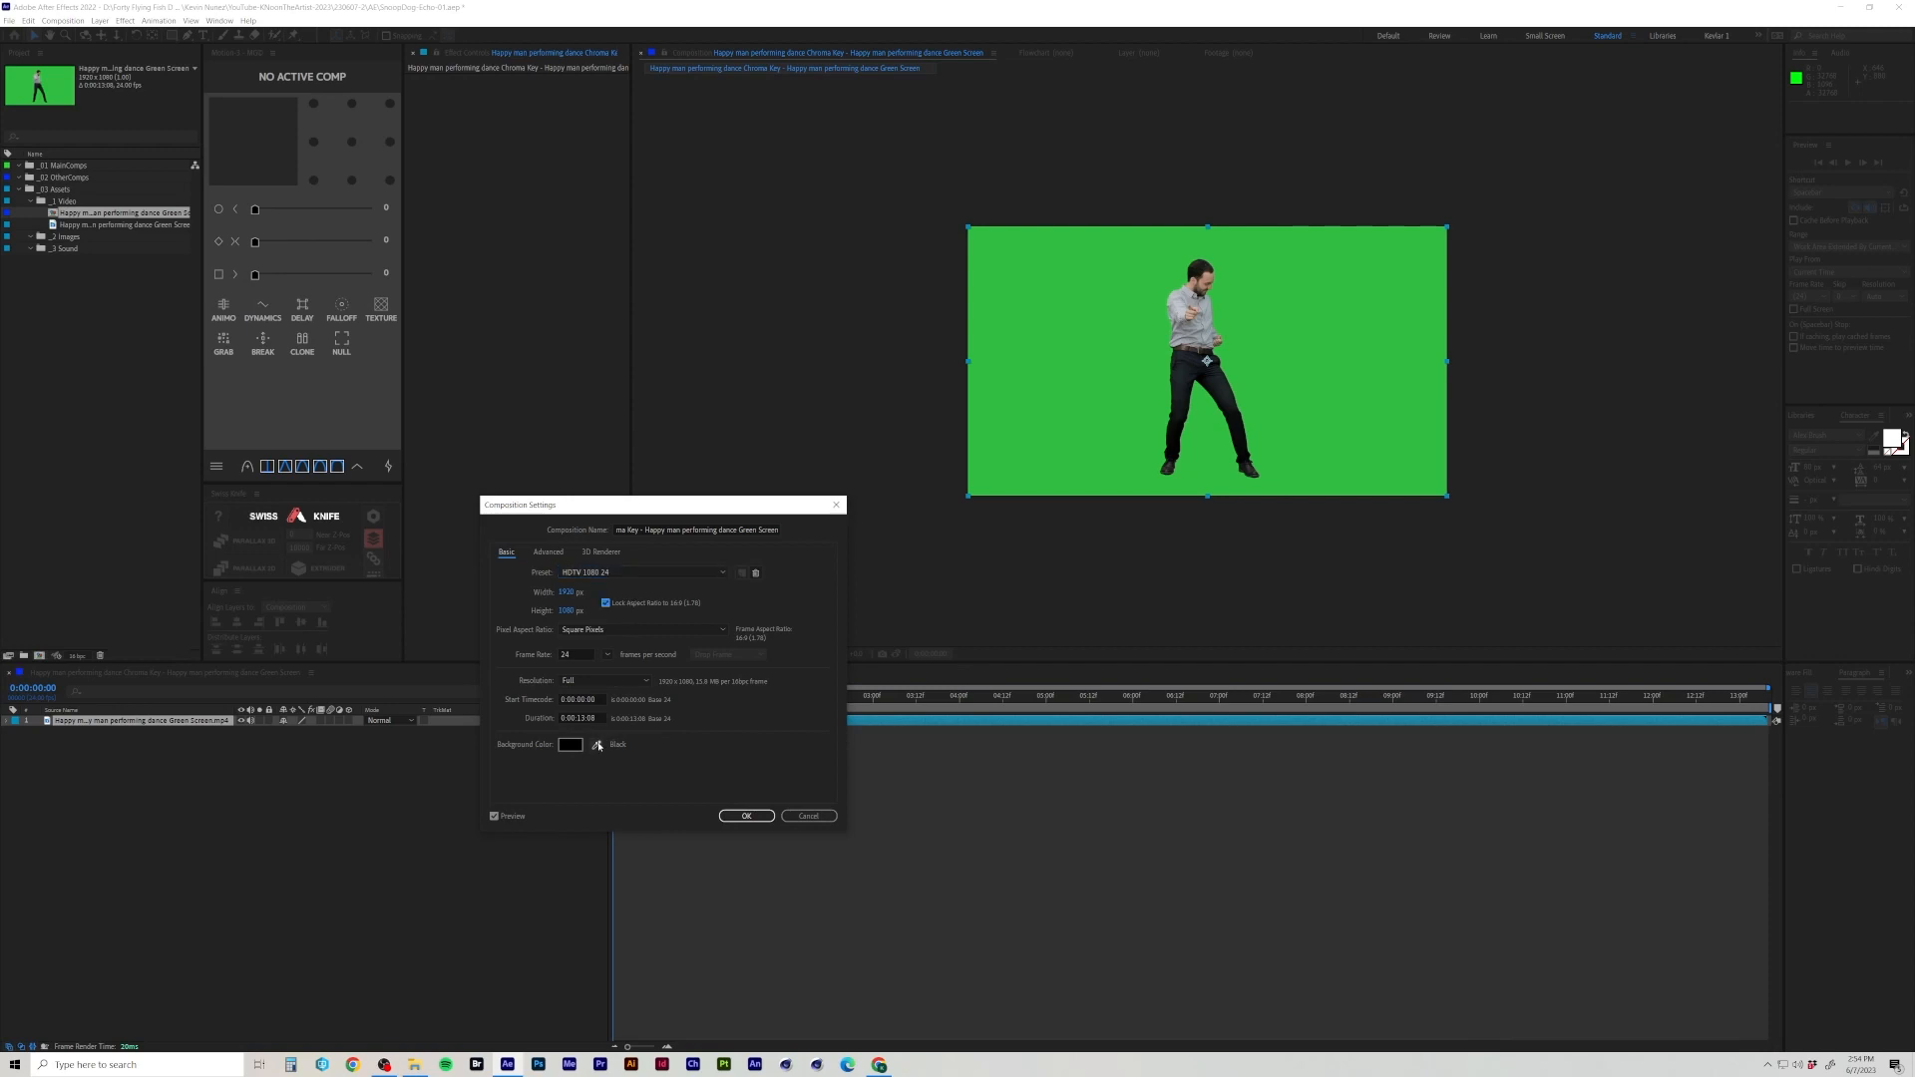
{"action": "left_click", "coordinate": [746, 816]}
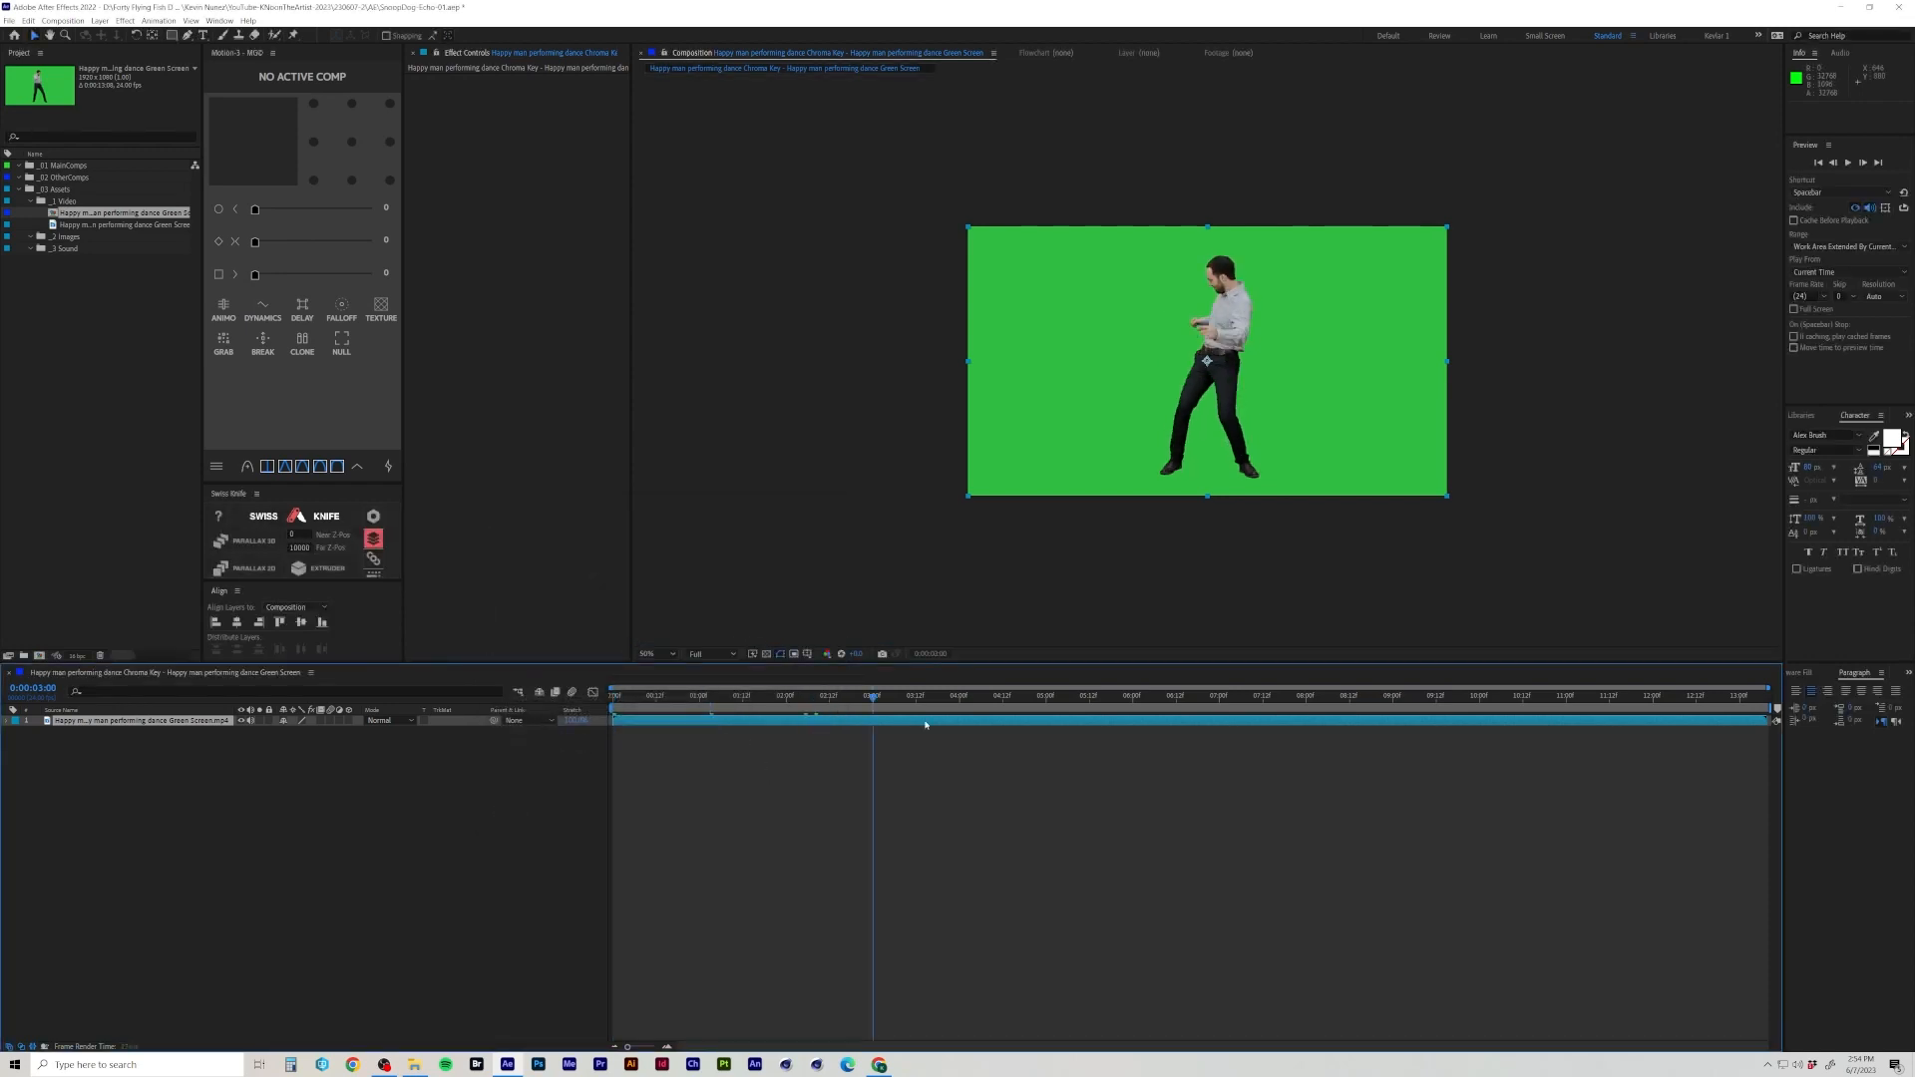
Return to the start of the composition and apply the Keylight (1.2) effect to the green-screen clip layer.
{"action": "left_click_drag", "start_coordinate": [925, 725], "coordinate": [606, 666]}
{"action": "scroll", "coordinate": [1000, 559], "scroll_direction": "up", "scroll_amount": 1}
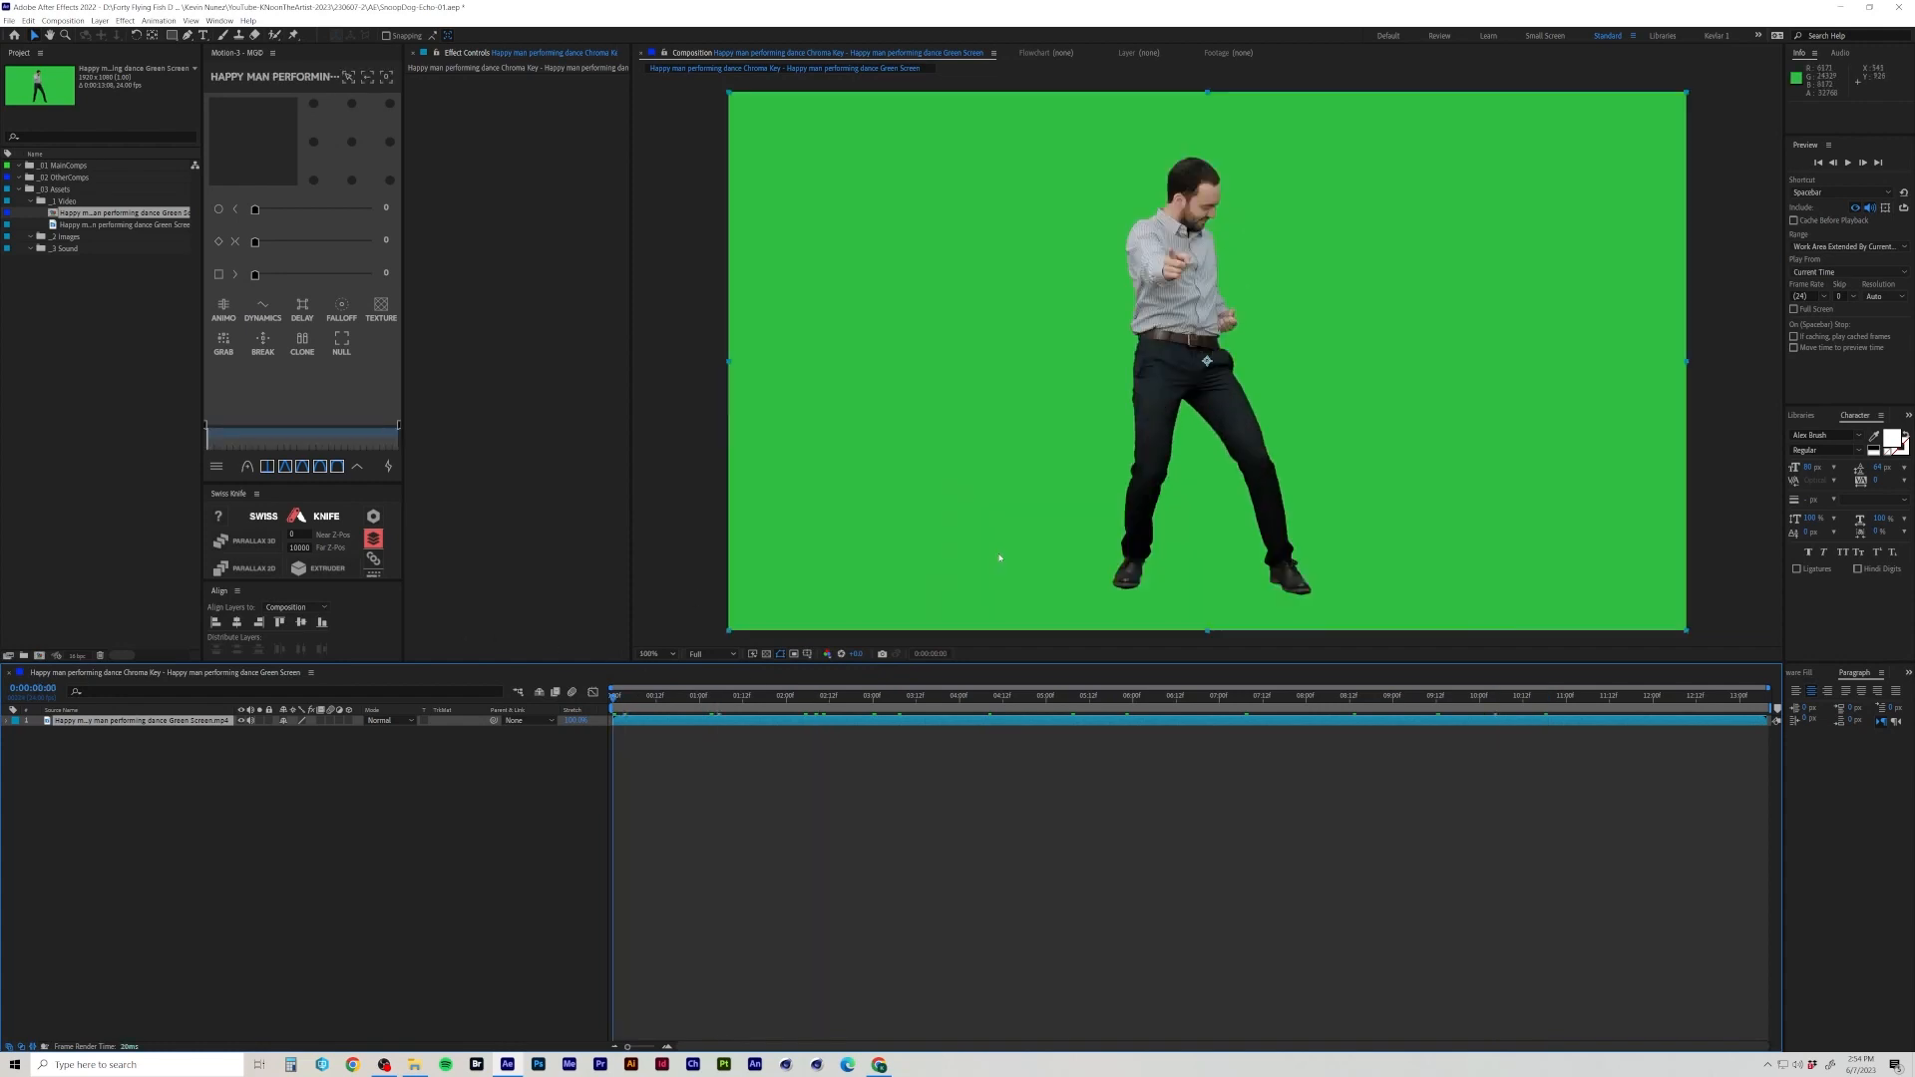
{"action": "scroll", "coordinate": [1000, 558], "scroll_direction": "down", "scroll_amount": 1}
{"action": "left_click", "coordinate": [440, 775]}
{"action": "left_click", "coordinate": [216, 722]}
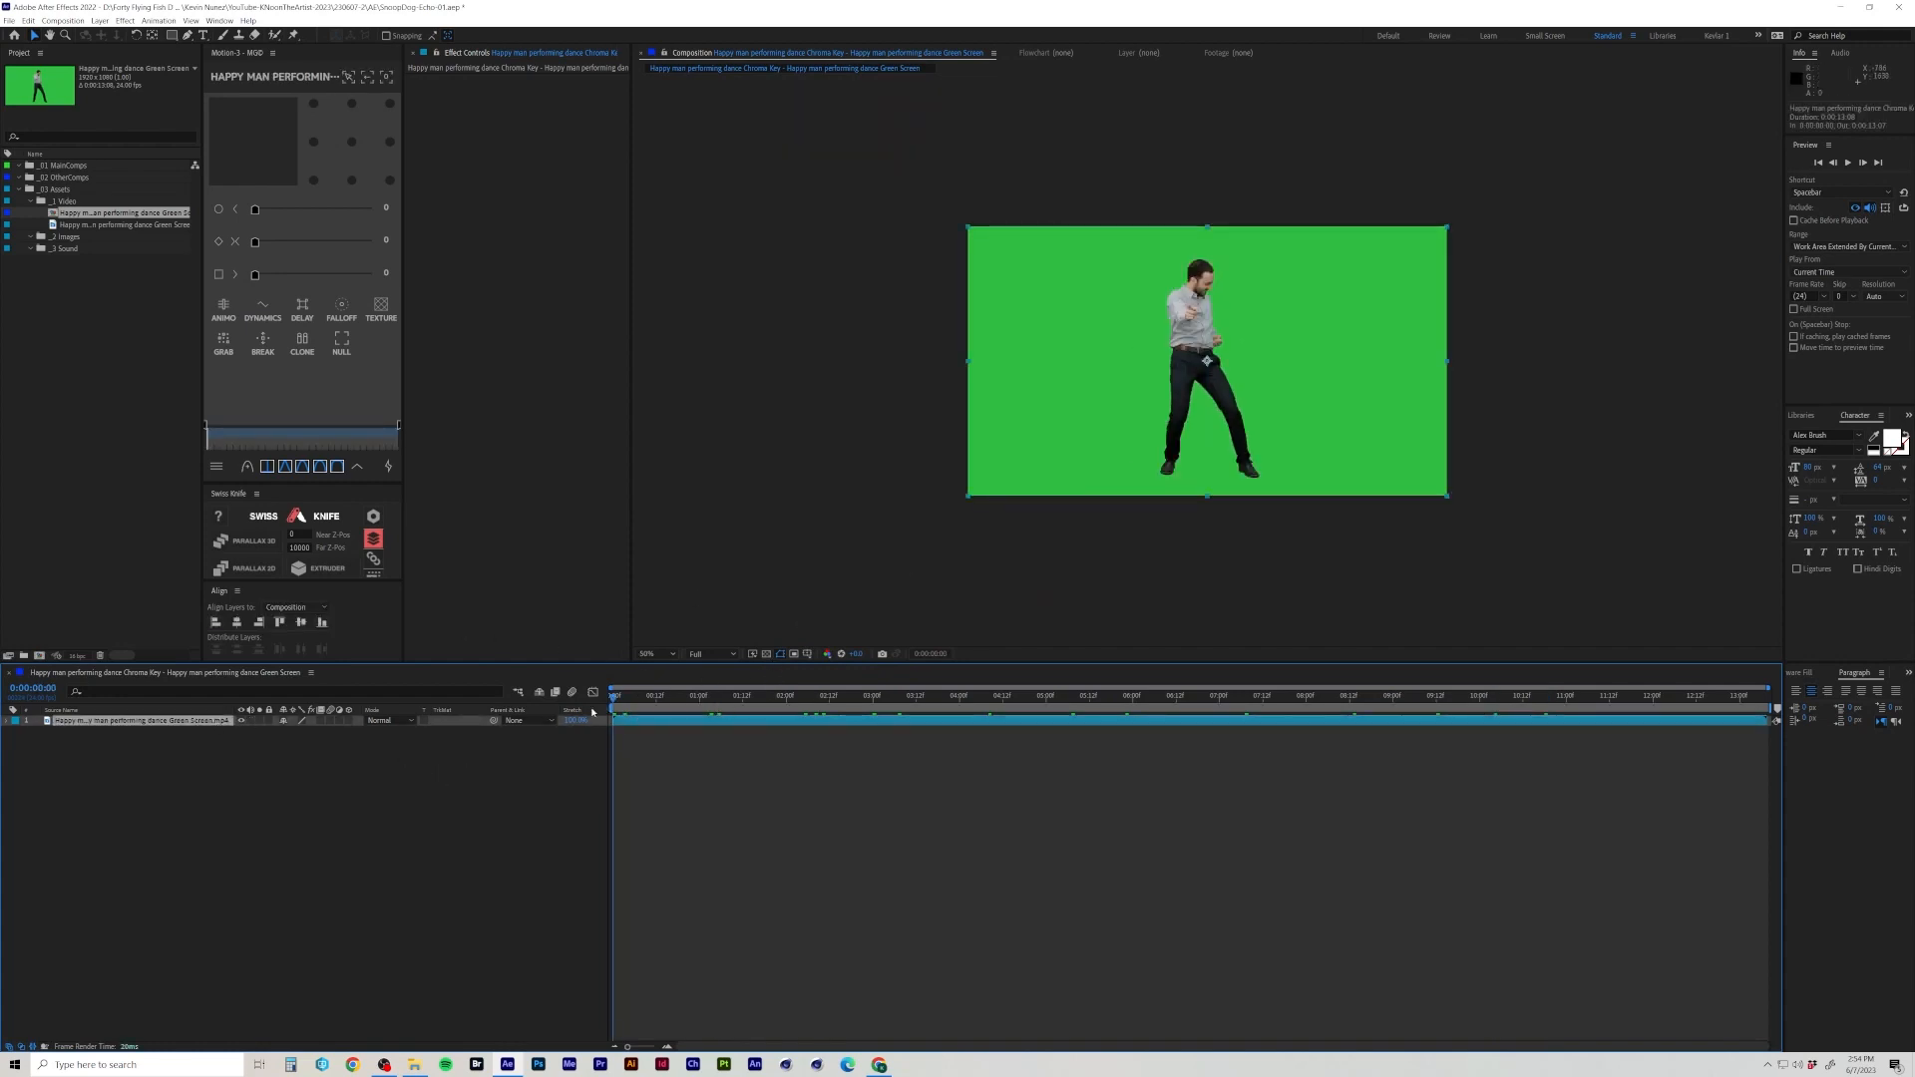
{"action": "key", "text": "ctrl+space"}
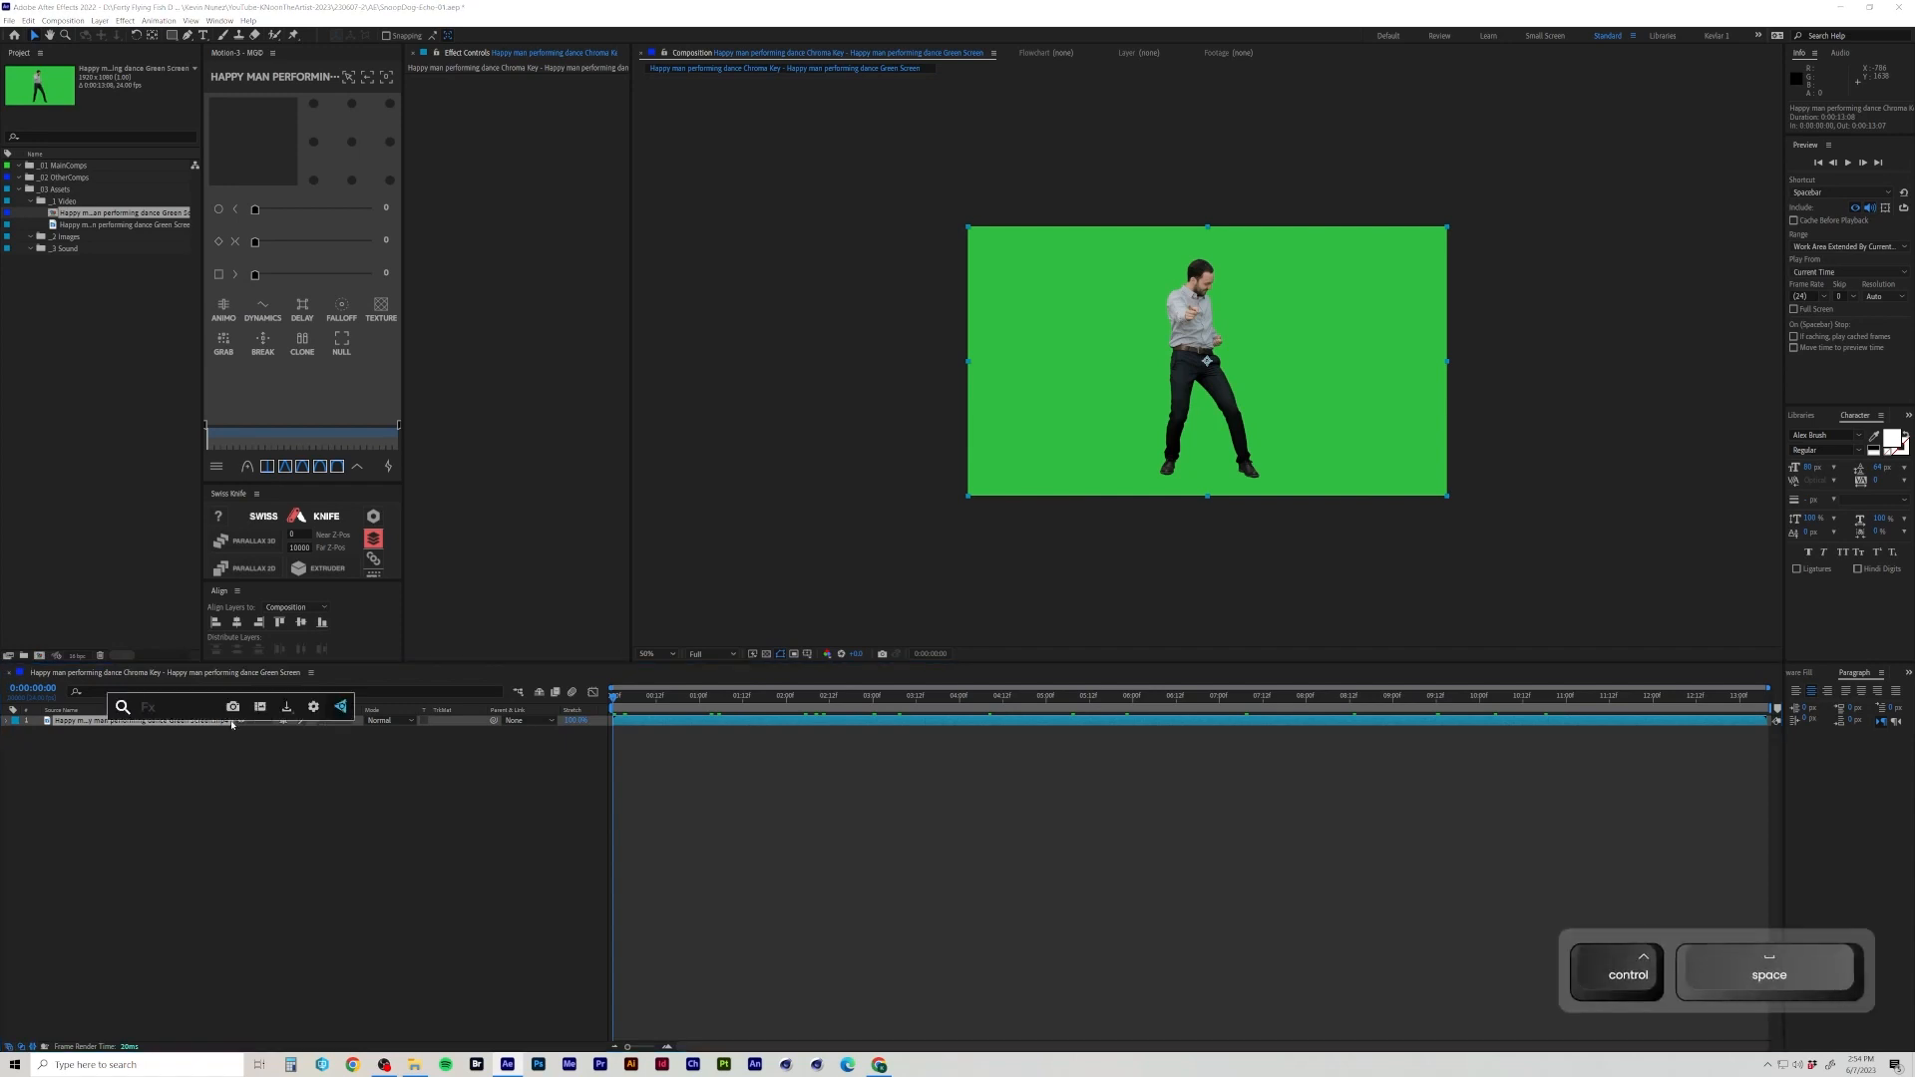
{"action": "type", "text": "keyl"}
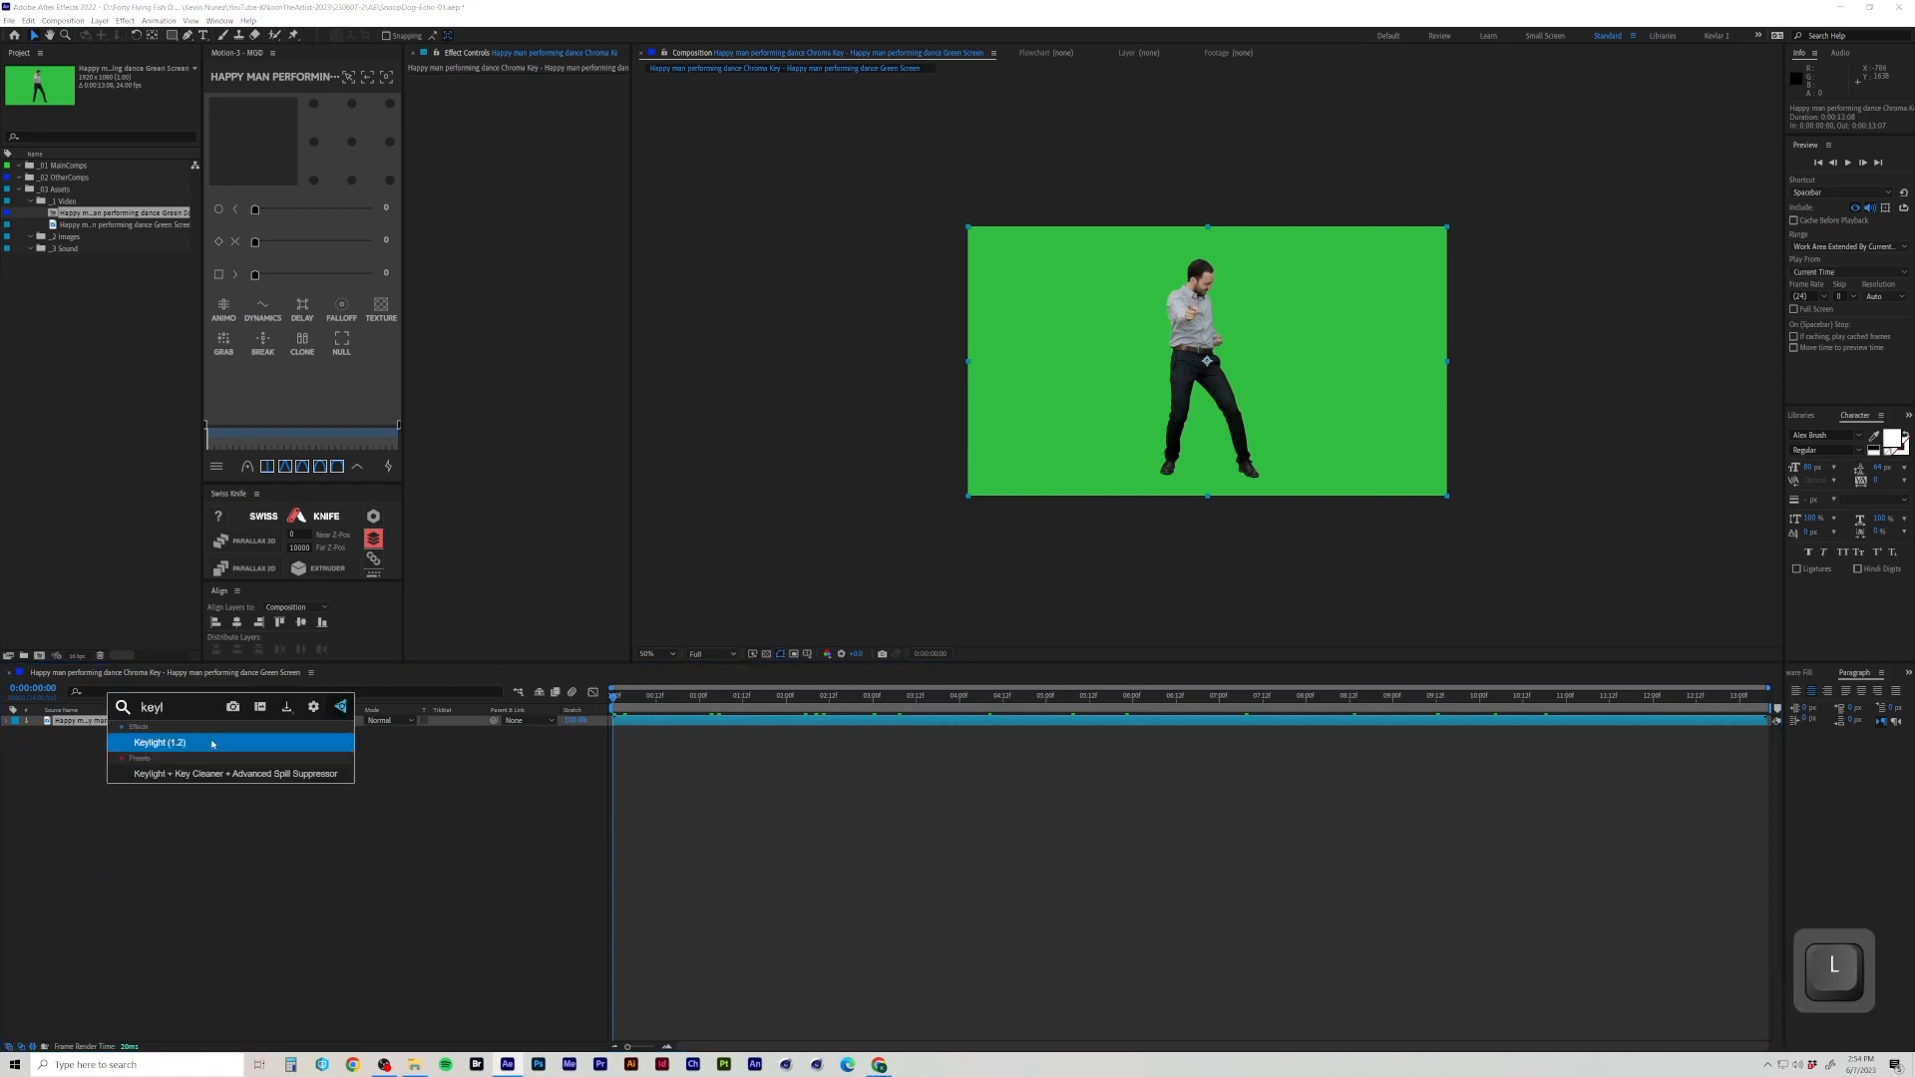
{"action": "left_click", "coordinate": [213, 744]}
Sample the footage's green background as Keylight's Screen Colour.
{"action": "left_click", "coordinate": [551, 157]}
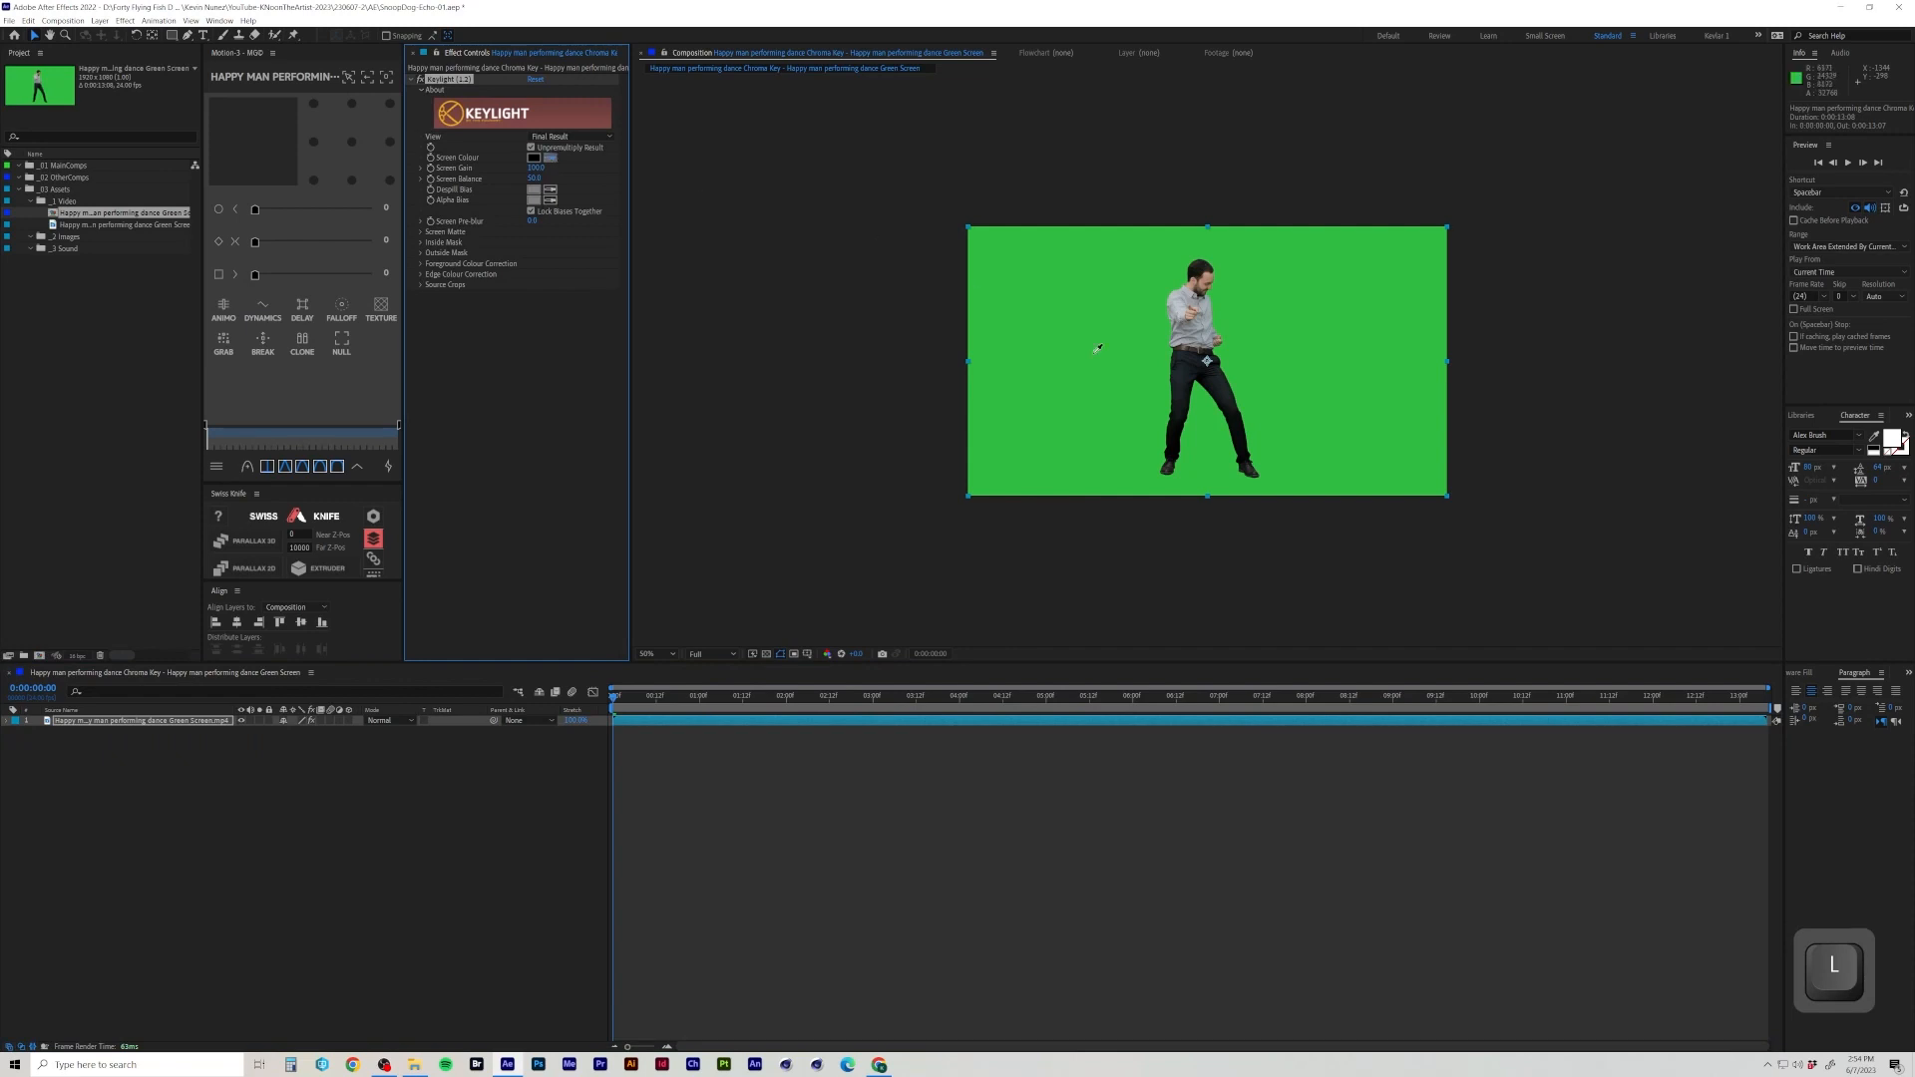
{"action": "left_click", "coordinate": [1099, 342]}
{"action": "key", "text": "period"}
Expand Keylight's Screen Matte settings and set the effect's View to Screen Matte.
{"action": "left_click", "coordinate": [571, 136]}
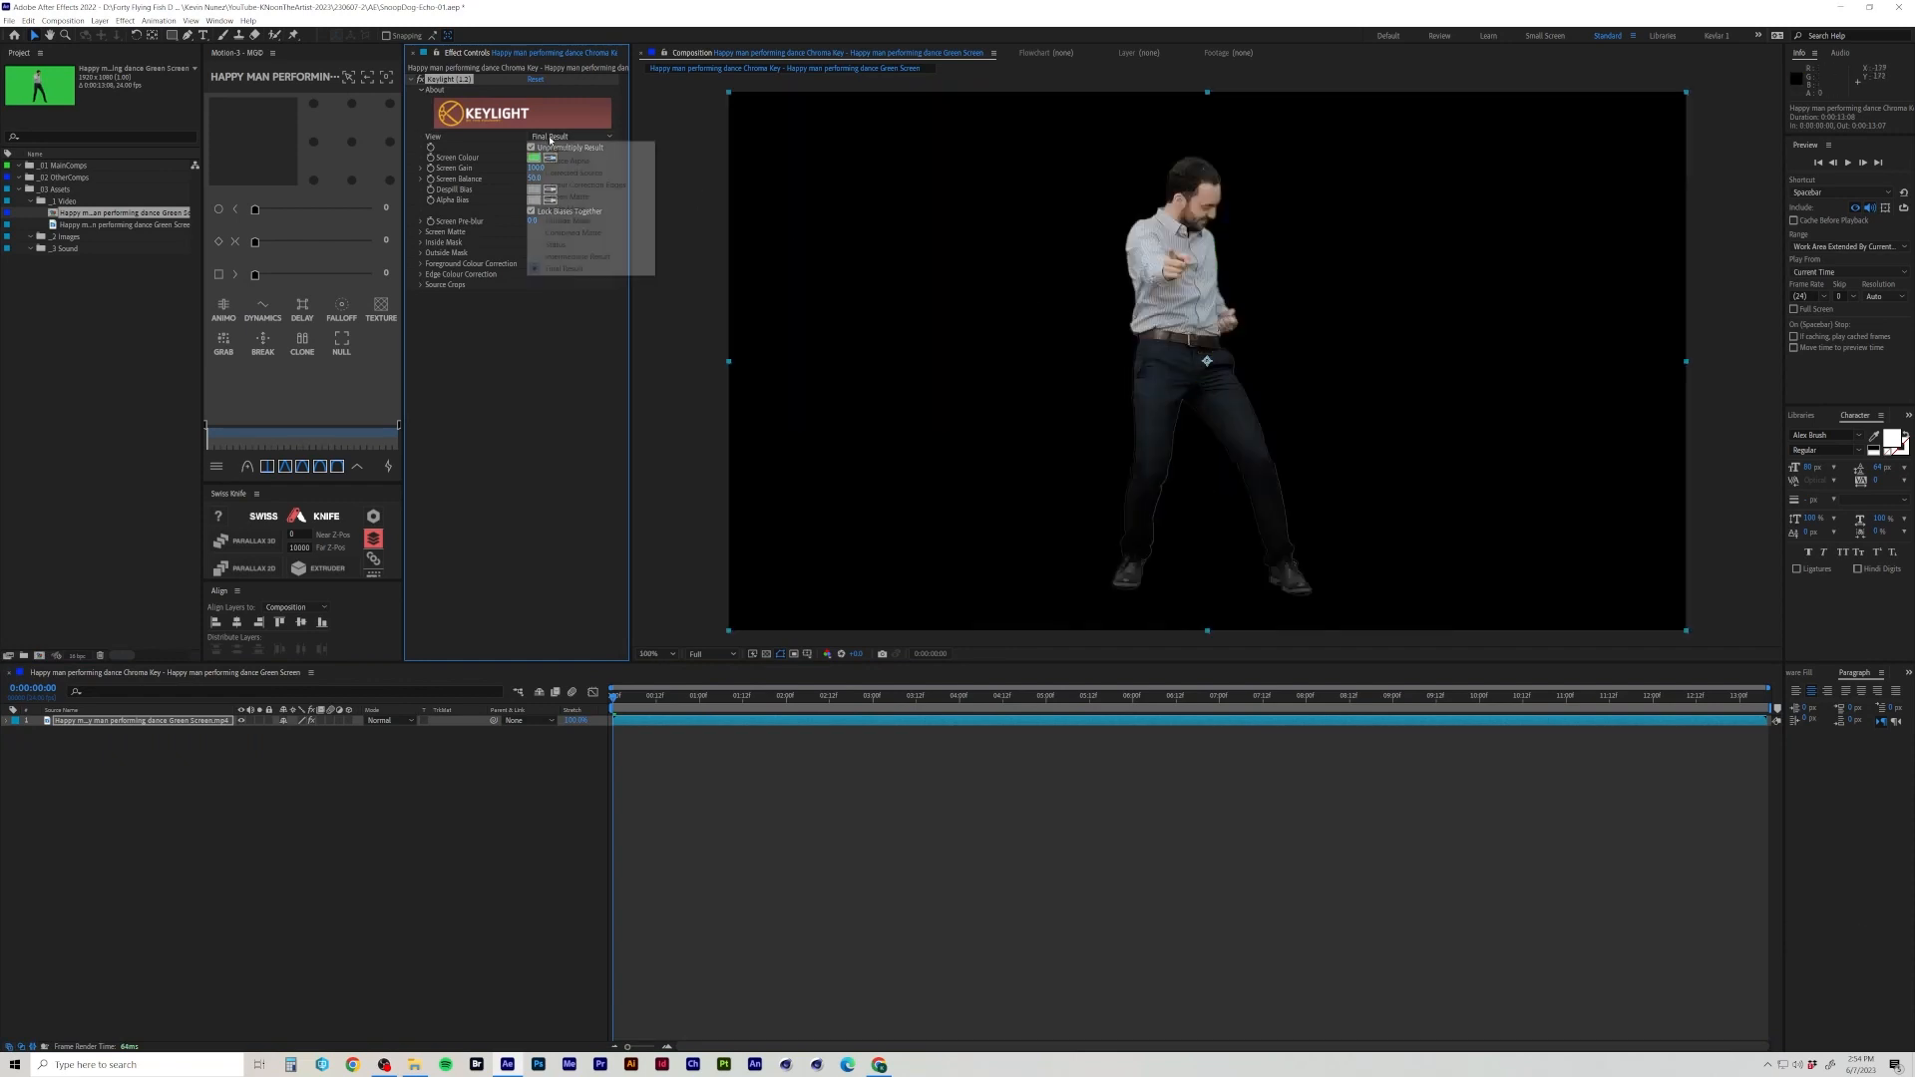
{"action": "left_click", "coordinate": [419, 233]}
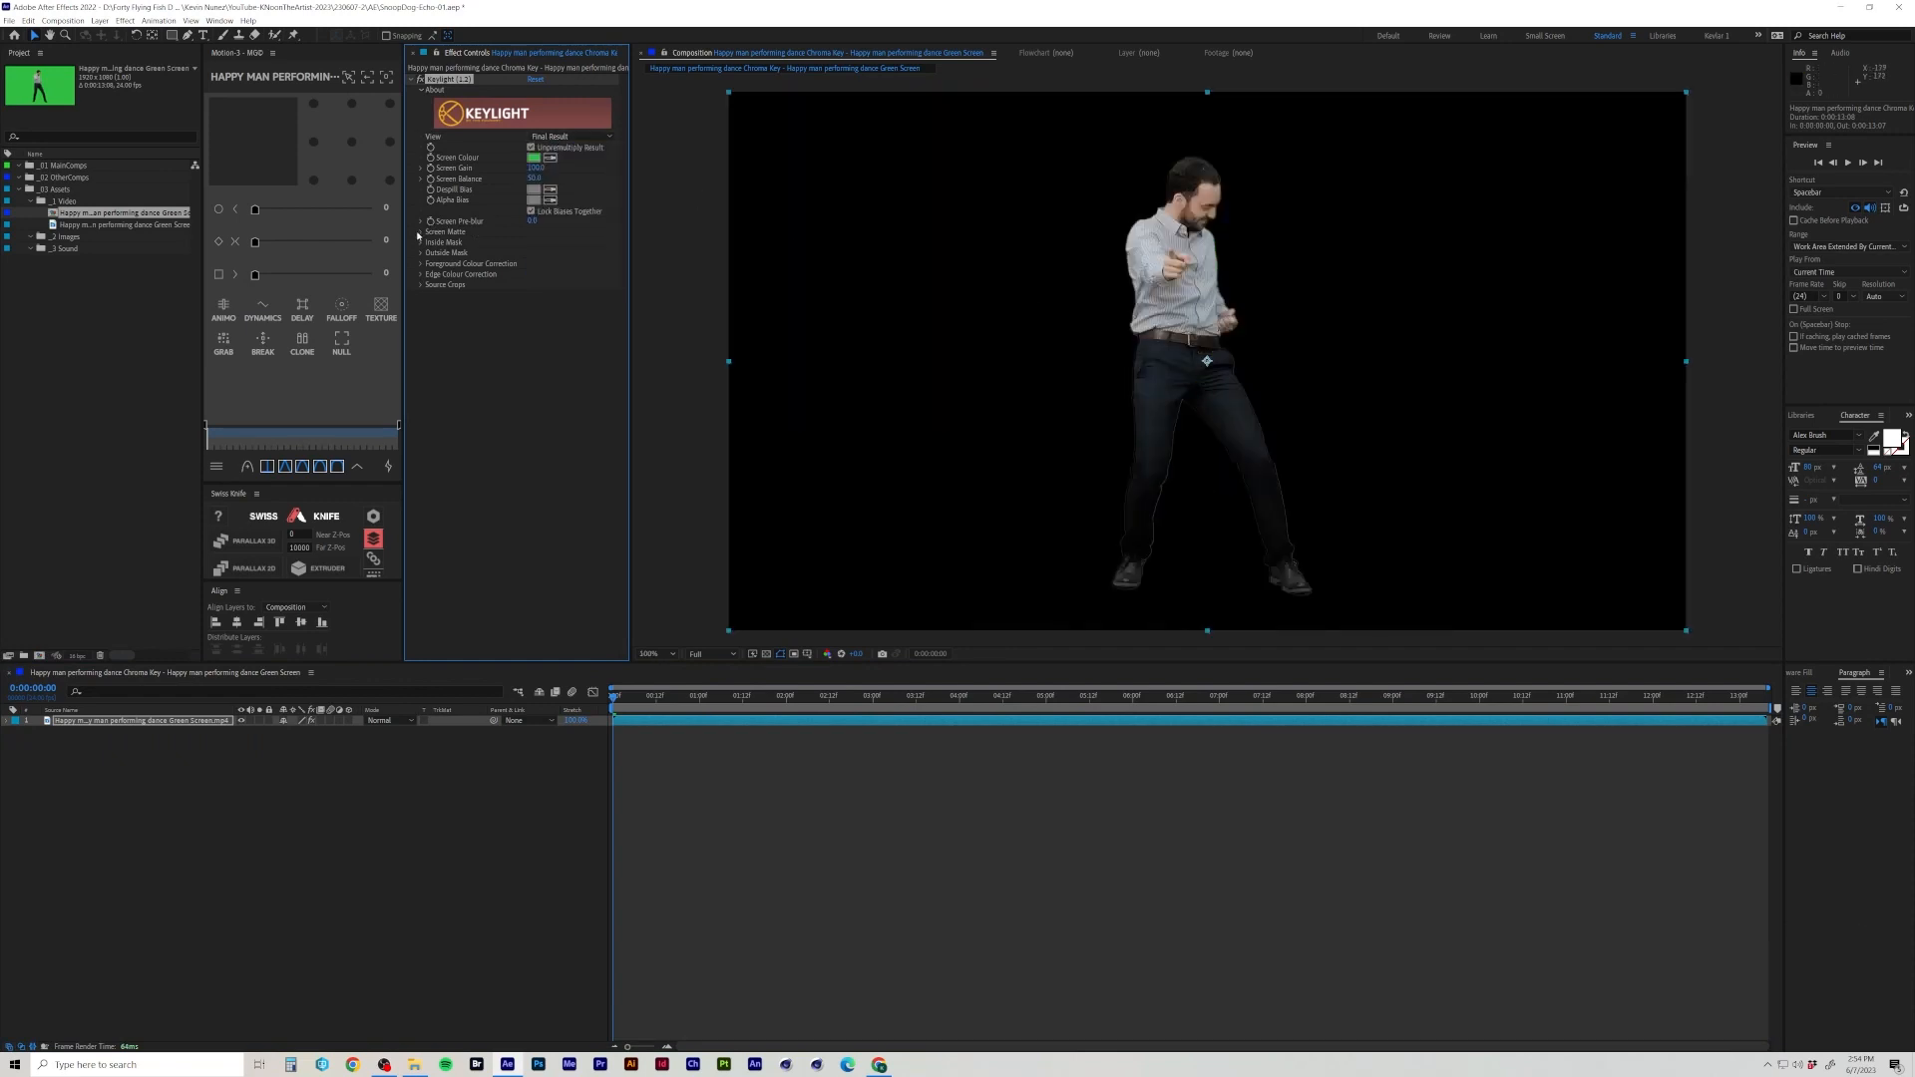
{"action": "left_click", "coordinate": [419, 232]}
{"action": "left_click", "coordinate": [546, 138]}
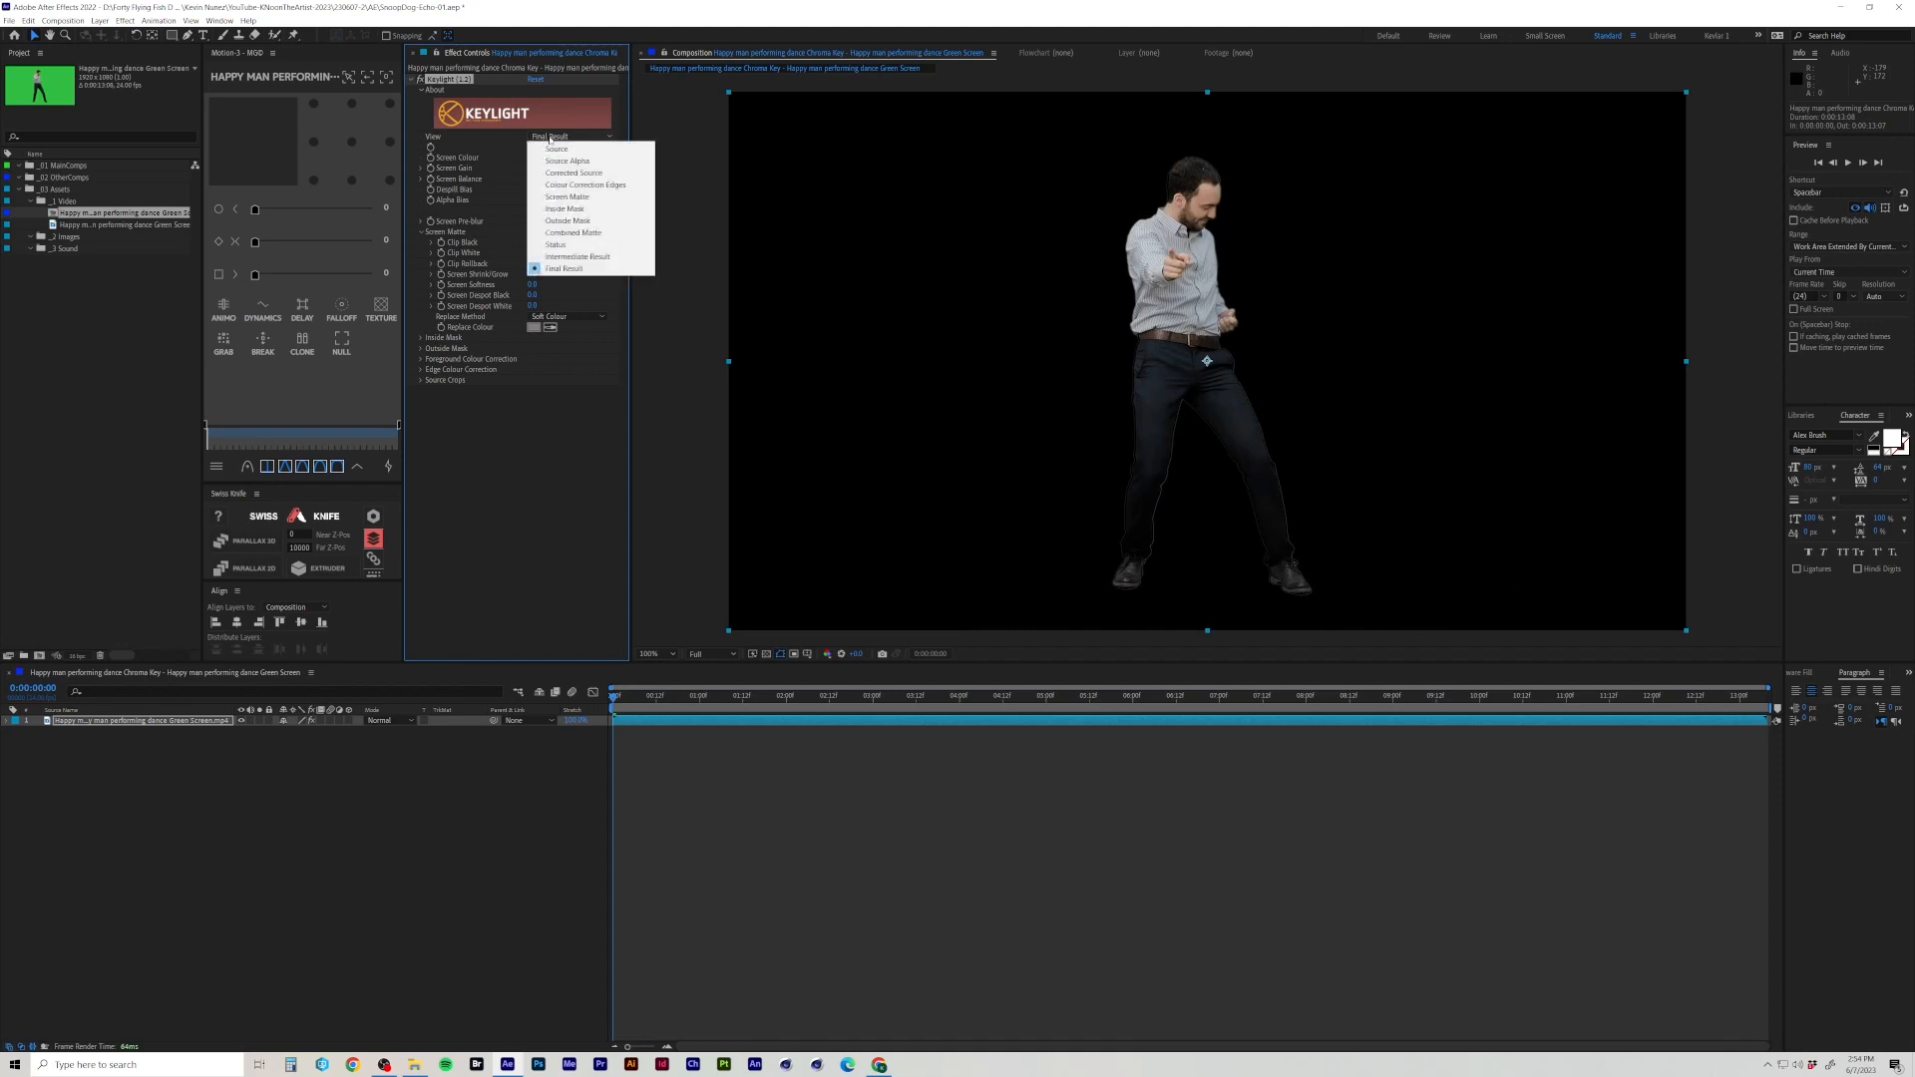
{"action": "left_click", "coordinate": [576, 198]}
Lower Clip White and raise Clip Black to get a solid white silhouette on pure black around the dancer.
{"action": "scroll", "coordinate": [1137, 354], "scroll_direction": "up", "scroll_amount": 1}
{"action": "left_click_drag", "start_coordinate": [1155, 324], "coordinate": [1082, 404]}
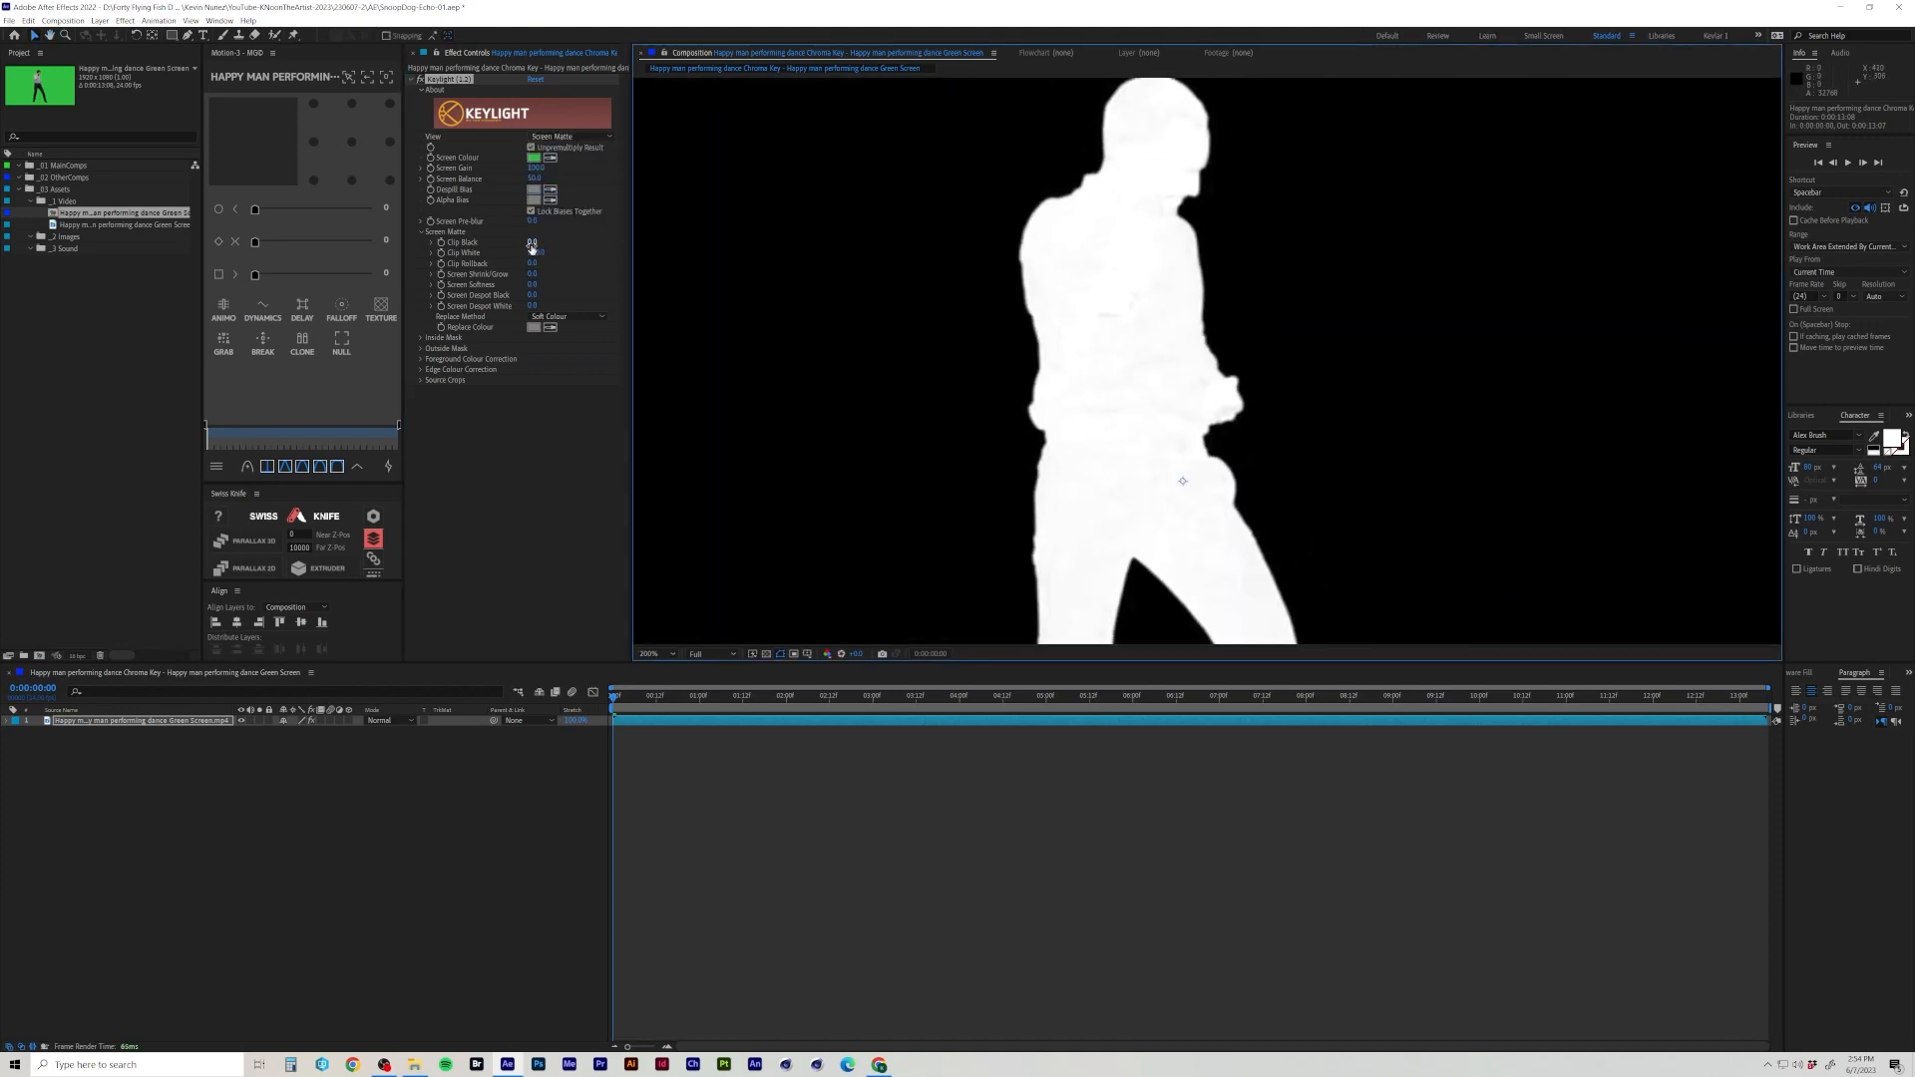
{"action": "left_click_drag", "start_coordinate": [536, 253], "coordinate": [534, 253]}
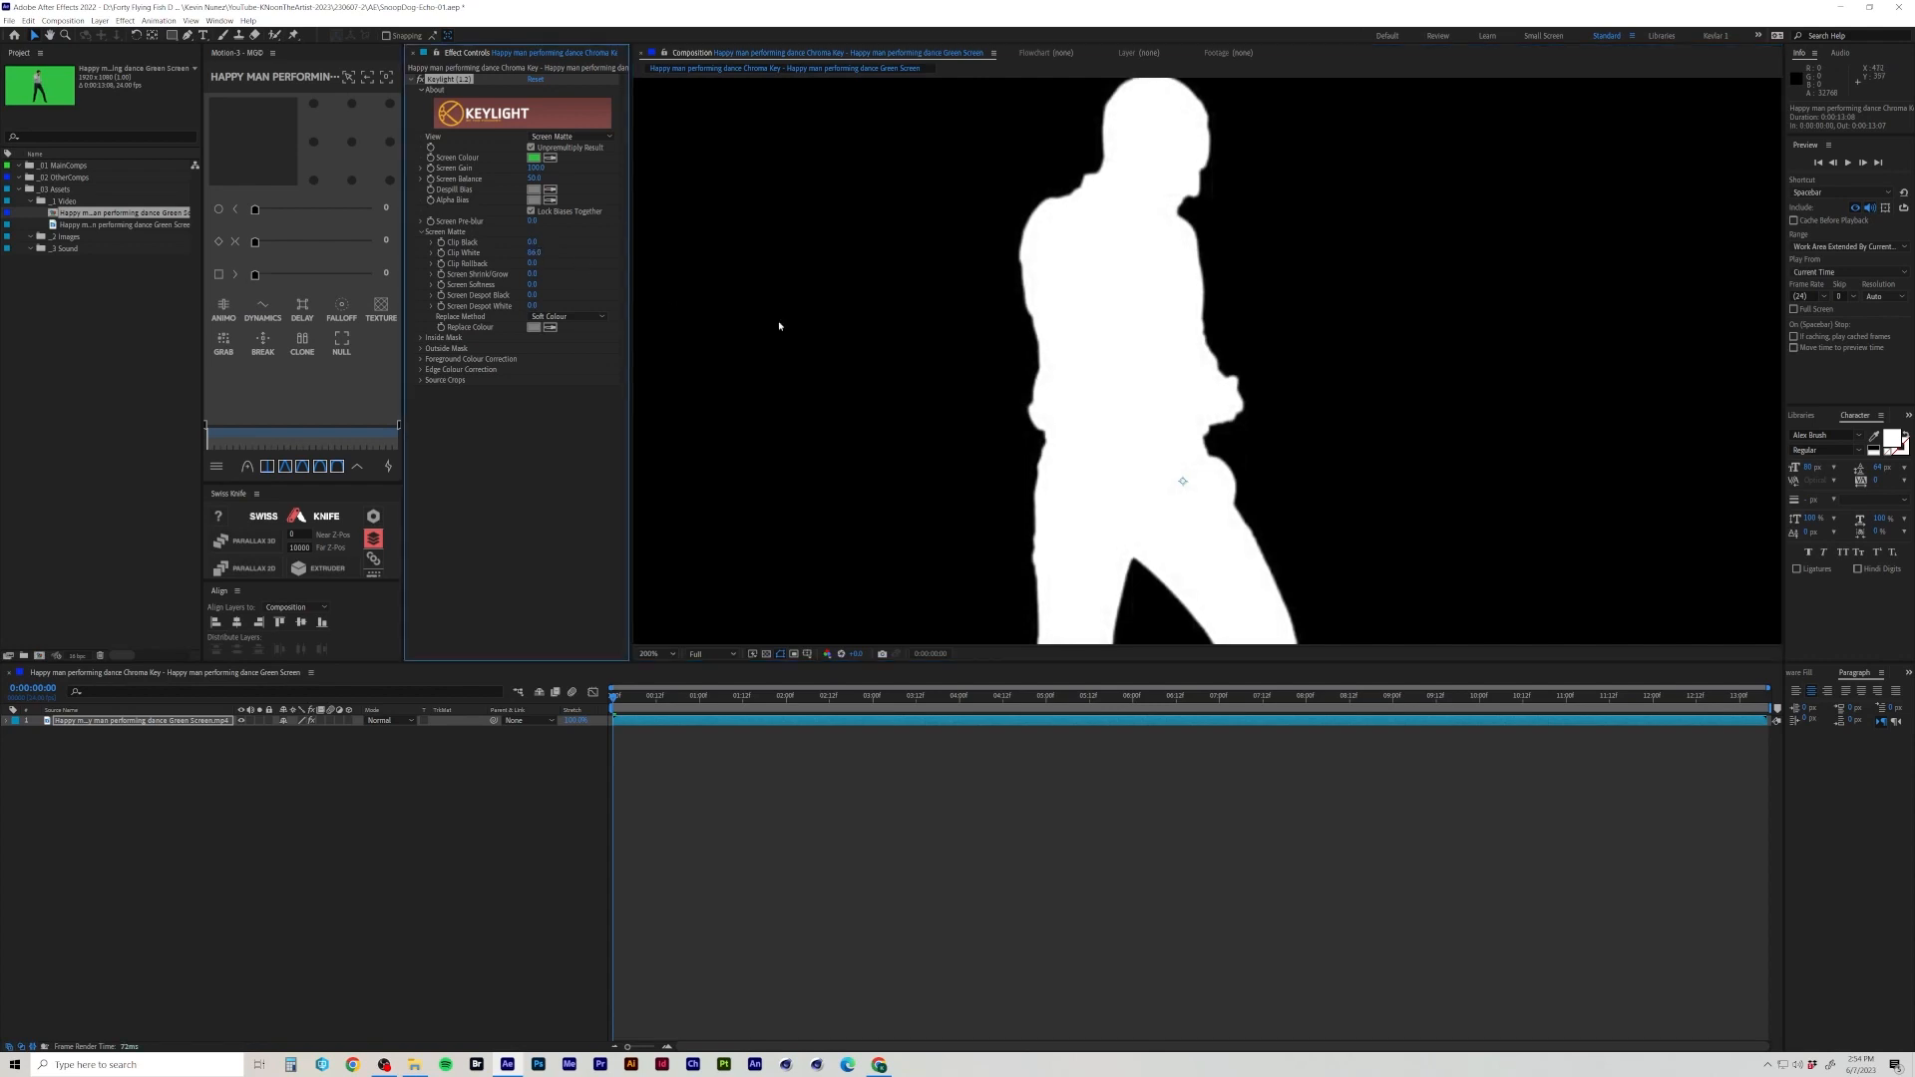
{"action": "left_click_drag", "start_coordinate": [1004, 497], "coordinate": [967, 266]}
{"action": "left_click_drag", "start_coordinate": [1058, 407], "coordinate": [997, 195]}
{"action": "left_click_drag", "start_coordinate": [958, 277], "coordinate": [923, 509]}
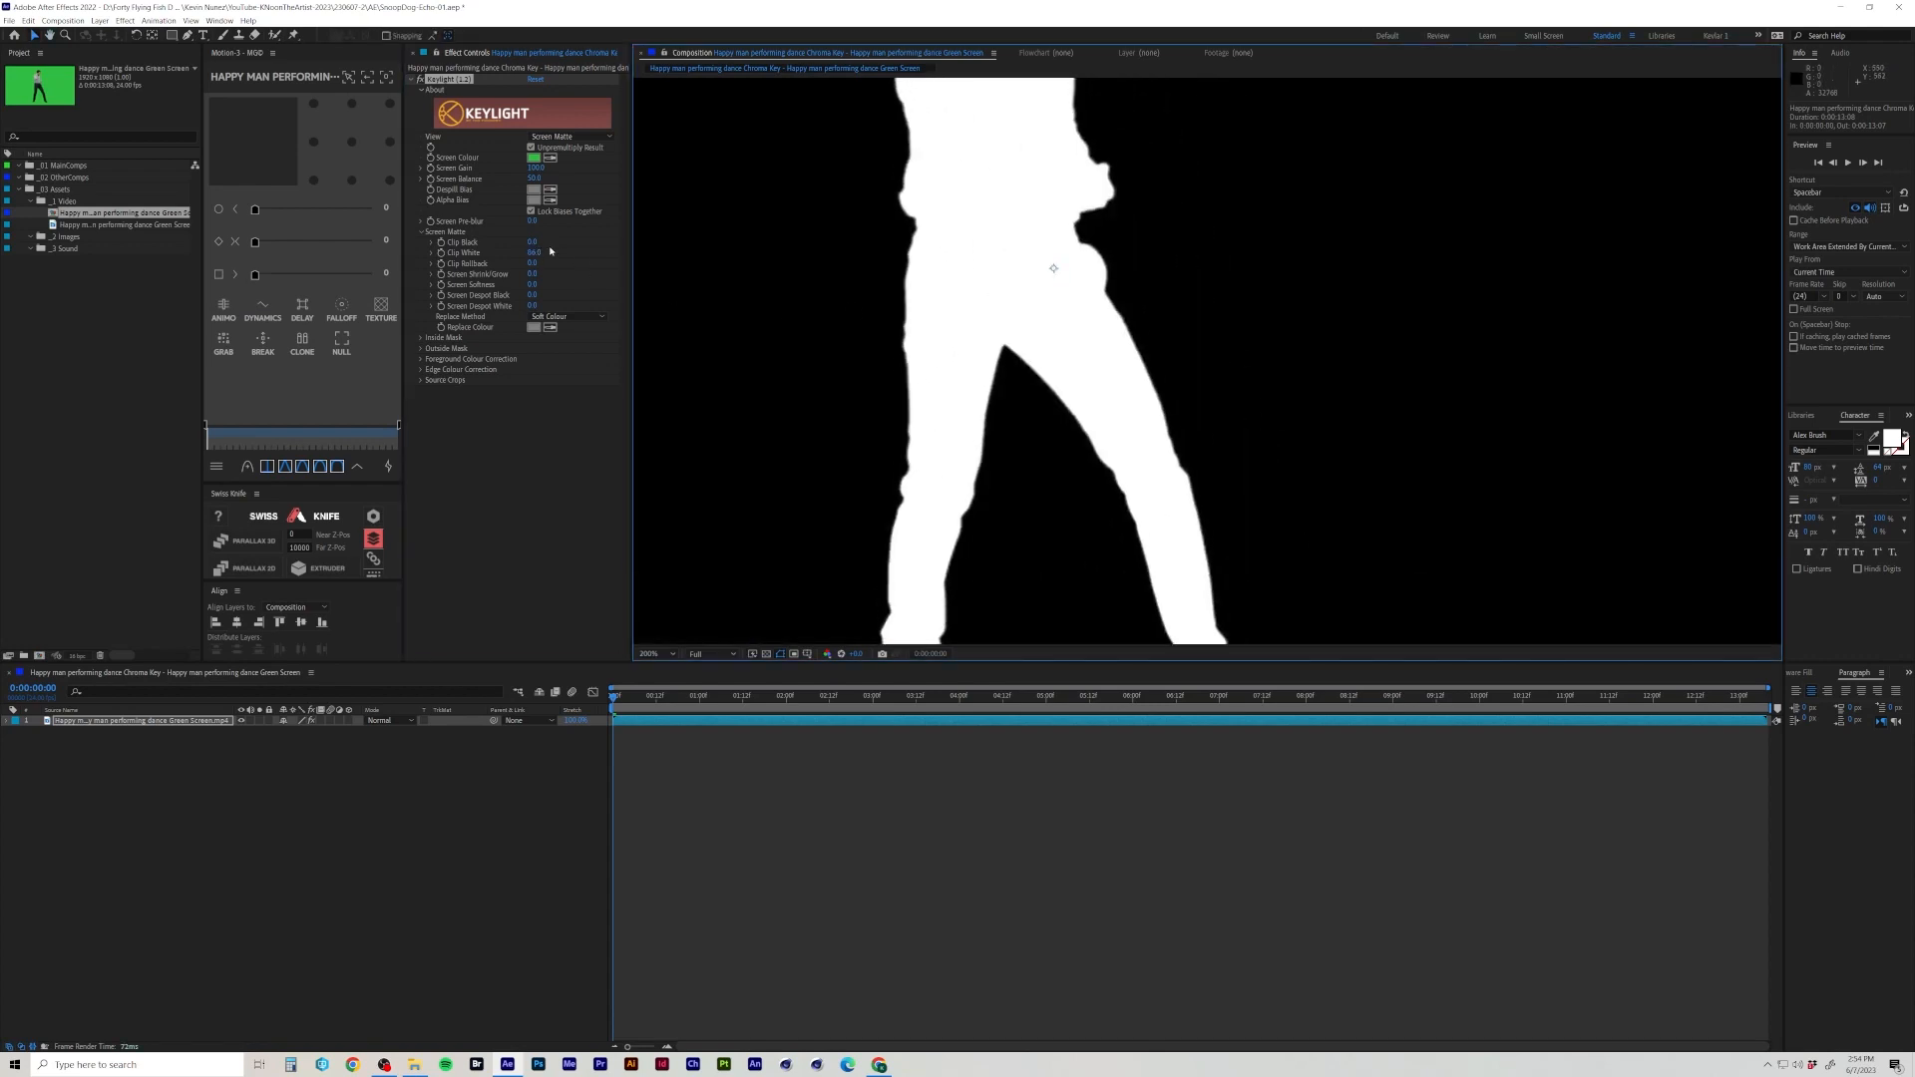
{"action": "left_click", "coordinate": [533, 242]}
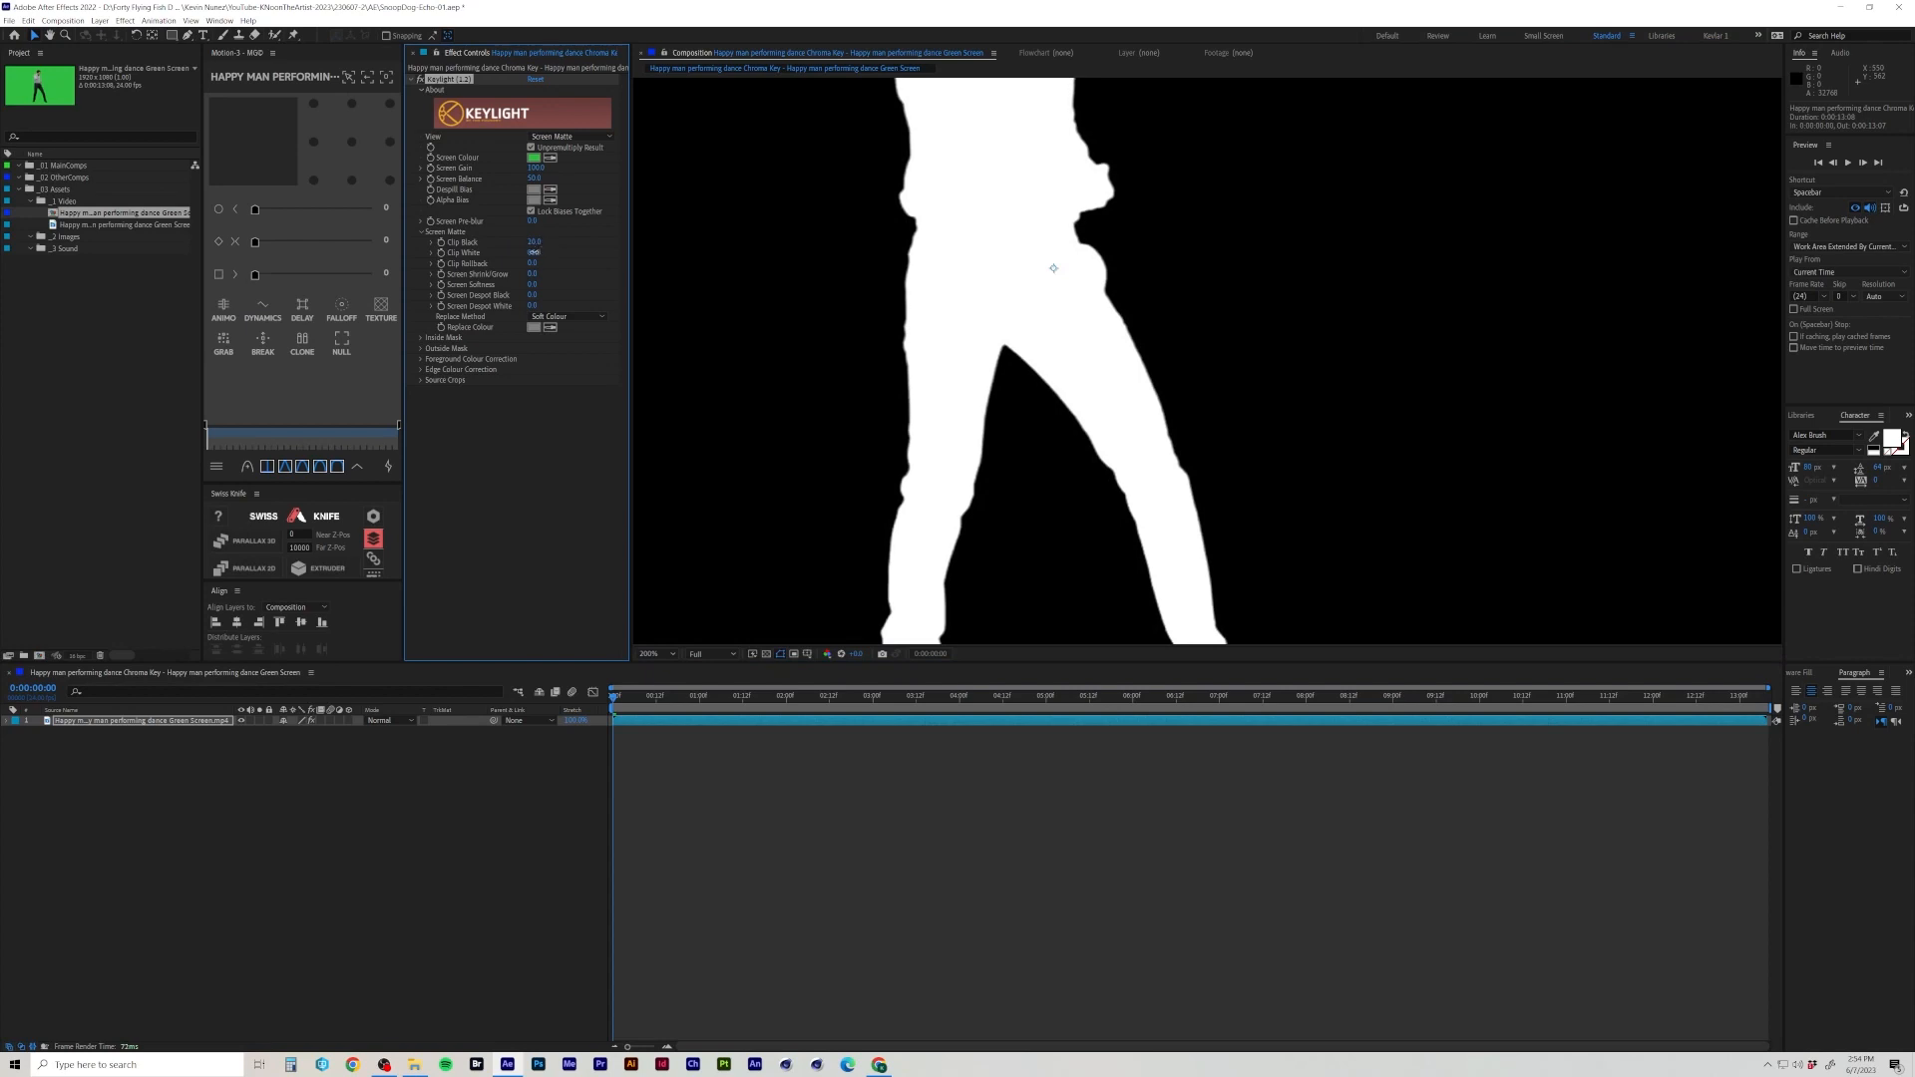
{"action": "key", "text": "comma"}
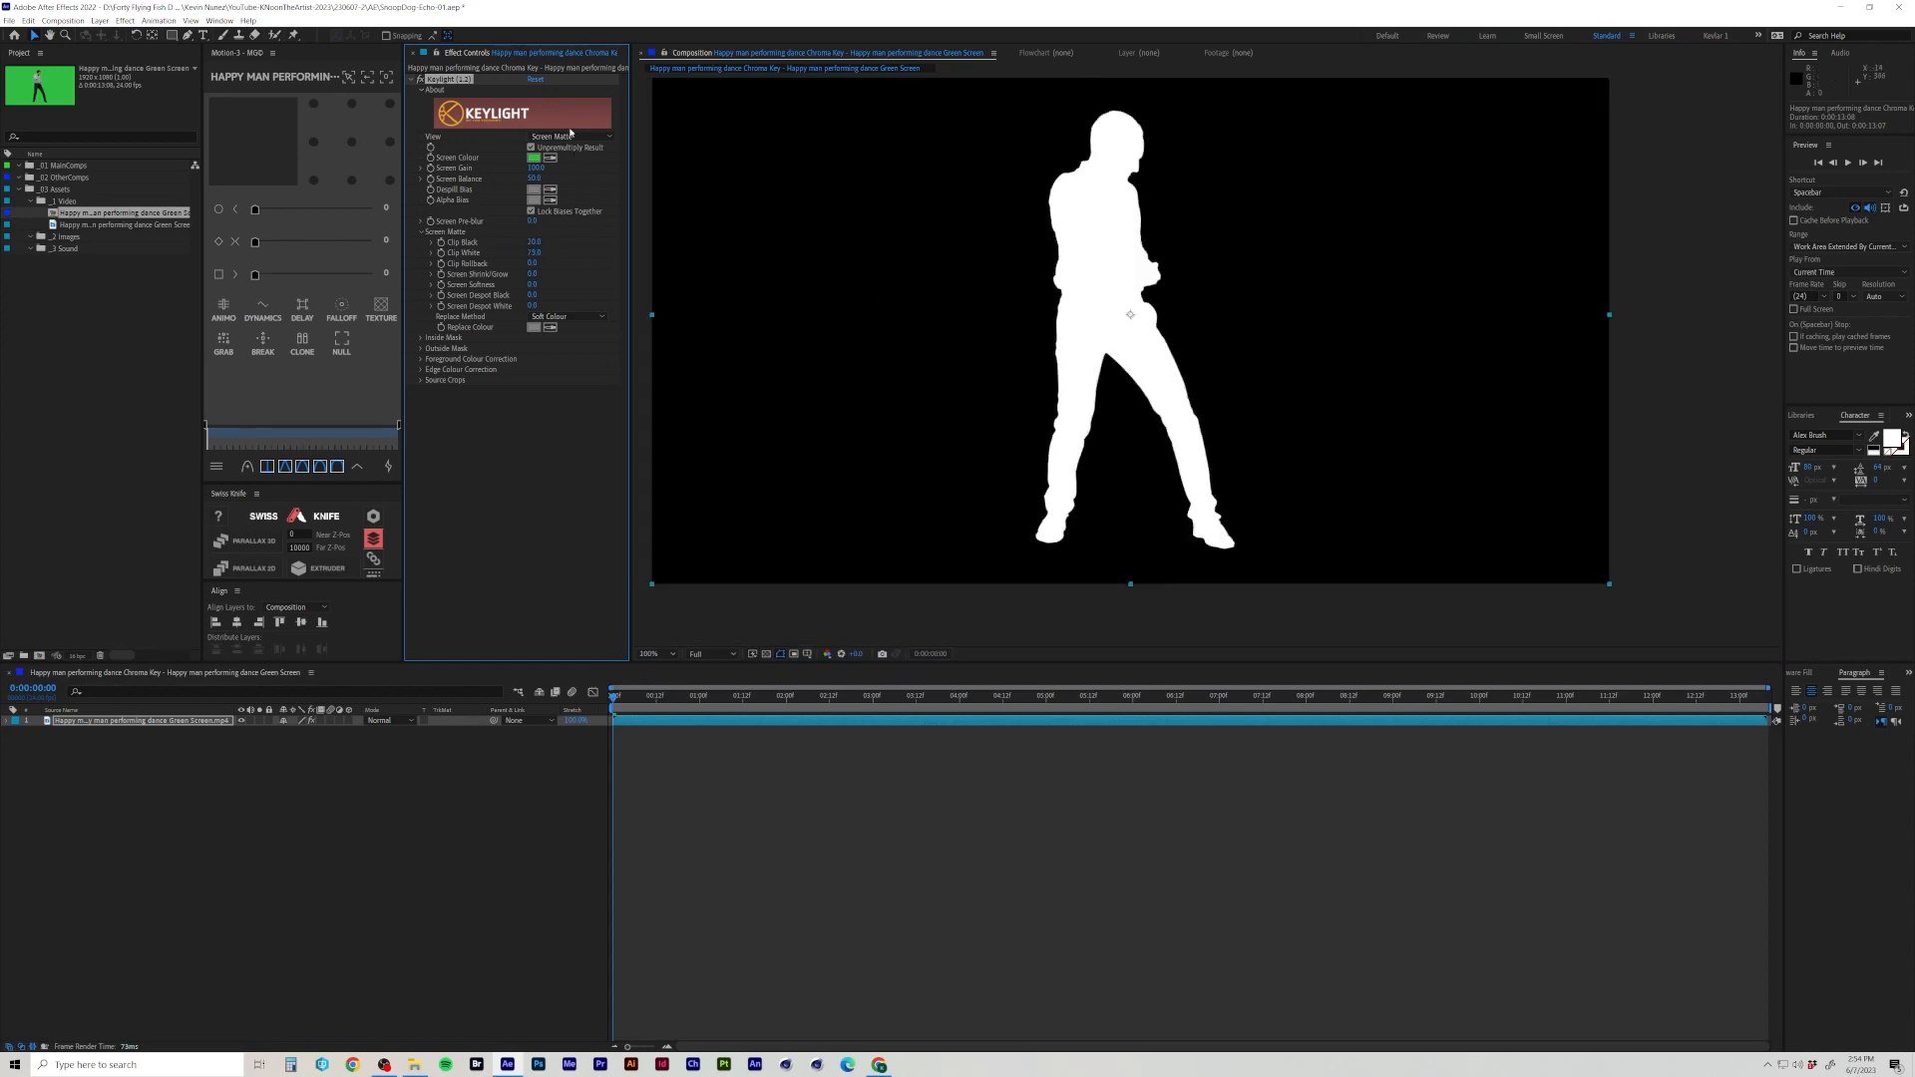
Set Keylight's View back to Final Result and its Replace Method to Source.
{"action": "left_click", "coordinate": [571, 135]}
{"action": "left_click", "coordinate": [571, 269]}
{"action": "left_click_drag", "start_coordinate": [954, 255], "coordinate": [996, 305]}
{"action": "left_click", "coordinate": [590, 317]}
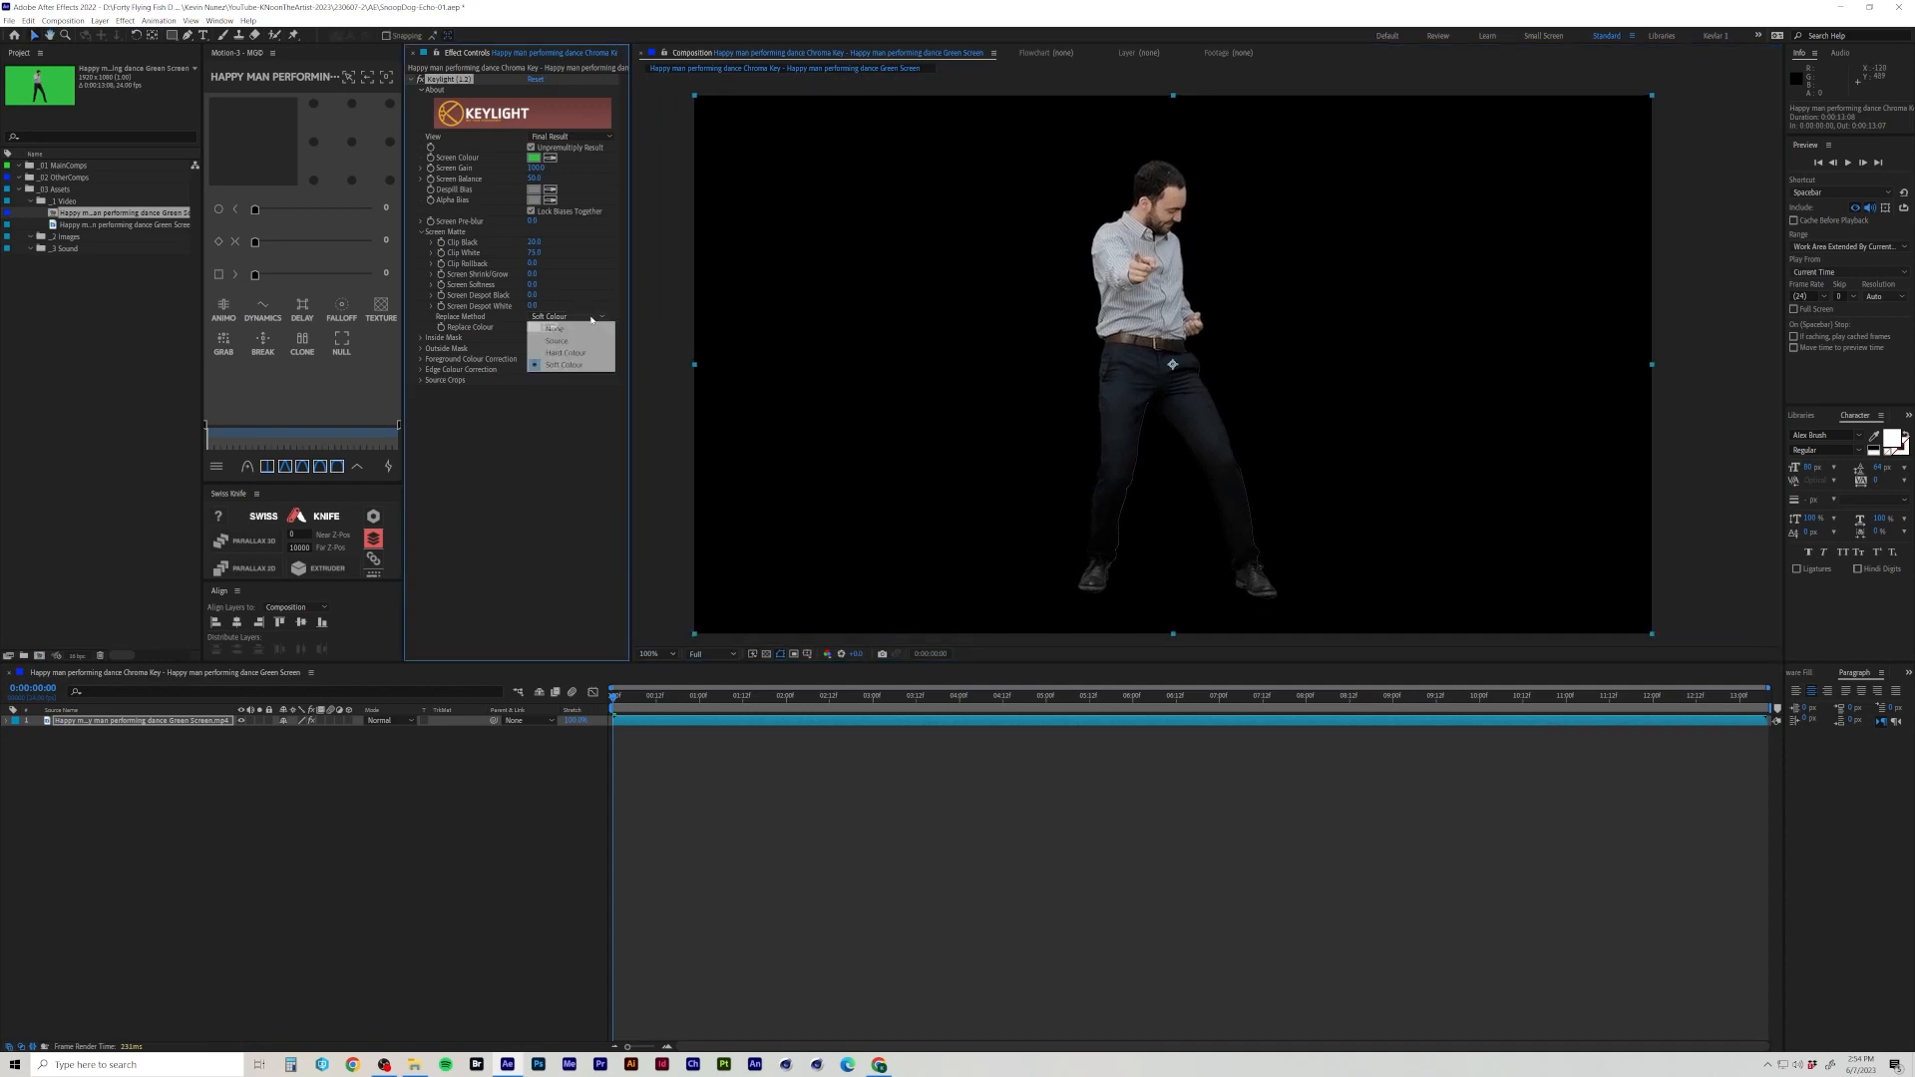
{"action": "left_click", "coordinate": [583, 341]}
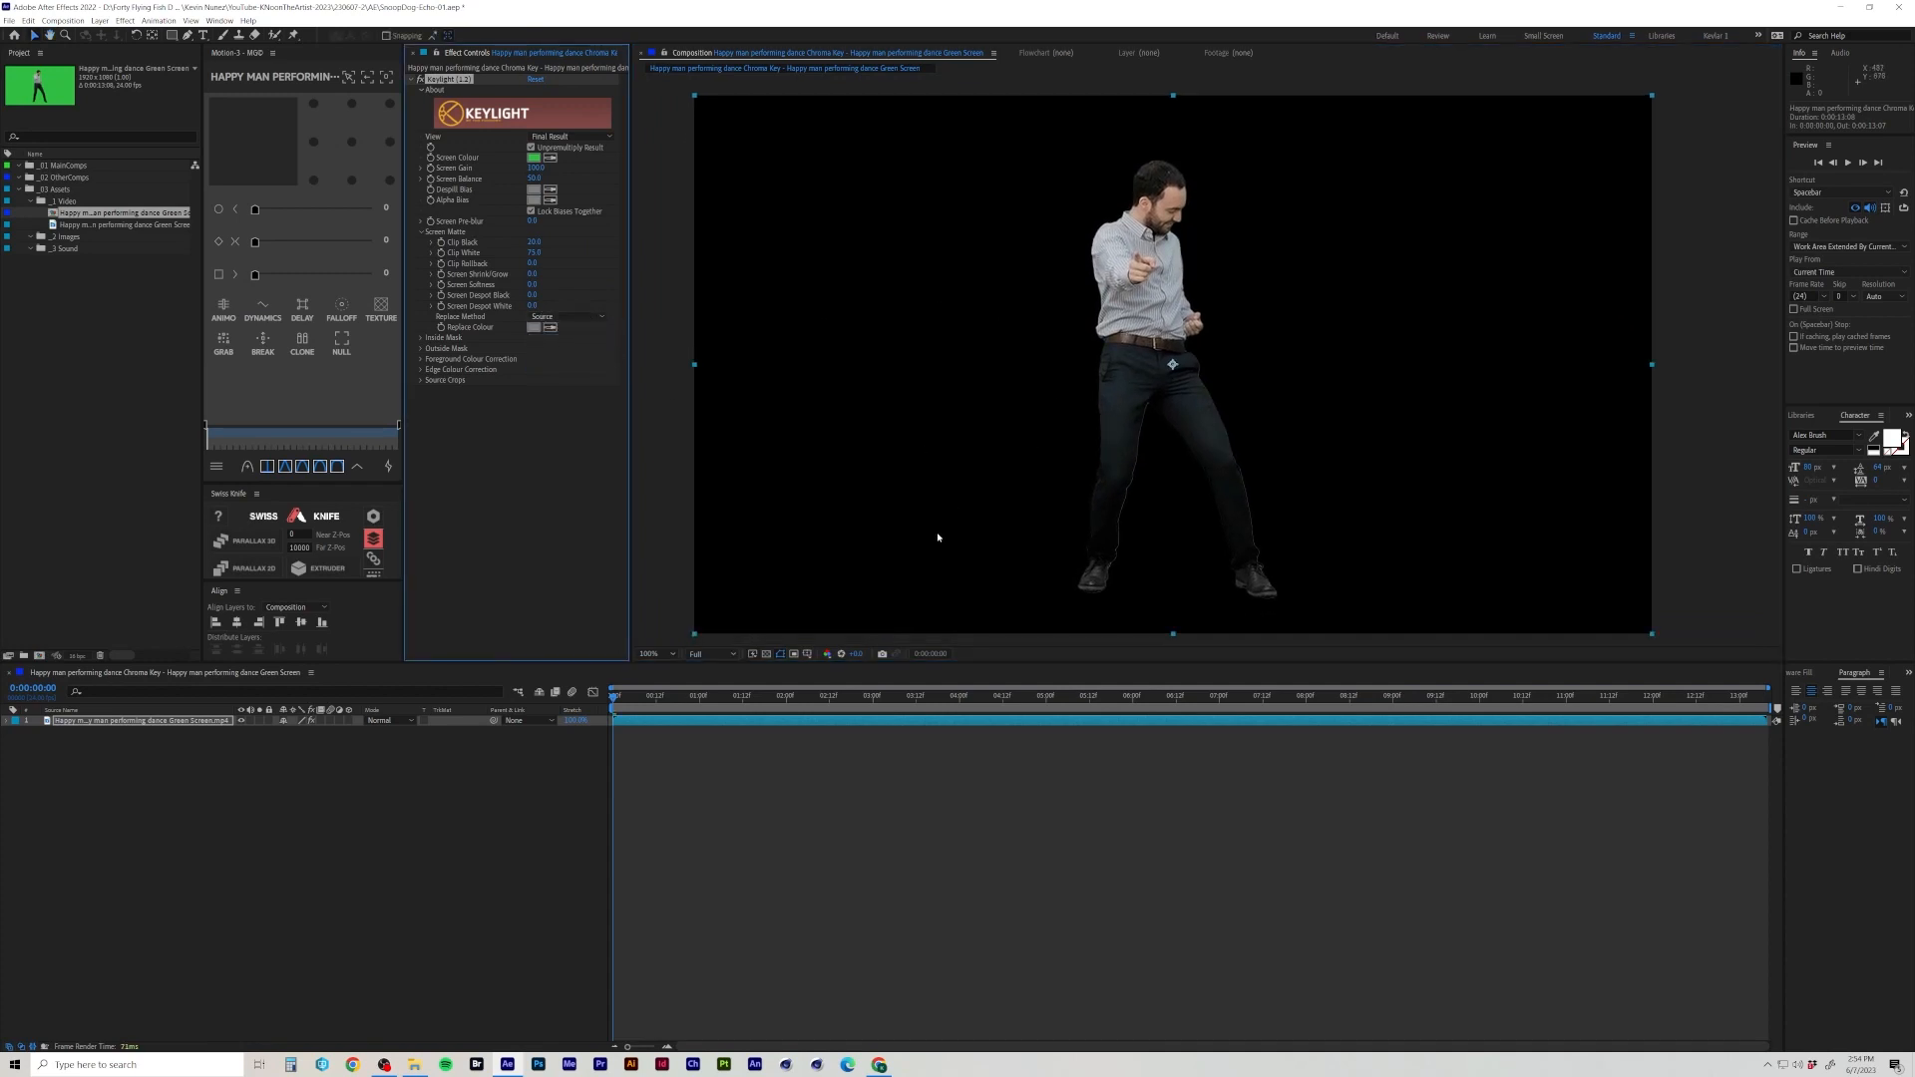
Check the keyed dancer against the transparency grid while scrubbing the opening frames, then hide the grid again.
{"action": "left_click", "coordinate": [779, 653]}
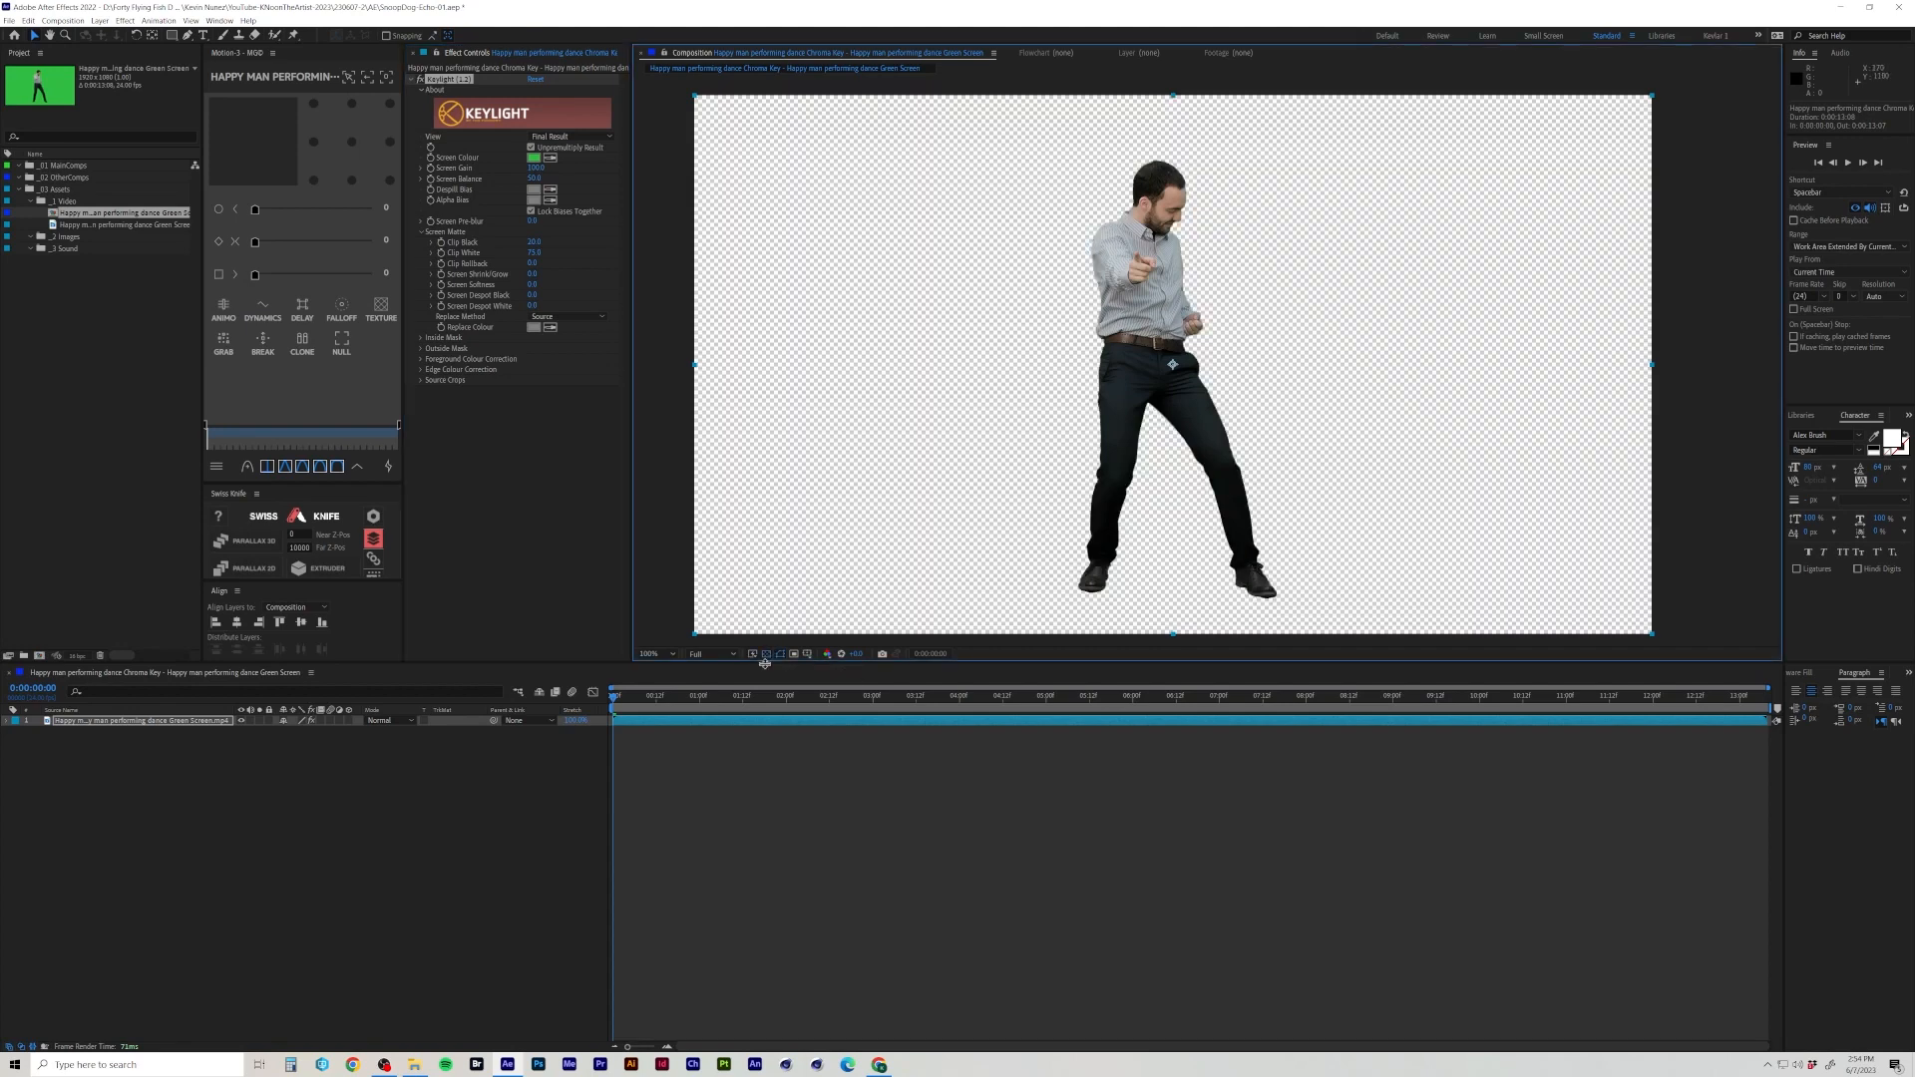
{"action": "left_click", "coordinate": [772, 697]}
{"action": "left_click_drag", "start_coordinate": [783, 711], "coordinate": [617, 699]}
{"action": "left_click", "coordinate": [766, 654]}
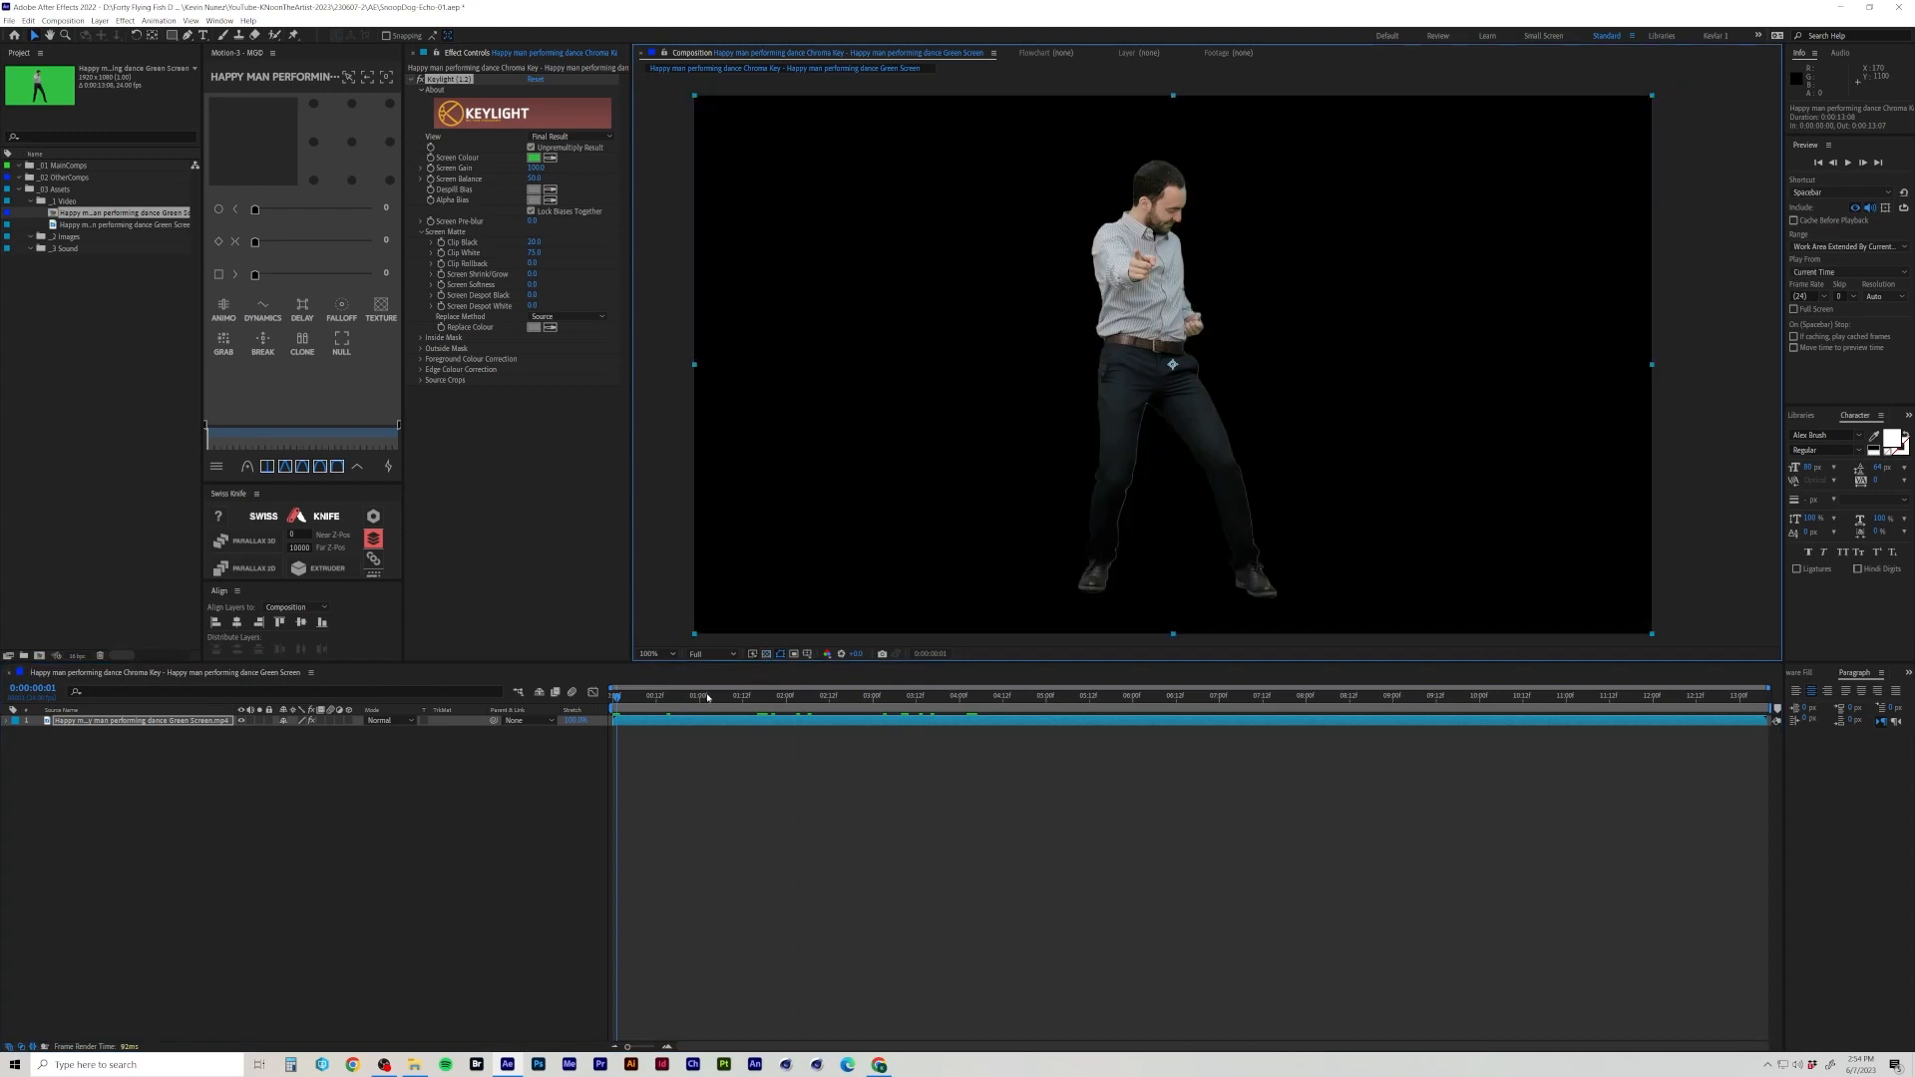
End the work area at frame 0:00:06:23 and return the playhead to the start of the composition.
{"action": "left_click", "coordinate": [701, 698]}
{"action": "left_click_drag", "start_coordinate": [701, 699], "coordinate": [1223, 712]}
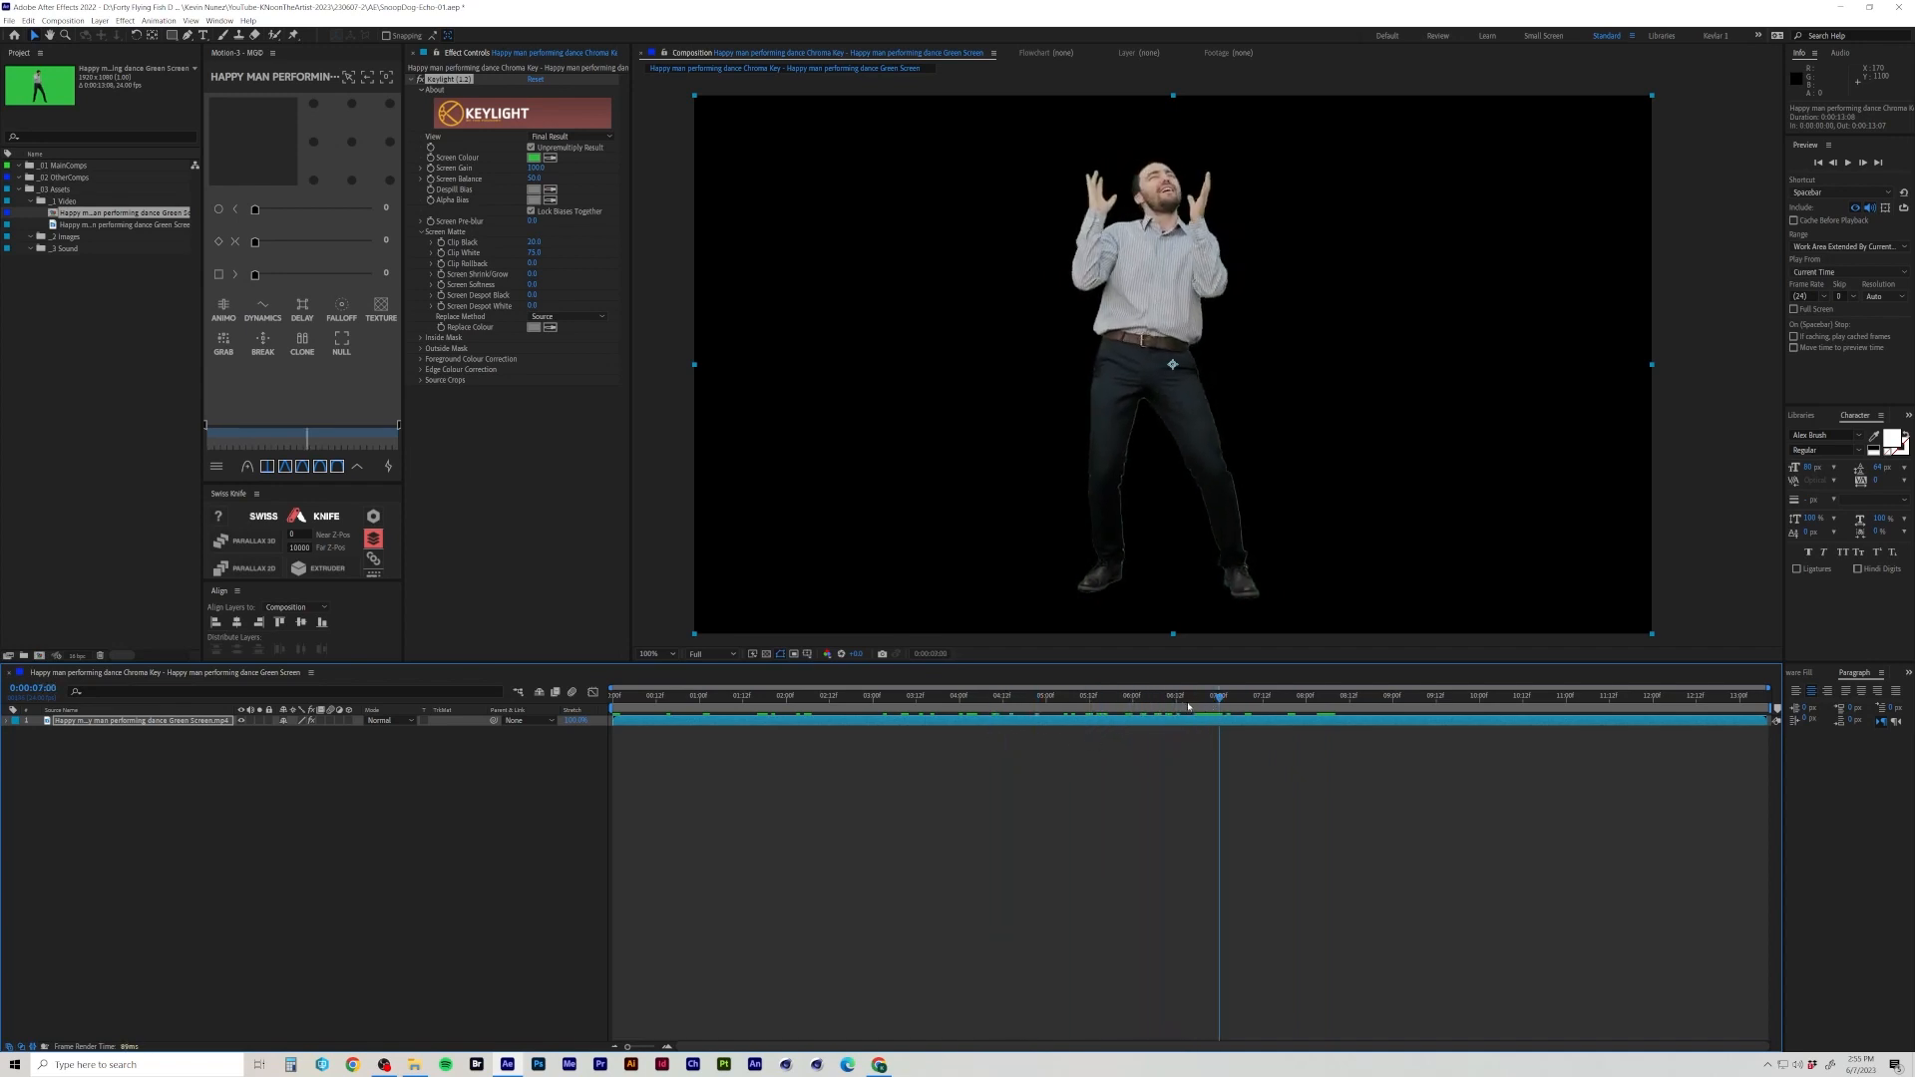
{"action": "key", "text": "Page_Up"}
{"action": "key", "text": "n"}
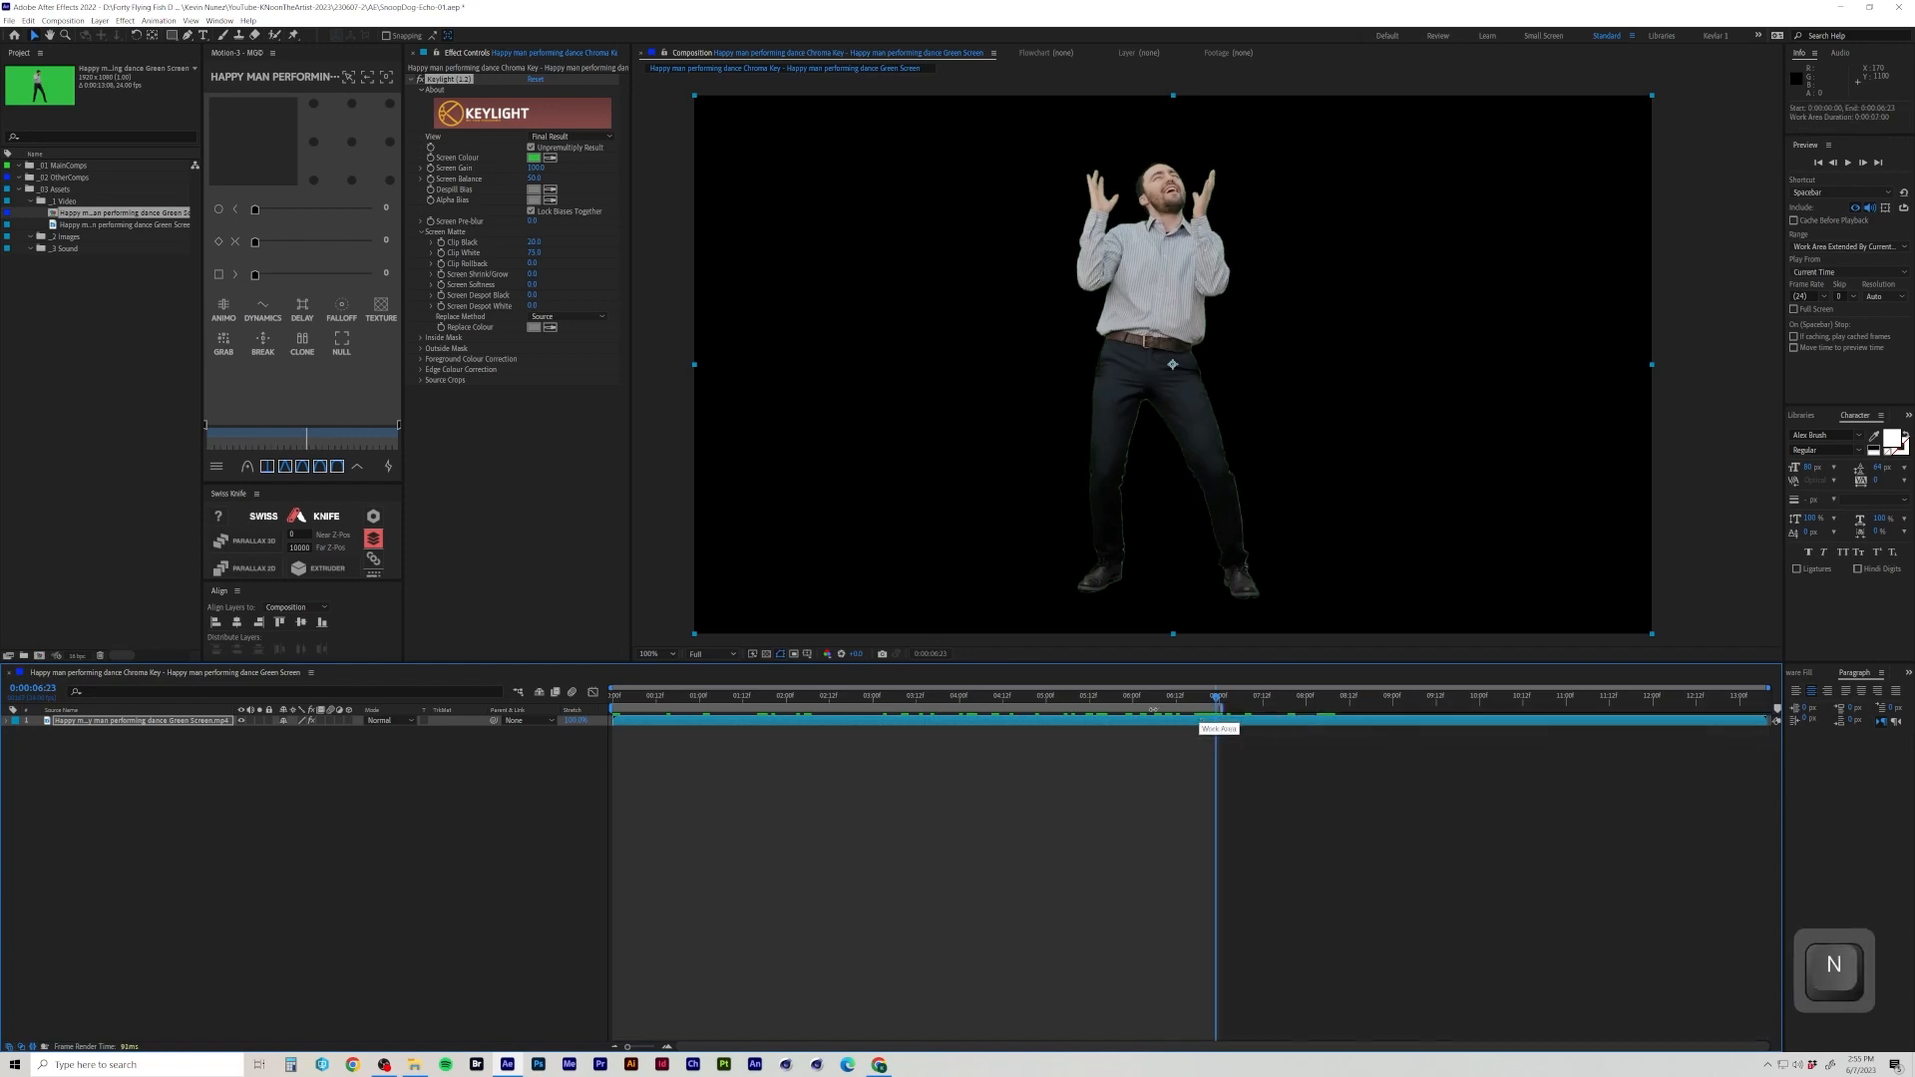
{"action": "left_click_drag", "start_coordinate": [1217, 697], "coordinate": [550, 698]}
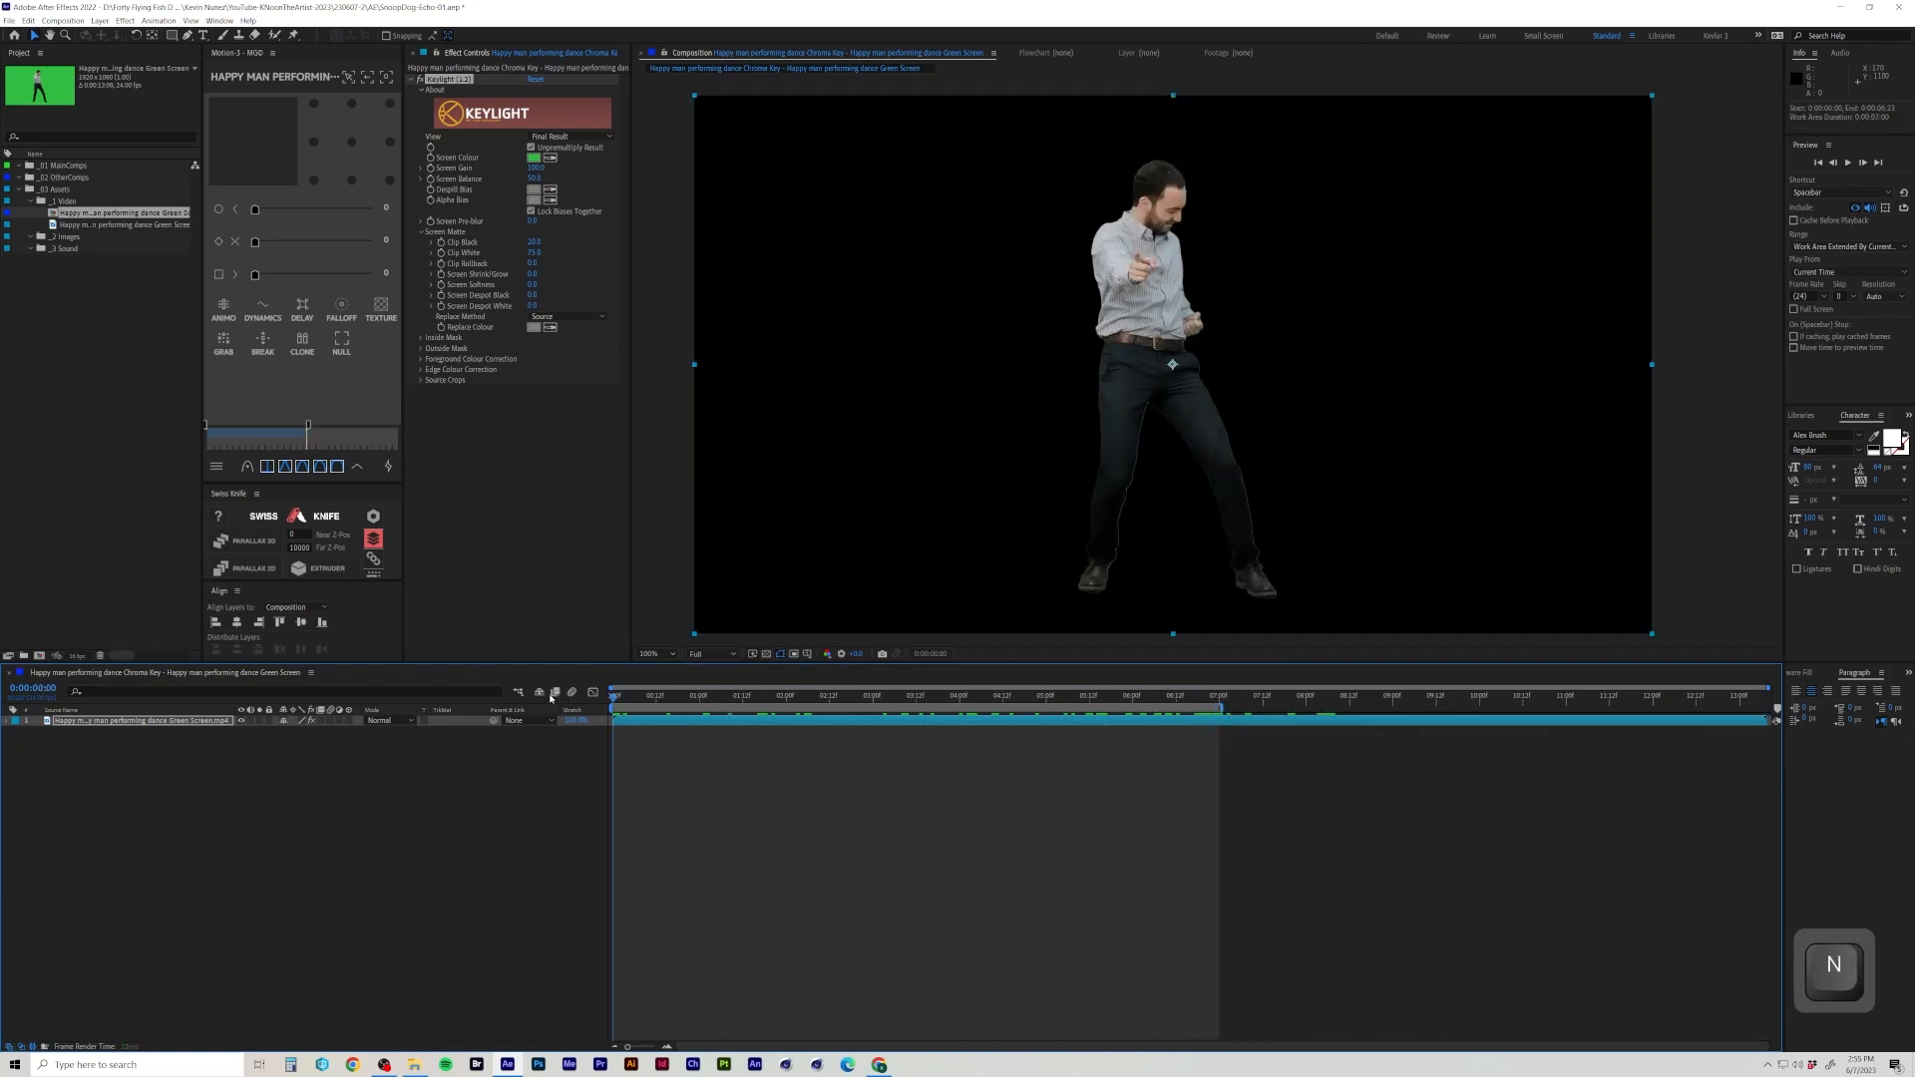
Trim the composition to its work area and add it to the render queue.
{"action": "right_click", "coordinate": [692, 705]}
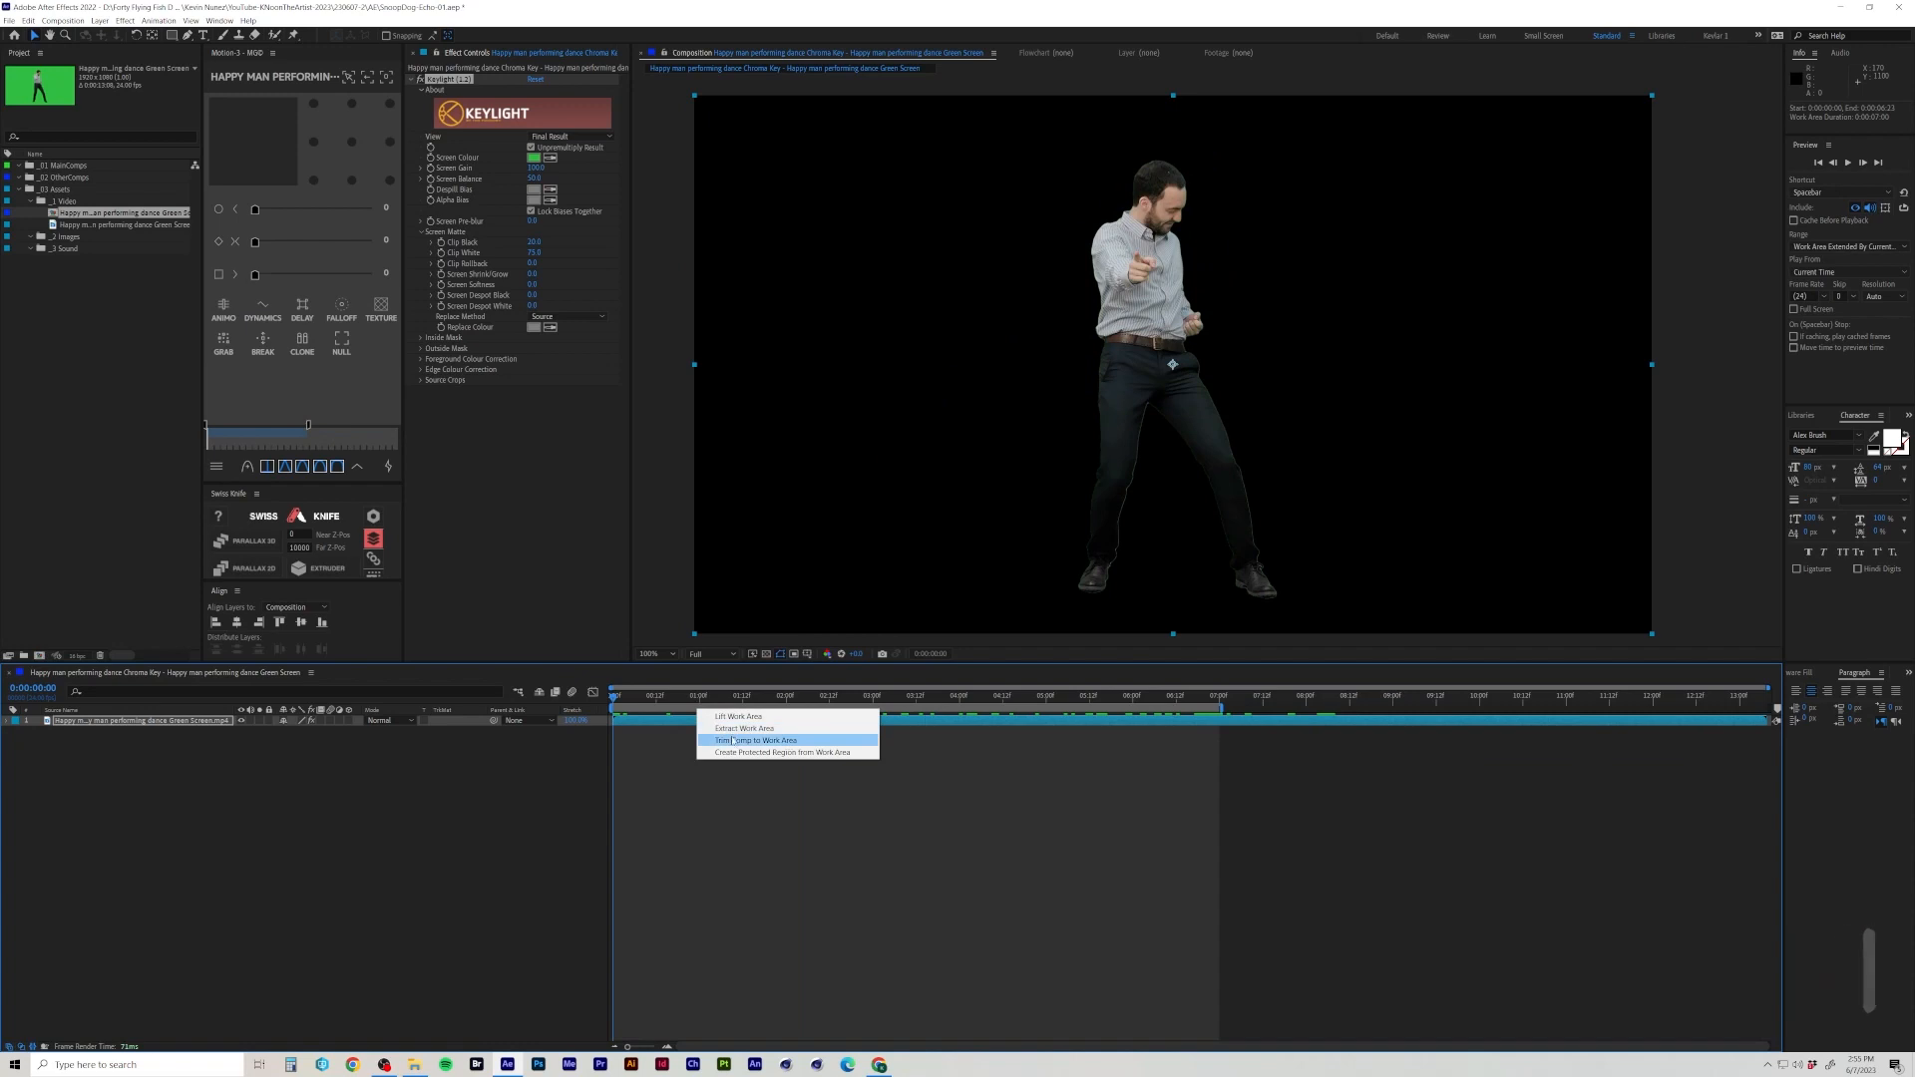
{"action": "left_click", "coordinate": [737, 740]}
{"action": "left_click", "coordinate": [475, 758]}
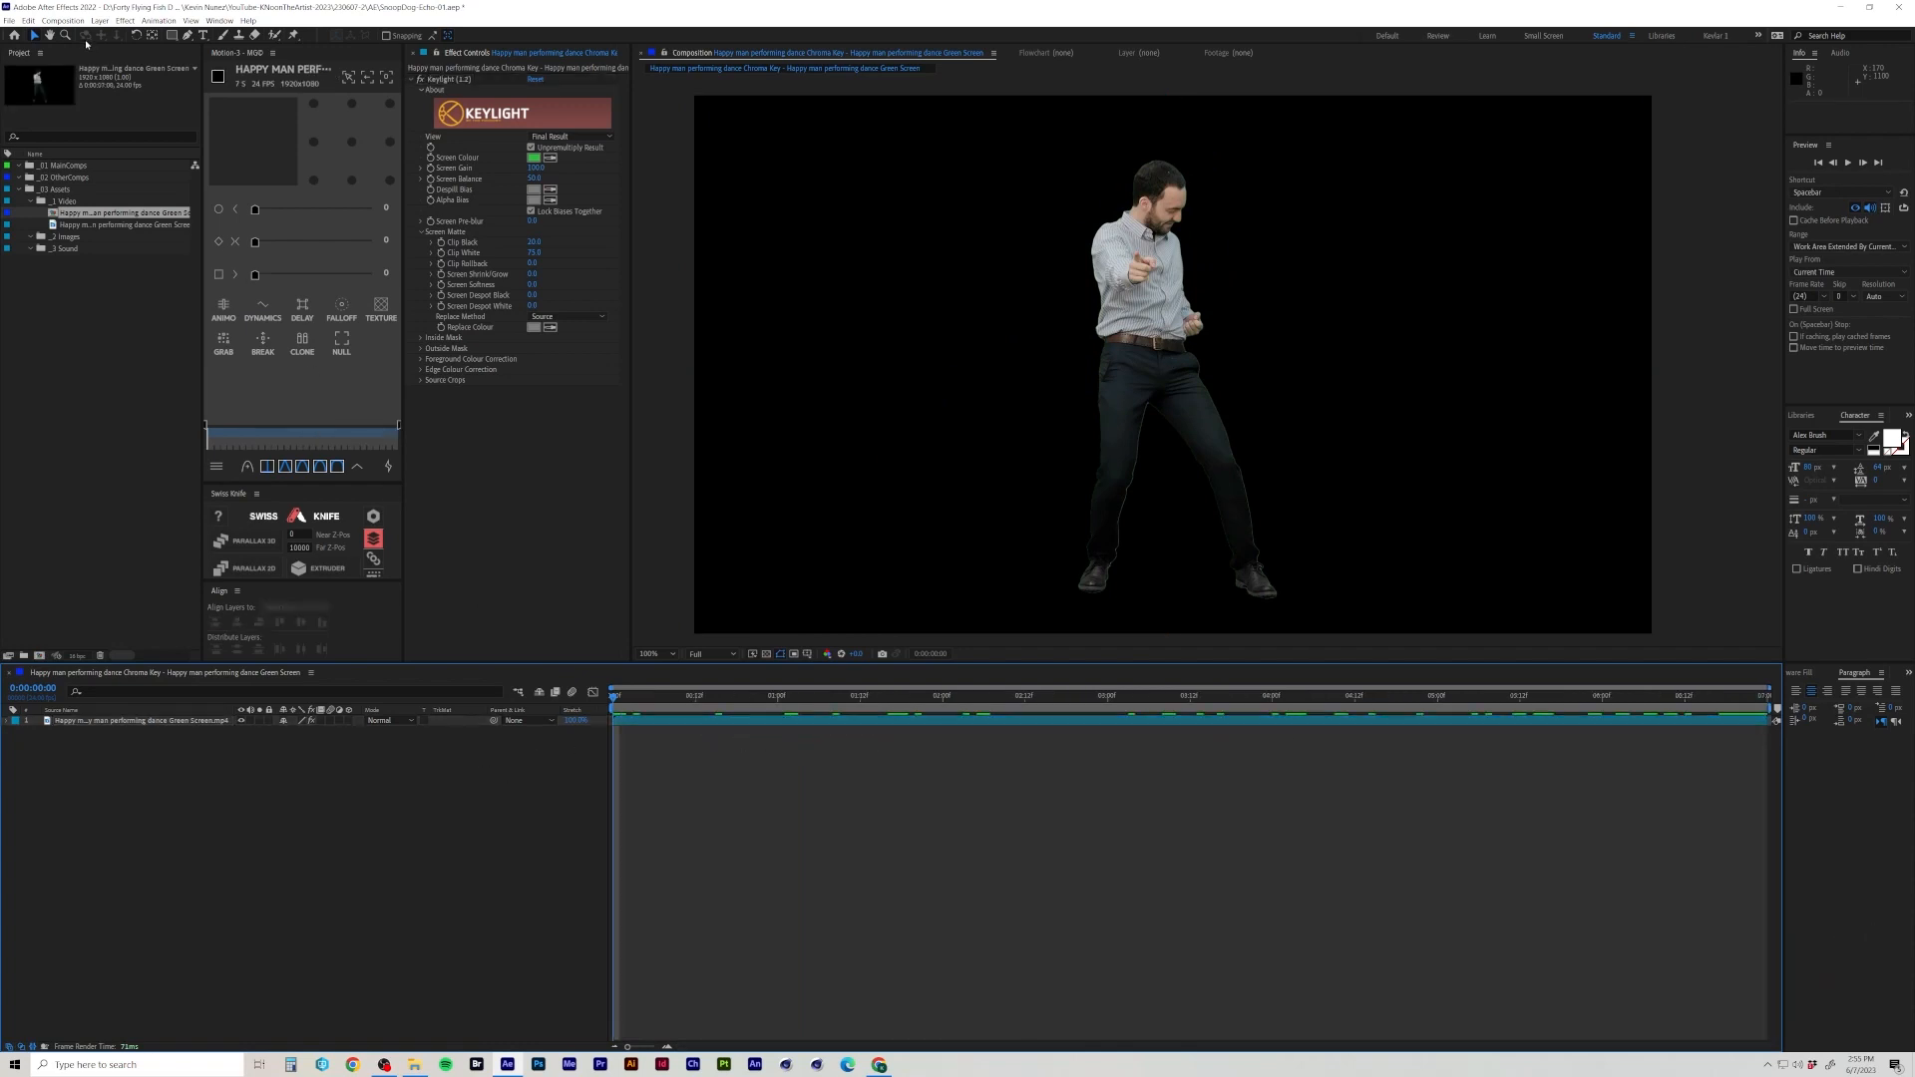
{"action": "left_click", "coordinate": [63, 20]}
{"action": "left_click", "coordinate": [111, 141]}
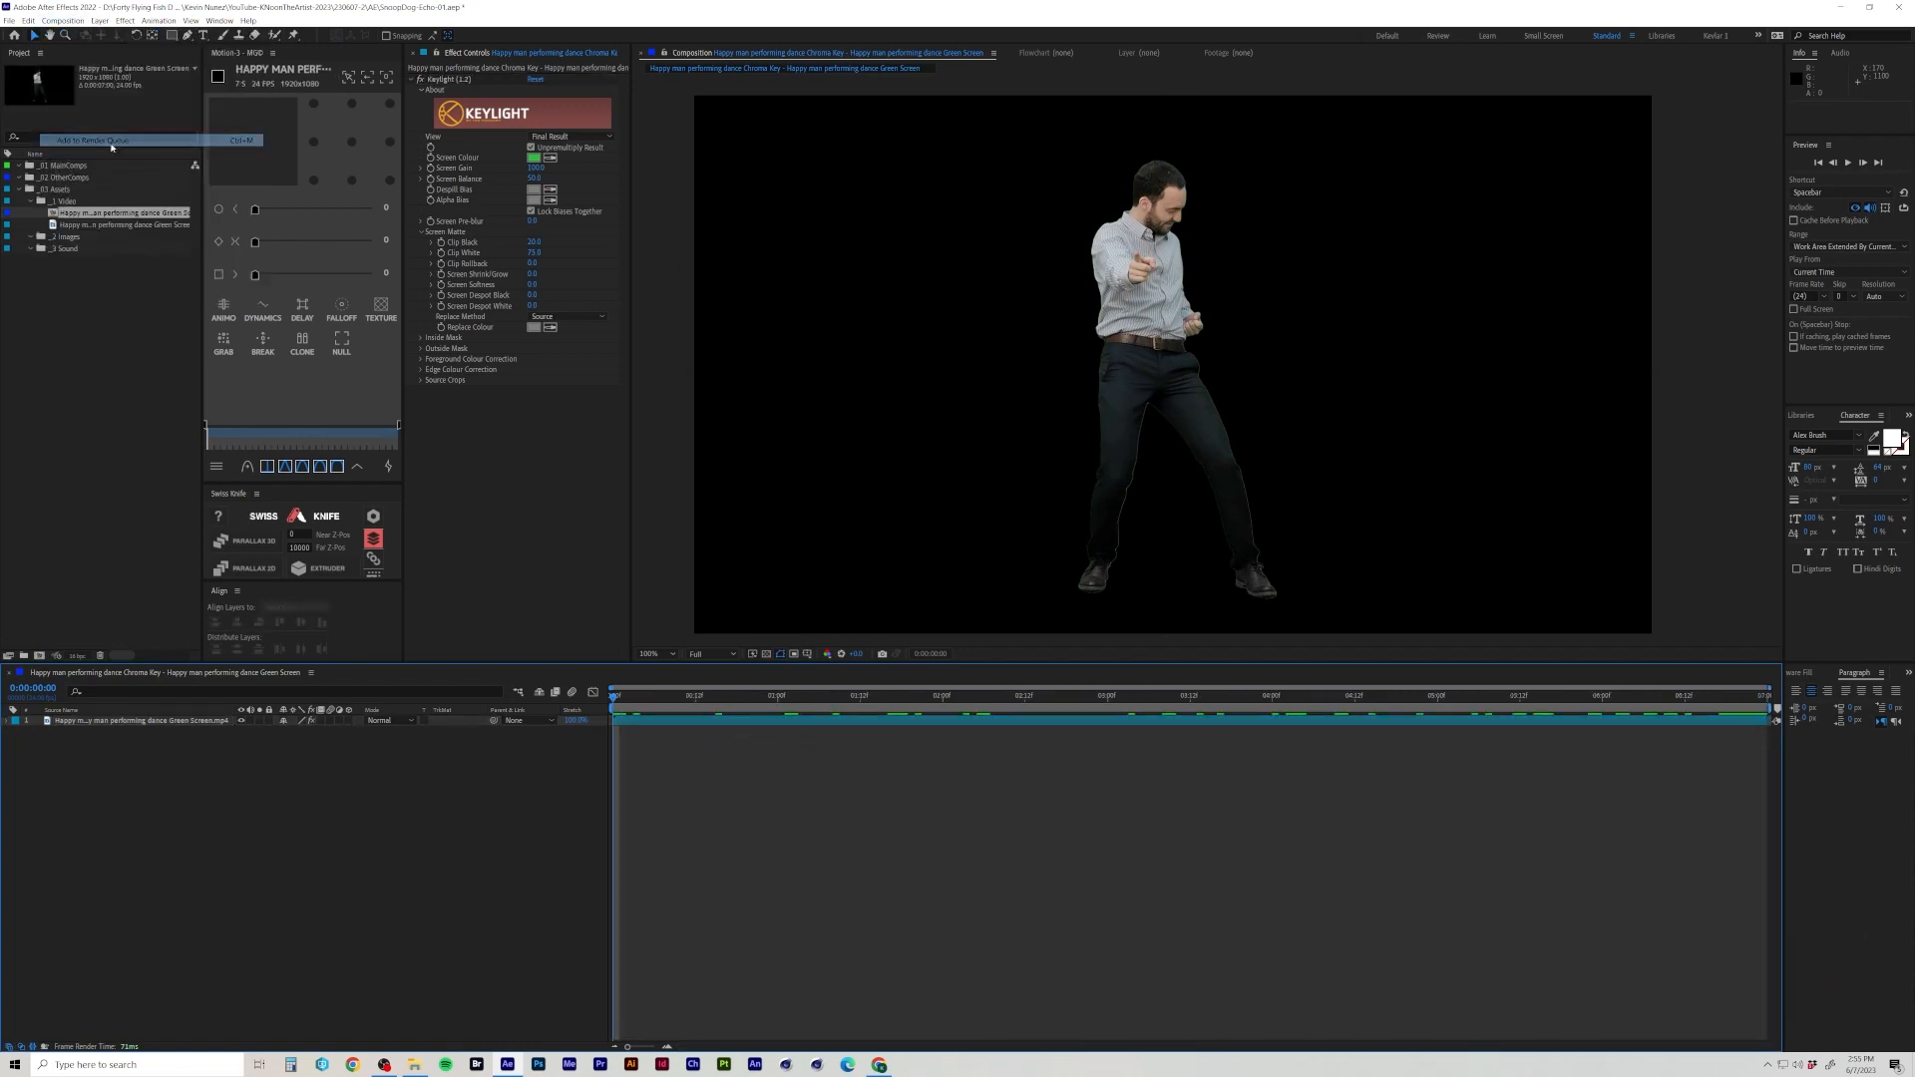
Configure the queued render's output module as a PNG Sequence with RGB + Alpha channels.
{"action": "left_click", "coordinate": [83, 749]}
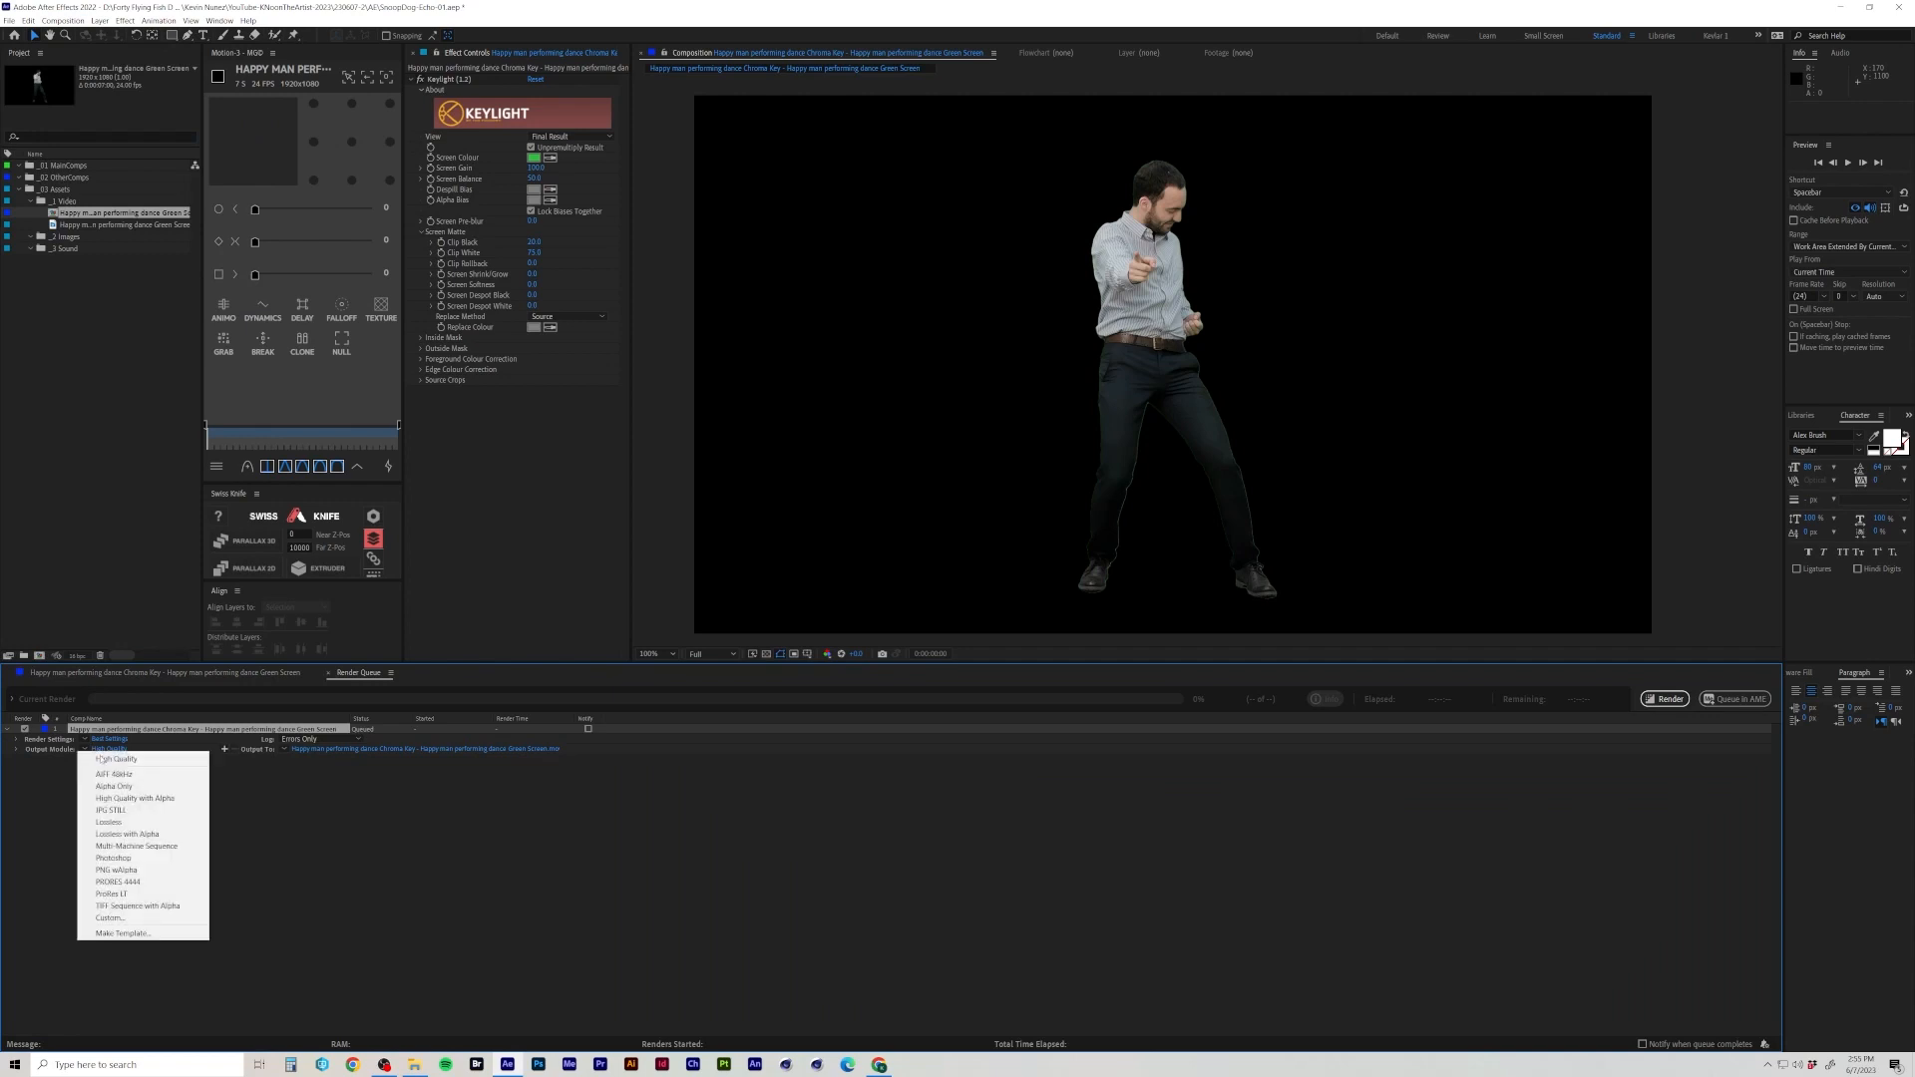
{"action": "left_click", "coordinate": [103, 759]}
{"action": "left_click", "coordinate": [100, 750]}
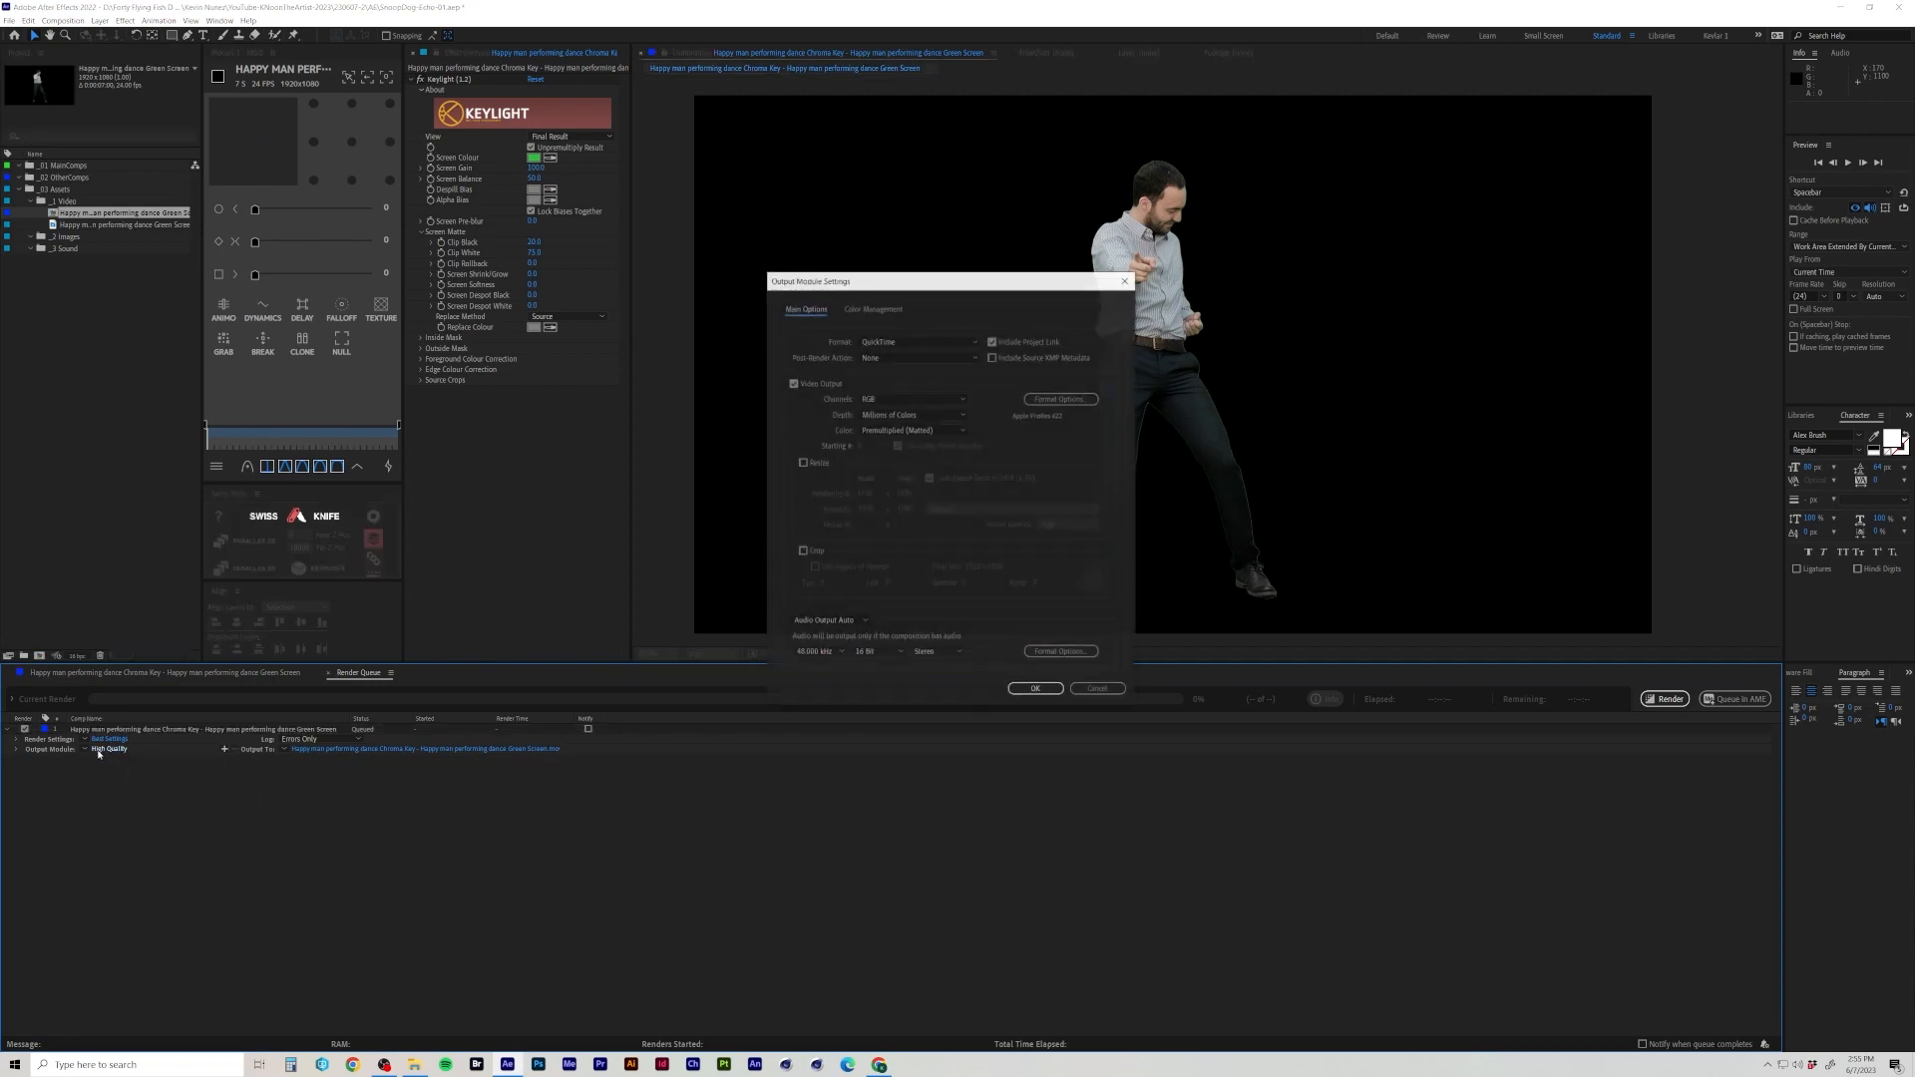
{"action": "left_click", "coordinate": [882, 343]}
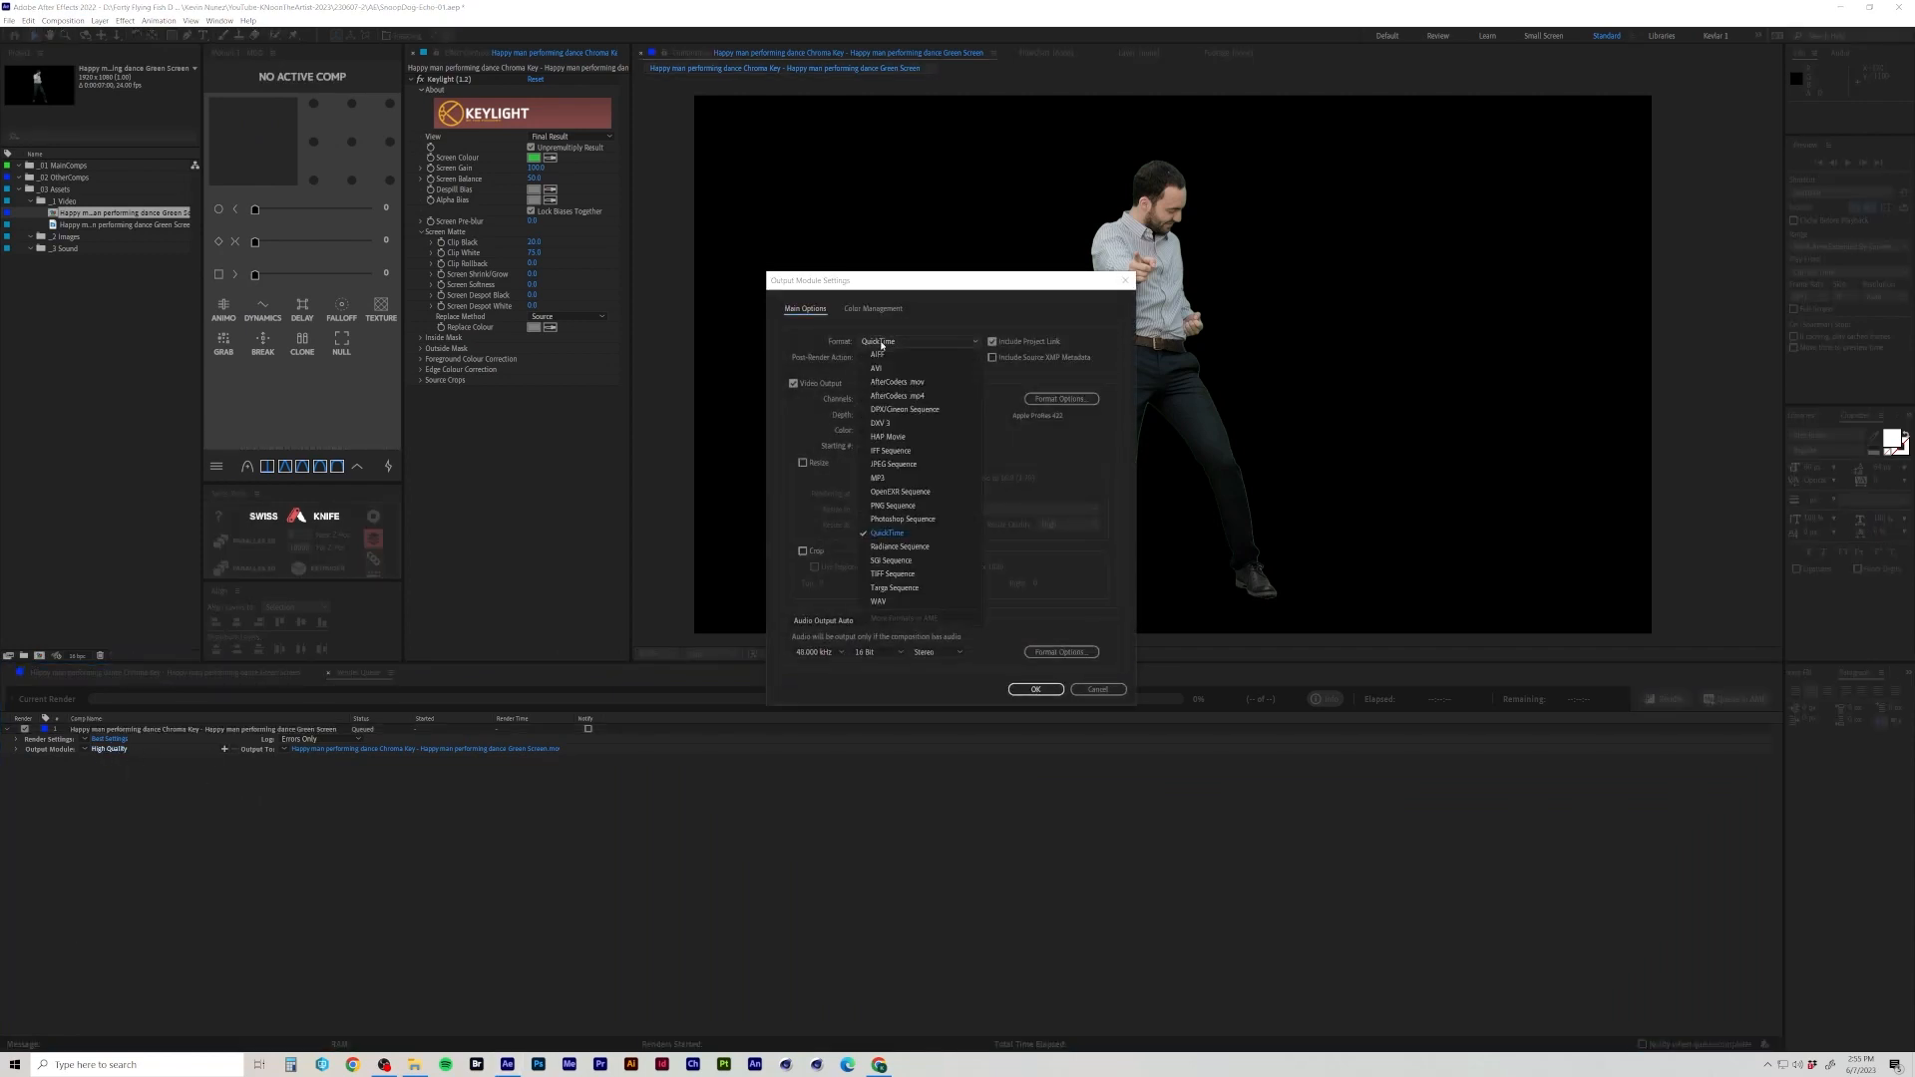
{"action": "left_click", "coordinate": [917, 507]}
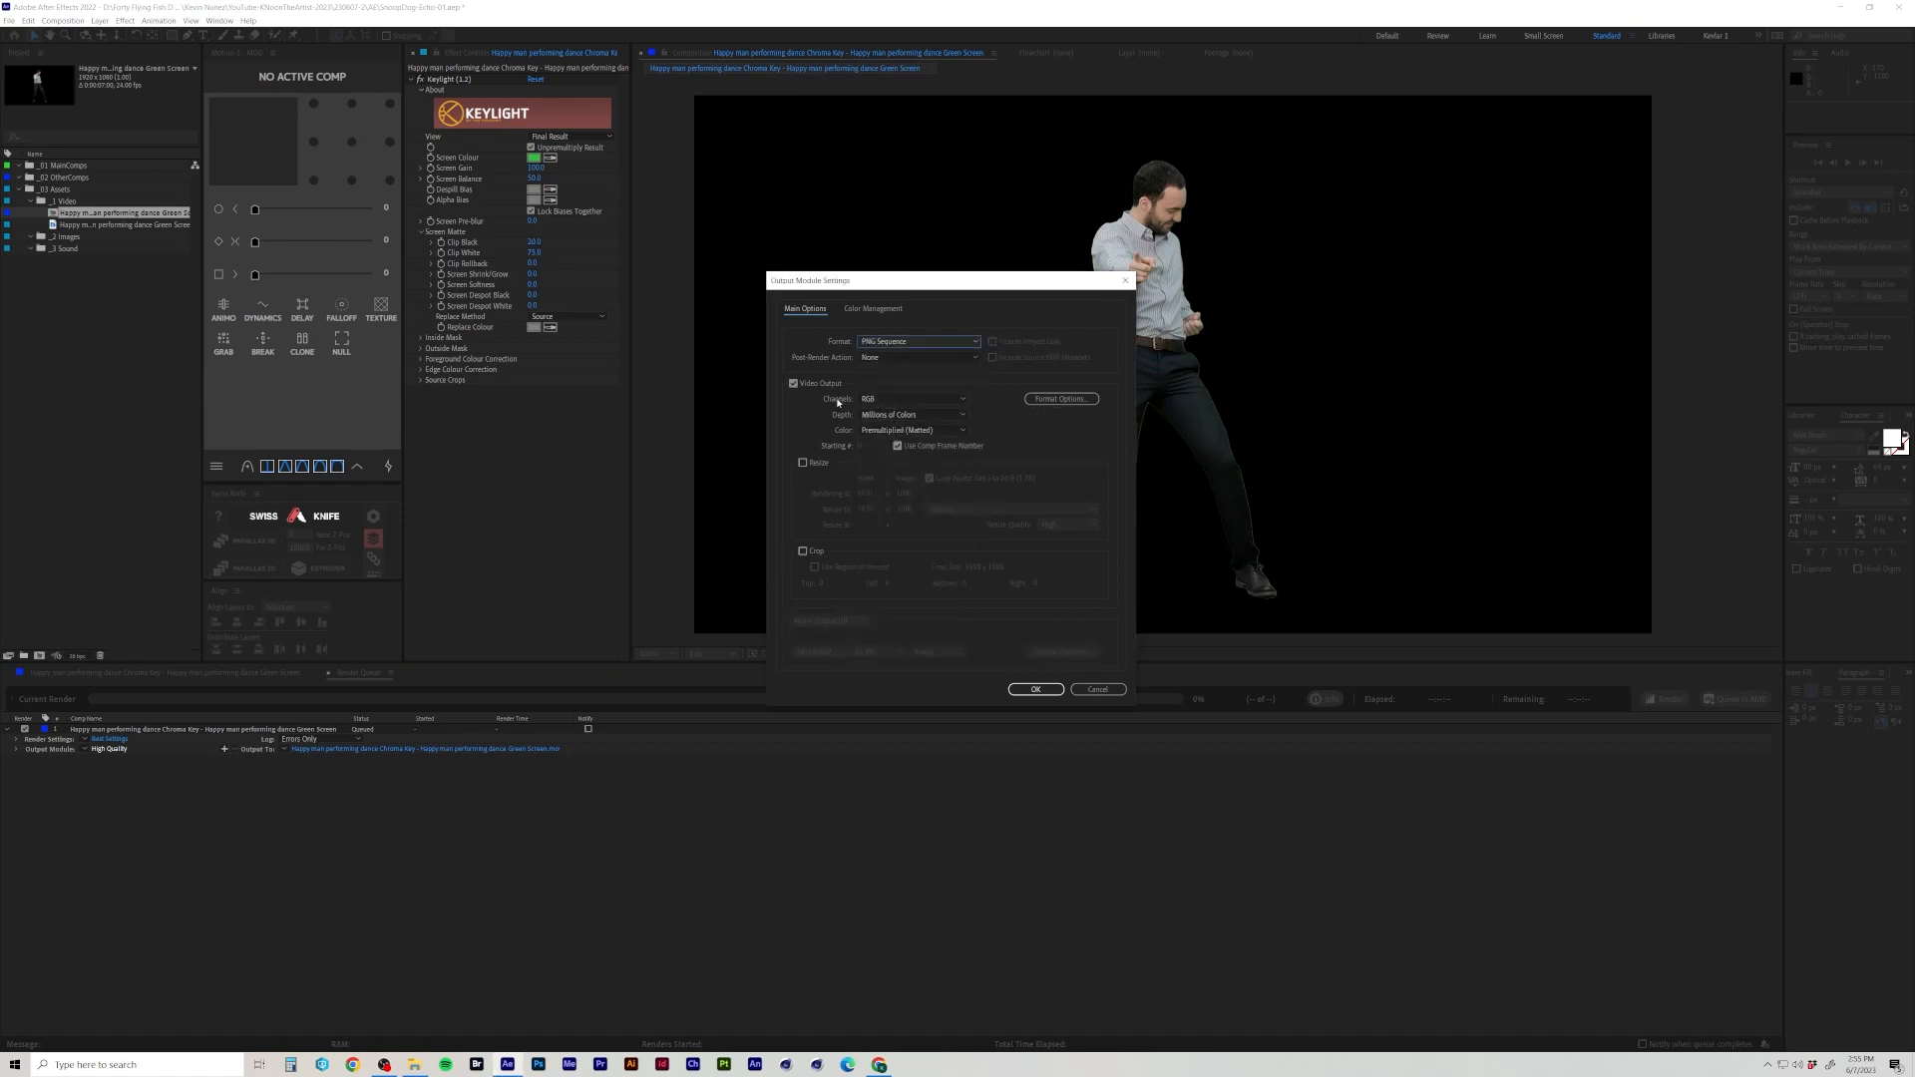
{"action": "left_click", "coordinate": [883, 400]}
{"action": "left_click", "coordinate": [894, 445]}
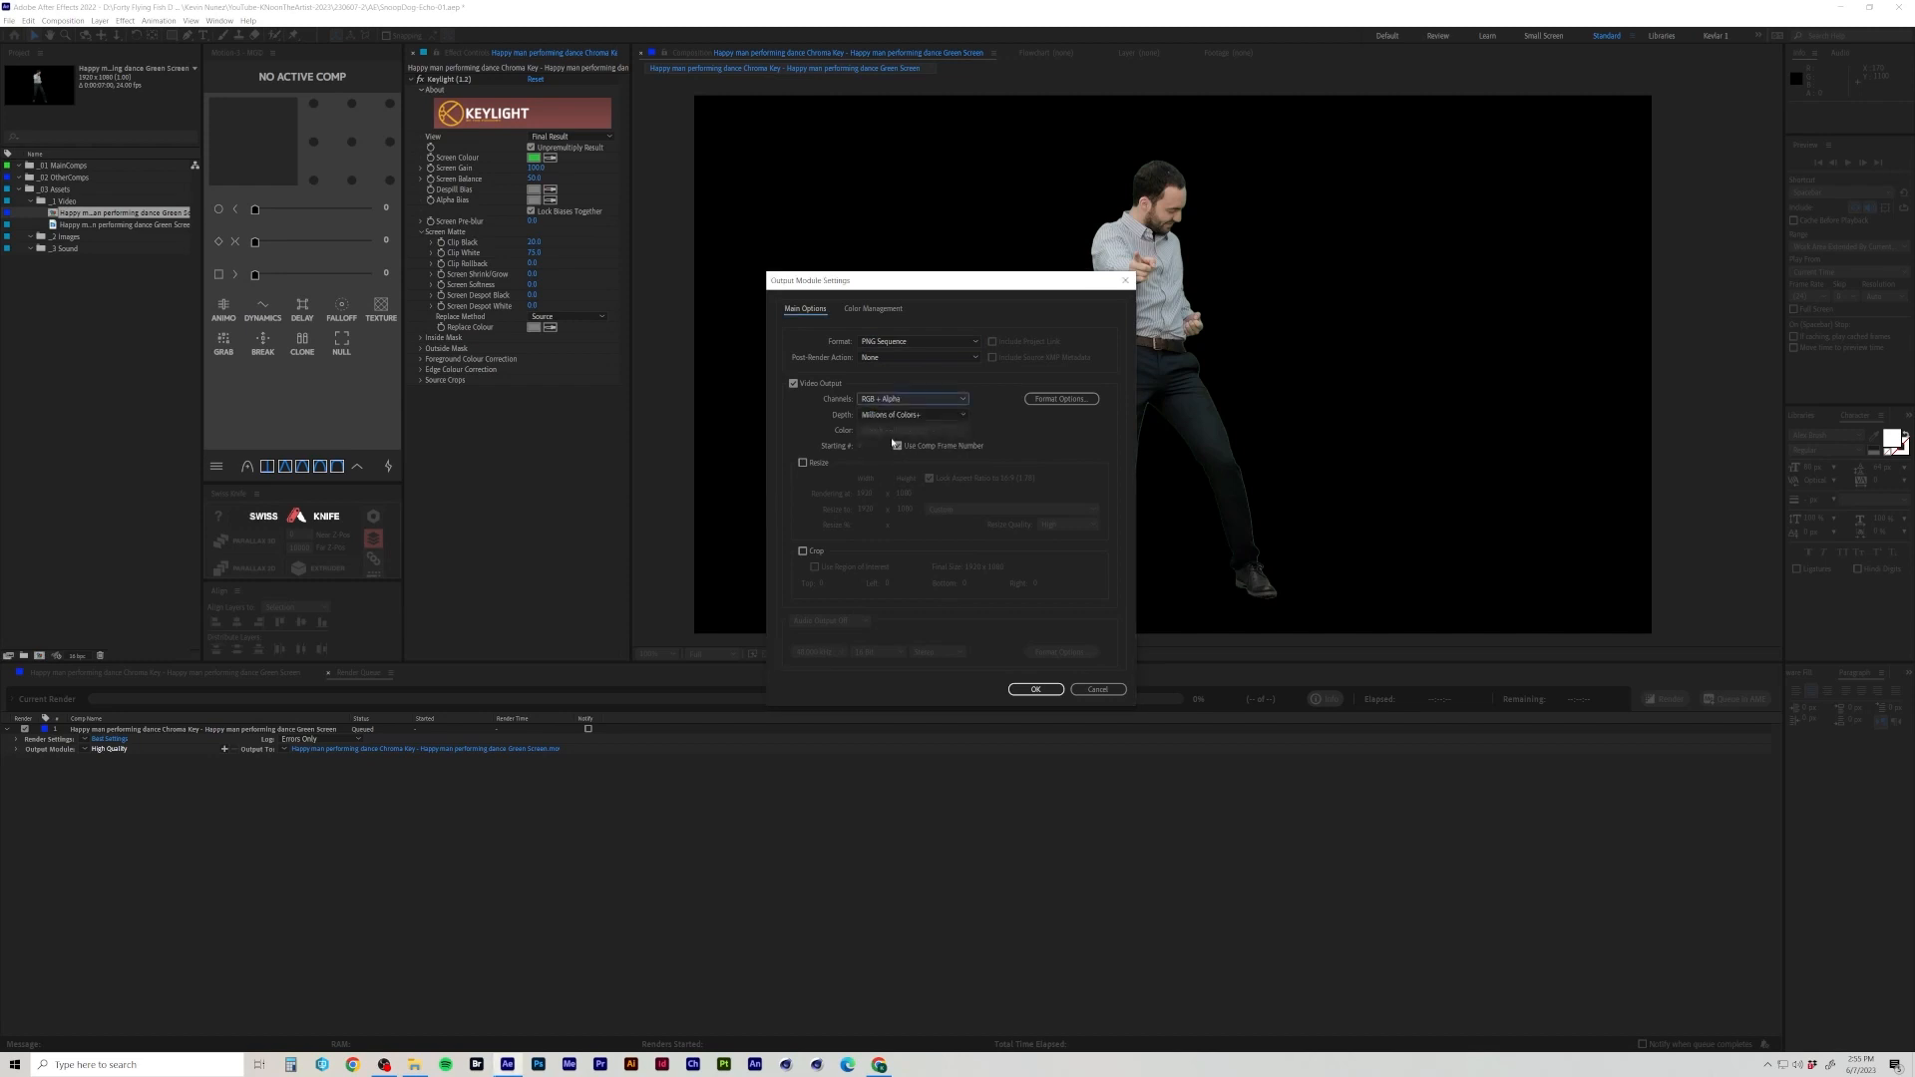
{"action": "left_click", "coordinate": [1036, 689]}
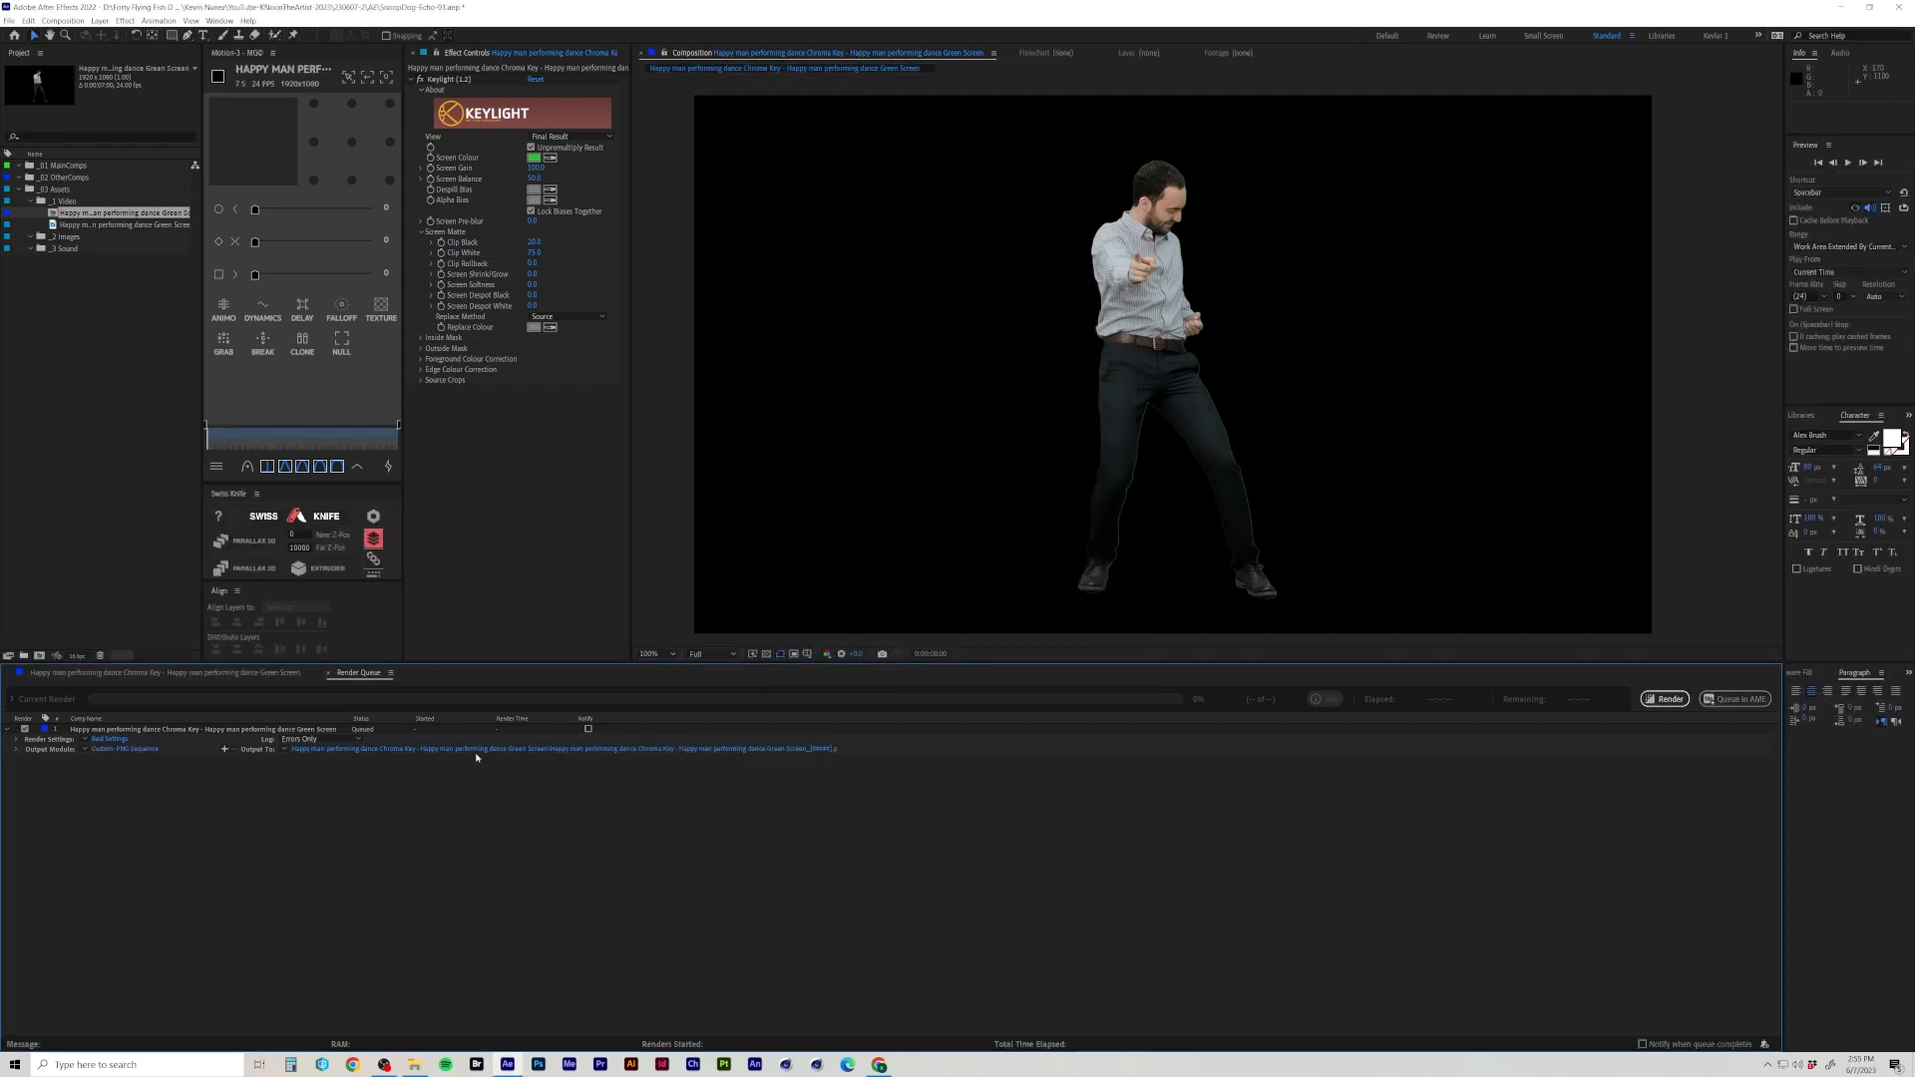
Rename the keyed dancer composition as SOURCE - FOOTAGE in its composition settings.
{"action": "left_click", "coordinate": [239, 672]}
{"action": "right_click", "coordinate": [239, 672]}
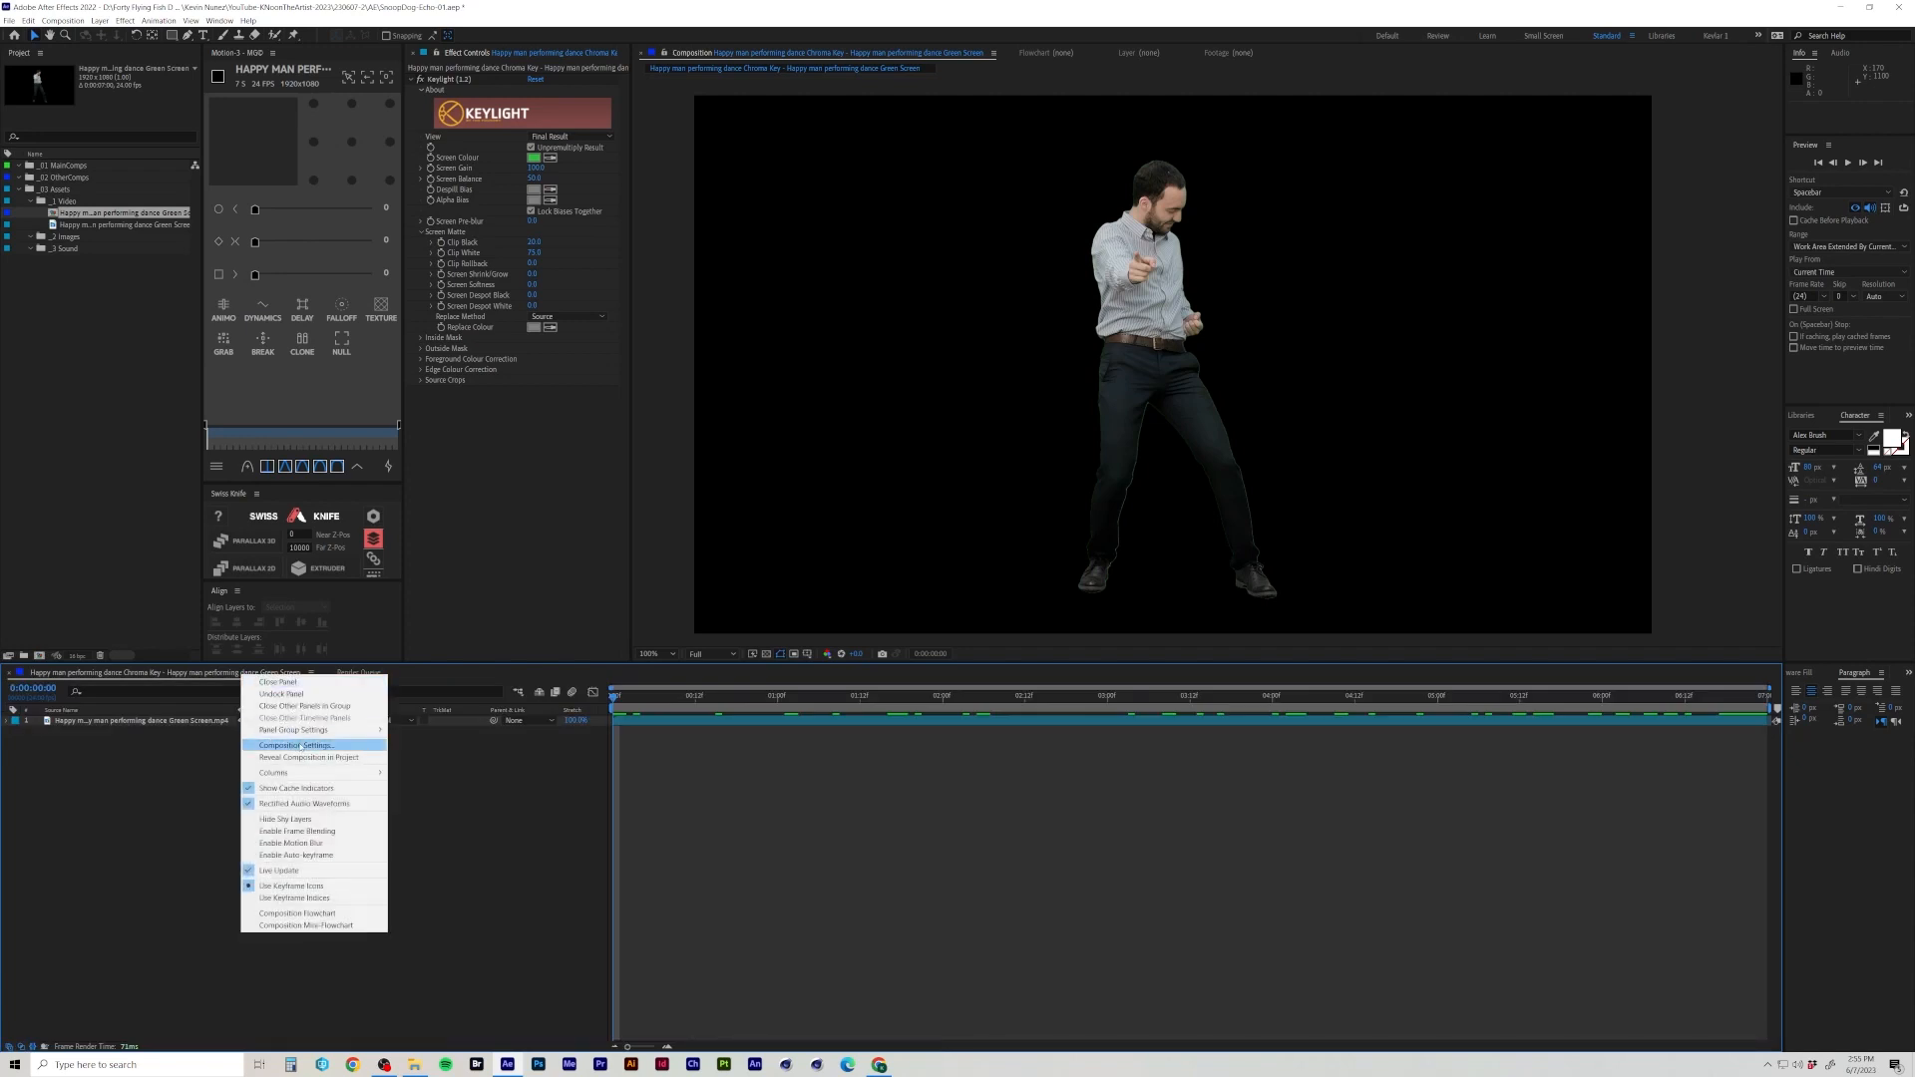
{"action": "left_click", "coordinate": [357, 726]}
{"action": "type", "text": "SO"}
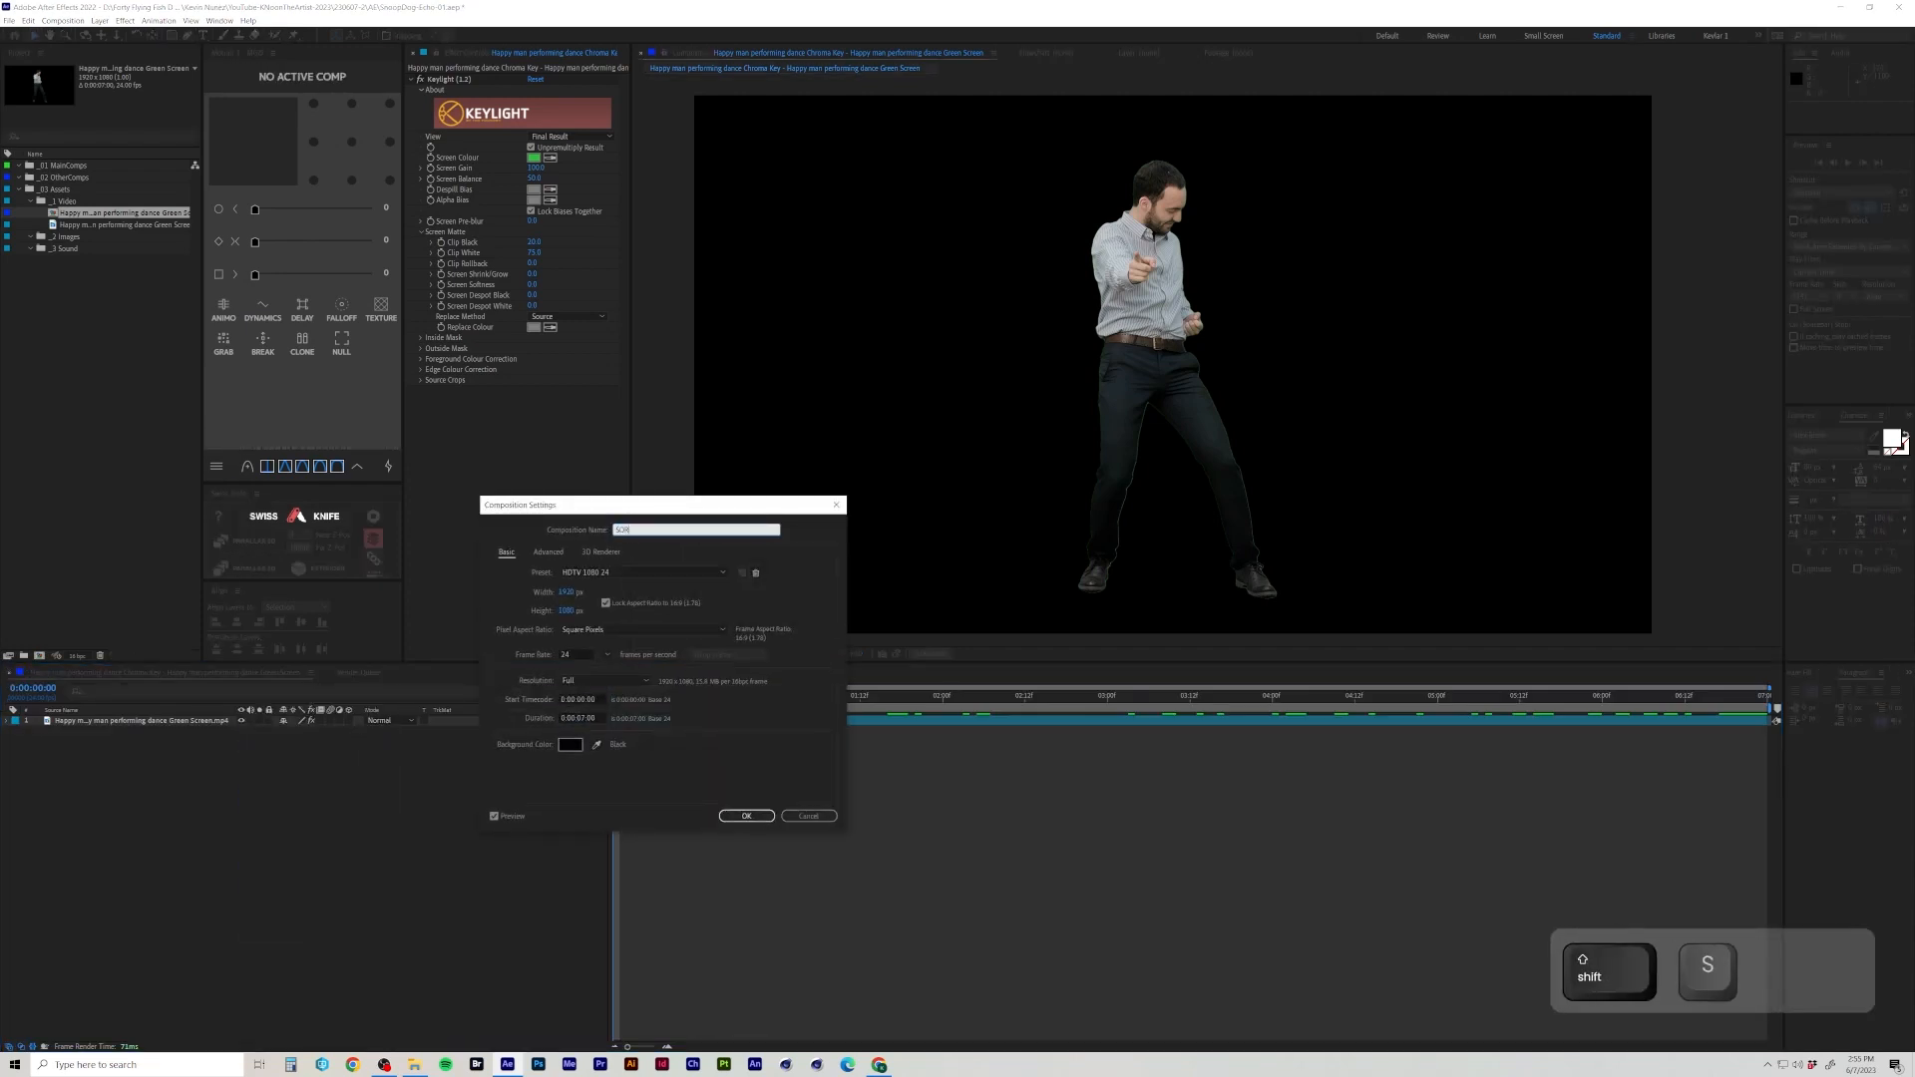
{"action": "type", "text": "URCE -"}
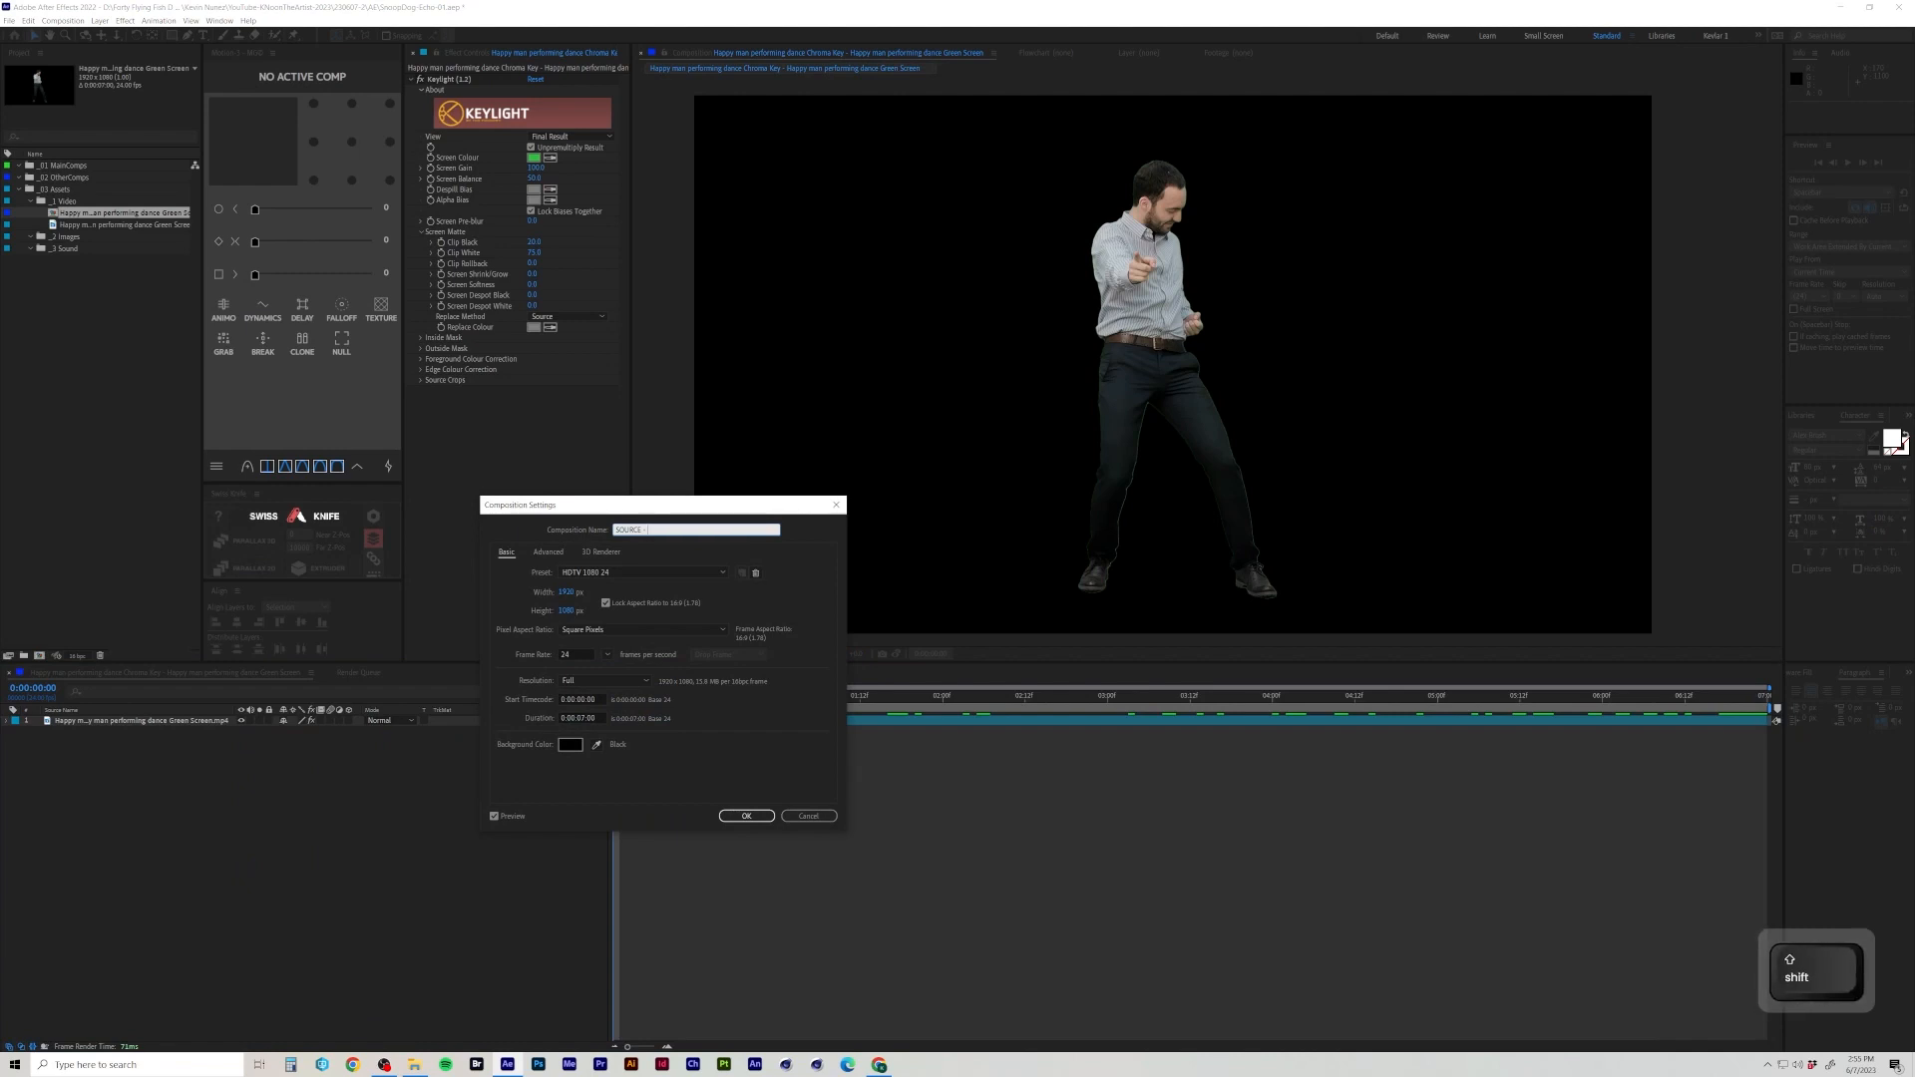
{"action": "type", "text": " FOOTAGE"}
{"action": "key", "text": "Return"}
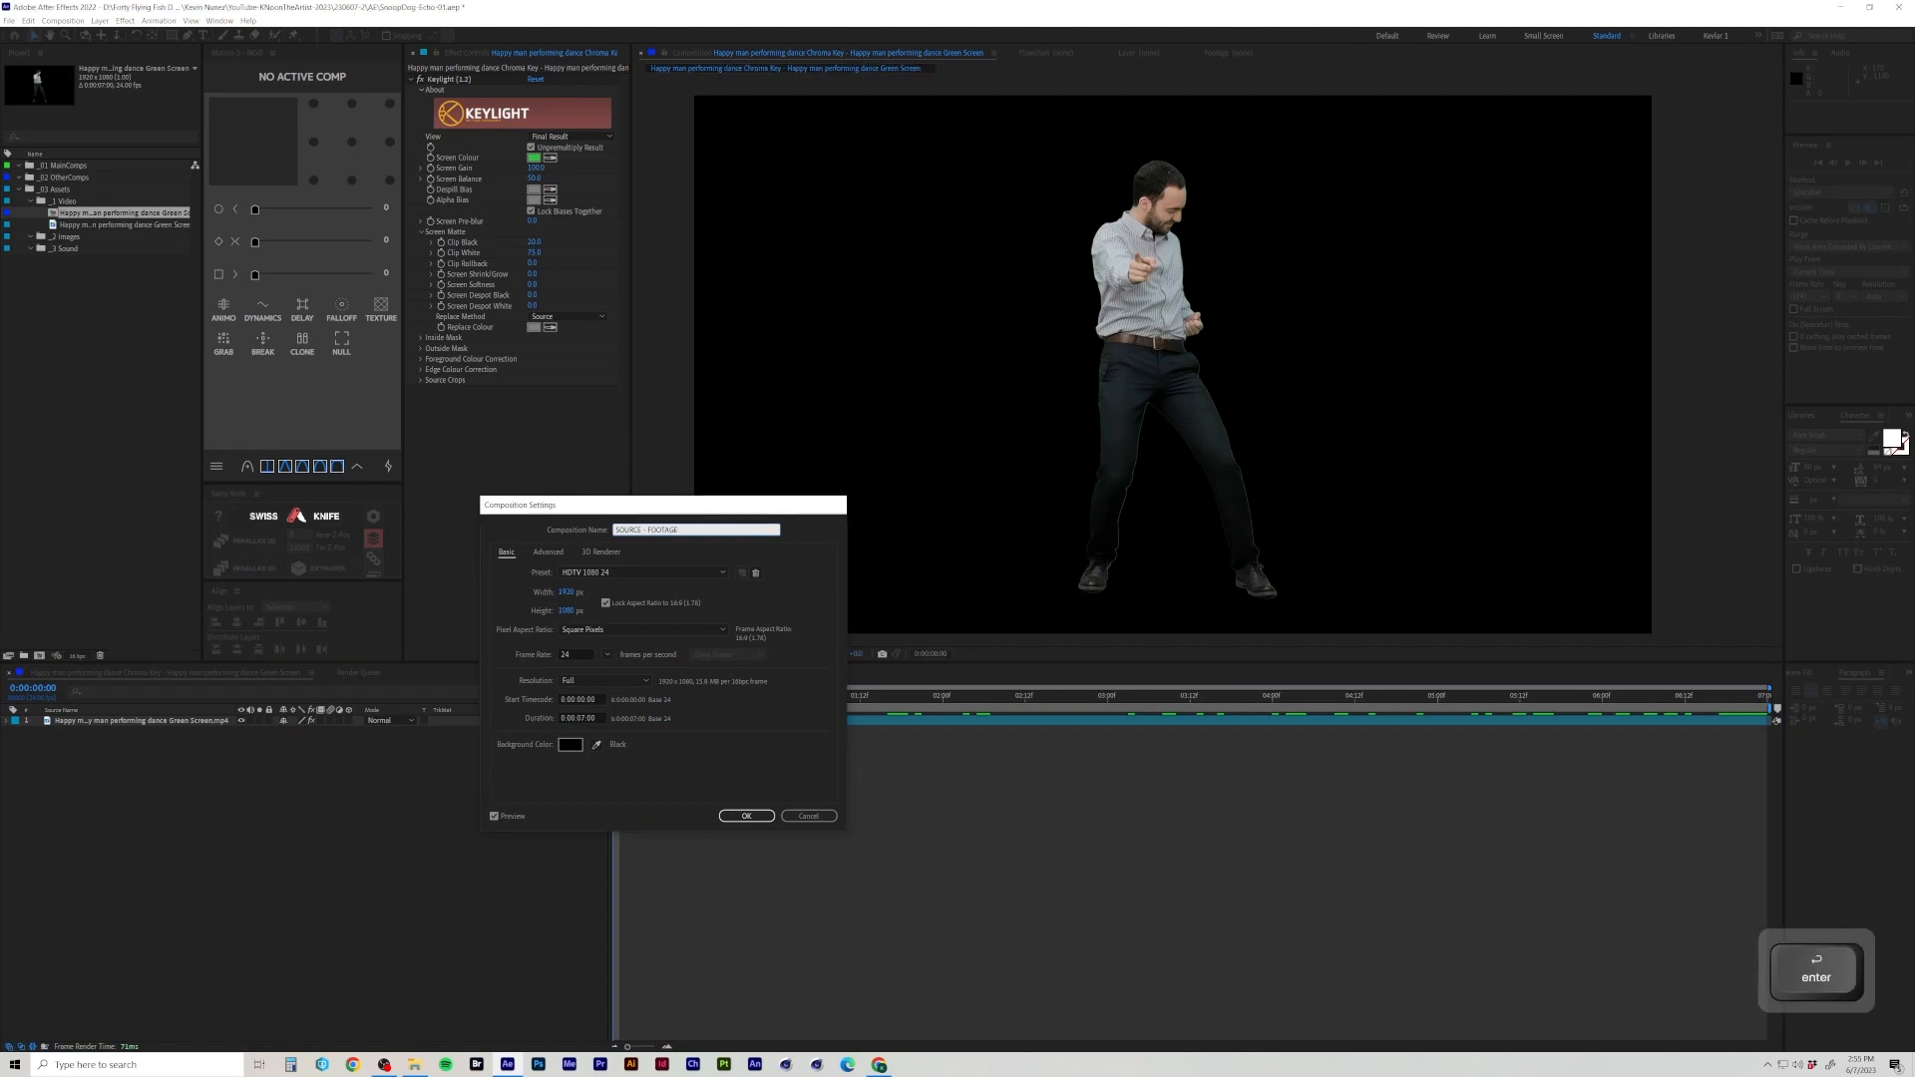
Save the queued output in a SOURCE - FOOTAGE subfolder of the project's Assets/_Images folder and render the PNG sequence.
{"action": "left_click", "coordinate": [151, 674]}
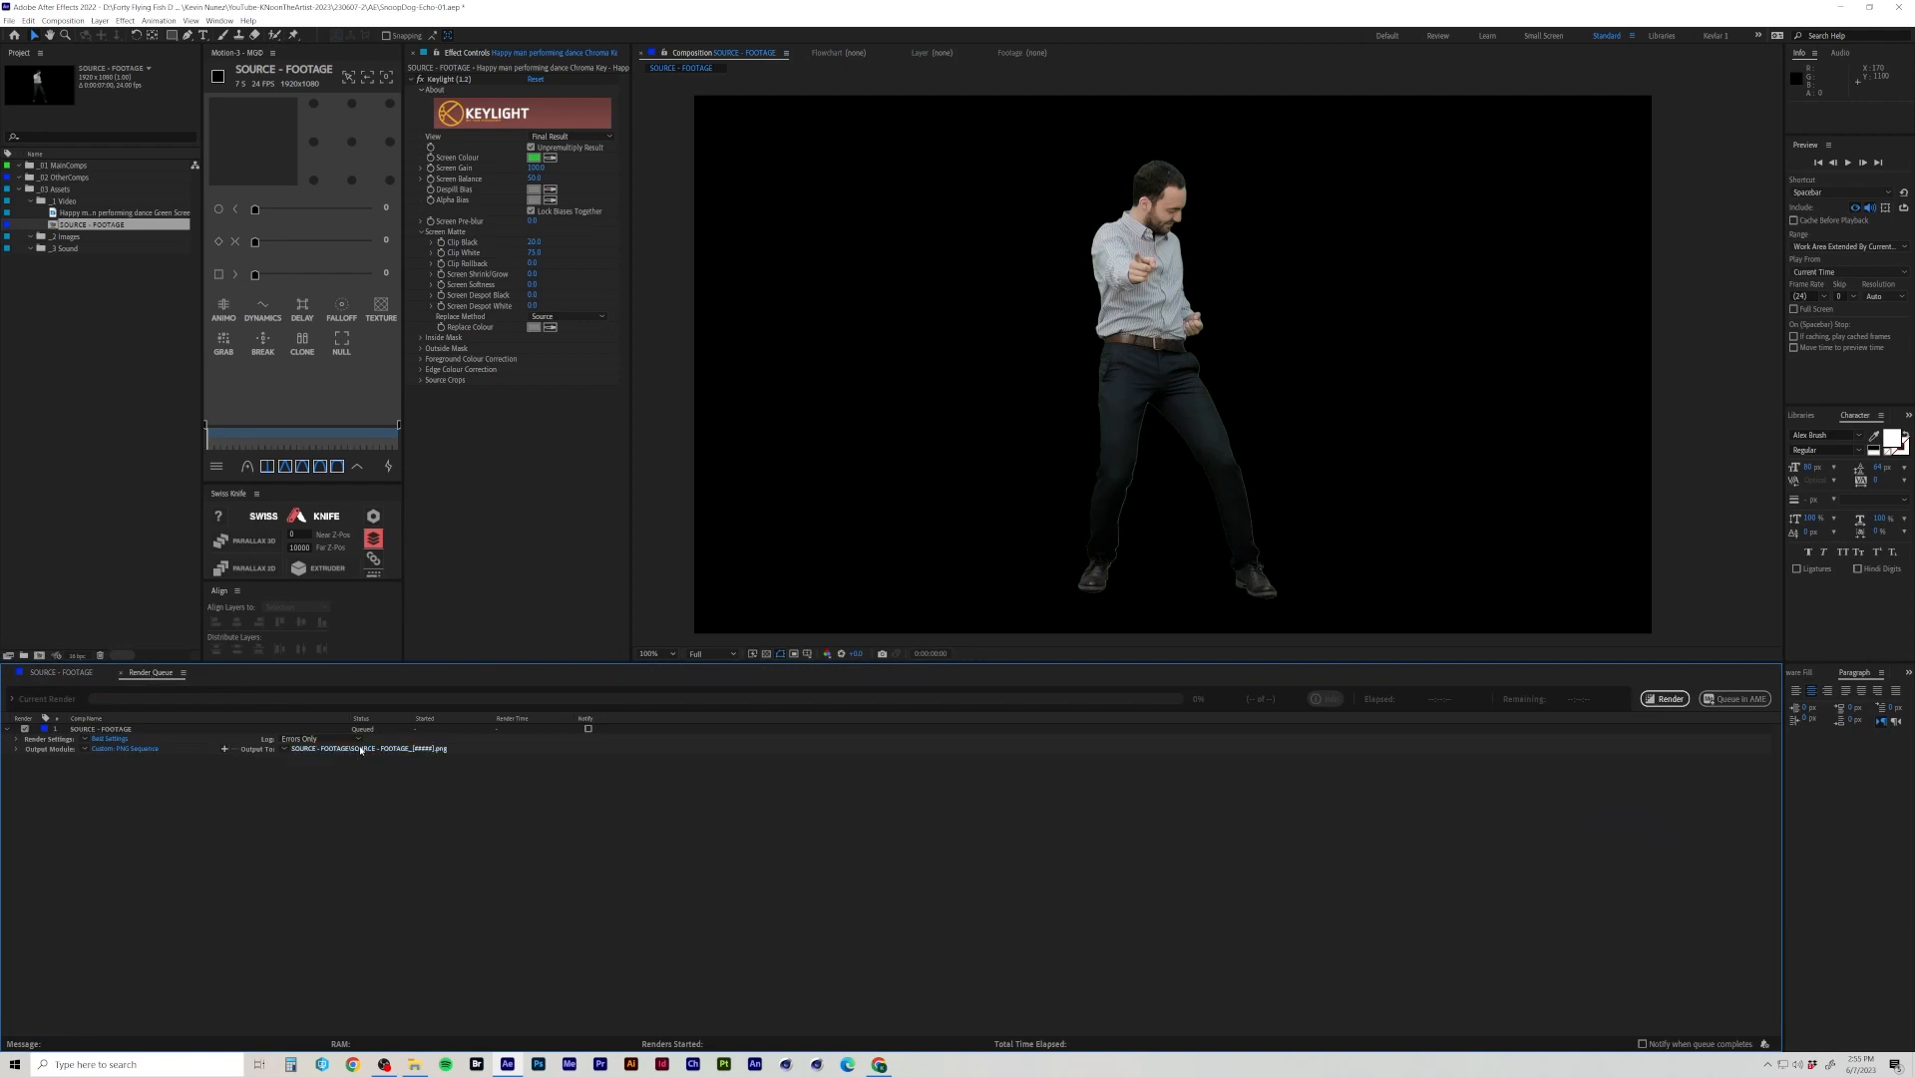
{"action": "left_click", "coordinate": [427, 752]}
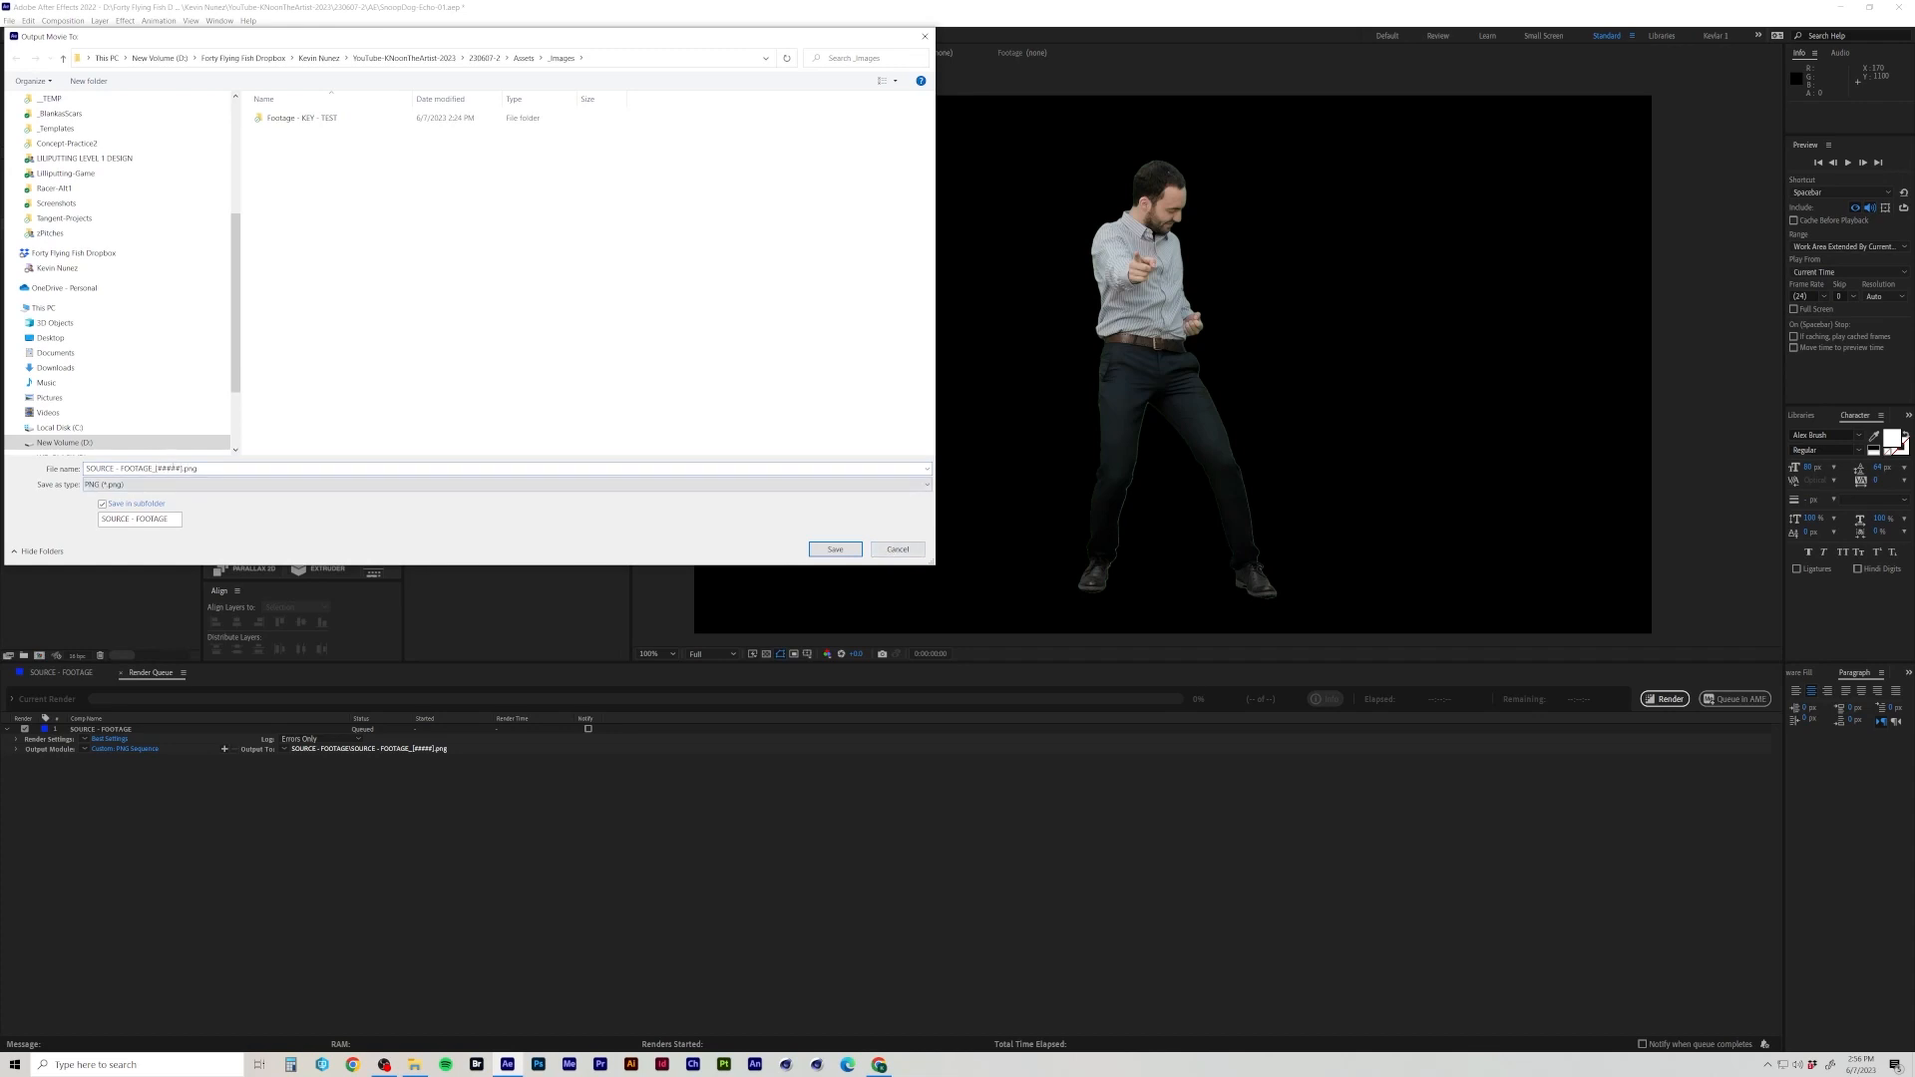
{"action": "left_click", "coordinate": [834, 549]}
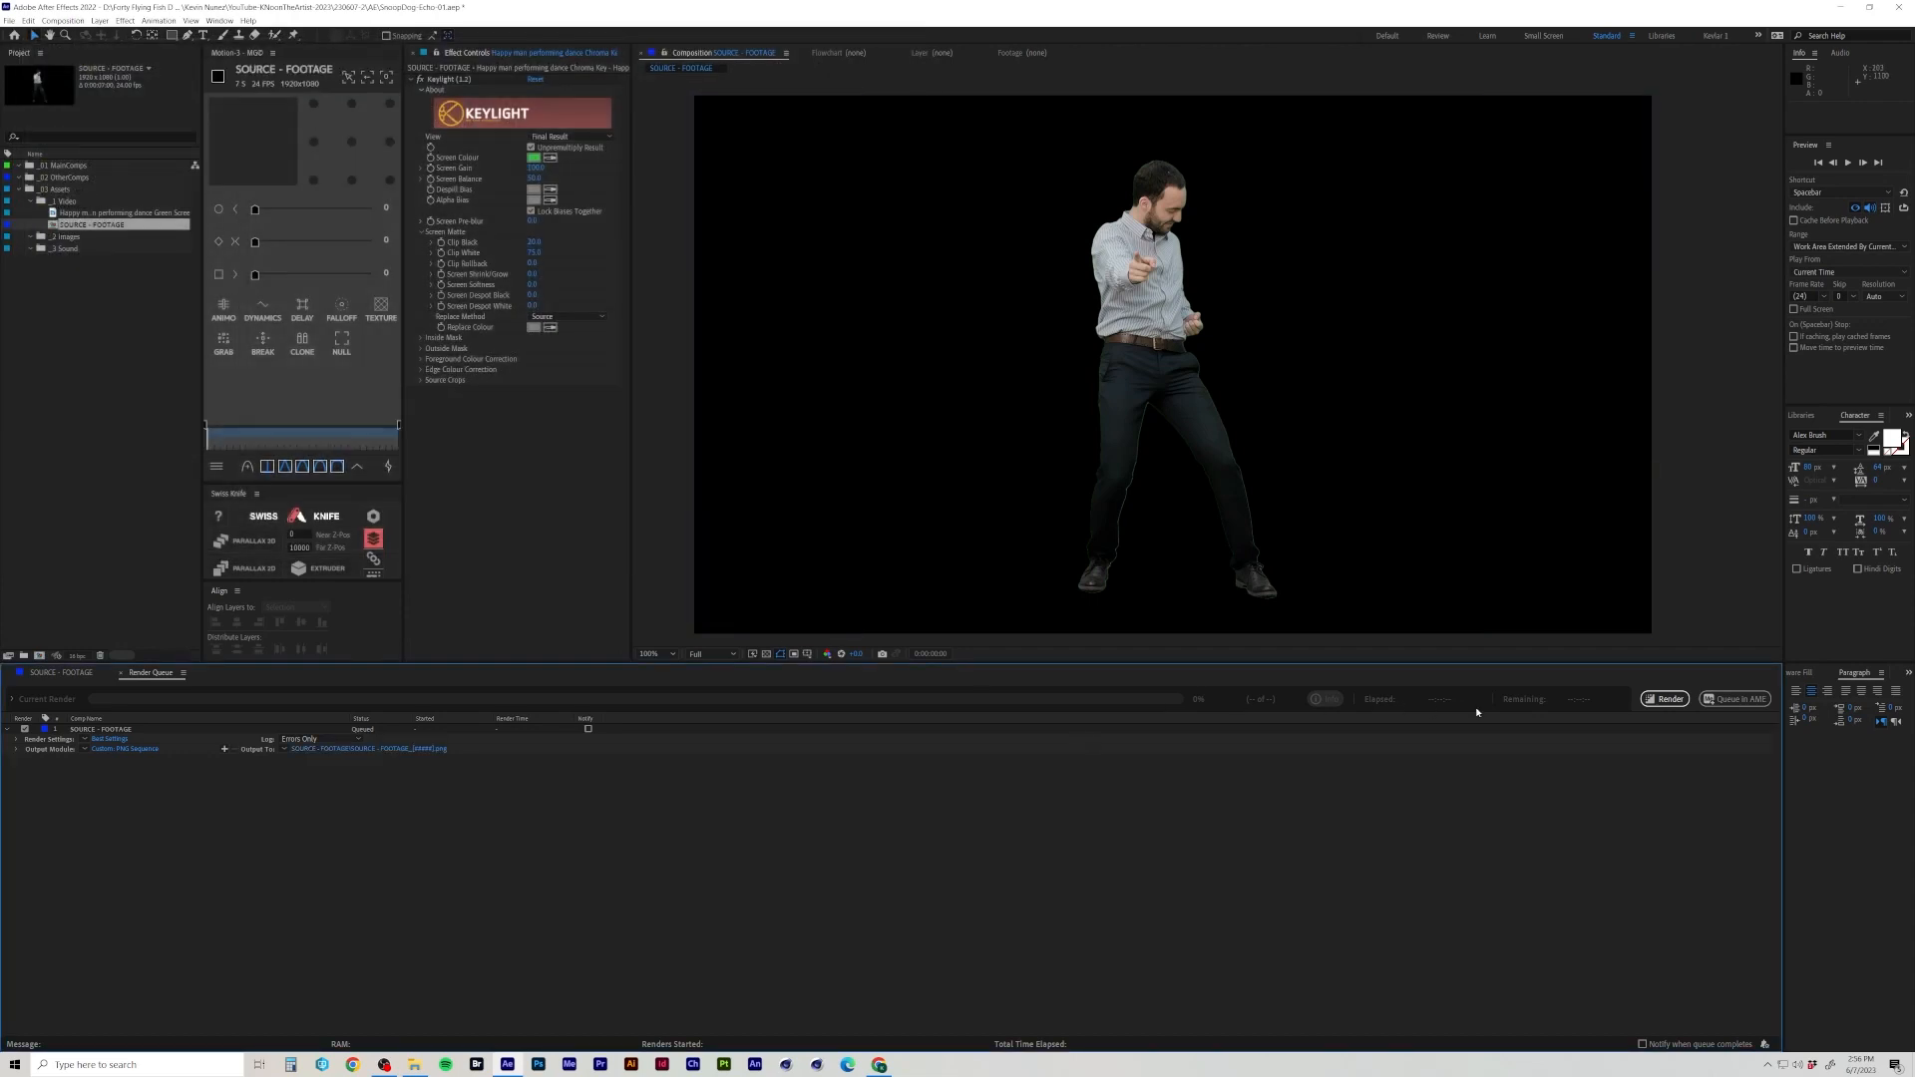
{"action": "left_click", "coordinate": [419, 748]}
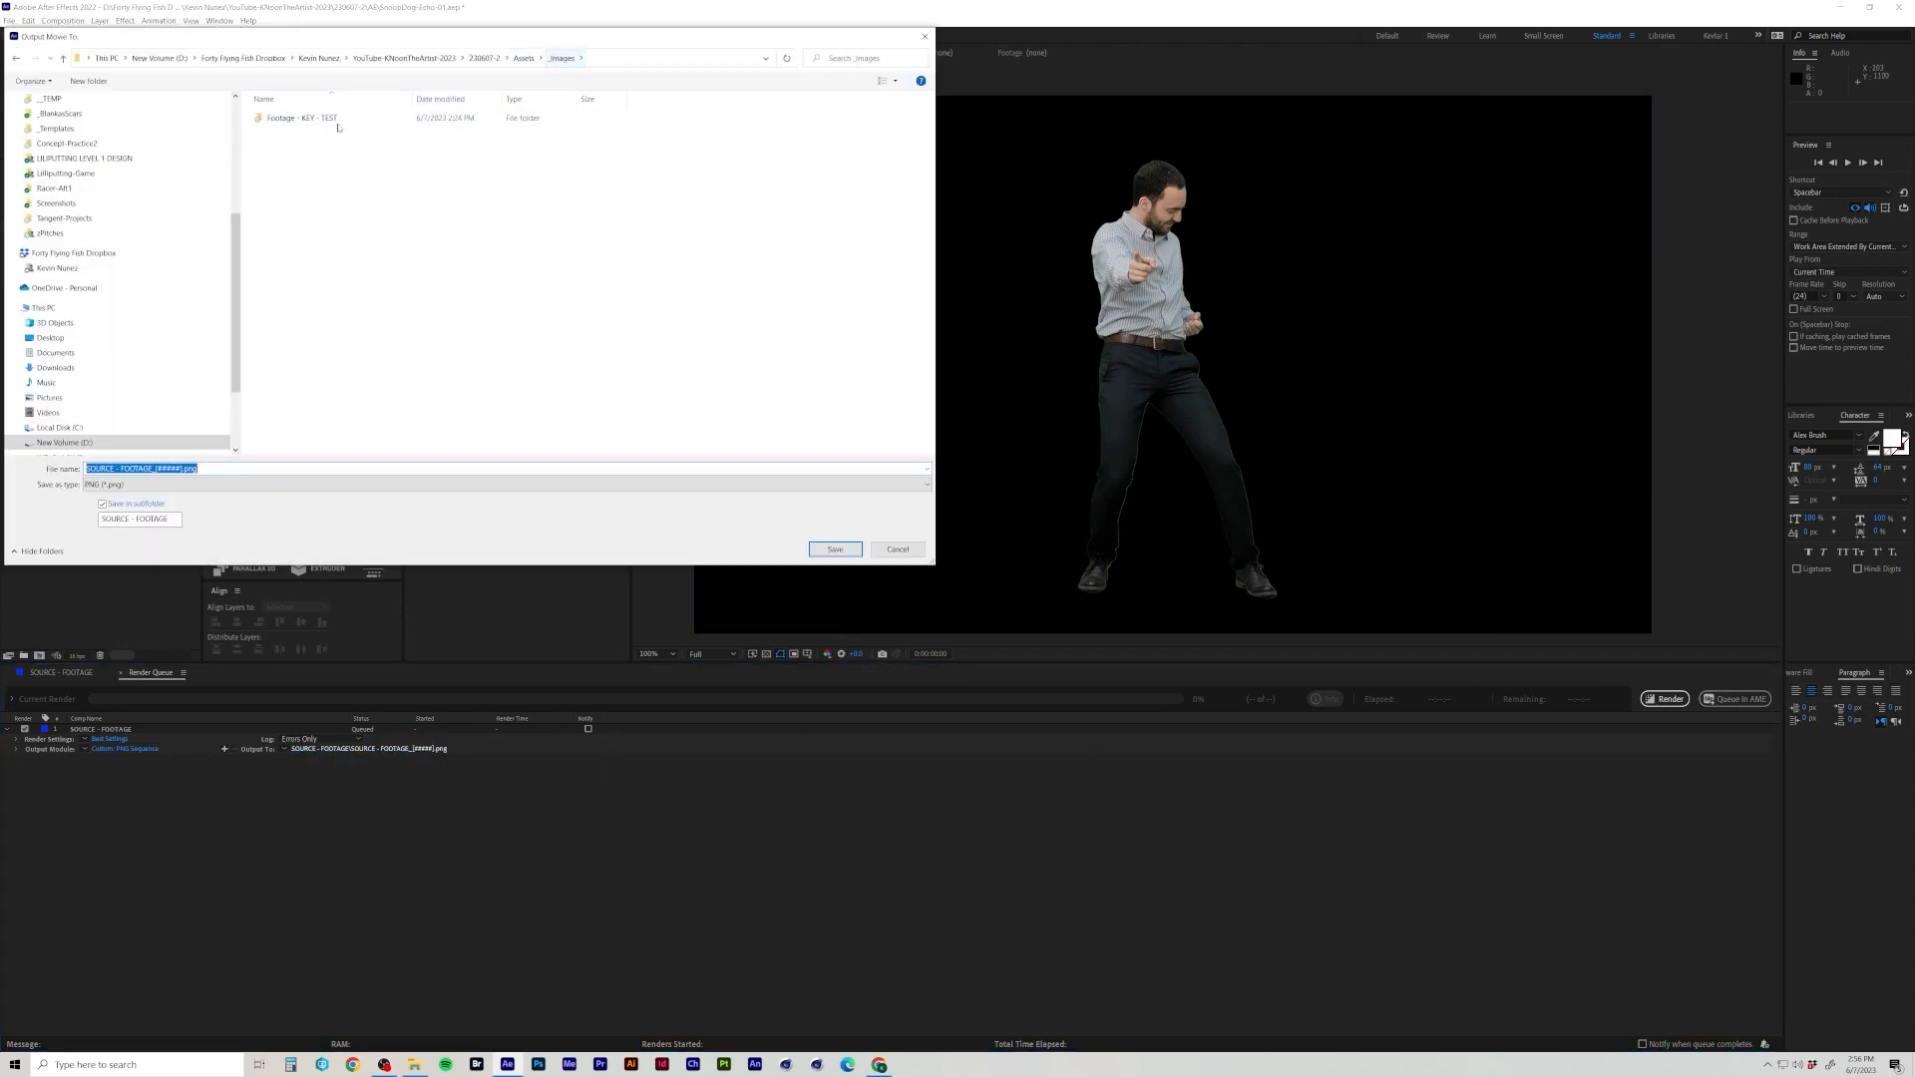
{"action": "left_click", "coordinate": [834, 549]}
{"action": "left_click", "coordinate": [1664, 698]}
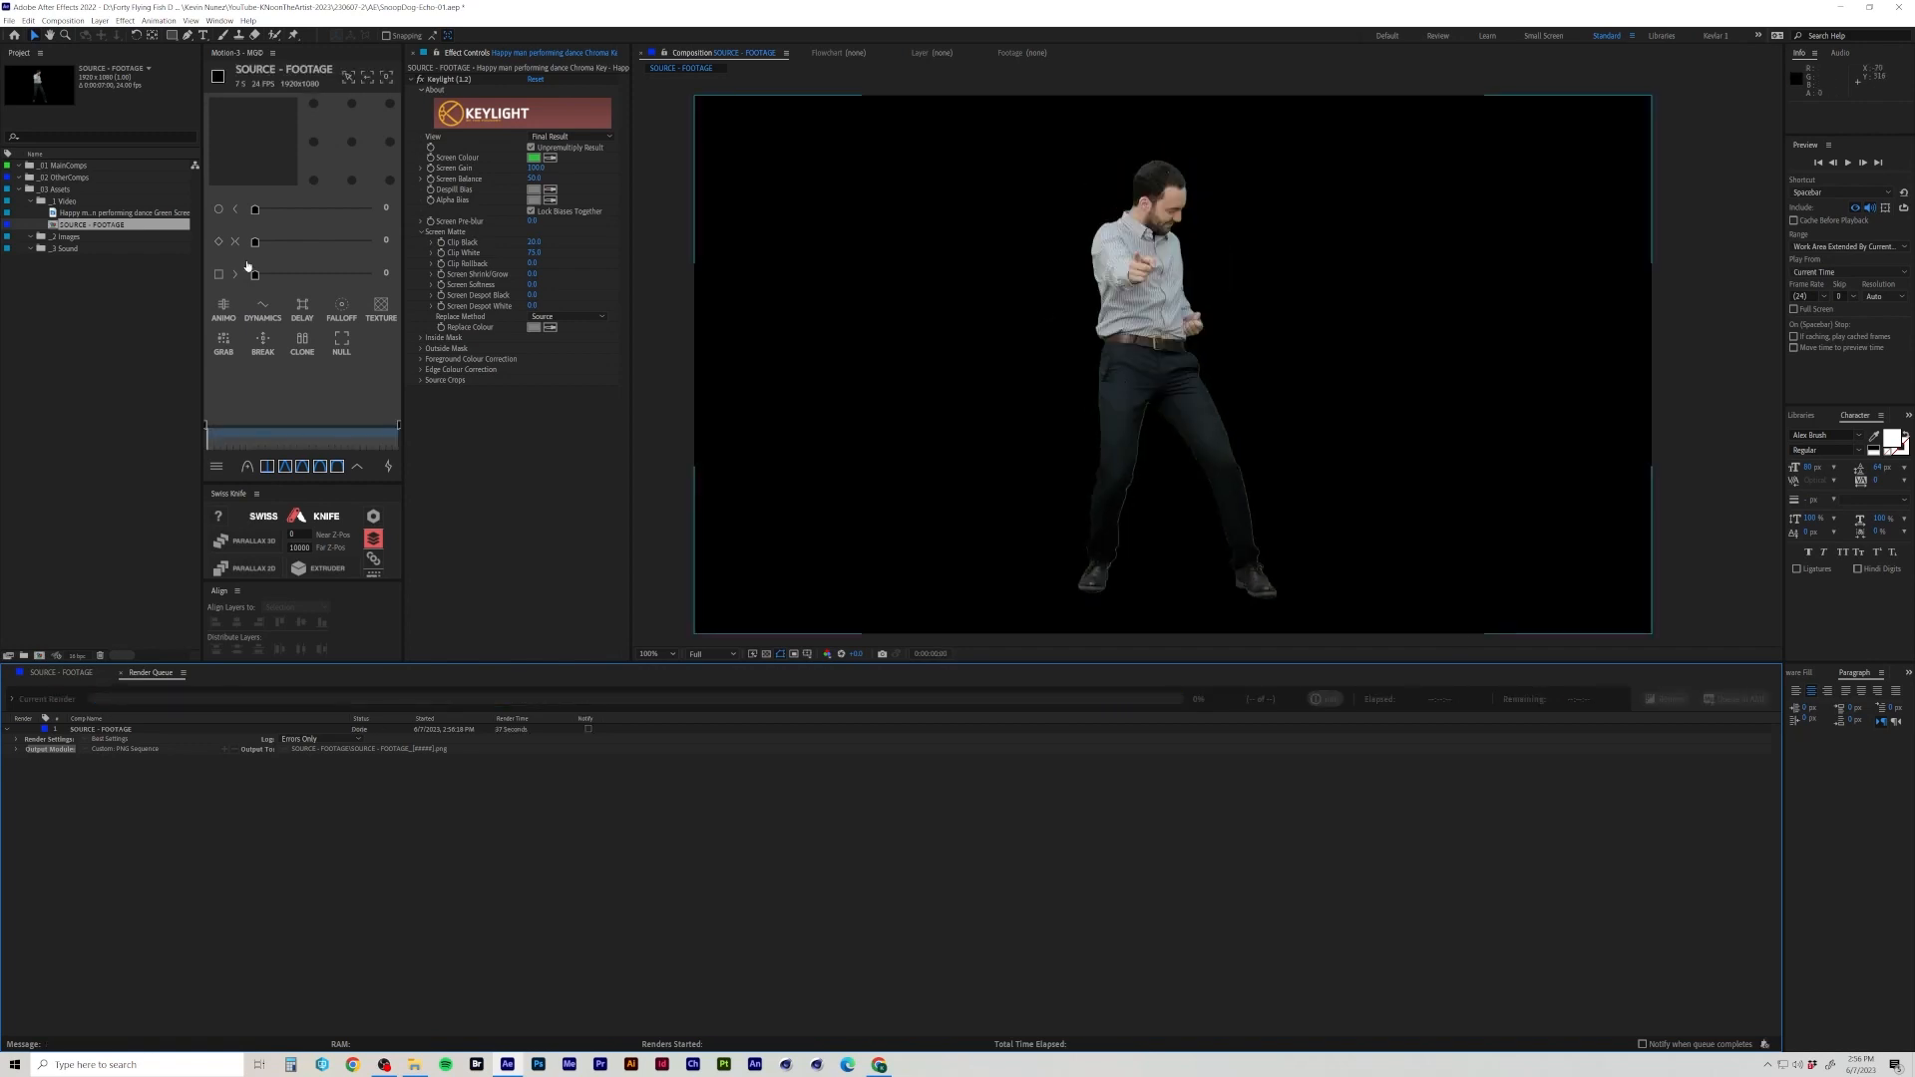
Create a folder named _IMG SEQ inside the project's Images folder.
{"action": "left_click", "coordinate": [110, 236]}
{"action": "left_click", "coordinate": [24, 655]}
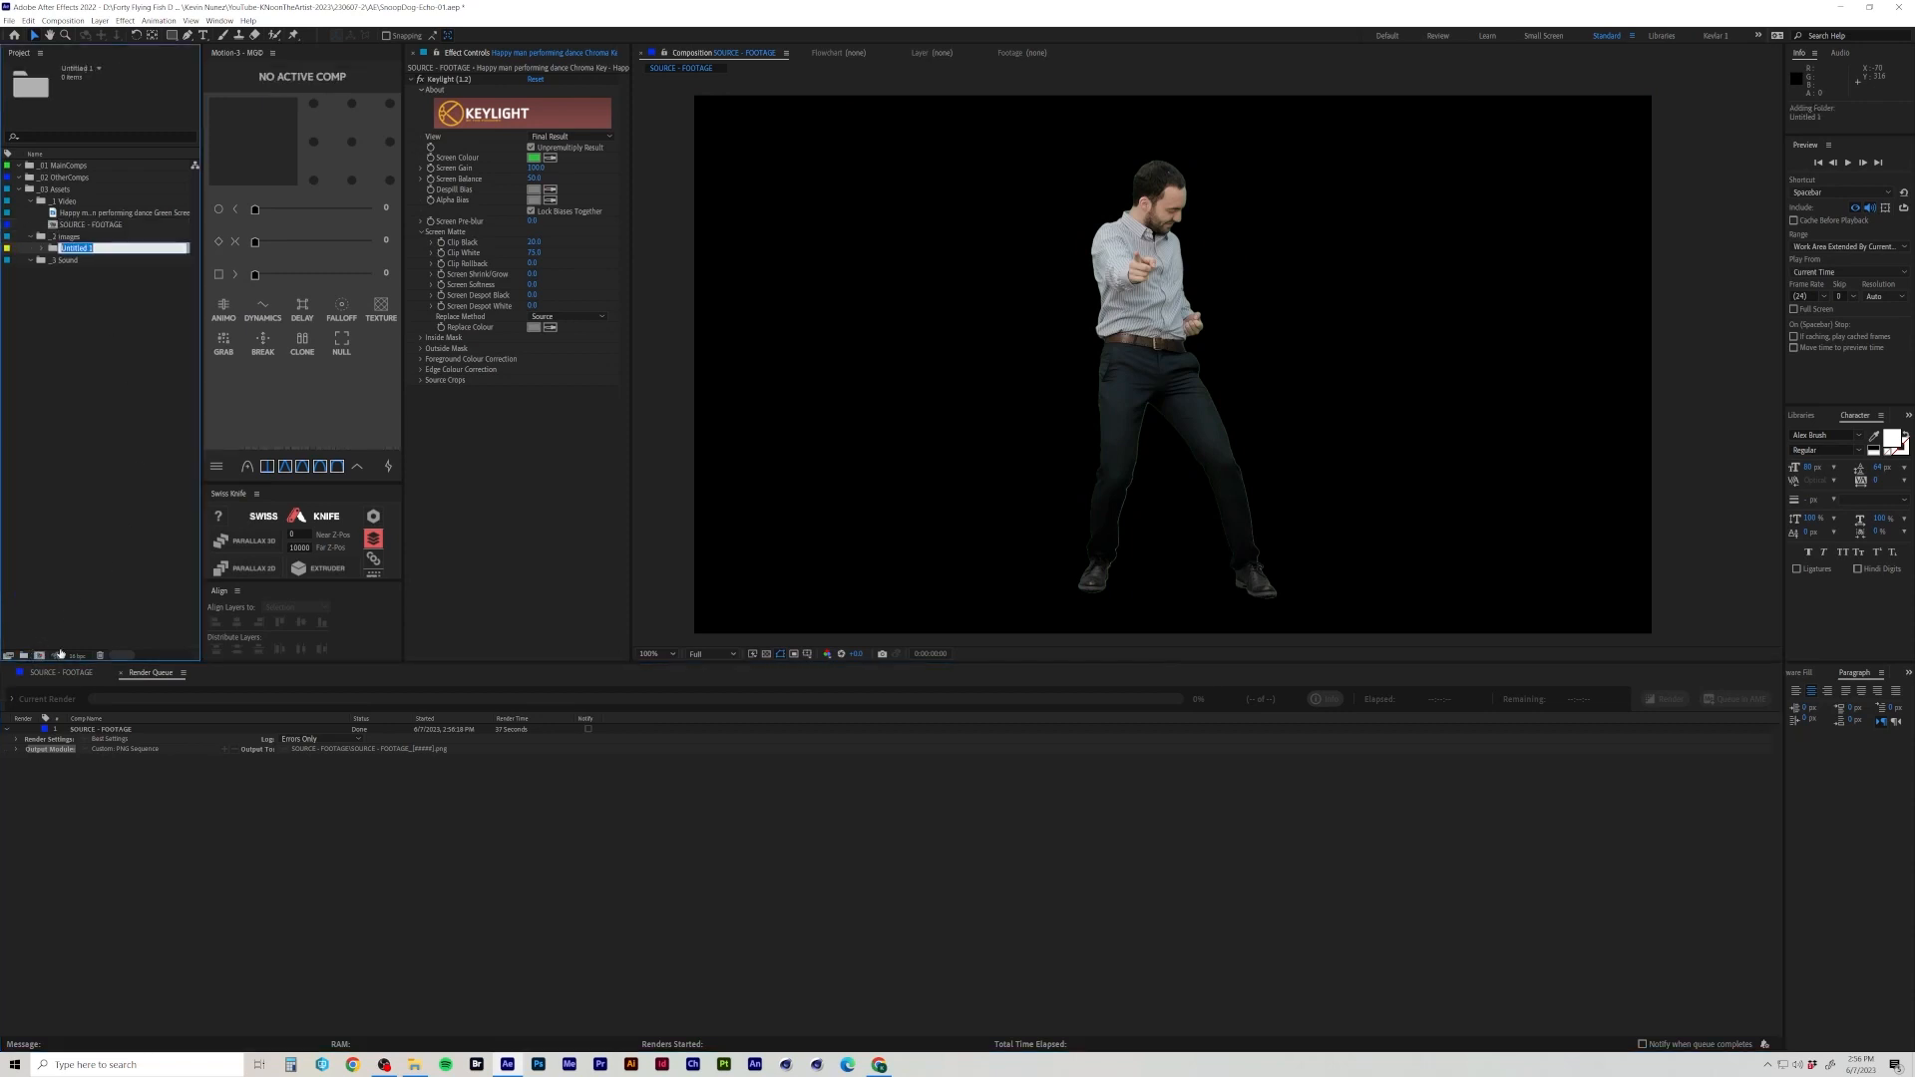
{"action": "left_click", "coordinate": [67, 238]}
{"action": "left_click", "coordinate": [77, 250]}
{"action": "key", "text": "Return"}
{"action": "type", "text": "_"}
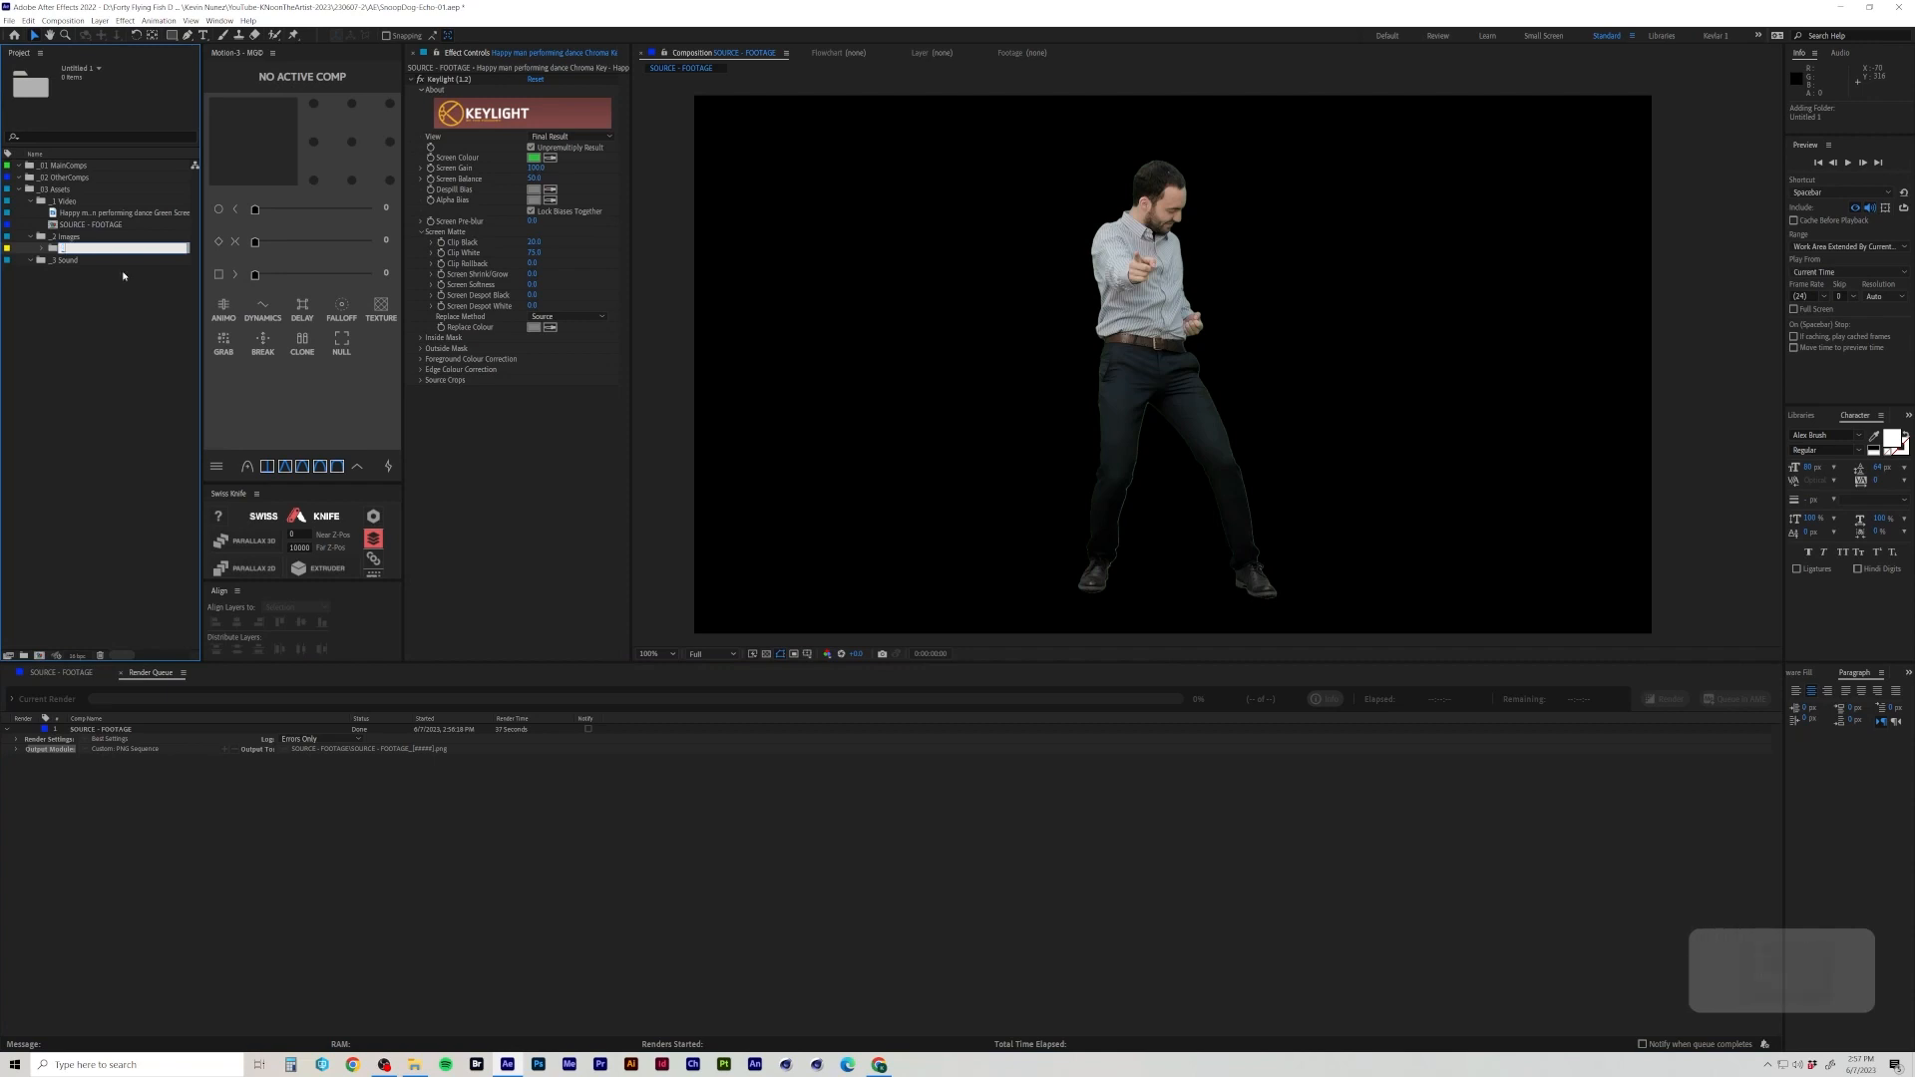
{"action": "type", "text": "IMG SEQ"}
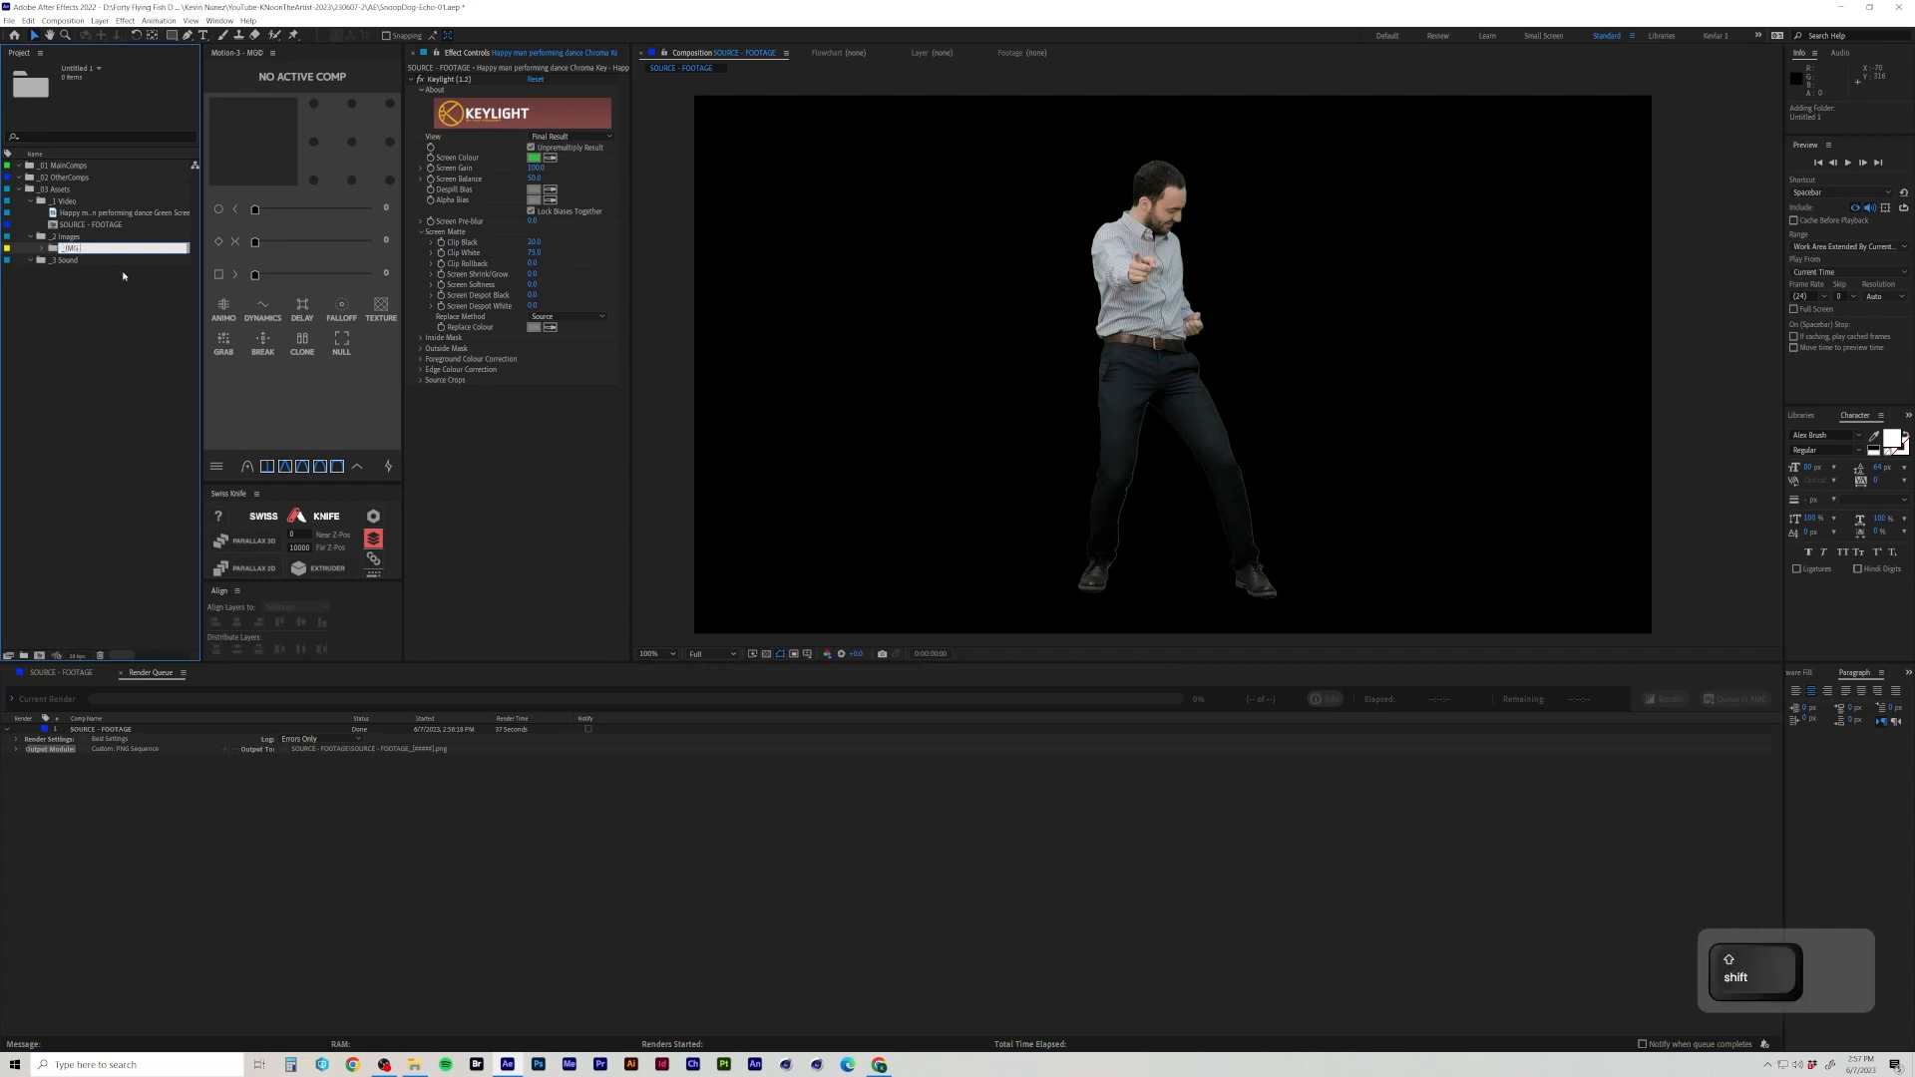
{"action": "key", "text": "Return"}
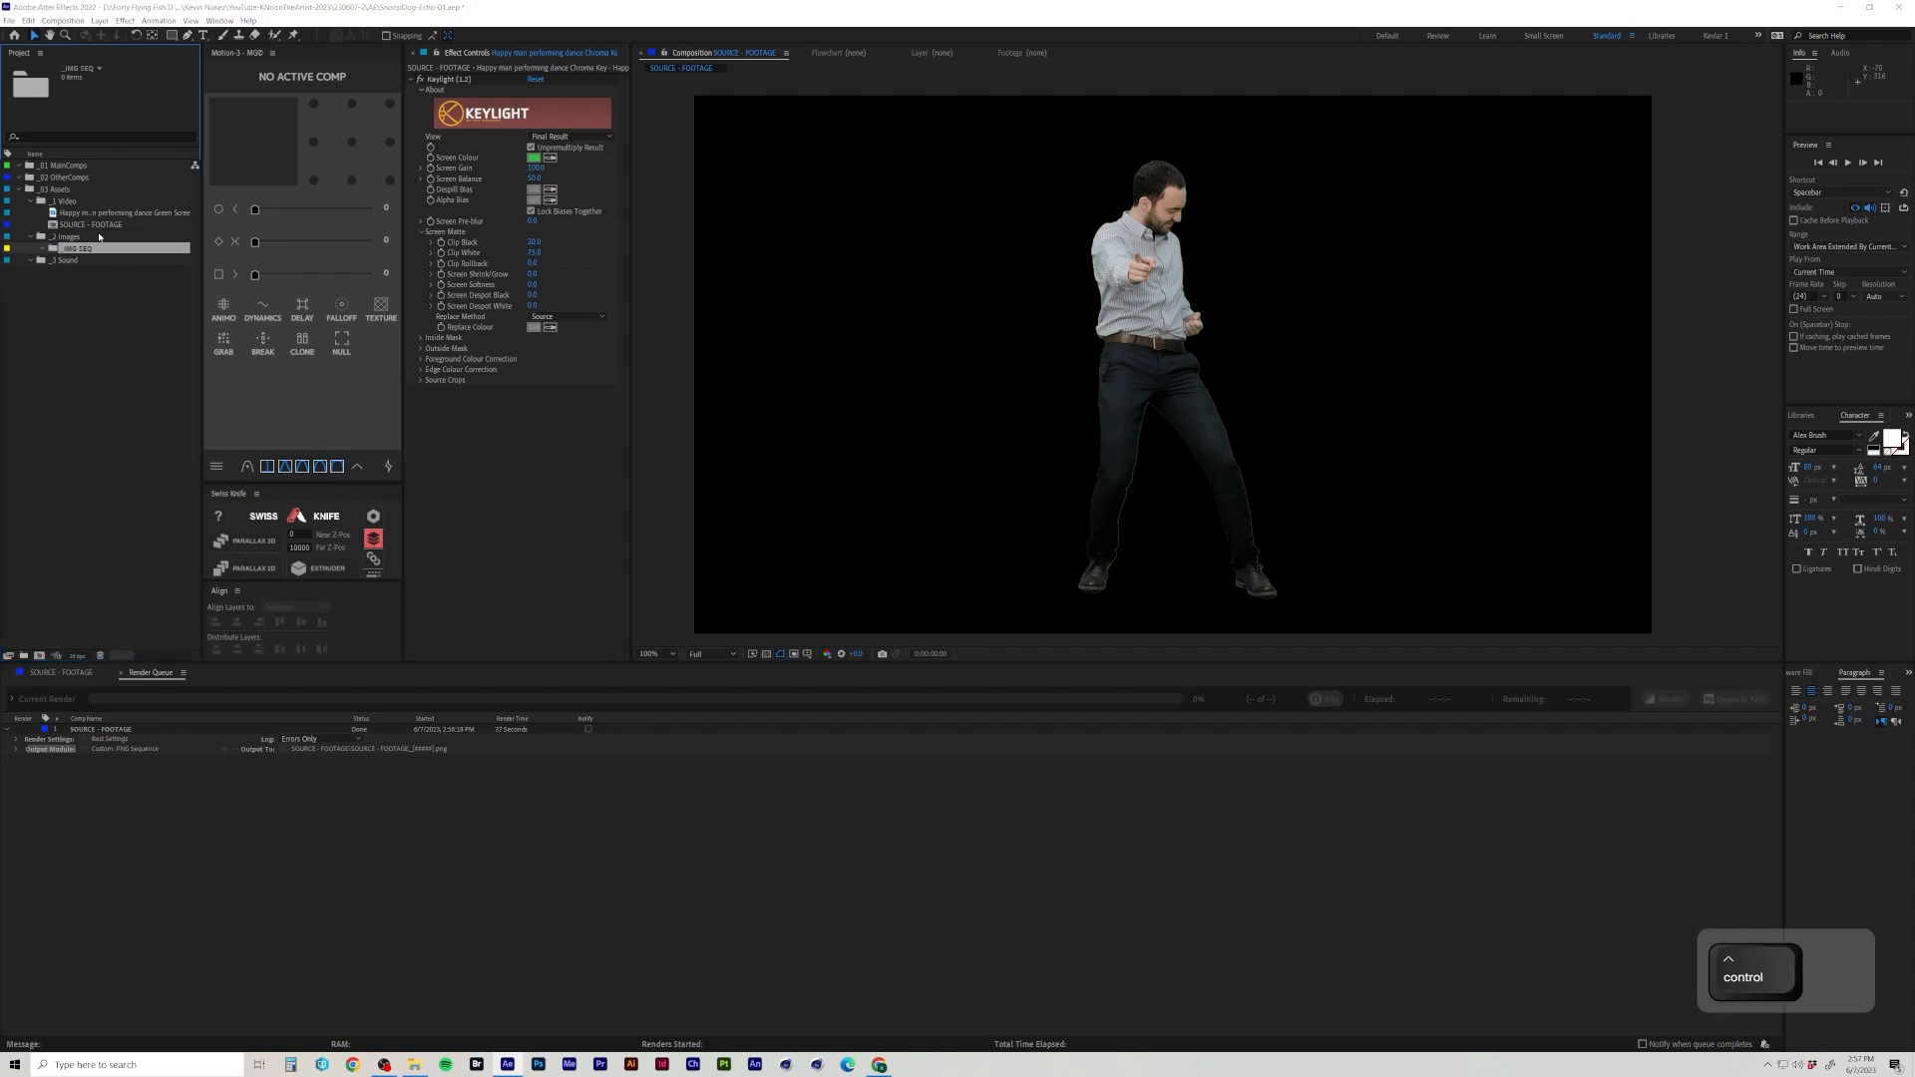
Start a file import into _IMG SEQ and browse to the 230607-2 project's Assets/_Images/SOURCE - FOOTAGE folder.
{"action": "key", "text": "ctrl+i"}
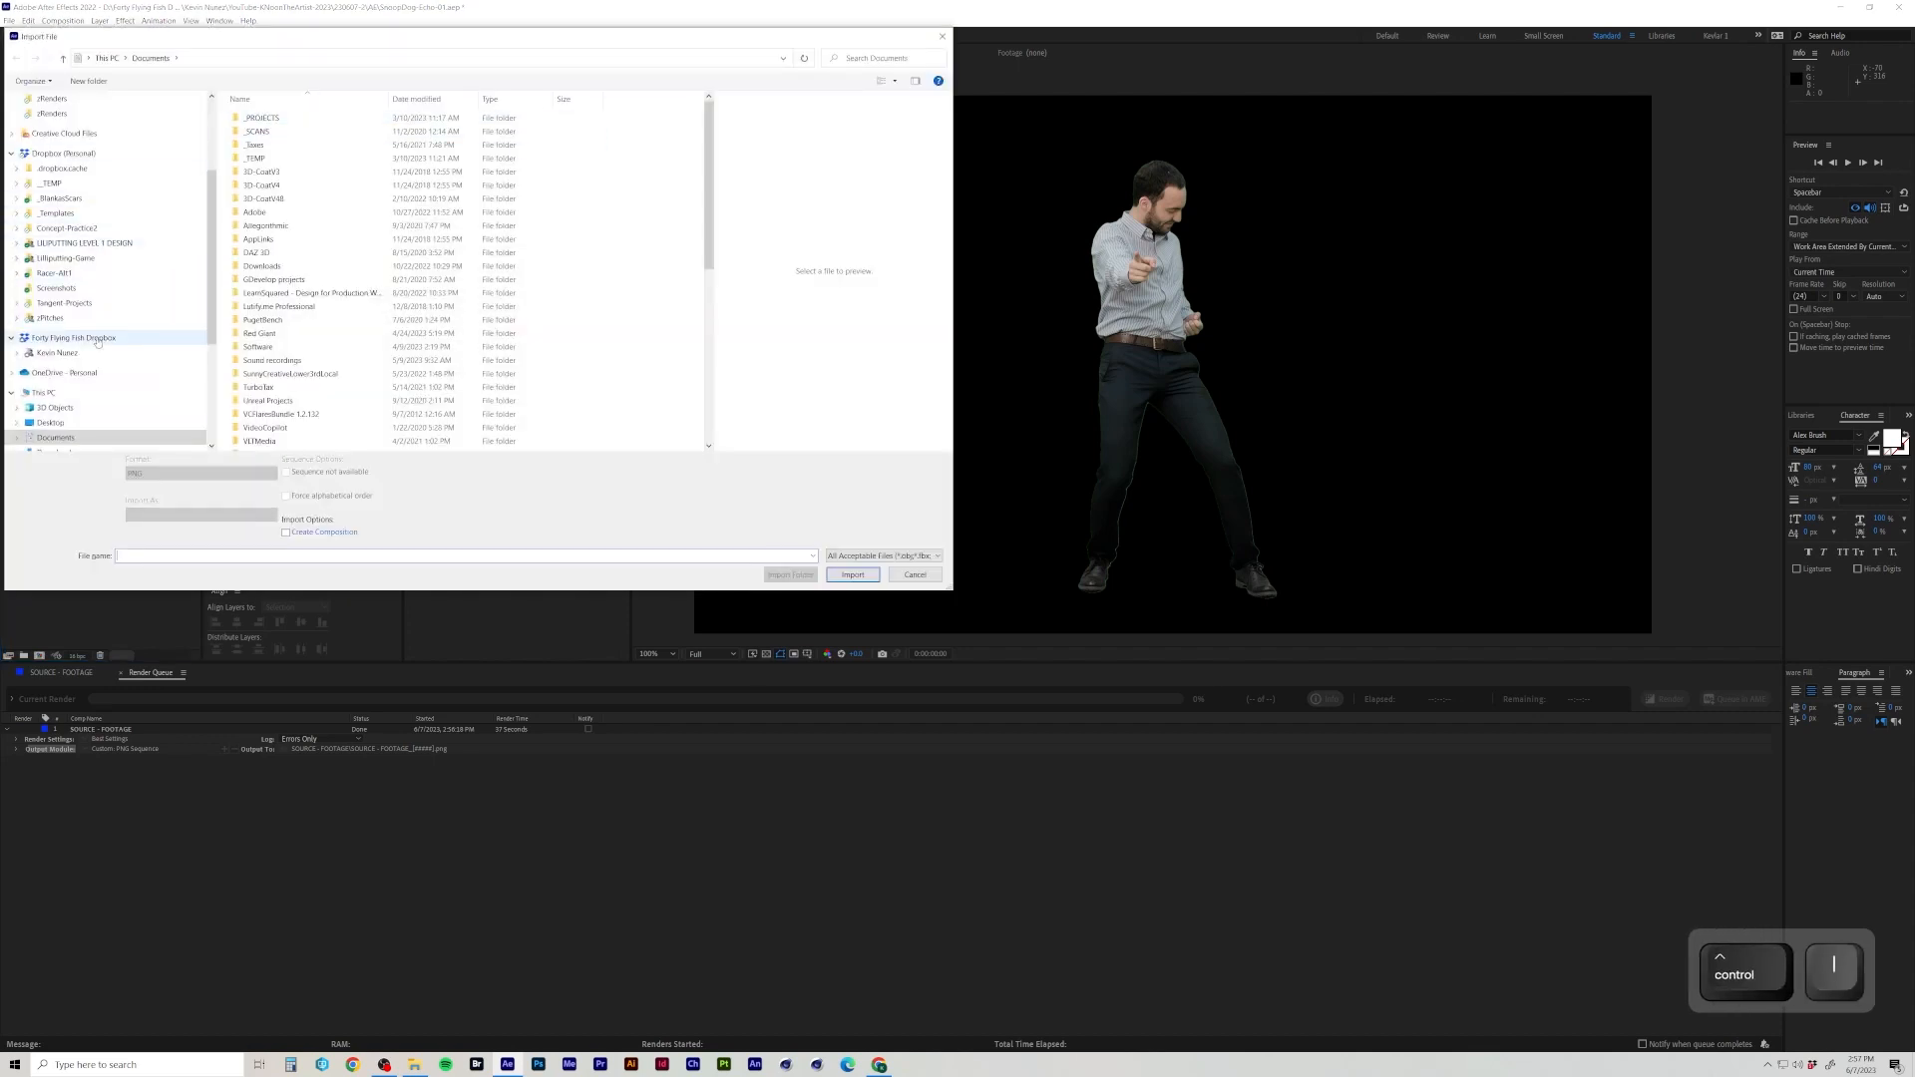
{"action": "left_click", "coordinate": [57, 353]}
{"action": "scroll", "coordinate": [315, 382], "scroll_direction": "down", "scroll_amount": 3}
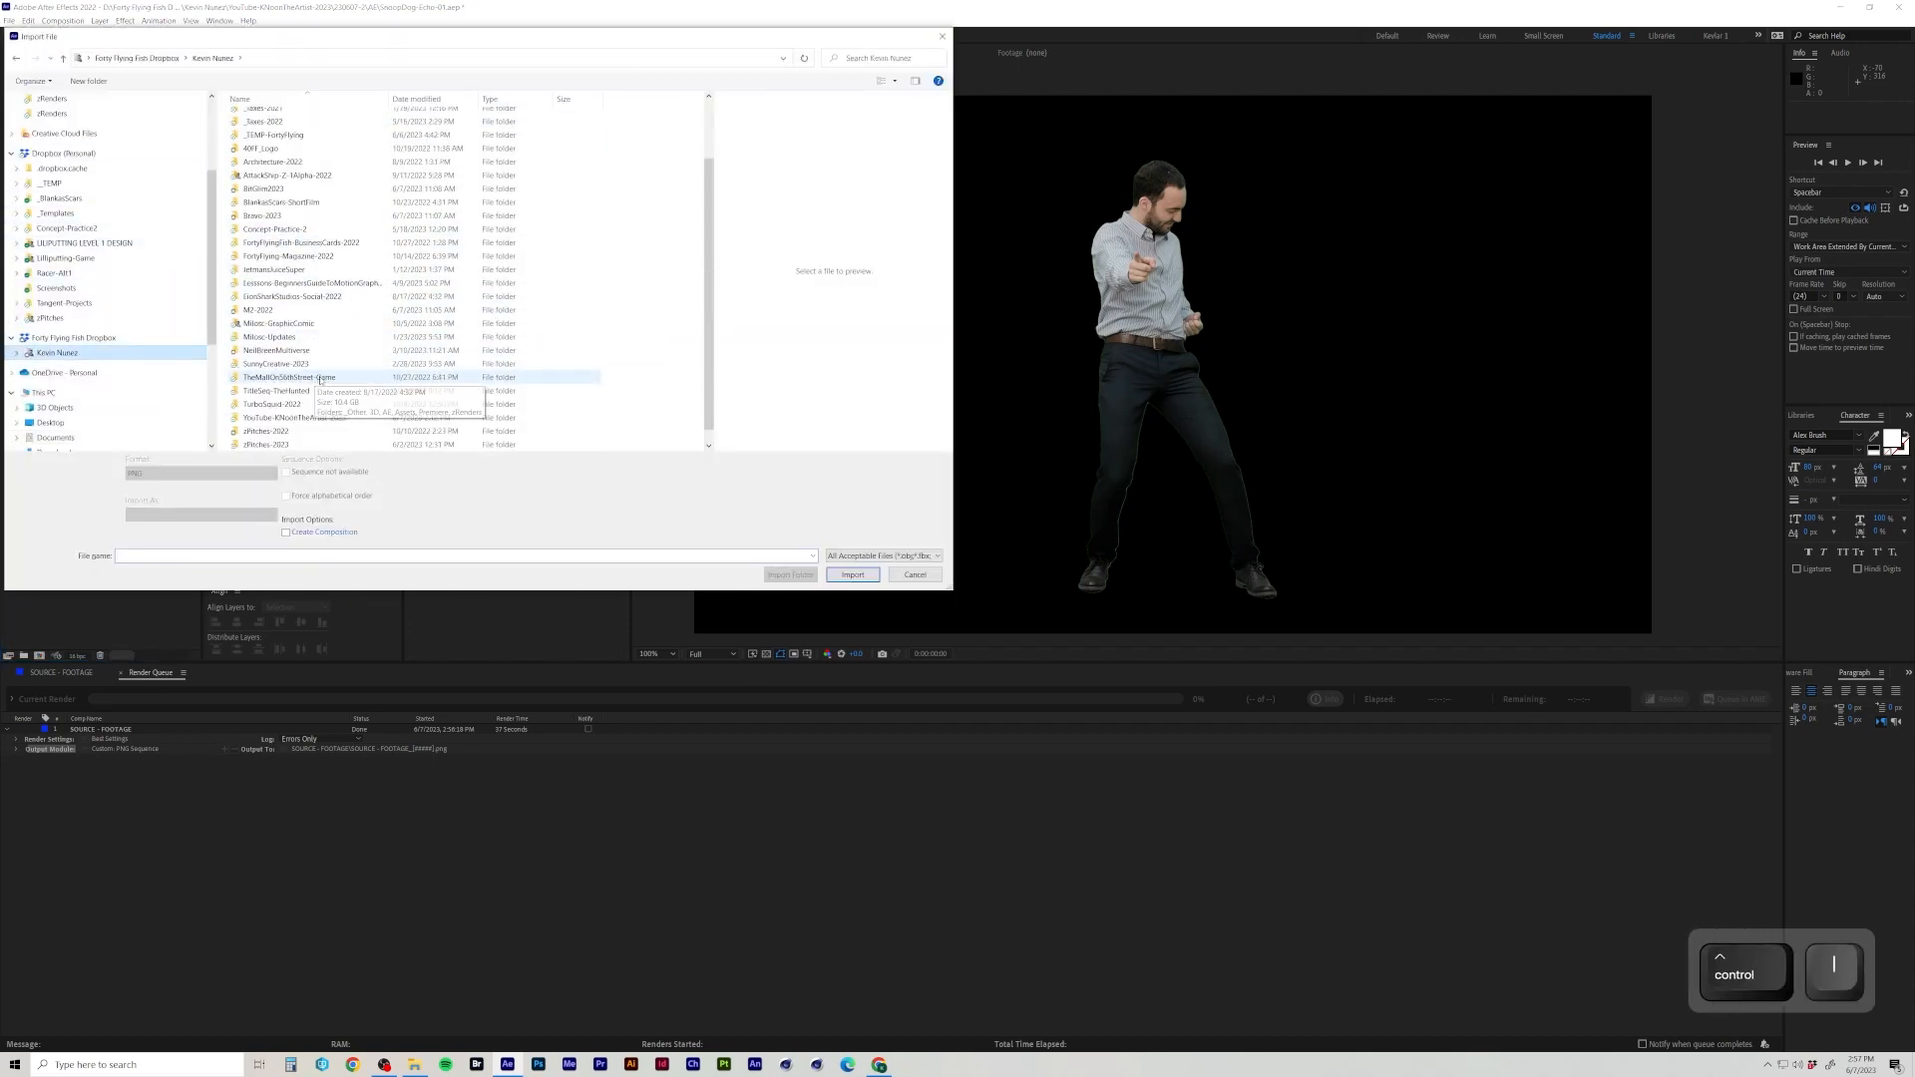
{"action": "double_click", "coordinate": [294, 404]}
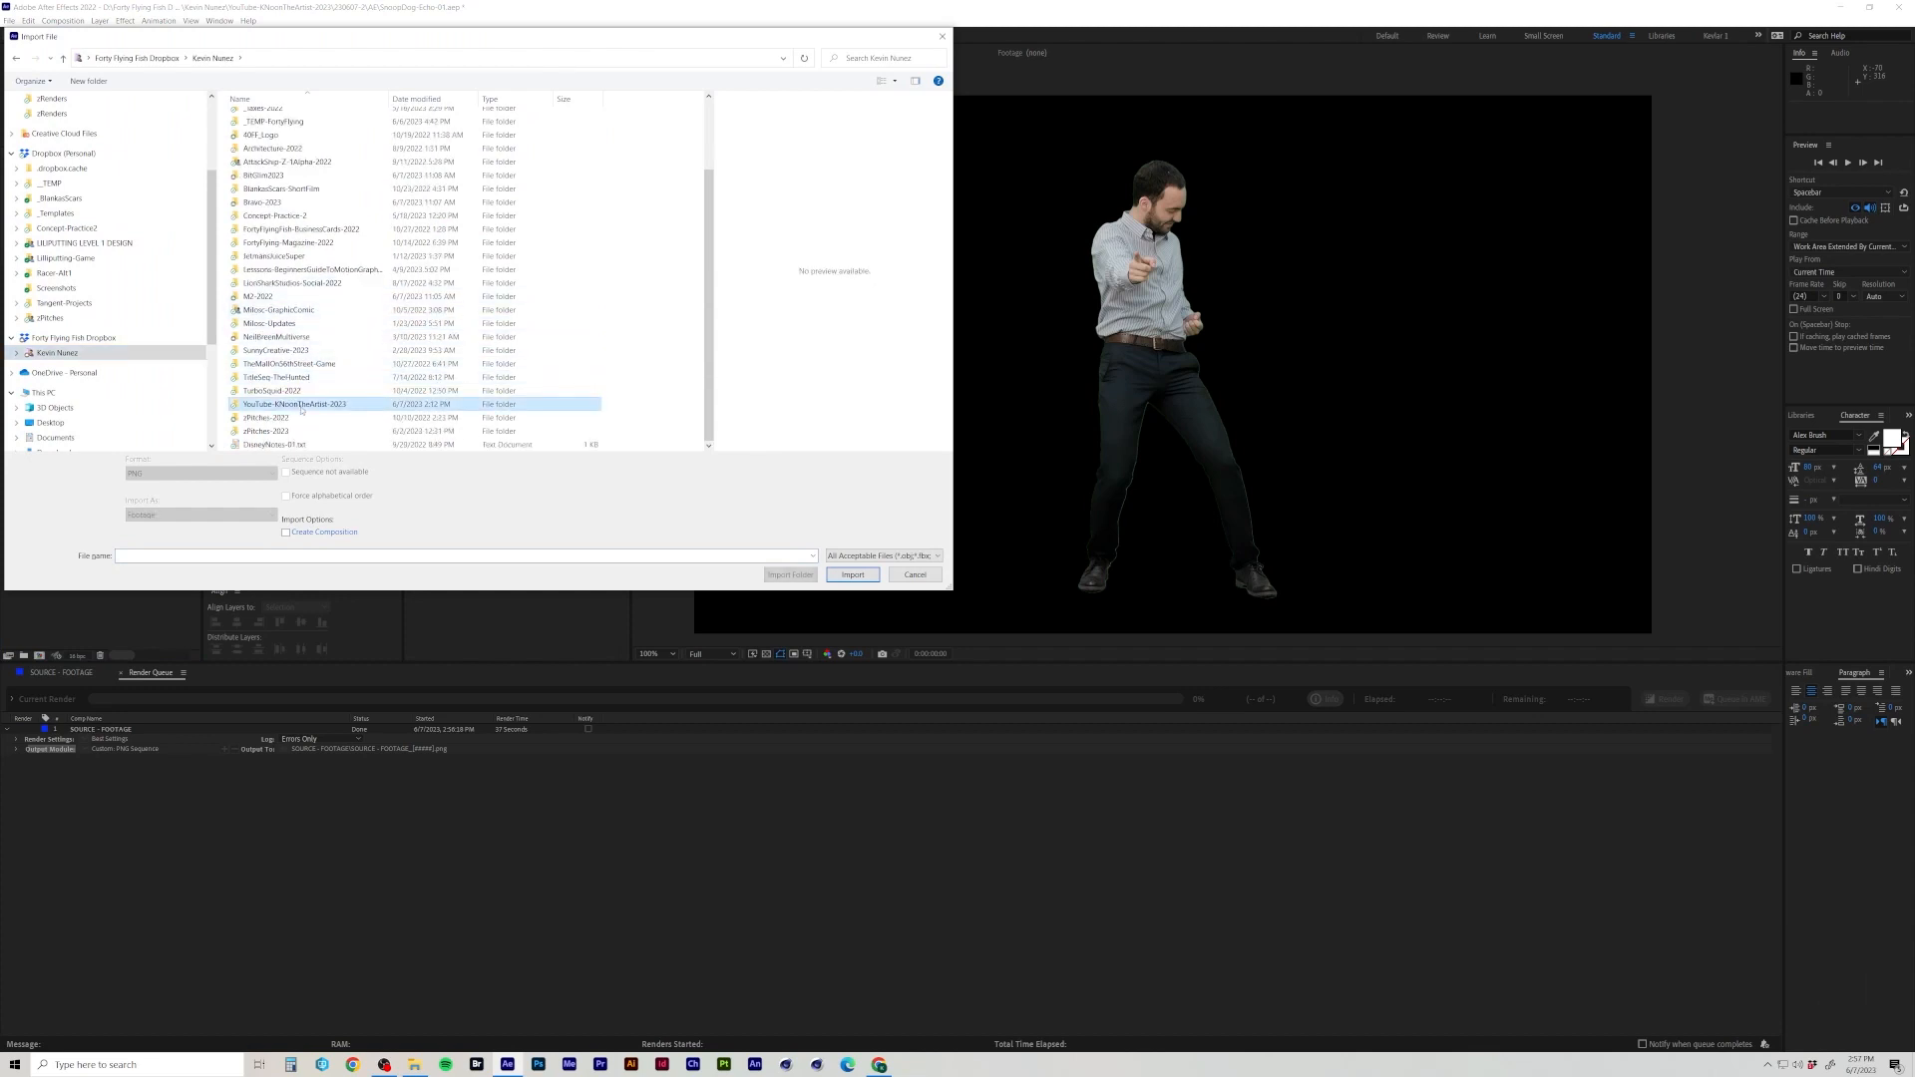
{"action": "double_click", "coordinate": [254, 131]}
{"action": "double_click", "coordinate": [266, 160]}
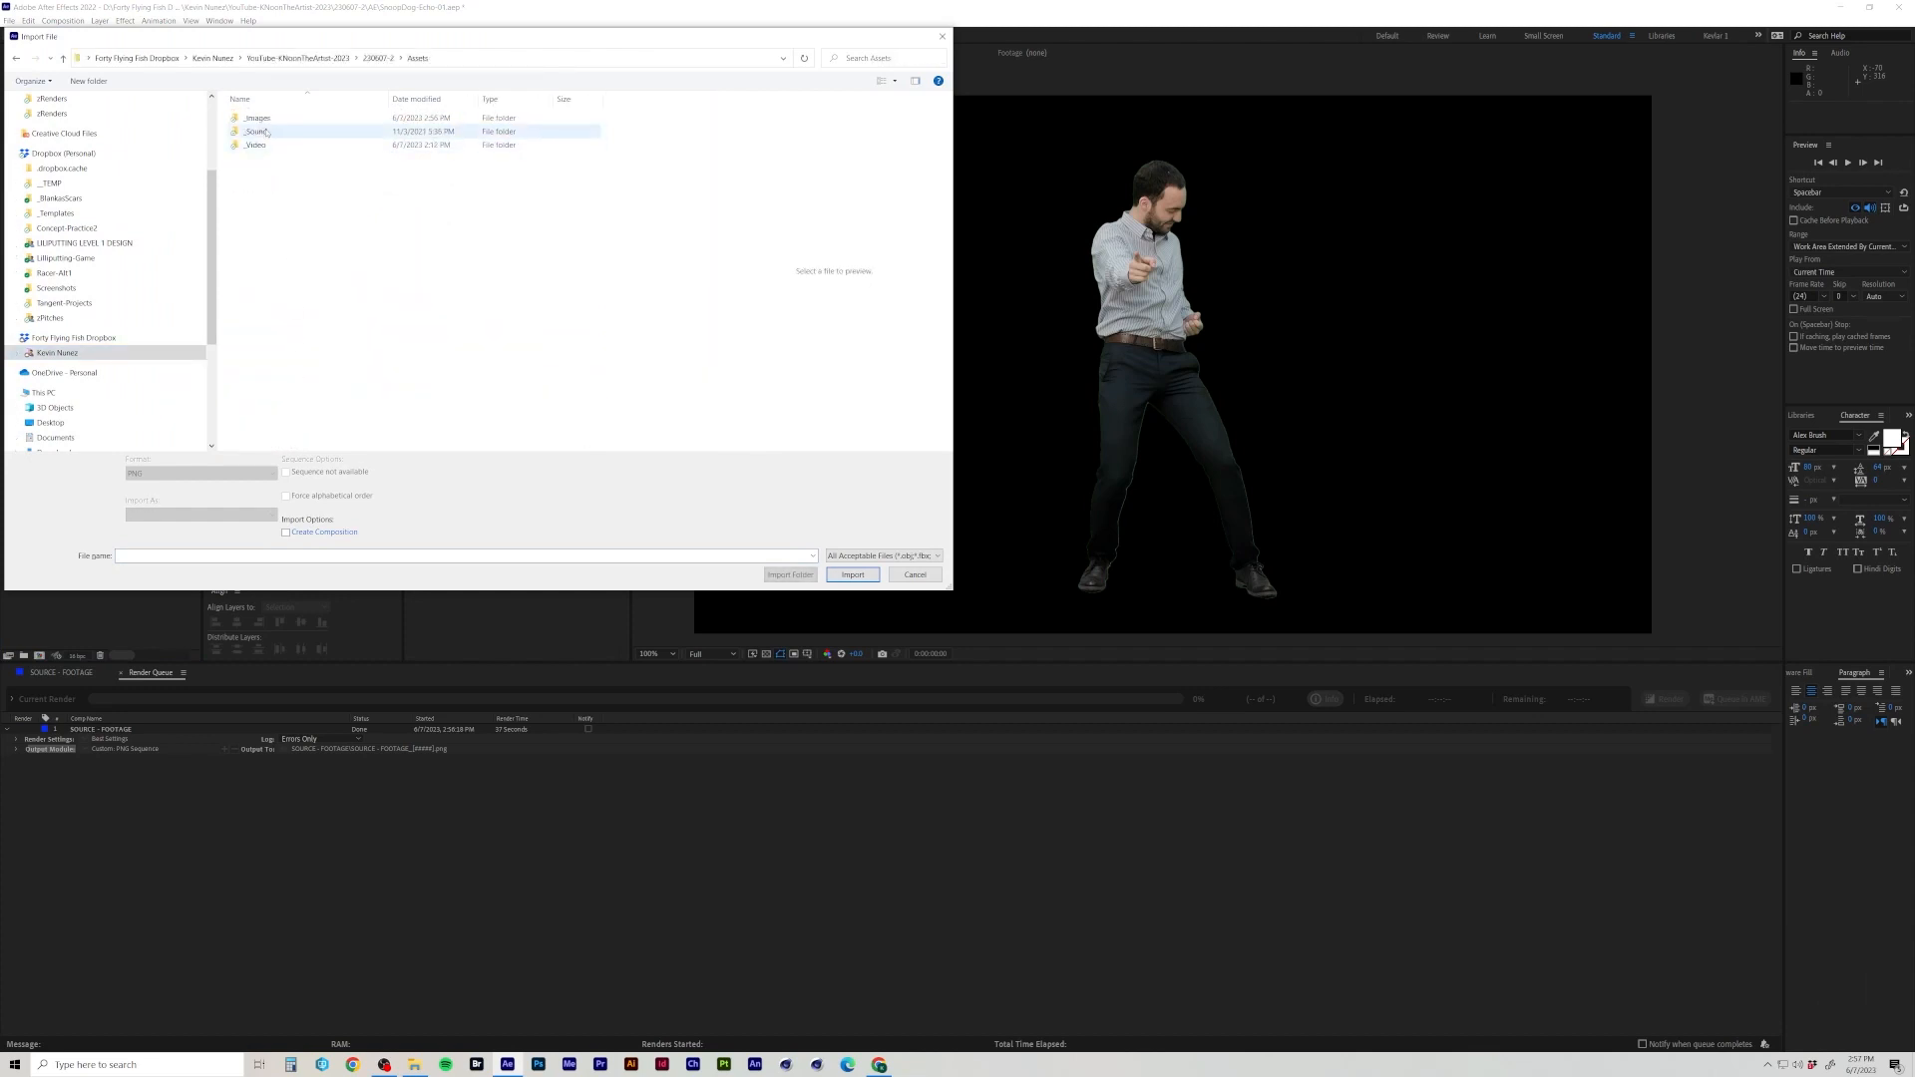
{"action": "double_click", "coordinate": [262, 118]}
{"action": "double_click", "coordinate": [277, 131]}
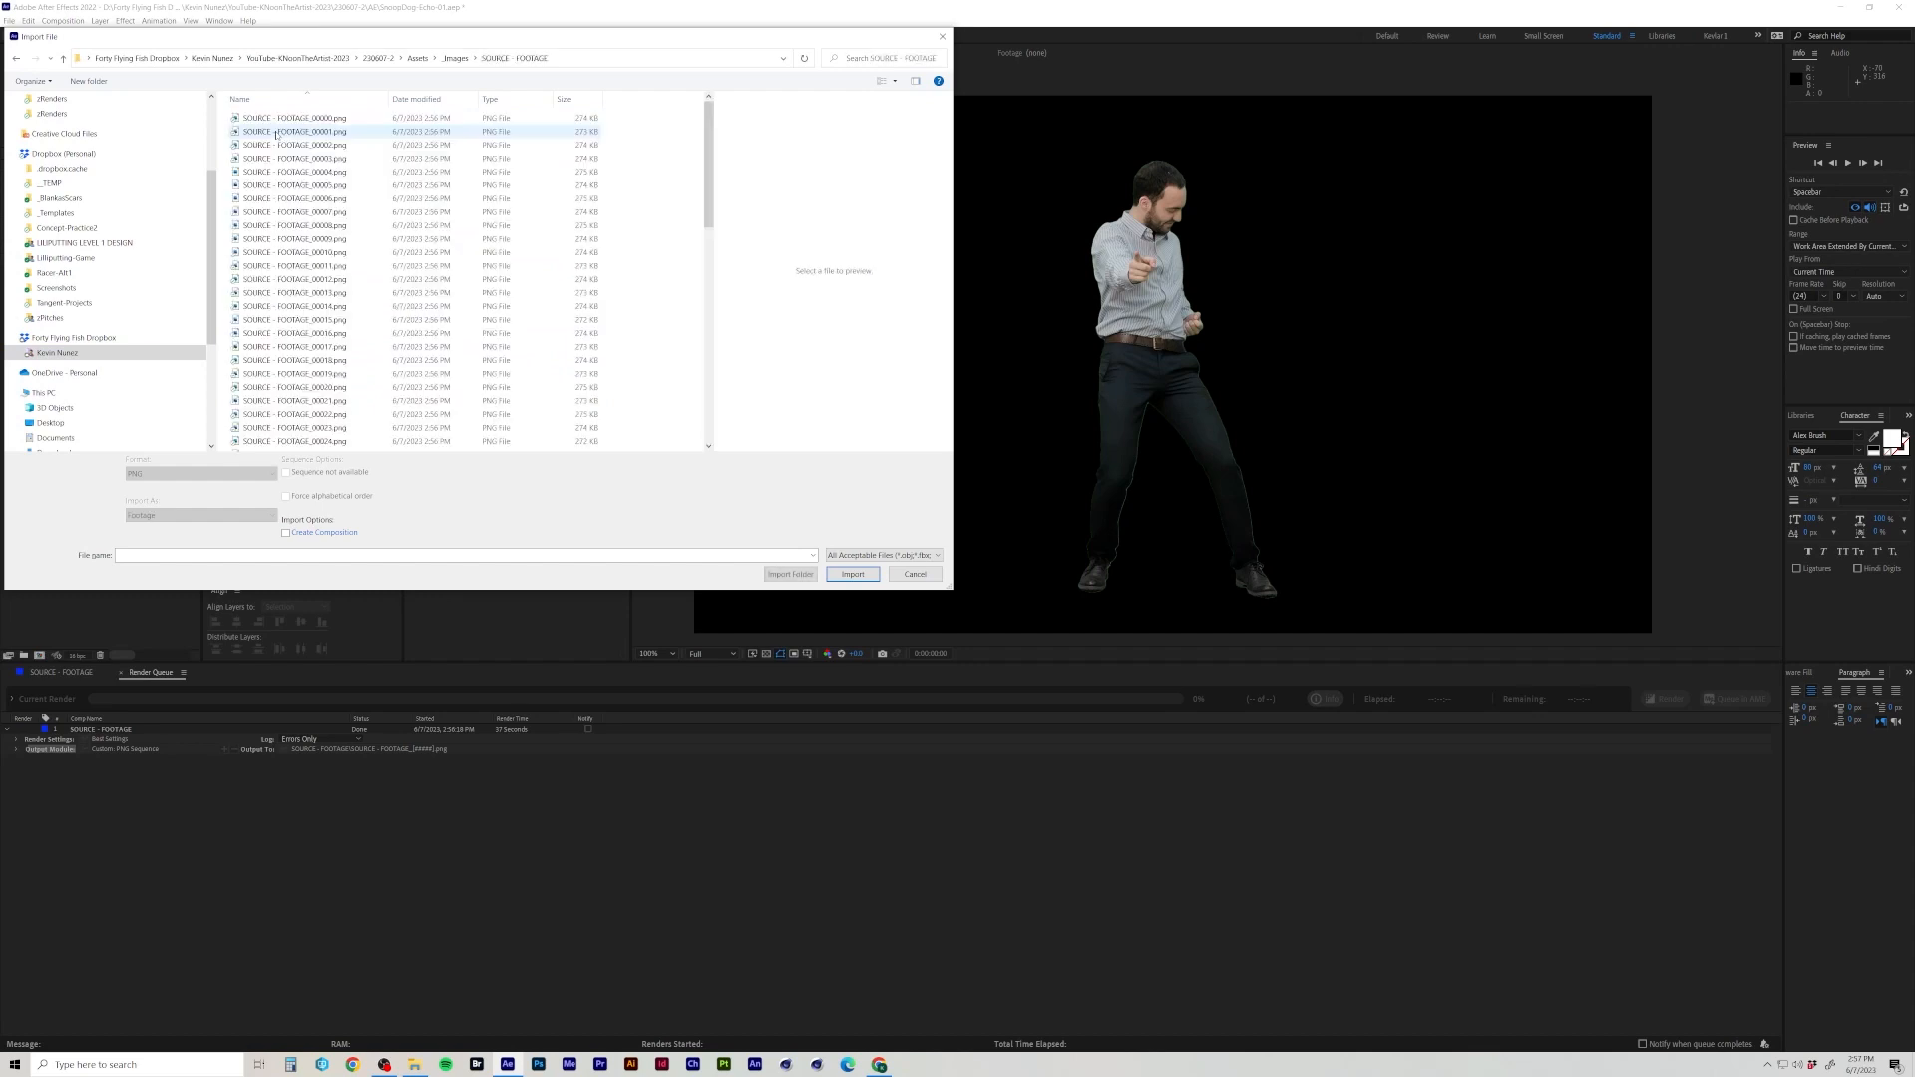
Import all the rendered PNG frames through 00167 as individual images, with the PNG Sequence option off.
{"action": "scroll", "coordinate": [371, 255], "scroll_direction": "down", "scroll_amount": 3}
{"action": "scroll", "coordinate": [372, 255], "scroll_direction": "down", "scroll_amount": 10}
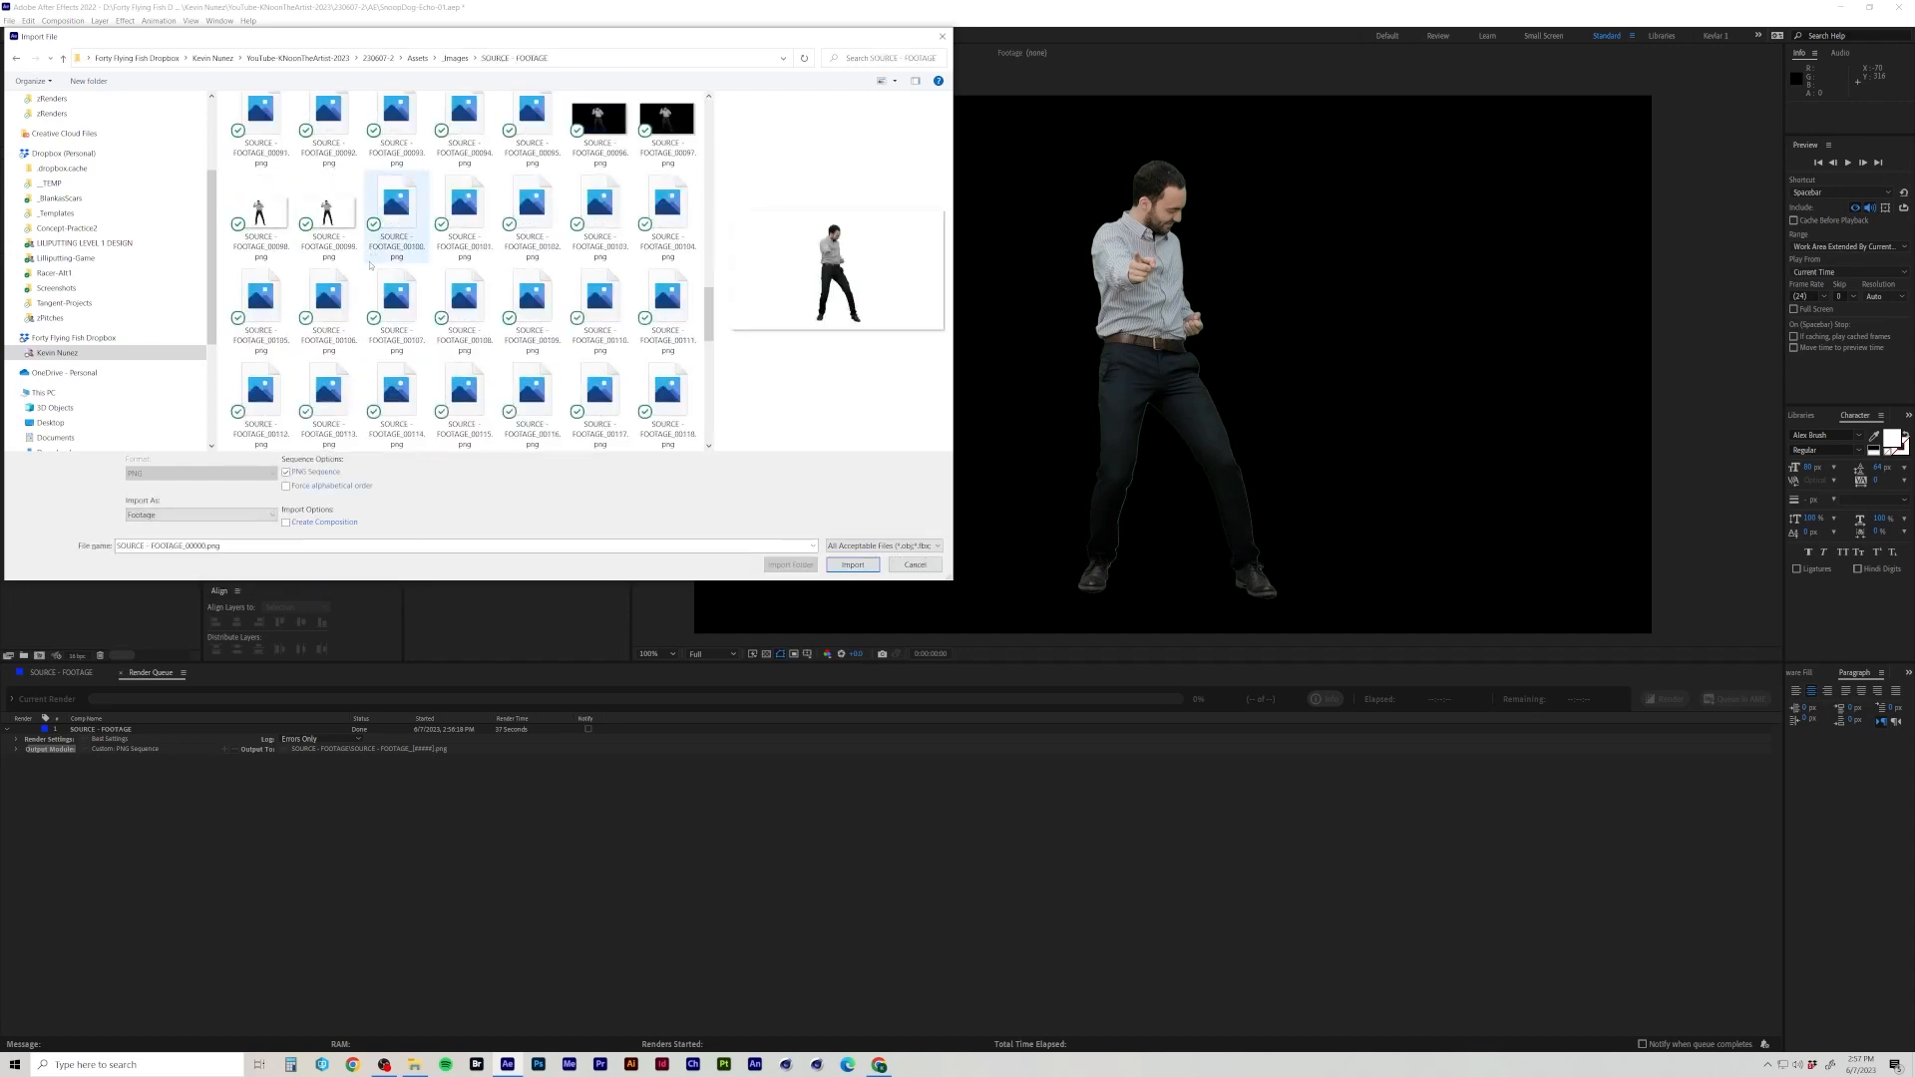
{"action": "left_click", "coordinate": [666, 411], "text": "shift"}
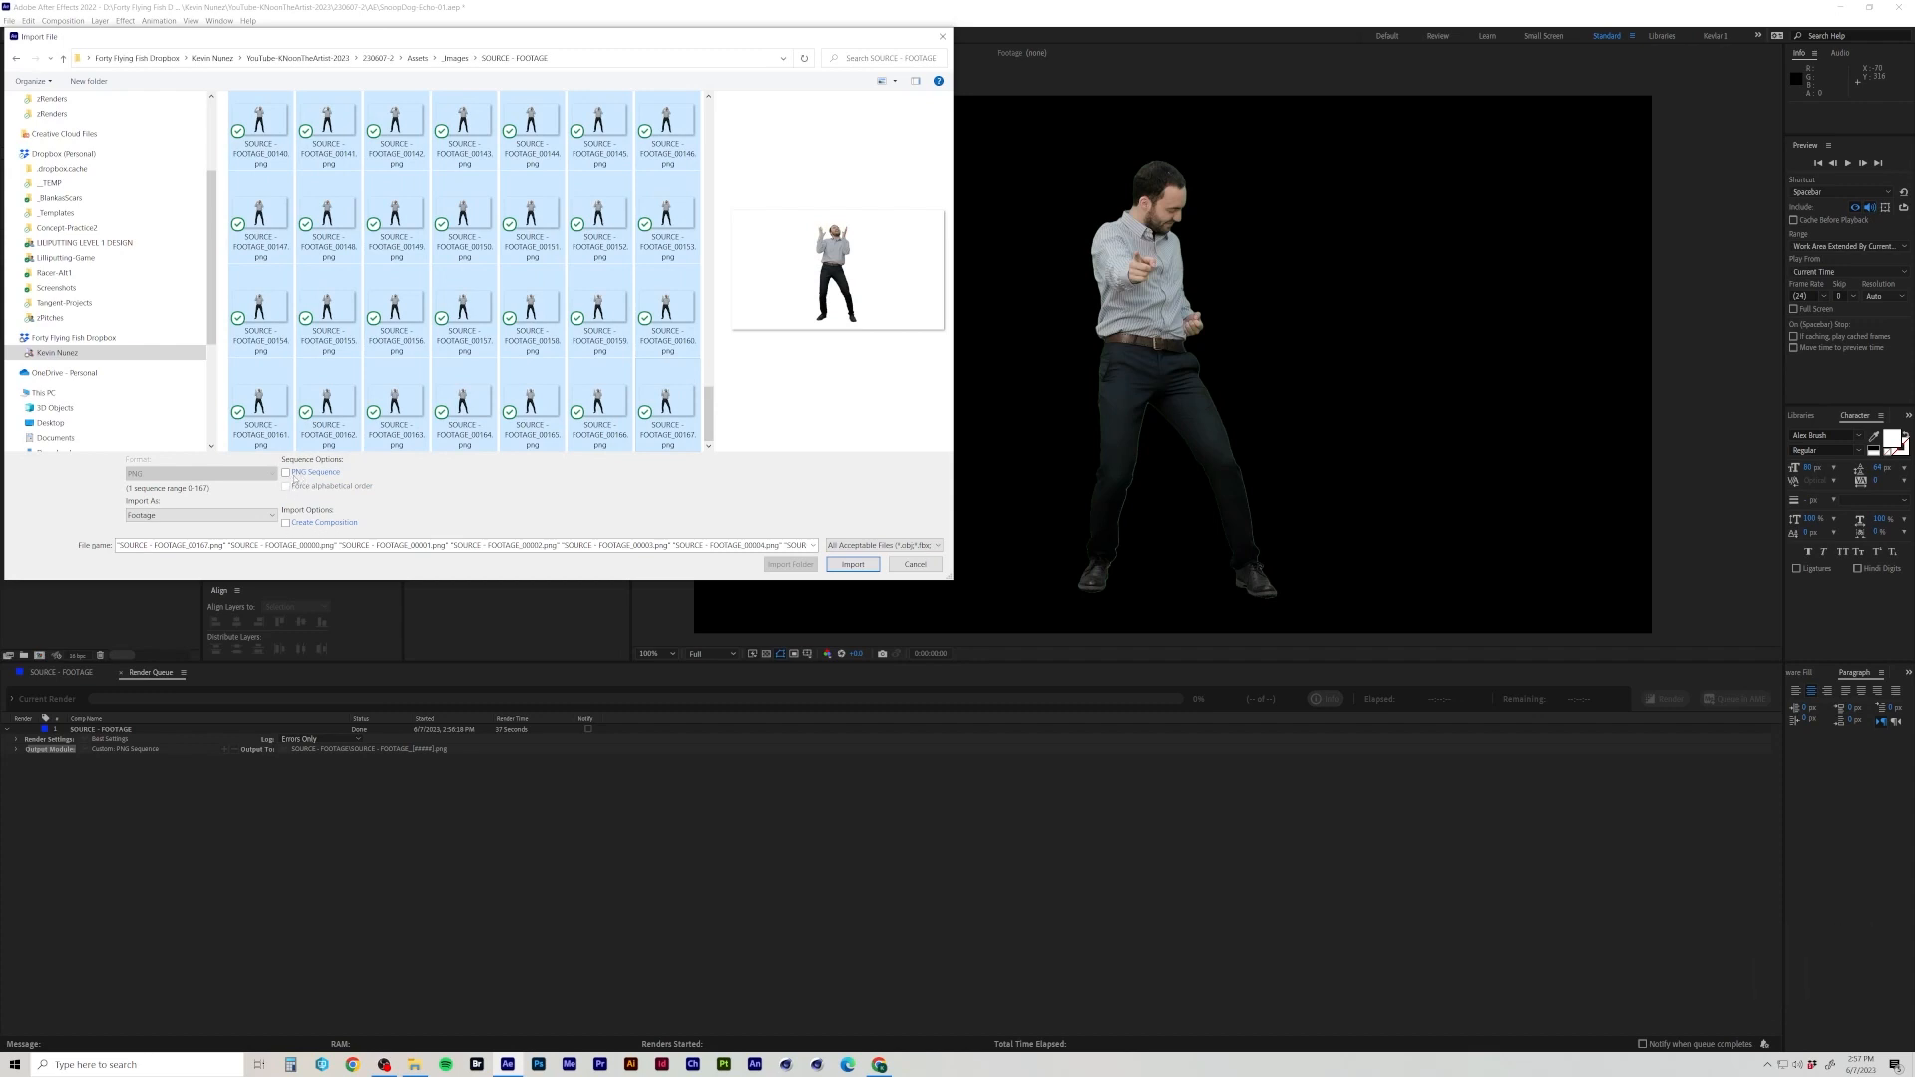
{"action": "left_click", "coordinate": [850, 564]}
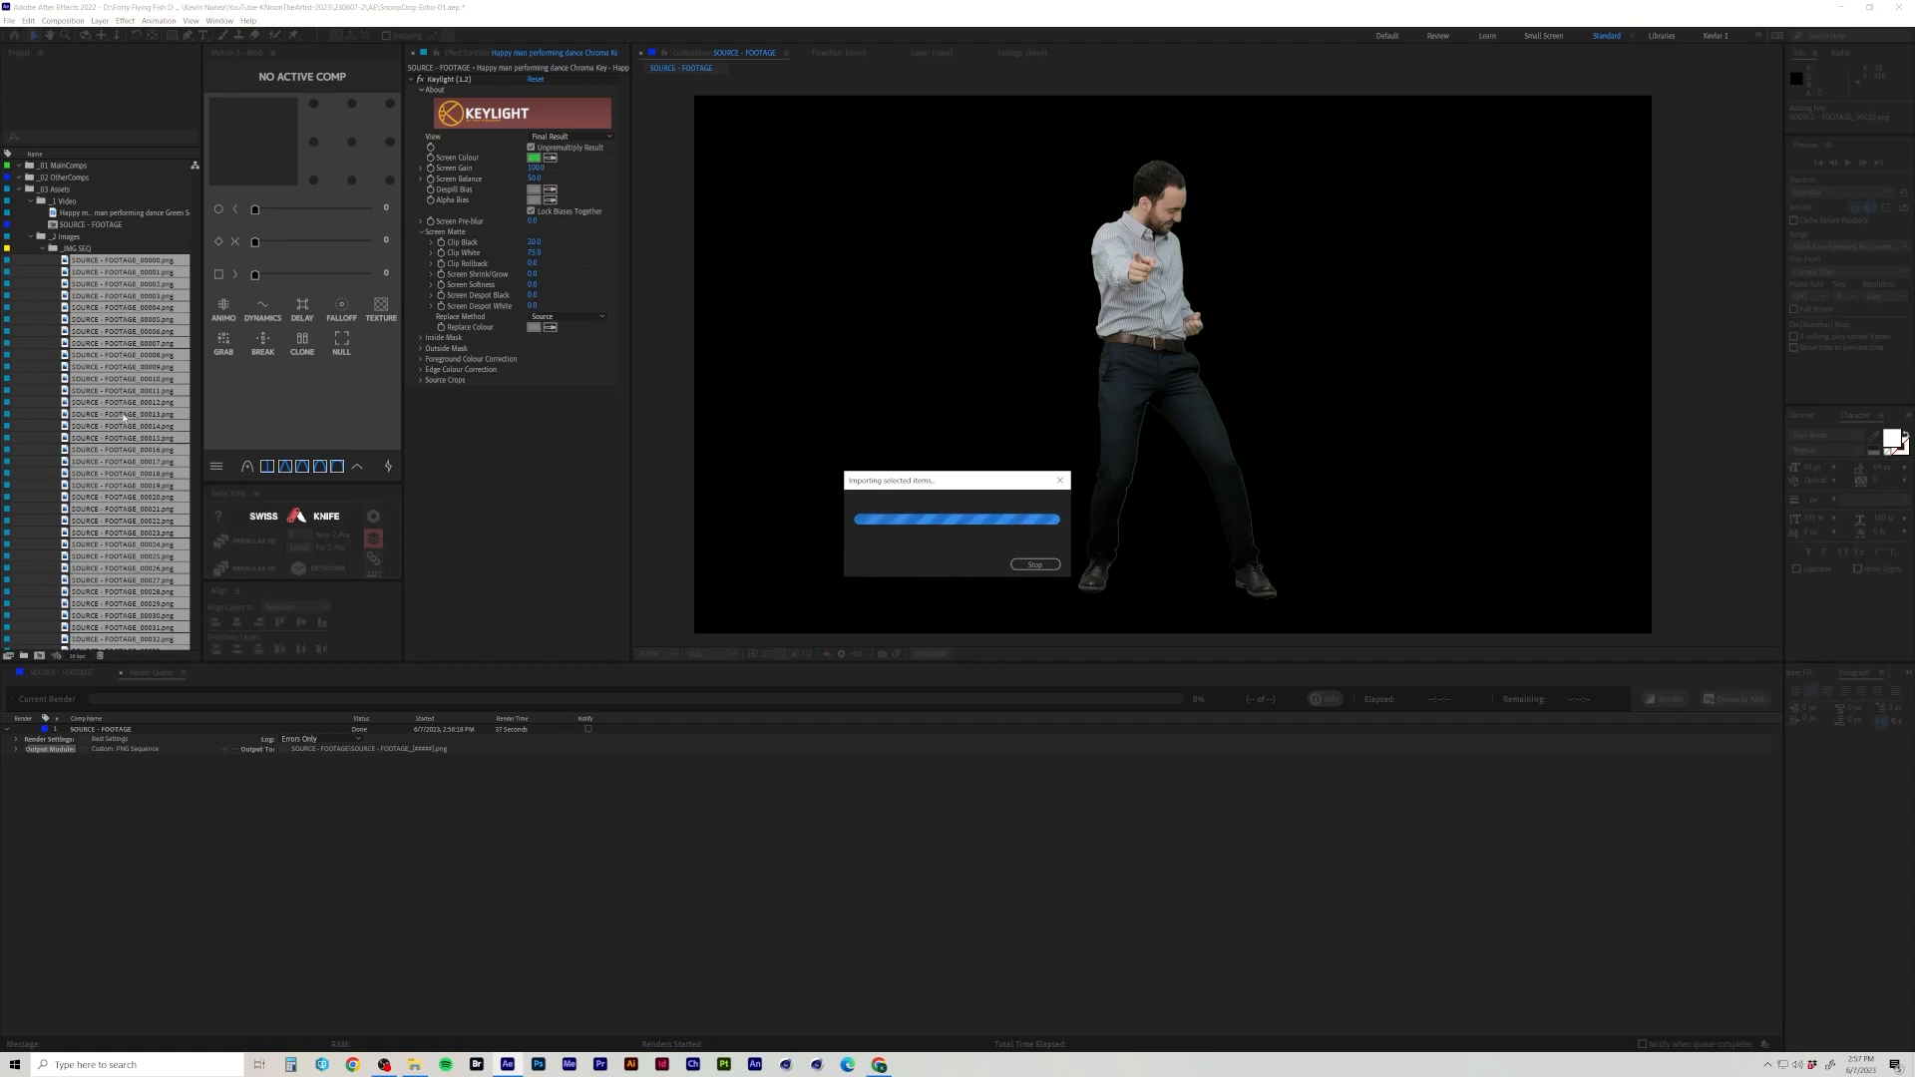
Create a single composition from all the imported PNG frames with a still duration of 7 seconds.
{"action": "scroll", "coordinate": [122, 409], "scroll_direction": "down", "scroll_amount": 10}
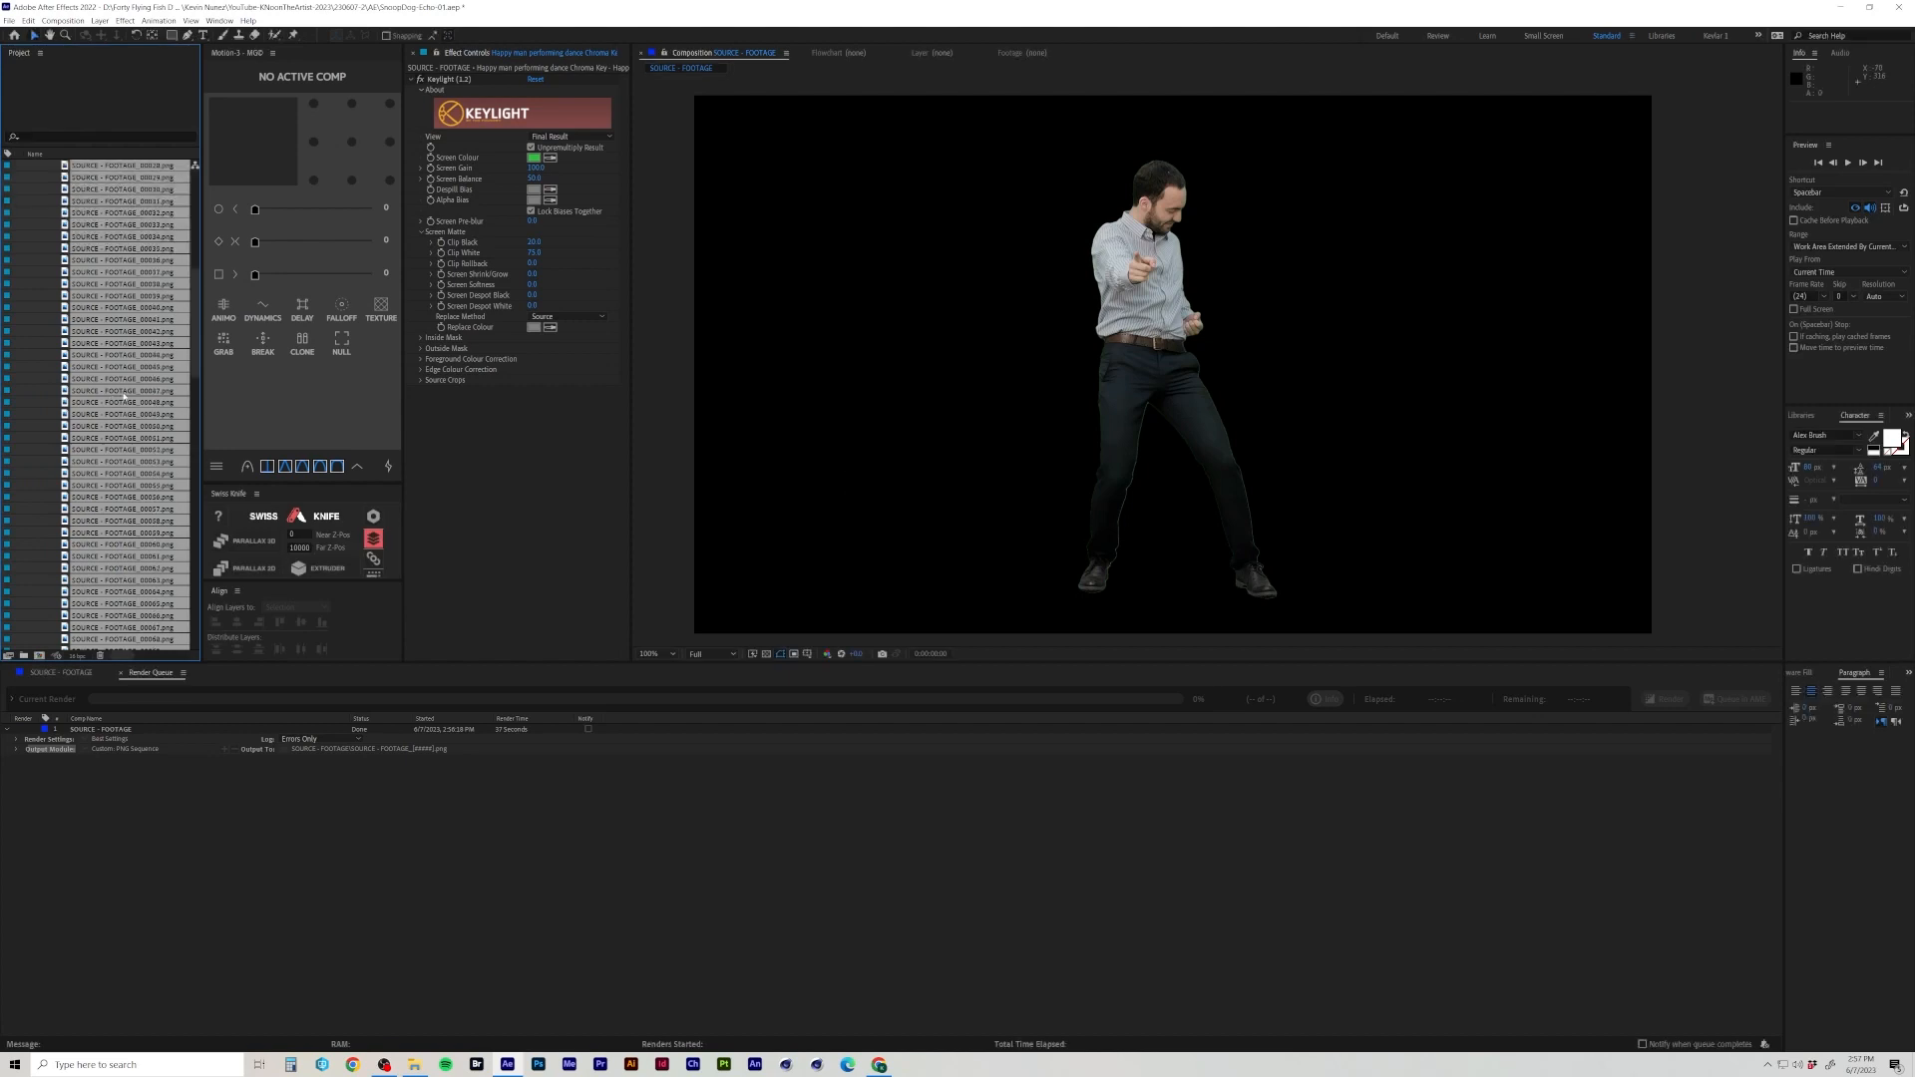
{"action": "scroll", "coordinate": [122, 394], "scroll_direction": "down", "scroll_amount": 10}
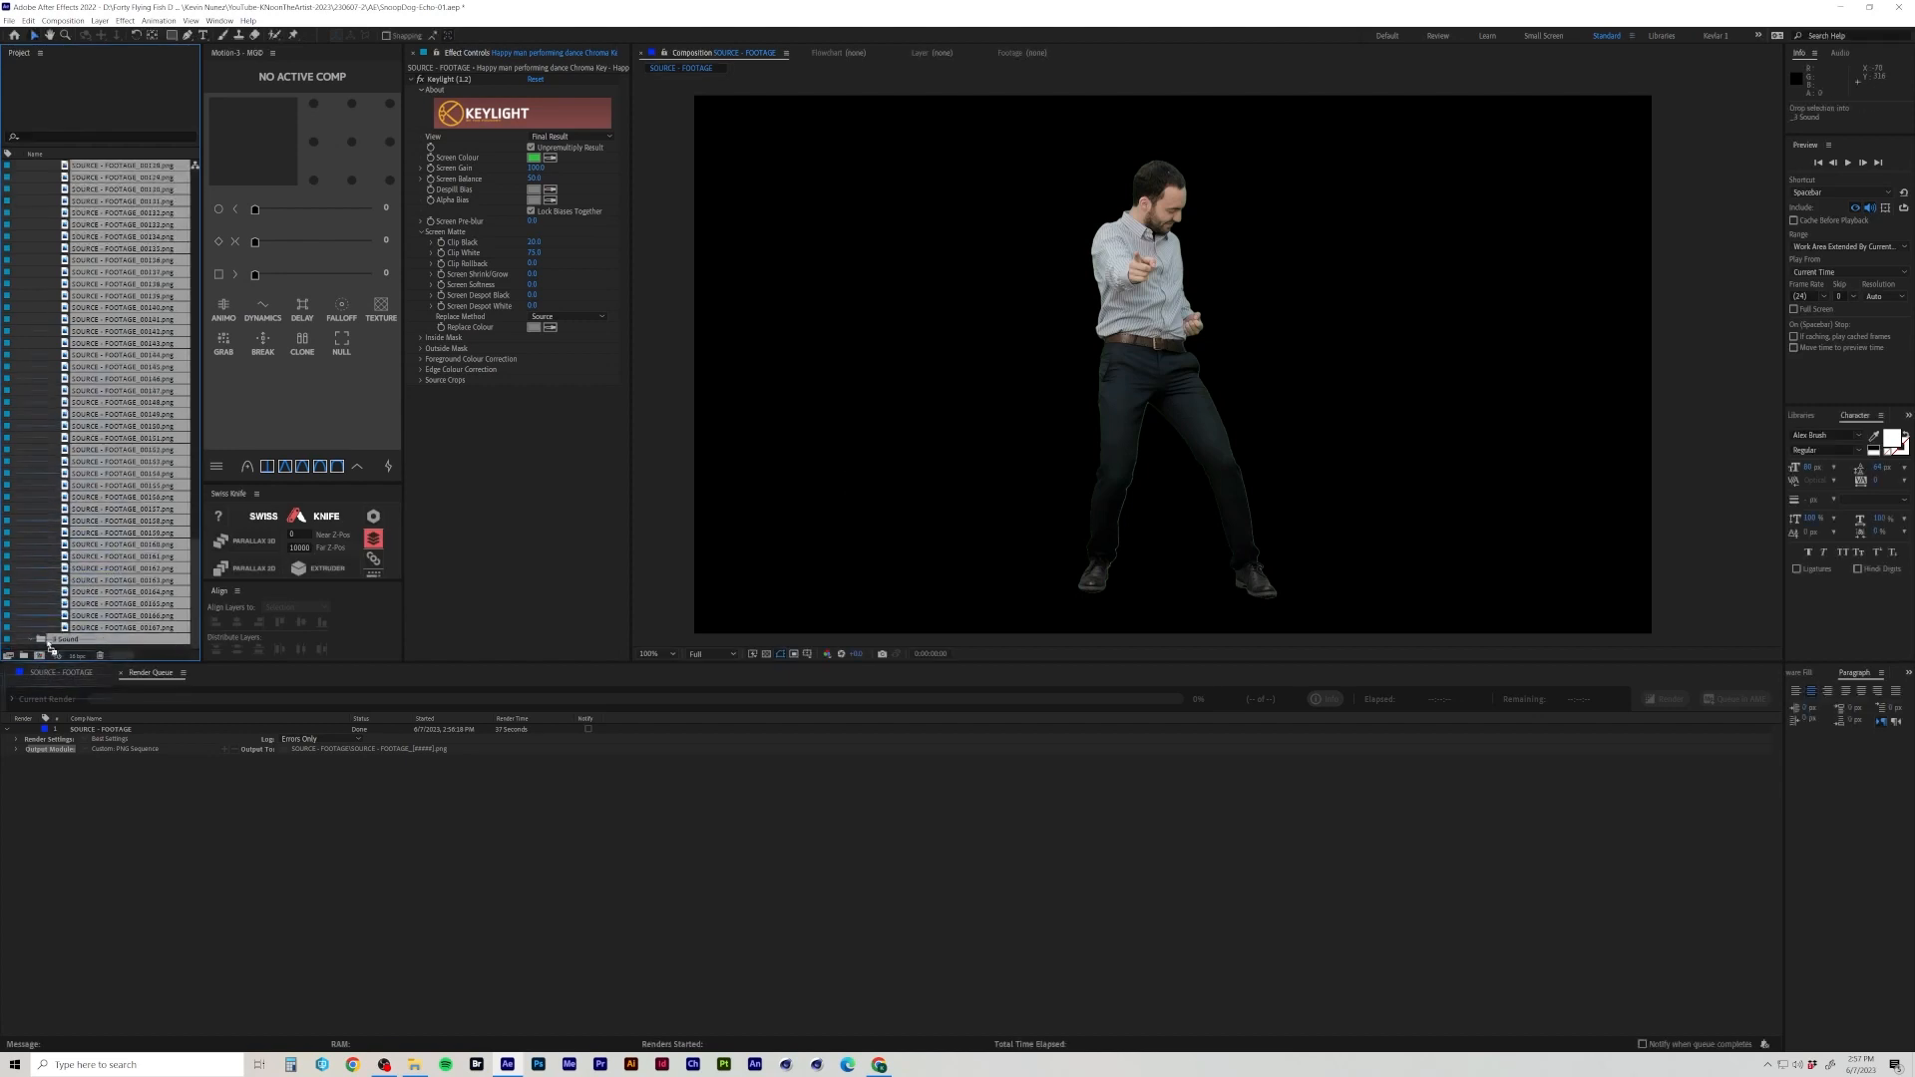
{"action": "left_click", "coordinate": [39, 656]}
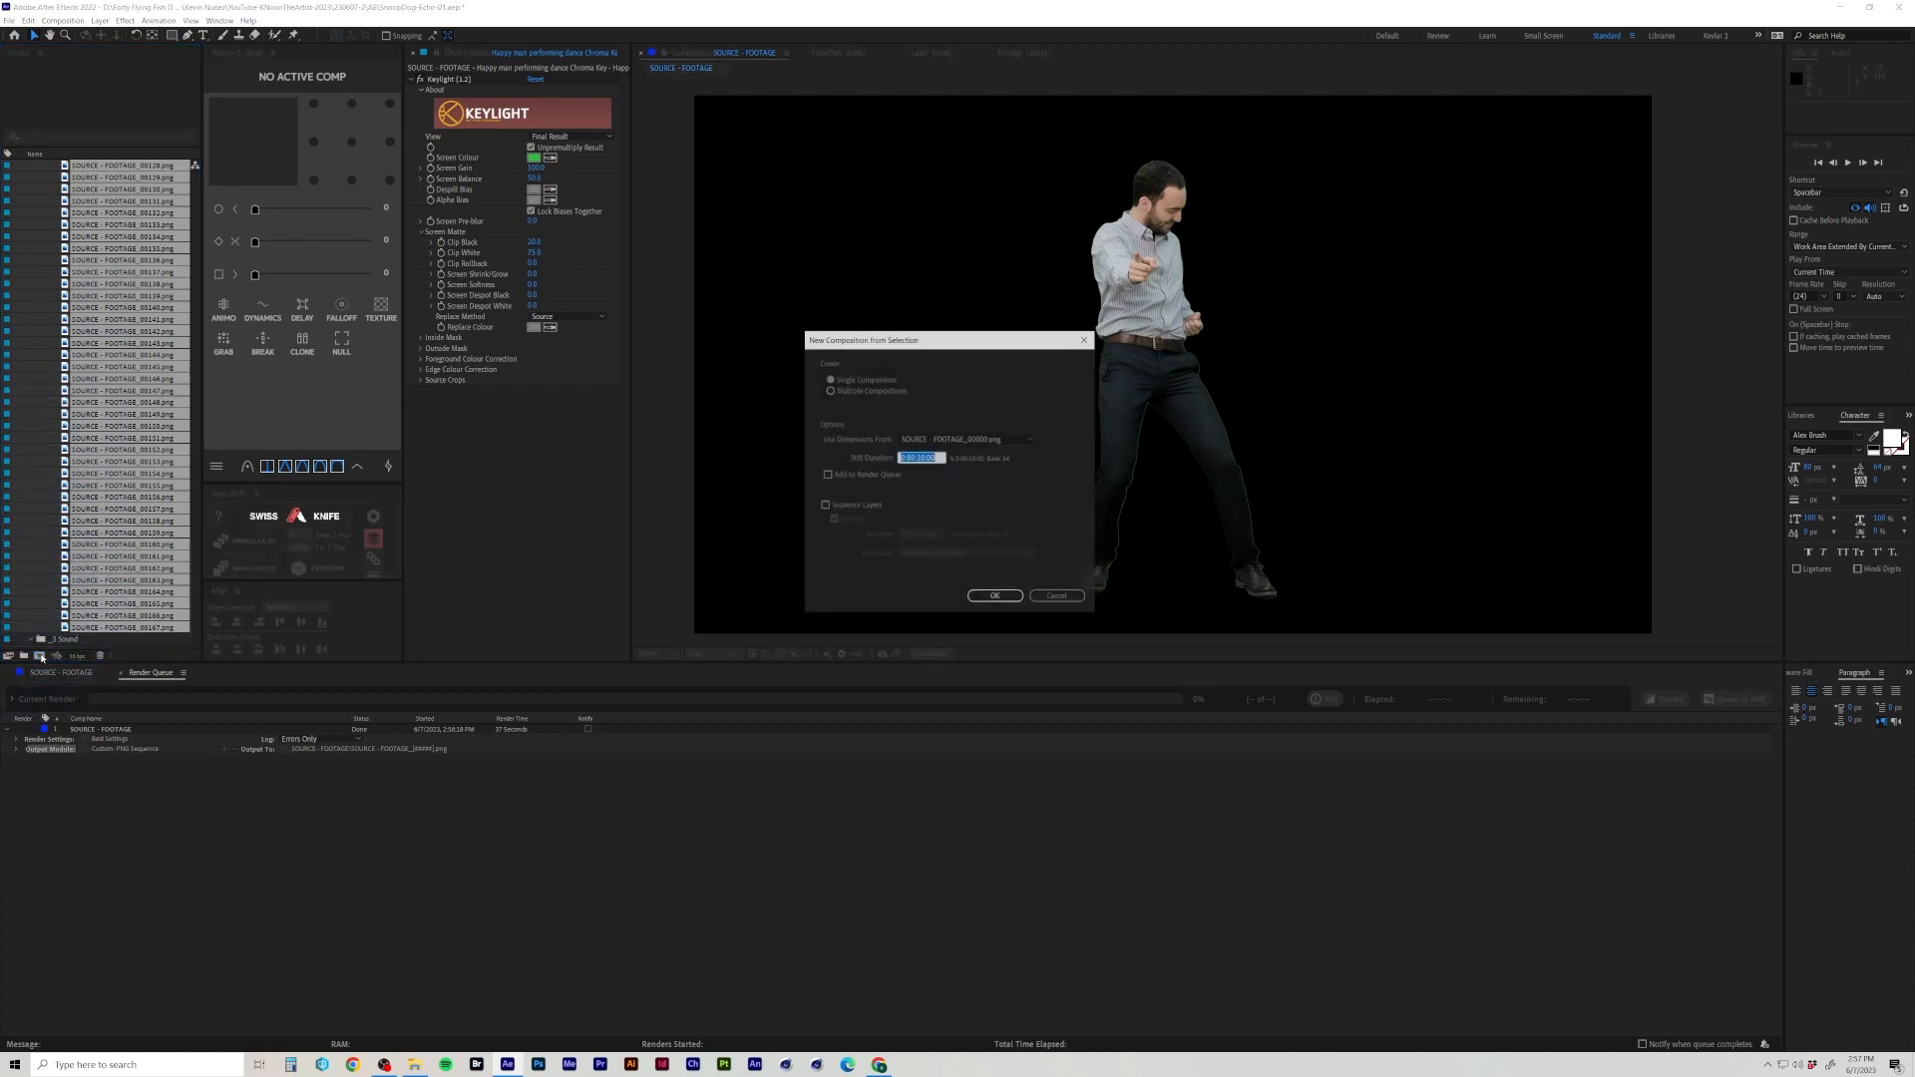
{"action": "left_click", "coordinate": [866, 380]}
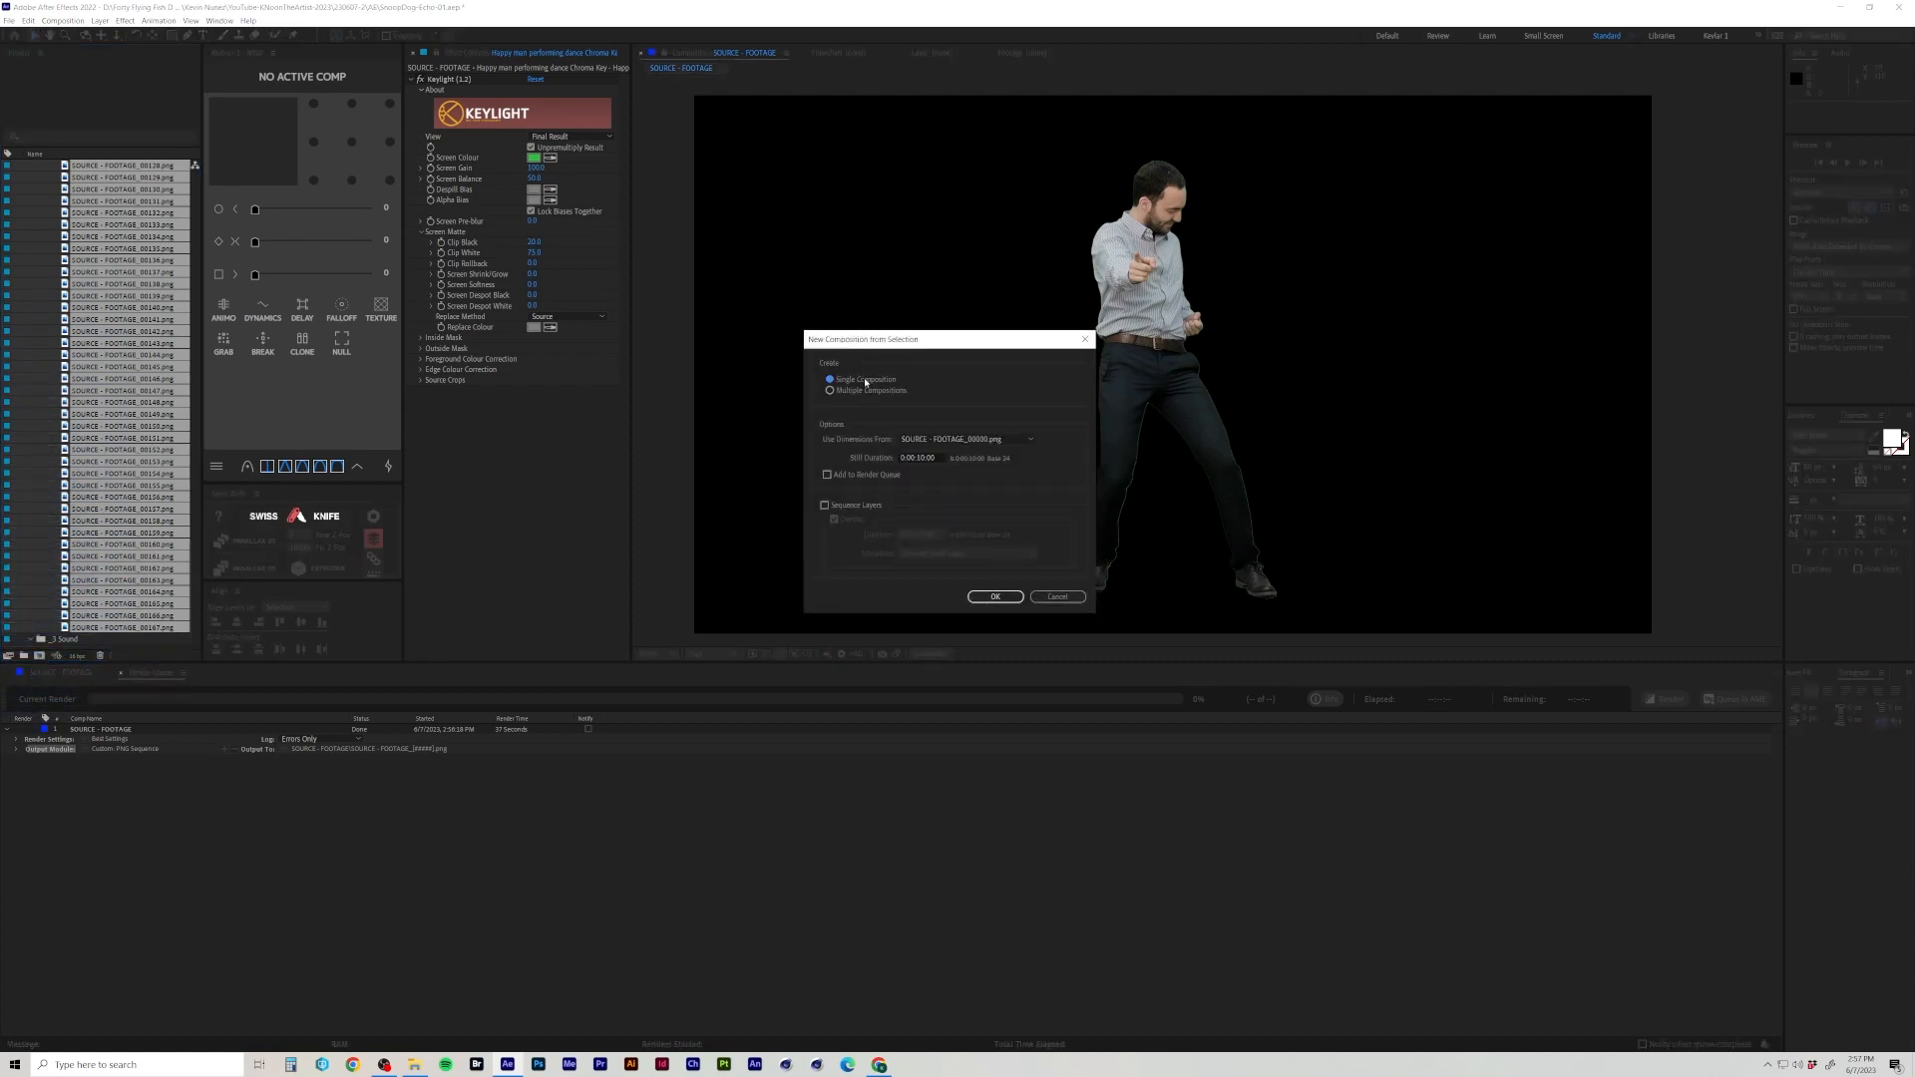
{"action": "left_click", "coordinate": [919, 458]}
{"action": "type", "text": "0"}
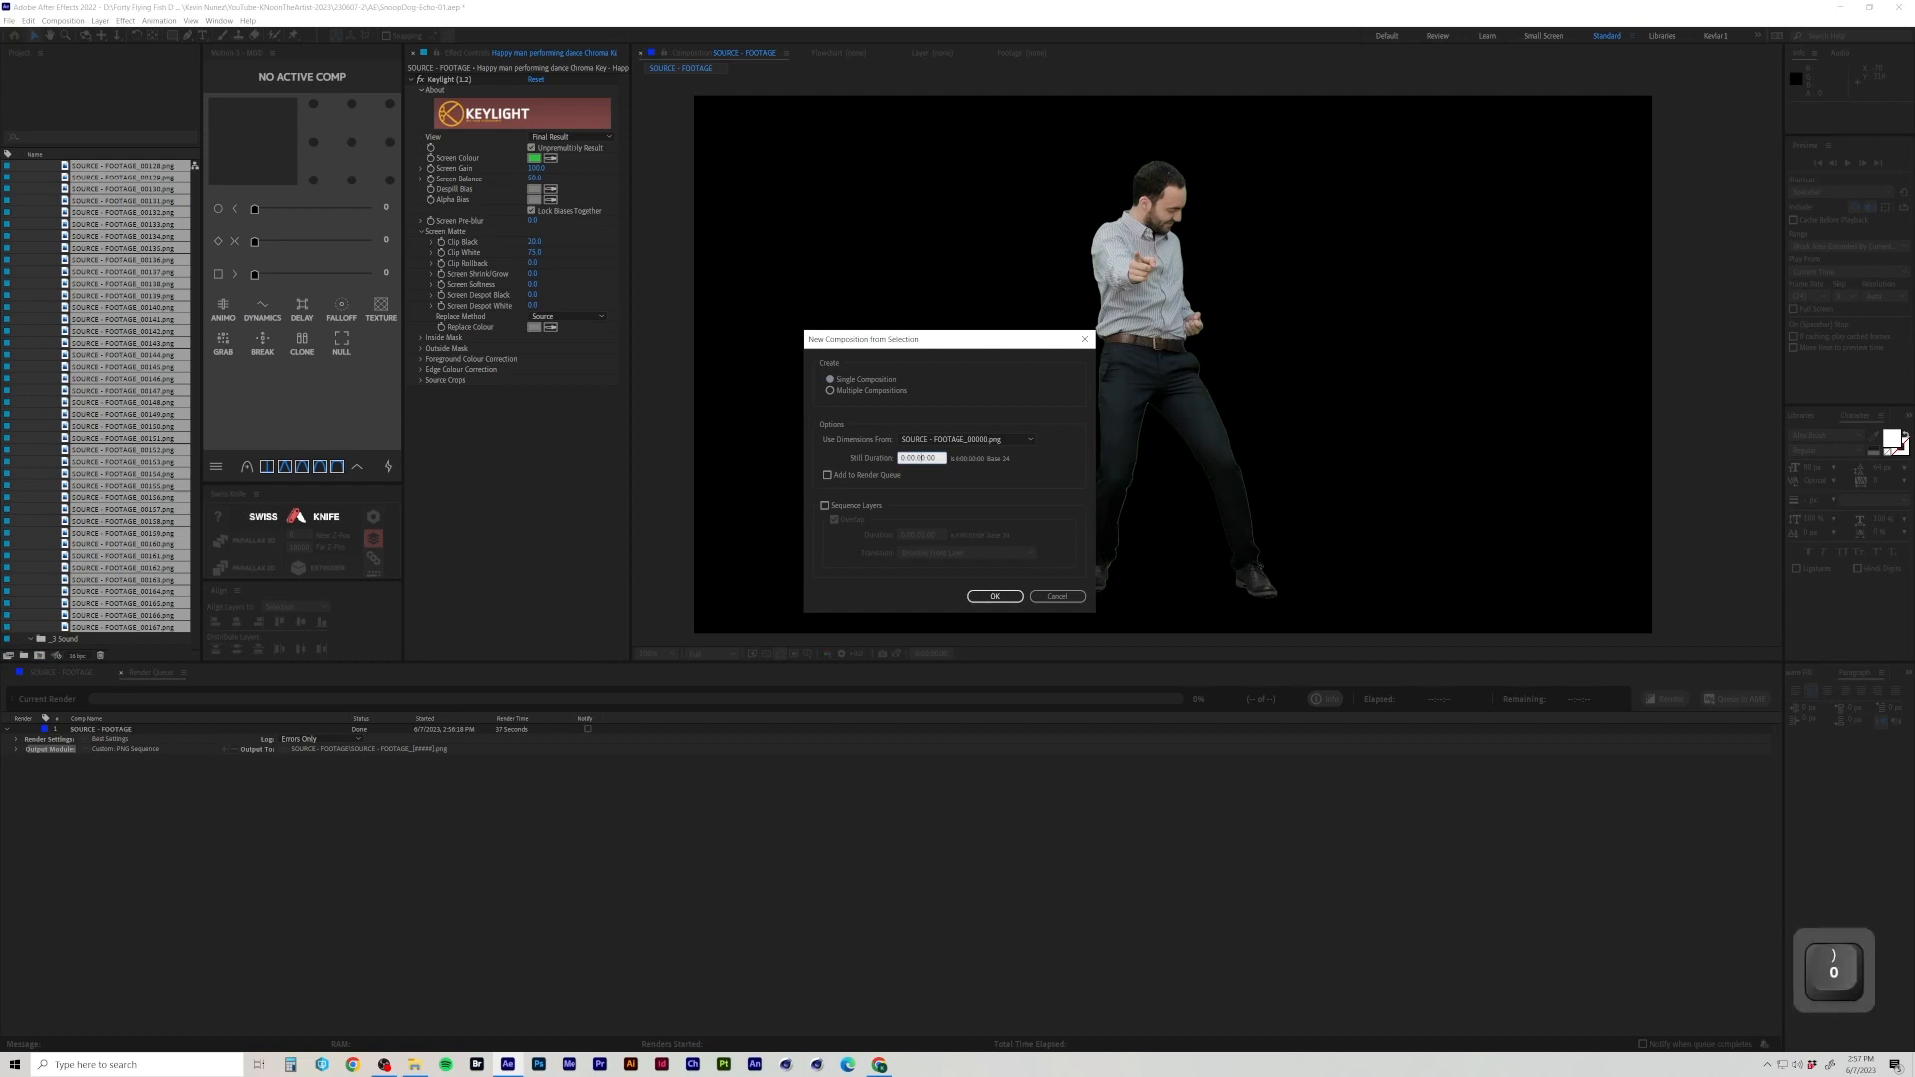
{"action": "type", "text": "7"}
{"action": "key", "text": "Return"}
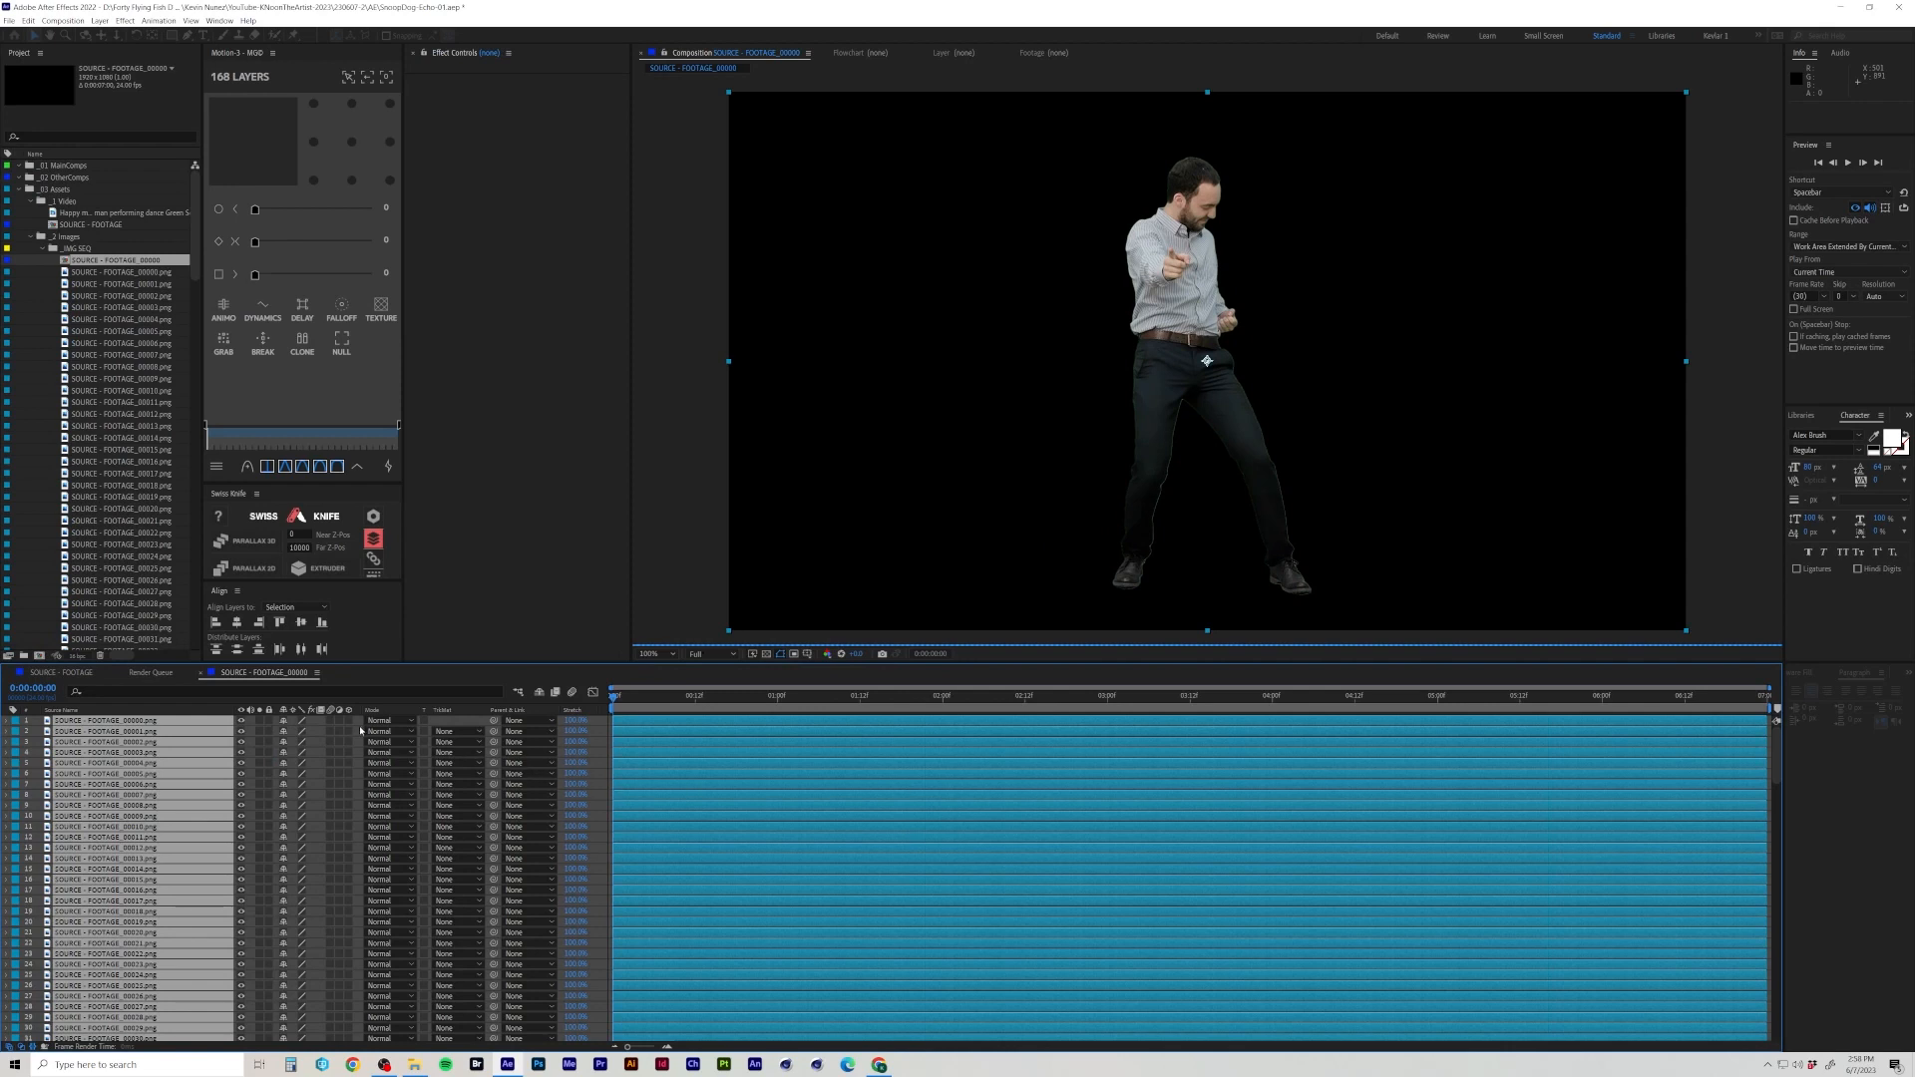
Delete all the SOURCE - FOOTAGE PNG layers from the new composition.
{"action": "key", "text": "F2"}
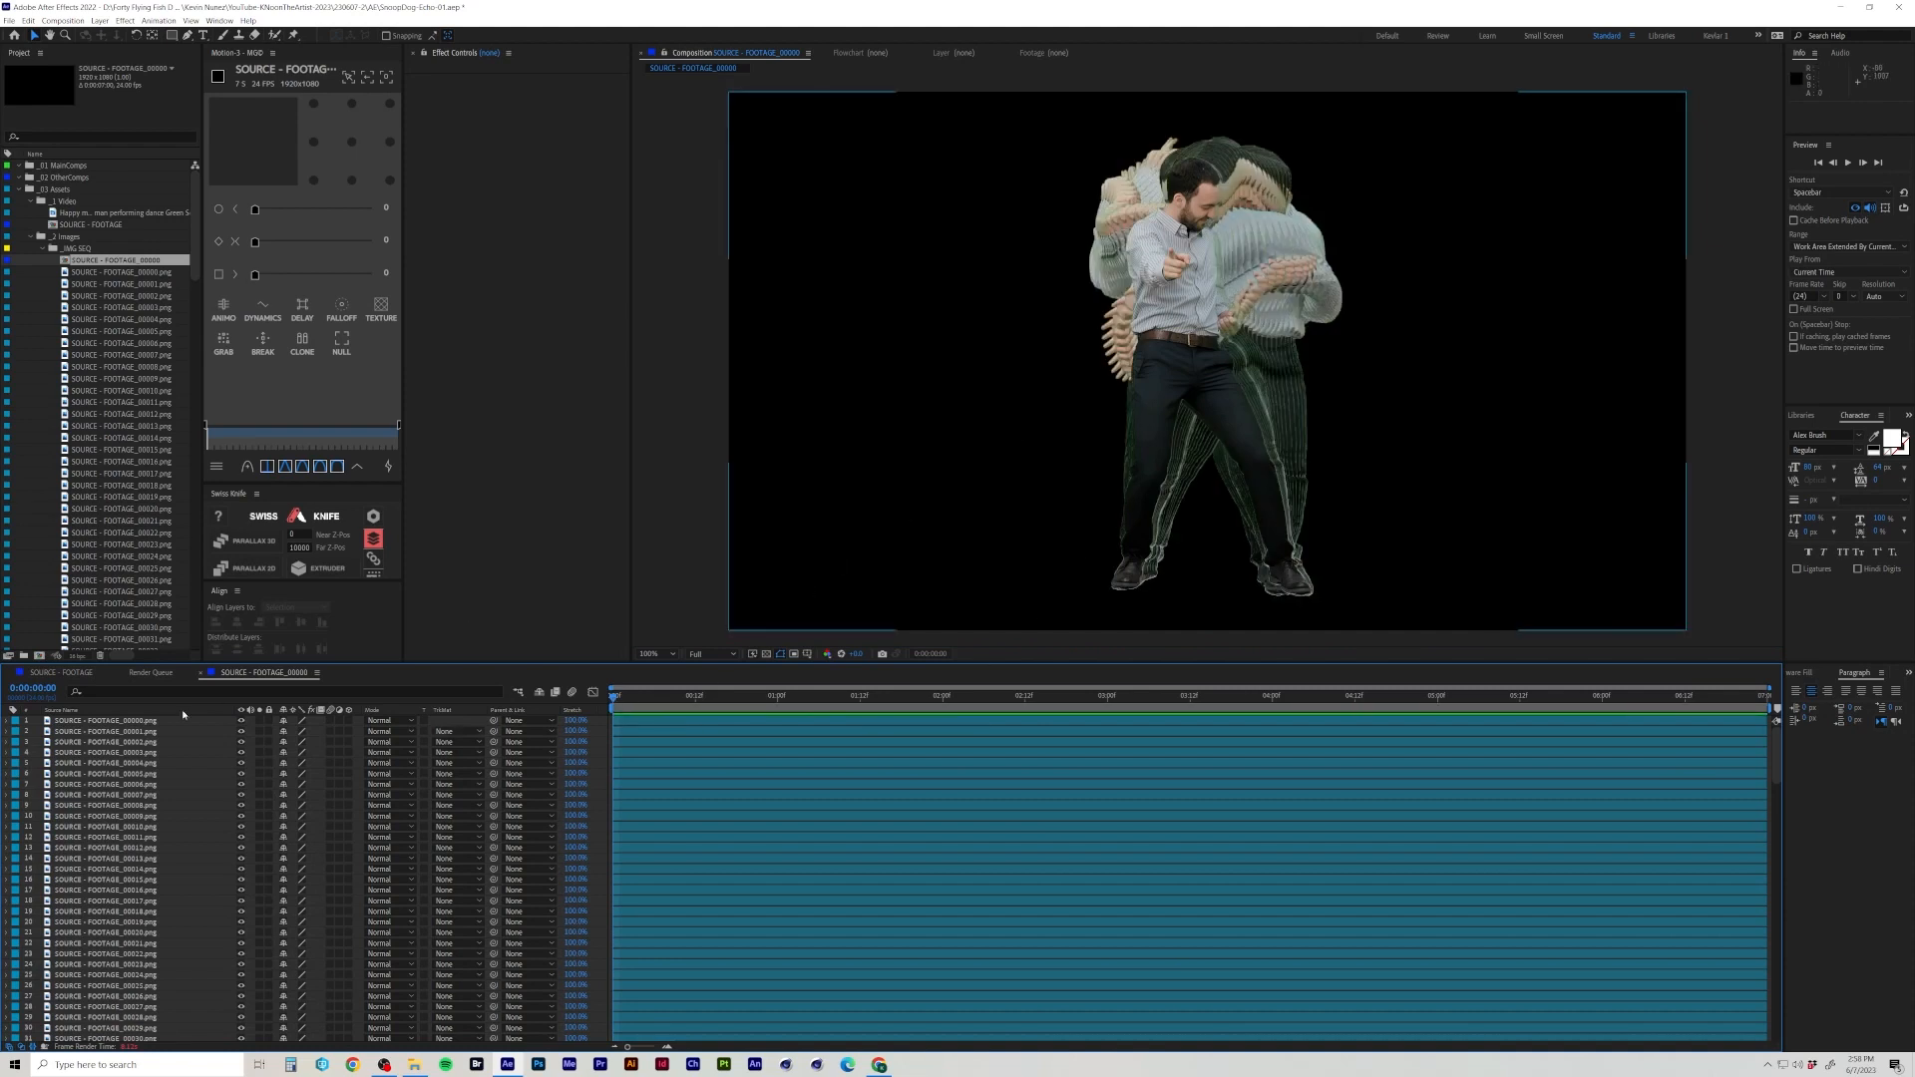
{"action": "left_click", "coordinate": [152, 721]}
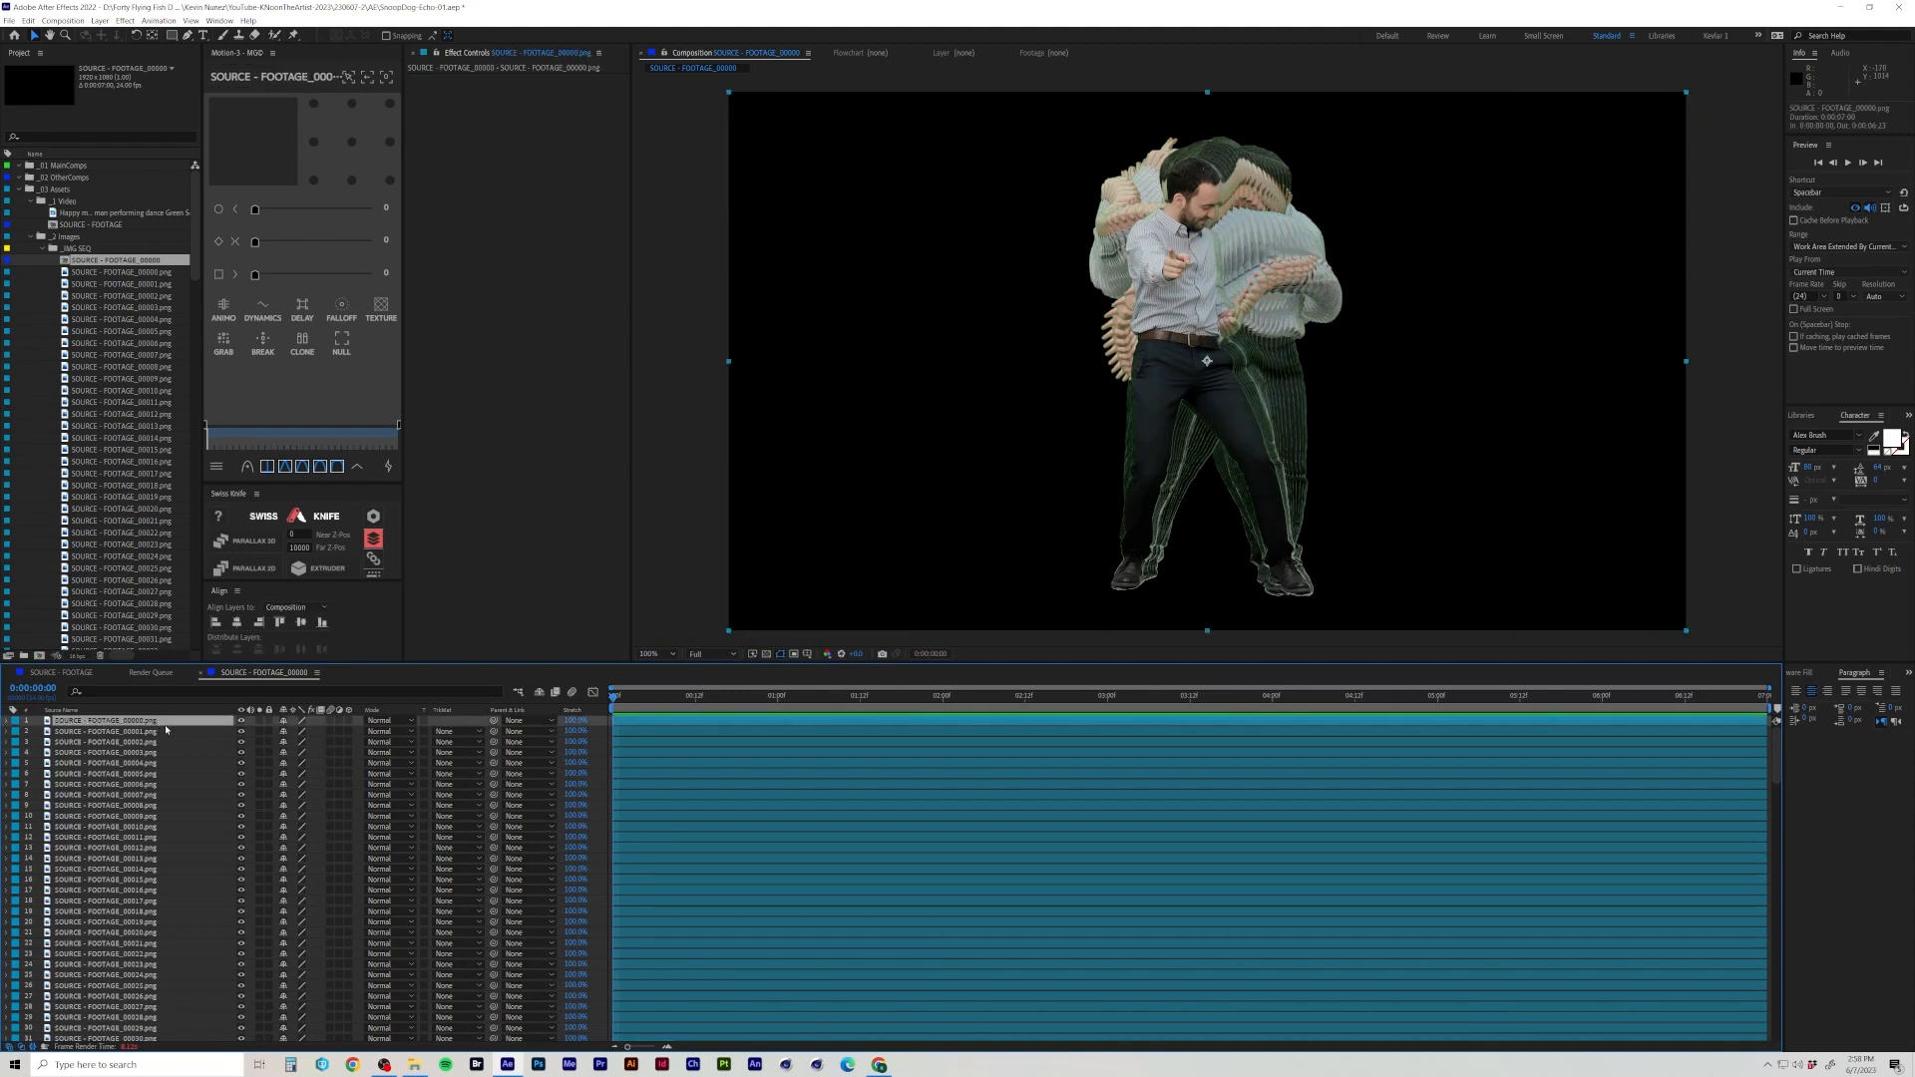
{"action": "left_click", "coordinate": [97, 463]}
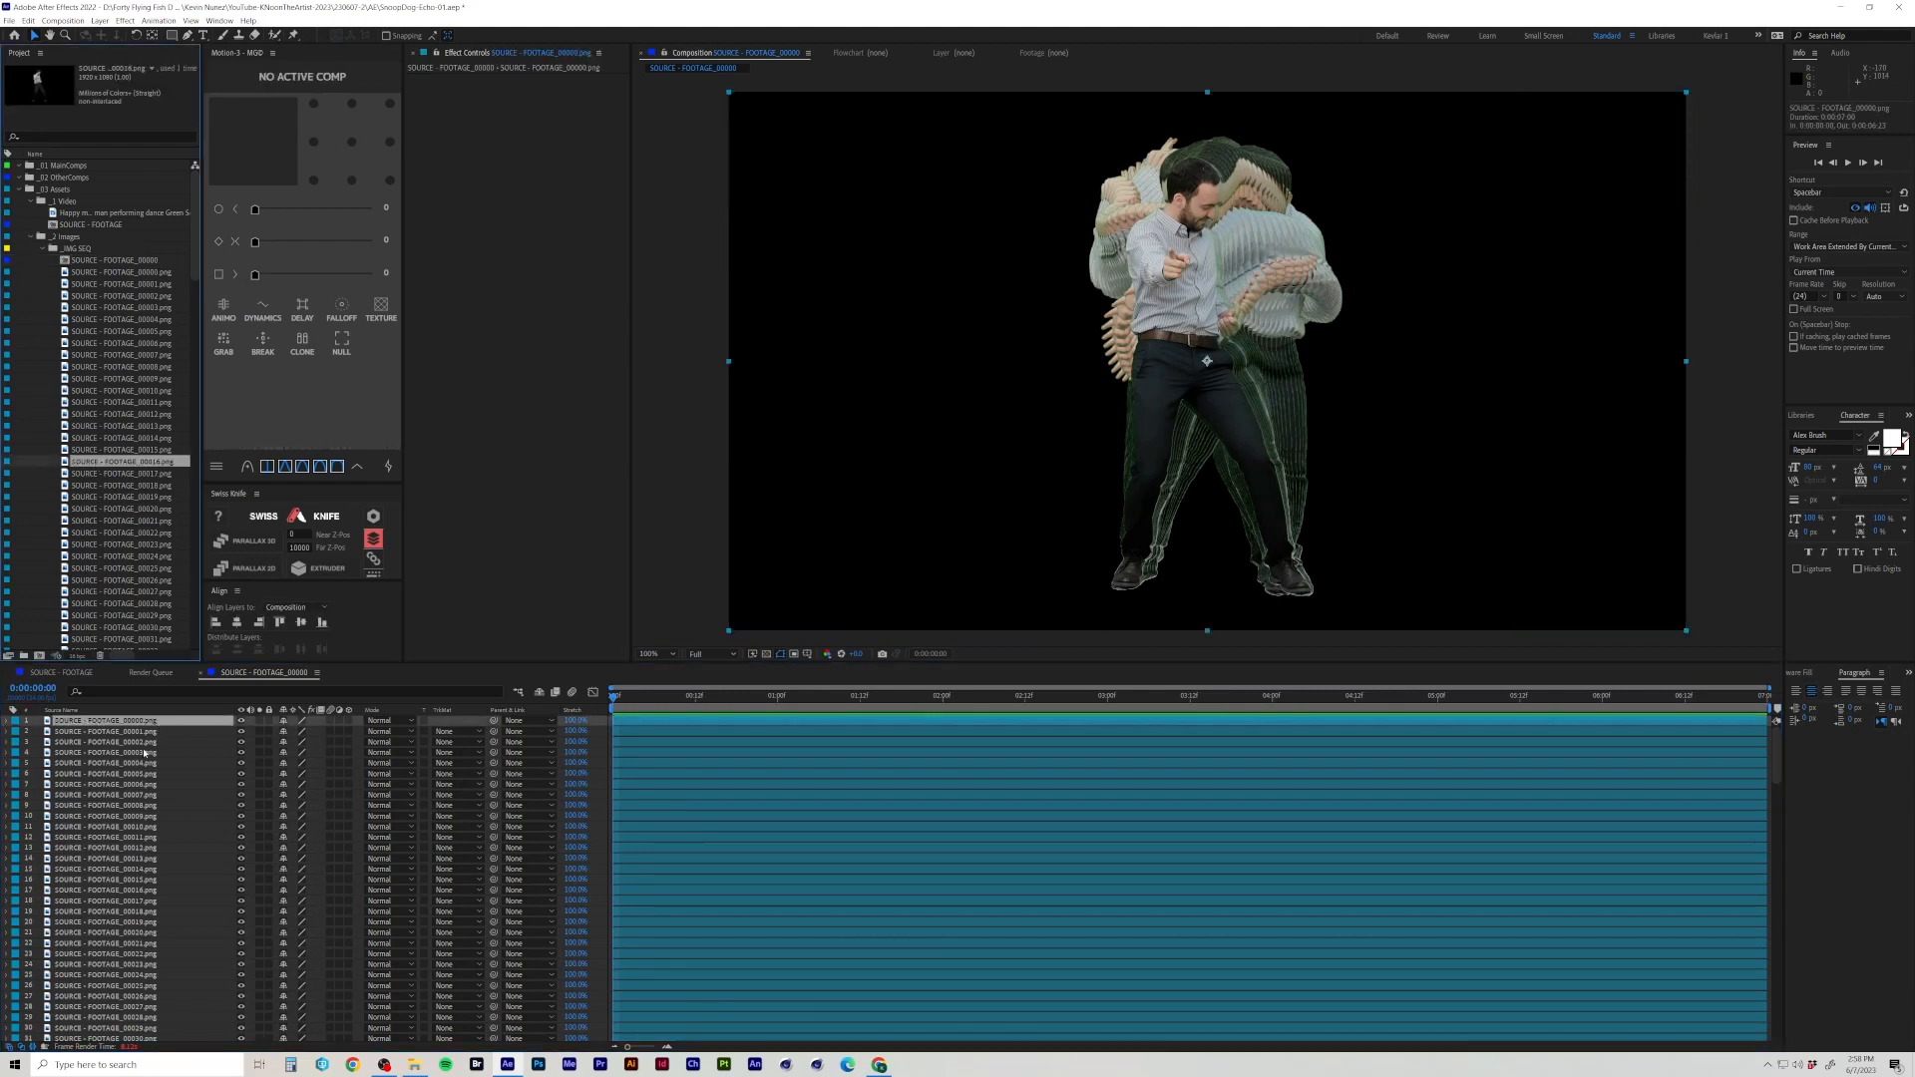
{"action": "left_click", "coordinate": [158, 732]}
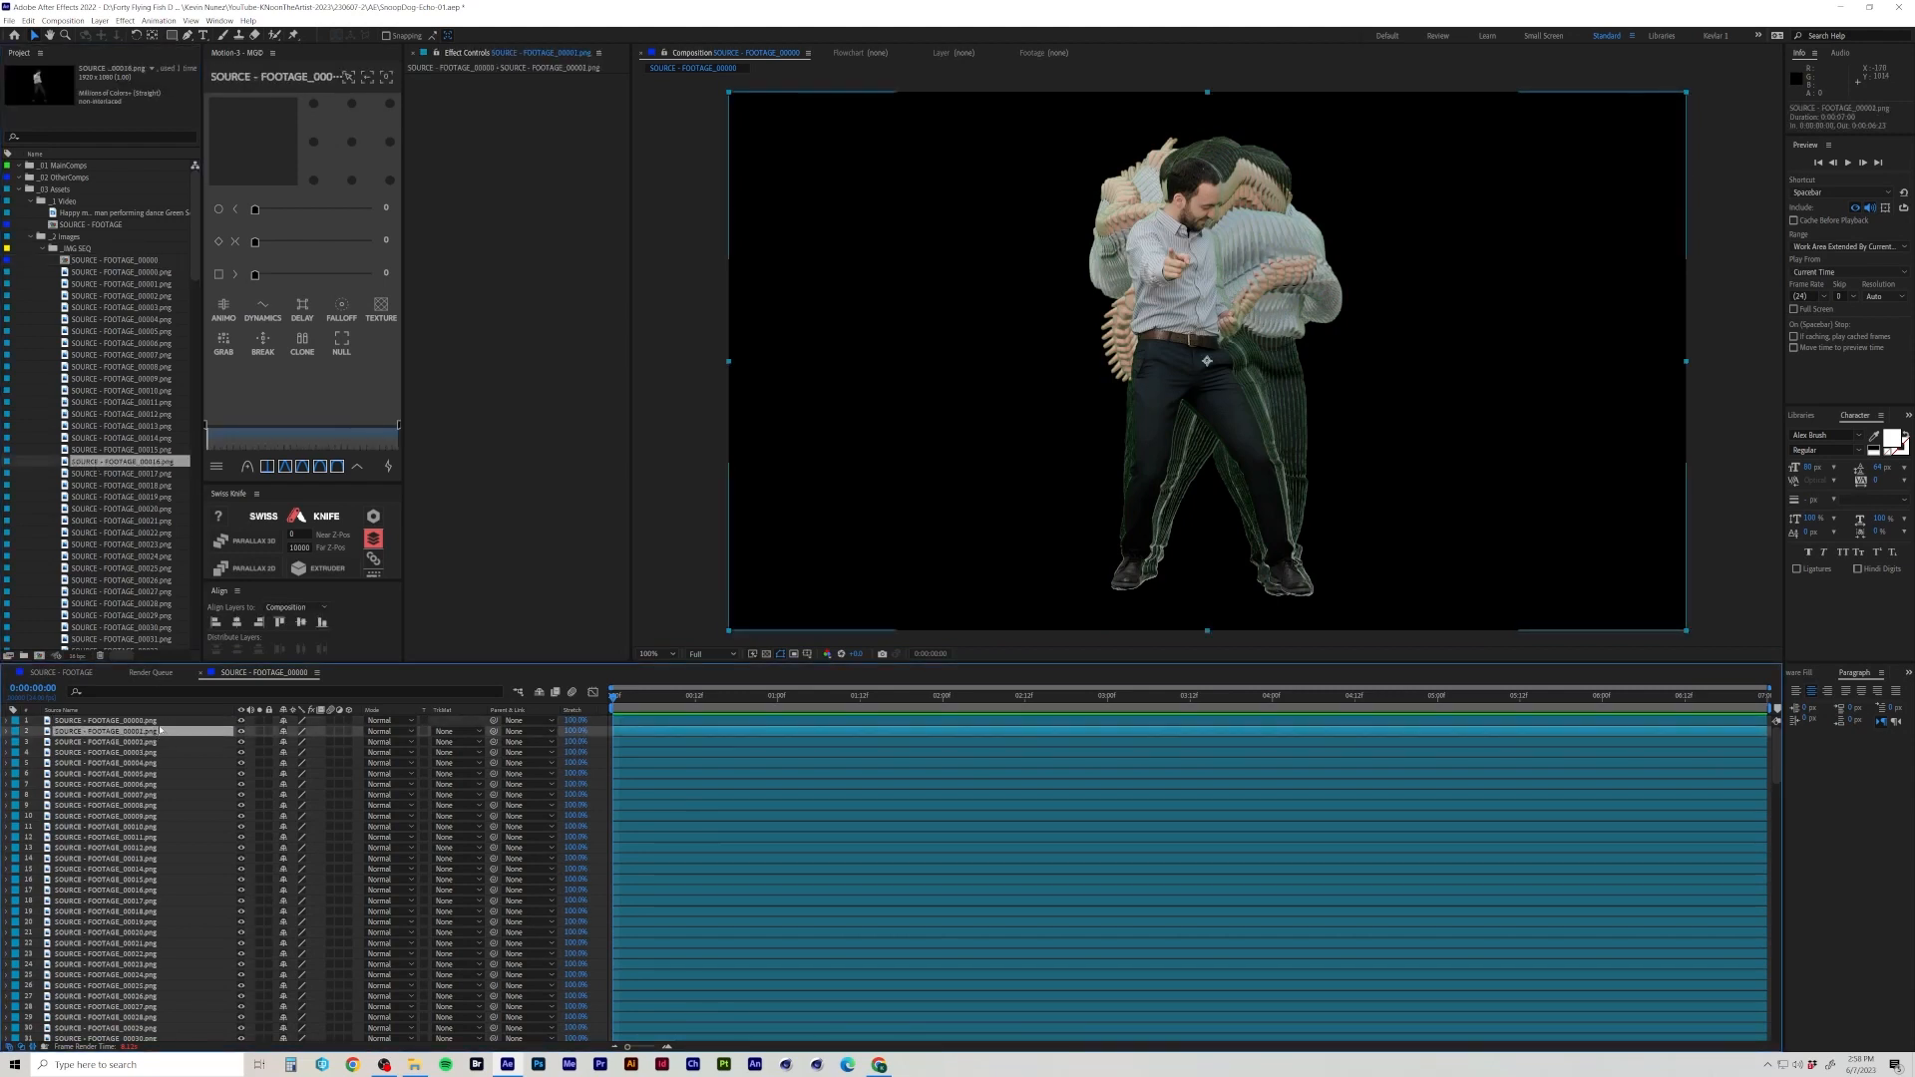
{"action": "left_click", "coordinate": [160, 721]}
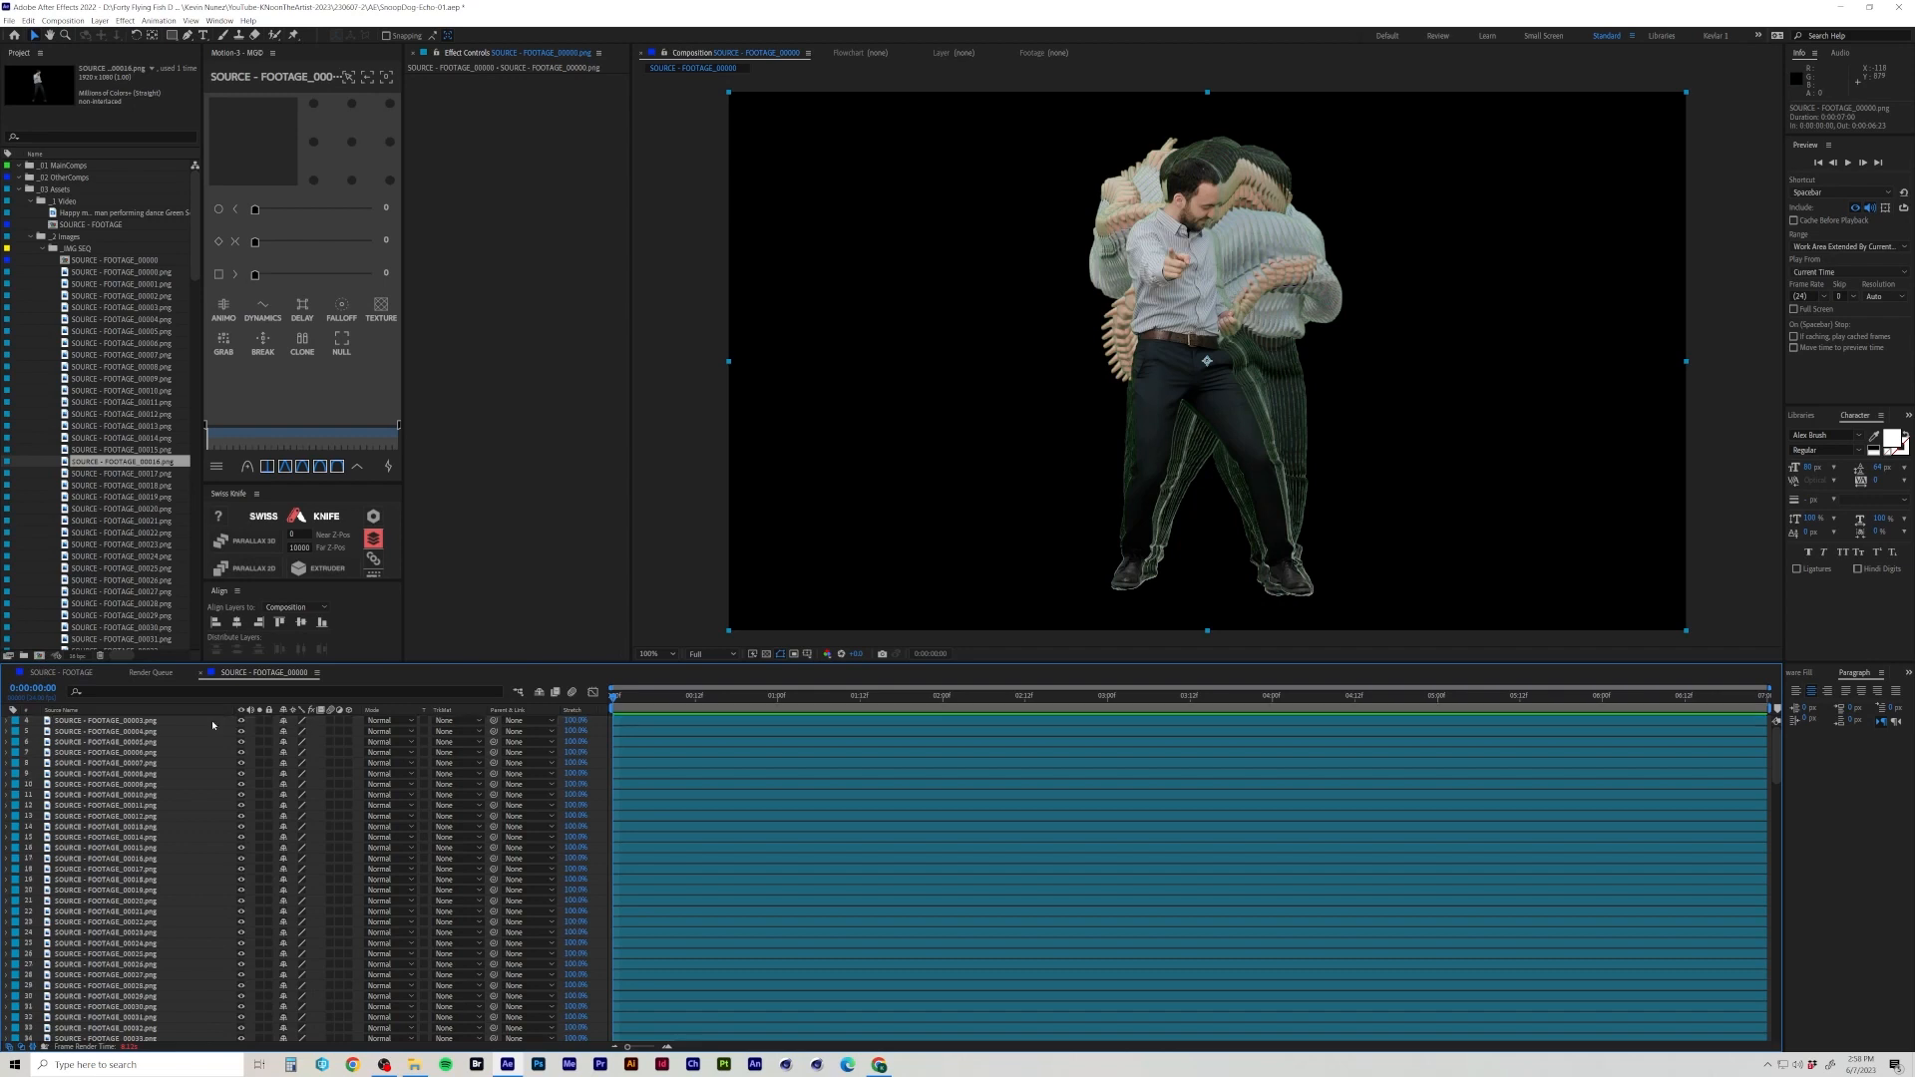
{"action": "scroll", "coordinate": [133, 957], "scroll_direction": "down", "scroll_amount": 20}
{"action": "scroll", "coordinate": [132, 958], "scroll_direction": "down", "scroll_amount": 3}
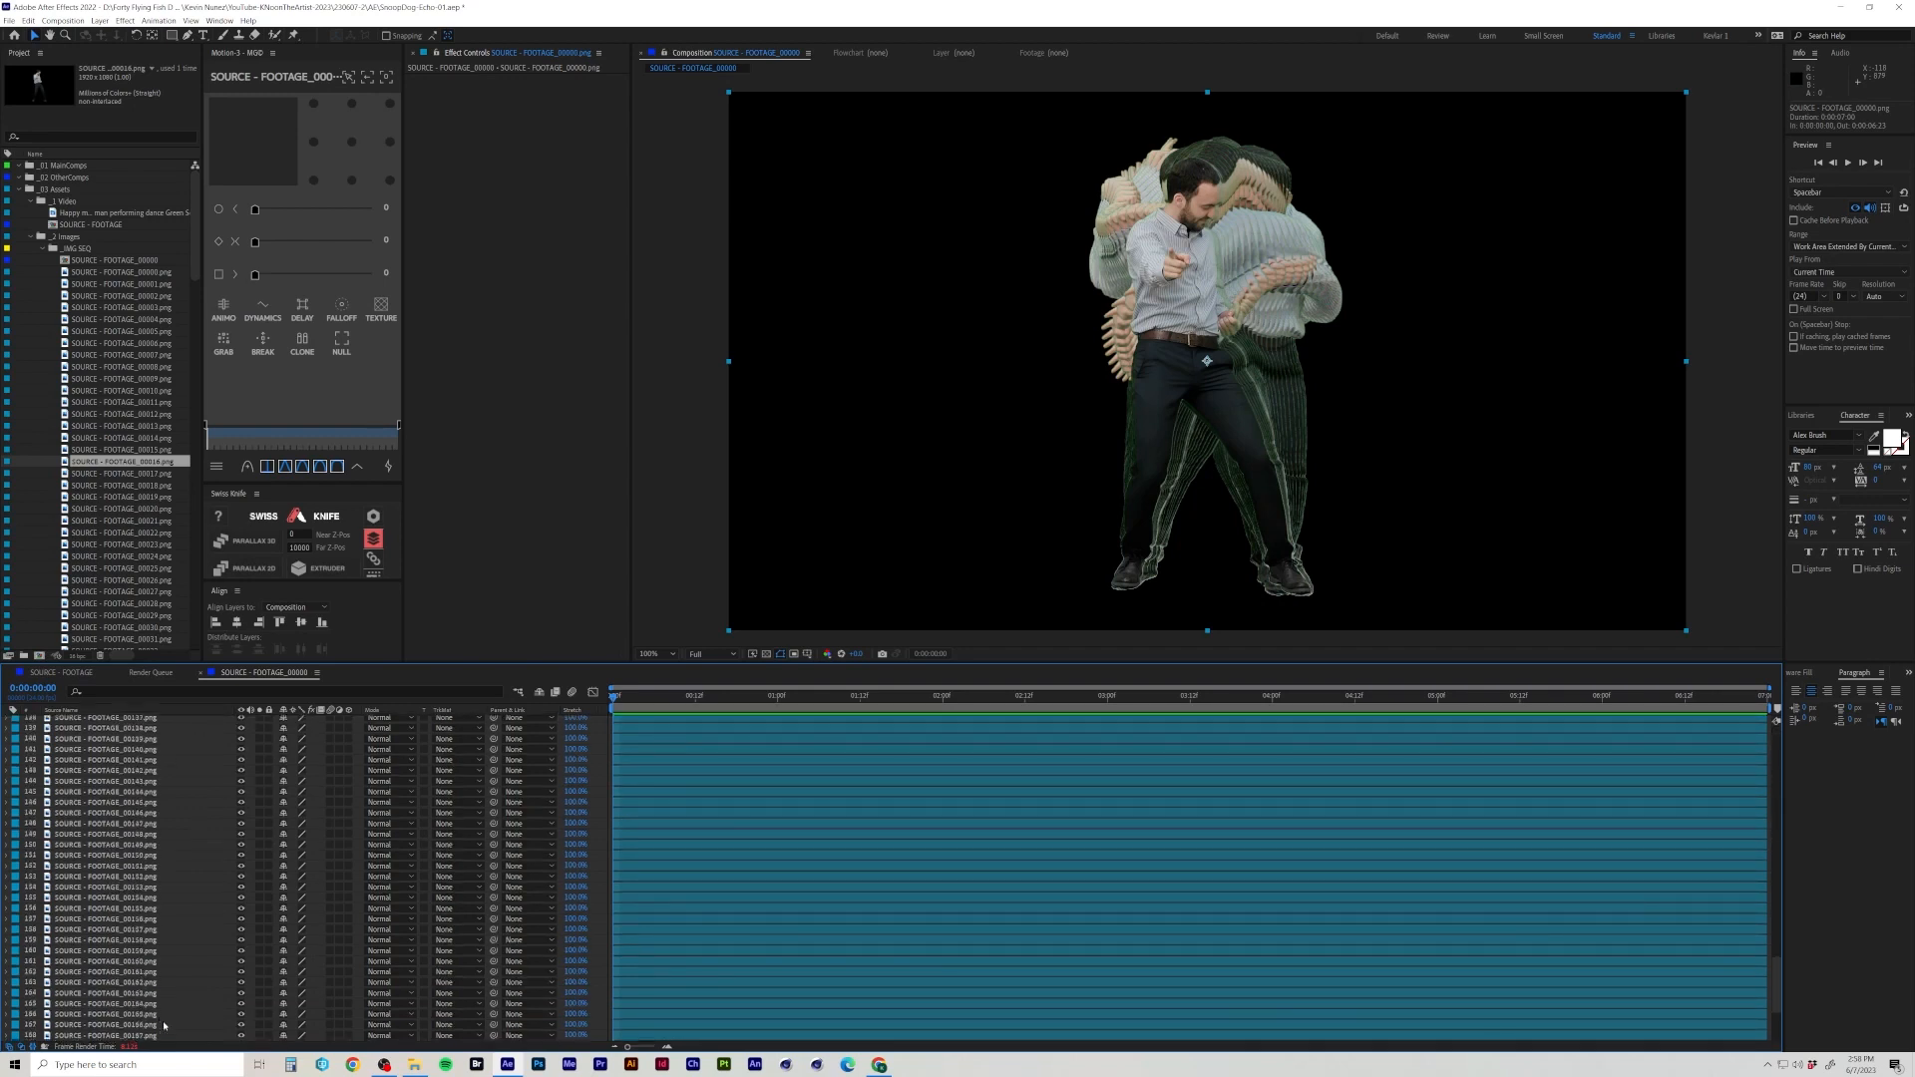
{"action": "left_click", "coordinate": [203, 1024], "text": "shift"}
{"action": "key", "text": "BackSpace"}
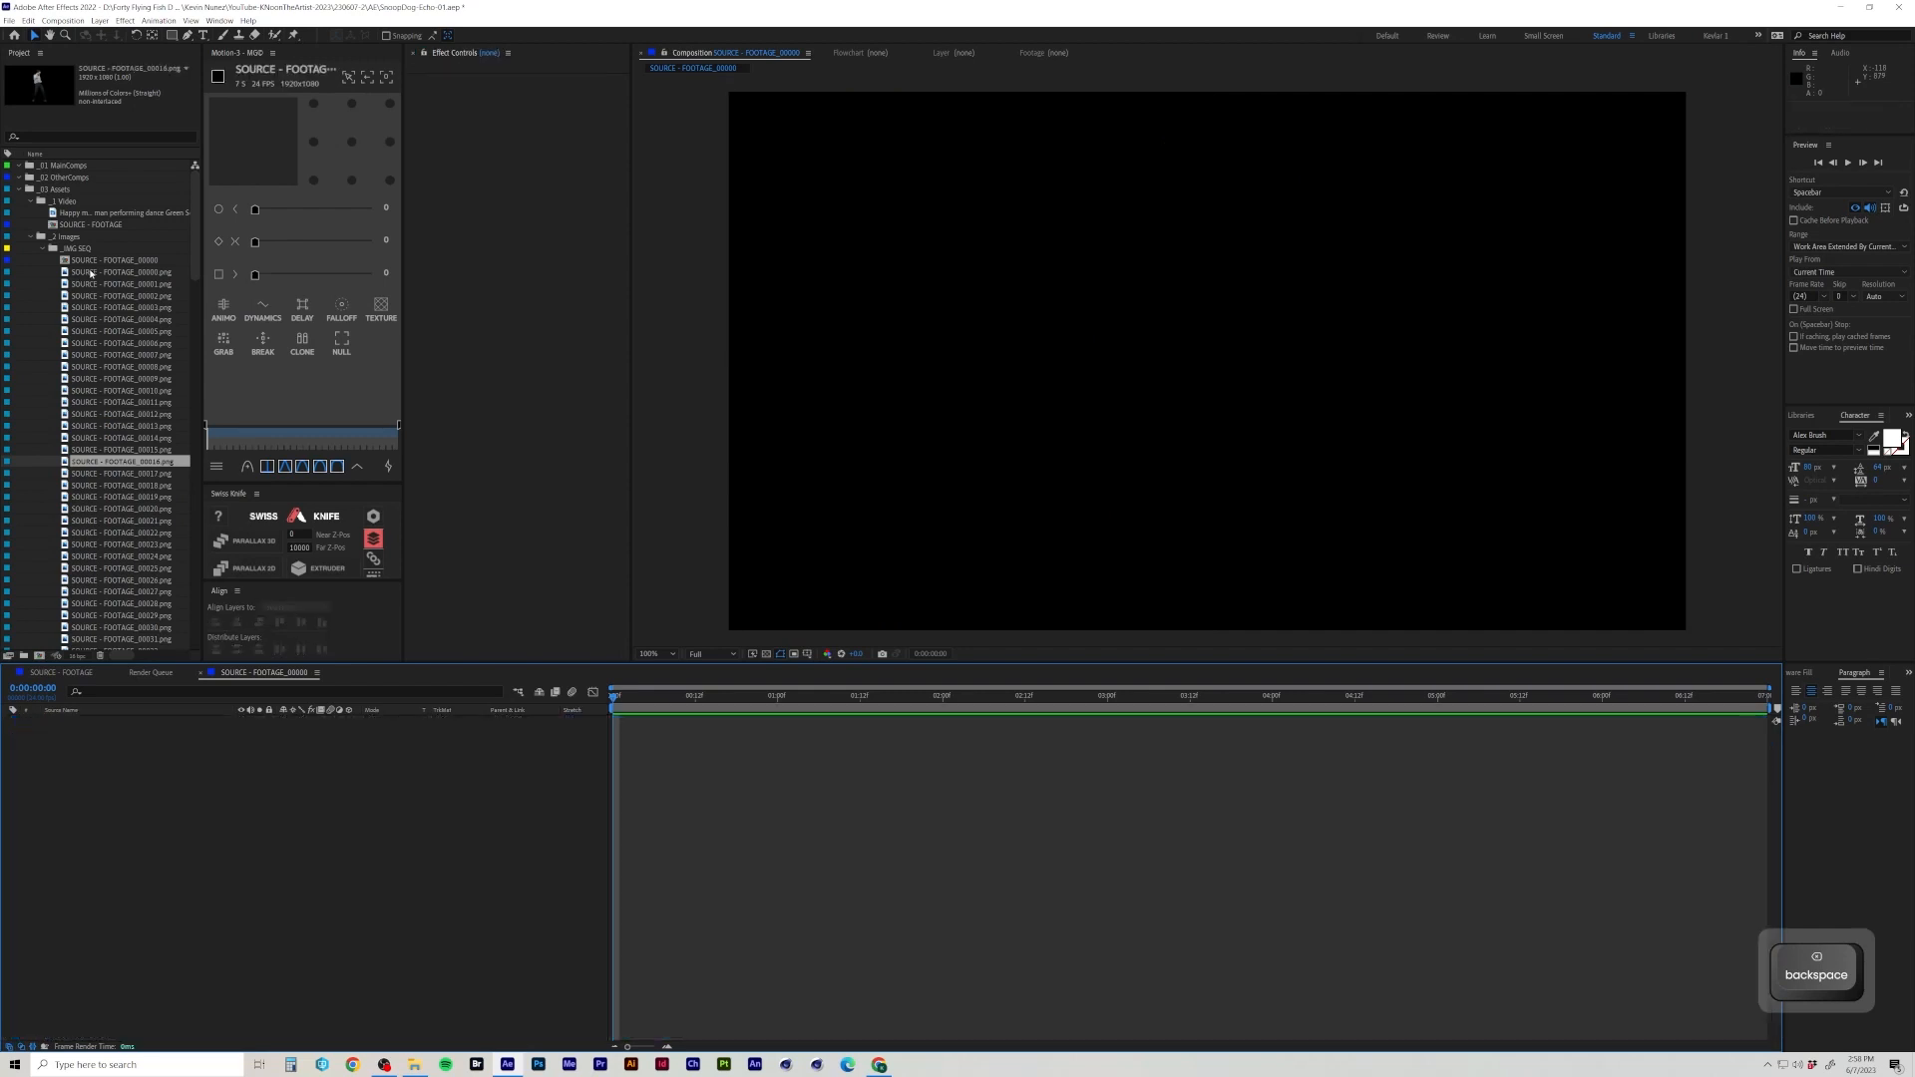
Add all the PNG frames to the empty composition in reverse order, with frame 00167 on top and 00000 at the bottom.
{"action": "left_click", "coordinate": [90, 272]}
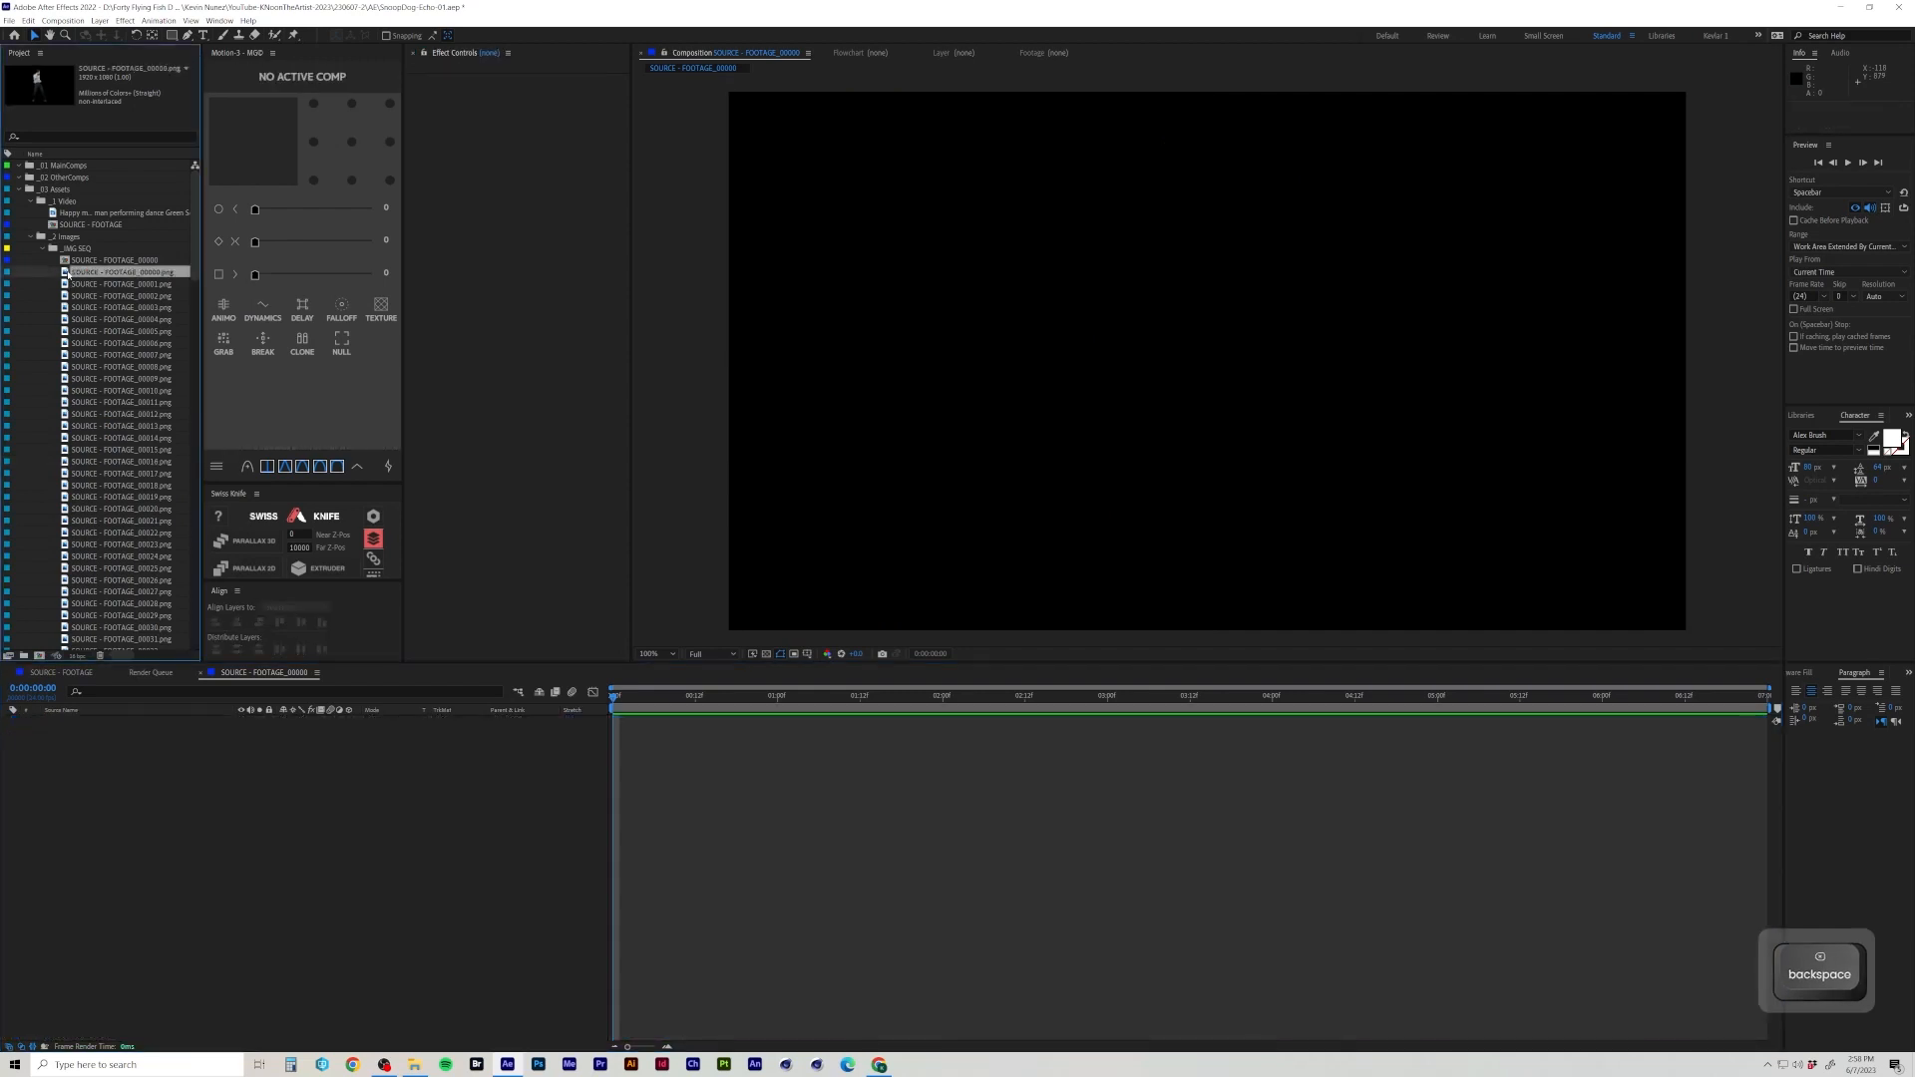
{"action": "scroll", "coordinate": [97, 395], "scroll_direction": "down", "scroll_amount": 20}
{"action": "scroll", "coordinate": [96, 395], "scroll_direction": "down", "scroll_amount": 14}
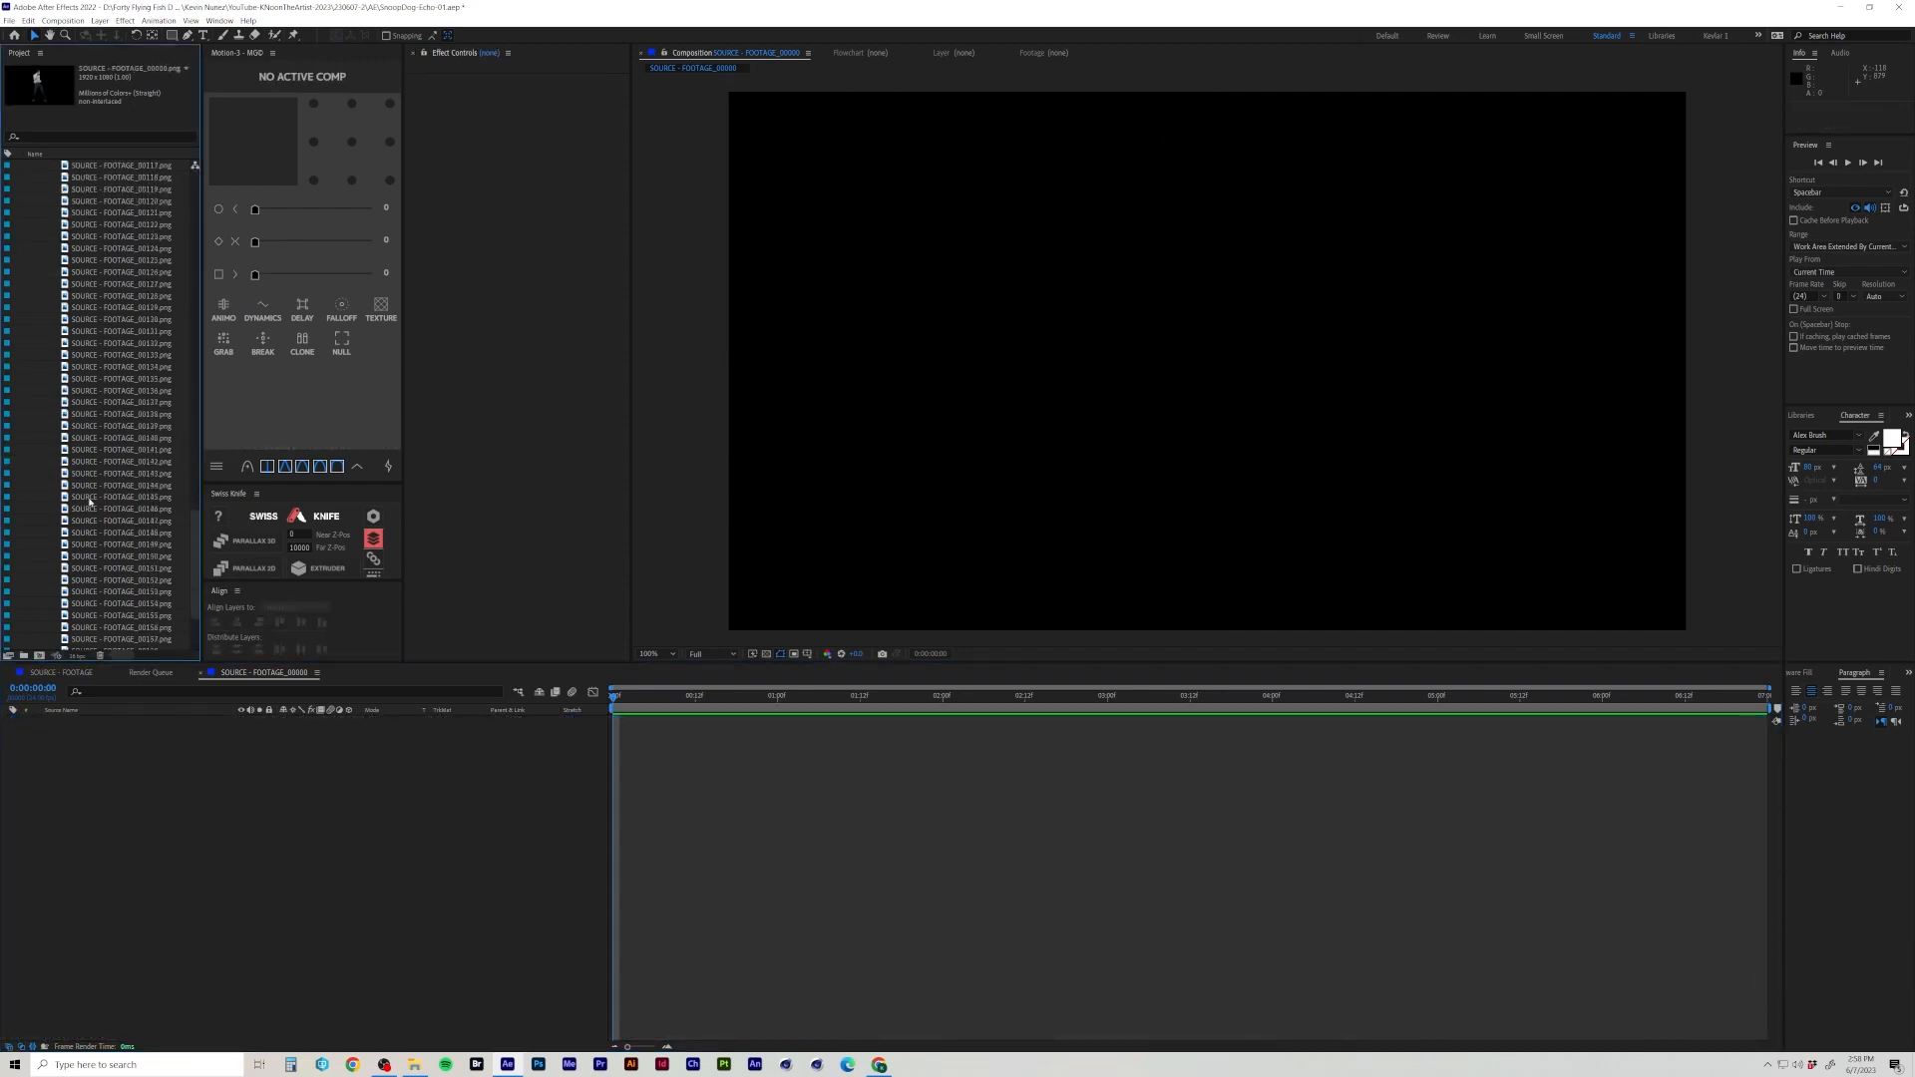
{"action": "left_click", "coordinate": [122, 577], "text": "shift"}
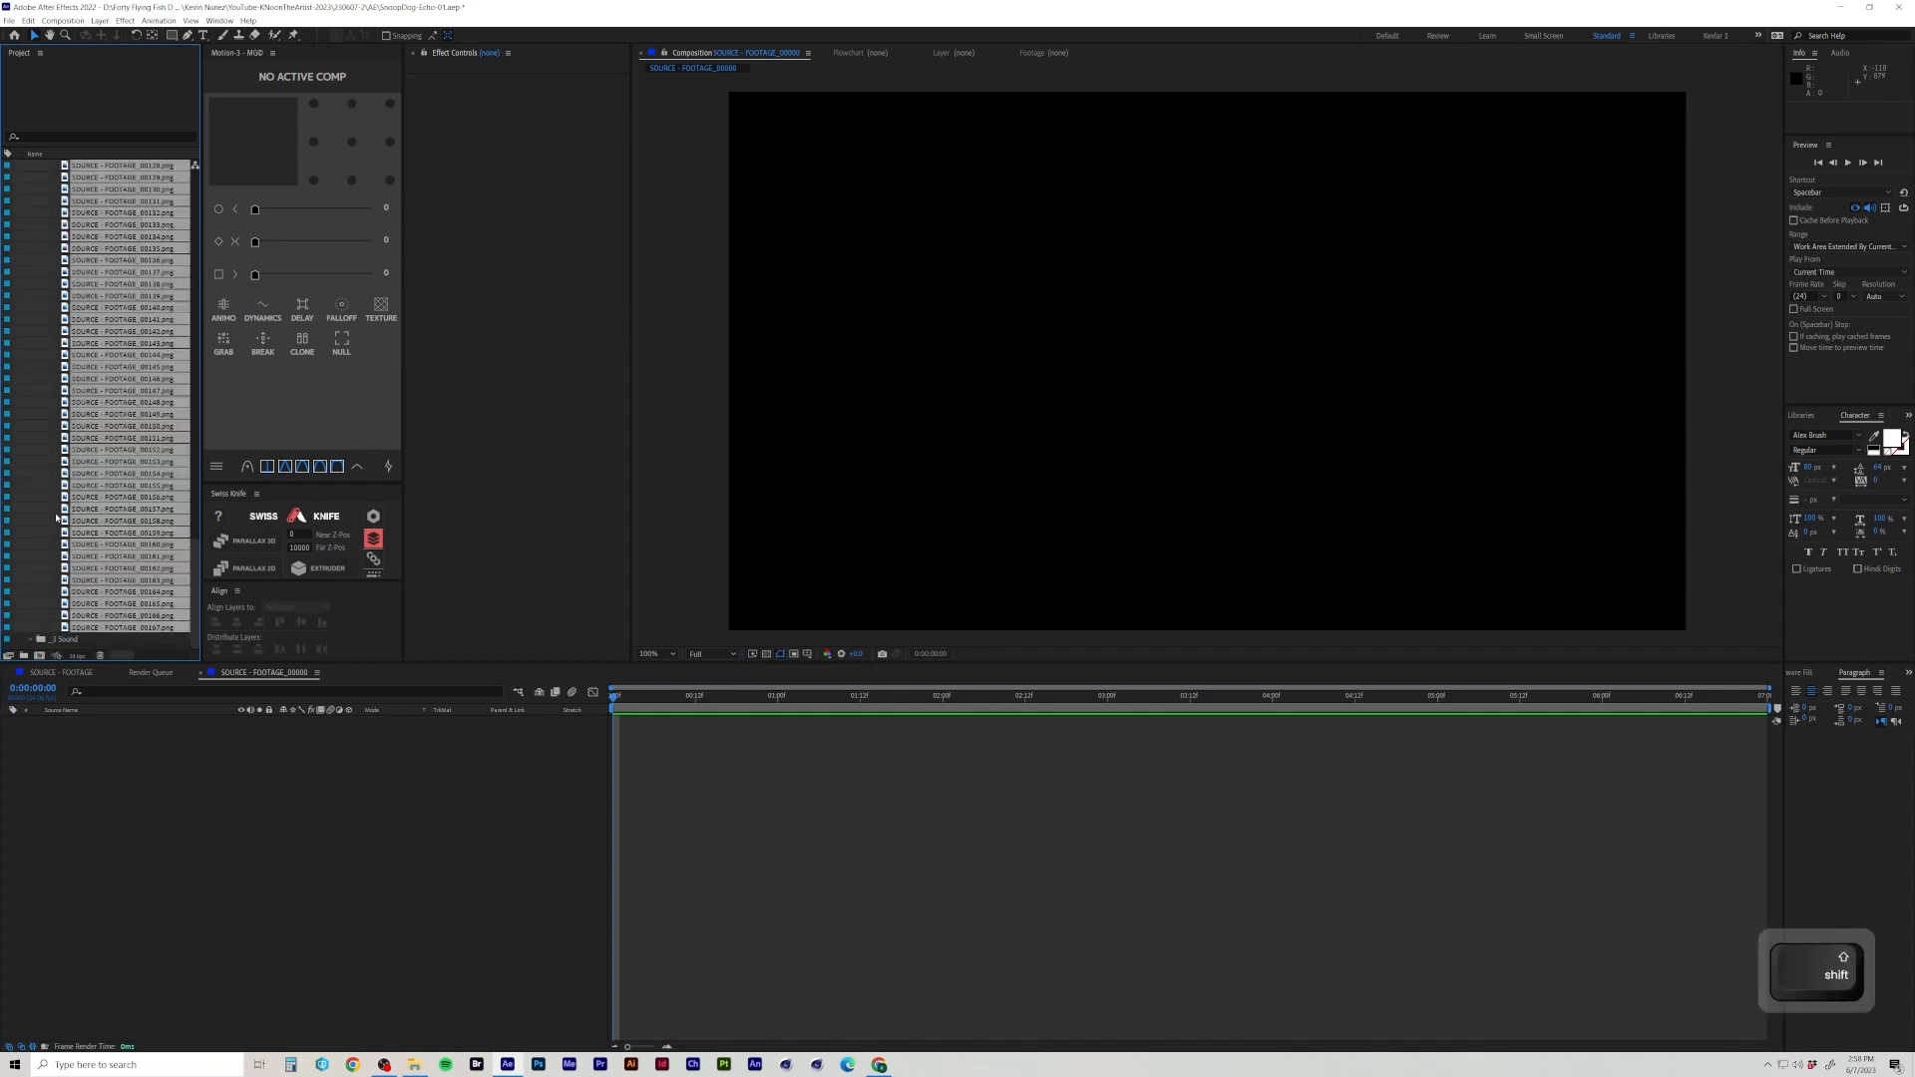
{"action": "scroll", "coordinate": [140, 404], "scroll_direction": "up", "scroll_amount": 20}
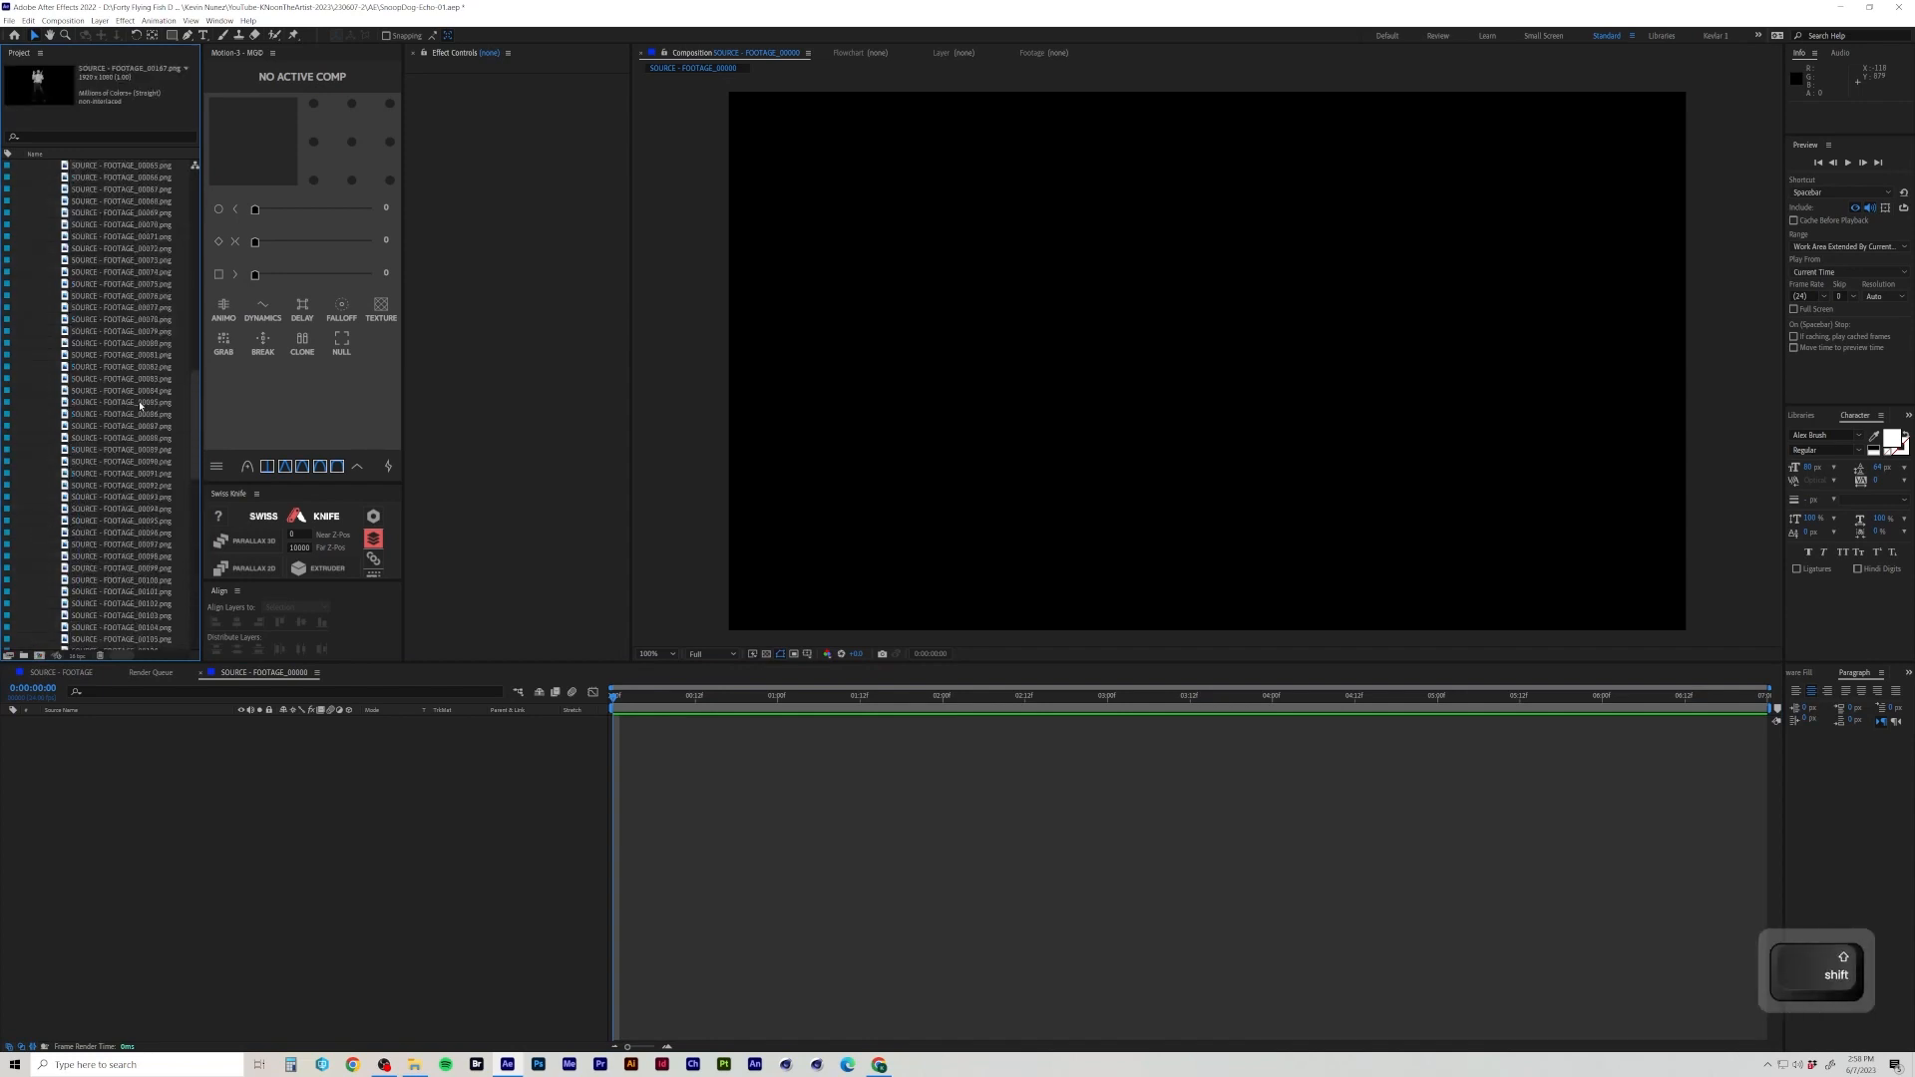
{"action": "scroll", "coordinate": [139, 404], "scroll_direction": "up", "scroll_amount": 20}
{"action": "left_click", "coordinate": [129, 271], "text": "shift"}
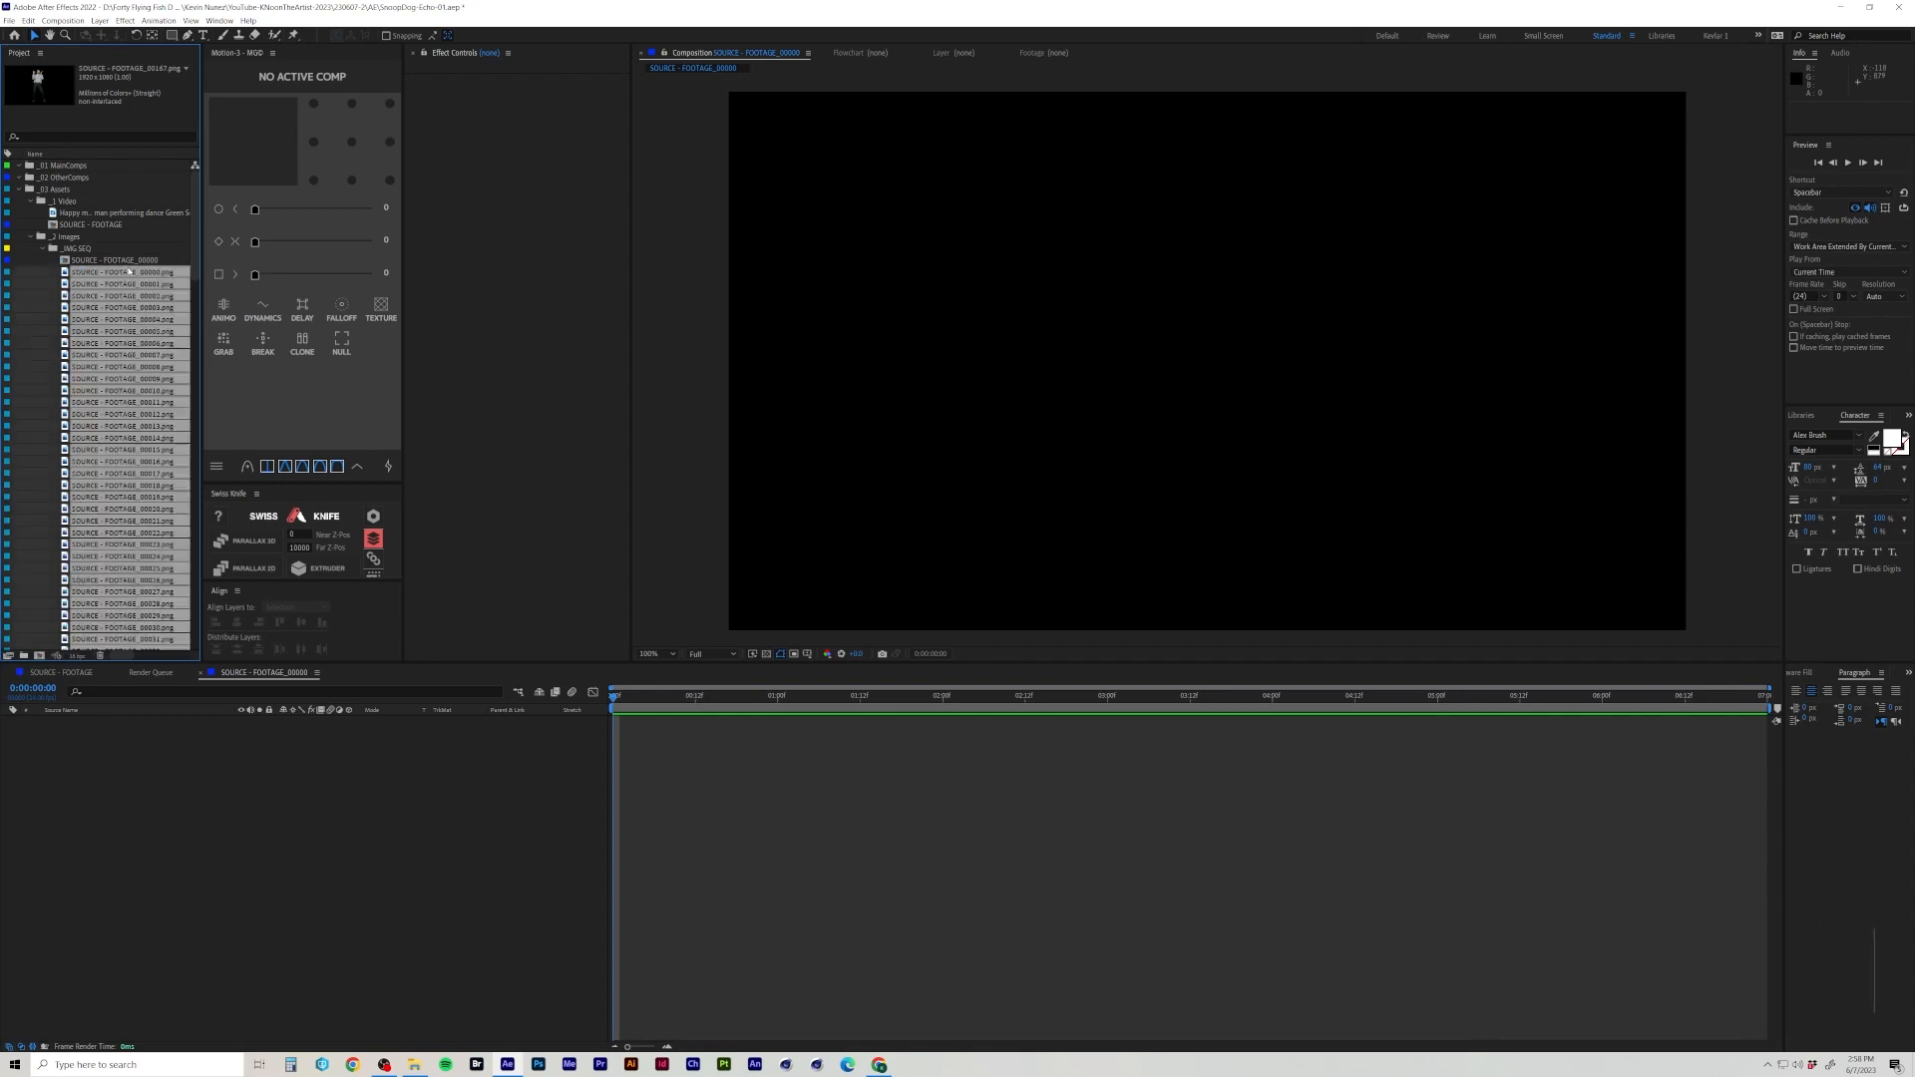
{"action": "left_click_drag", "start_coordinate": [115, 379], "coordinate": [197, 798]}
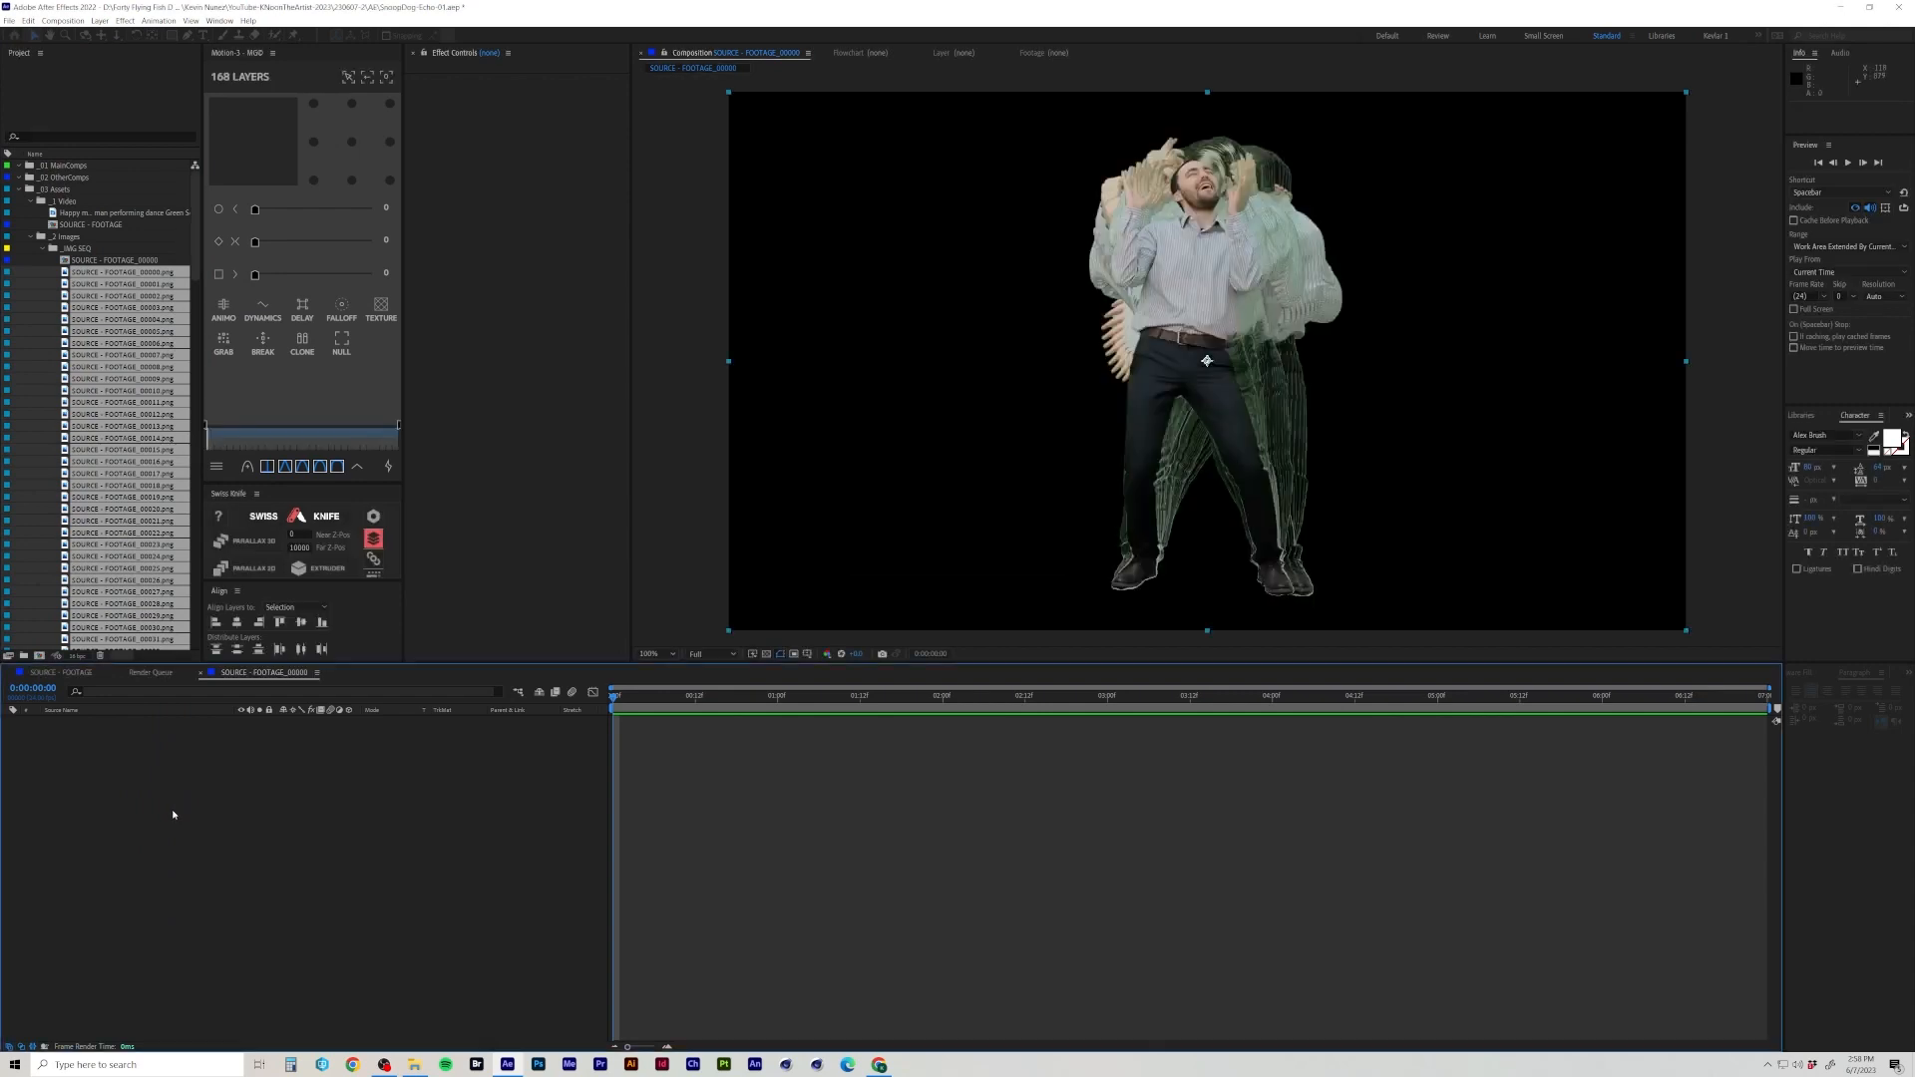
{"action": "key", "text": "ctrl+shift+a"}
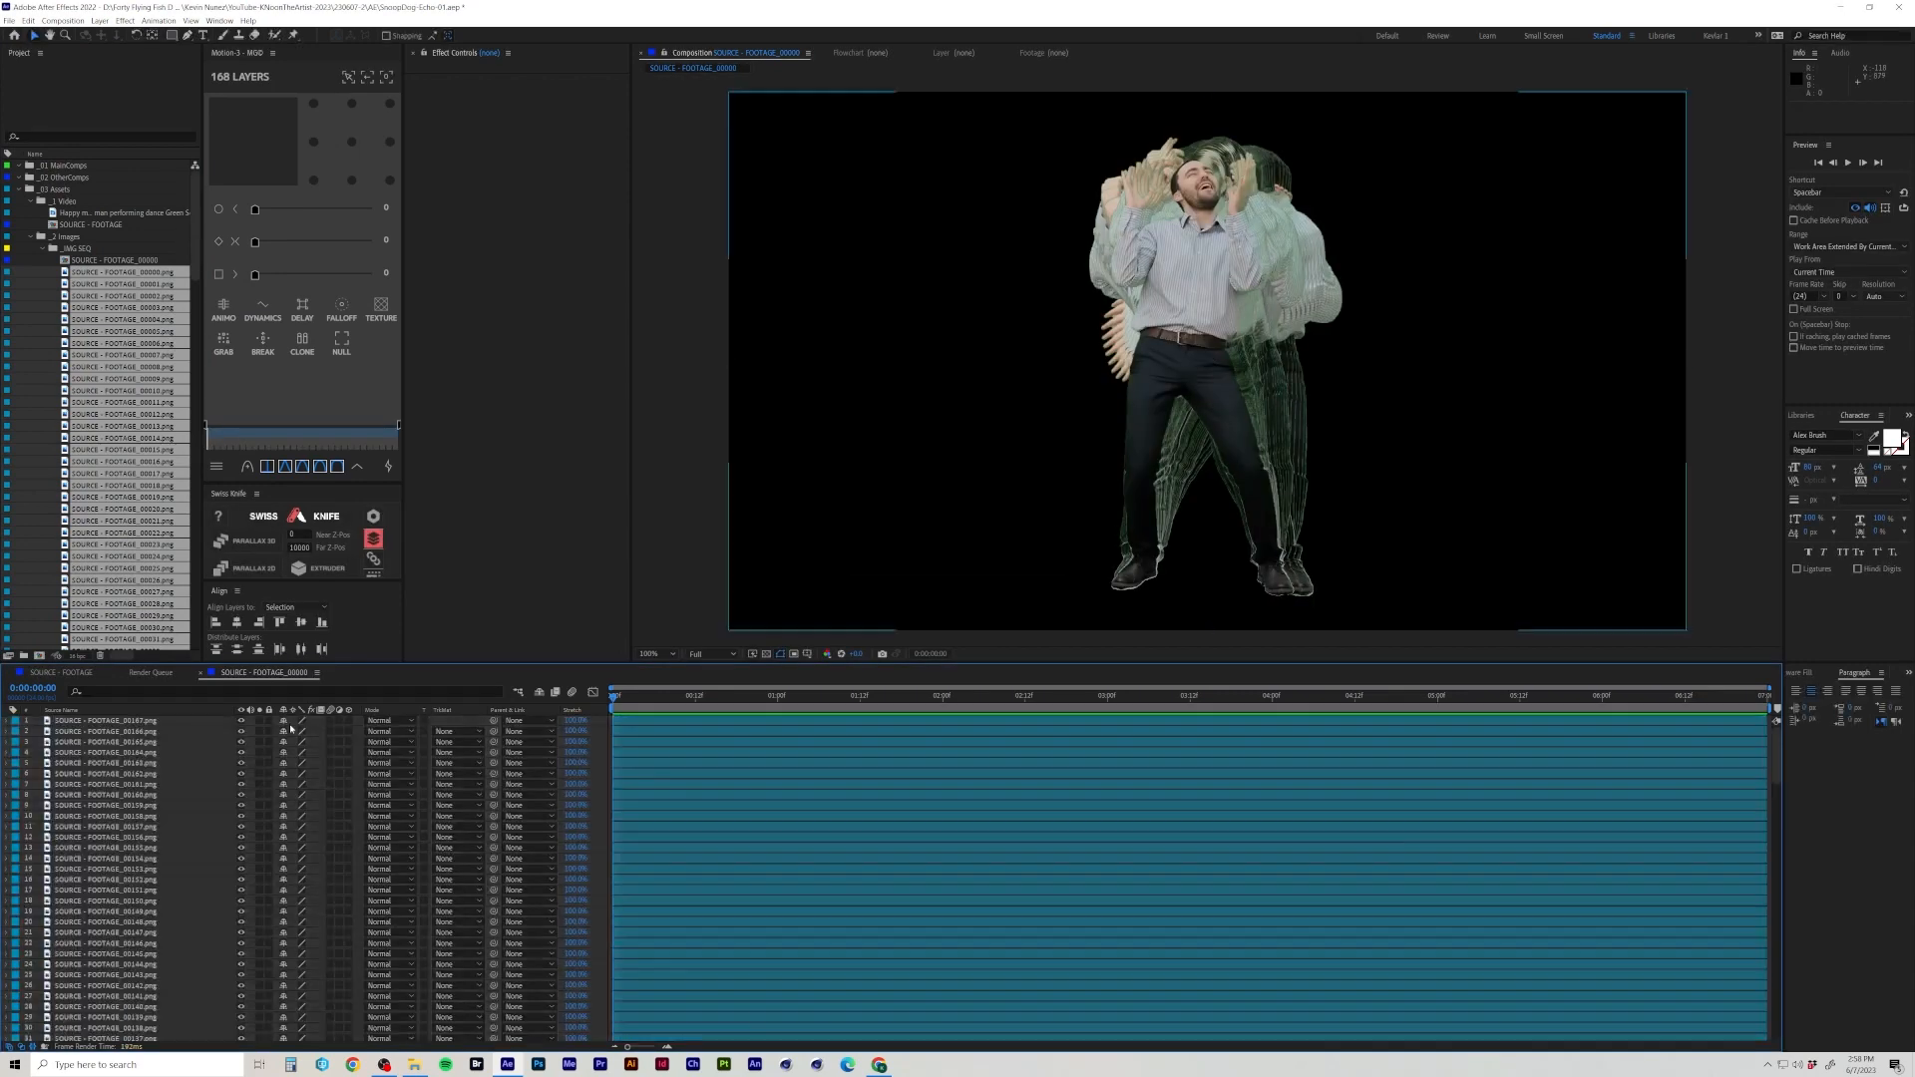
Solo the bottom layer SOURCE - FOOTAGE_00000.png and set the current time to the composition's start.
{"action": "left_click", "coordinate": [159, 722]}
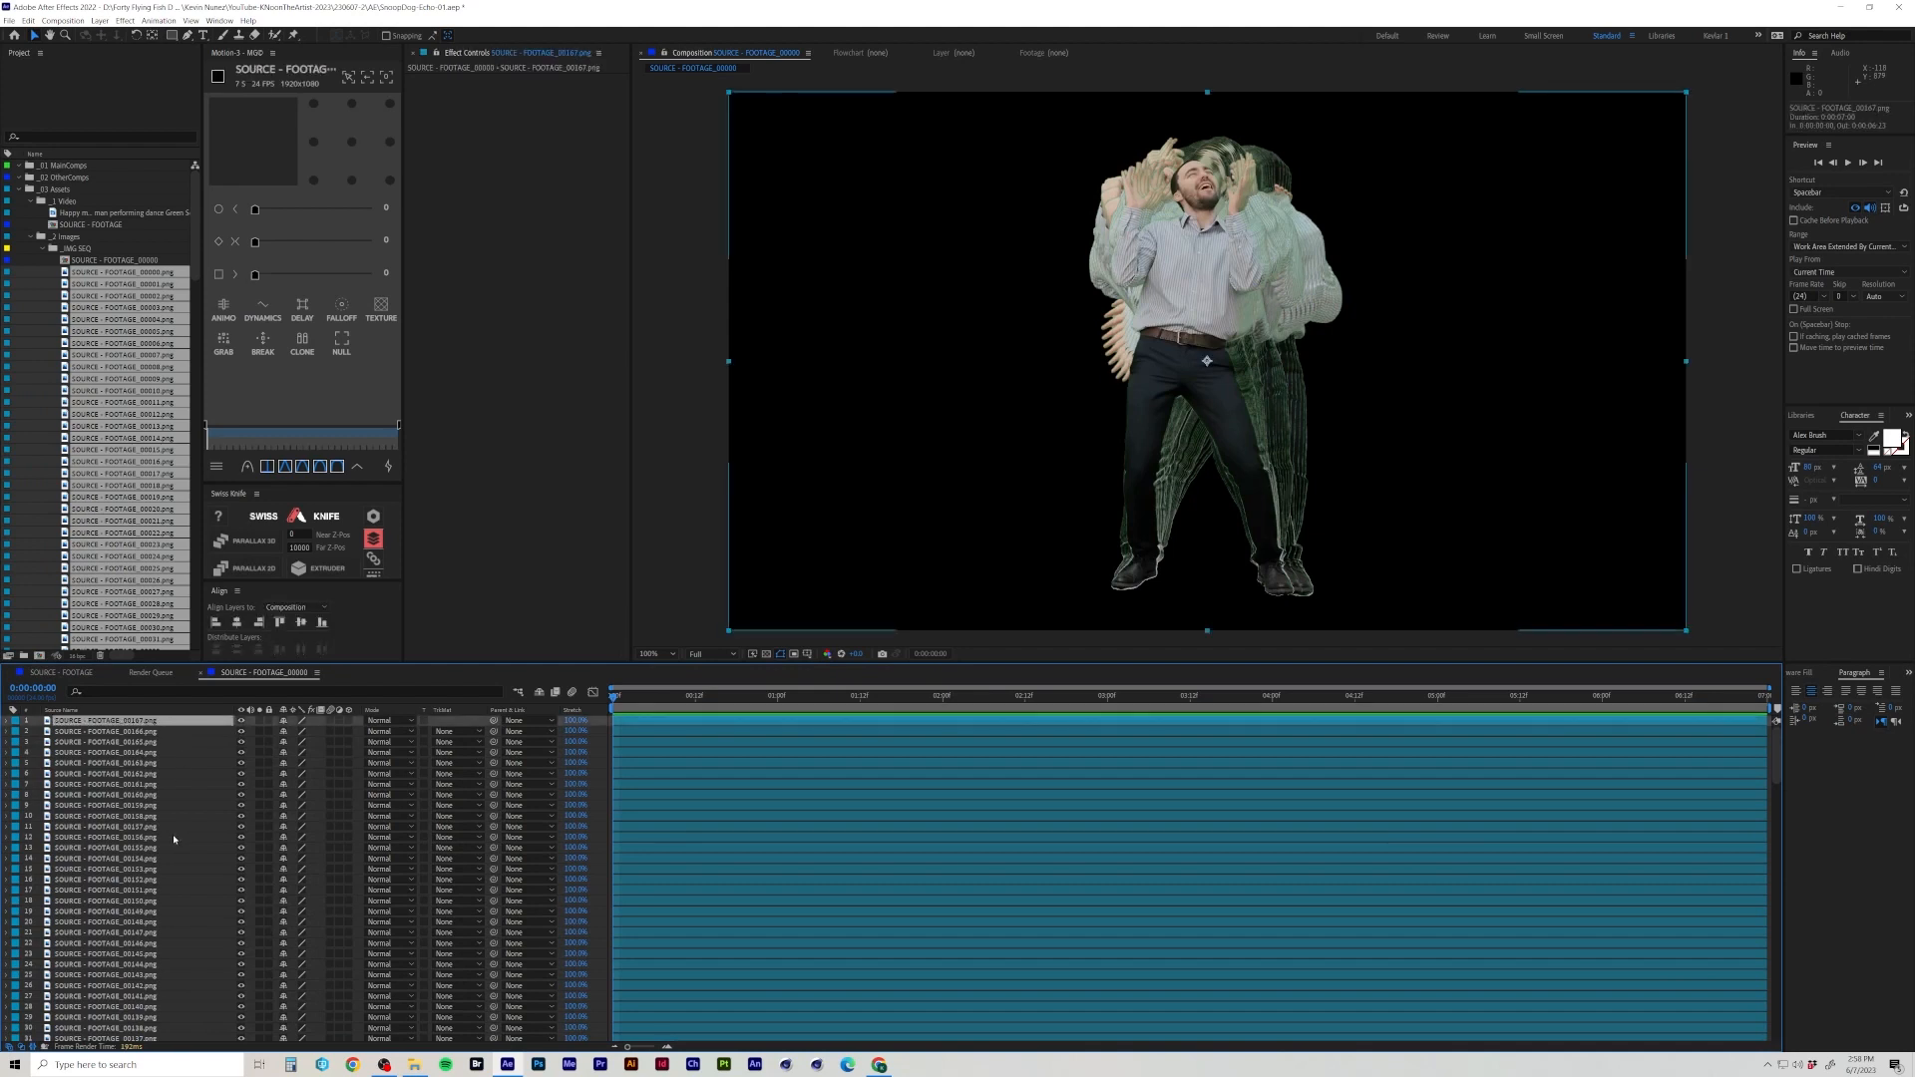
{"action": "scroll", "coordinate": [171, 834], "scroll_direction": "down", "scroll_amount": 10}
{"action": "scroll", "coordinate": [161, 858], "scroll_direction": "down", "scroll_amount": 15}
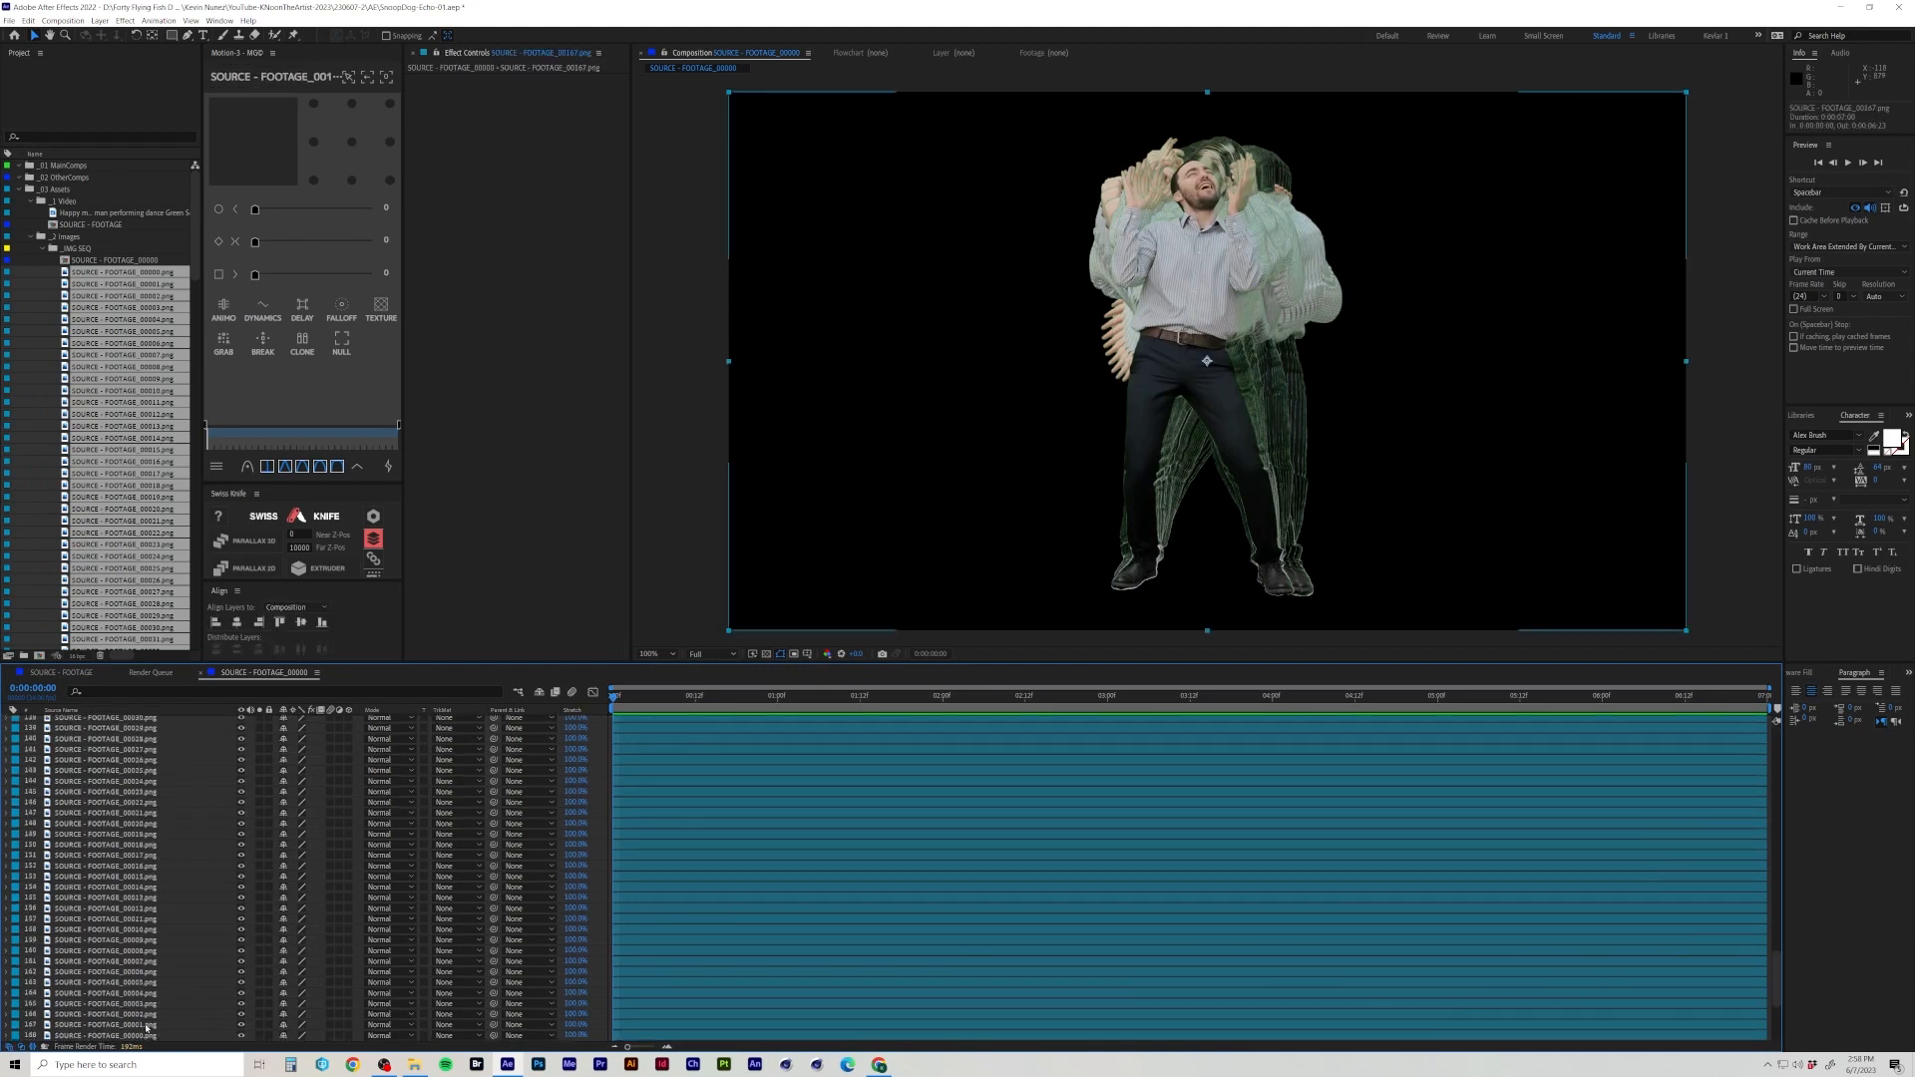
{"action": "left_click", "coordinate": [150, 1037]}
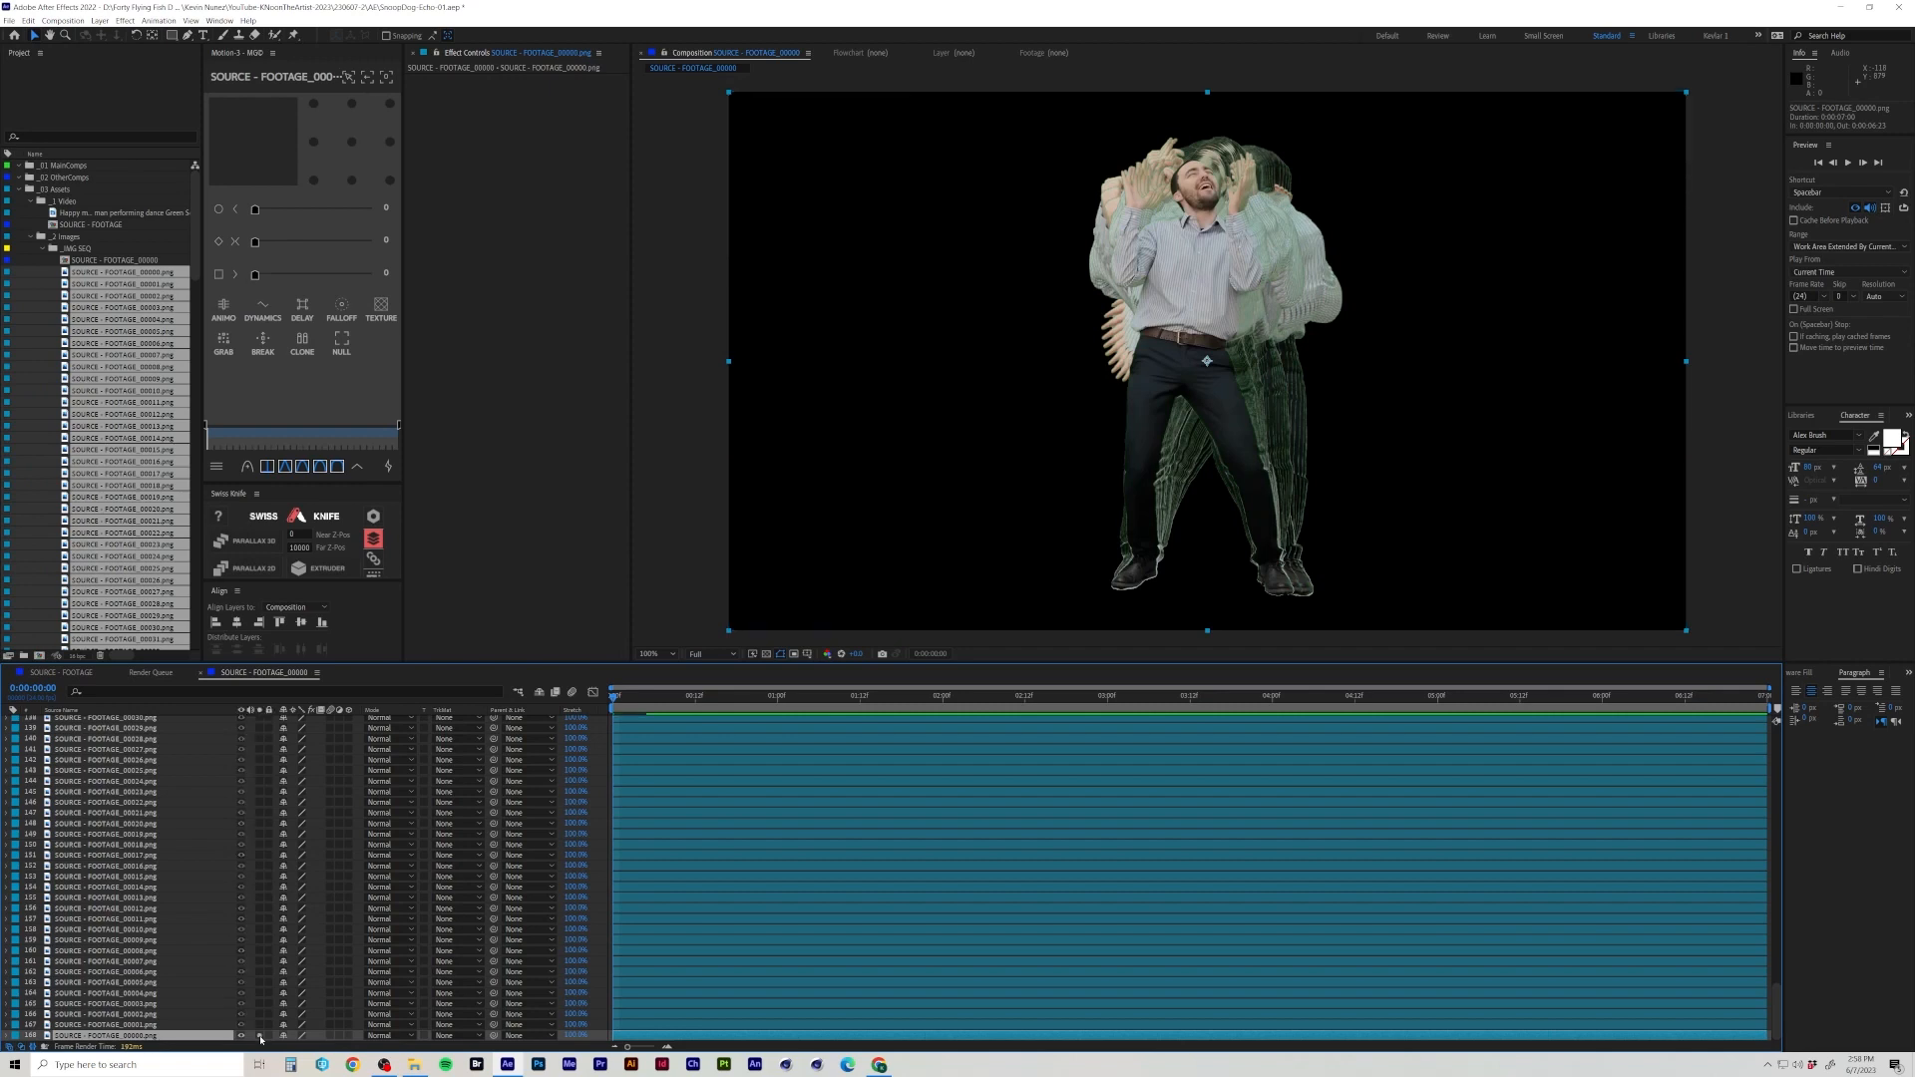
{"action": "left_click", "coordinate": [259, 1037]}
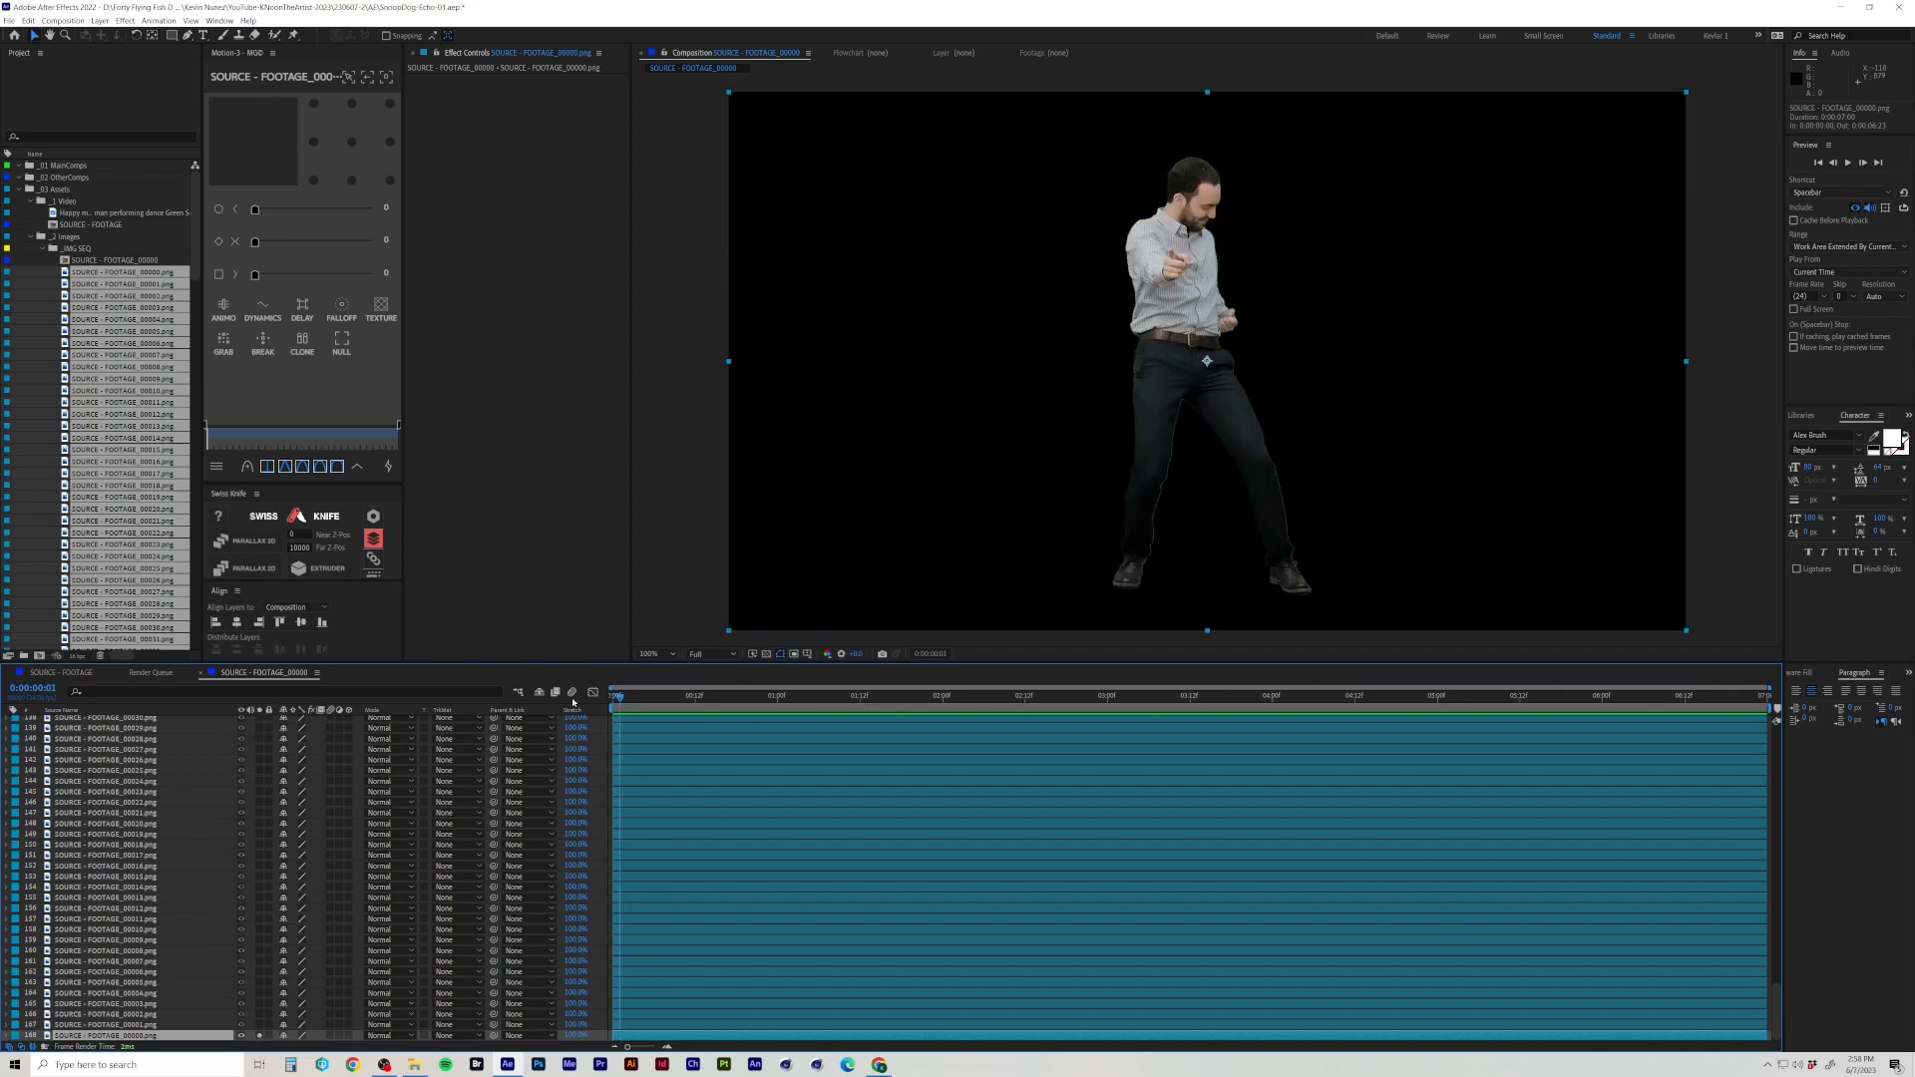
{"action": "key", "text": "Home"}
Switch to the browser and examine the color echo shots in the Snoop Dogg - Sensual Seduction music video.
{"action": "key", "text": "alt+Tab"}
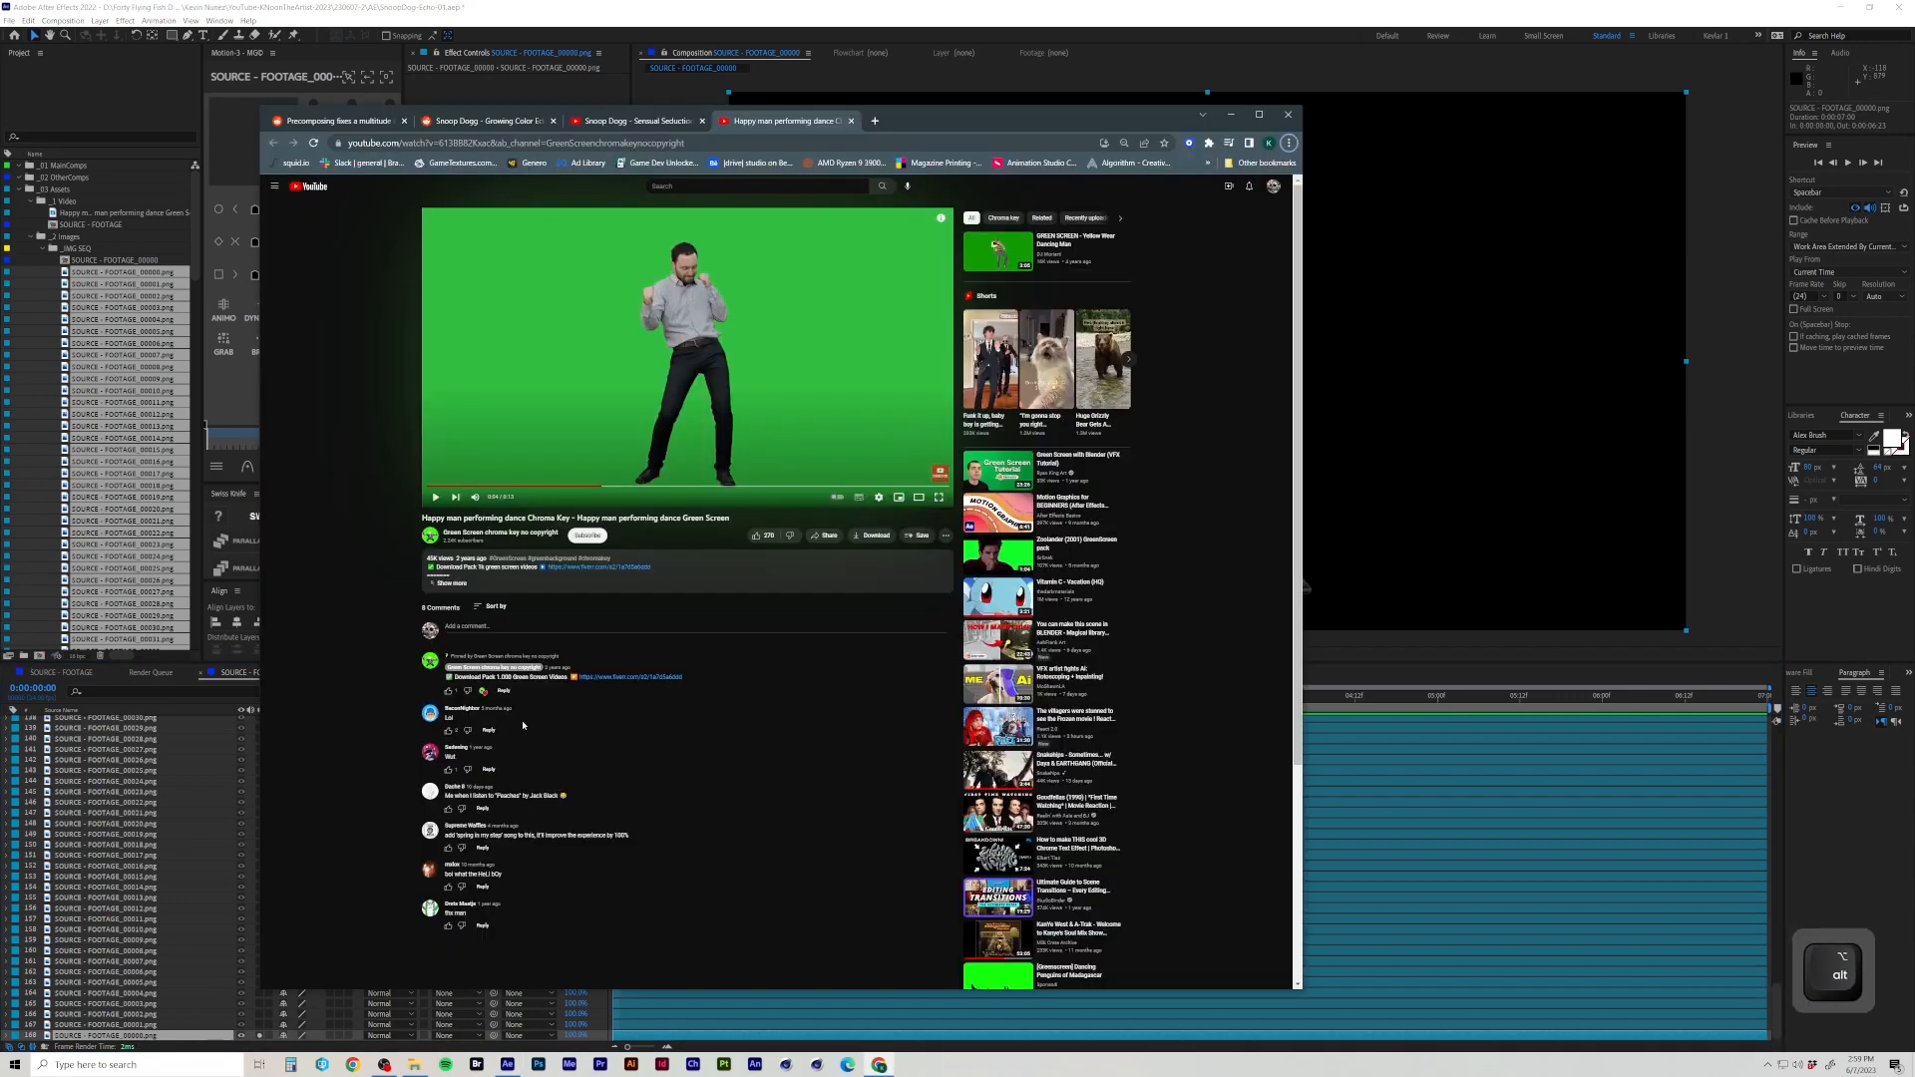
{"action": "left_click", "coordinate": [575, 127]}
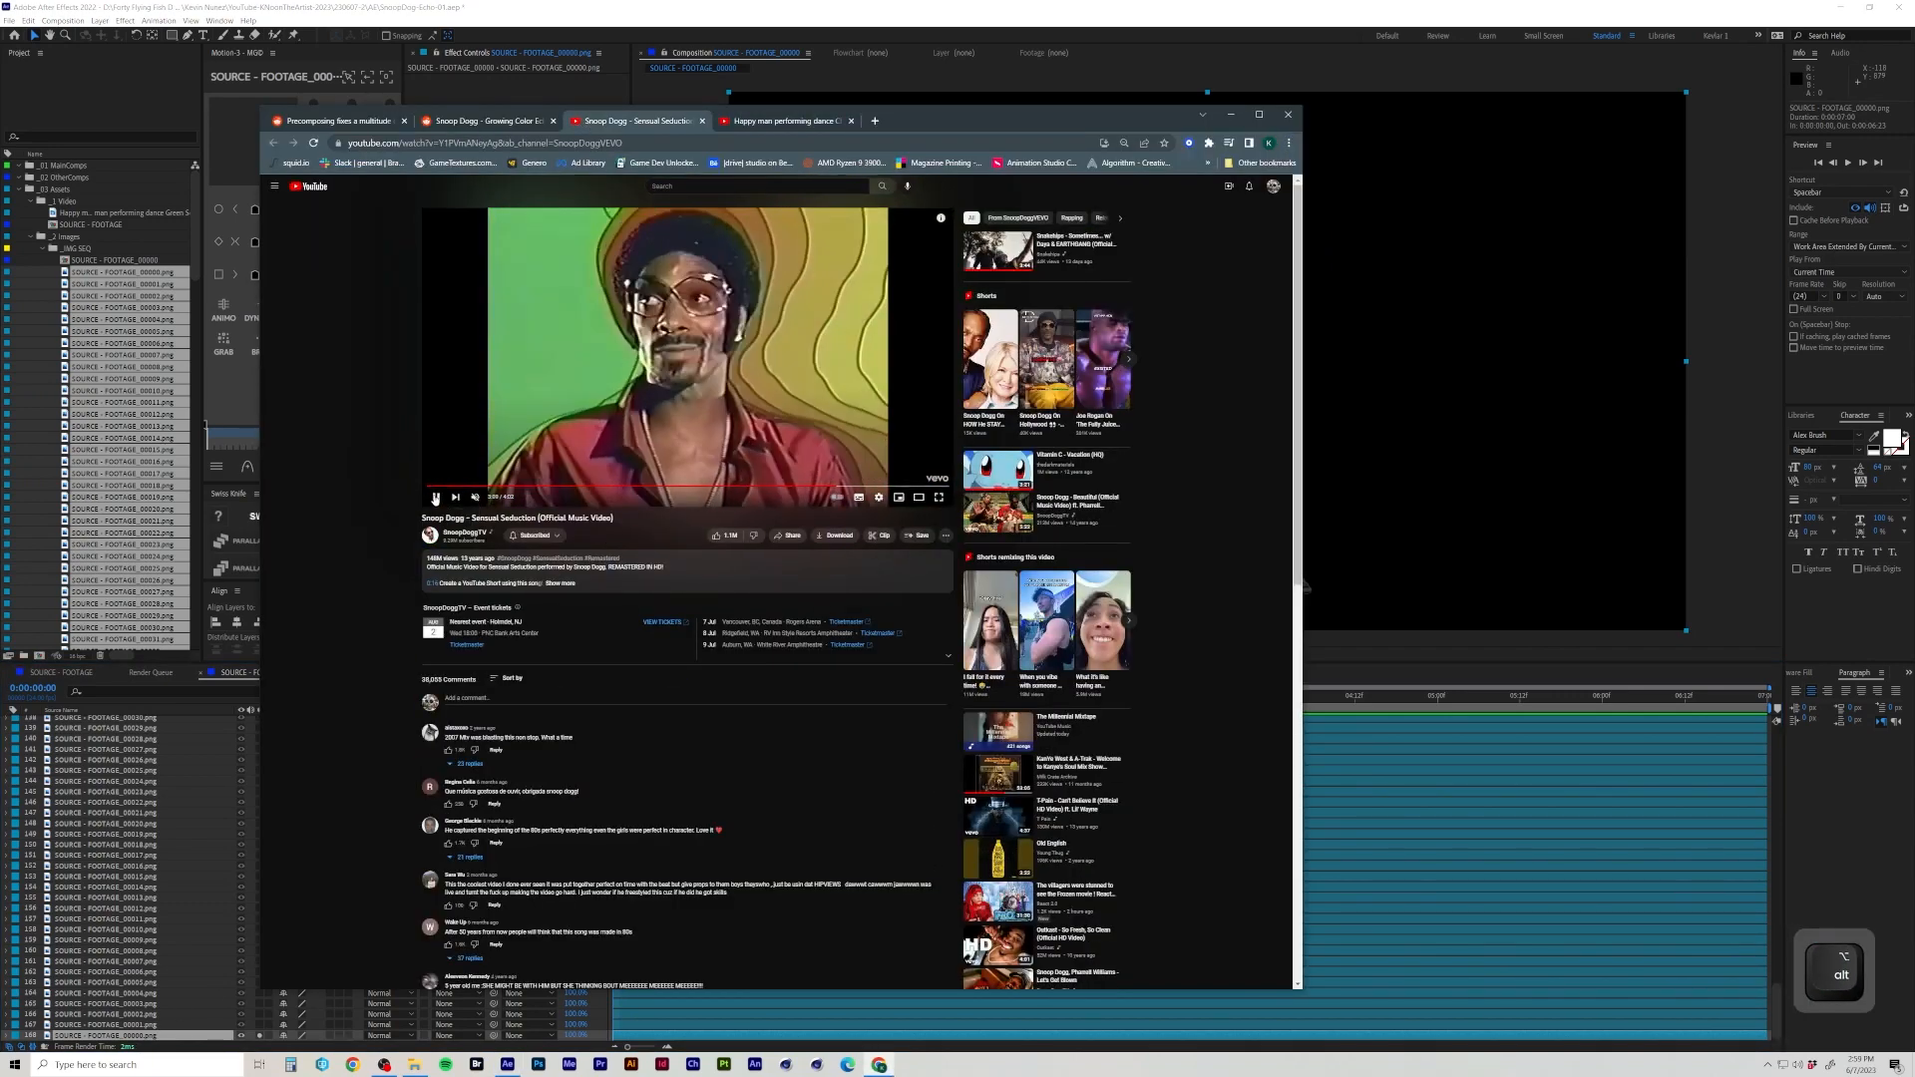
{"action": "left_click", "coordinate": [845, 477]}
{"action": "left_click", "coordinate": [814, 489]}
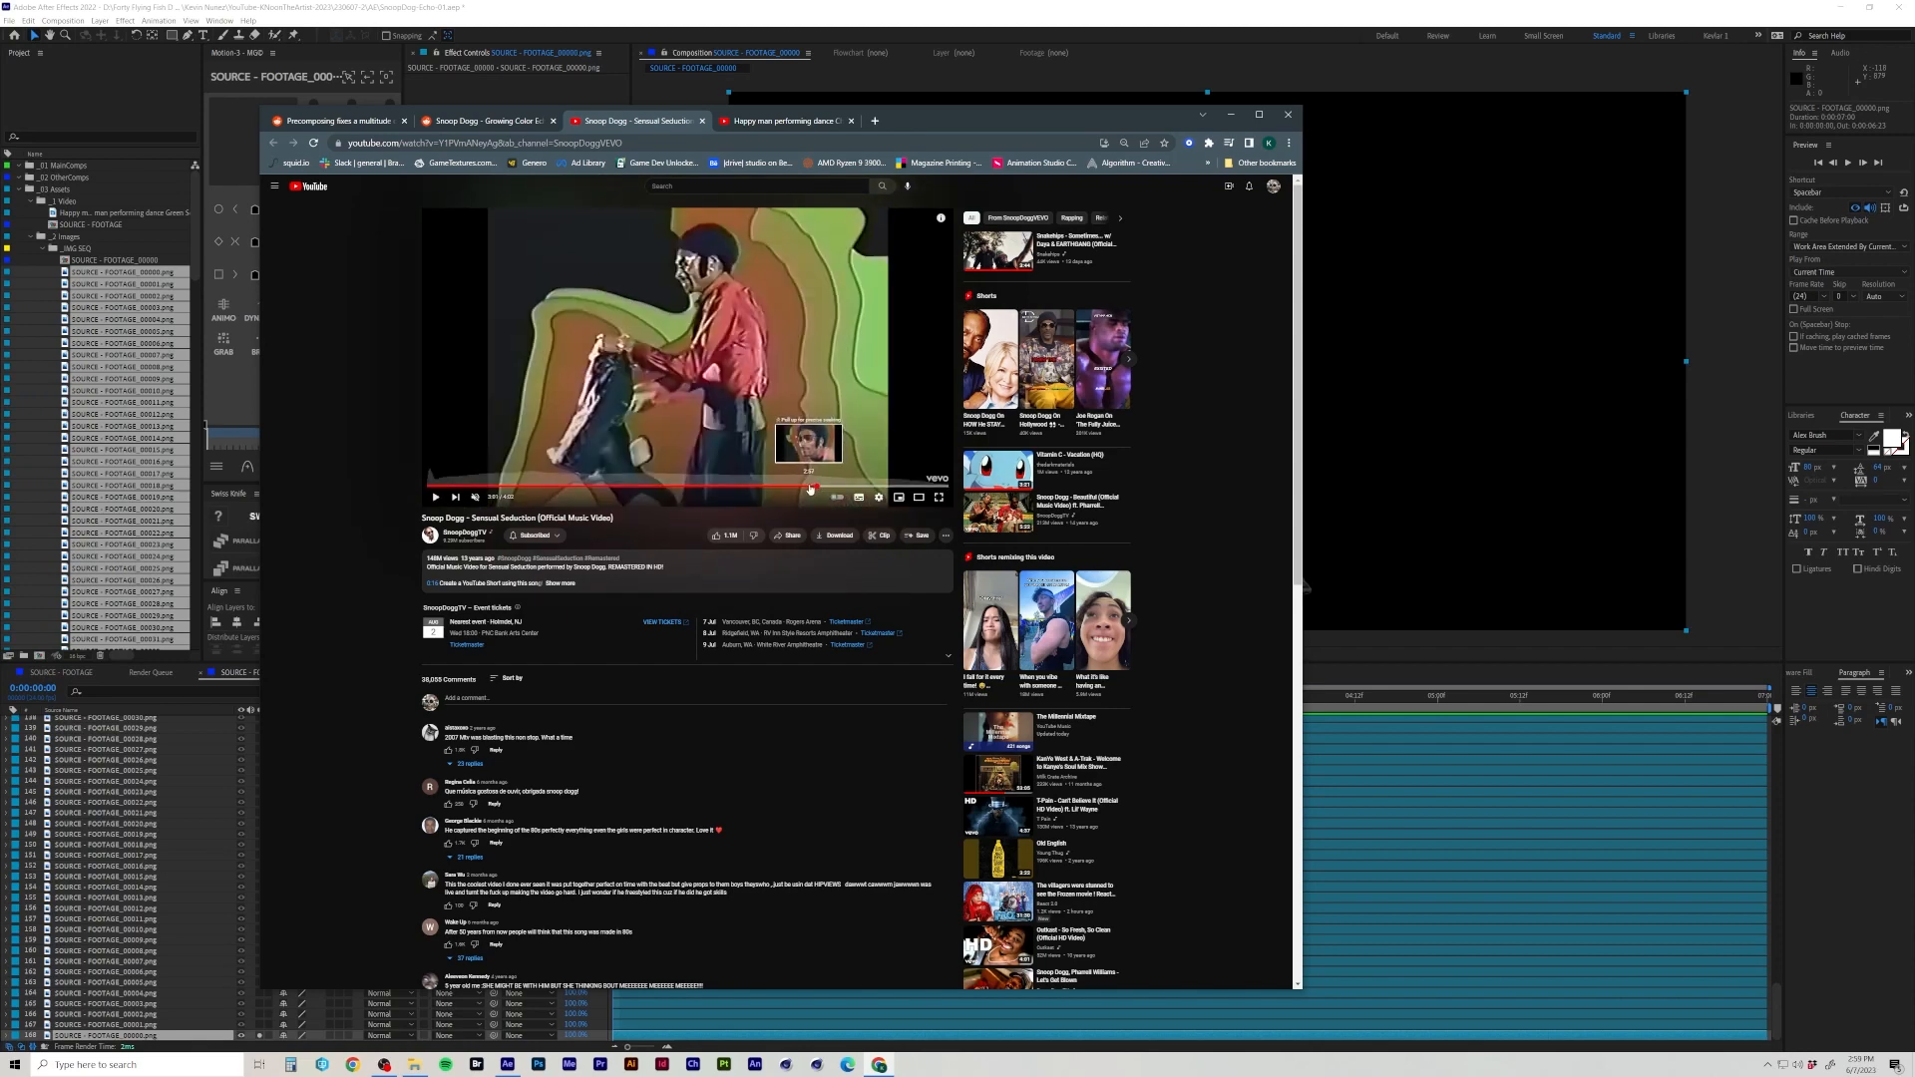
{"action": "left_click", "coordinate": [804, 489]}
{"action": "left_click", "coordinate": [799, 487]}
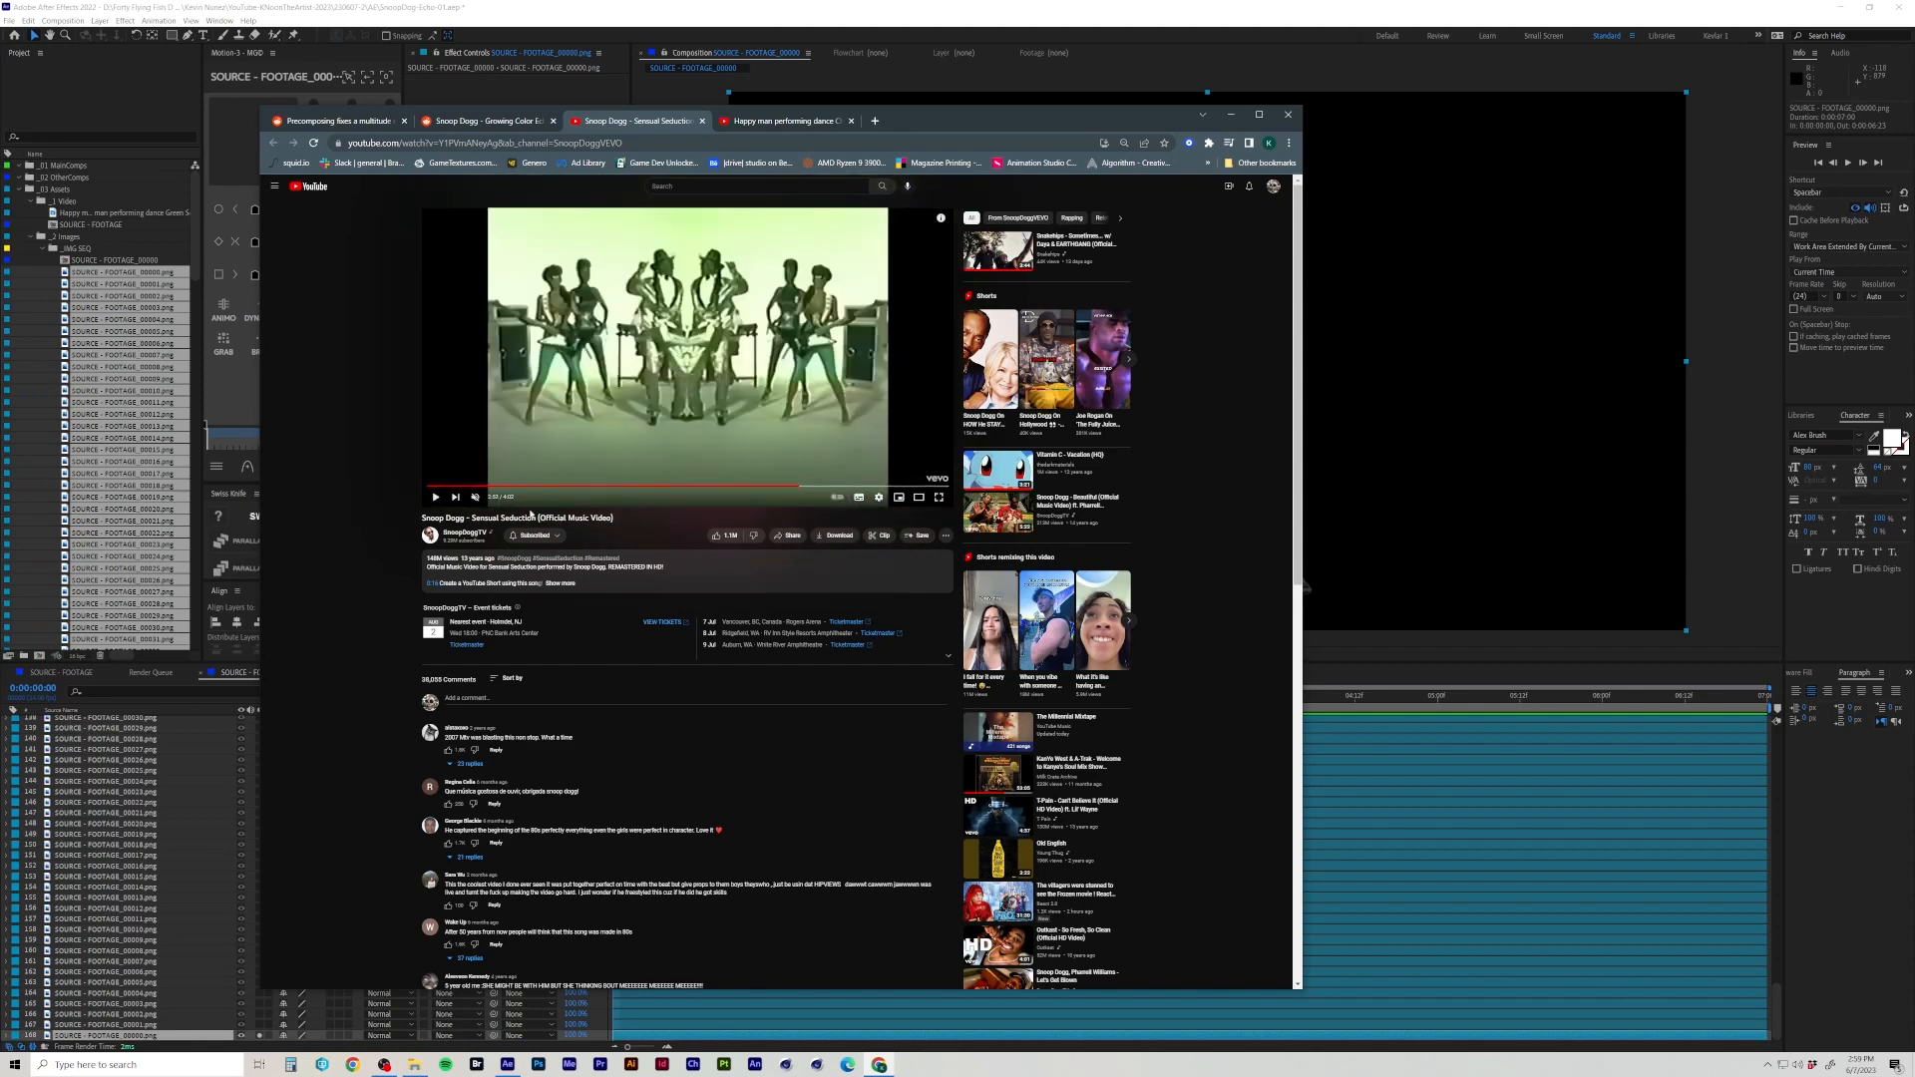
{"action": "left_click", "coordinate": [437, 499]}
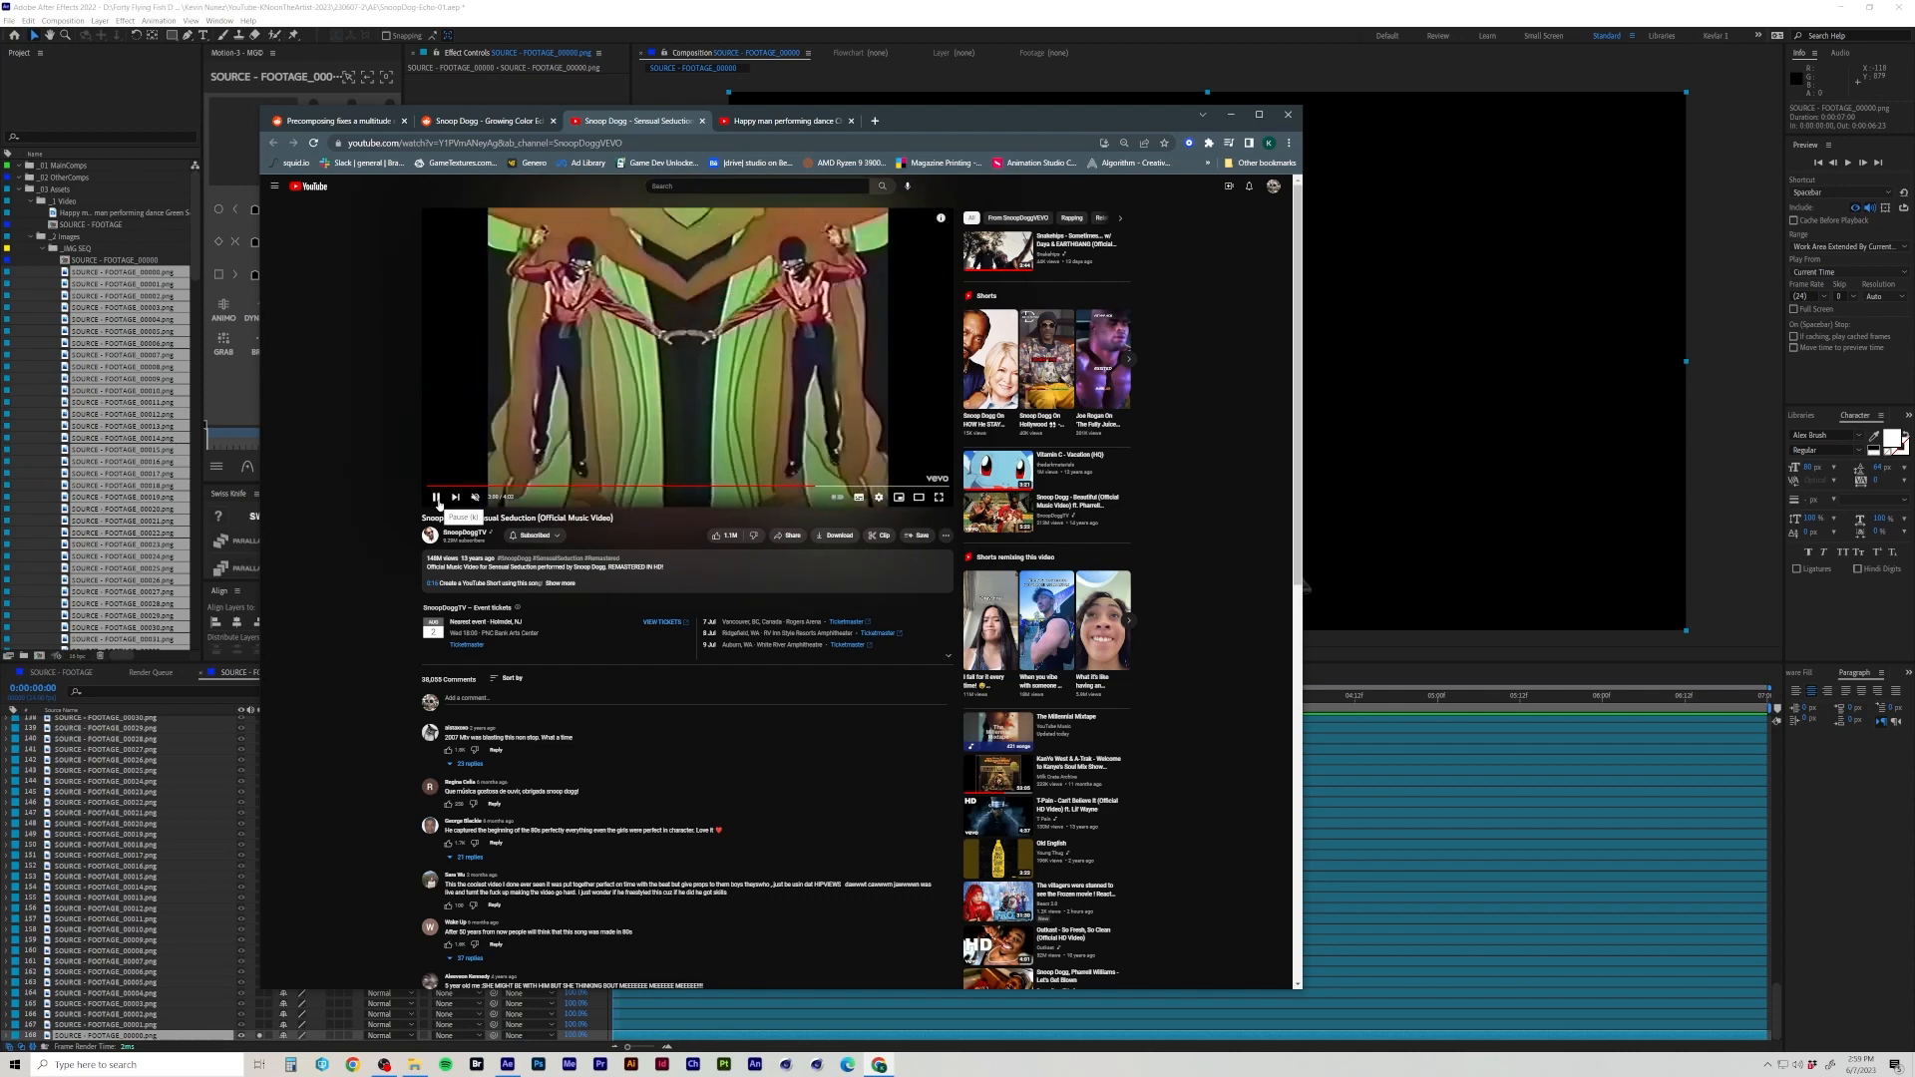
{"action": "key", "text": "space"}
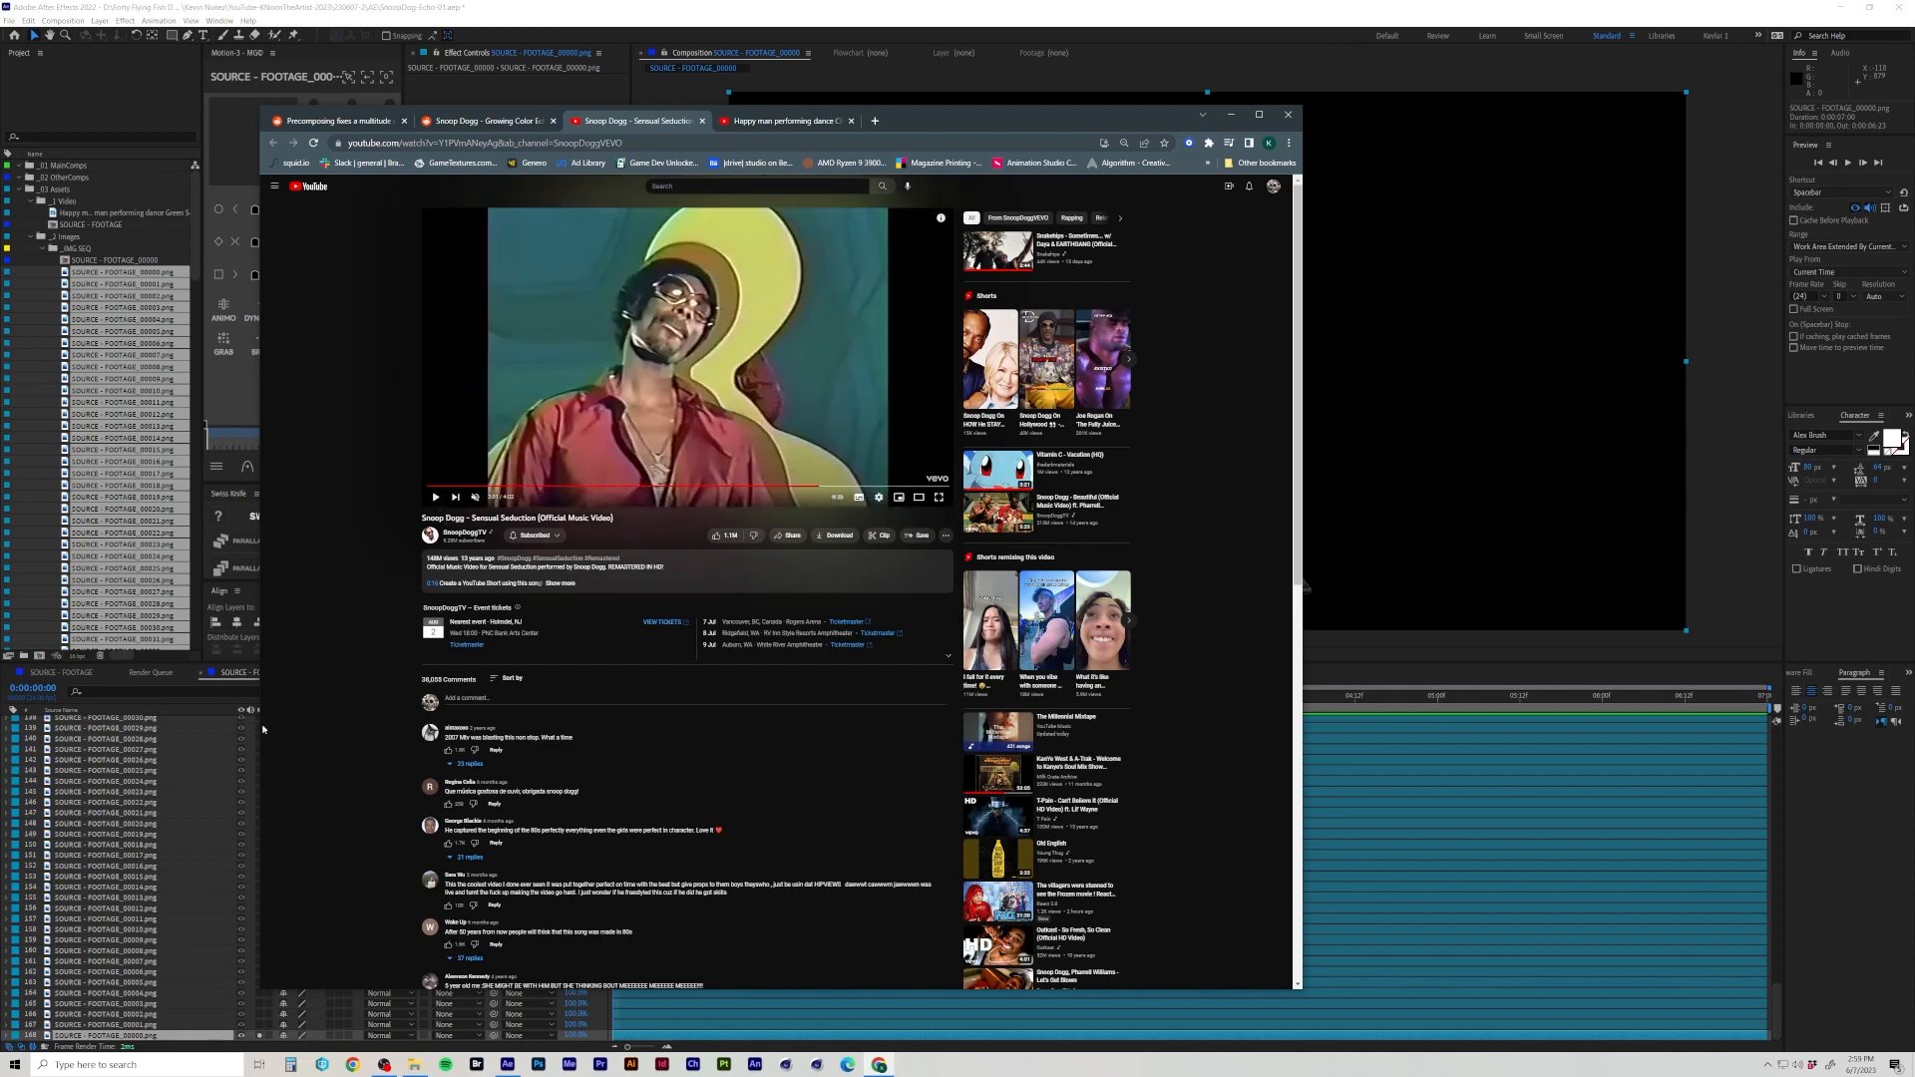
Switch back to After Effects and delete three of every four PNG layers, keeping 00000, 00004, 00008 and every fourth frame up to 00164.
{"action": "left_click", "coordinate": [110, 1028]}
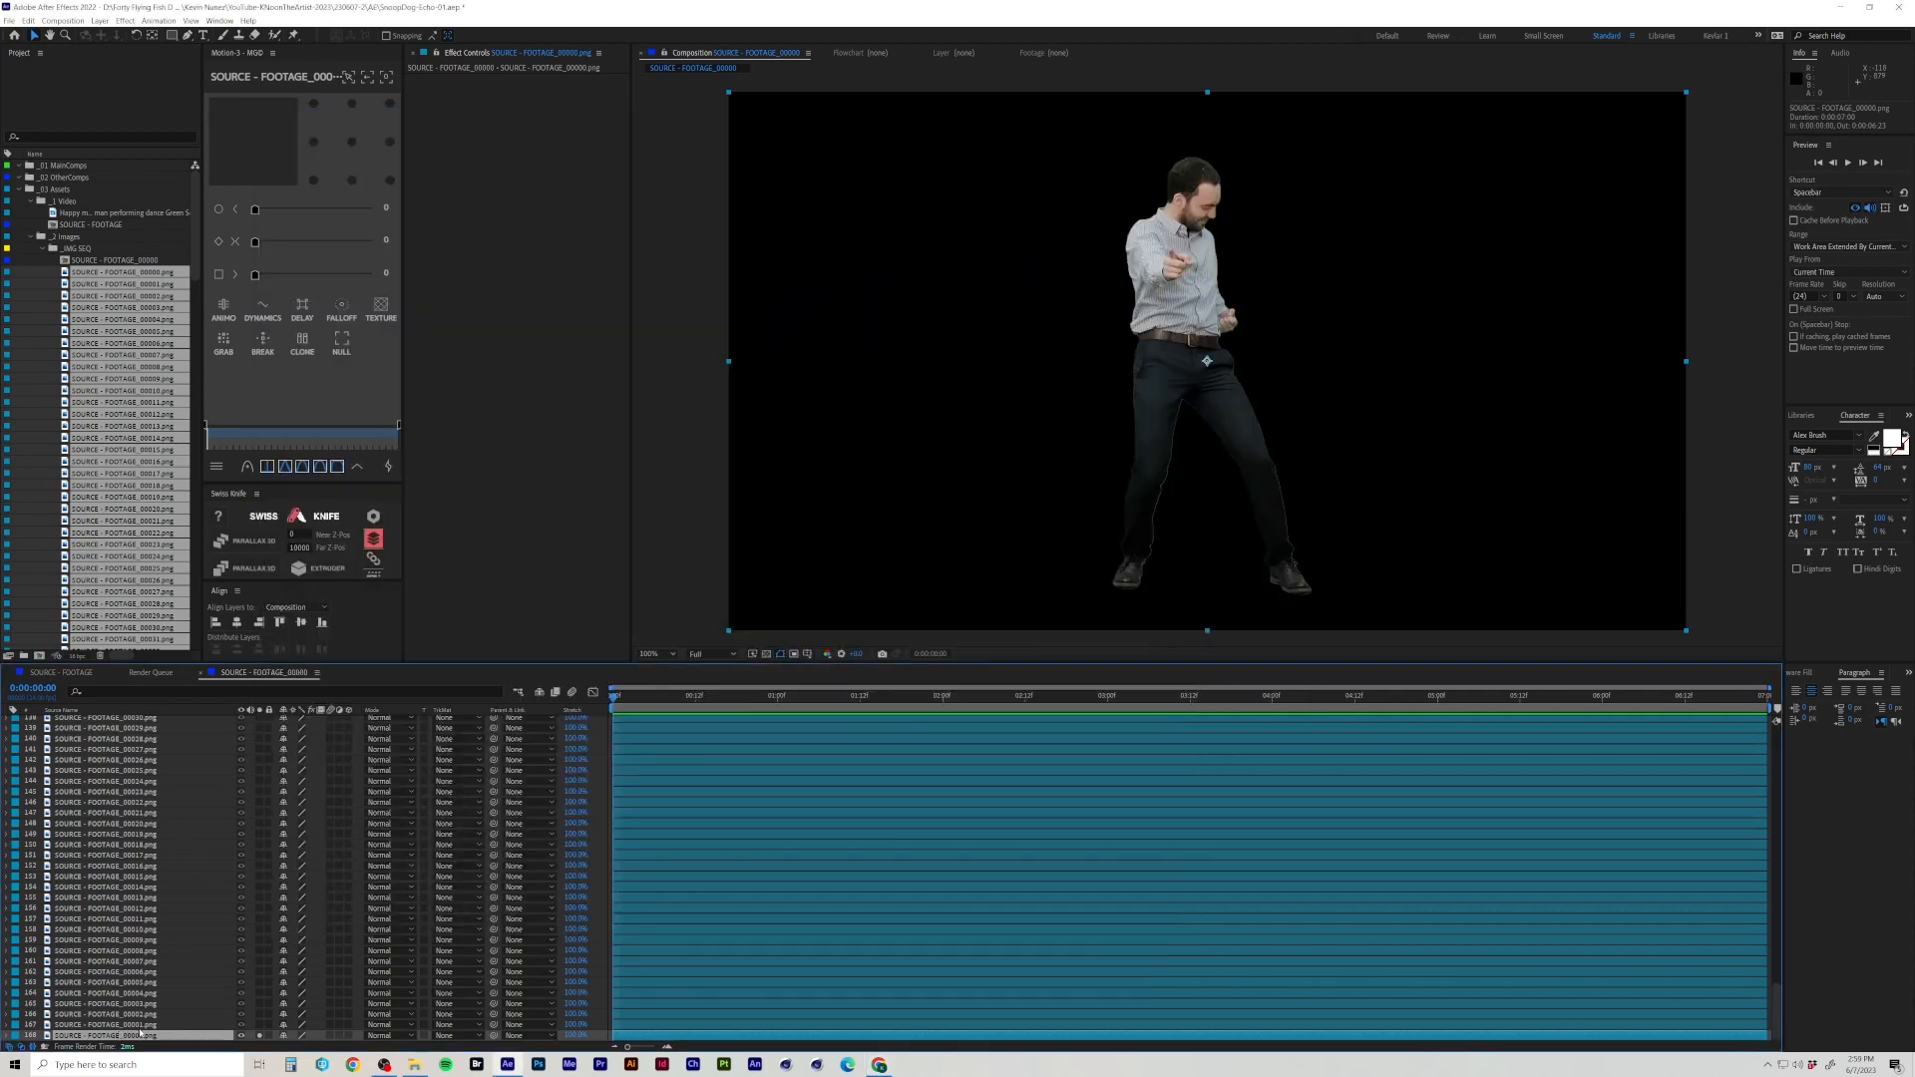
{"action": "left_click", "coordinate": [144, 1025]}
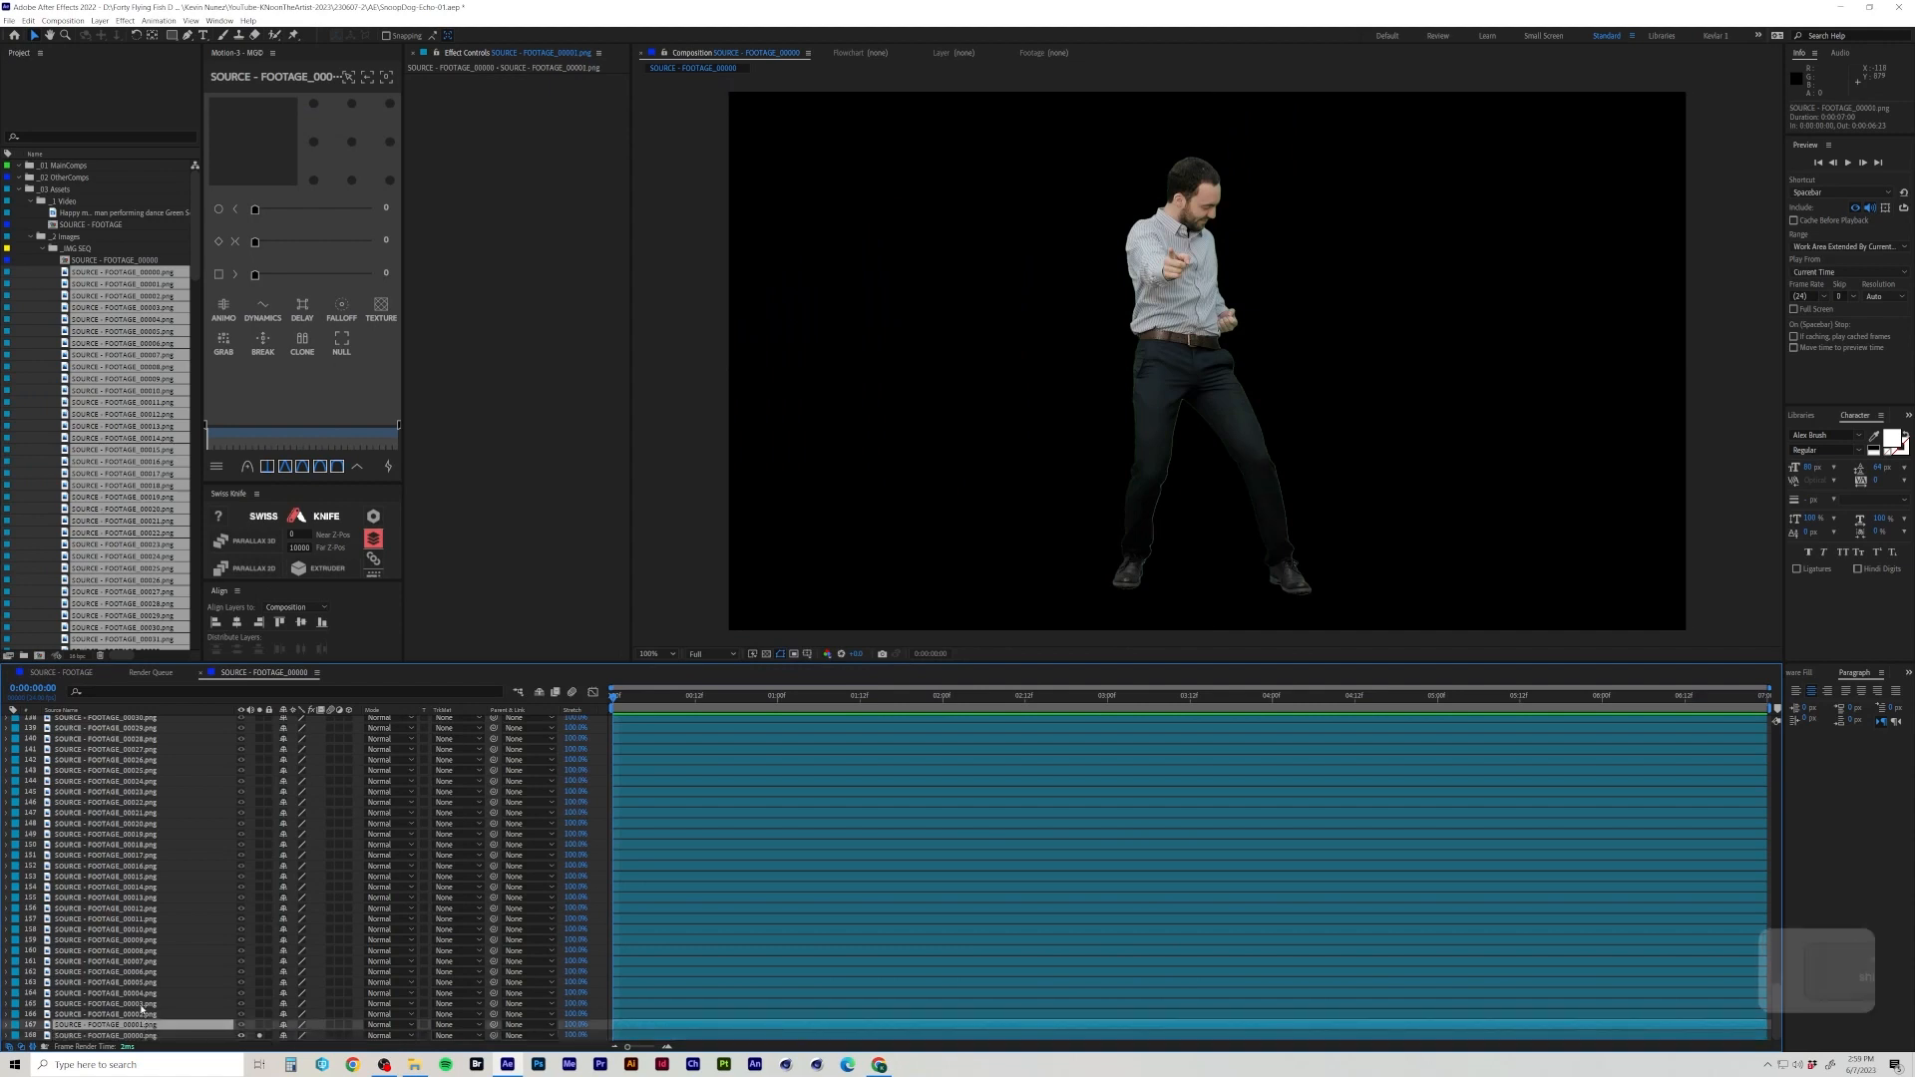
{"action": "left_click", "coordinate": [143, 1006], "text": "shift"}
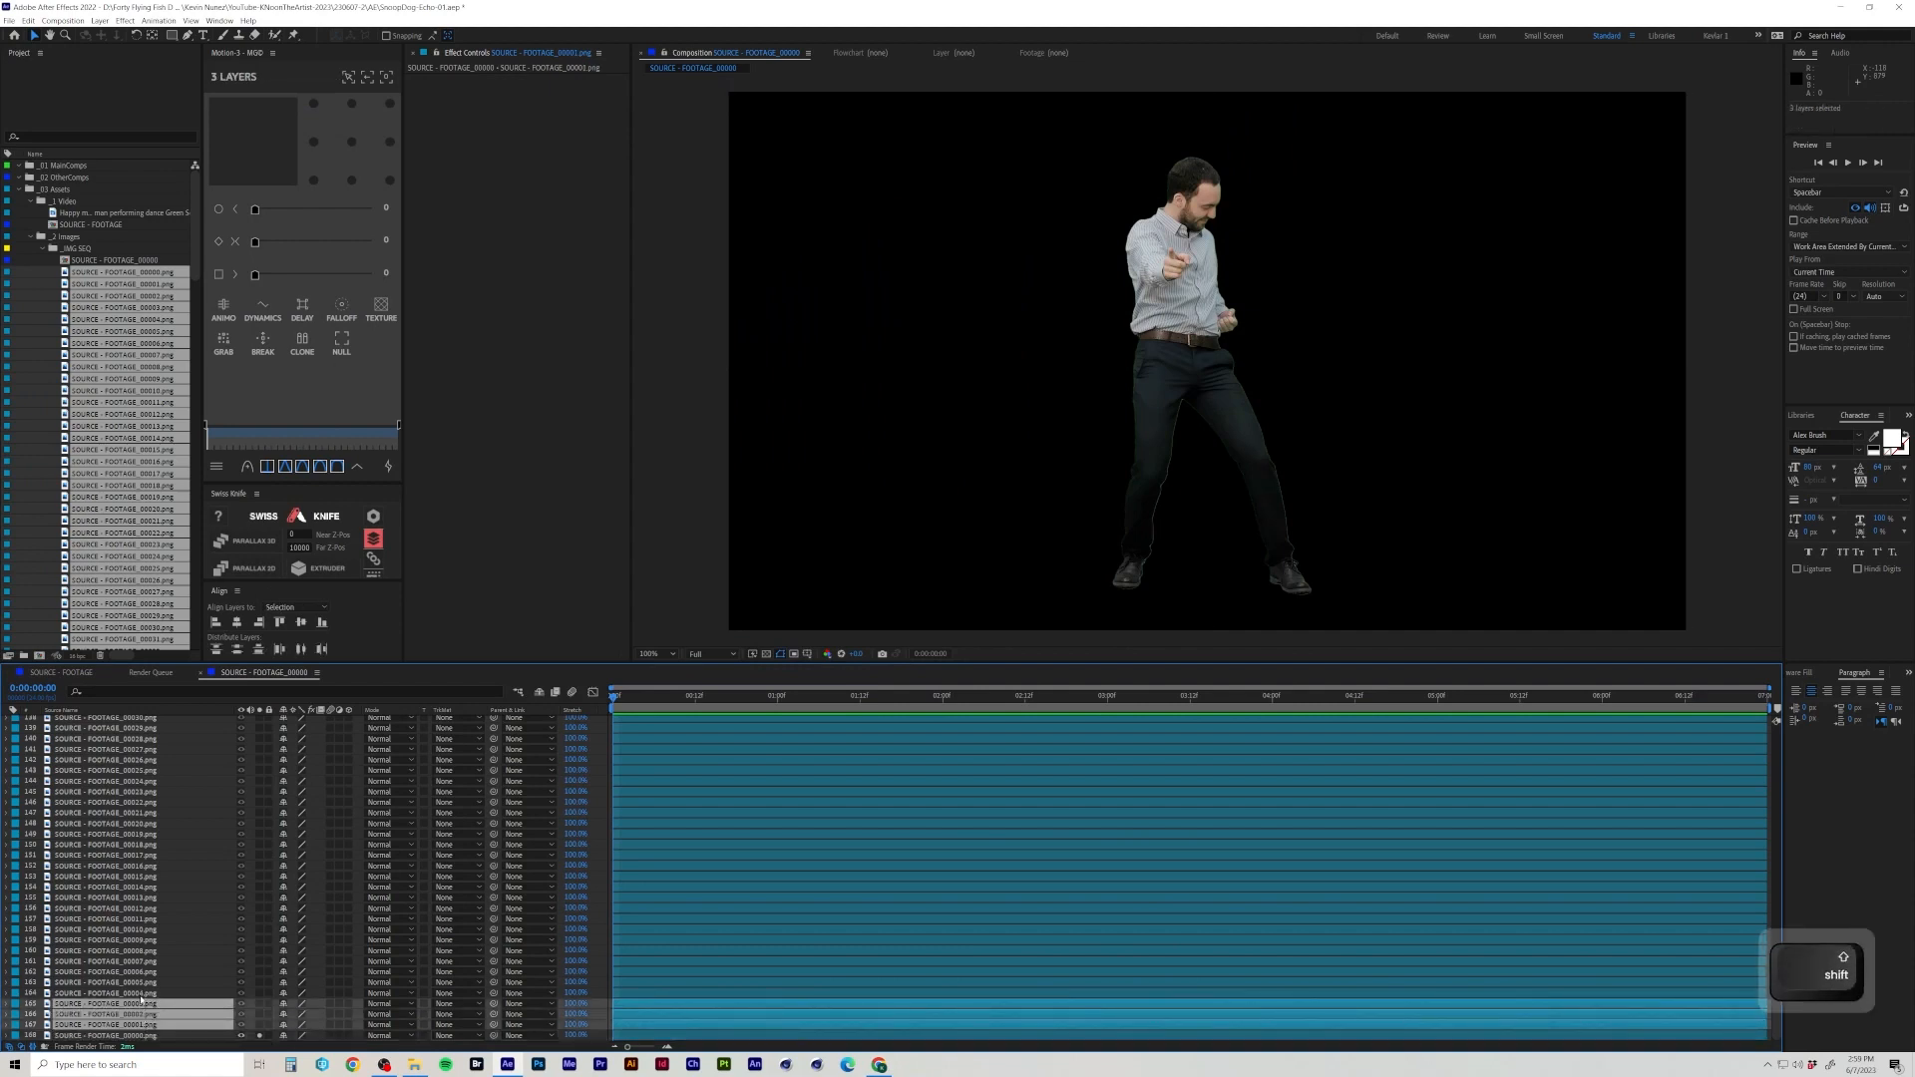
{"action": "left_click", "coordinate": [142, 984]}
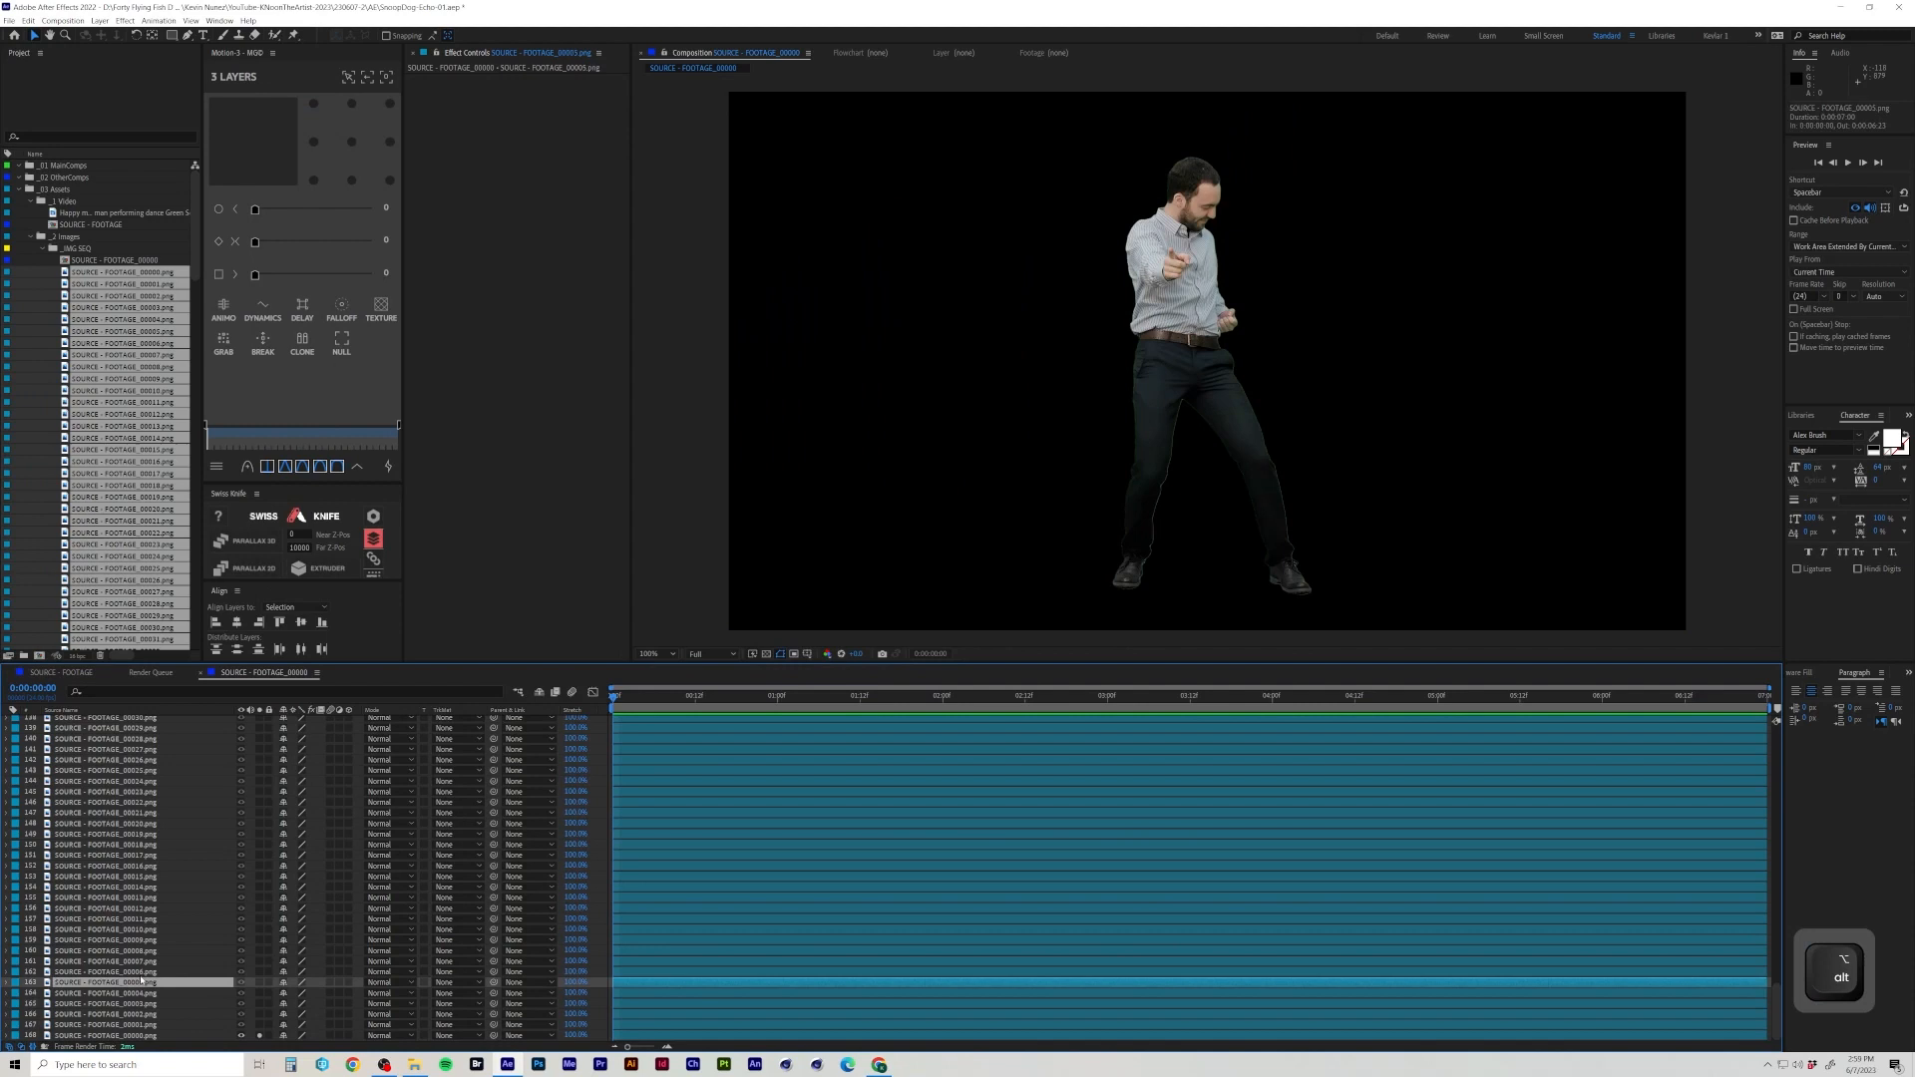
{"action": "left_click", "coordinate": [146, 1028]}
{"action": "left_click", "coordinate": [145, 1005], "text": "shift"}
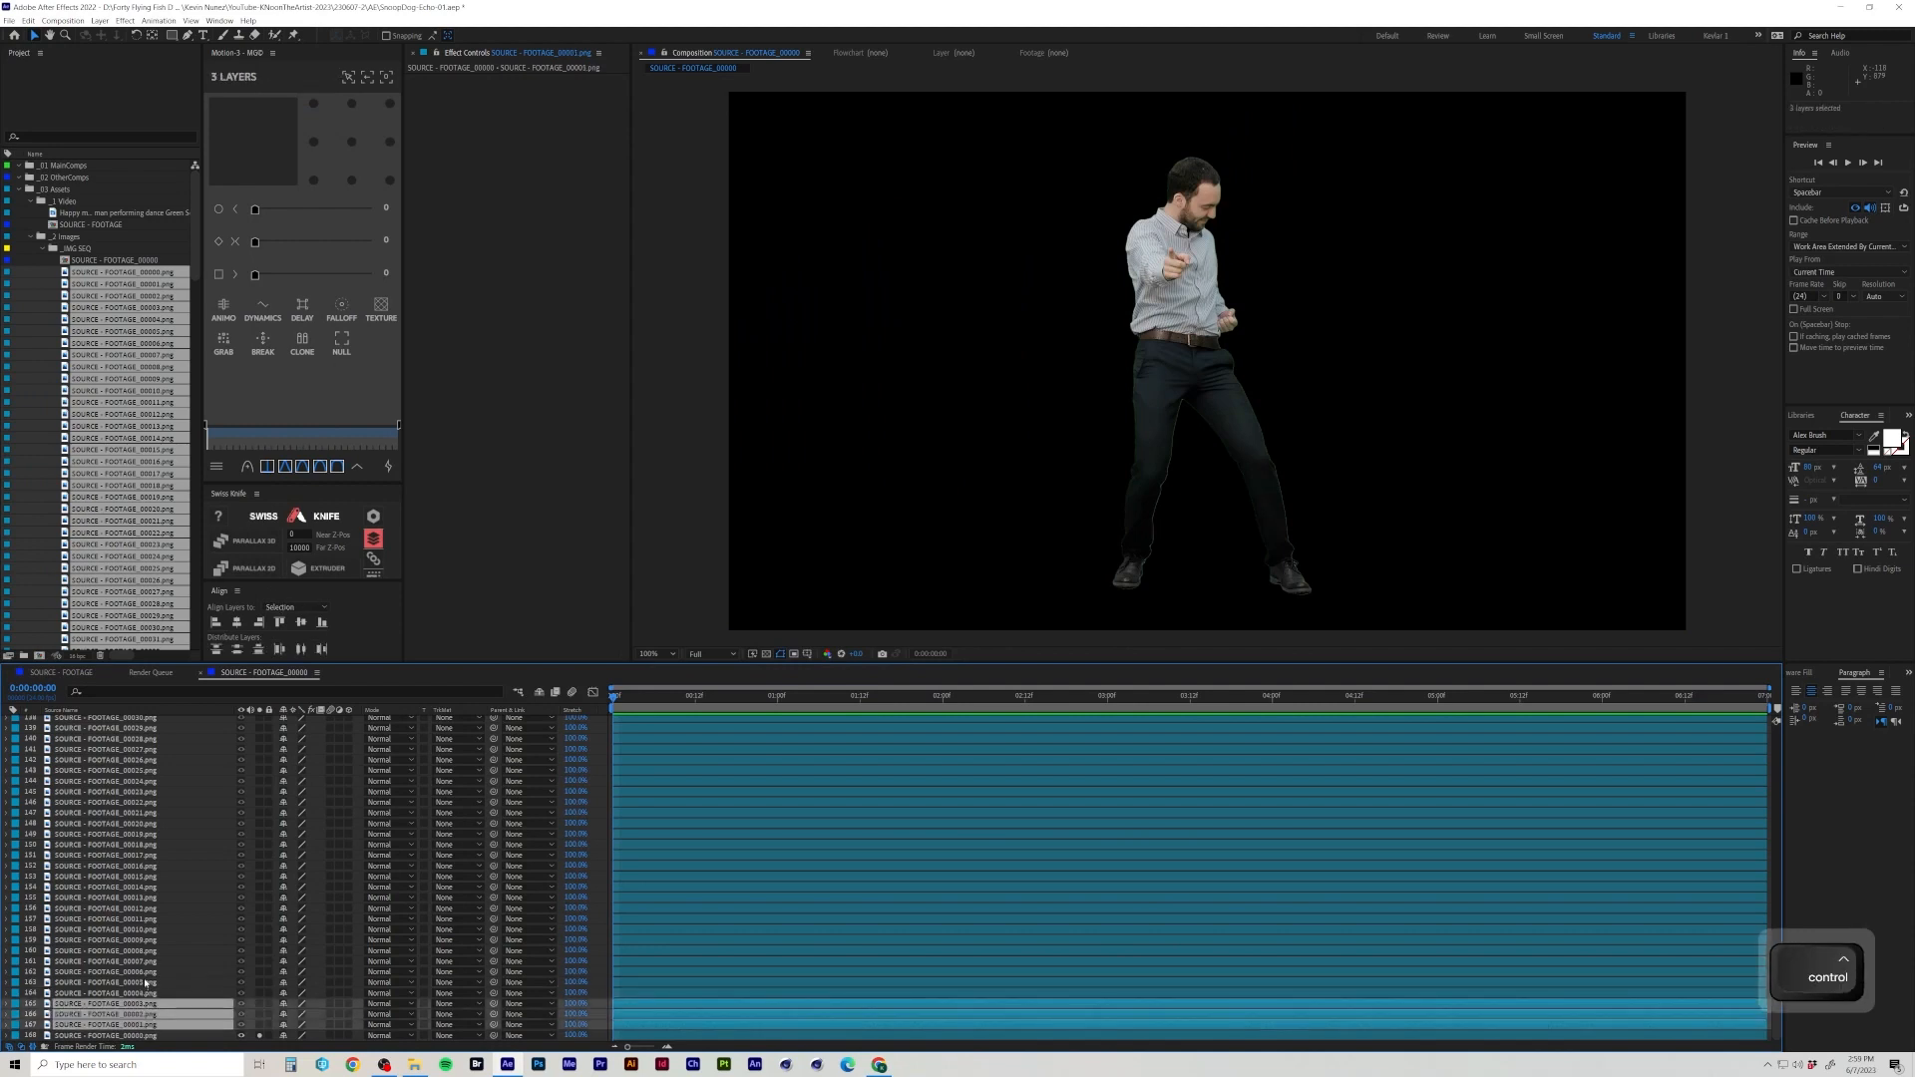
{"action": "left_click", "coordinate": [145, 981], "text": "ctrl"}
{"action": "left_click", "coordinate": [147, 973], "text": "ctrl"}
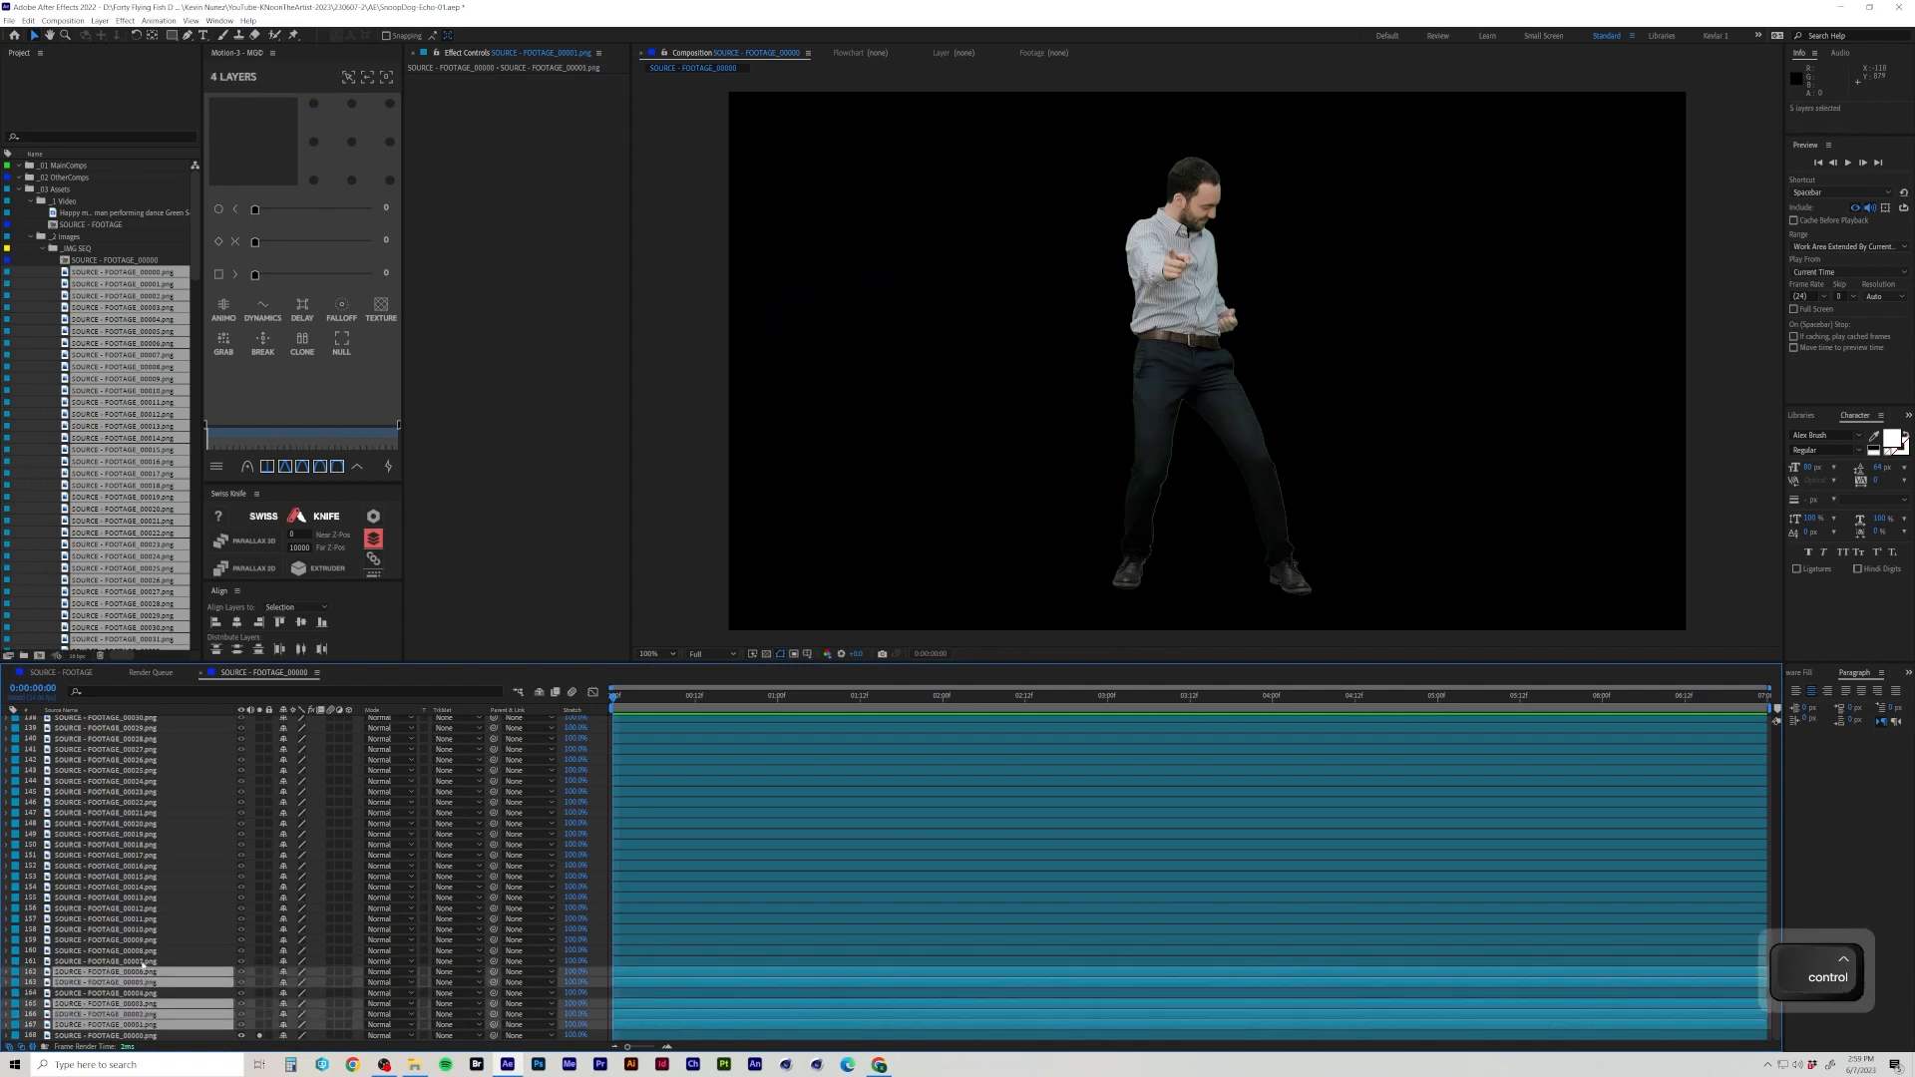
{"action": "left_click", "coordinate": [144, 962], "text": "ctrl"}
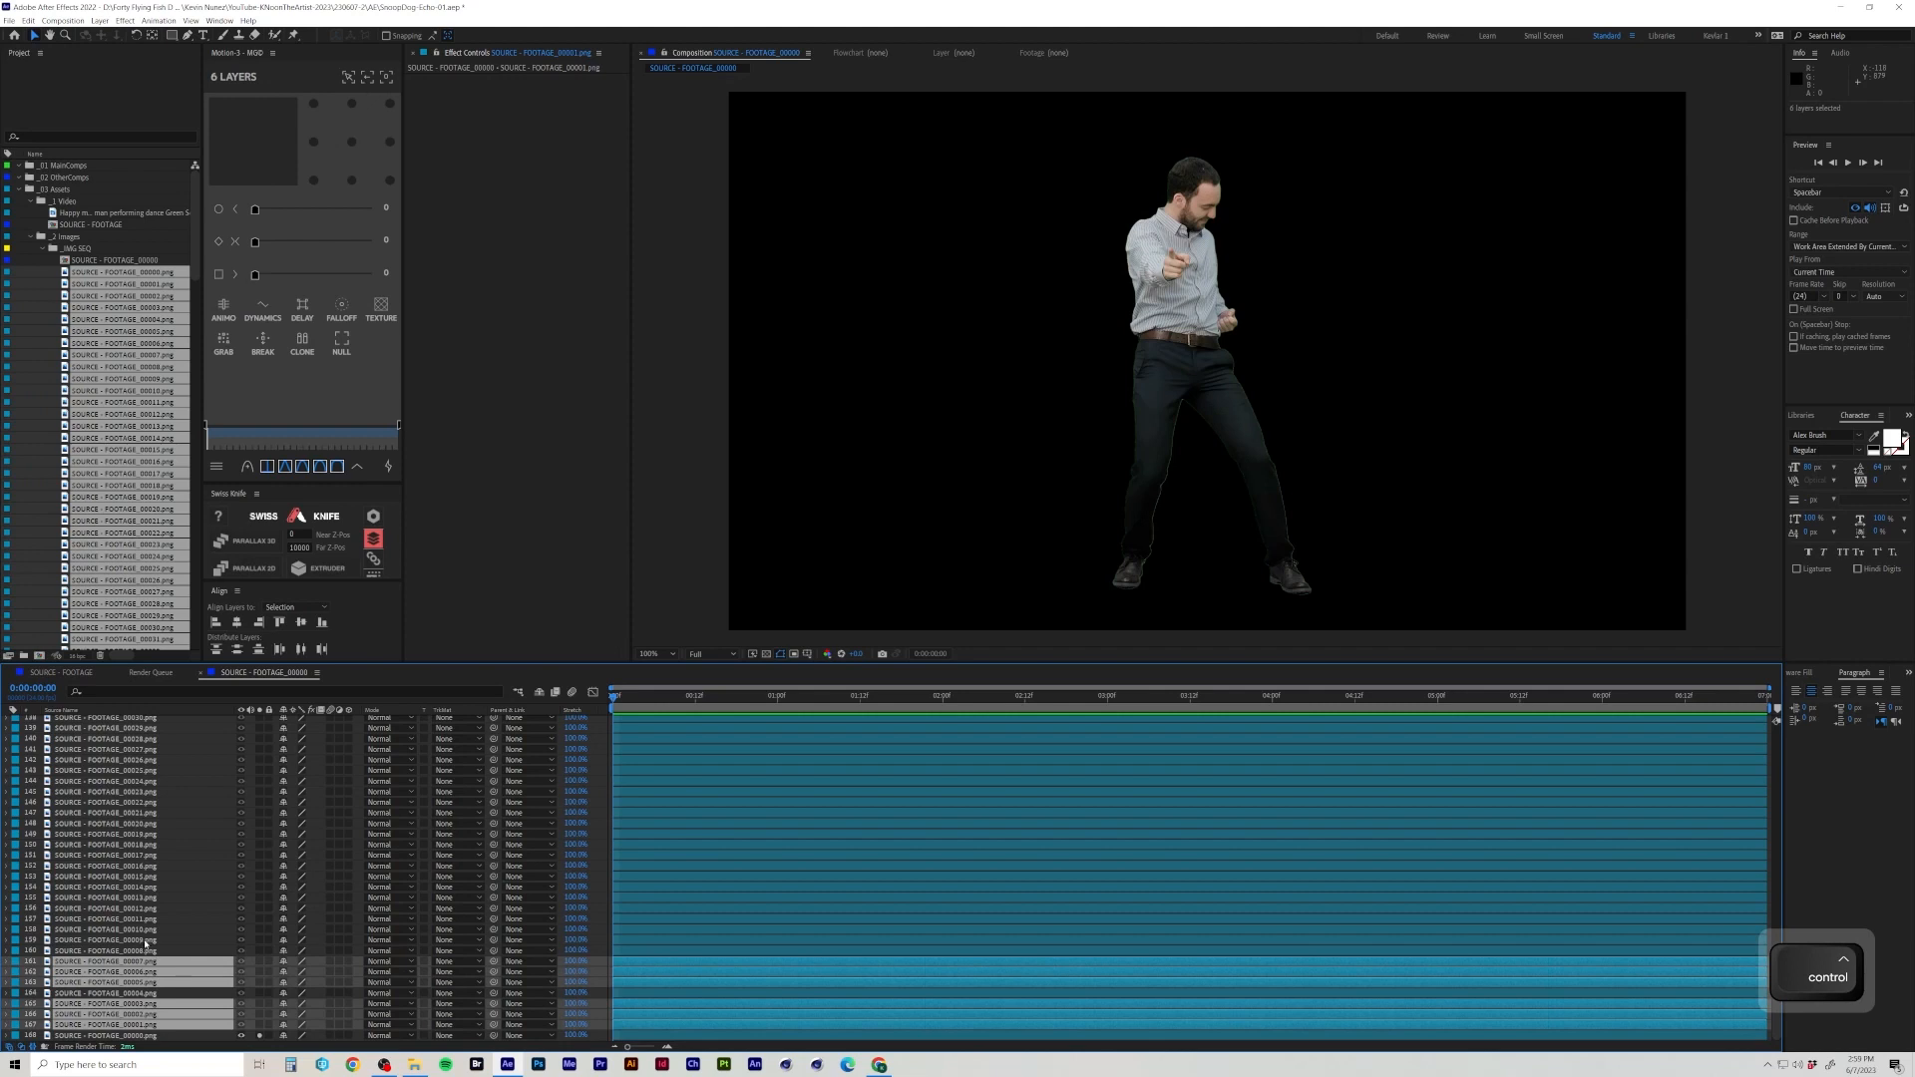
{"action": "left_click", "coordinate": [145, 940], "text": "ctrl"}
{"action": "left_click", "coordinate": [147, 929], "text": "ctrl"}
{"action": "left_click", "coordinate": [147, 920], "text": "ctrl"}
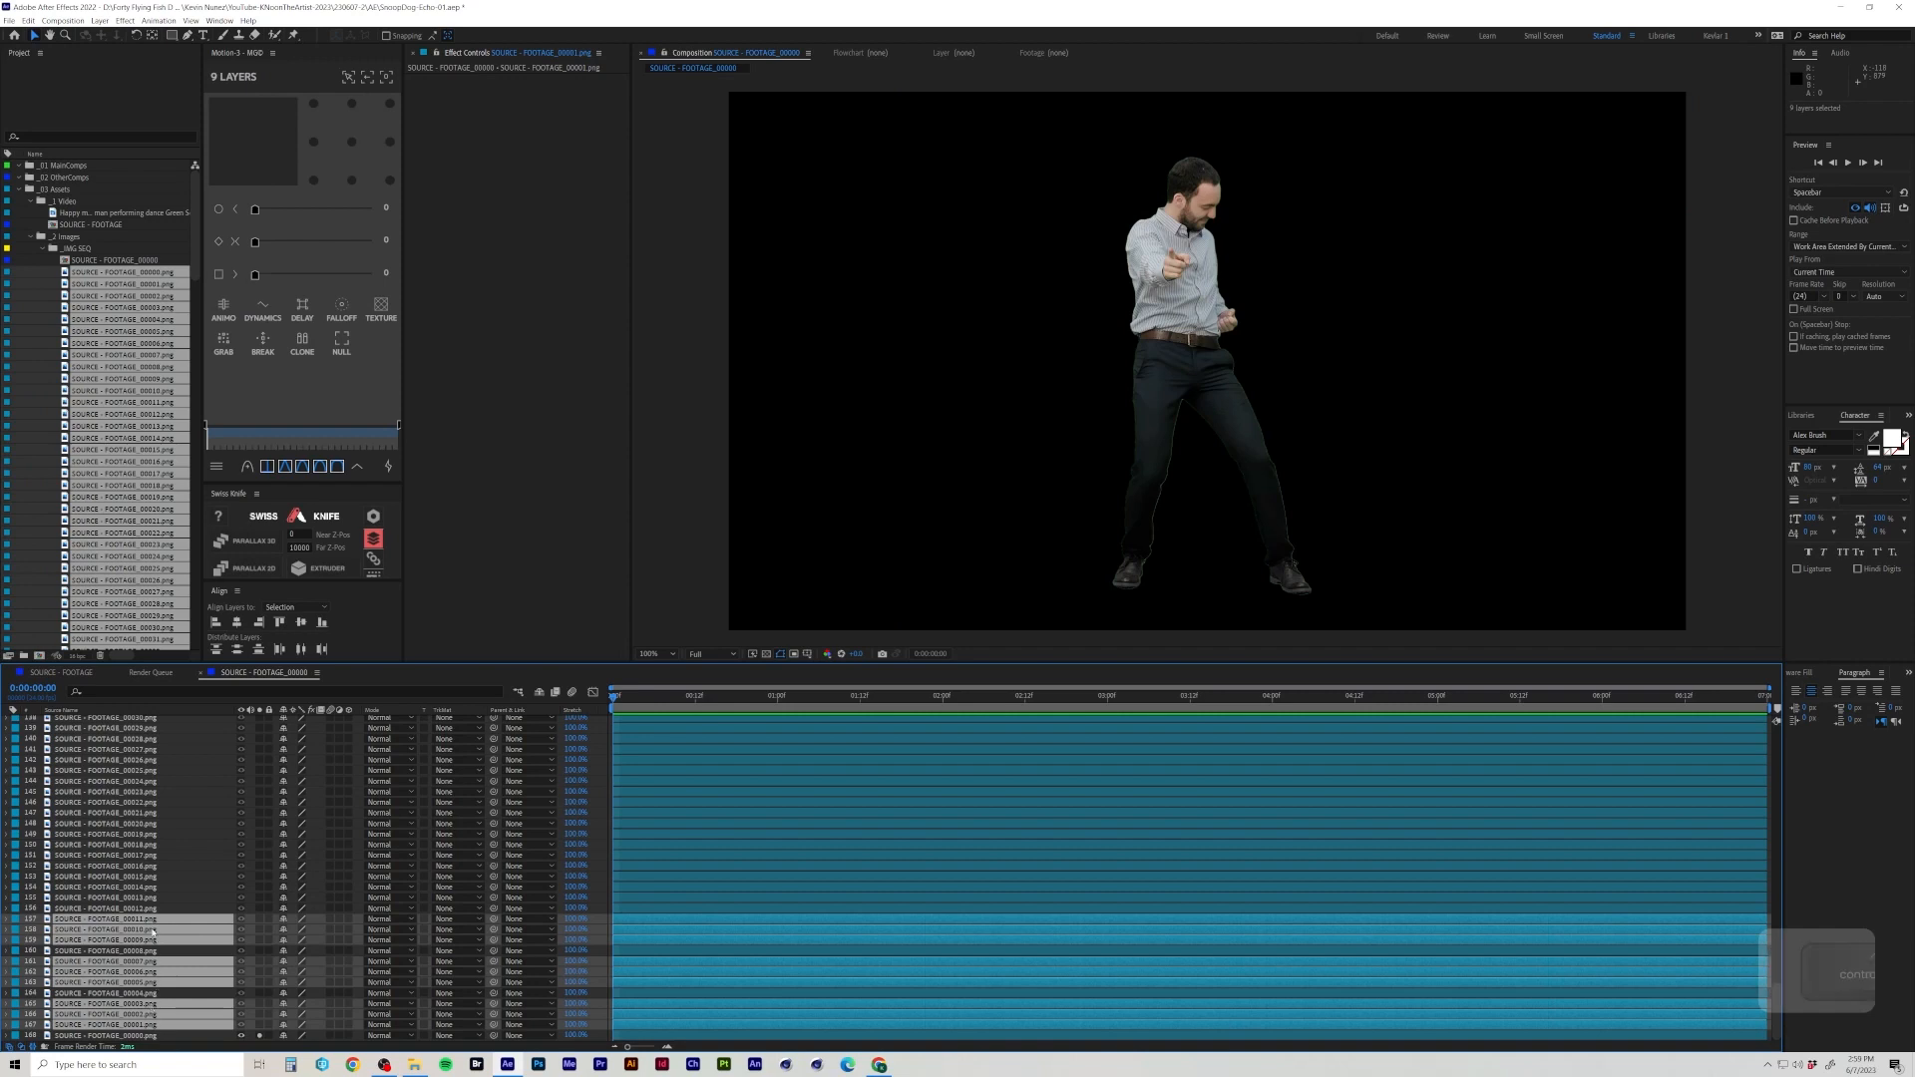
{"action": "left_click", "coordinate": [140, 897], "text": "ctrl"}
{"action": "left_click", "coordinate": [141, 887], "text": "ctrl"}
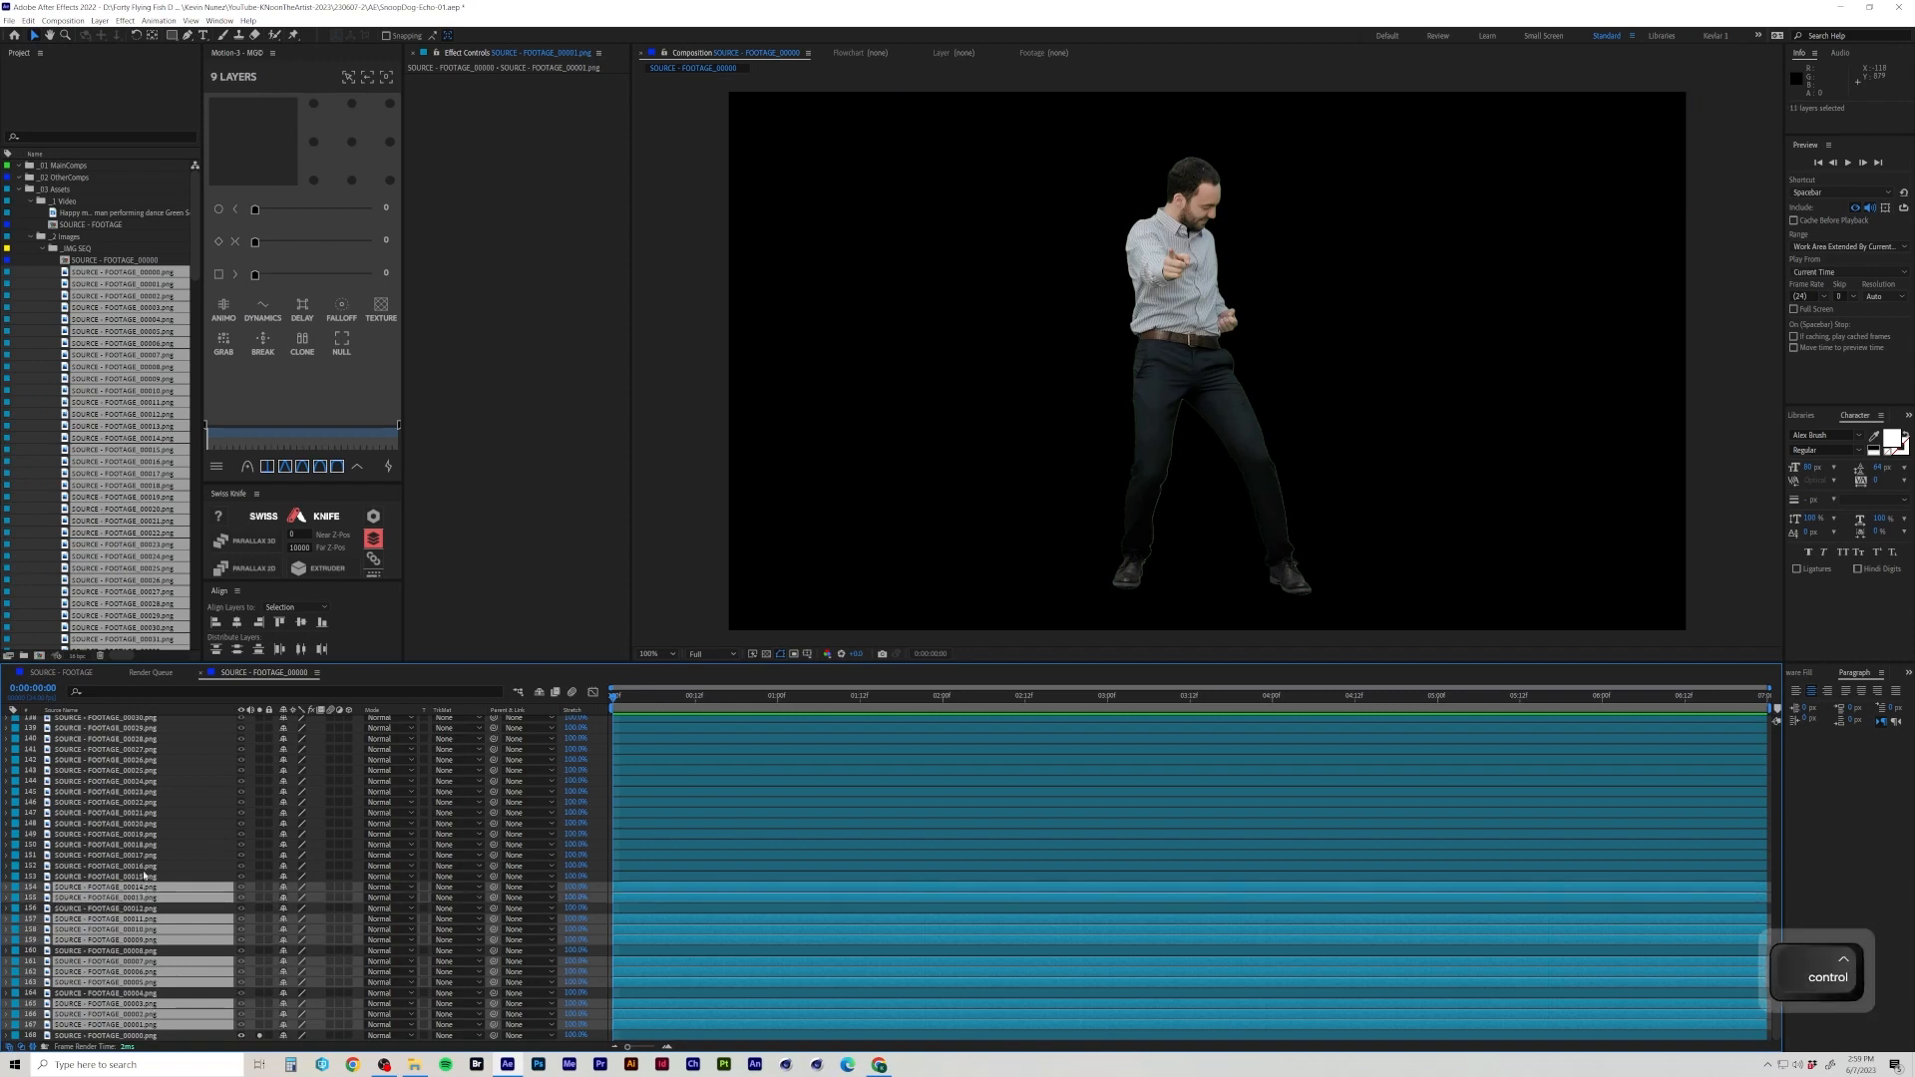
{"action": "left_click", "coordinate": [144, 867], "text": "ctrl"}
{"action": "left_click", "coordinate": [143, 868], "text": "ctrl"}
{"action": "left_click", "coordinate": [144, 877], "text": "ctrl"}
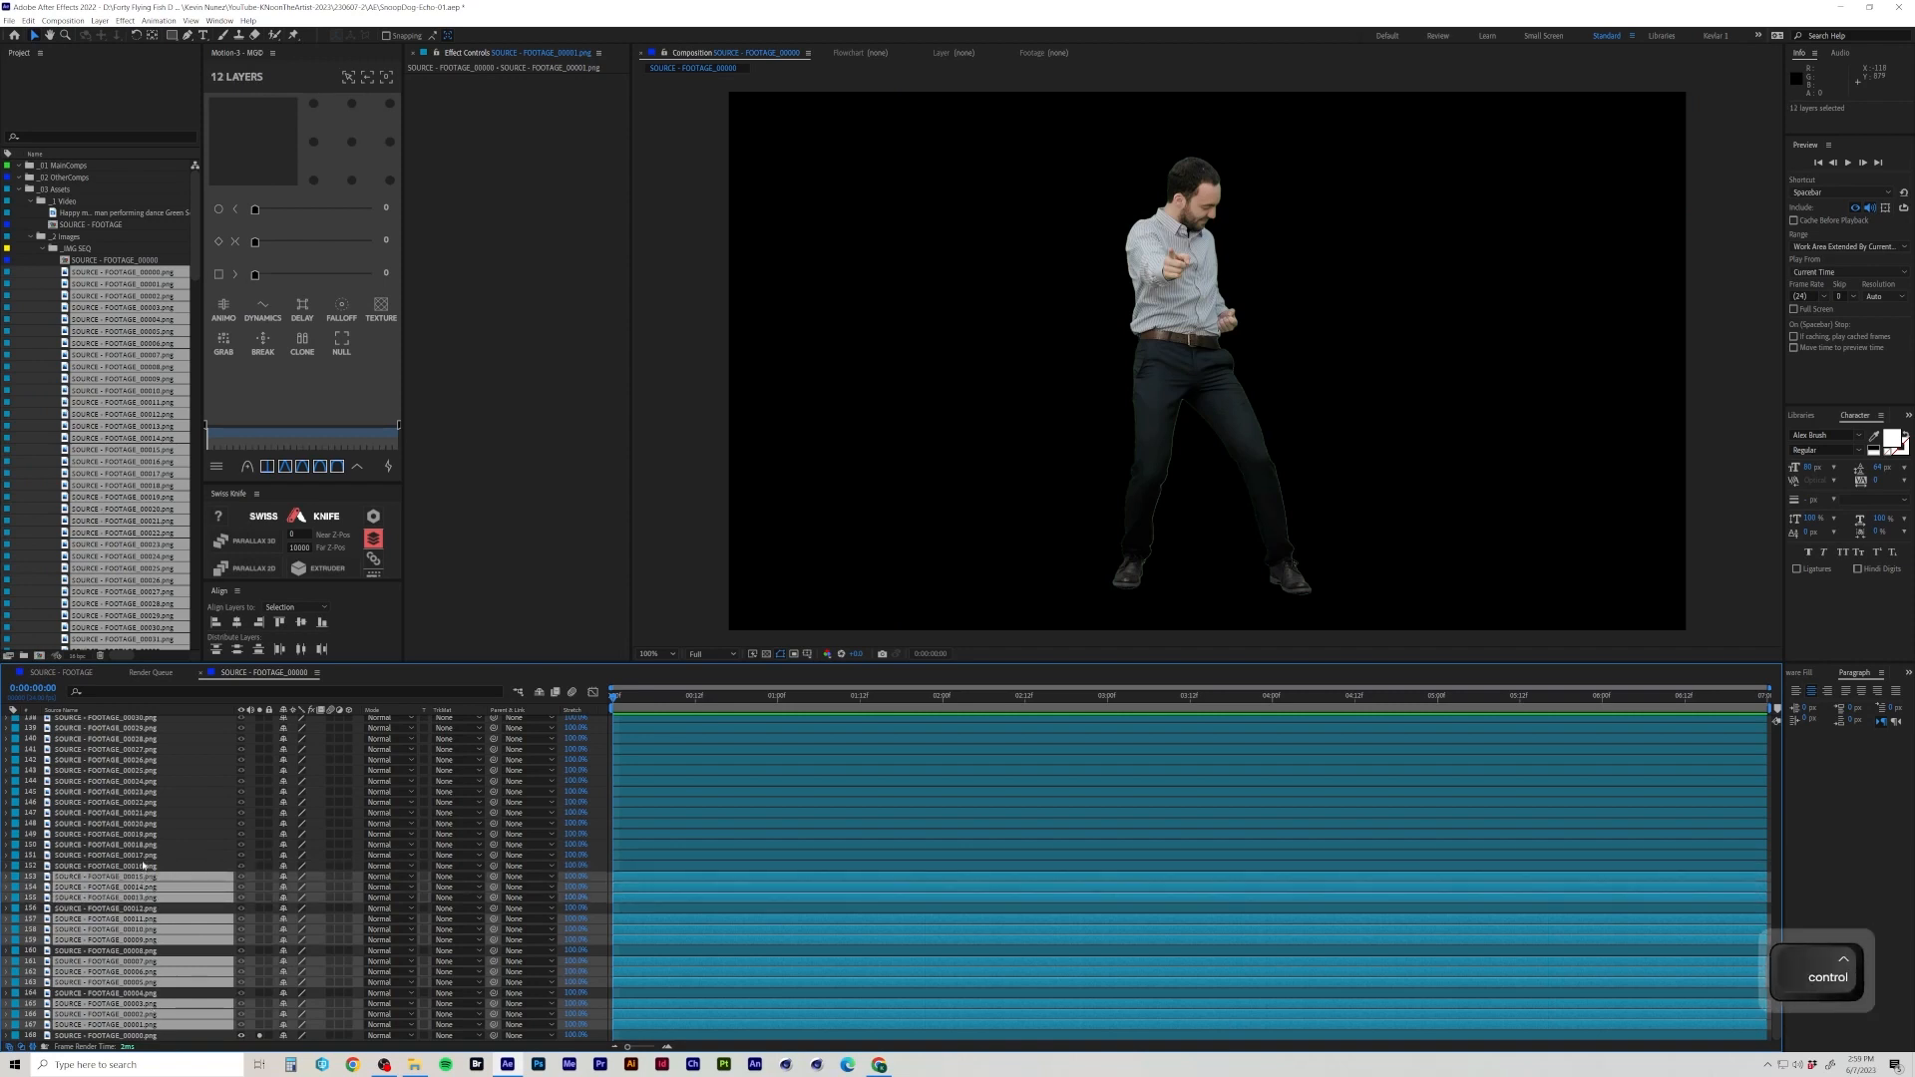
{"action": "left_click", "coordinate": [144, 856], "text": "ctrl"}
{"action": "left_click", "coordinate": [143, 845], "text": "ctrl"}
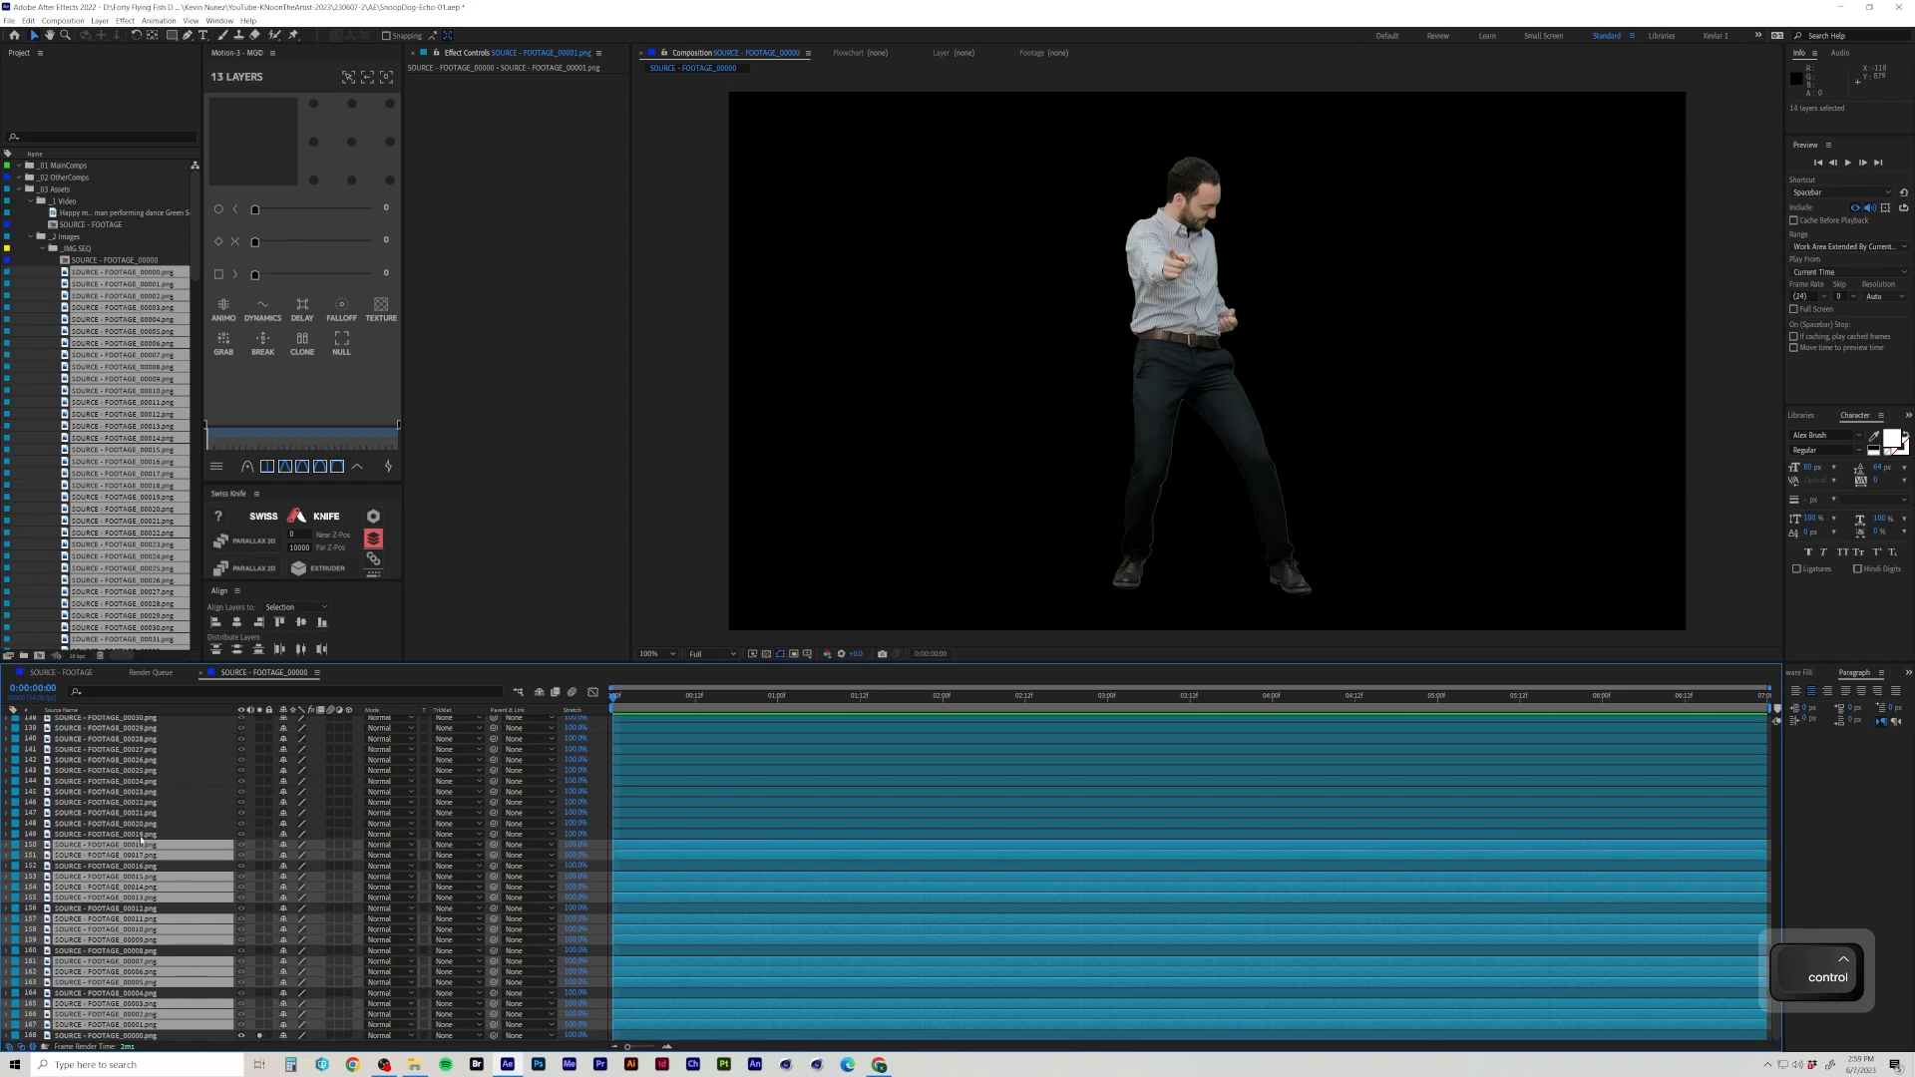
{"action": "left_click", "coordinate": [142, 835], "text": "ctrl"}
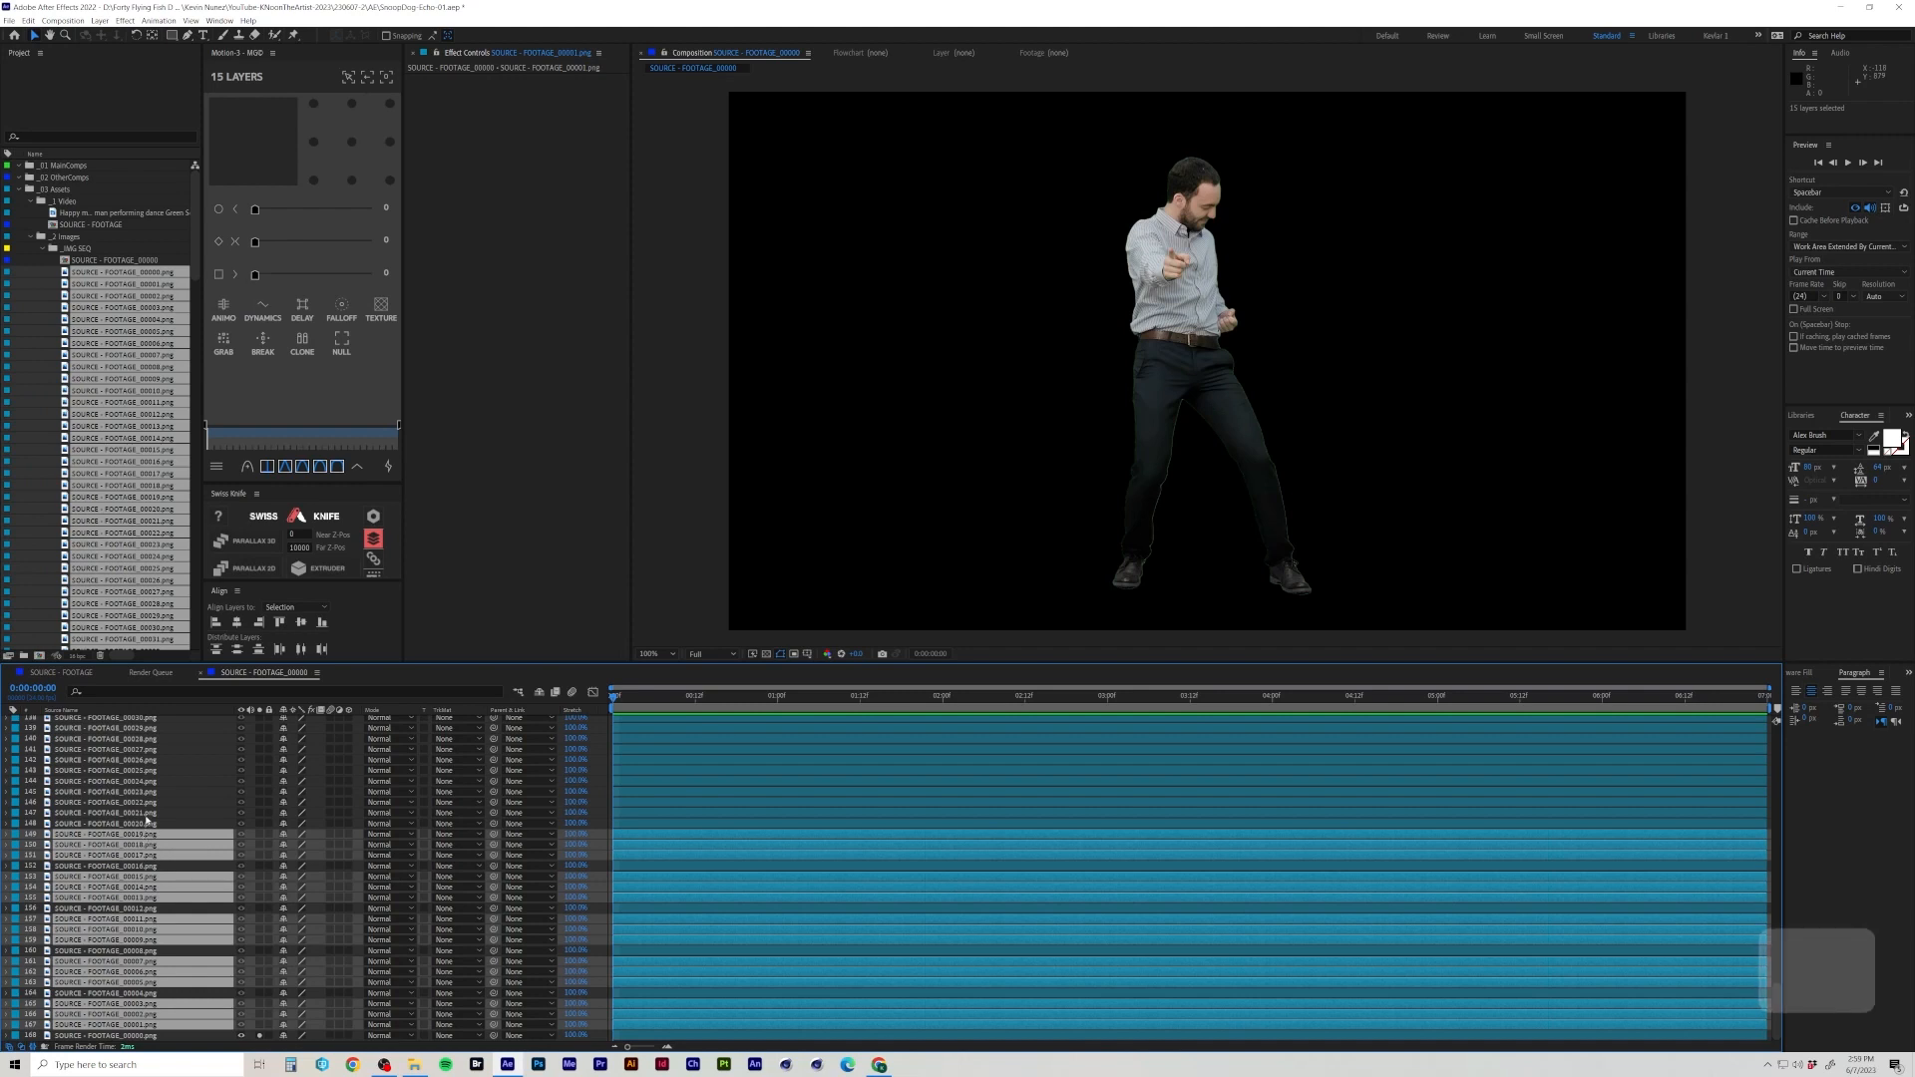
{"action": "left_click", "coordinate": [146, 814], "text": "ctrl"}
{"action": "scroll", "coordinate": [146, 820], "scroll_direction": "up", "scroll_amount": 2}
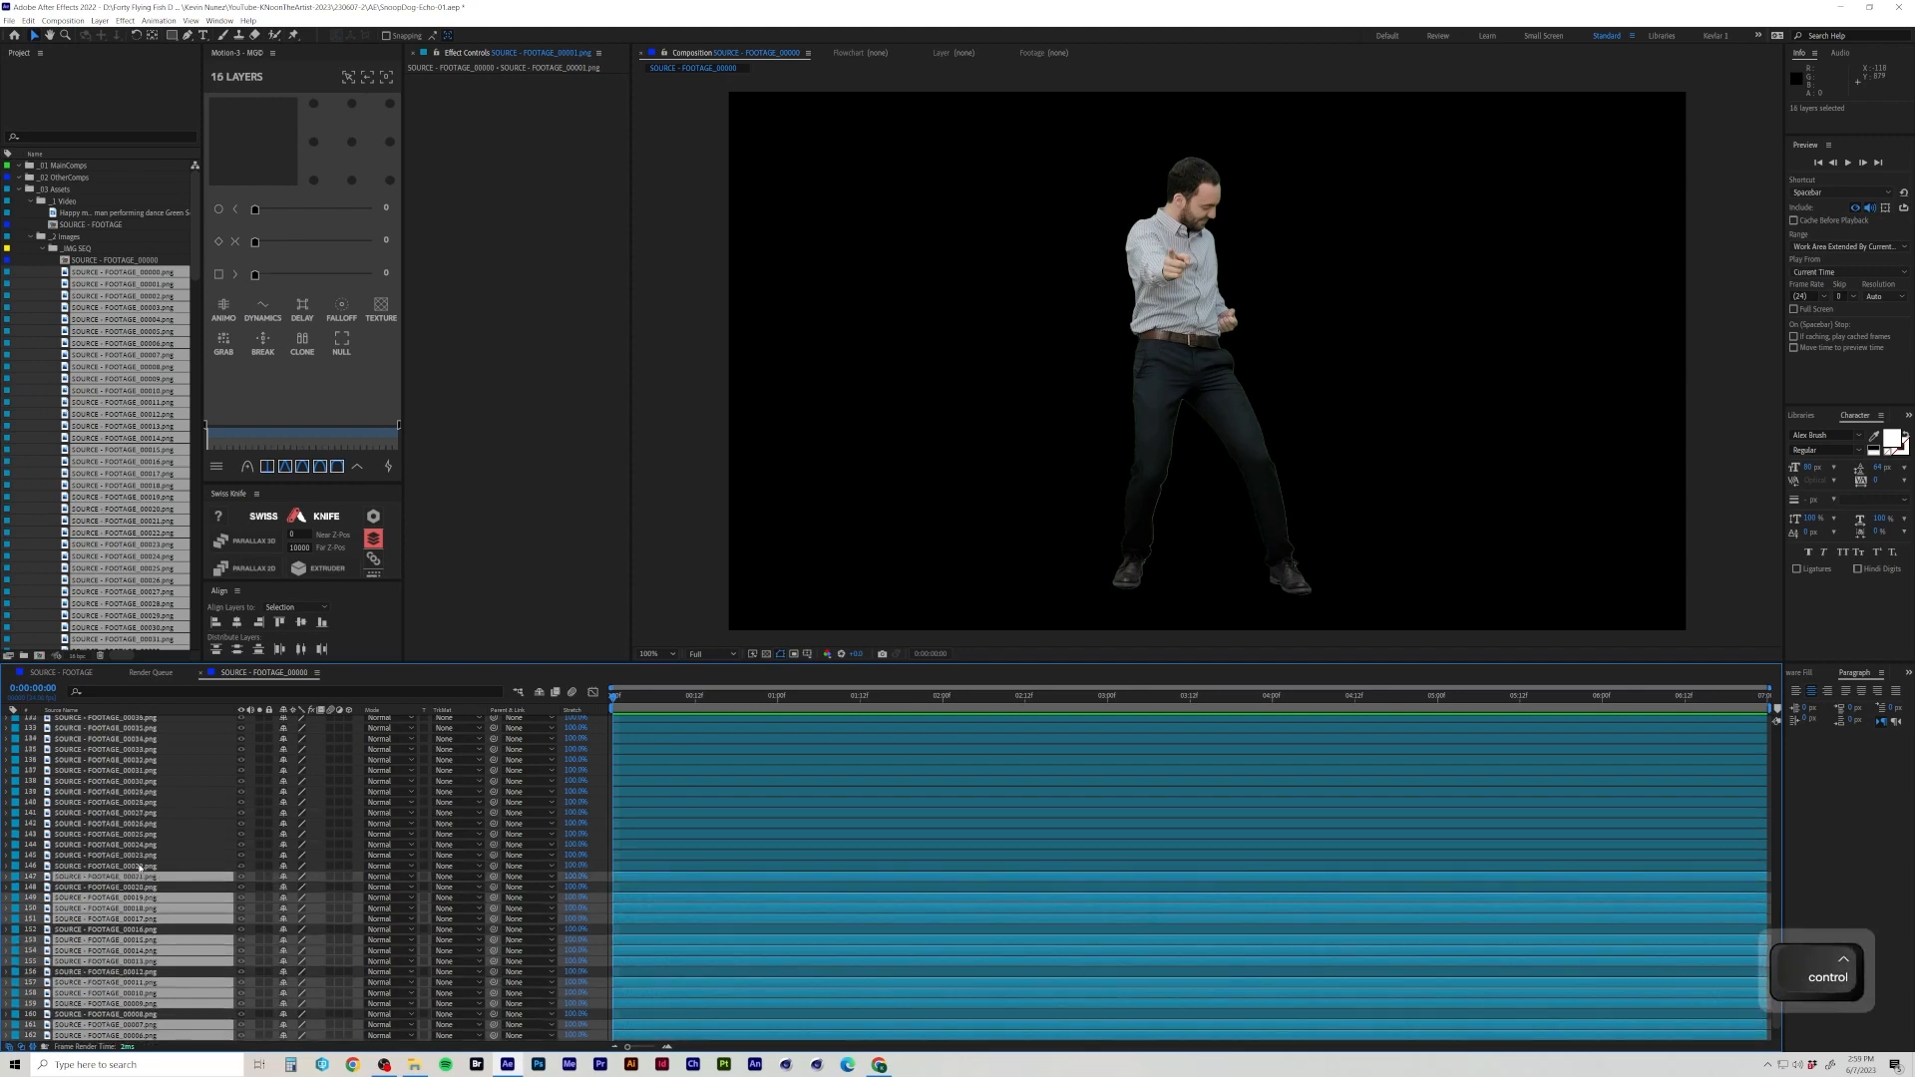
{"action": "left_click", "coordinate": [140, 864], "text": "ctrl"}
{"action": "left_click", "coordinate": [141, 853], "text": "ctrl"}
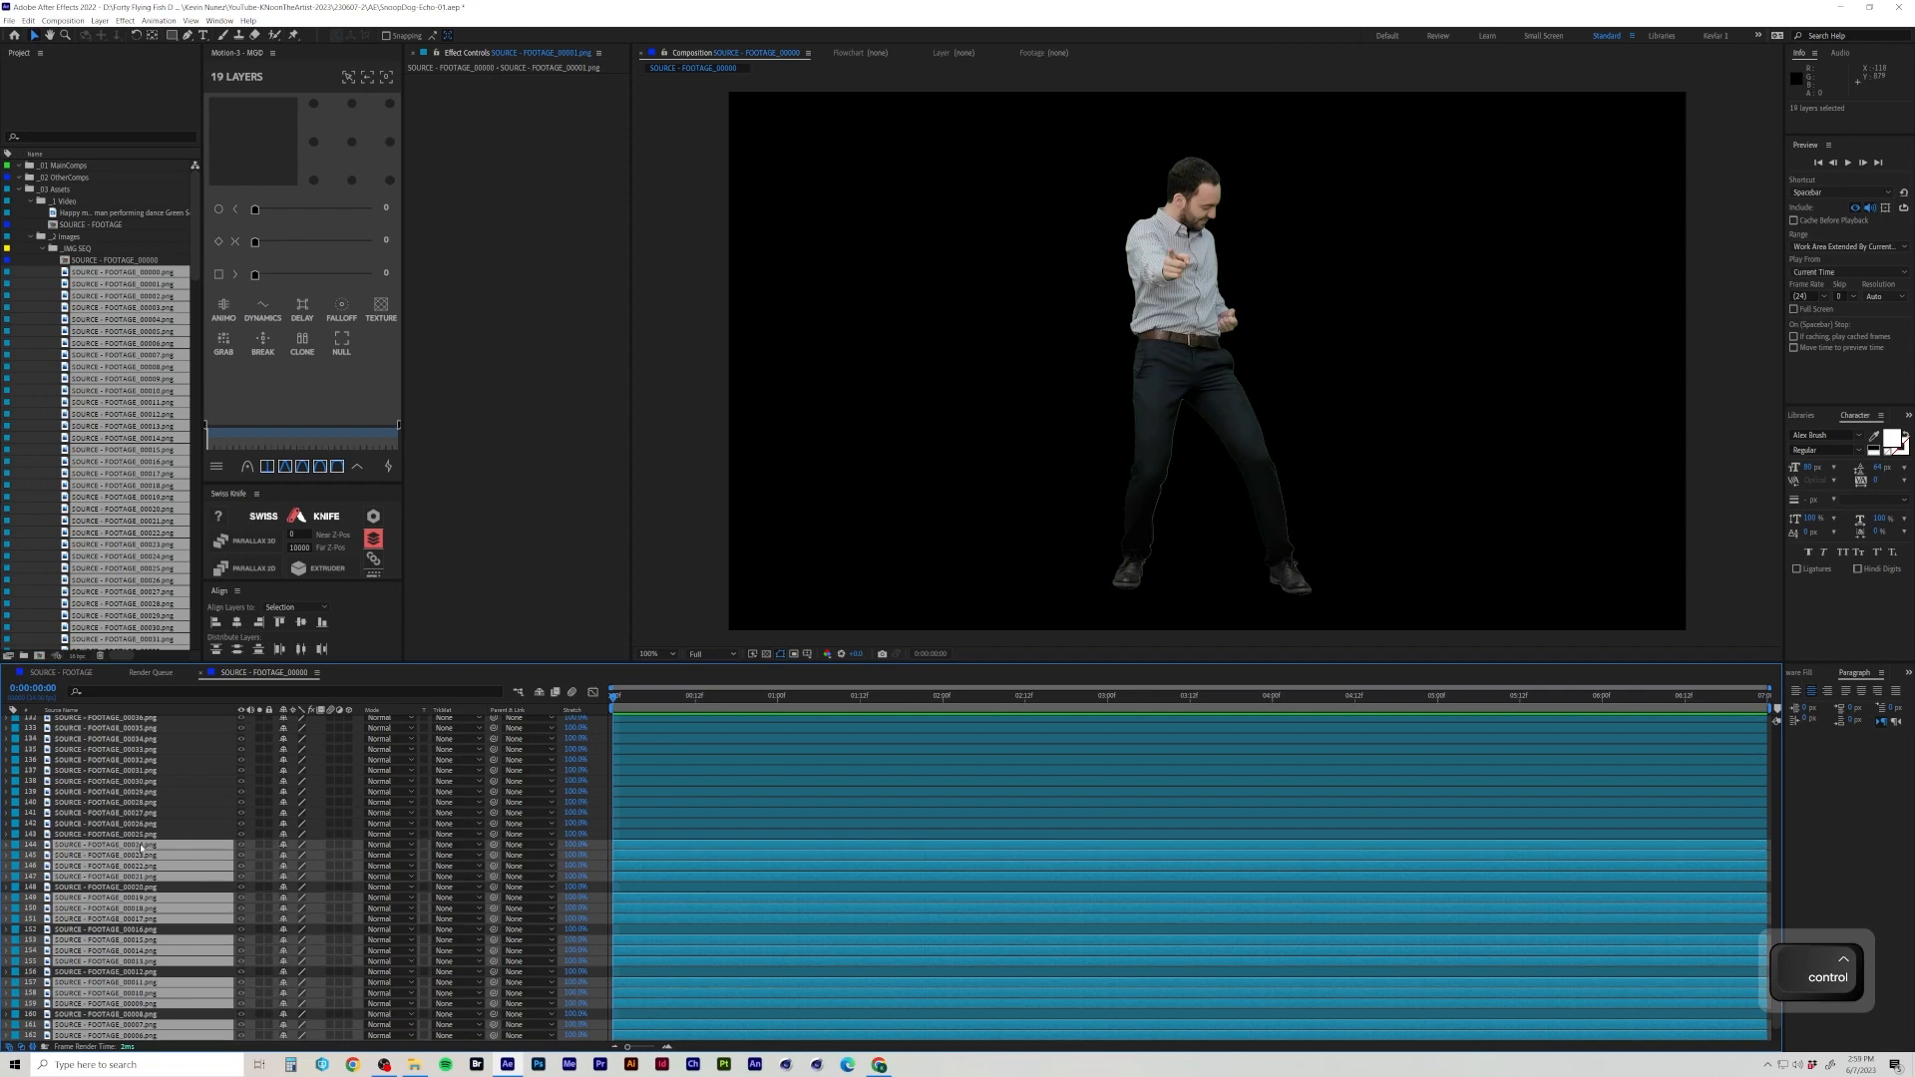
{"action": "scroll", "coordinate": [146, 865], "scroll_direction": "down", "scroll_amount": 2}
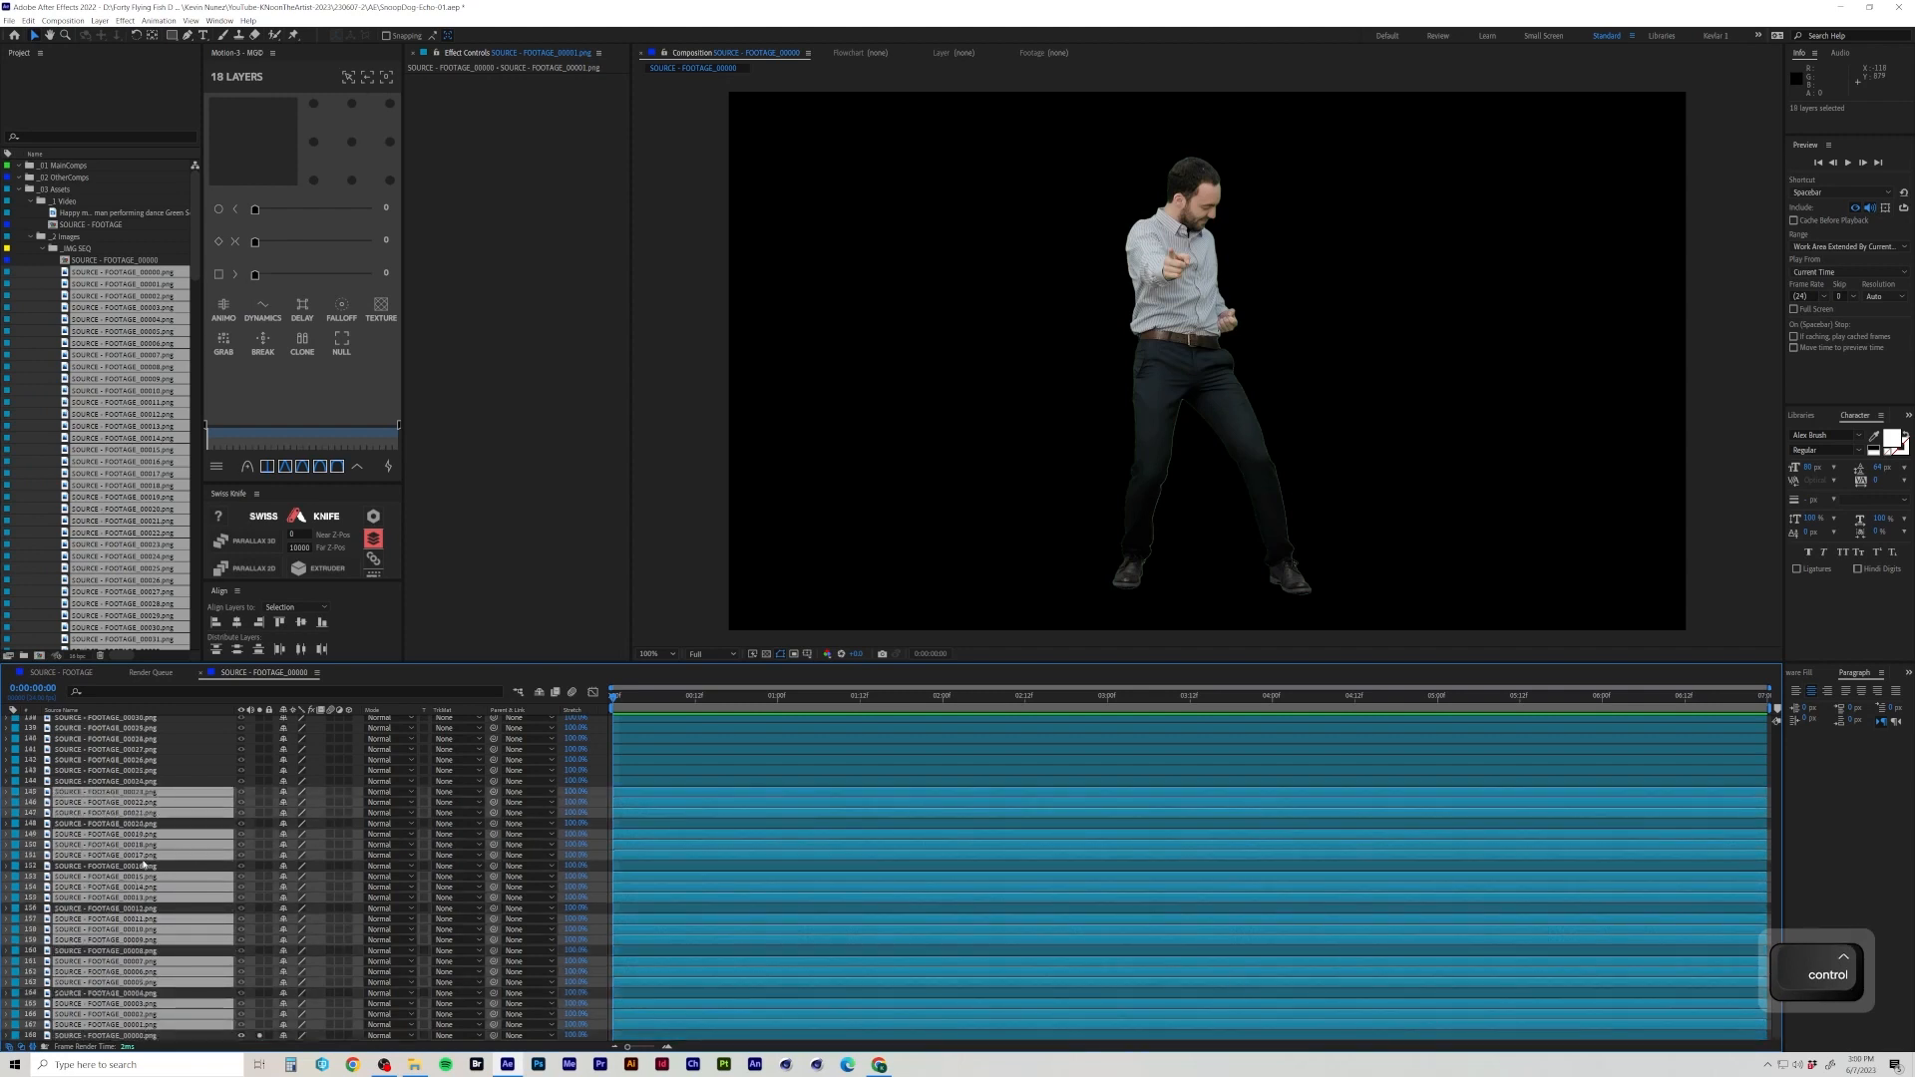
{"action": "scroll", "coordinate": [145, 866], "scroll_direction": "up", "scroll_amount": 2}
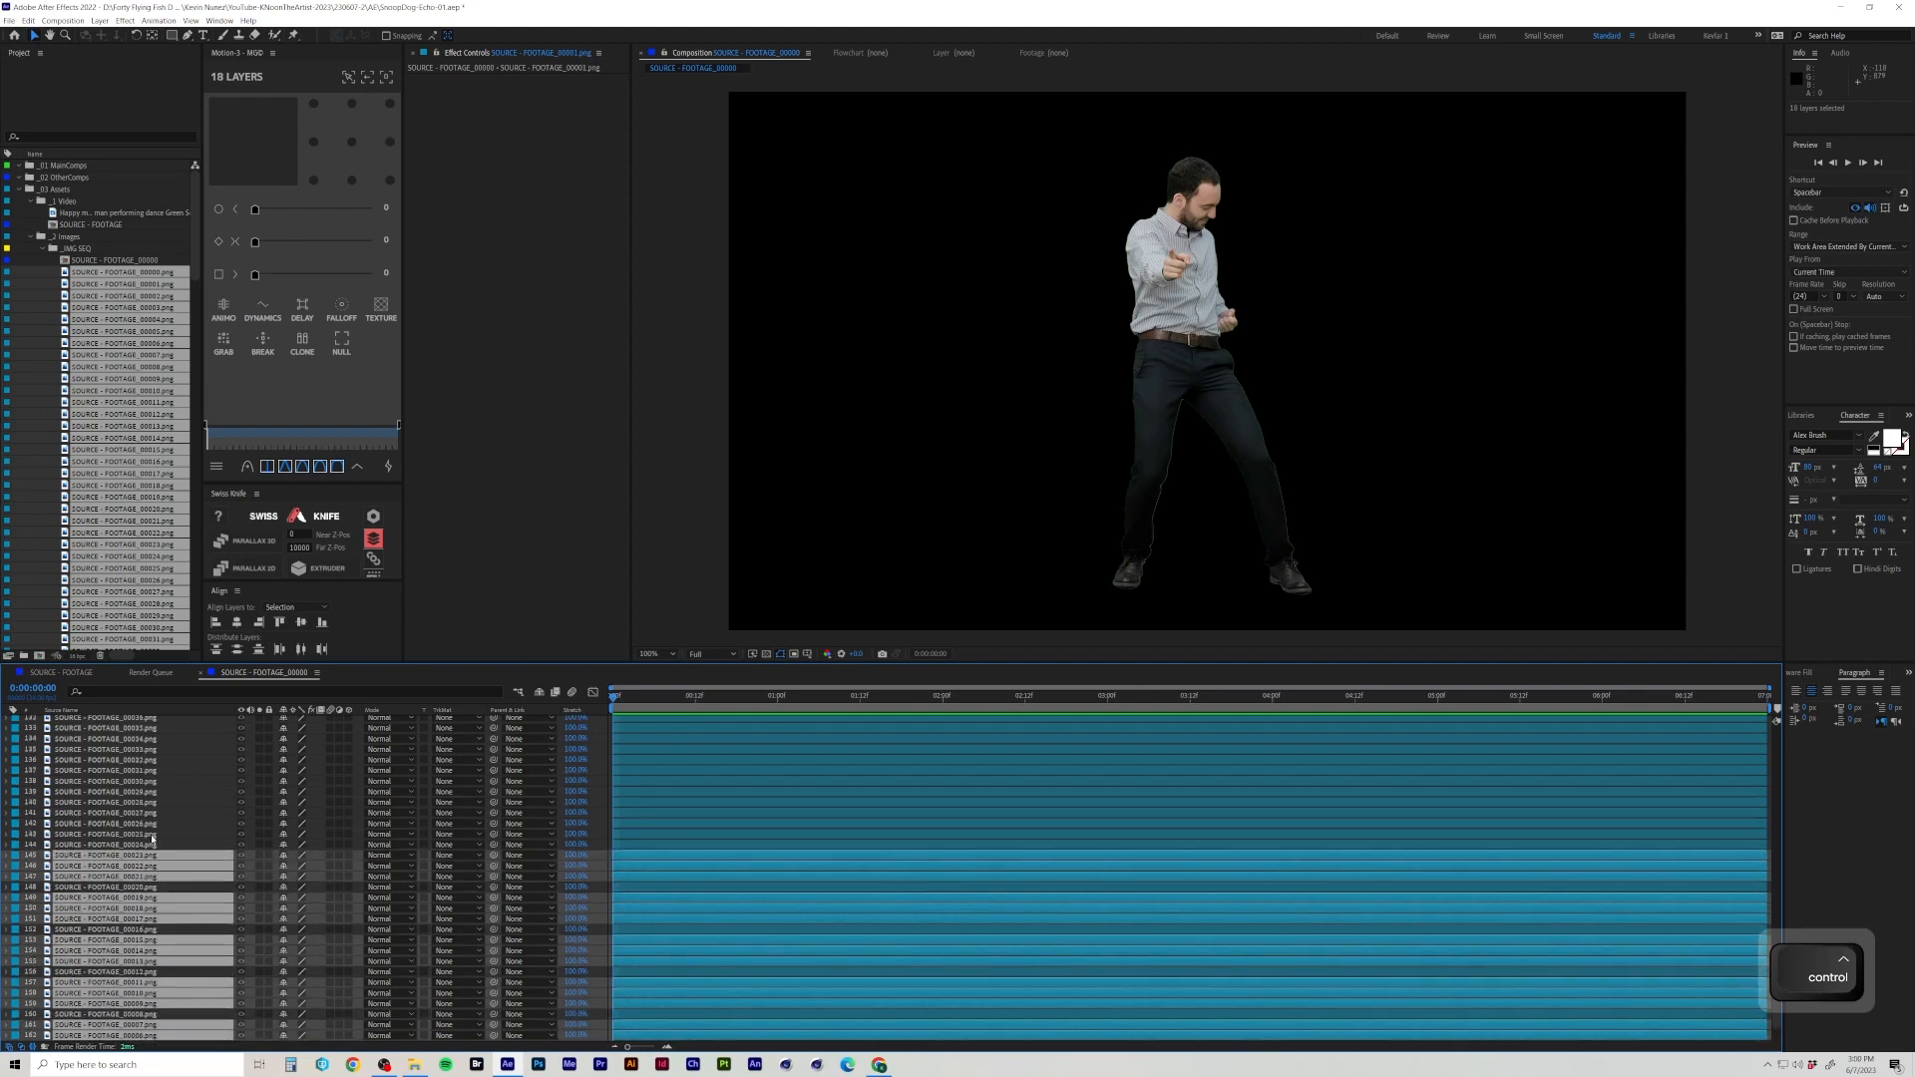
{"action": "left_click", "coordinate": [150, 834], "text": "ctrl"}
{"action": "left_click", "coordinate": [149, 824], "text": "ctrl"}
{"action": "left_click", "coordinate": [148, 813], "text": "ctrl"}
{"action": "scroll", "coordinate": [148, 820], "scroll_direction": "up", "scroll_amount": 2}
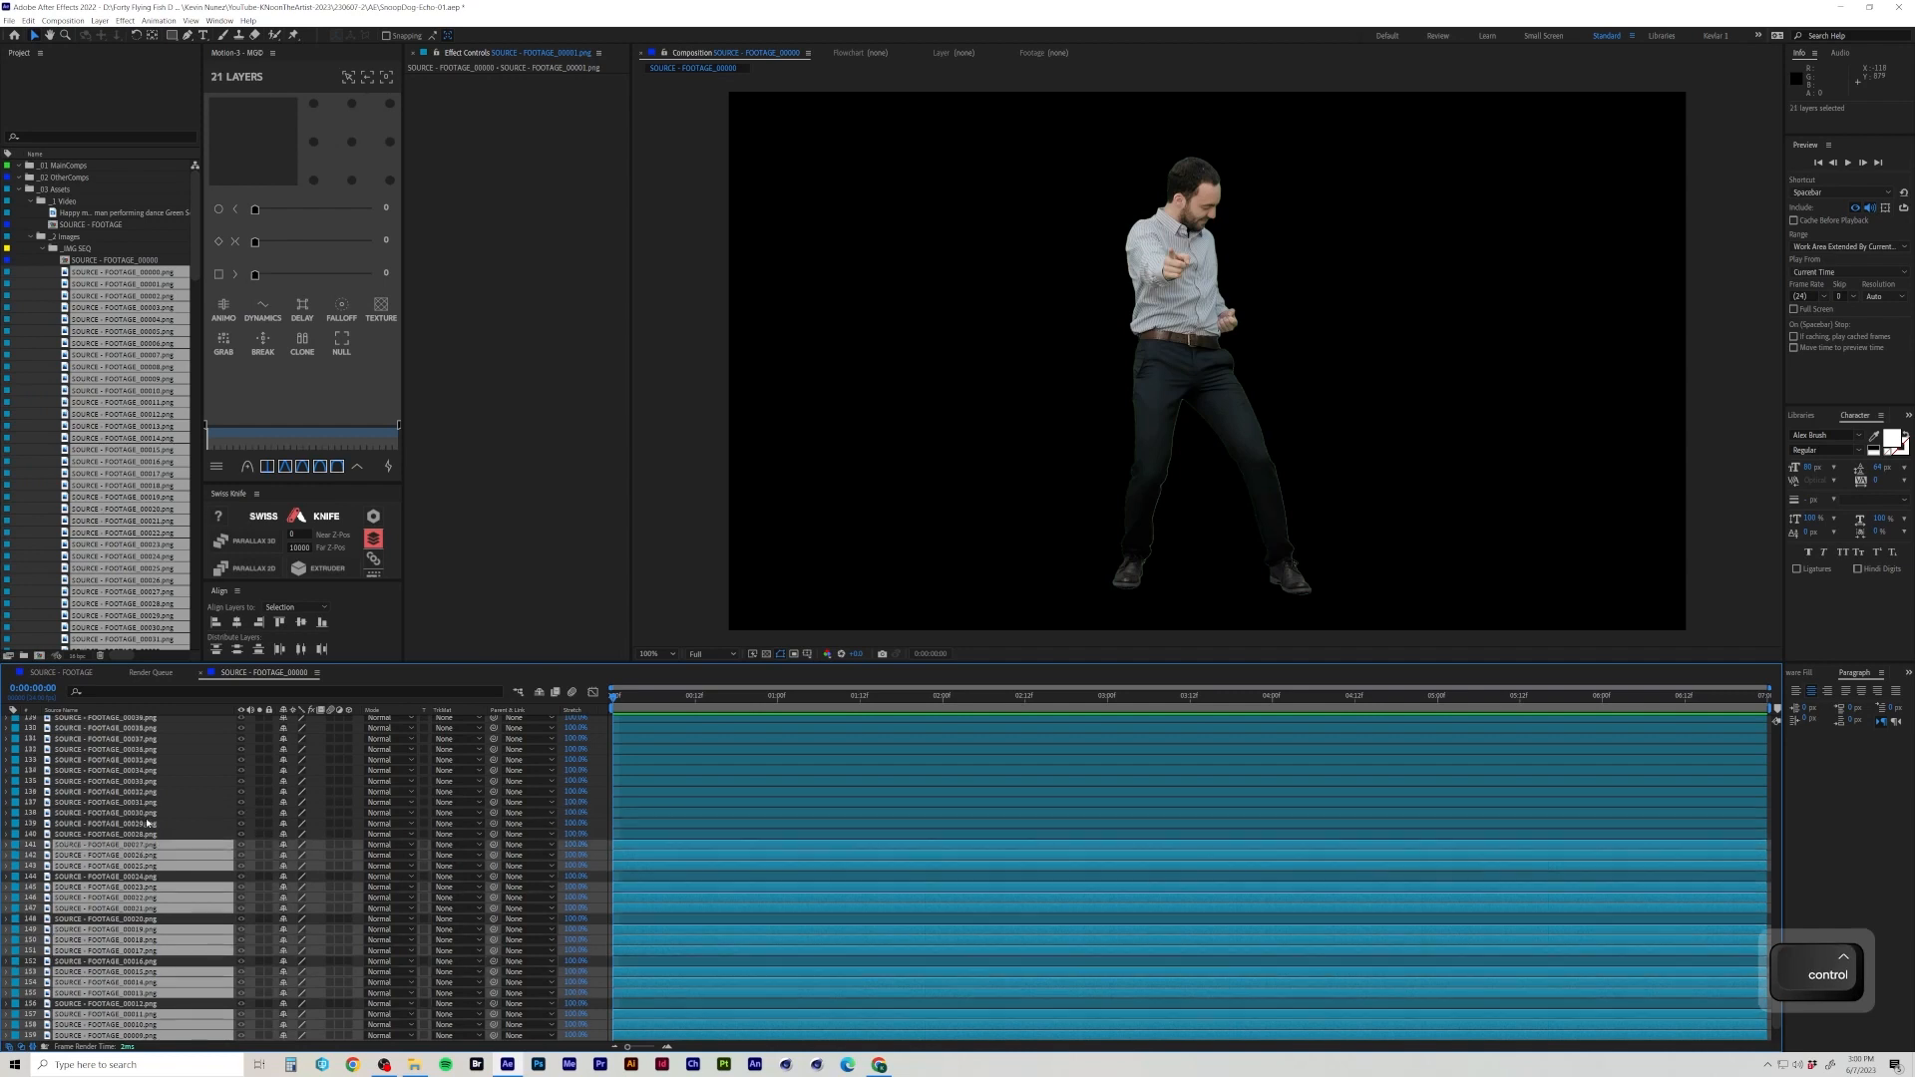
{"action": "left_click", "coordinate": [150, 855], "text": "ctrl"}
{"action": "left_click", "coordinate": [150, 845], "text": "ctrl"}
{"action": "left_click", "coordinate": [149, 835], "text": "ctrl"}
{"action": "scroll", "coordinate": [148, 836], "scroll_direction": "up", "scroll_amount": 2}
{"action": "left_click", "coordinate": [146, 877], "text": "ctrl"}
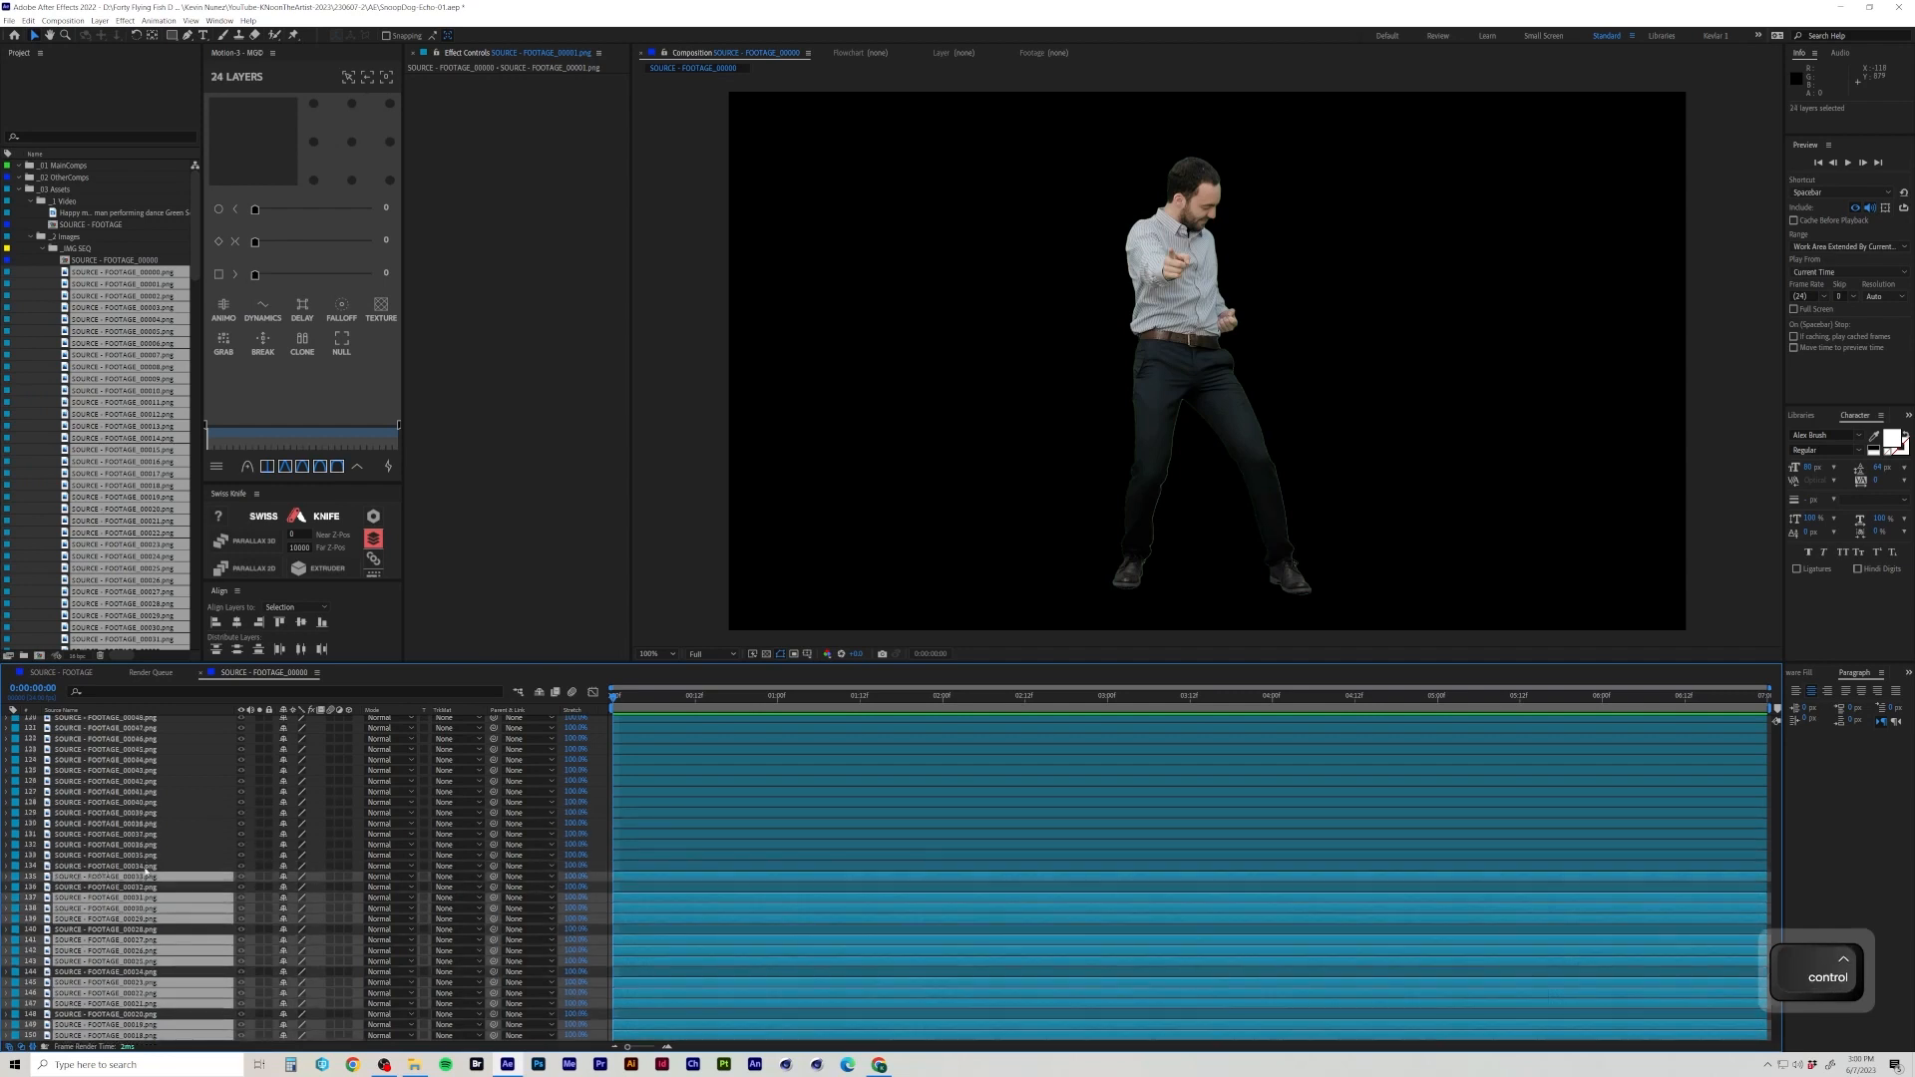
{"action": "left_click", "coordinate": [147, 866], "text": "ctrl"}
{"action": "left_click", "coordinate": [147, 855], "text": "ctrl"}
{"action": "scroll", "coordinate": [147, 856], "scroll_direction": "up", "scroll_amount": 3}
{"action": "left_click", "coordinate": [147, 930], "text": "ctrl"}
{"action": "left_click", "coordinate": [146, 919], "text": "ctrl"}
{"action": "left_click", "coordinate": [147, 802], "text": "ctrl"}
{"action": "scroll", "coordinate": [147, 804], "scroll_direction": "up", "scroll_amount": 2}
{"action": "left_click", "coordinate": [147, 845], "text": "ctrl"}
{"action": "left_click", "coordinate": [147, 834], "text": "ctrl"}
{"action": "left_click", "coordinate": [147, 824], "text": "ctrl"}
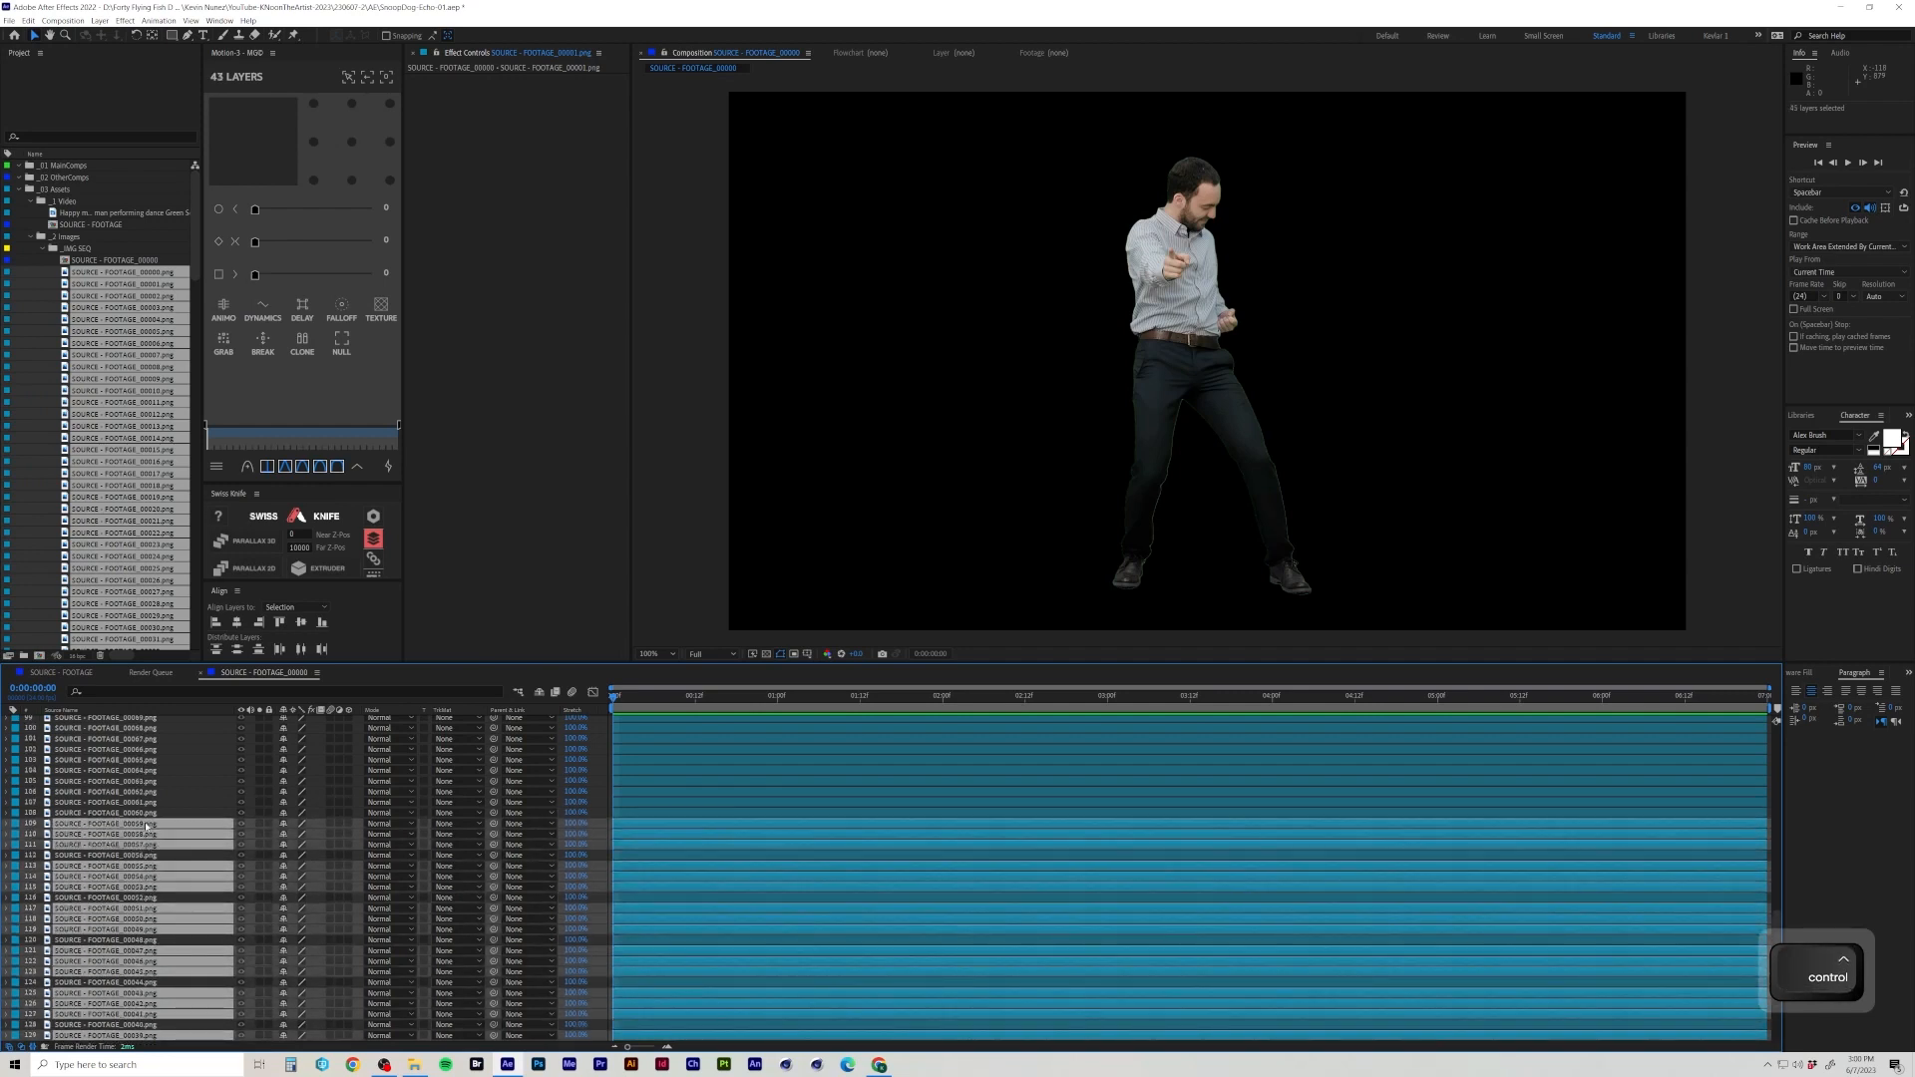
{"action": "left_click", "coordinate": [147, 802], "text": "ctrl"}
{"action": "left_click", "coordinate": [146, 792], "text": "ctrl"}
{"action": "left_click", "coordinate": [146, 782], "text": "ctrl"}
{"action": "scroll", "coordinate": [146, 804], "scroll_direction": "up", "scroll_amount": 3}
{"action": "left_click", "coordinate": [147, 877], "text": "ctrl"}
{"action": "left_click", "coordinate": [147, 865], "text": "ctrl"}
{"action": "left_click", "coordinate": [147, 855], "text": "ctrl"}
{"action": "left_click", "coordinate": [146, 834], "text": "ctrl"}
{"action": "left_click", "coordinate": [146, 824], "text": "ctrl"}
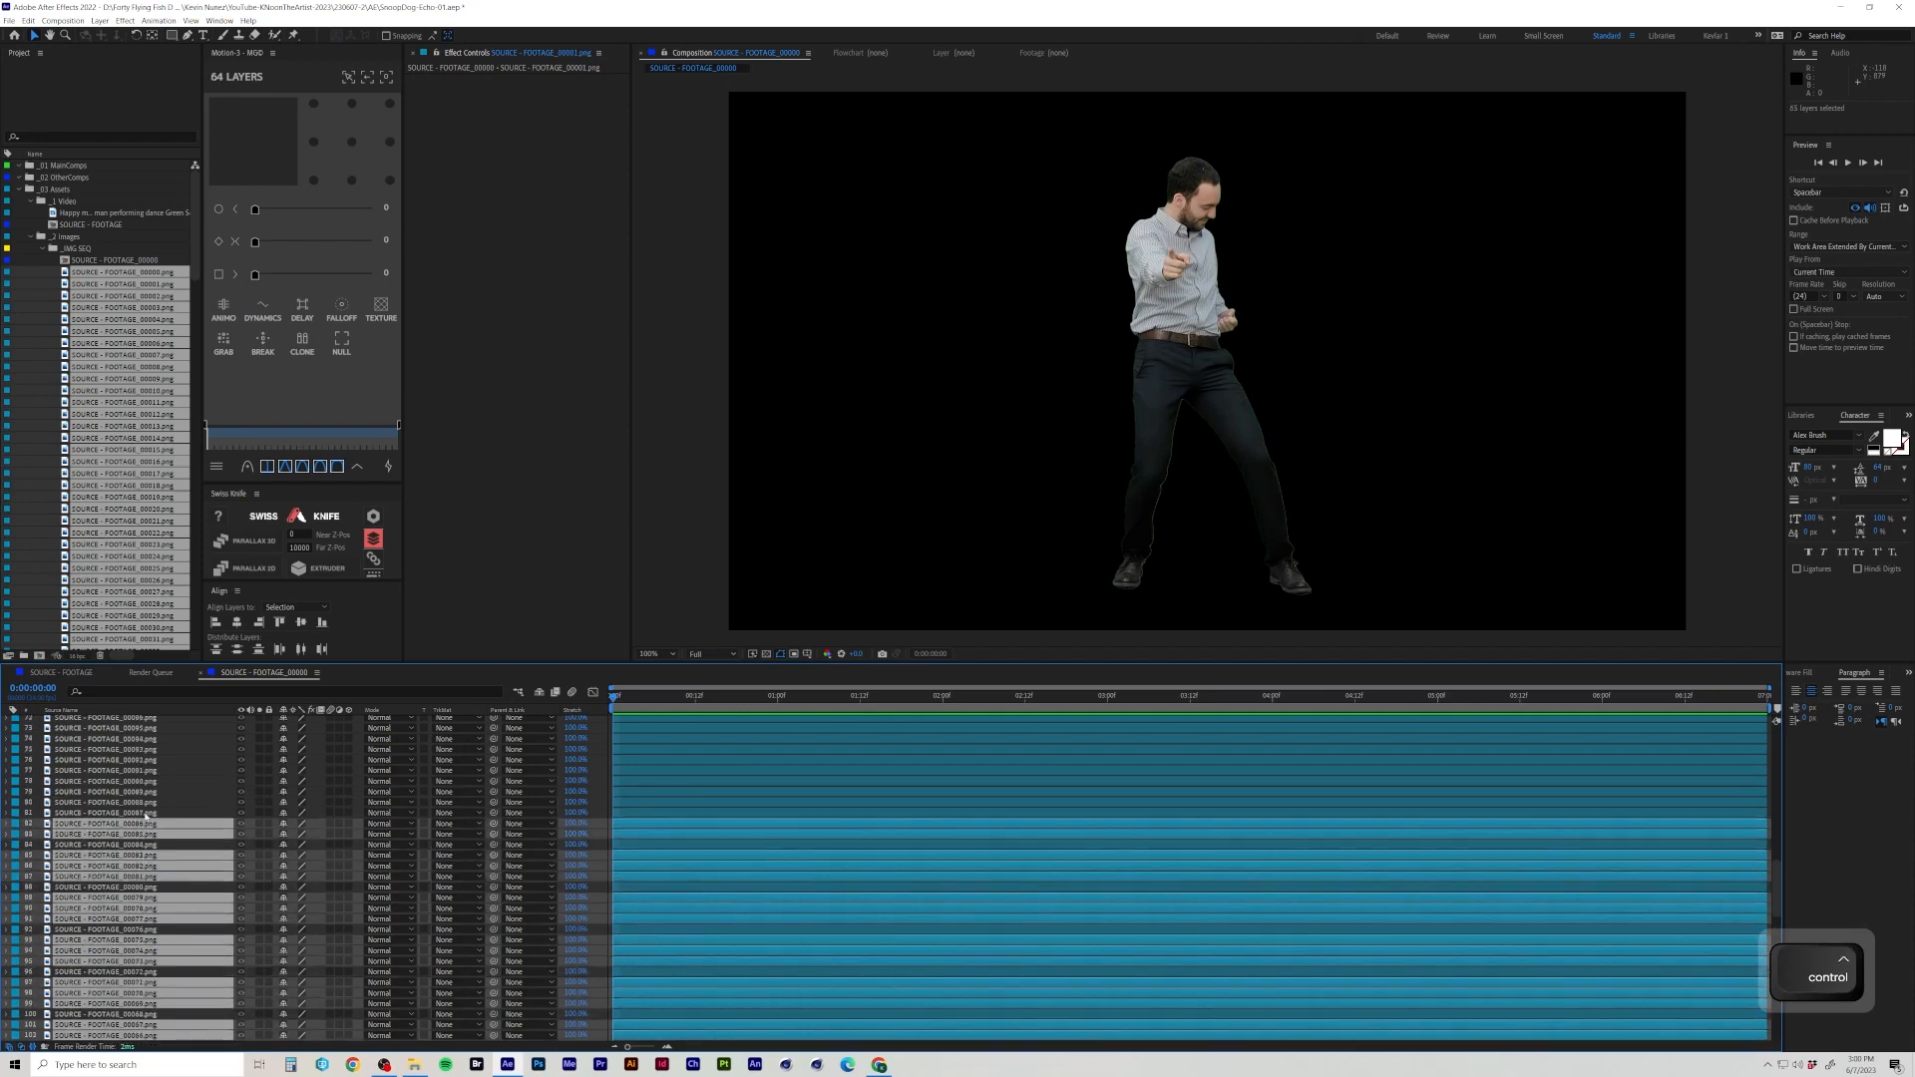
{"action": "left_click", "coordinate": [147, 813], "text": "ctrl"}
{"action": "scroll", "coordinate": [147, 813], "scroll_direction": "up", "scroll_amount": 2}
{"action": "left_click", "coordinate": [148, 845], "text": "ctrl"}
{"action": "left_click", "coordinate": [147, 834], "text": "ctrl"}
{"action": "left_click", "coordinate": [147, 824], "text": "ctrl"}
{"action": "left_click", "coordinate": [147, 802], "text": "ctrl"}
{"action": "left_click", "coordinate": [148, 792], "text": "ctrl"}
{"action": "left_click", "coordinate": [148, 781], "text": "ctrl"}
{"action": "scroll", "coordinate": [149, 788], "scroll_direction": "up", "scroll_amount": 3}
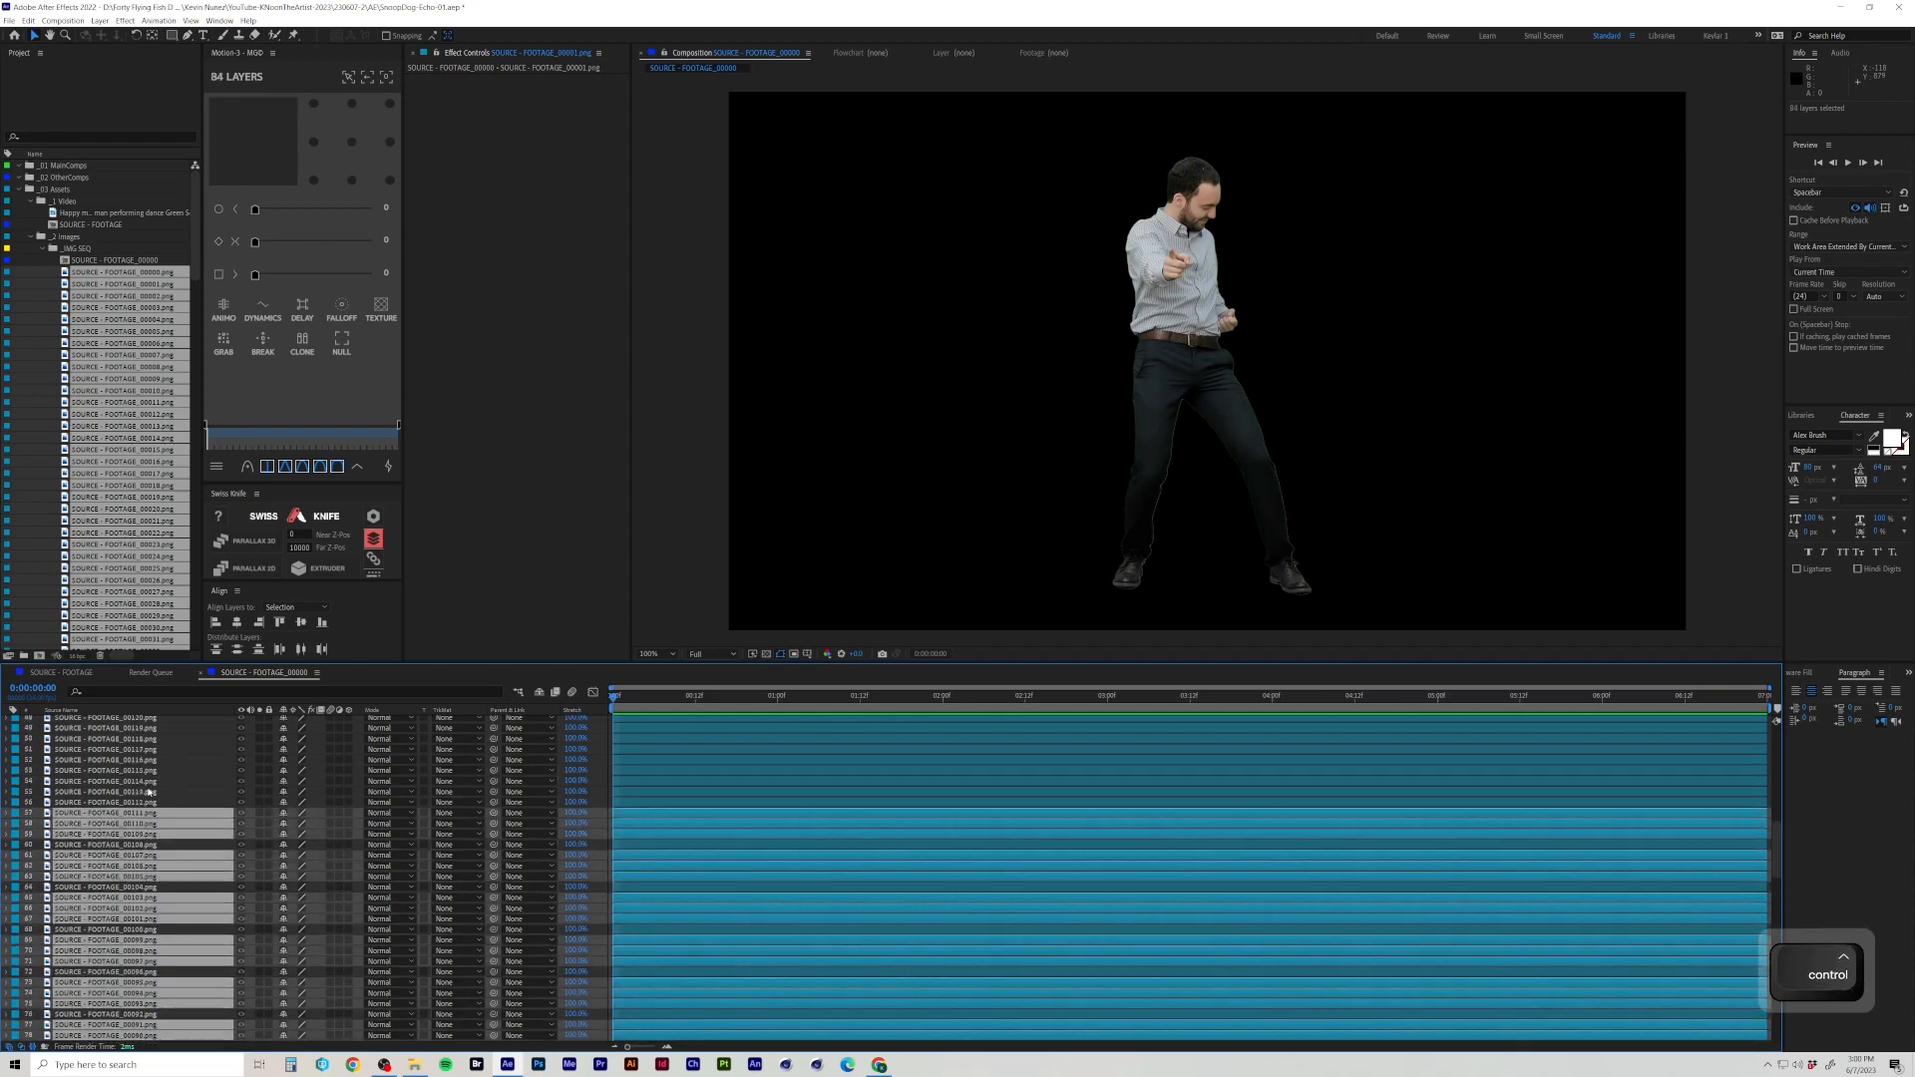
{"action": "left_click", "coordinate": [149, 854], "text": "ctrl"}
{"action": "left_click", "coordinate": [150, 877], "text": "ctrl"}
{"action": "left_click", "coordinate": [150, 866], "text": "ctrl"}
{"action": "left_click", "coordinate": [150, 855], "text": "ctrl"}
{"action": "scroll", "coordinate": [149, 858], "scroll_direction": "up", "scroll_amount": 1}
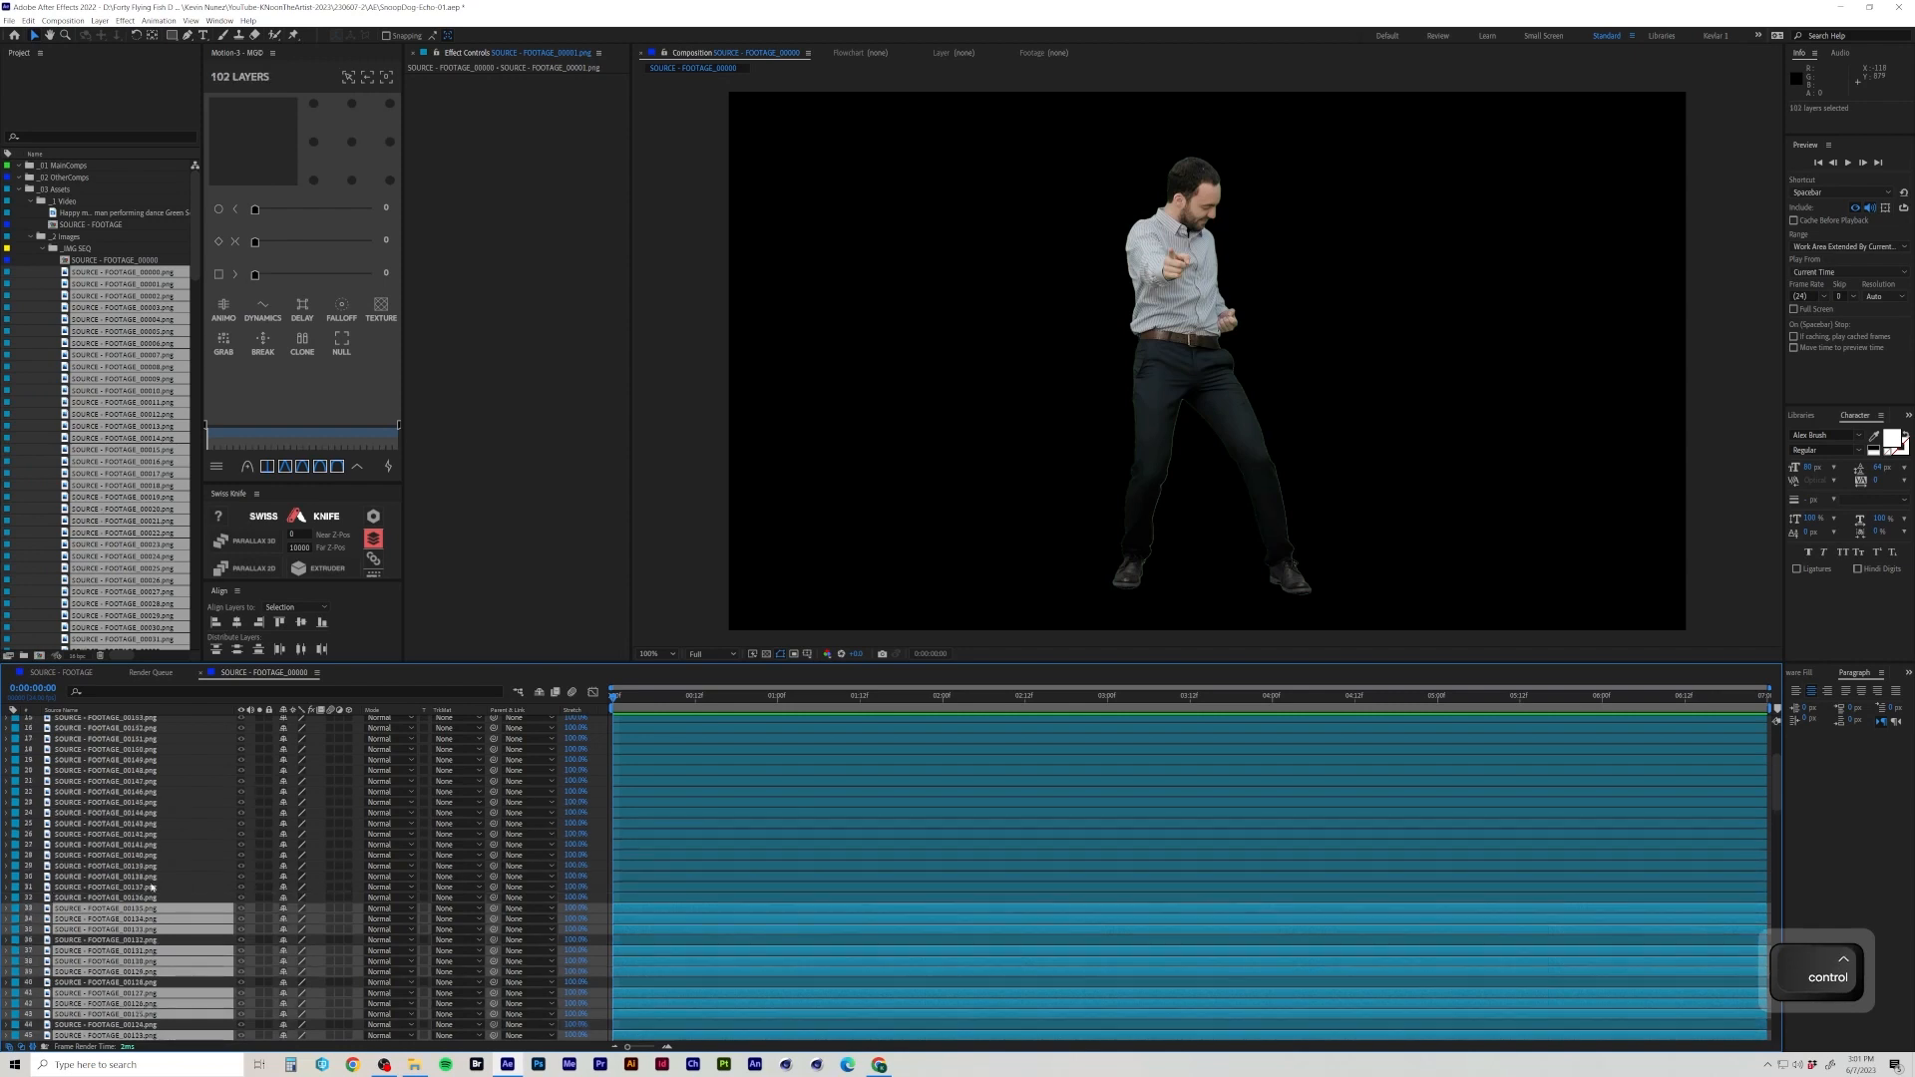
{"action": "left_click", "coordinate": [150, 885], "text": "ctrl"}
{"action": "left_click", "coordinate": [150, 874], "text": "ctrl"}
{"action": "left_click", "coordinate": [150, 863], "text": "ctrl"}
{"action": "left_click", "coordinate": [150, 842], "text": "ctrl"}
{"action": "left_click", "coordinate": [150, 826], "text": "ctrl"}
{"action": "left_click", "coordinate": [150, 816], "text": "ctrl"}
{"action": "left_click", "coordinate": [152, 805], "text": "ctrl"}
{"action": "left_click", "coordinate": [152, 784], "text": "ctrl"}
{"action": "left_click", "coordinate": [153, 763], "text": "ctrl"}
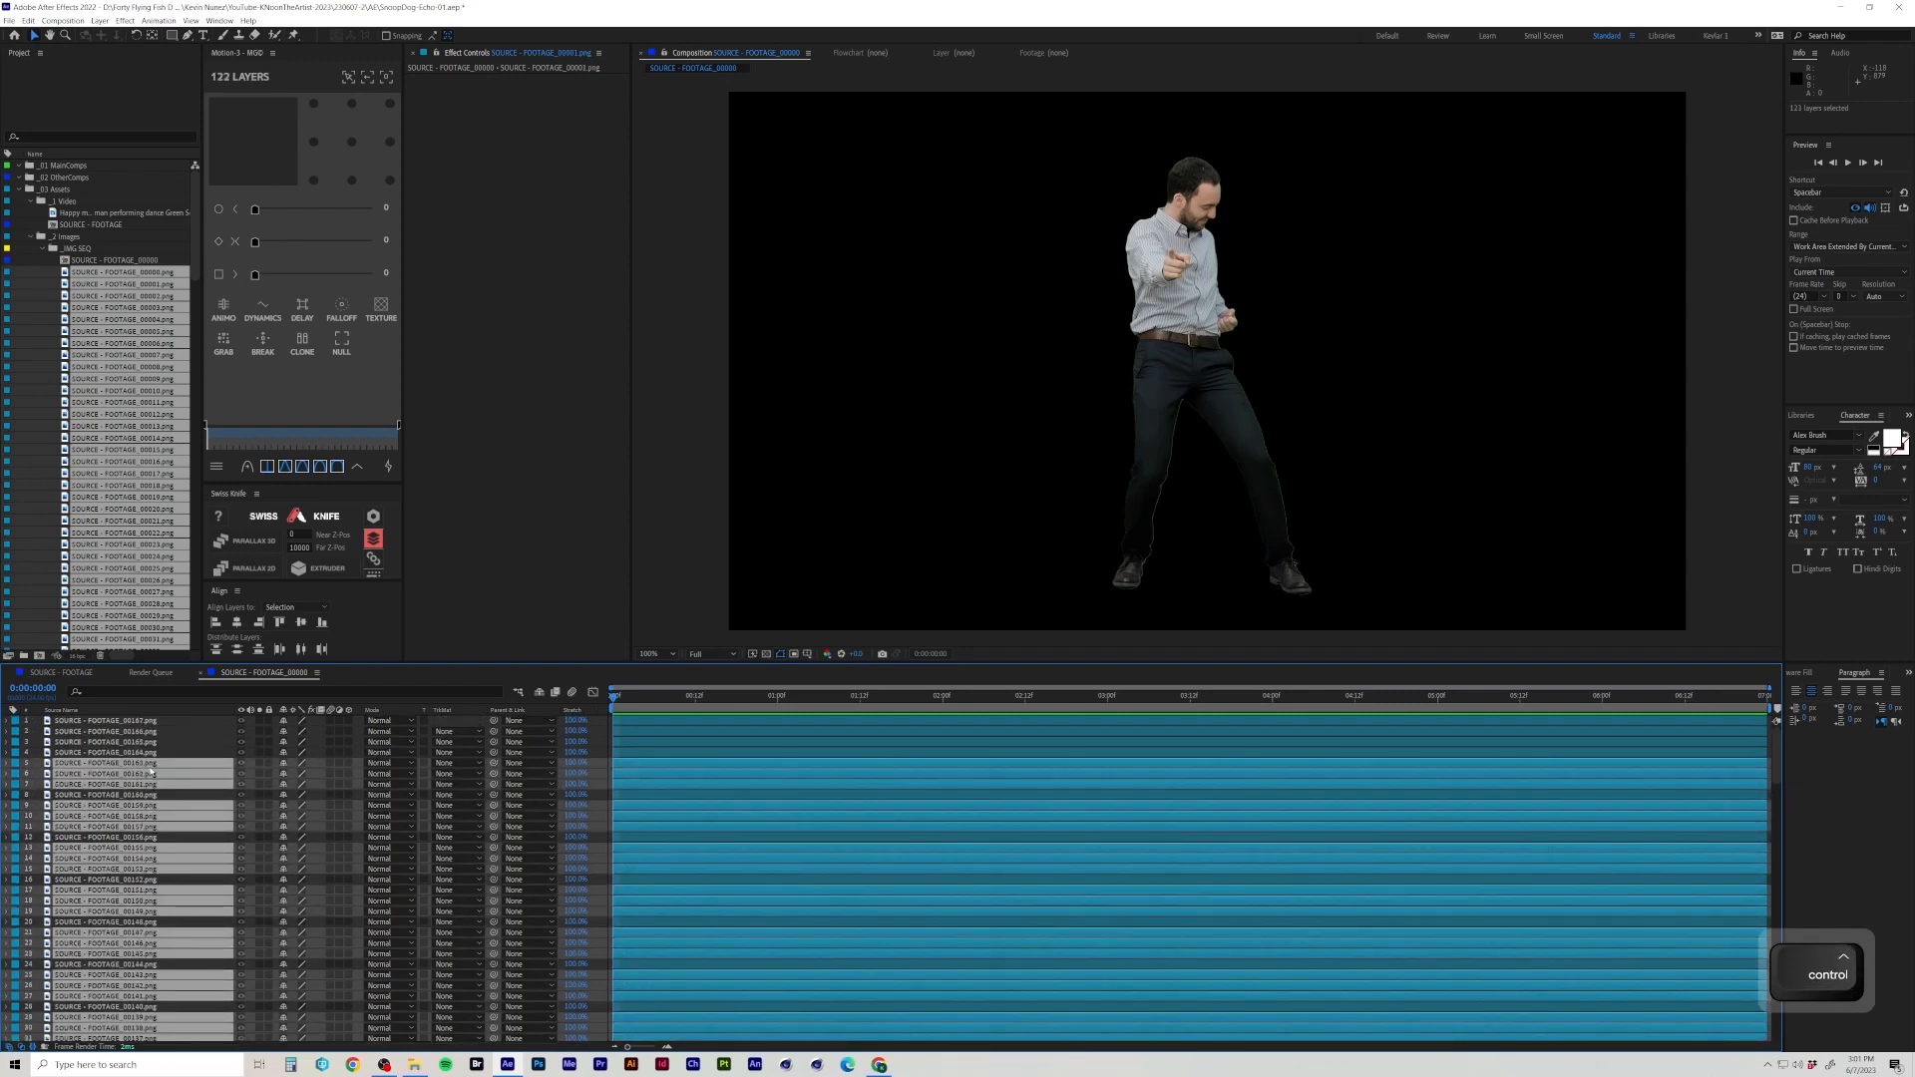
{"action": "left_click", "coordinate": [160, 742], "text": "ctrl"}
{"action": "left_click", "coordinate": [161, 731], "text": "ctrl"}
{"action": "left_click", "coordinate": [163, 721], "text": "ctrl"}
{"action": "key", "text": "BackSpace"}
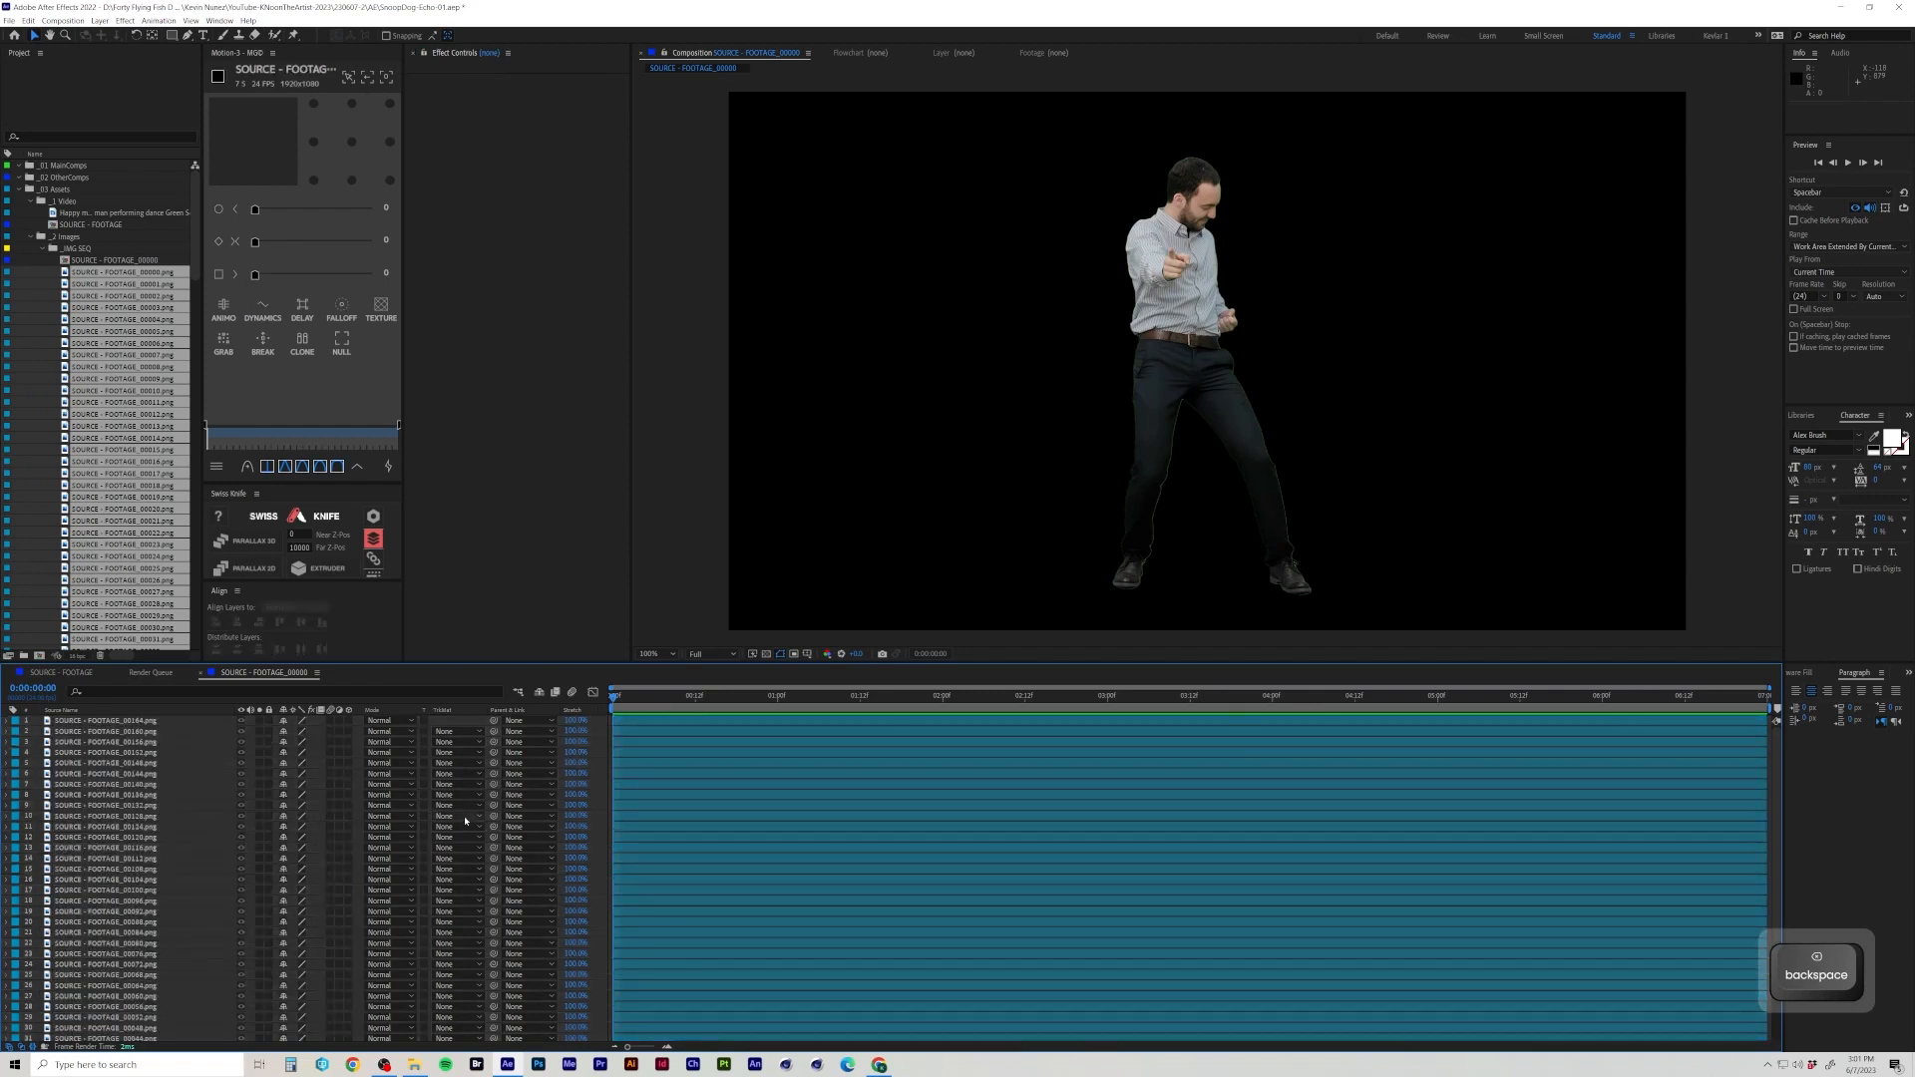
Select the bottom layer SOURCE - FOOTAGE_00000.png and briefly review the echo colors of the Snoop Dogg video in the browser.
{"action": "scroll", "coordinate": [221, 828], "scroll_direction": "down", "scroll_amount": 4}
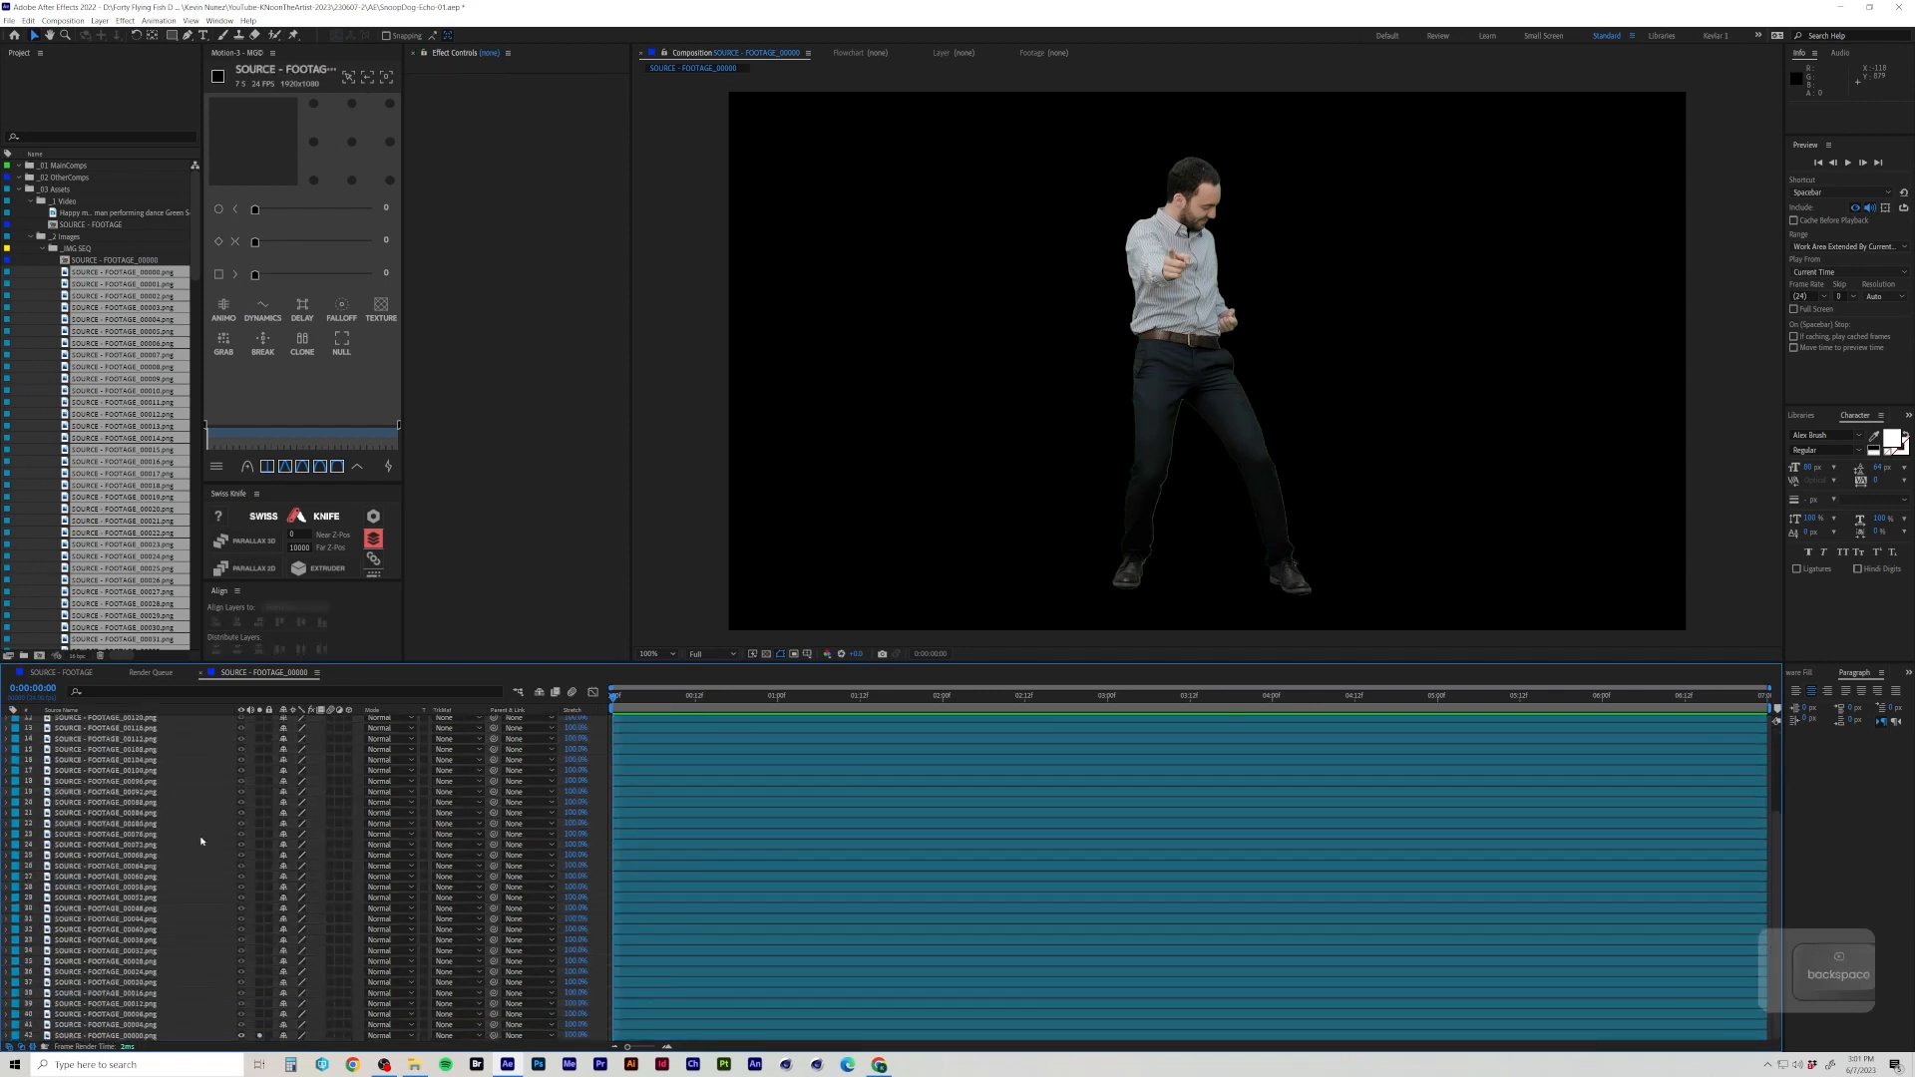
{"action": "left_click", "coordinate": [205, 1034]}
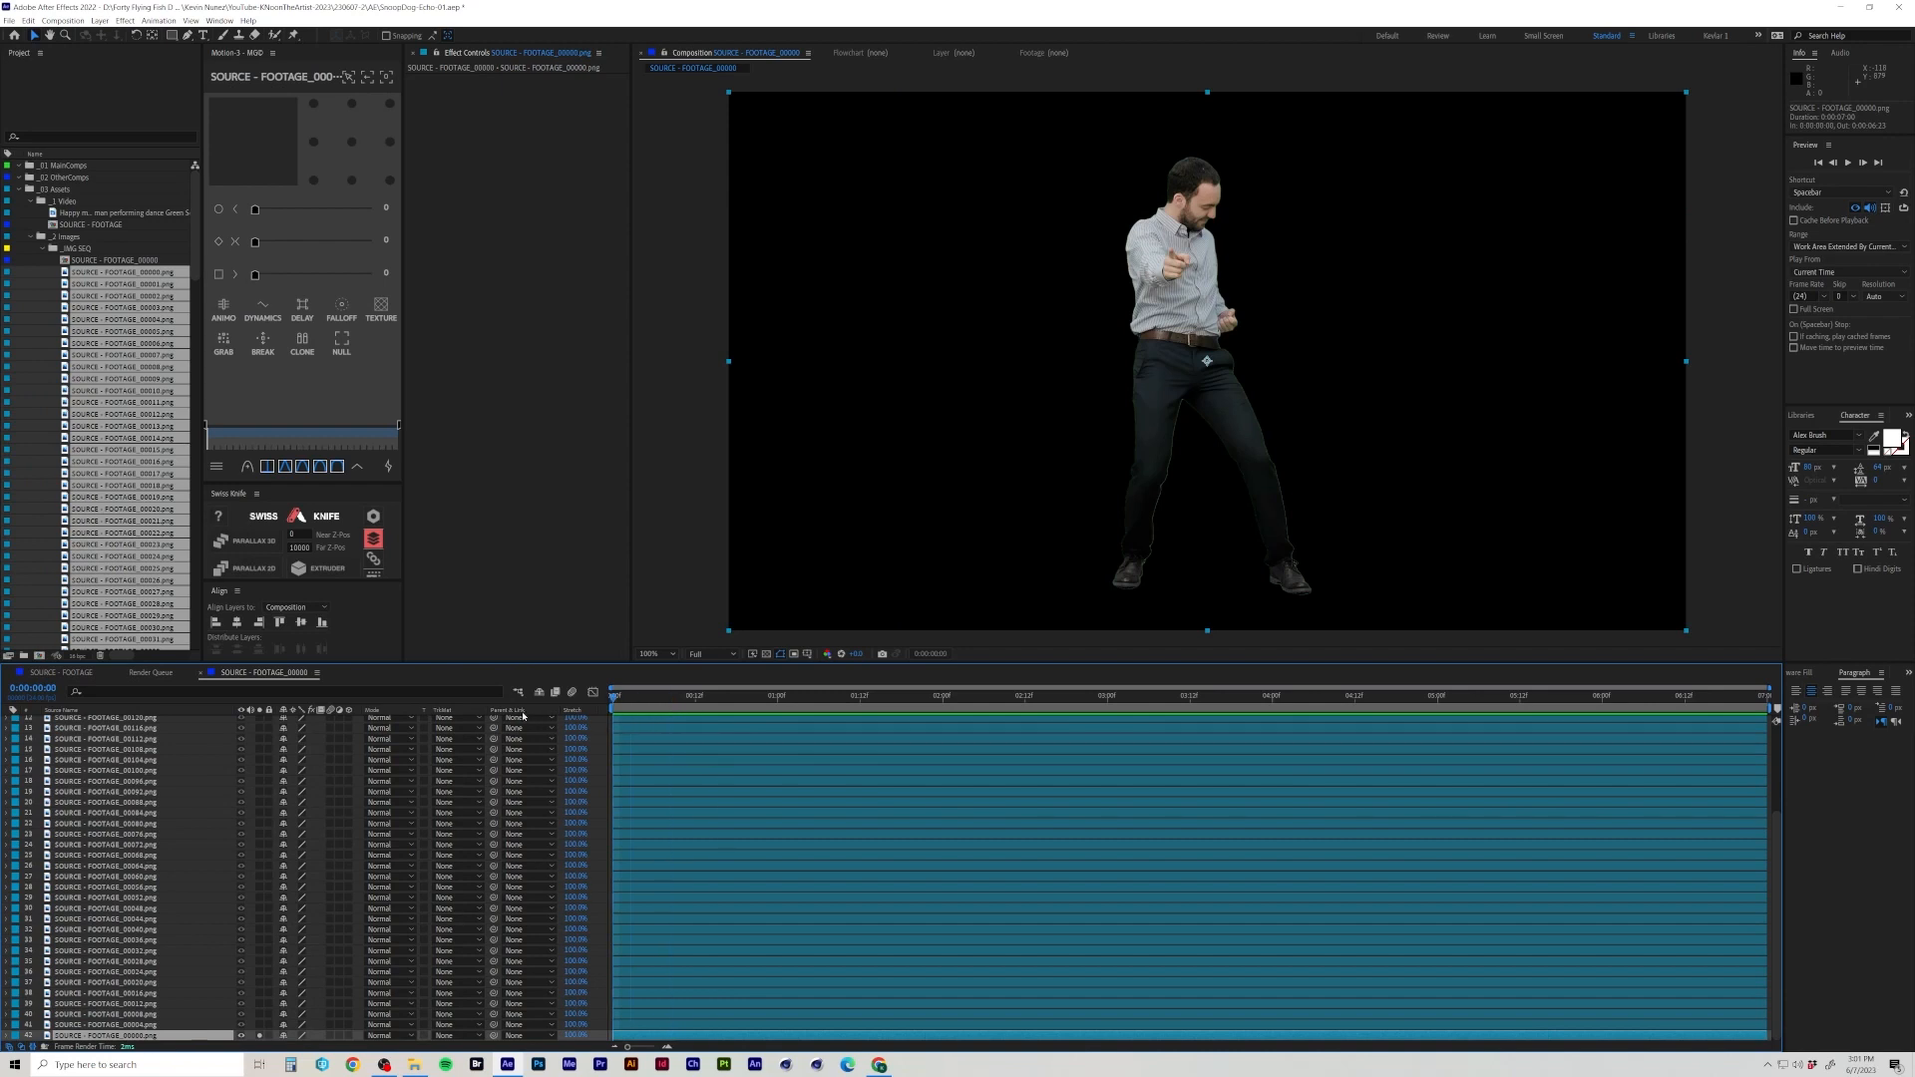
{"action": "key", "text": "alt+Tab"}
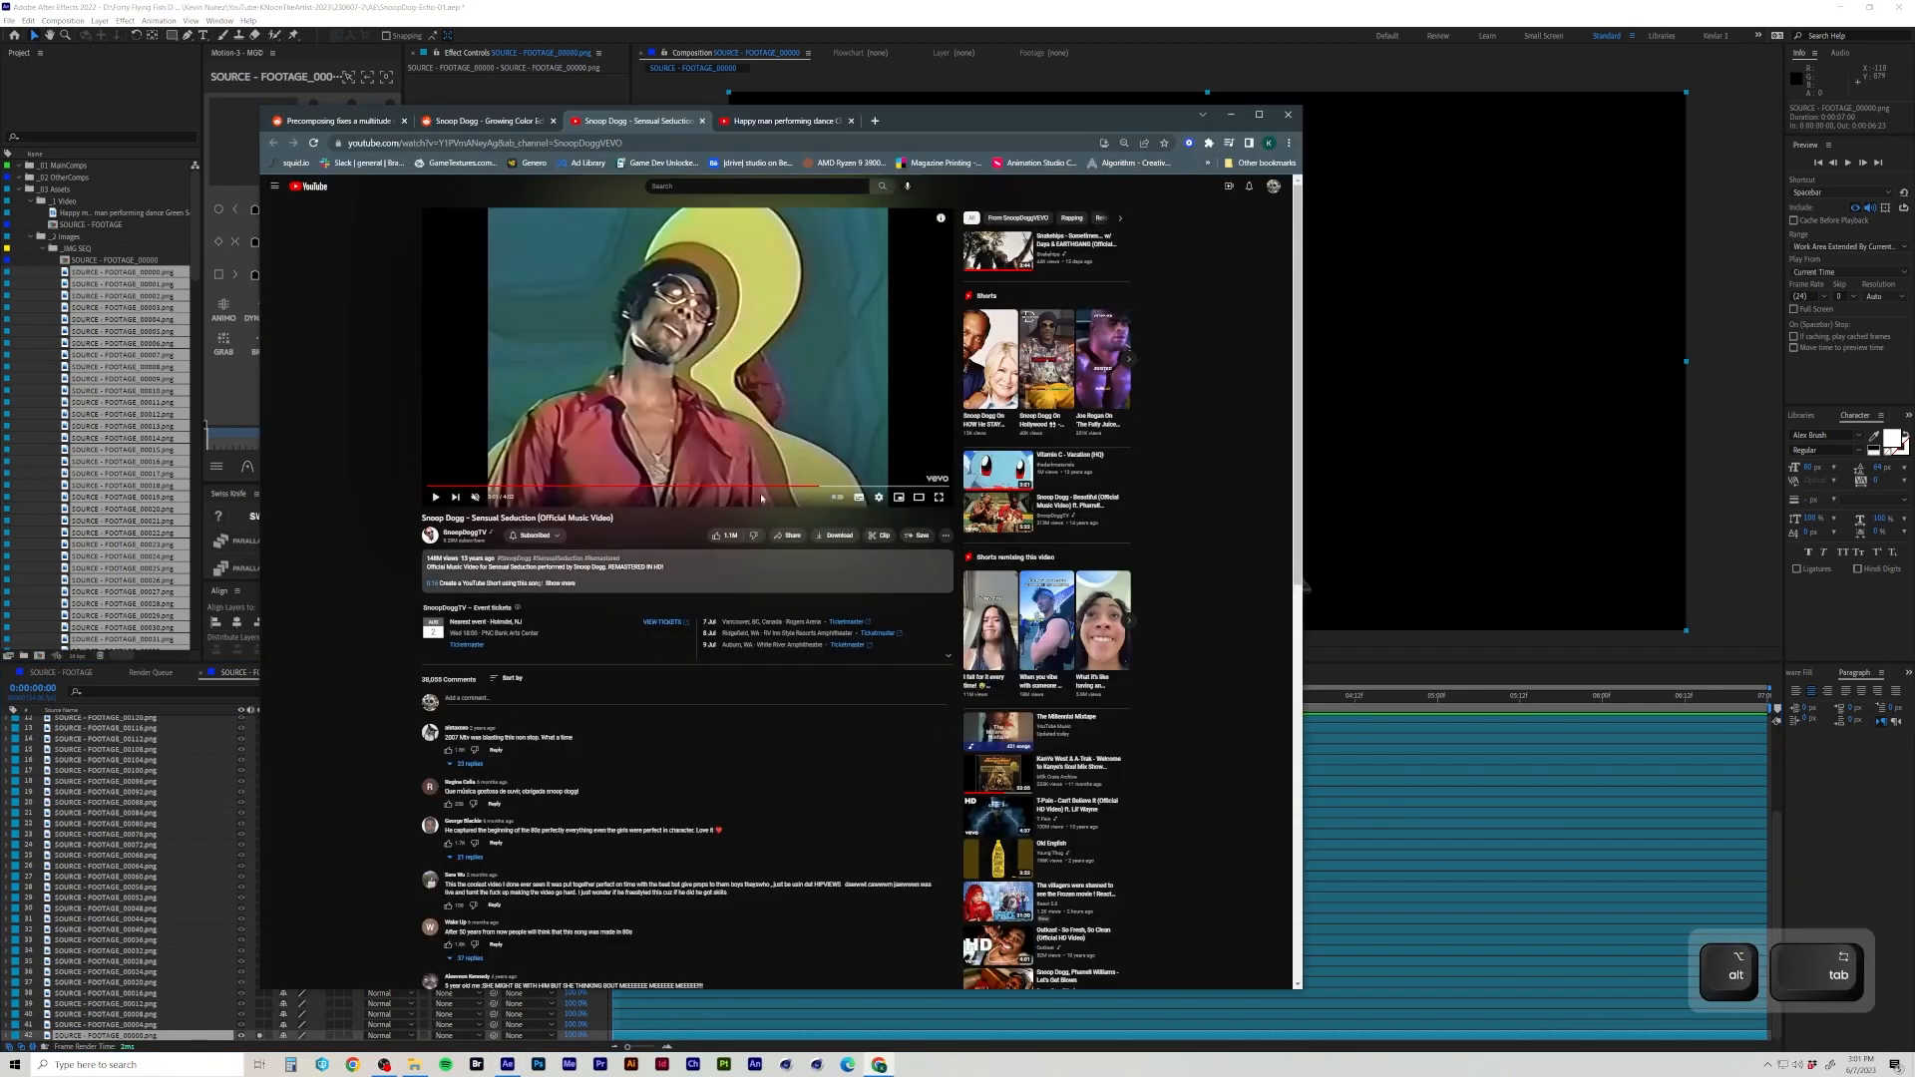
{"action": "left_click_drag", "start_coordinate": [816, 491], "coordinate": [816, 489]}
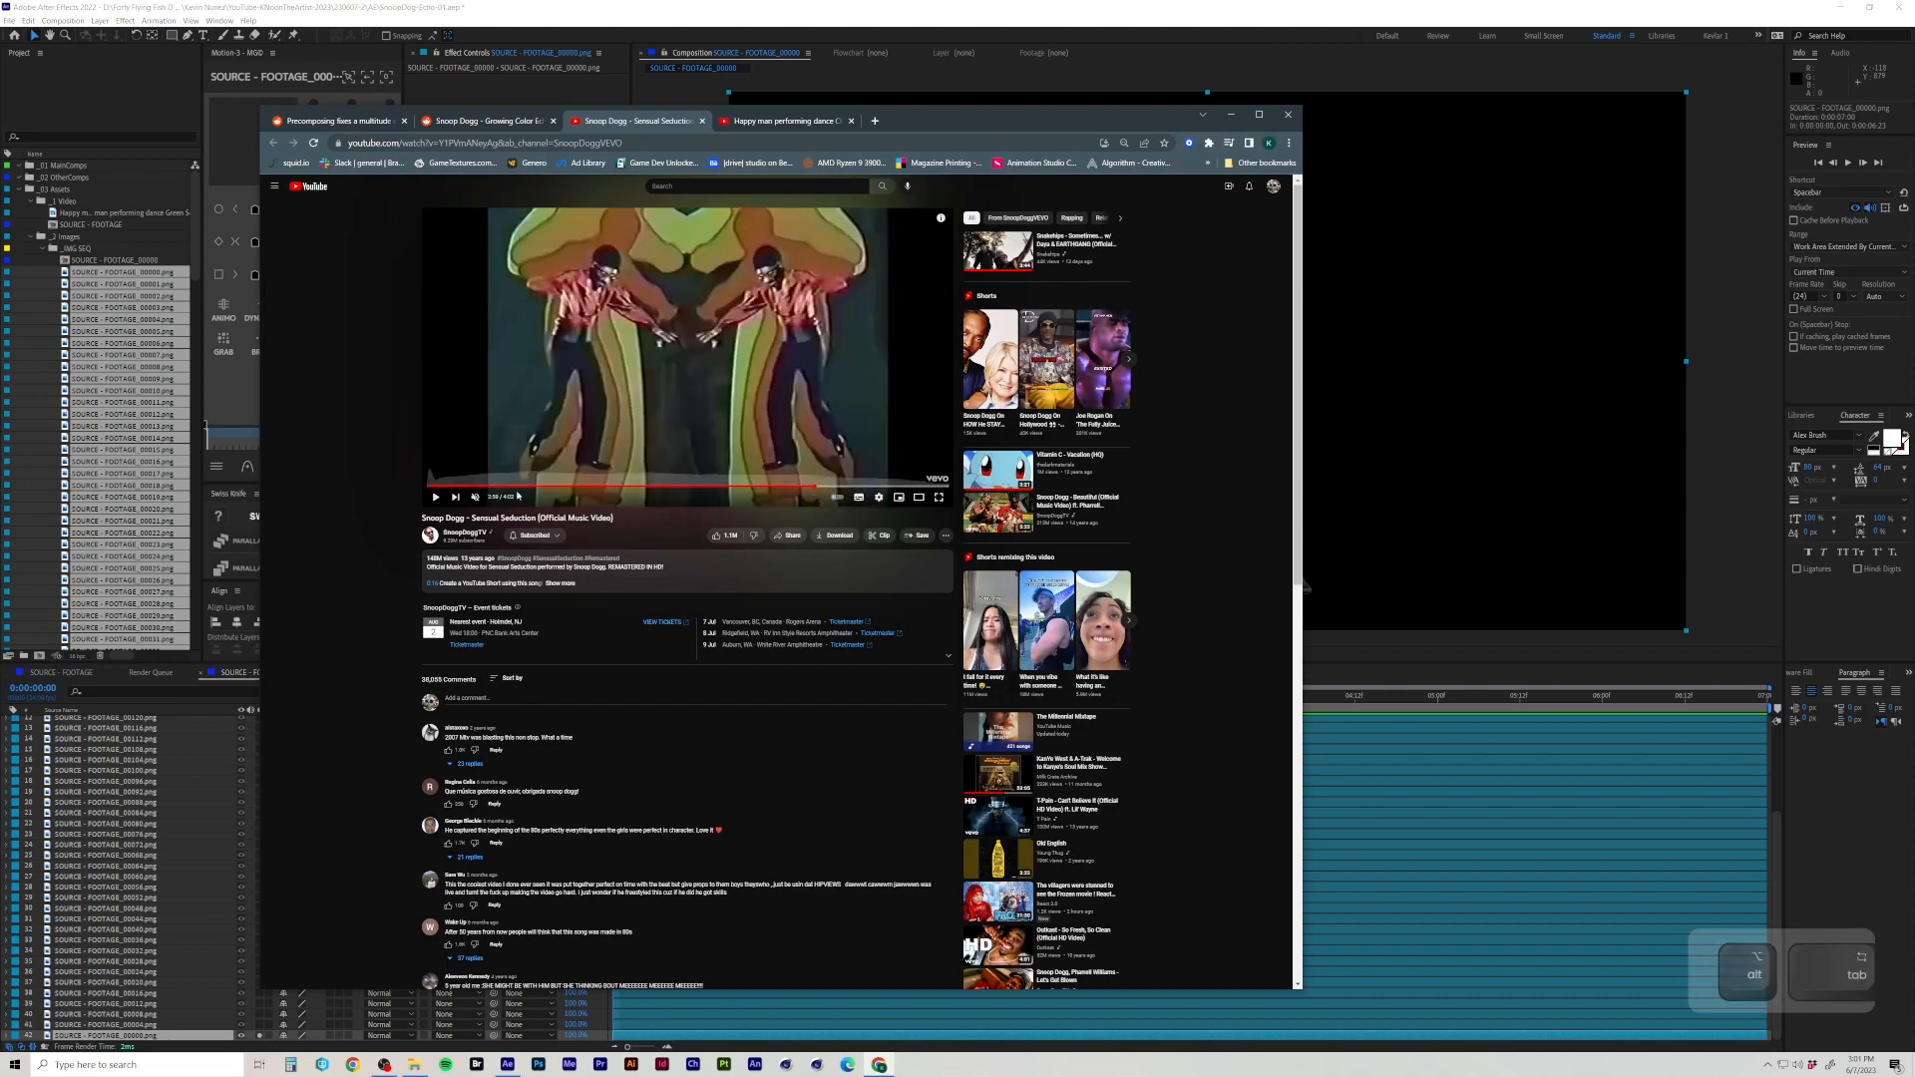
{"action": "left_click", "coordinate": [435, 496]}
{"action": "key", "text": "alt+Tab"}
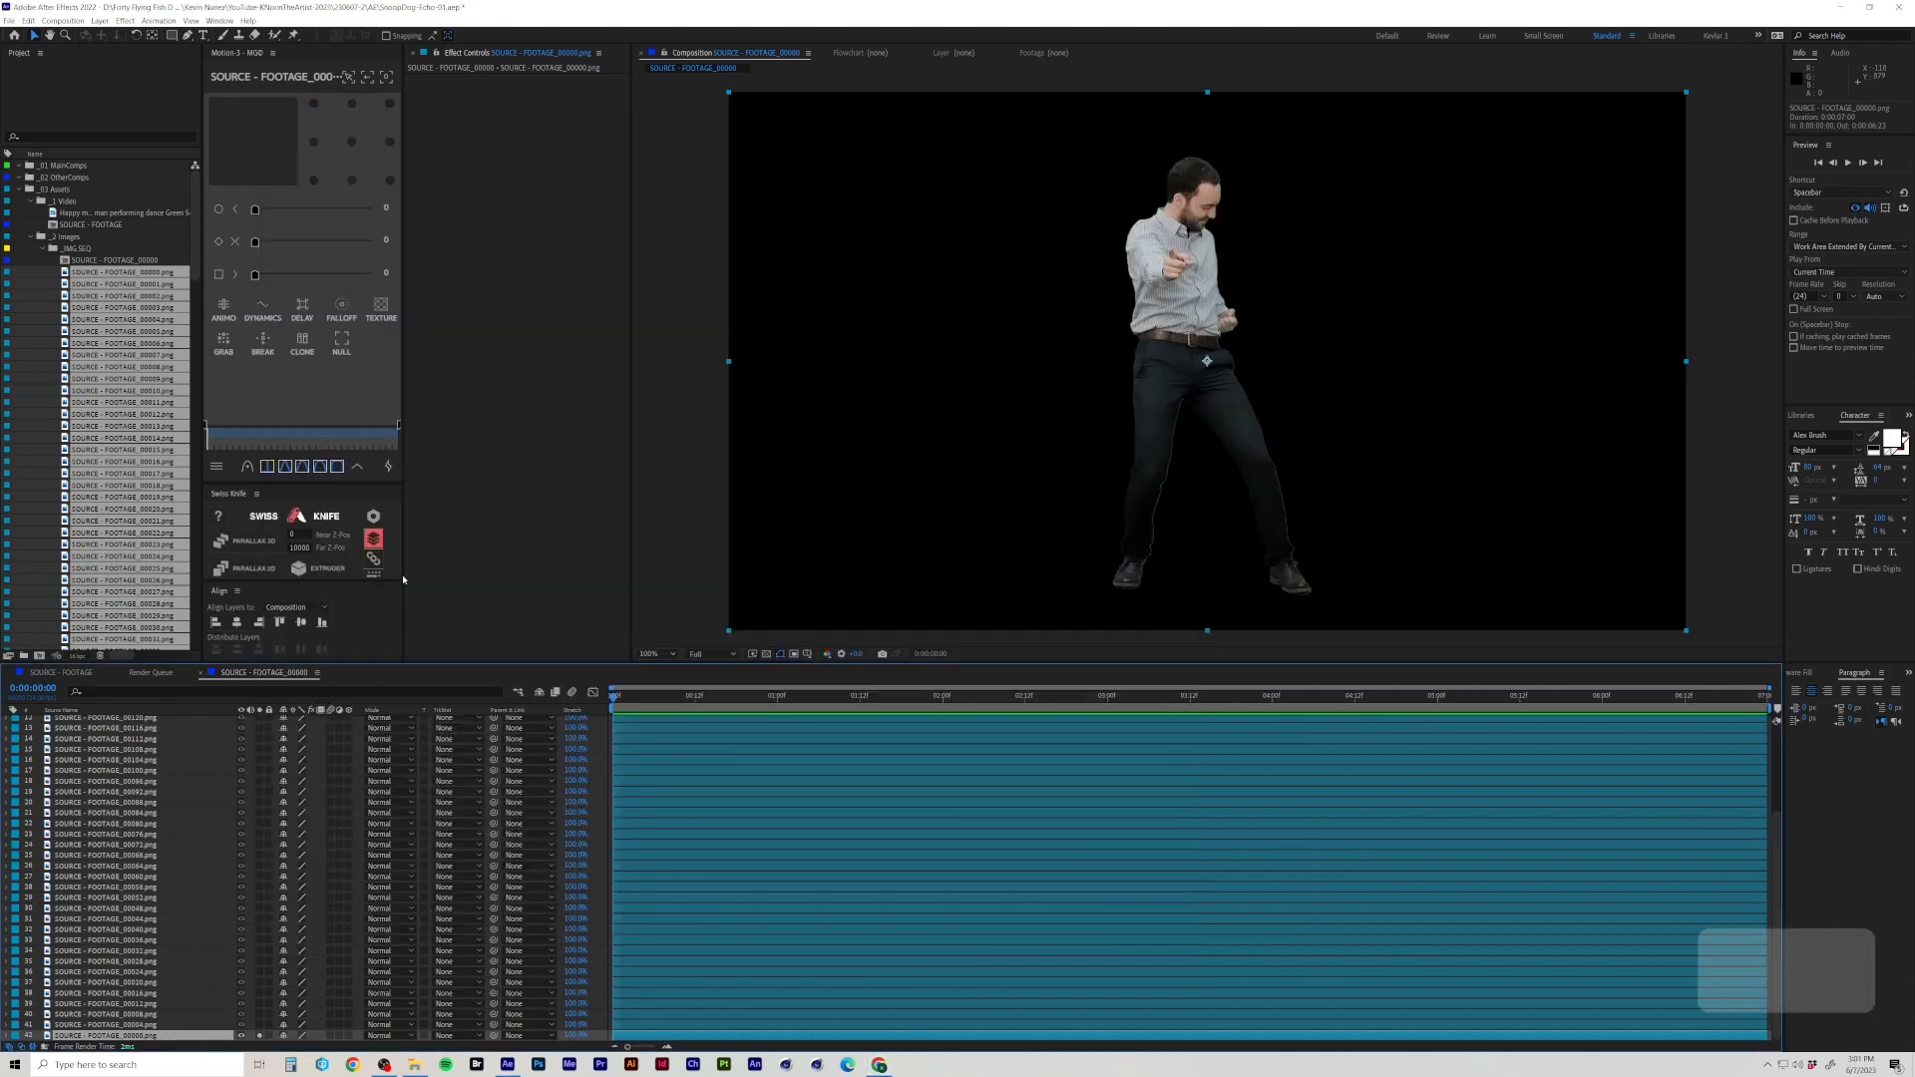
Apply a Fill effect and a Hue/Saturation effect to the bottom layer SOURCE - FOOTAGE_00000.png.
{"action": "key", "text": "ctrl+space"}
{"action": "type", "text": "fill"}
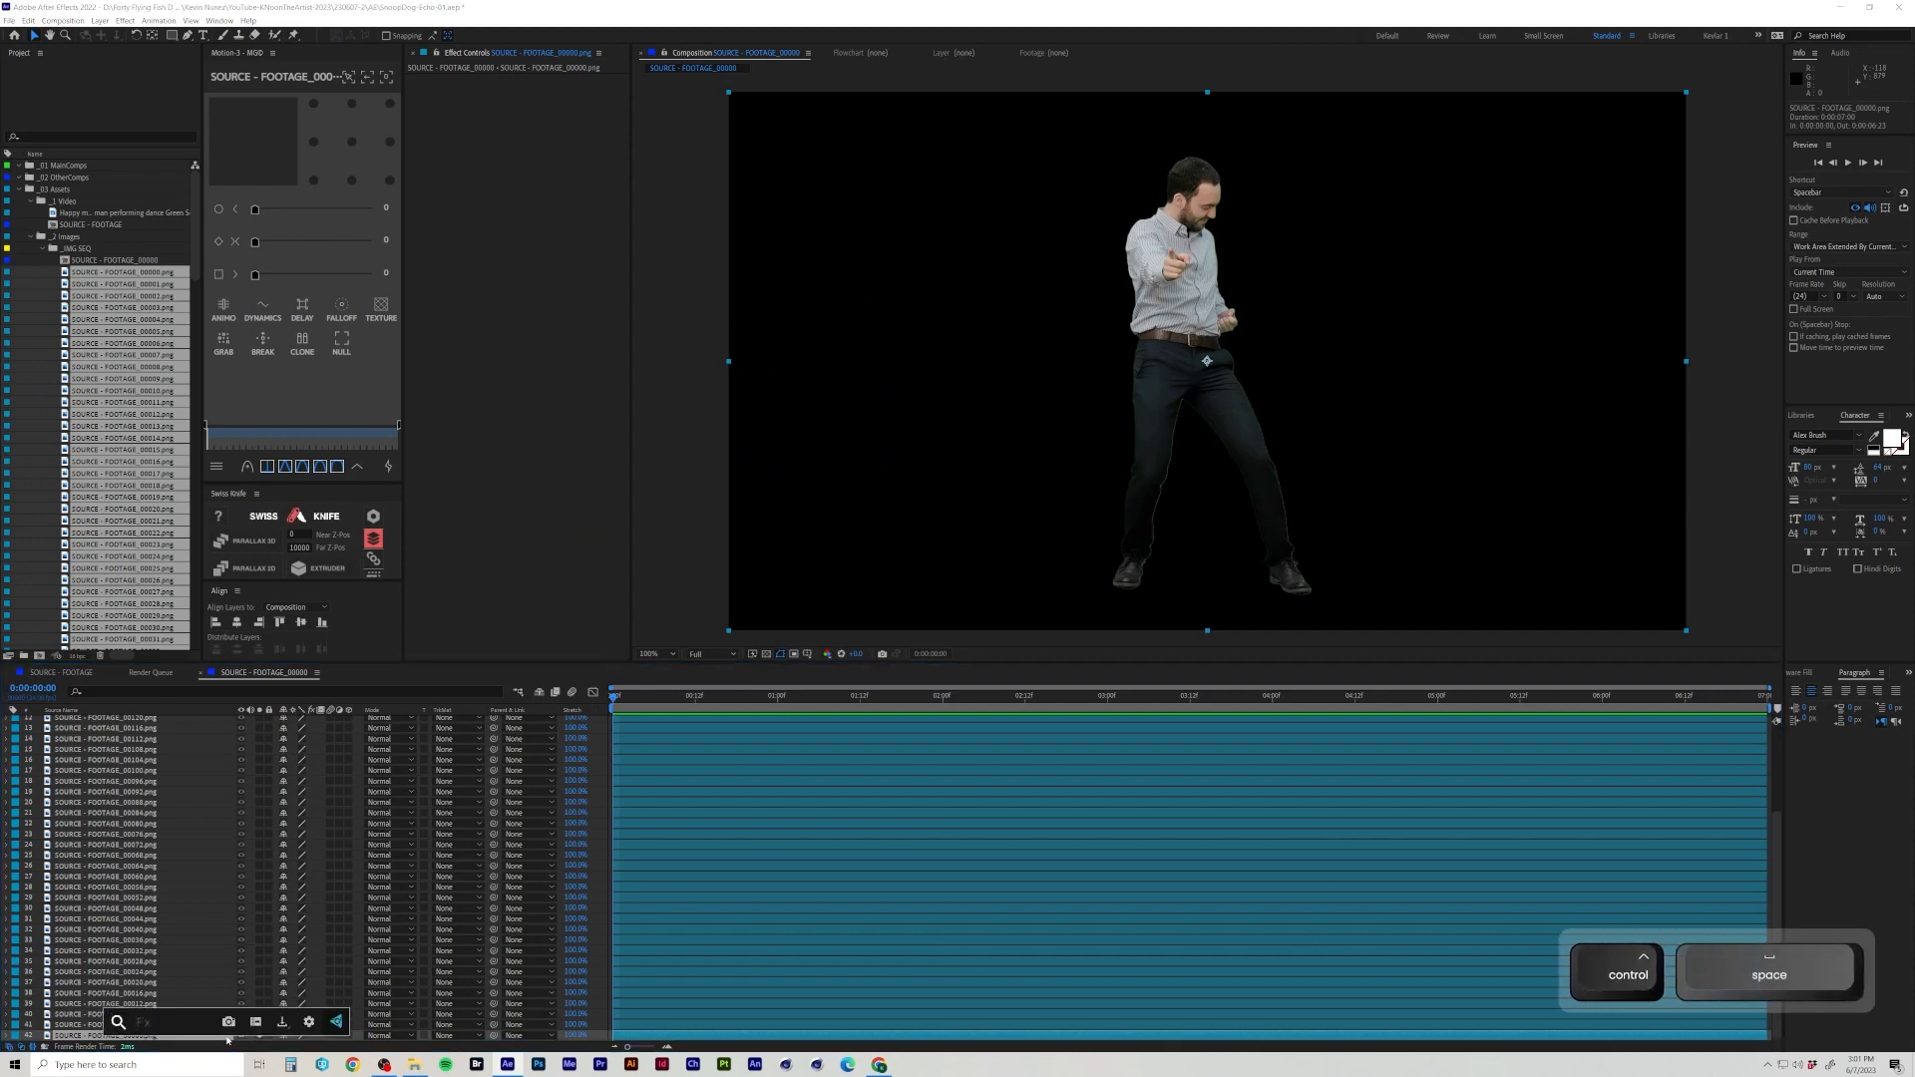
{"action": "key", "text": "Return"}
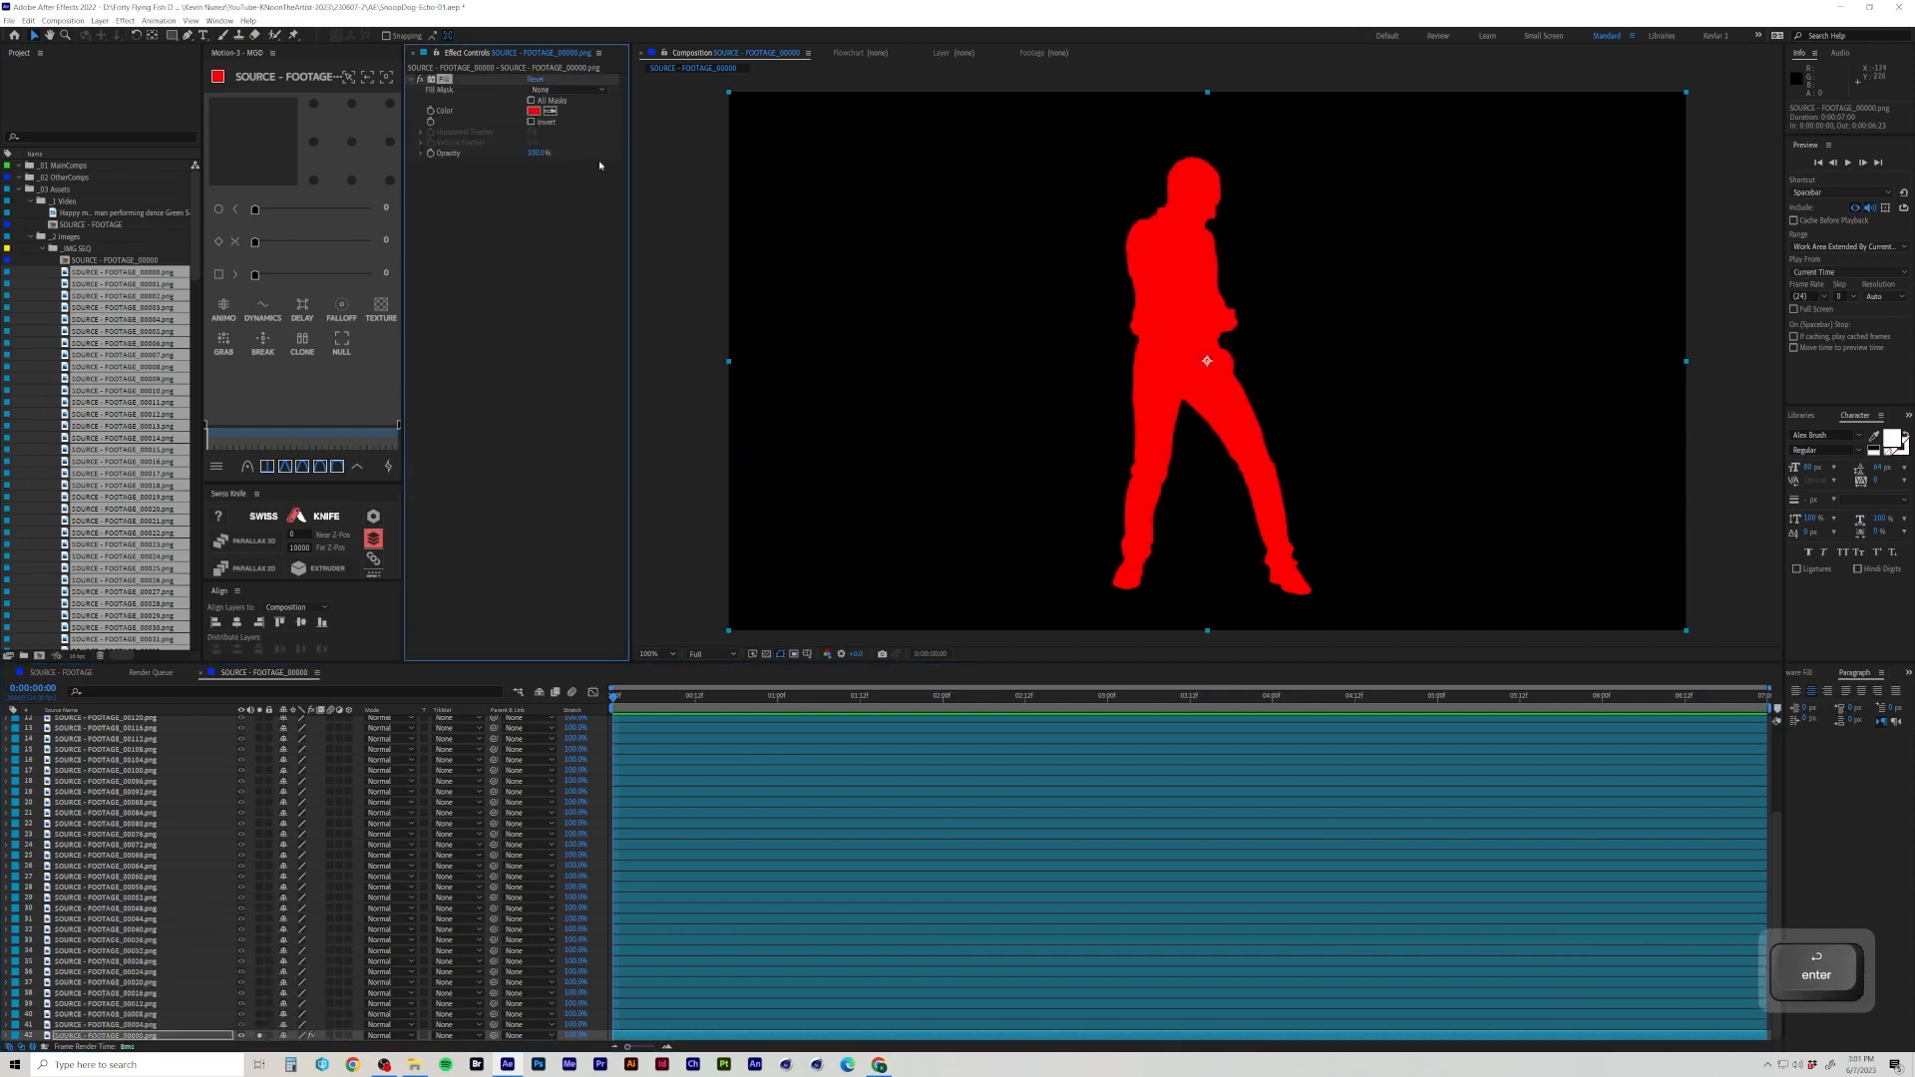
{"action": "key", "text": "ctrl+space"}
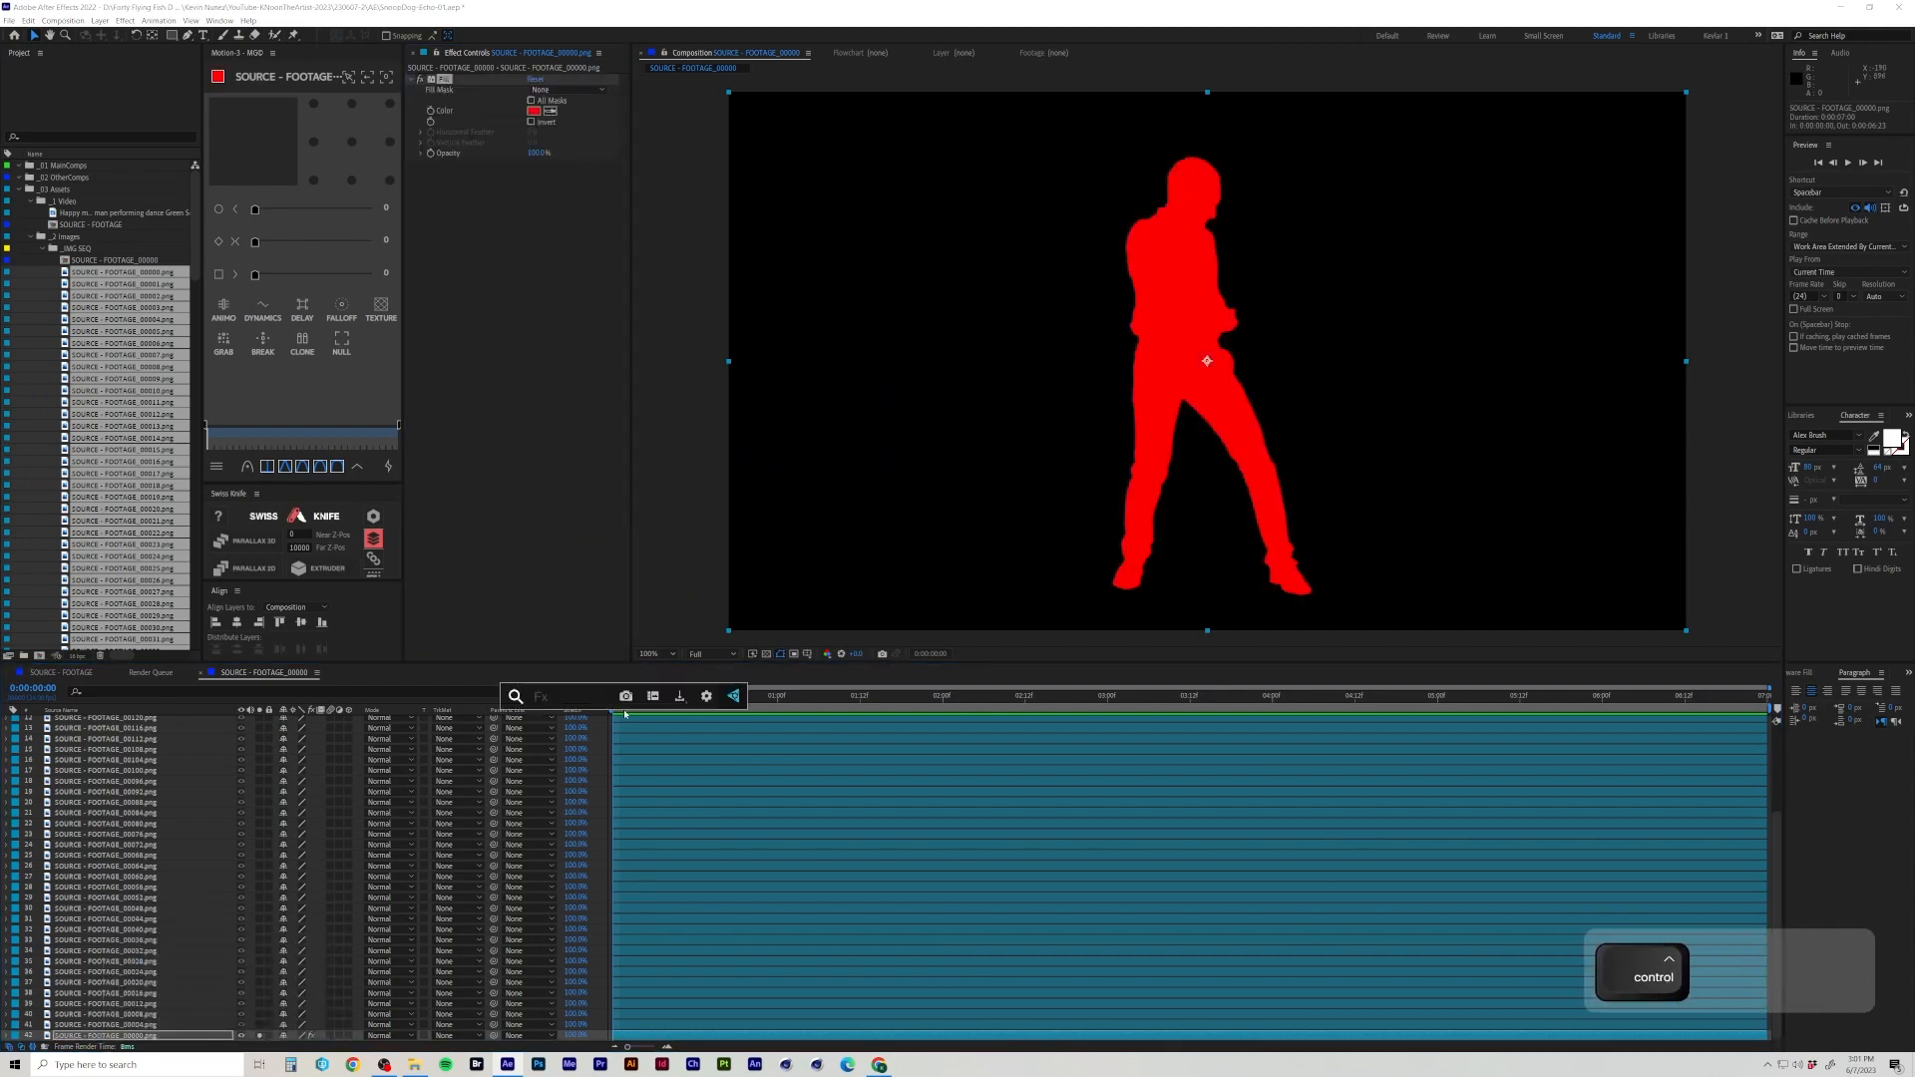
{"action": "type", "text": "hue"}
{"action": "key", "text": "Return"}
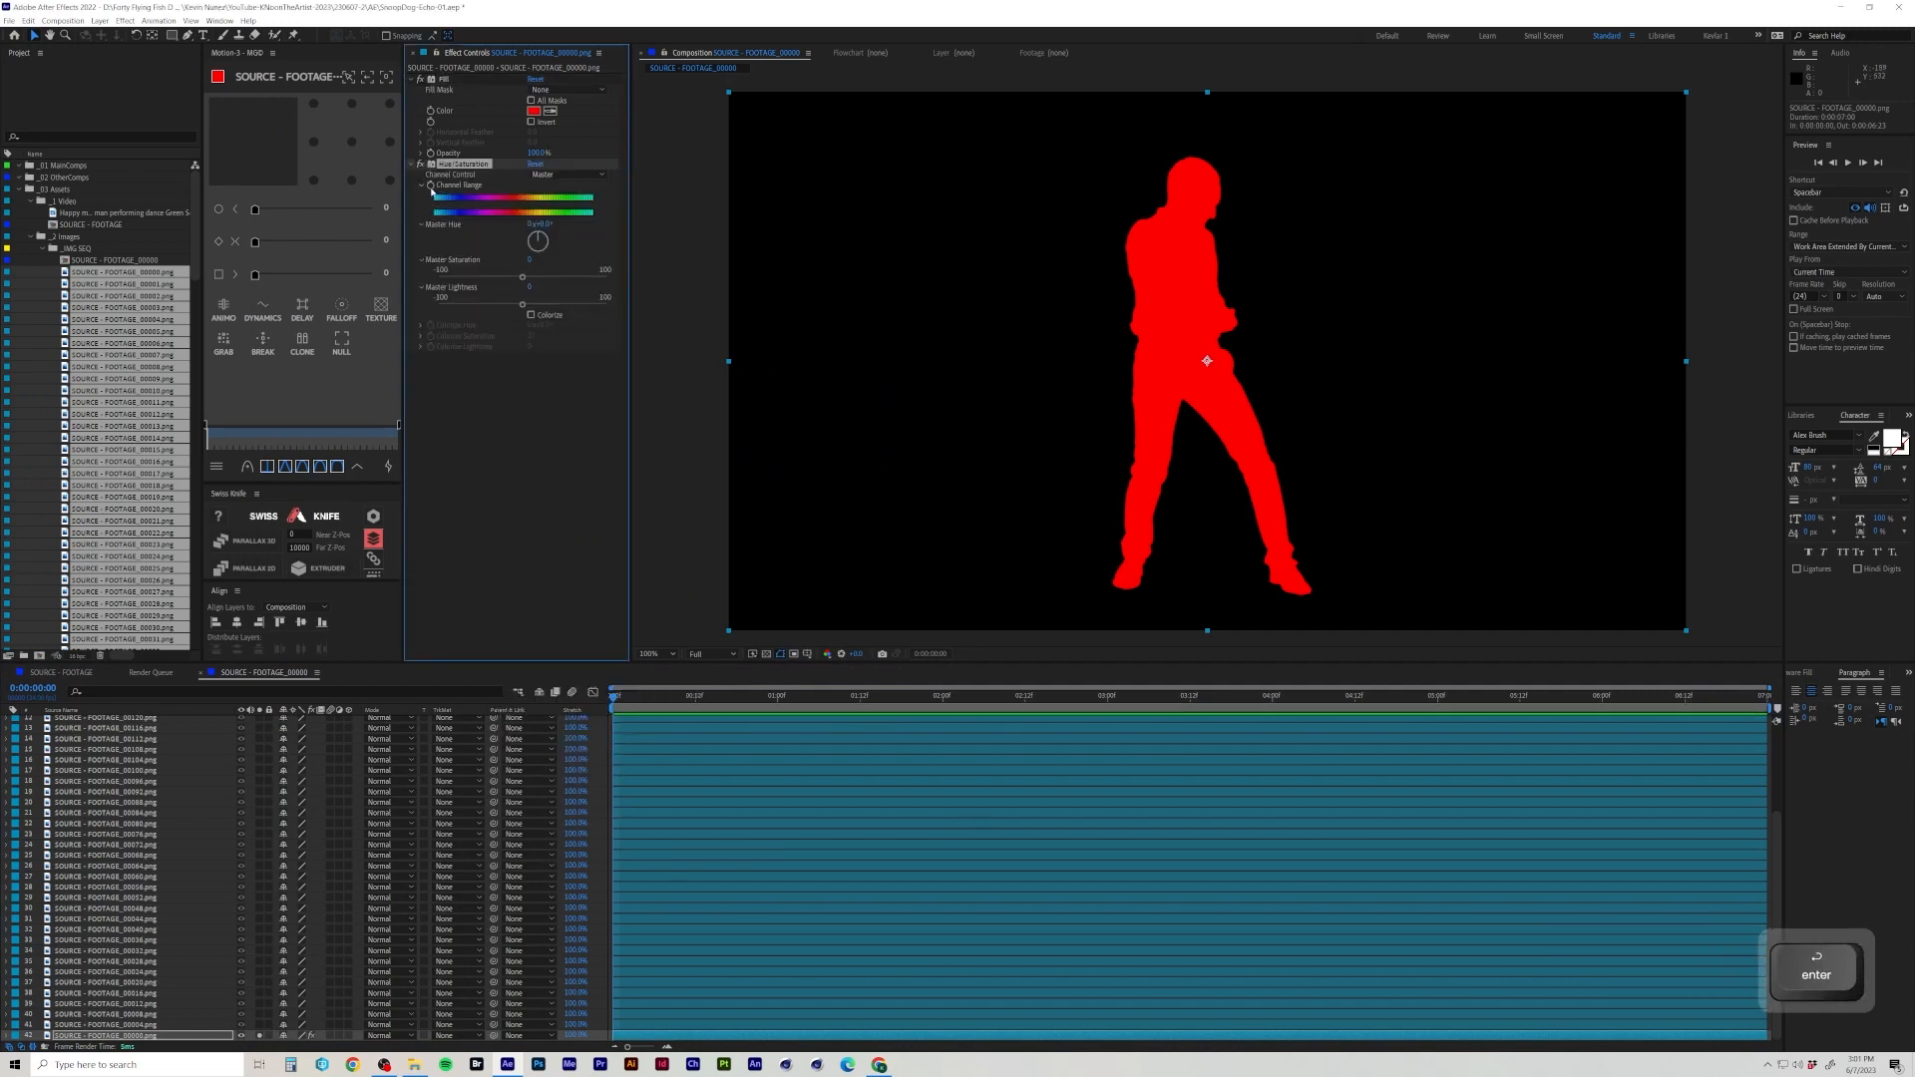
{"action": "key", "text": "u"}
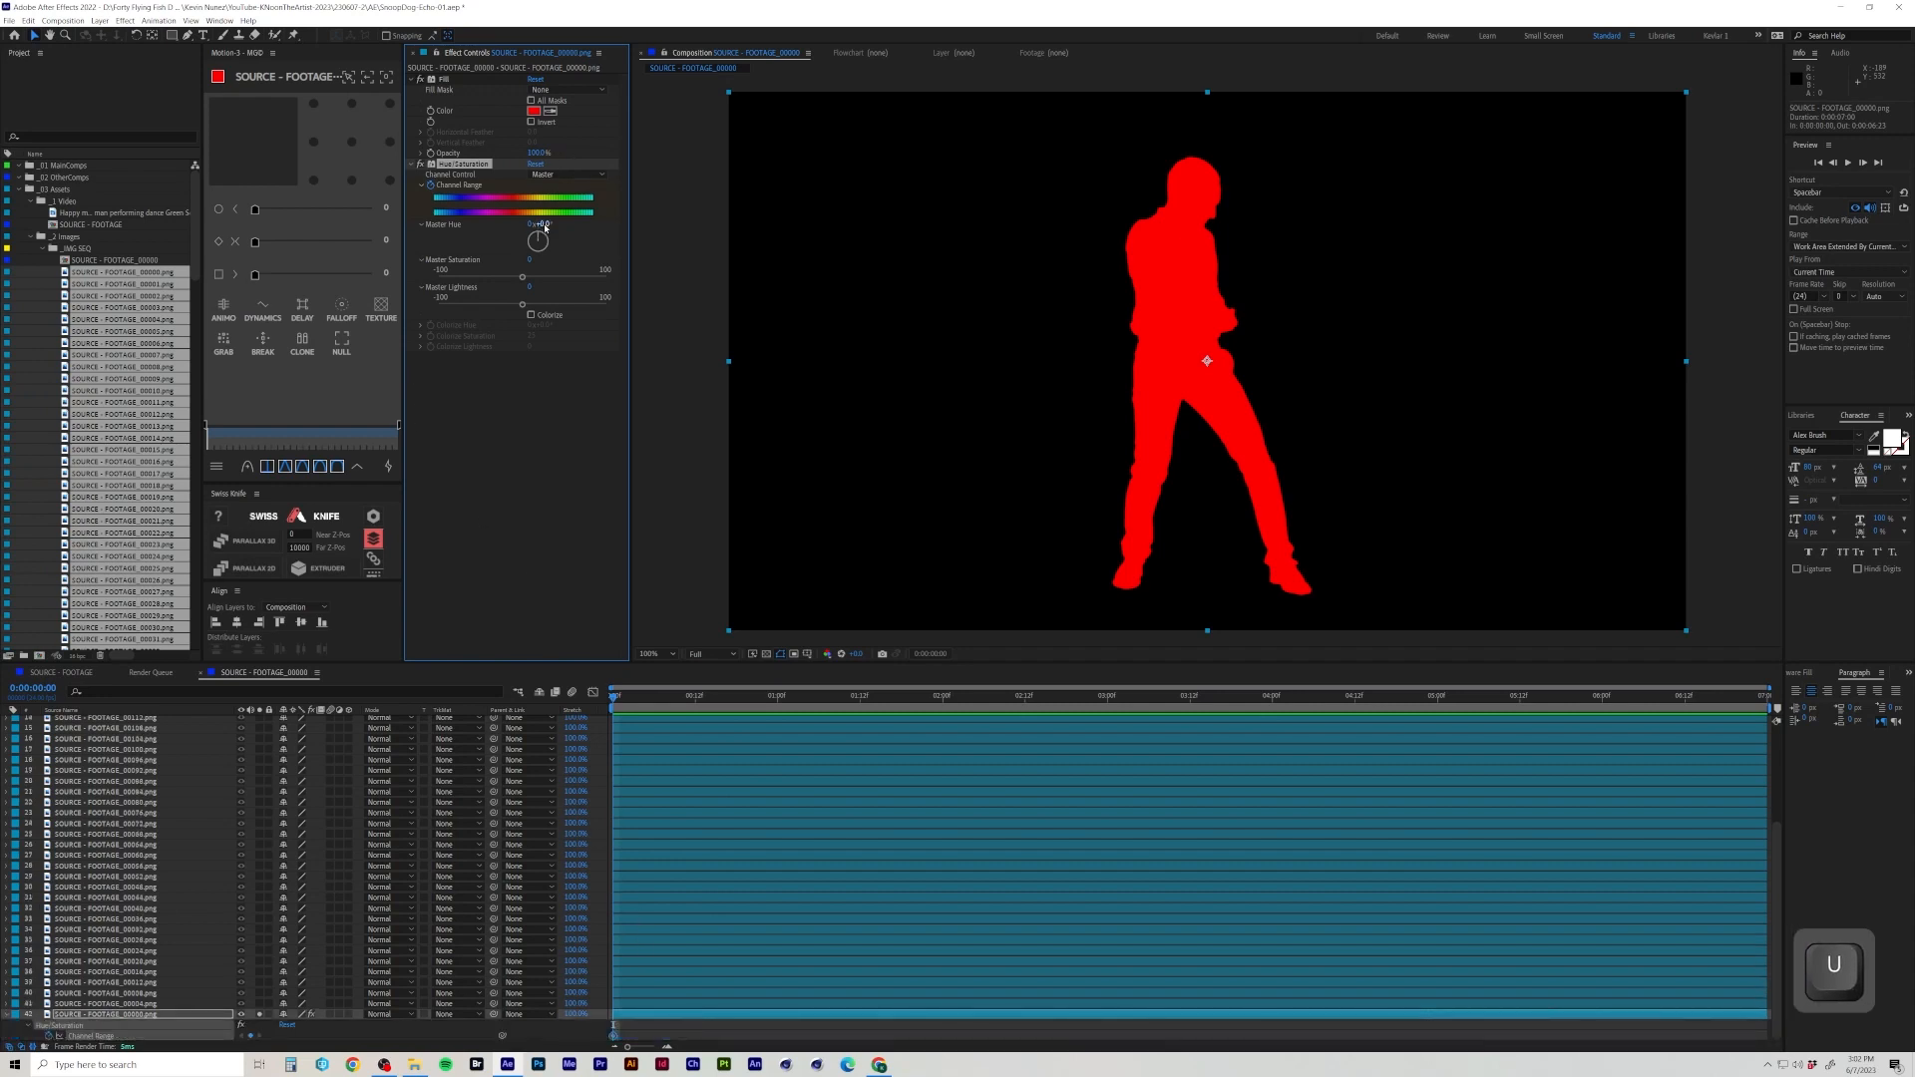
{"action": "left_click_drag", "start_coordinate": [559, 221], "coordinate": [604, 216]}
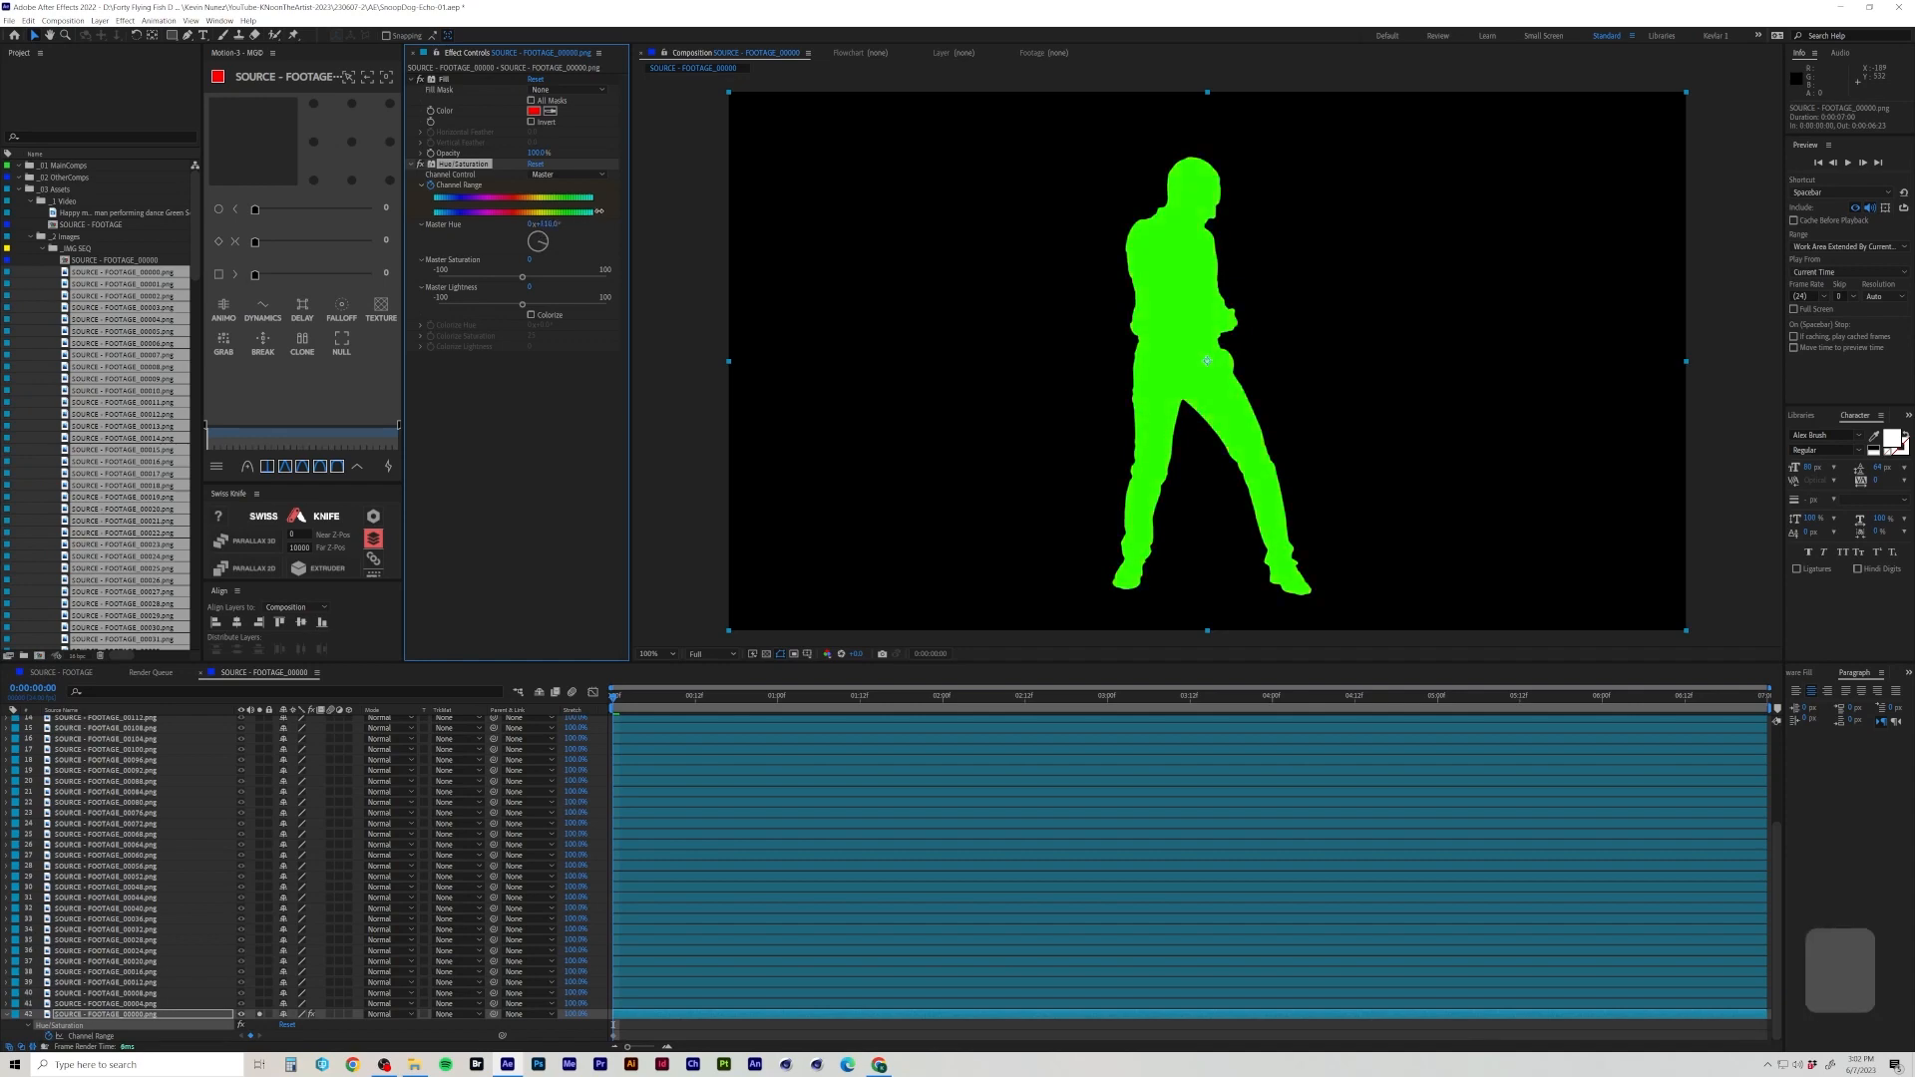
{"action": "key", "text": "alt+Tab"}
{"action": "key", "text": "alt+Tab"}
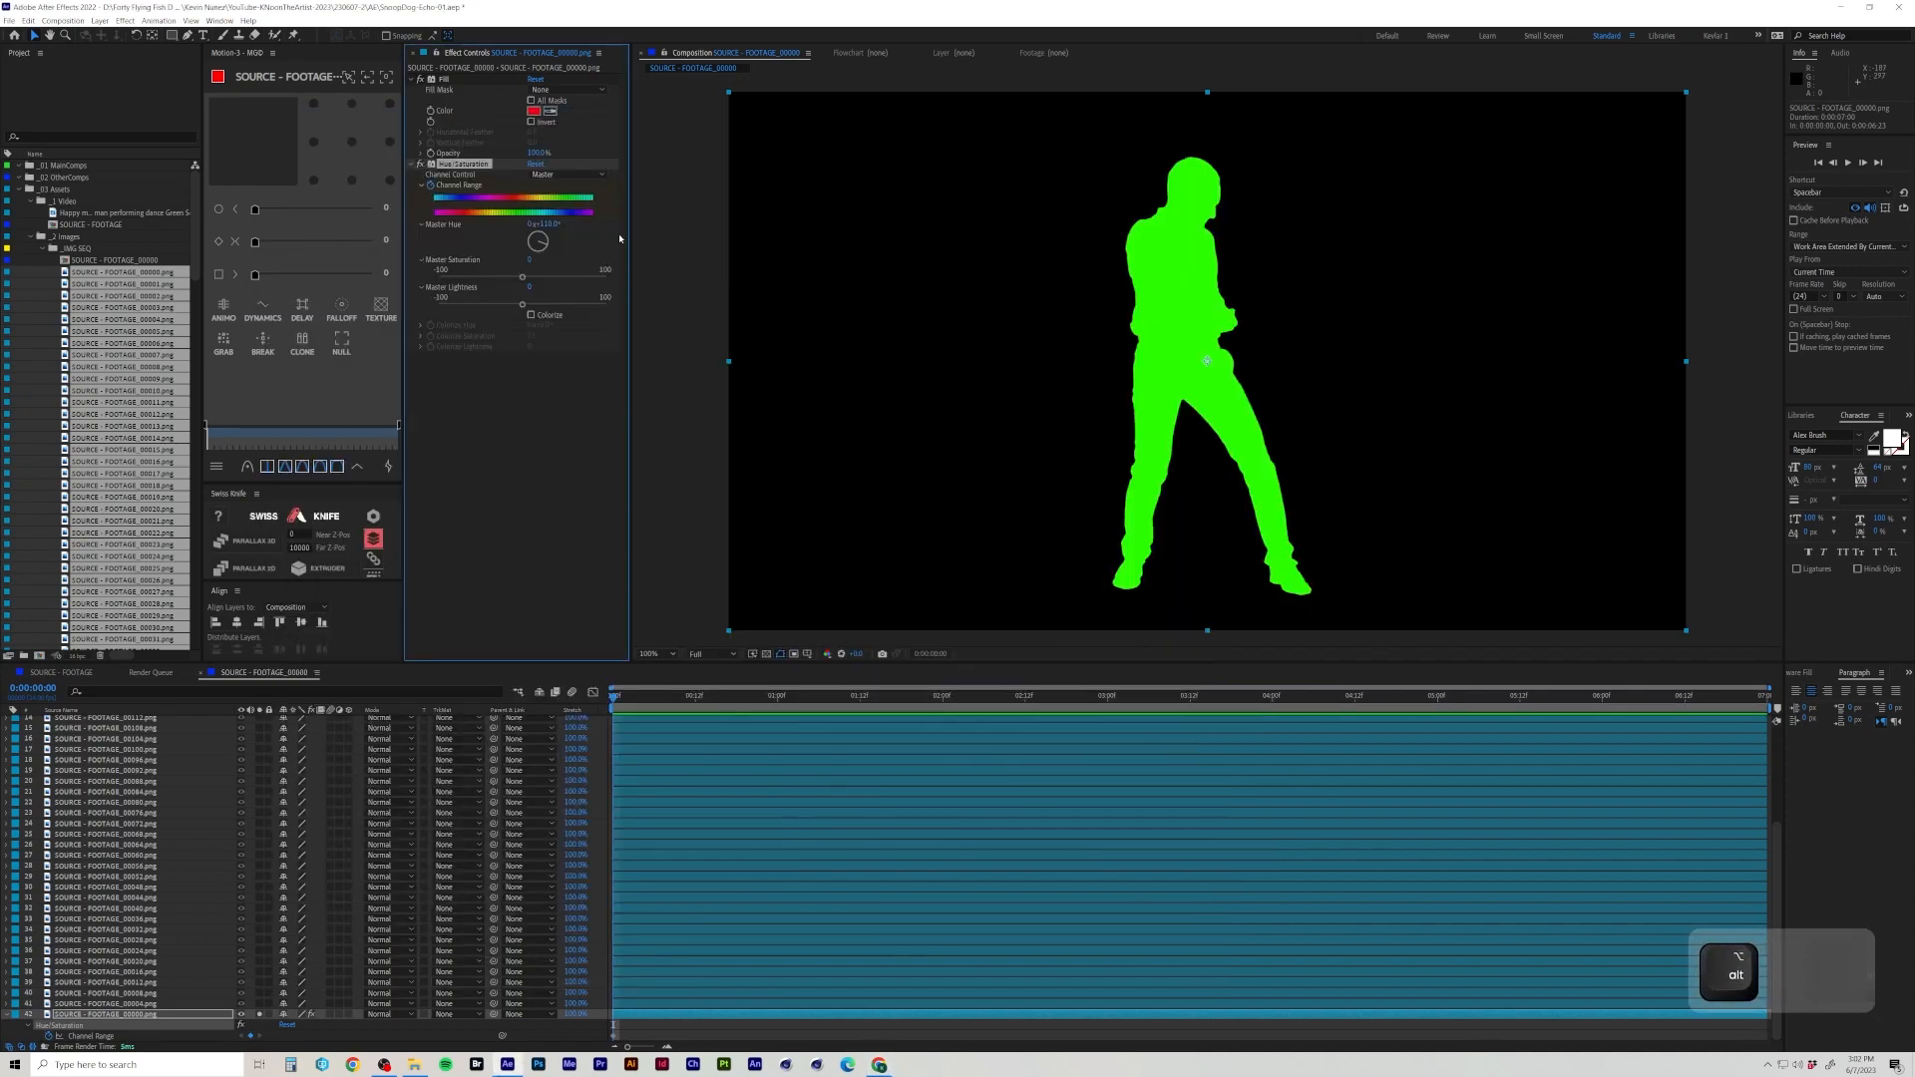
{"action": "key", "text": "ctrl+z"}
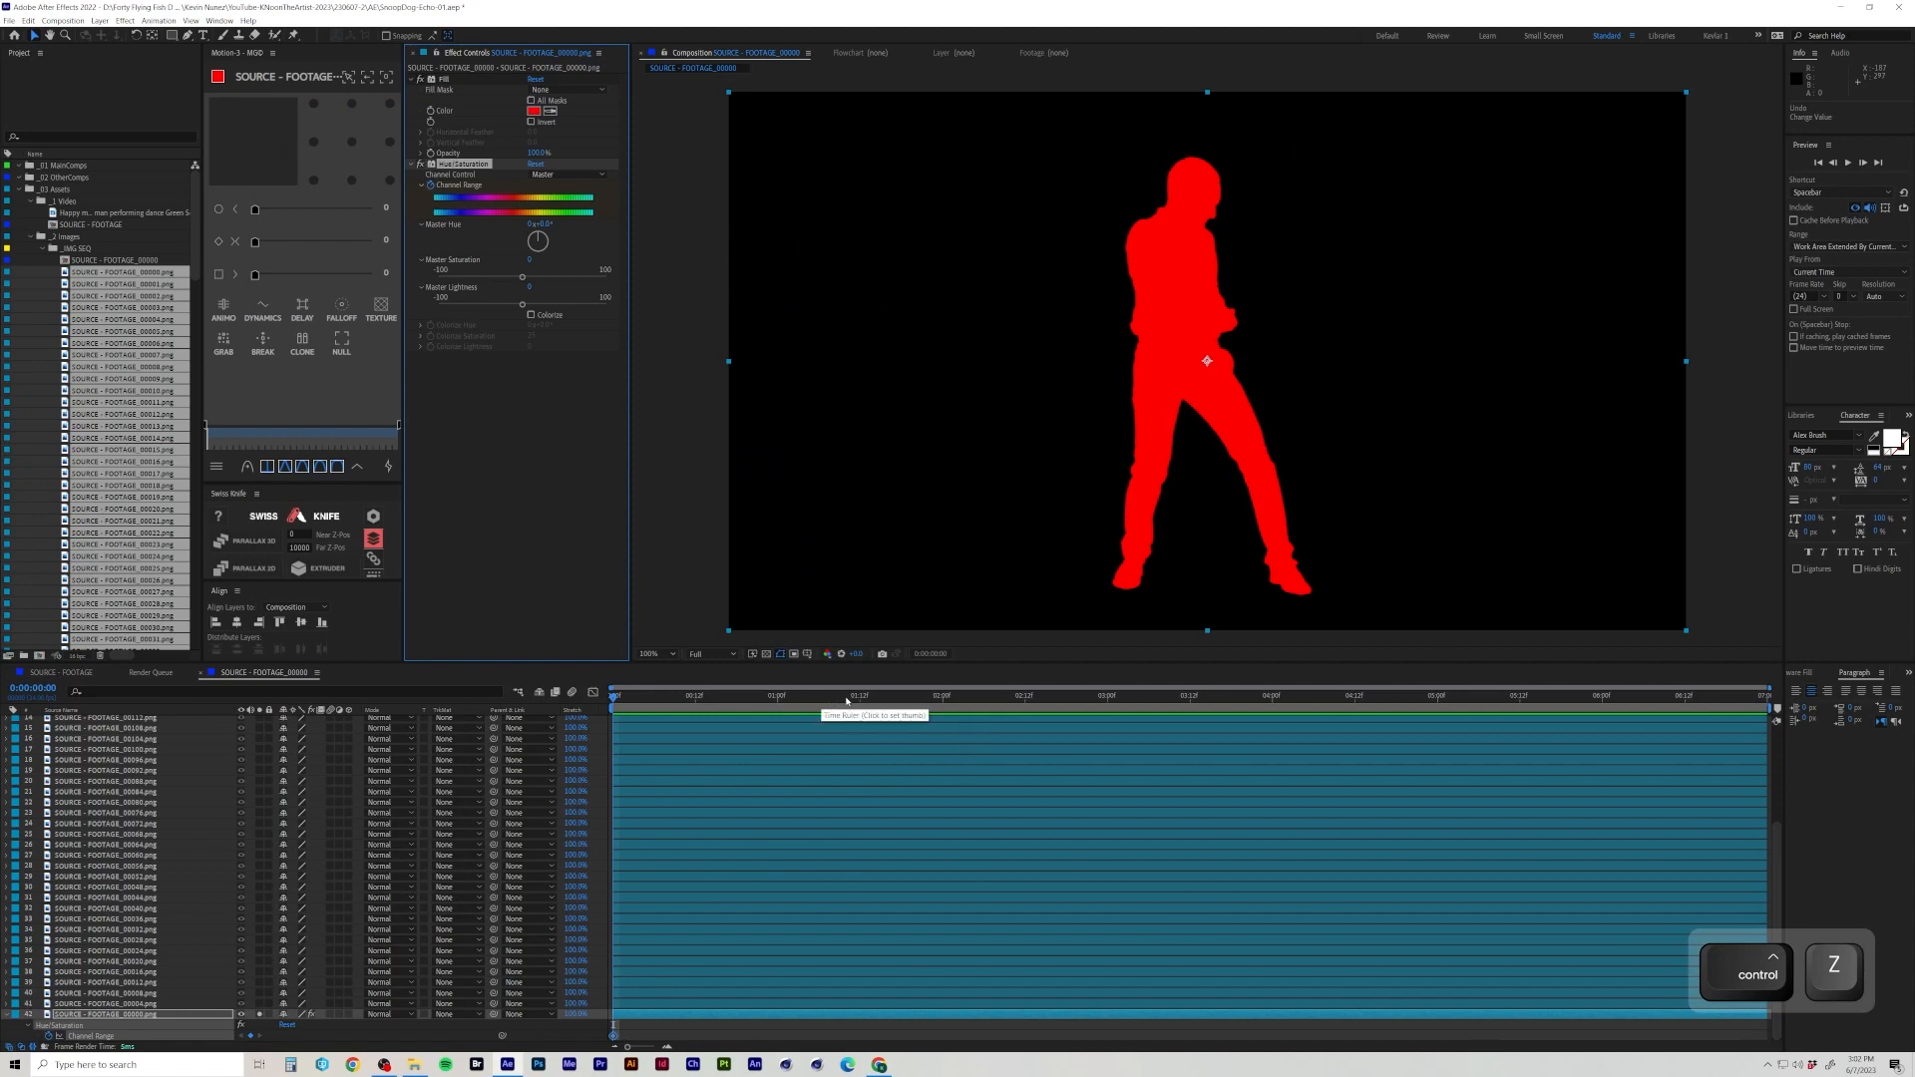
At 0:00:01:00, shift the bottom layer's Master Hue so the silhouette changes from red to spring green, and preview the keyframed color change.
{"action": "left_click", "coordinate": [780, 699]}
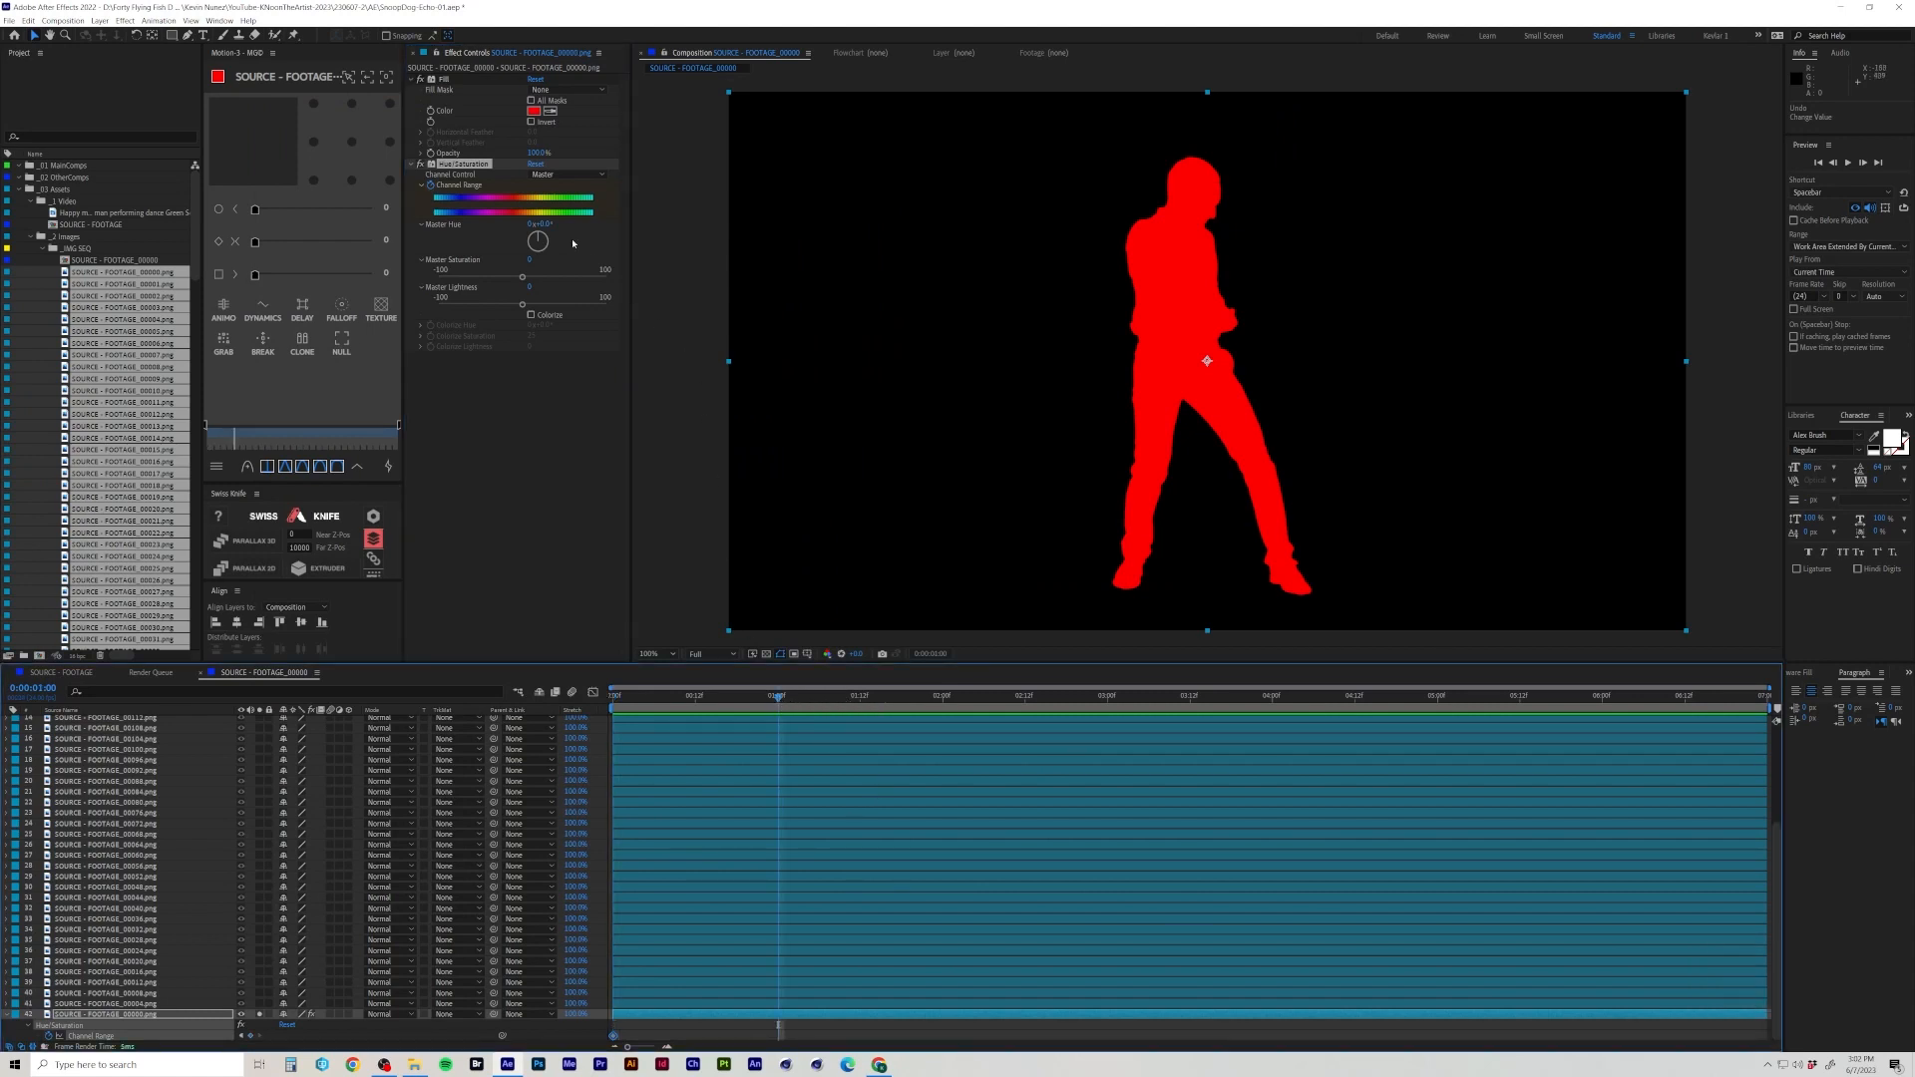
{"action": "left_click_drag", "start_coordinate": [544, 225], "coordinate": [638, 227]}
{"action": "key", "text": "KP_0"}
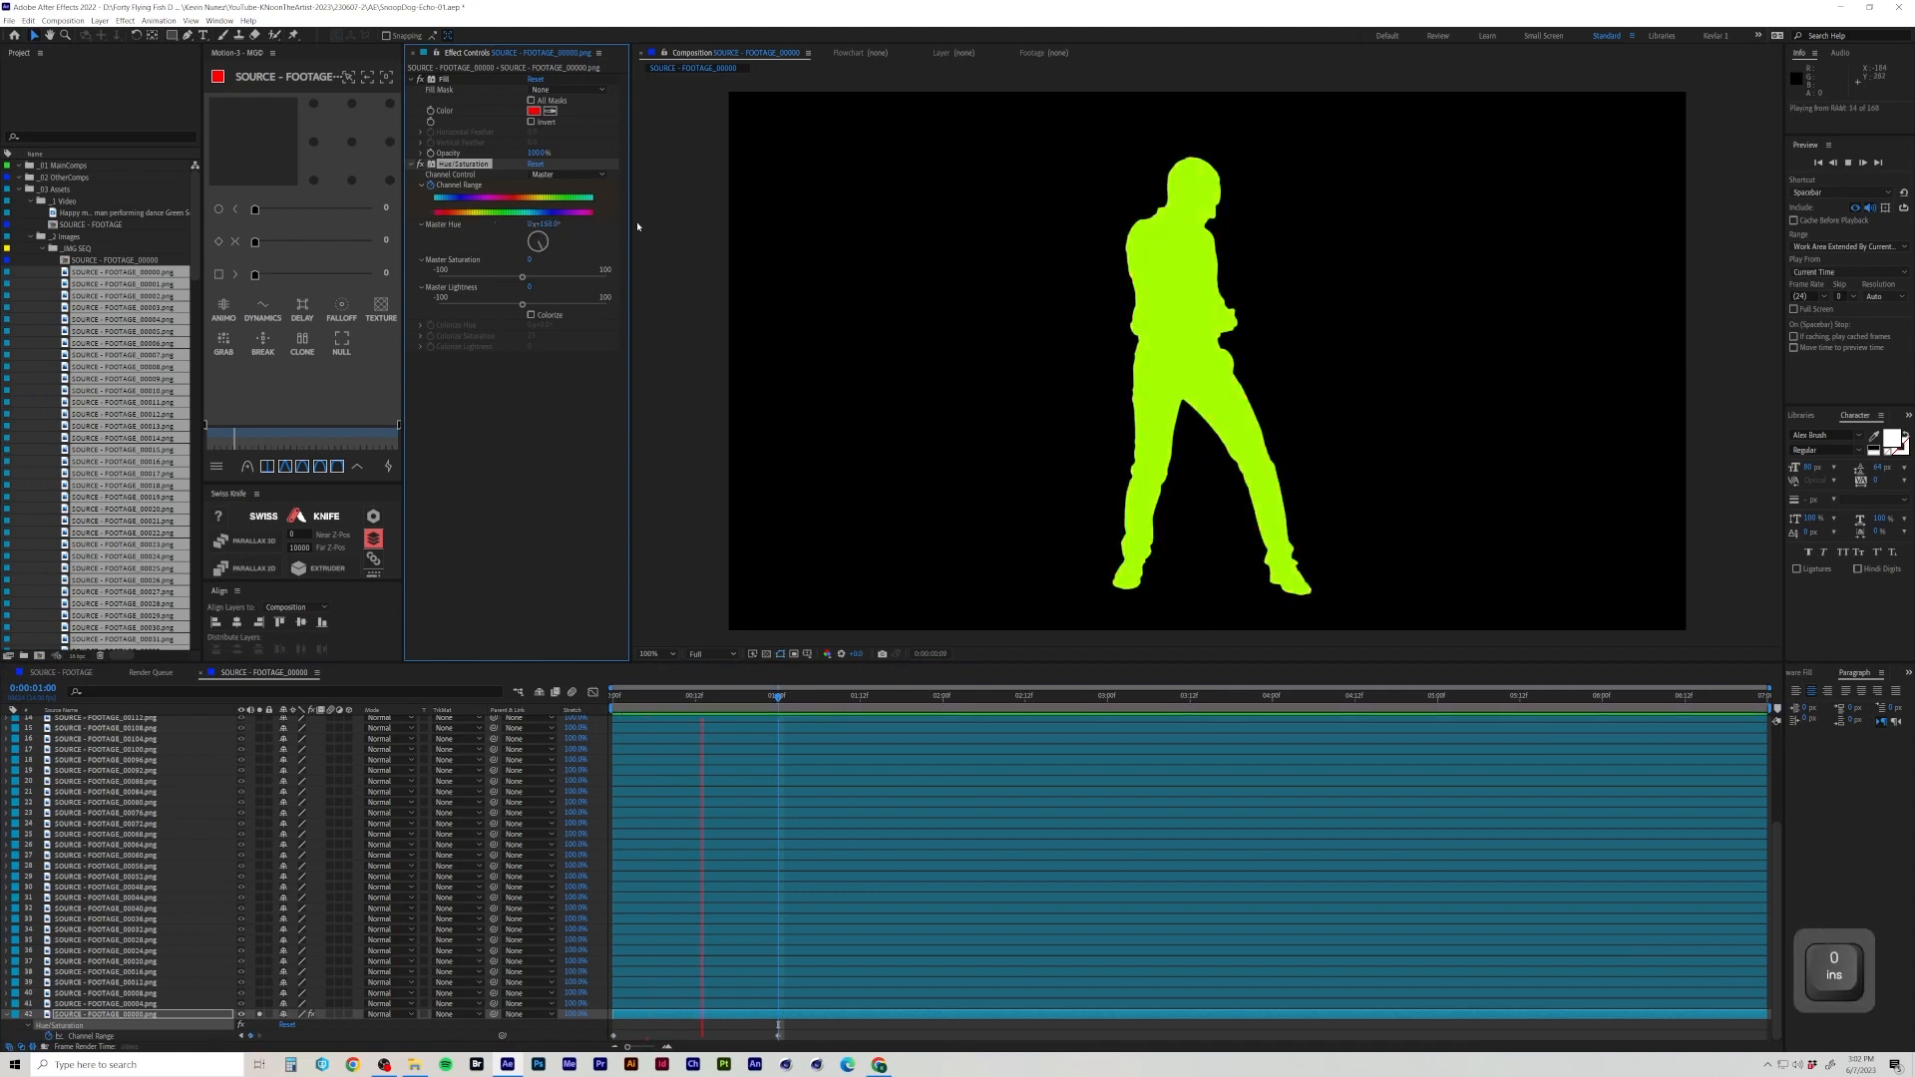
{"action": "key", "text": "KP_0"}
{"action": "key", "text": "KP_0"}
{"action": "key", "text": "KP_0"}
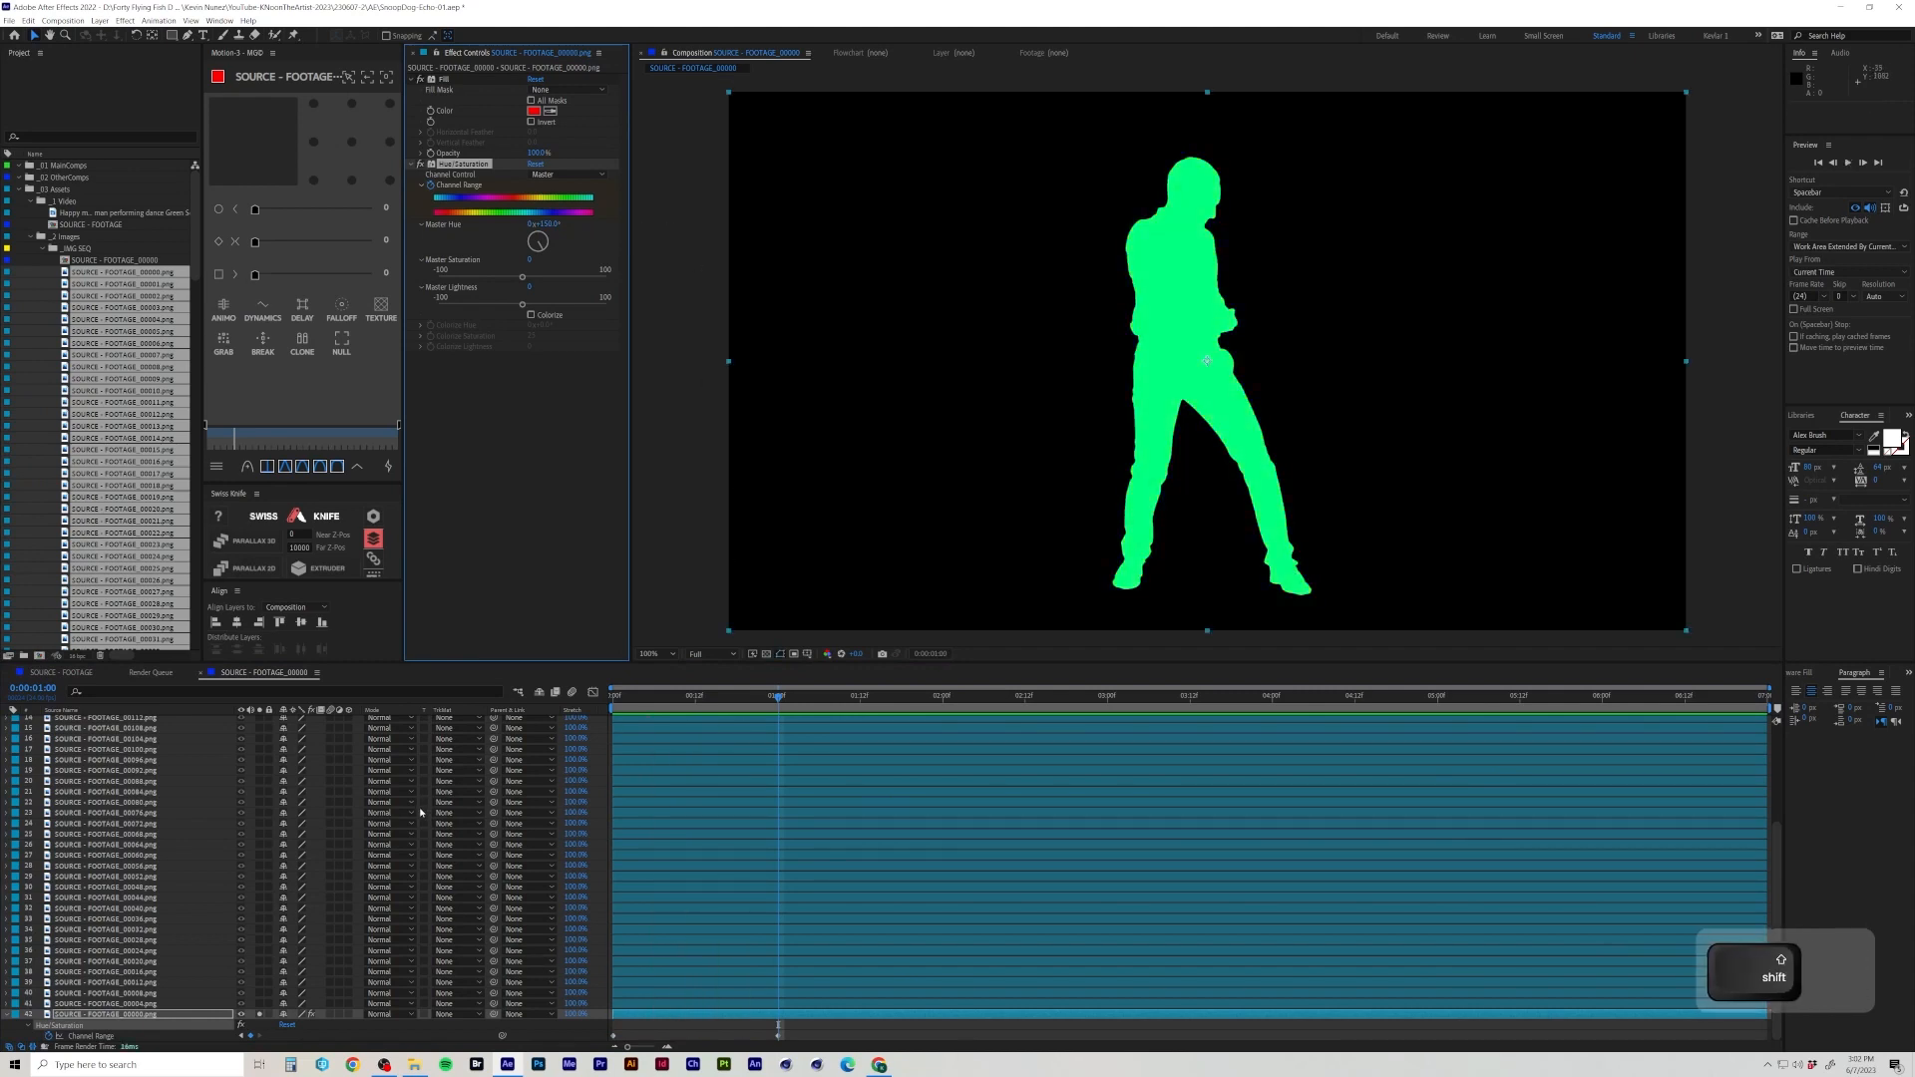
Keyframe the bottom layer's Scale at 0:00:00:00 and enlarge it at 0:00:02:00 until the silhouette fills the frame.
{"action": "key", "text": "shift+s"}
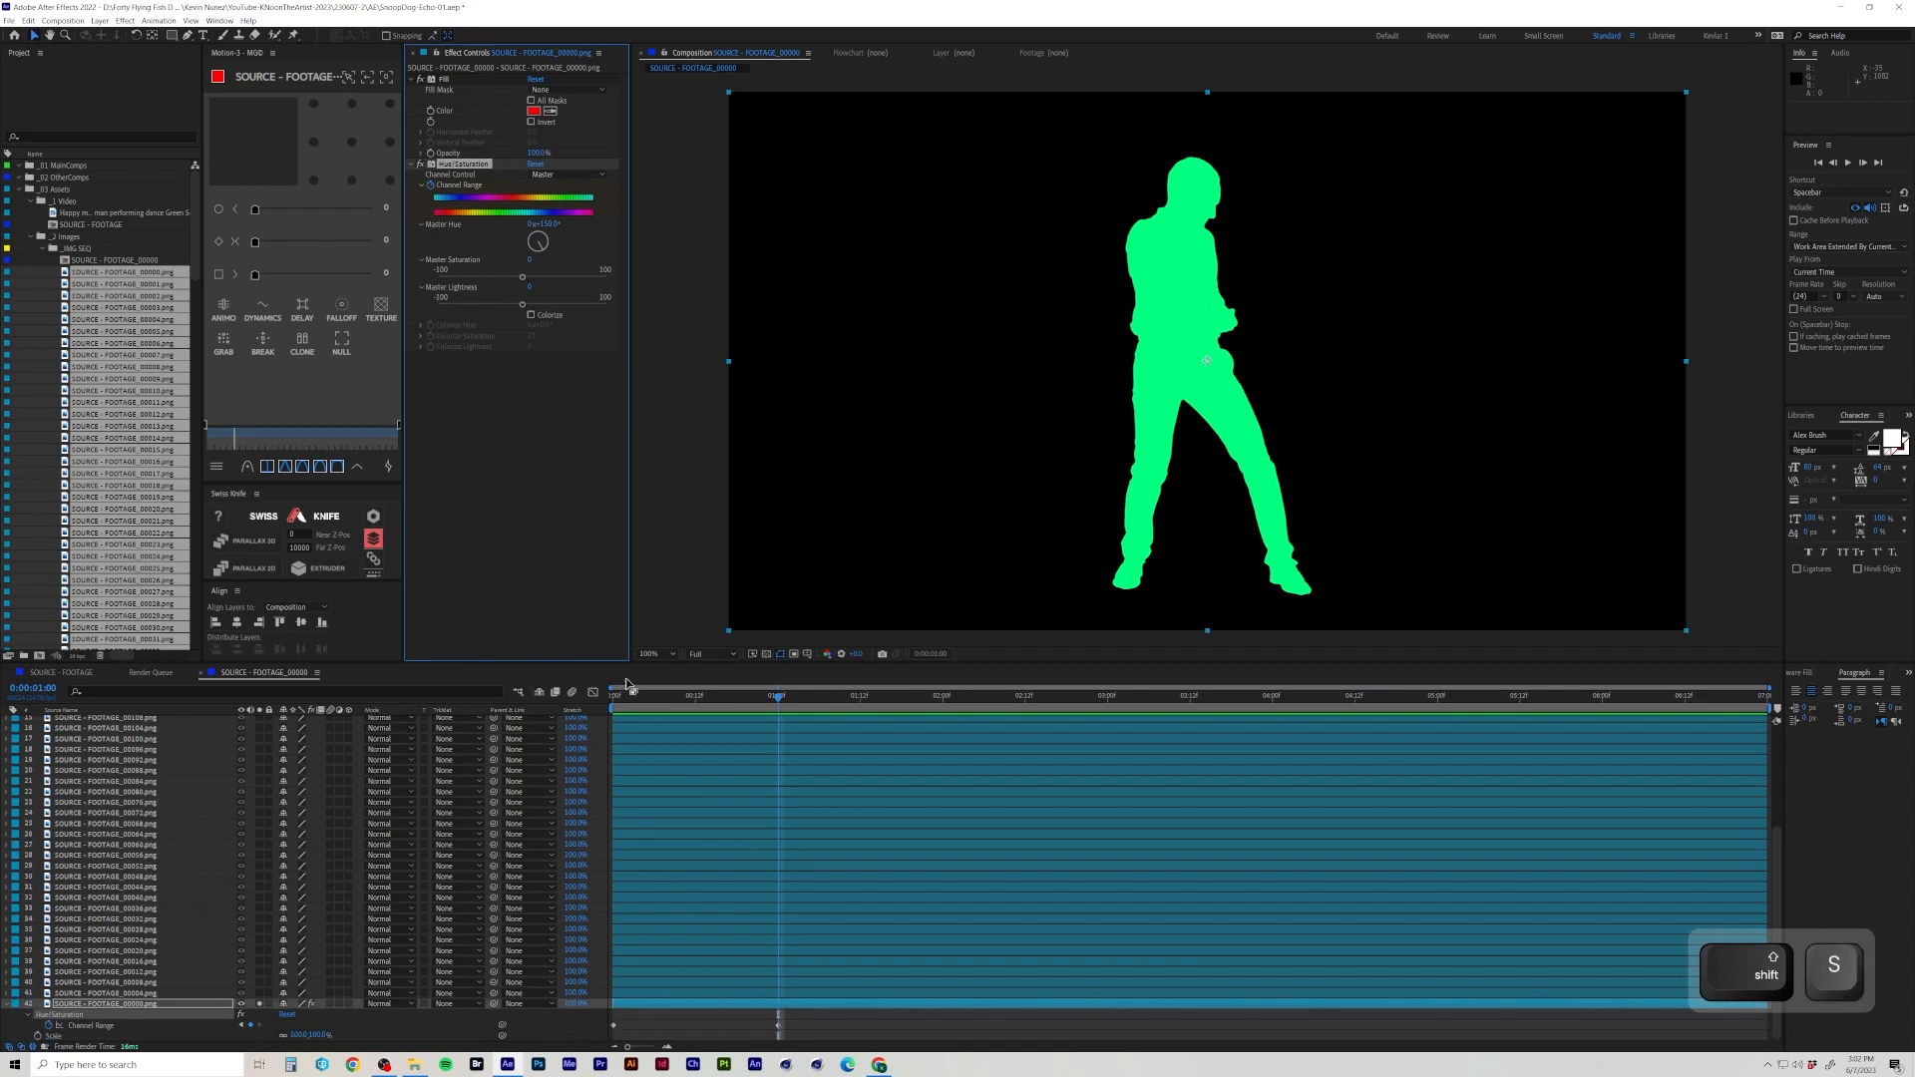
{"action": "key", "text": "Home"}
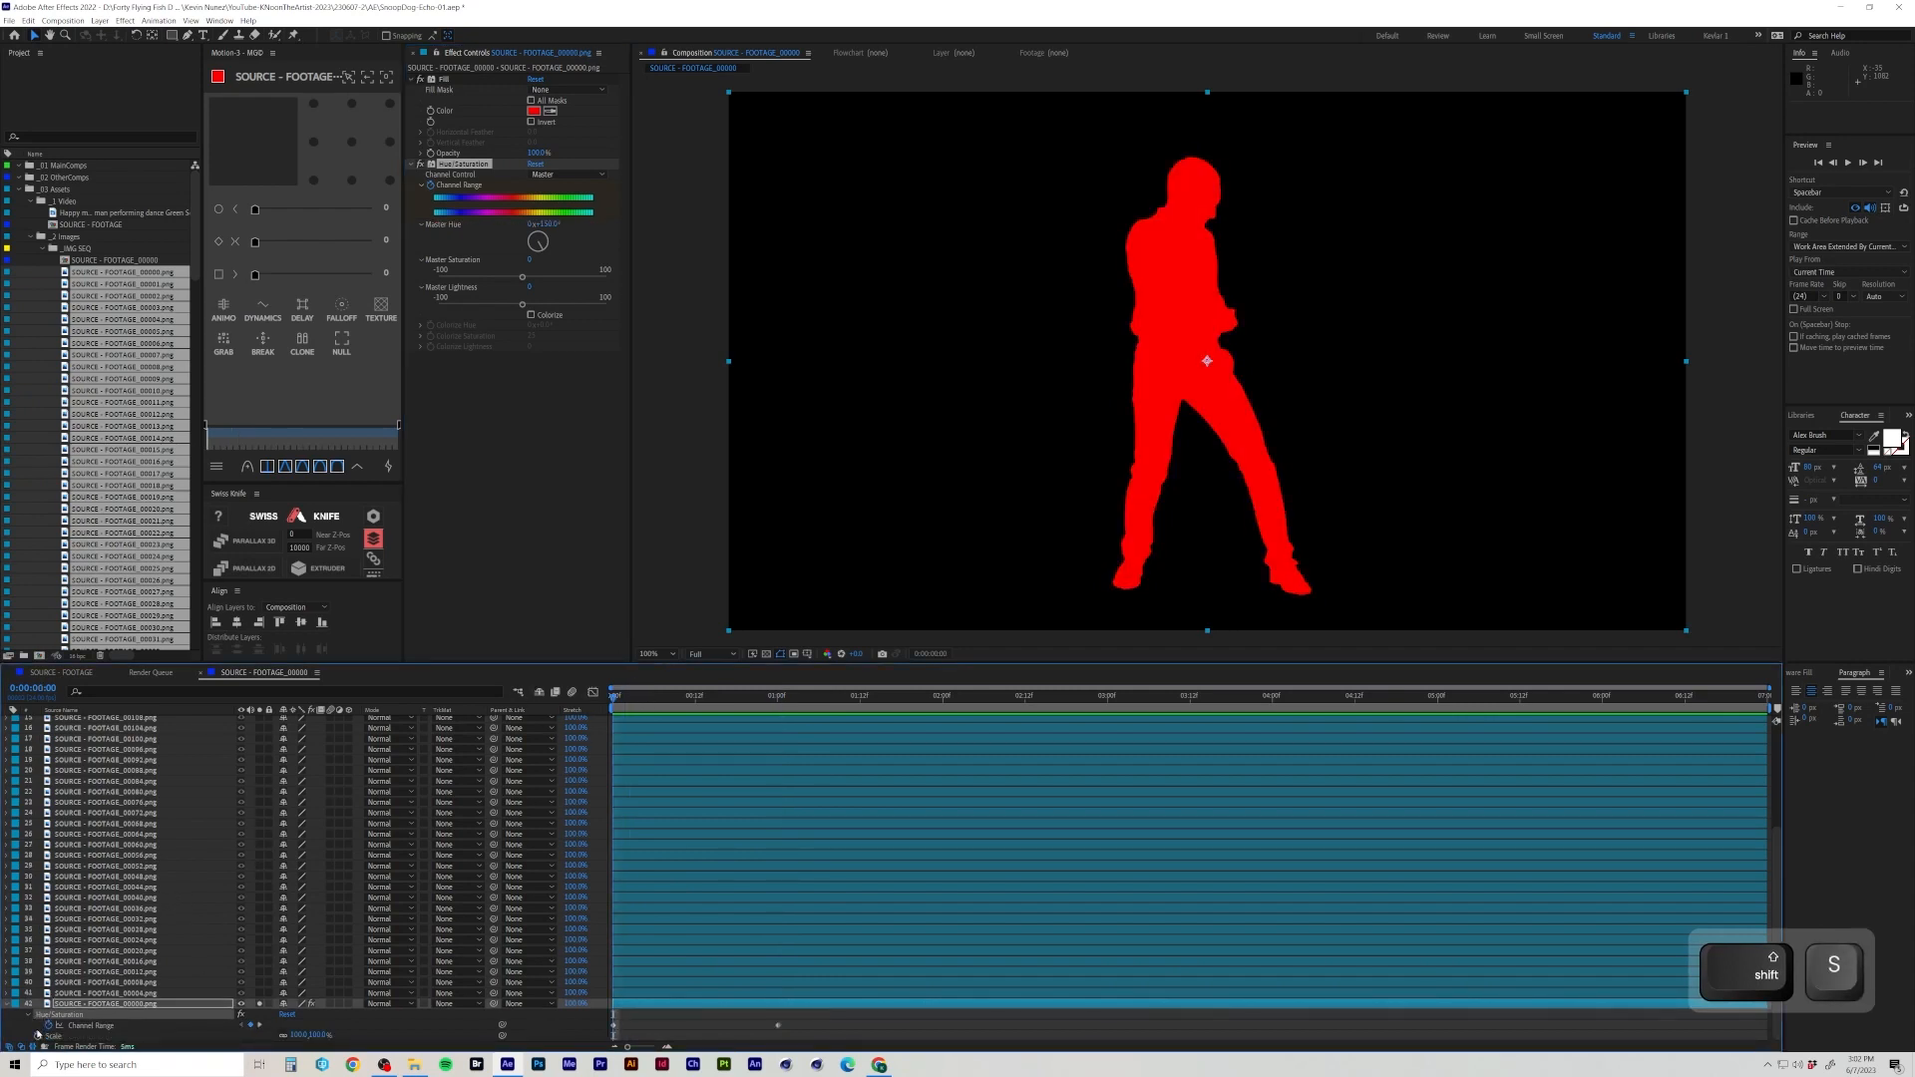
{"action": "left_click", "coordinate": [38, 1035]}
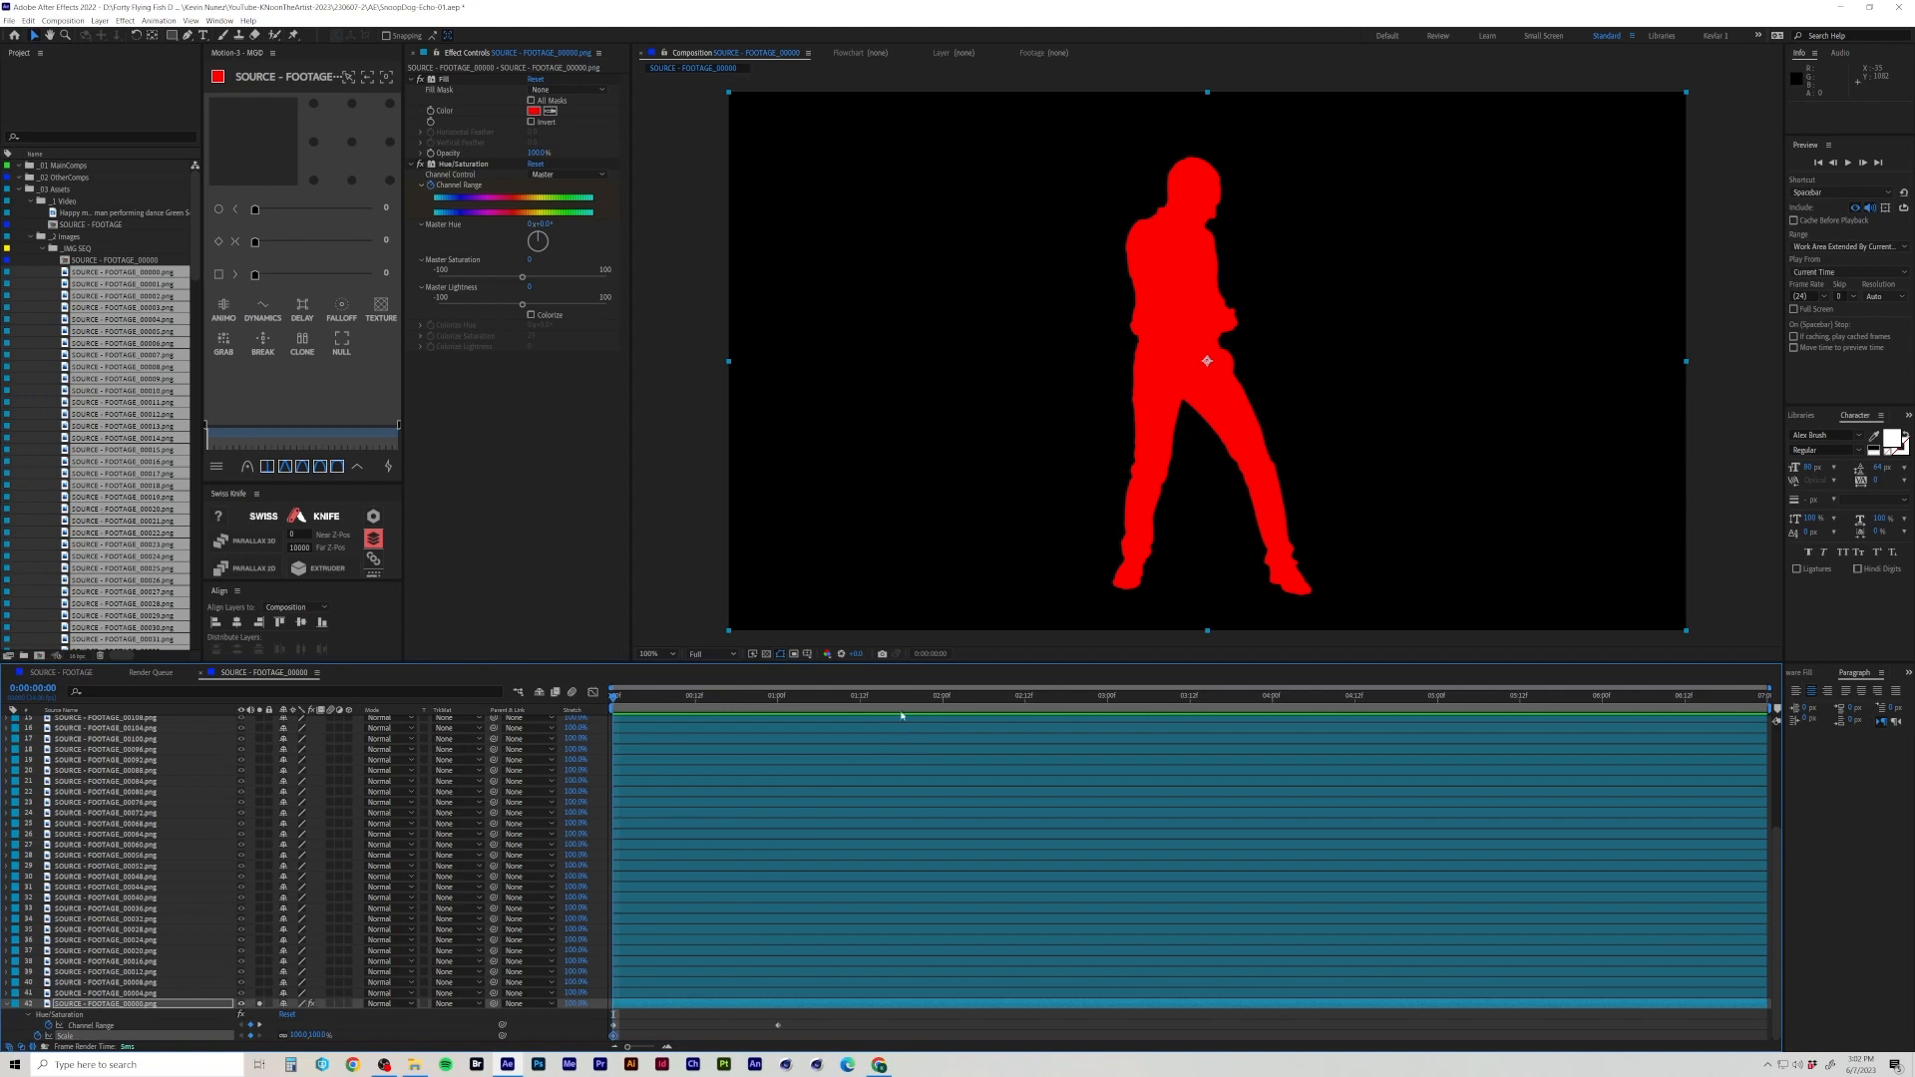
{"action": "left_click", "coordinate": [943, 702]}
{"action": "left_click_drag", "start_coordinate": [326, 1036], "coordinate": [1446, 915]}
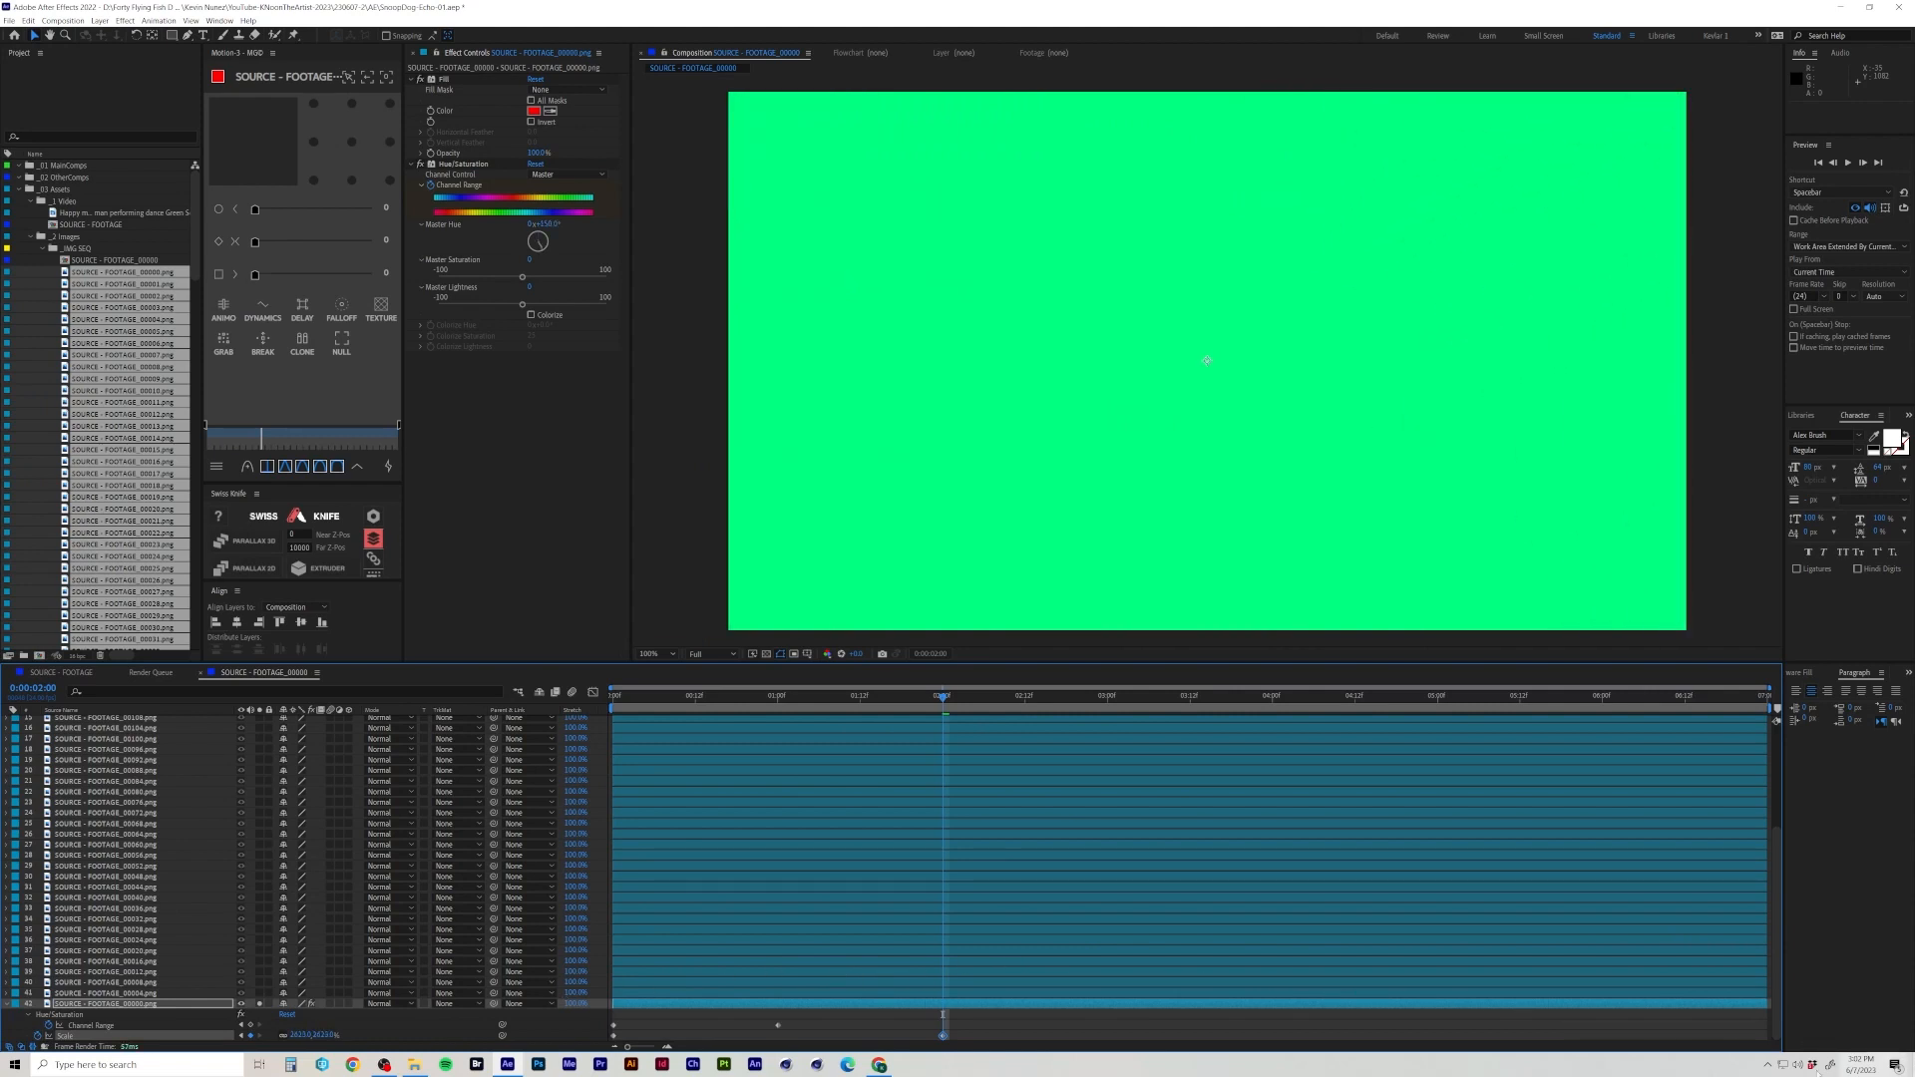
Play back the color and scale animation and examine the frames approaching 0:00:02:00.
{"action": "left_click", "coordinate": [984, 1026]}
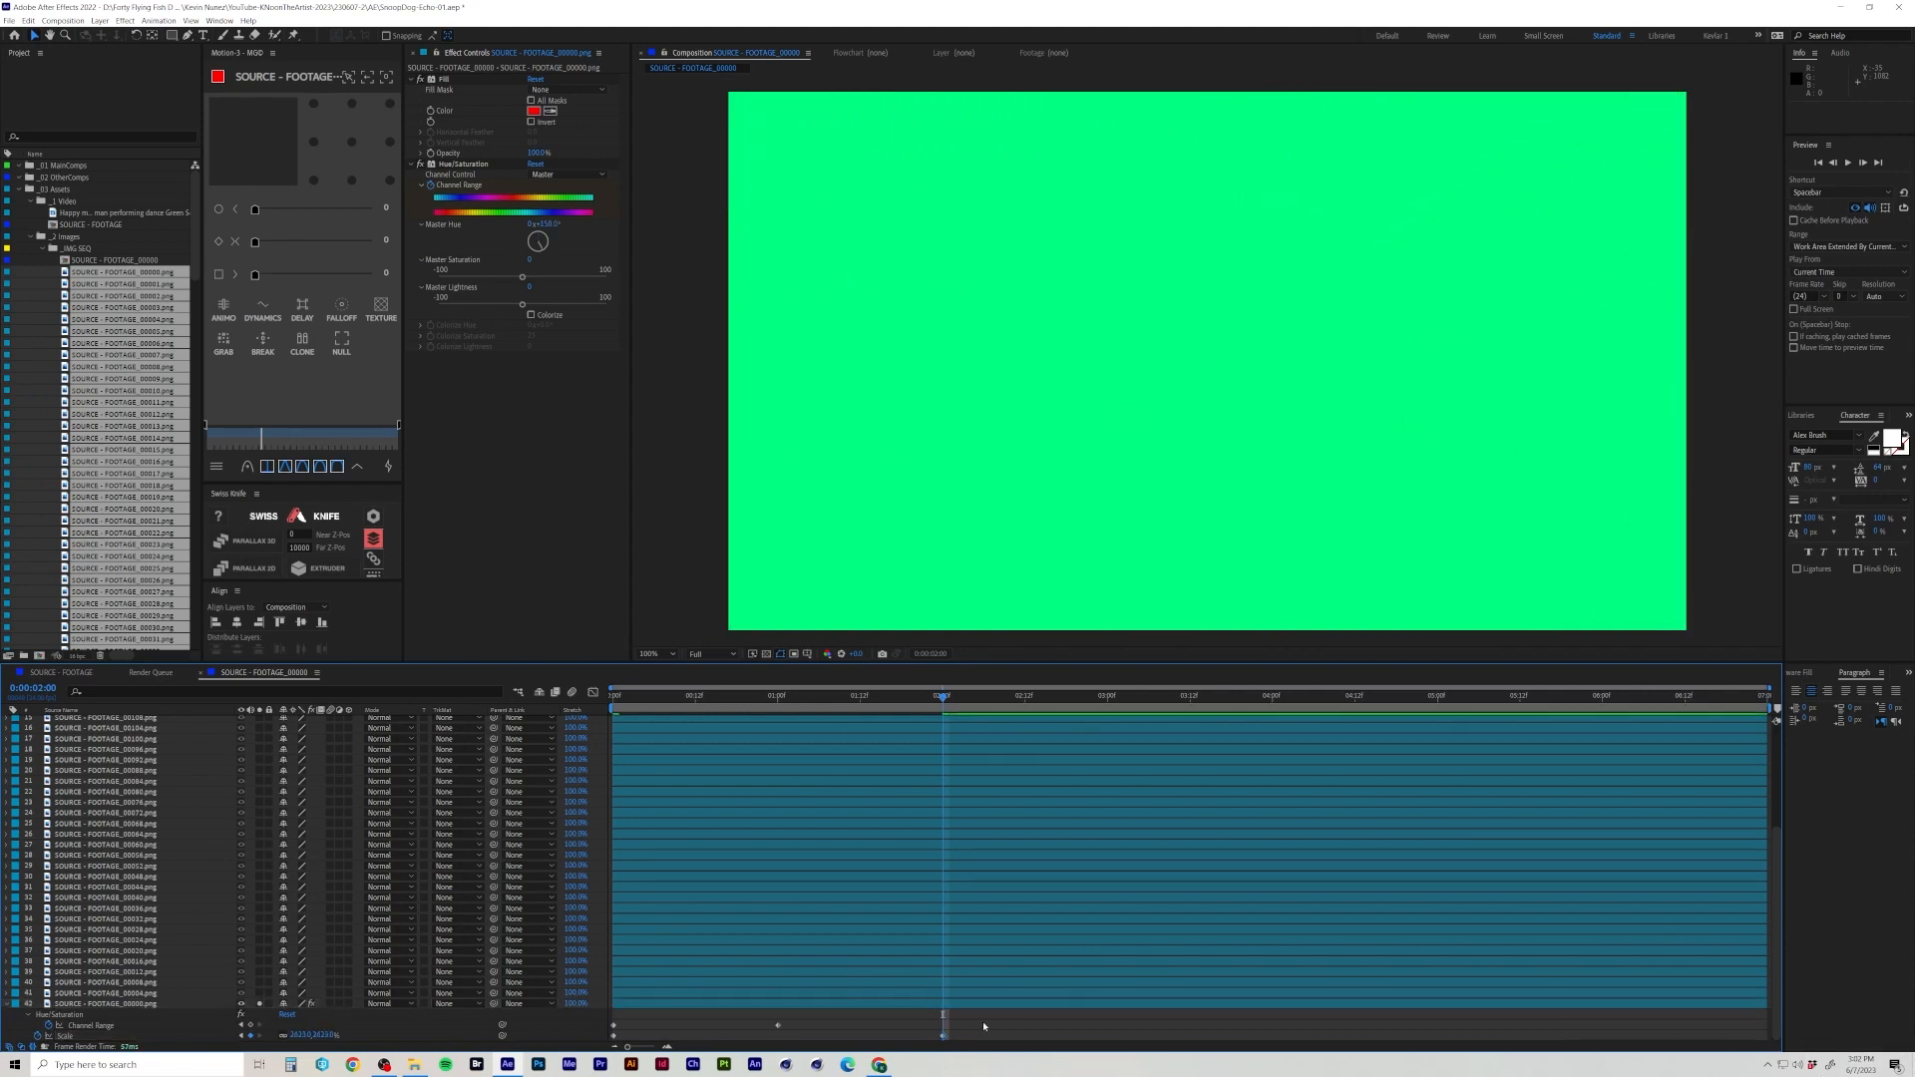
{"action": "key", "text": "KP_0"}
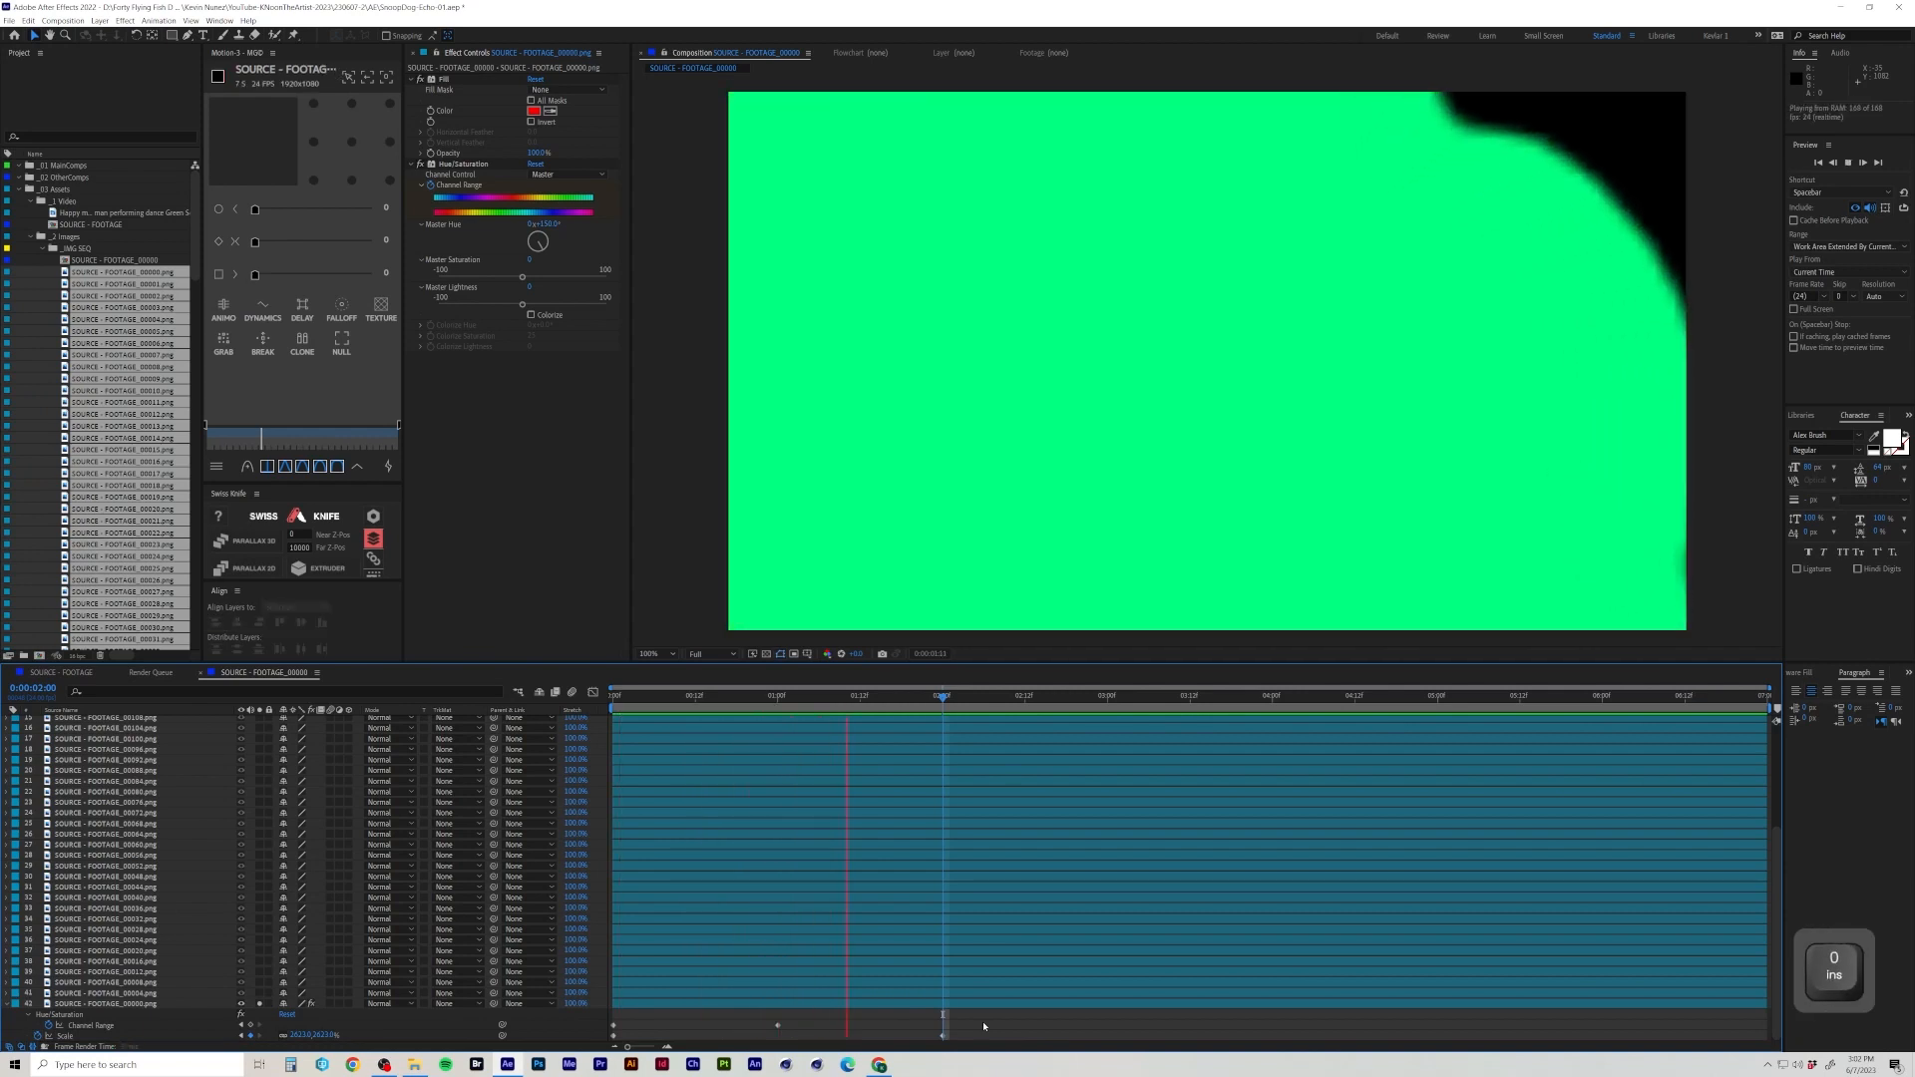
{"action": "key", "text": "KP_0"}
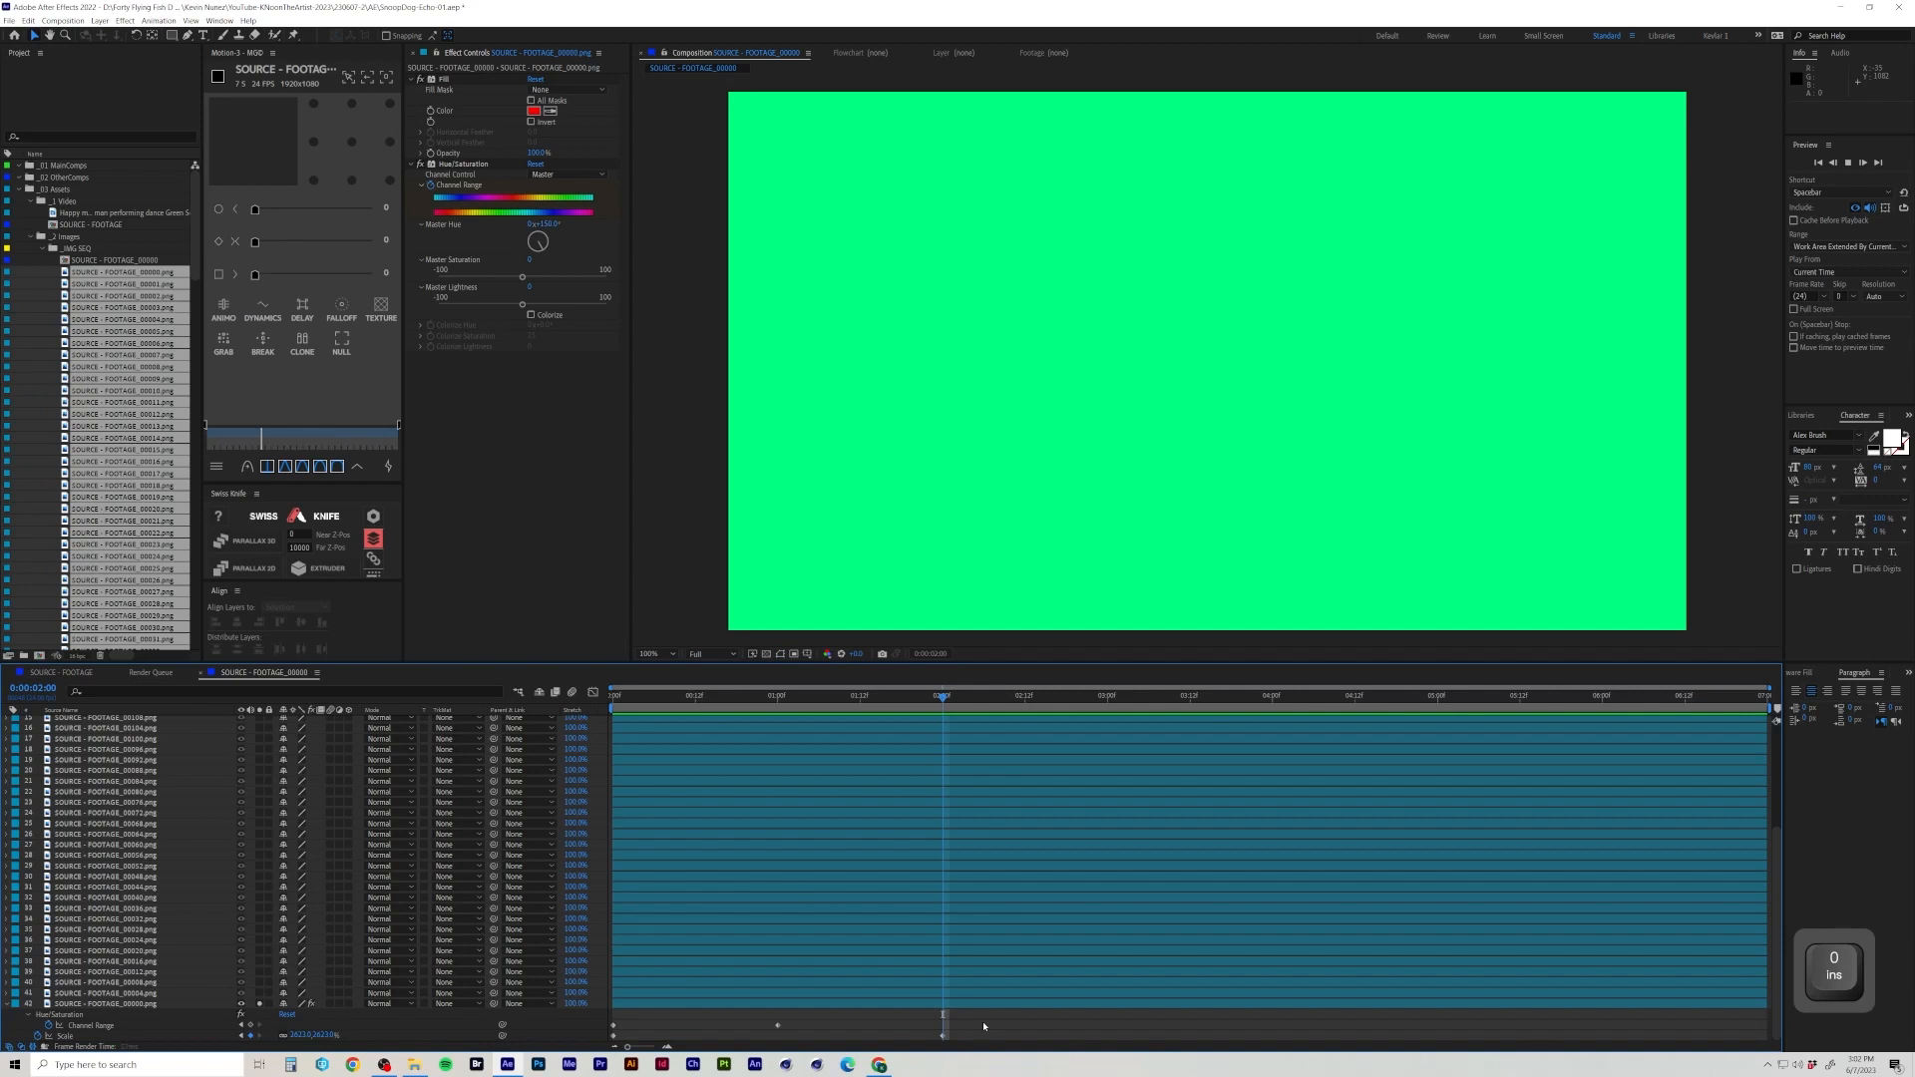
{"action": "key", "text": "space"}
{"action": "left_click", "coordinate": [891, 705]}
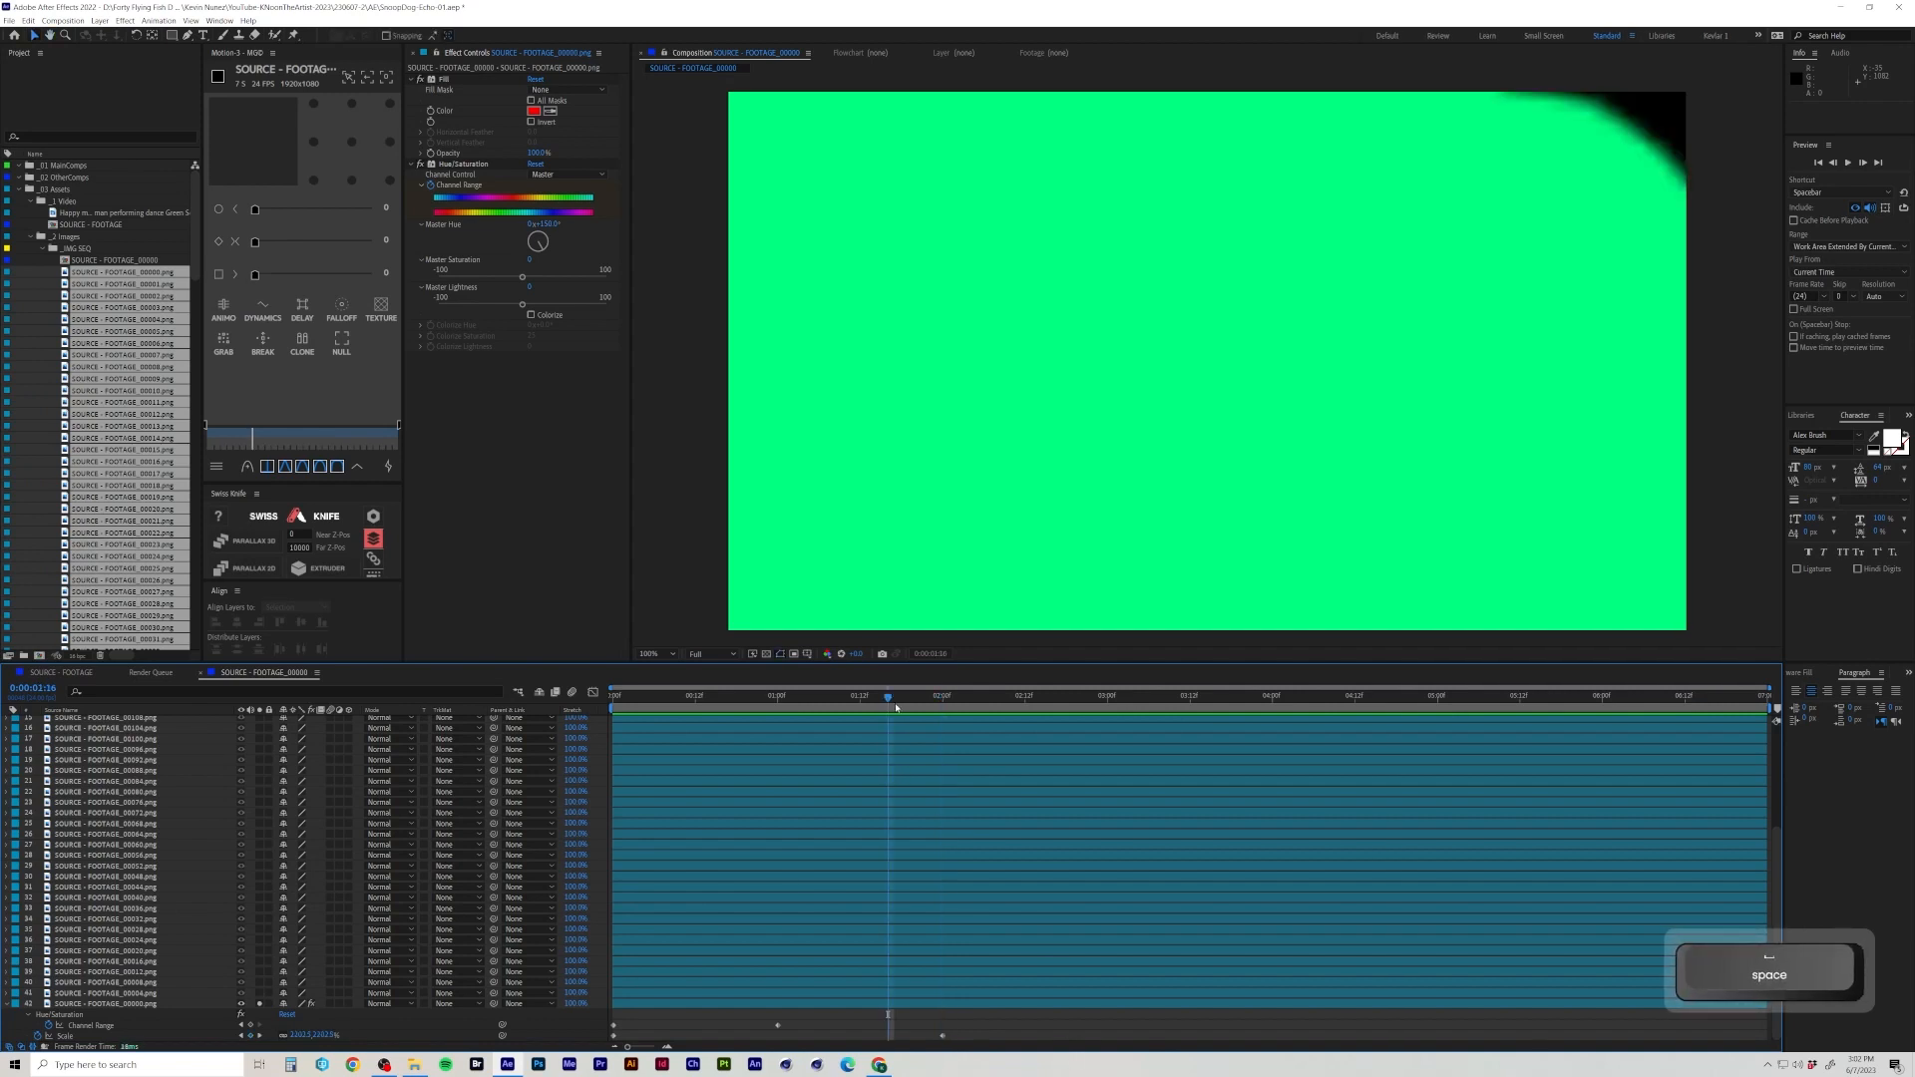
{"action": "left_click_drag", "start_coordinate": [711, 721], "coordinate": [955, 745]}
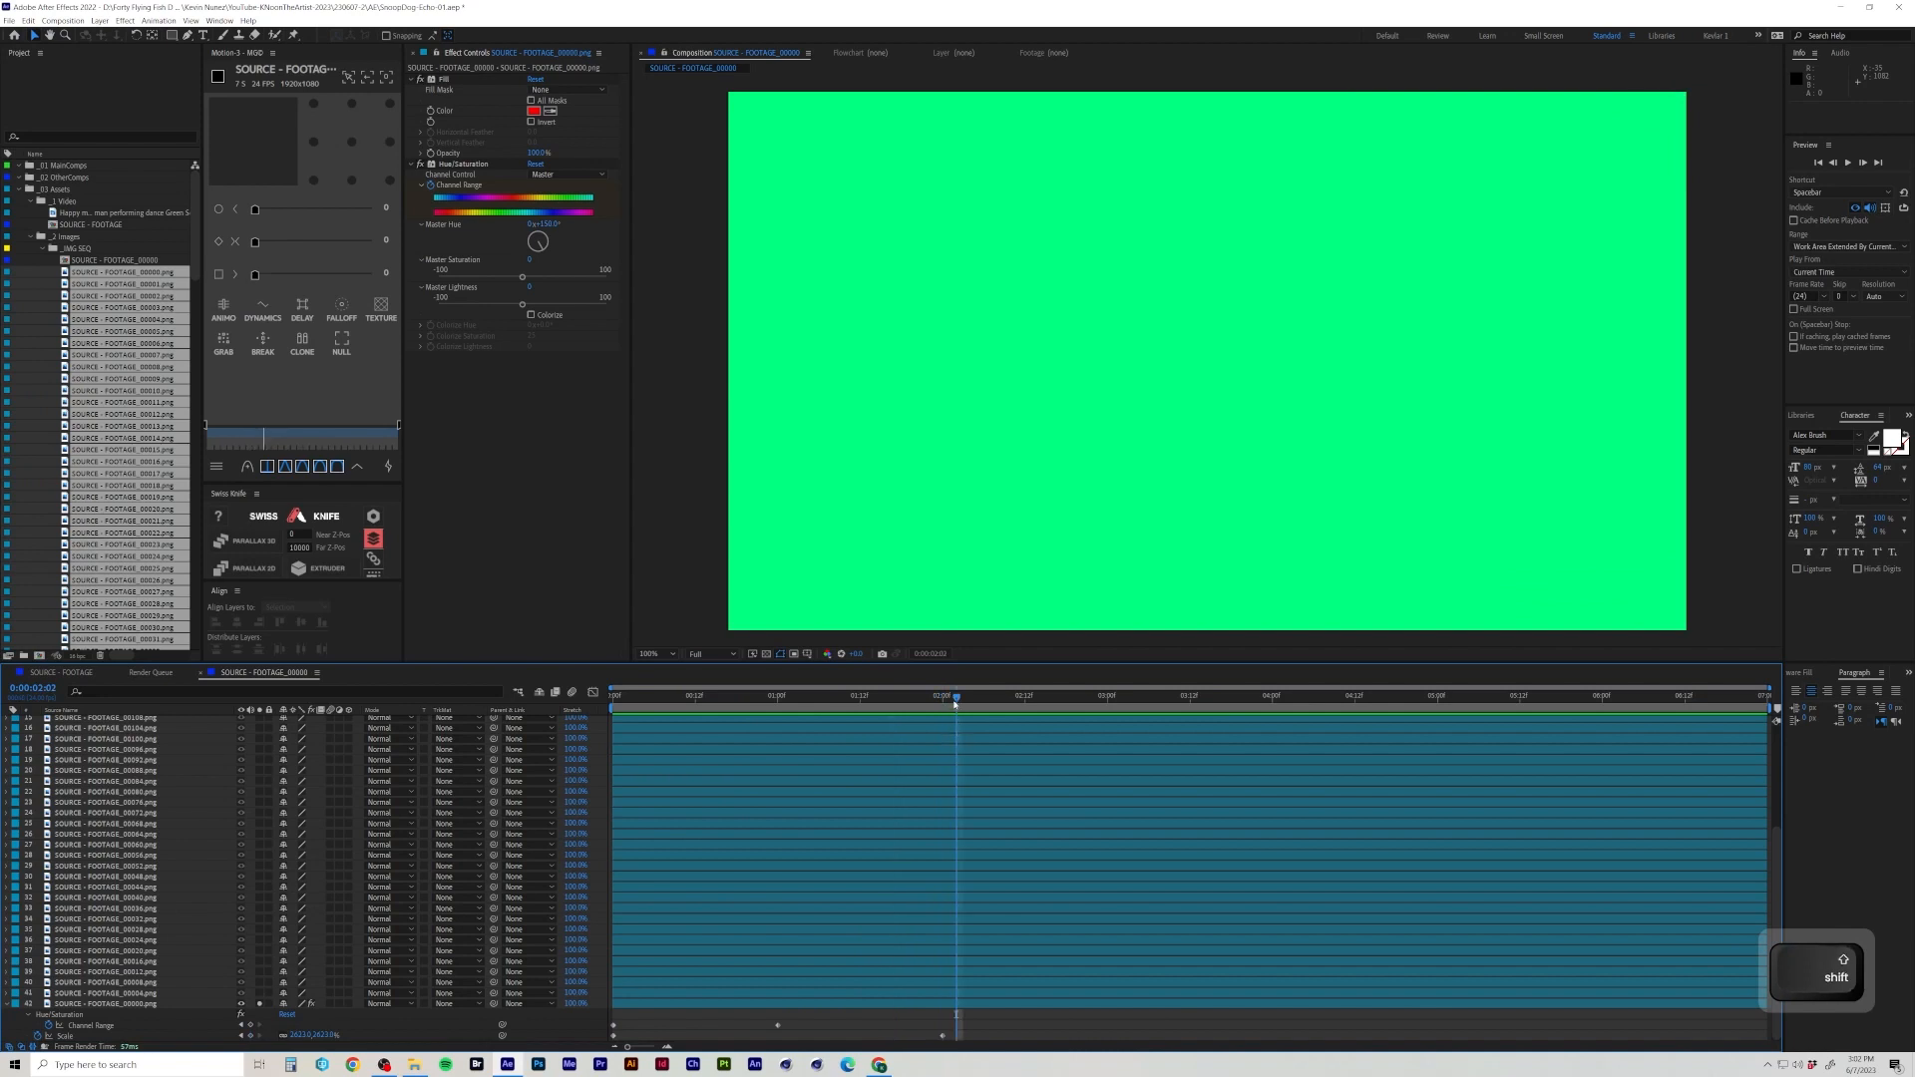
Save the project and enlarge the Scale keyframe at 0:00:02:00 further, comparing the growth with the Snoop Dogg video in the browser.
{"action": "key", "text": "ctrl+s"}
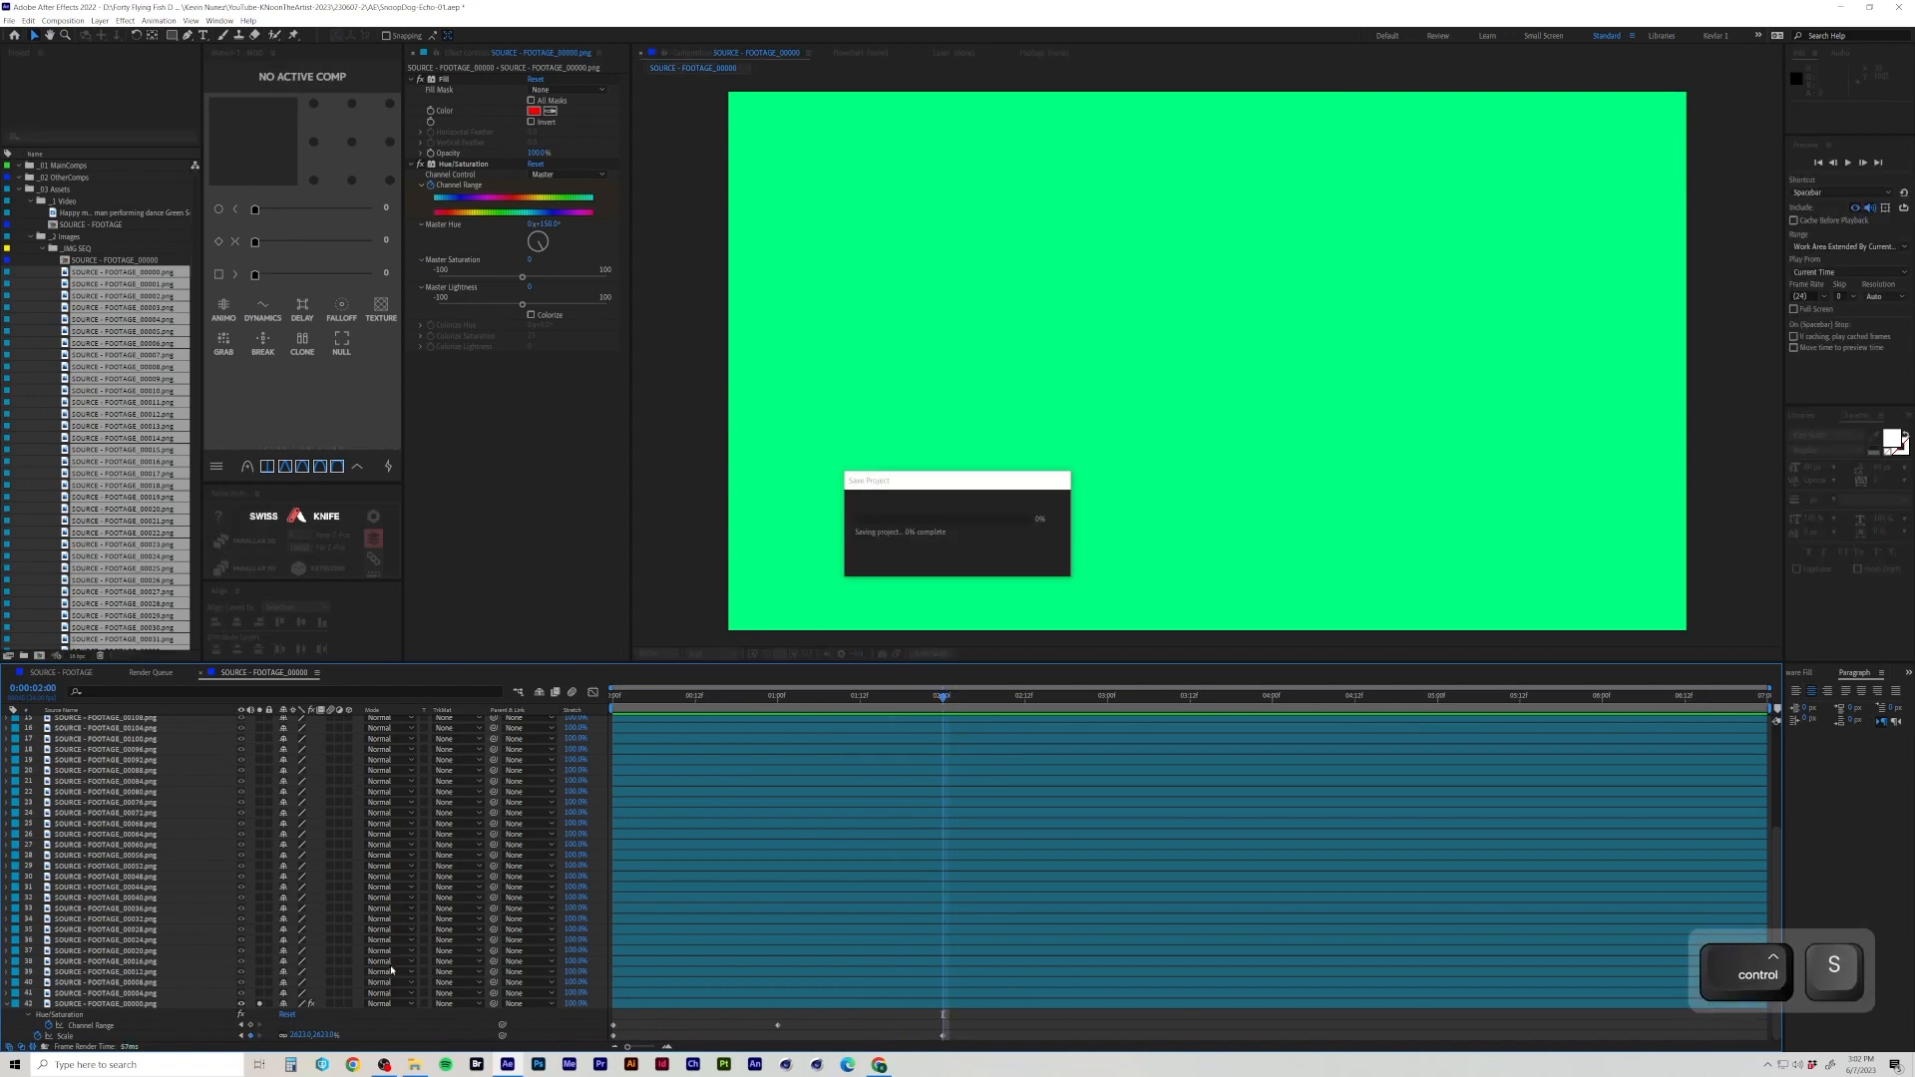
{"action": "left_click_drag", "start_coordinate": [327, 1037], "coordinate": [353, 1035]}
{"action": "left_click", "coordinate": [623, 706]}
{"action": "key", "text": "space"}
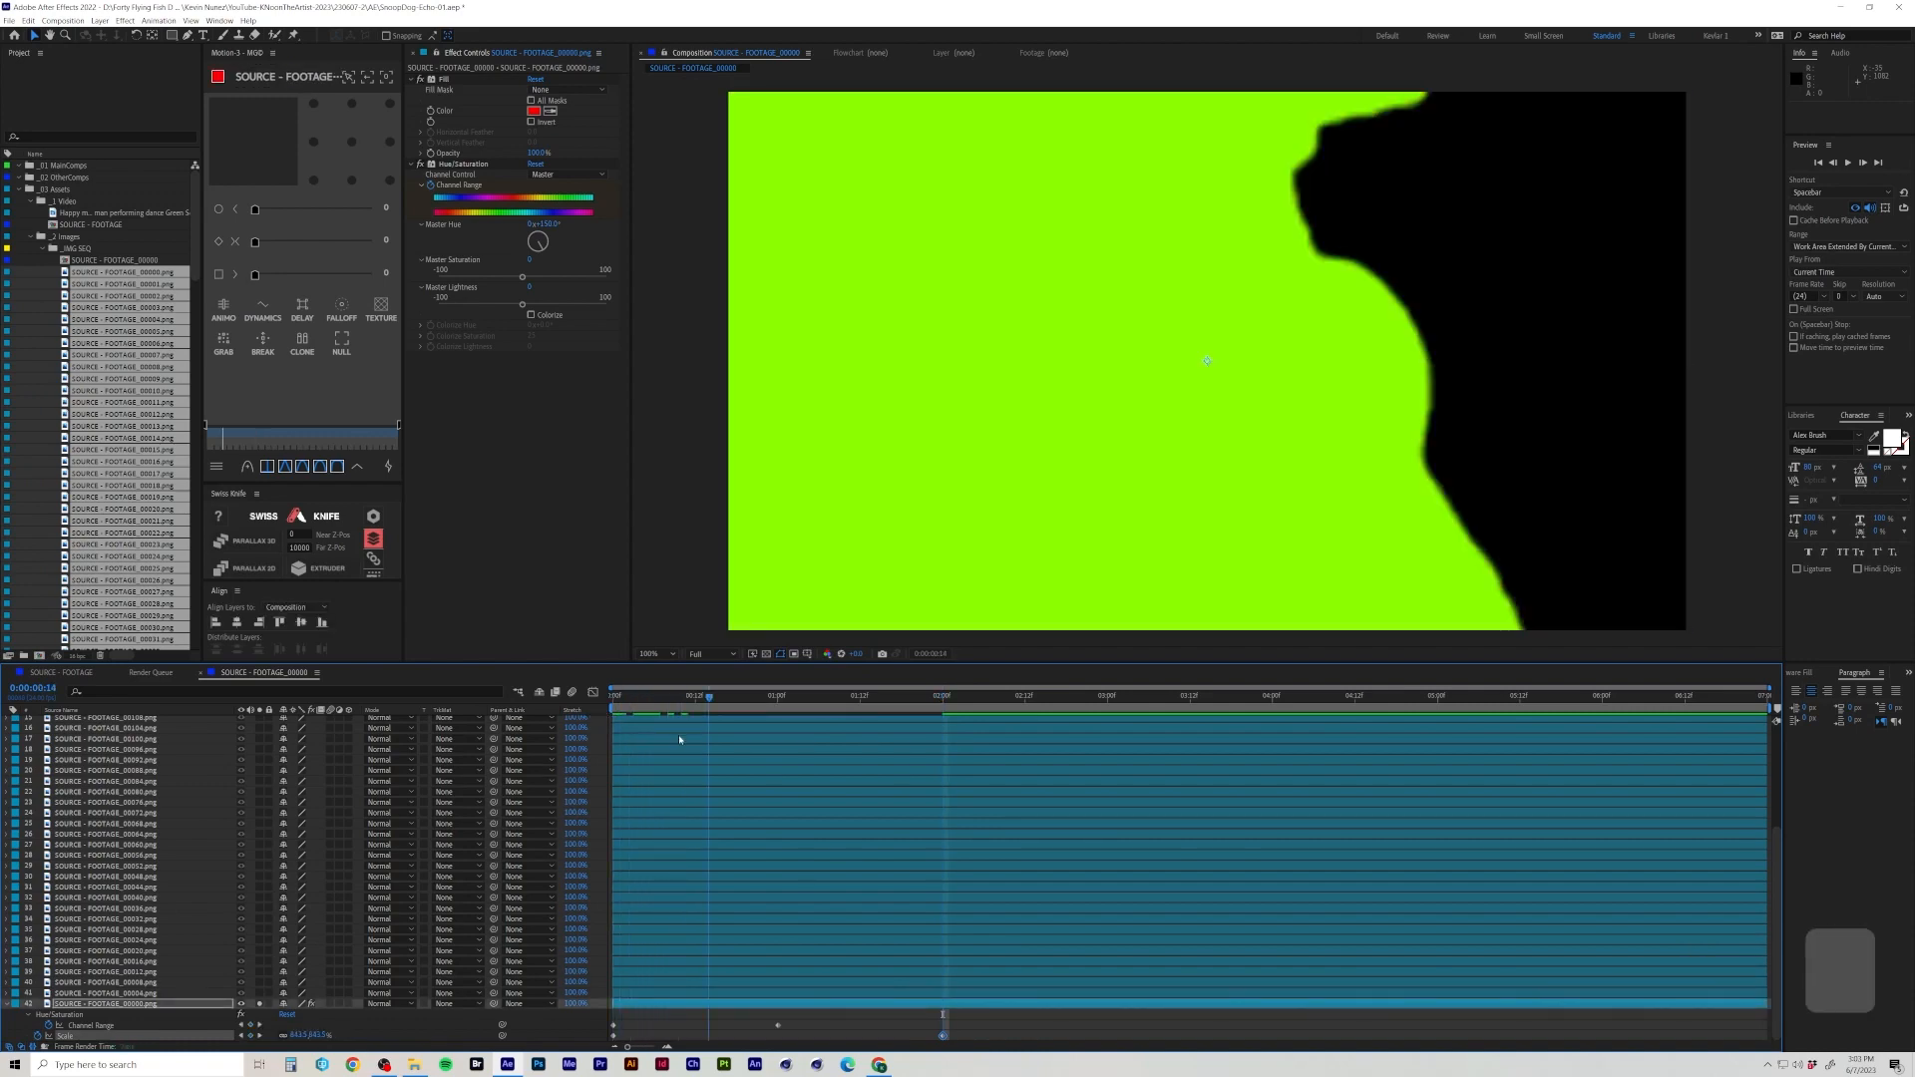
{"action": "key", "text": "alt+Tab"}
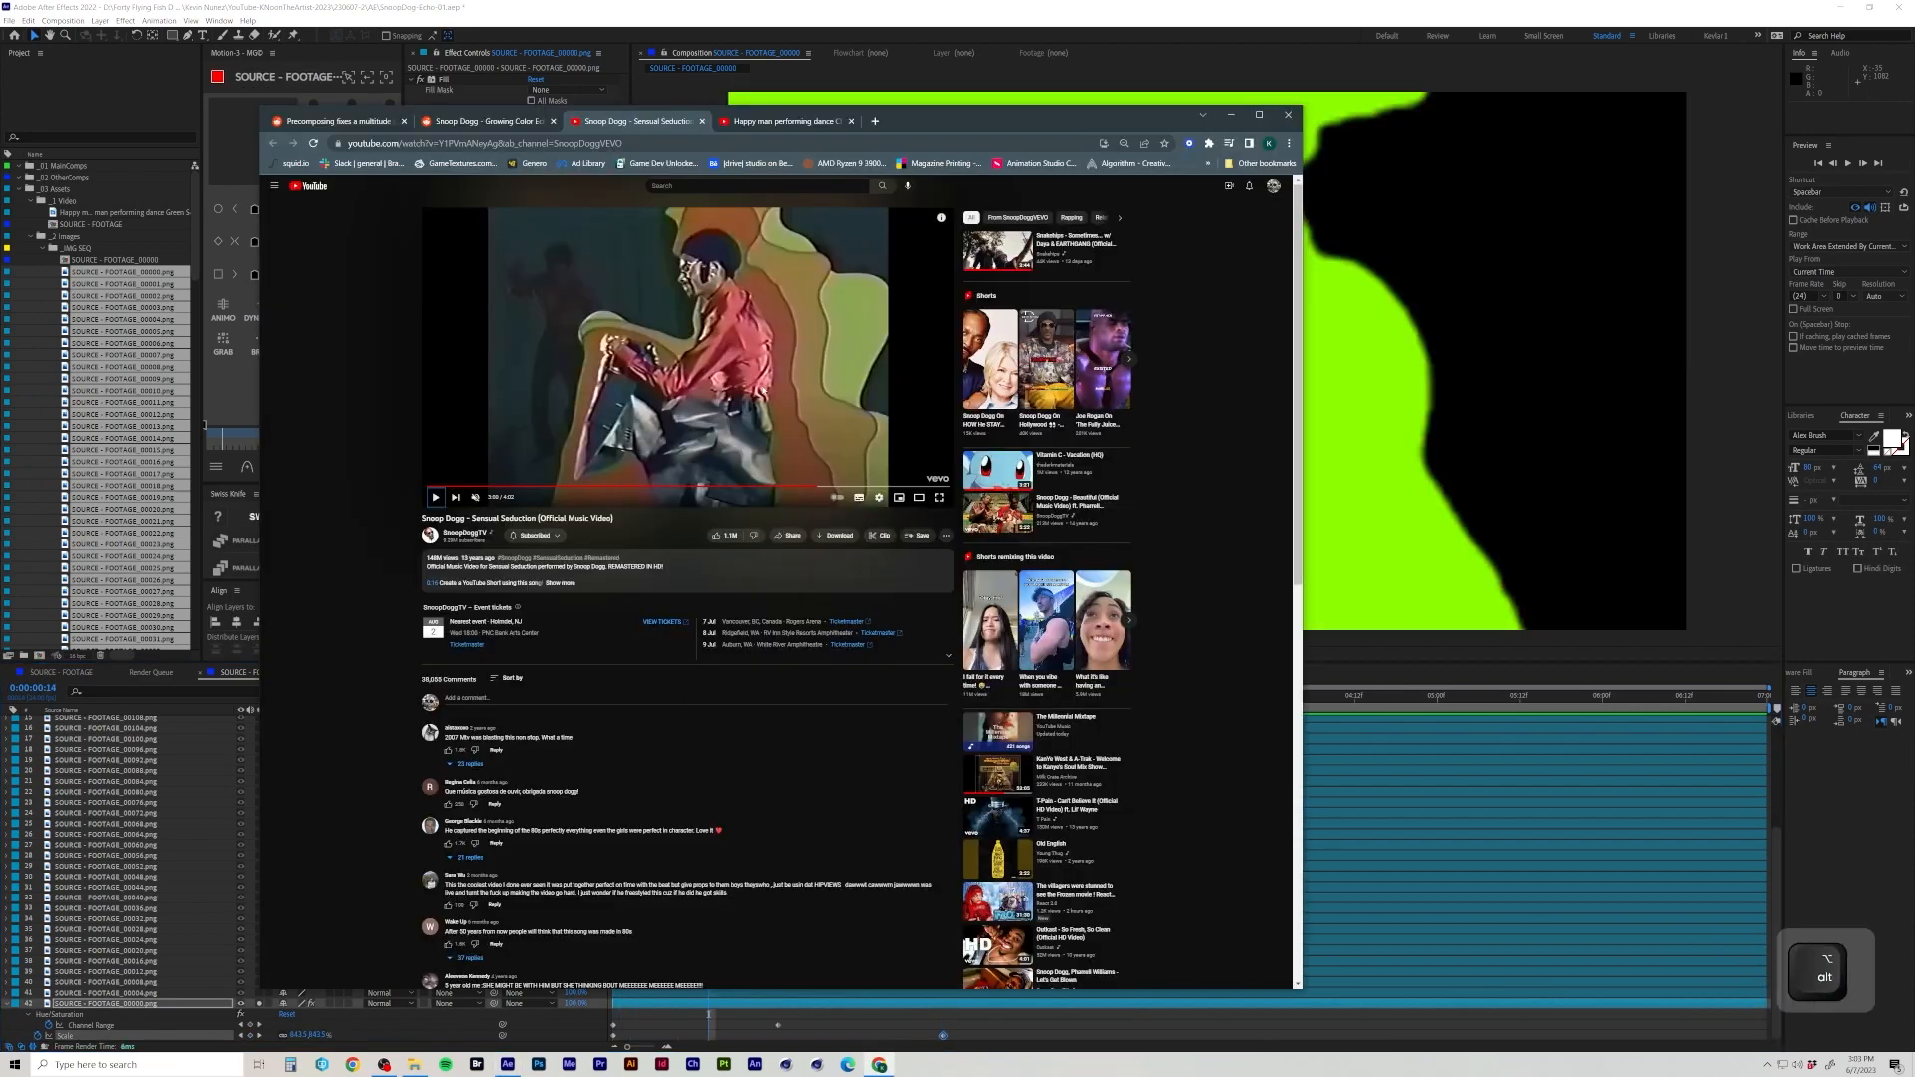
{"action": "key", "text": "alt+Tab"}
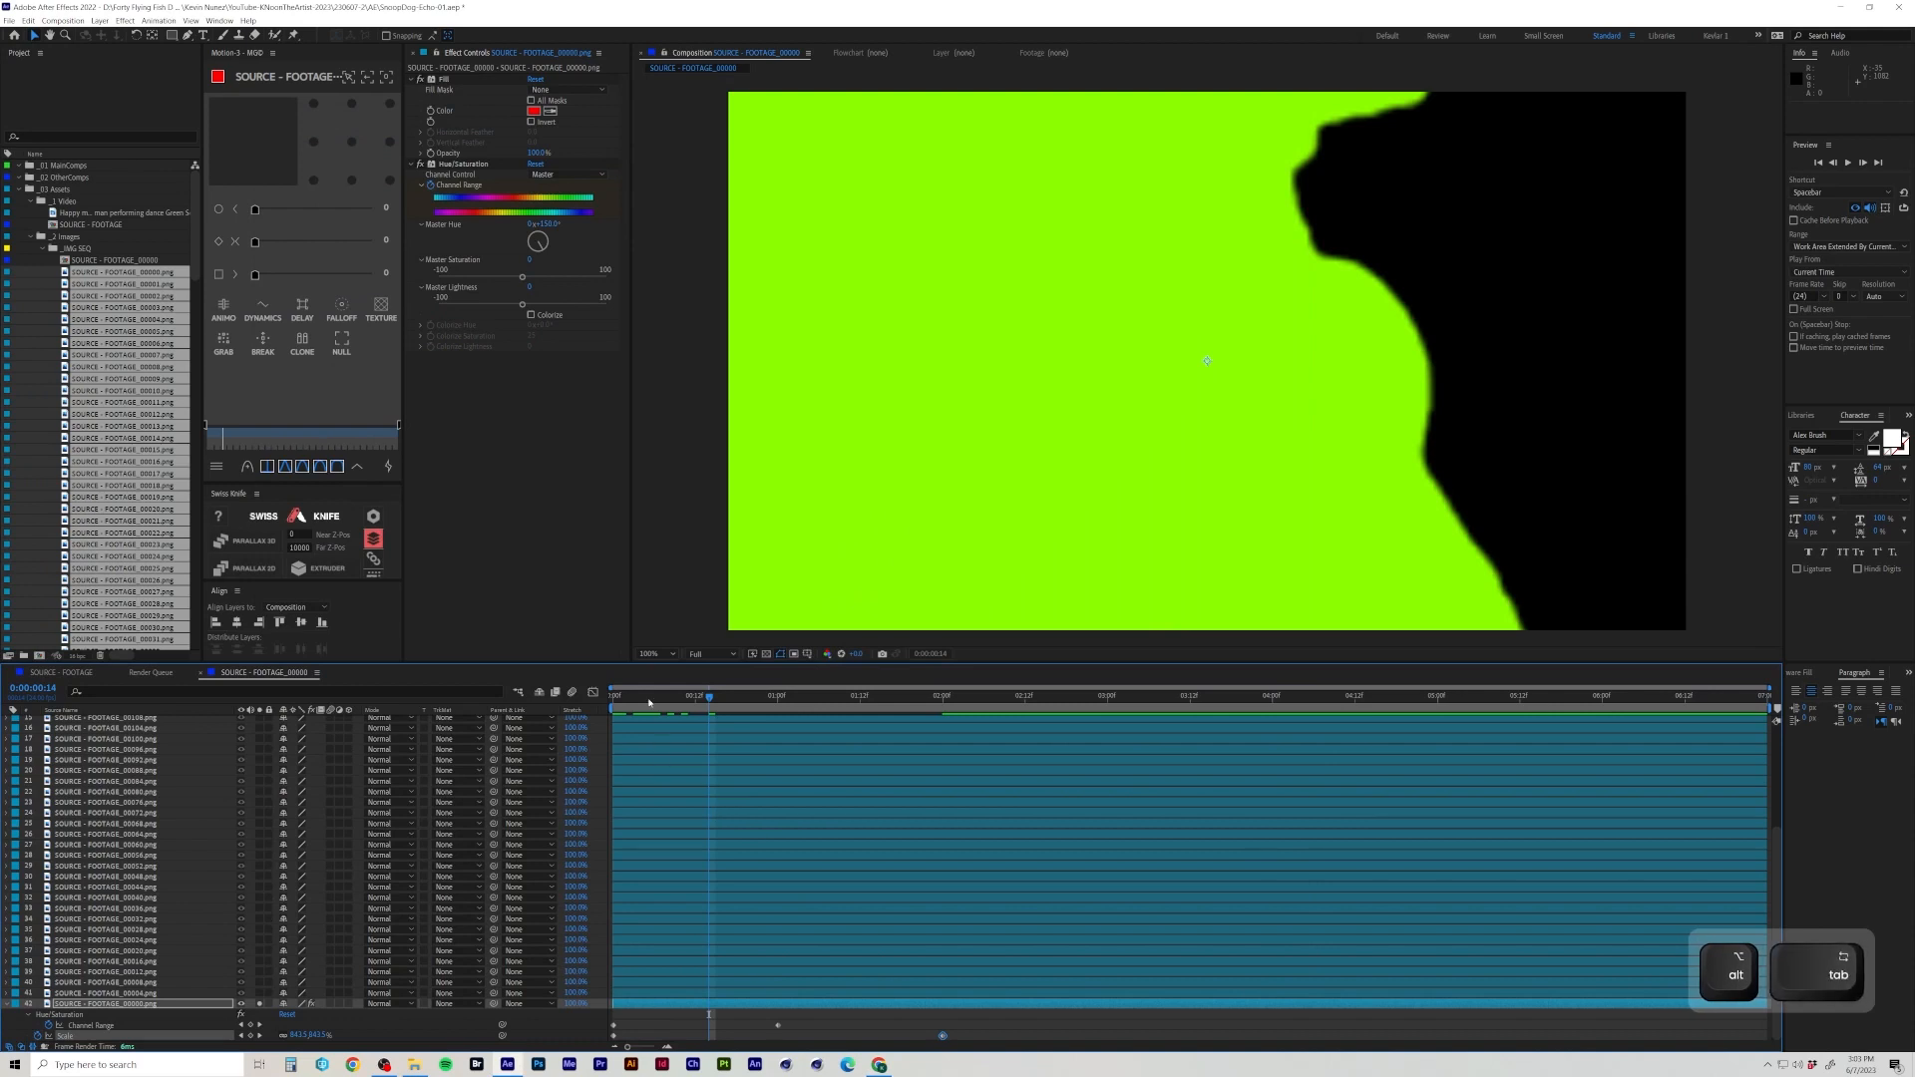
{"action": "key", "text": "space"}
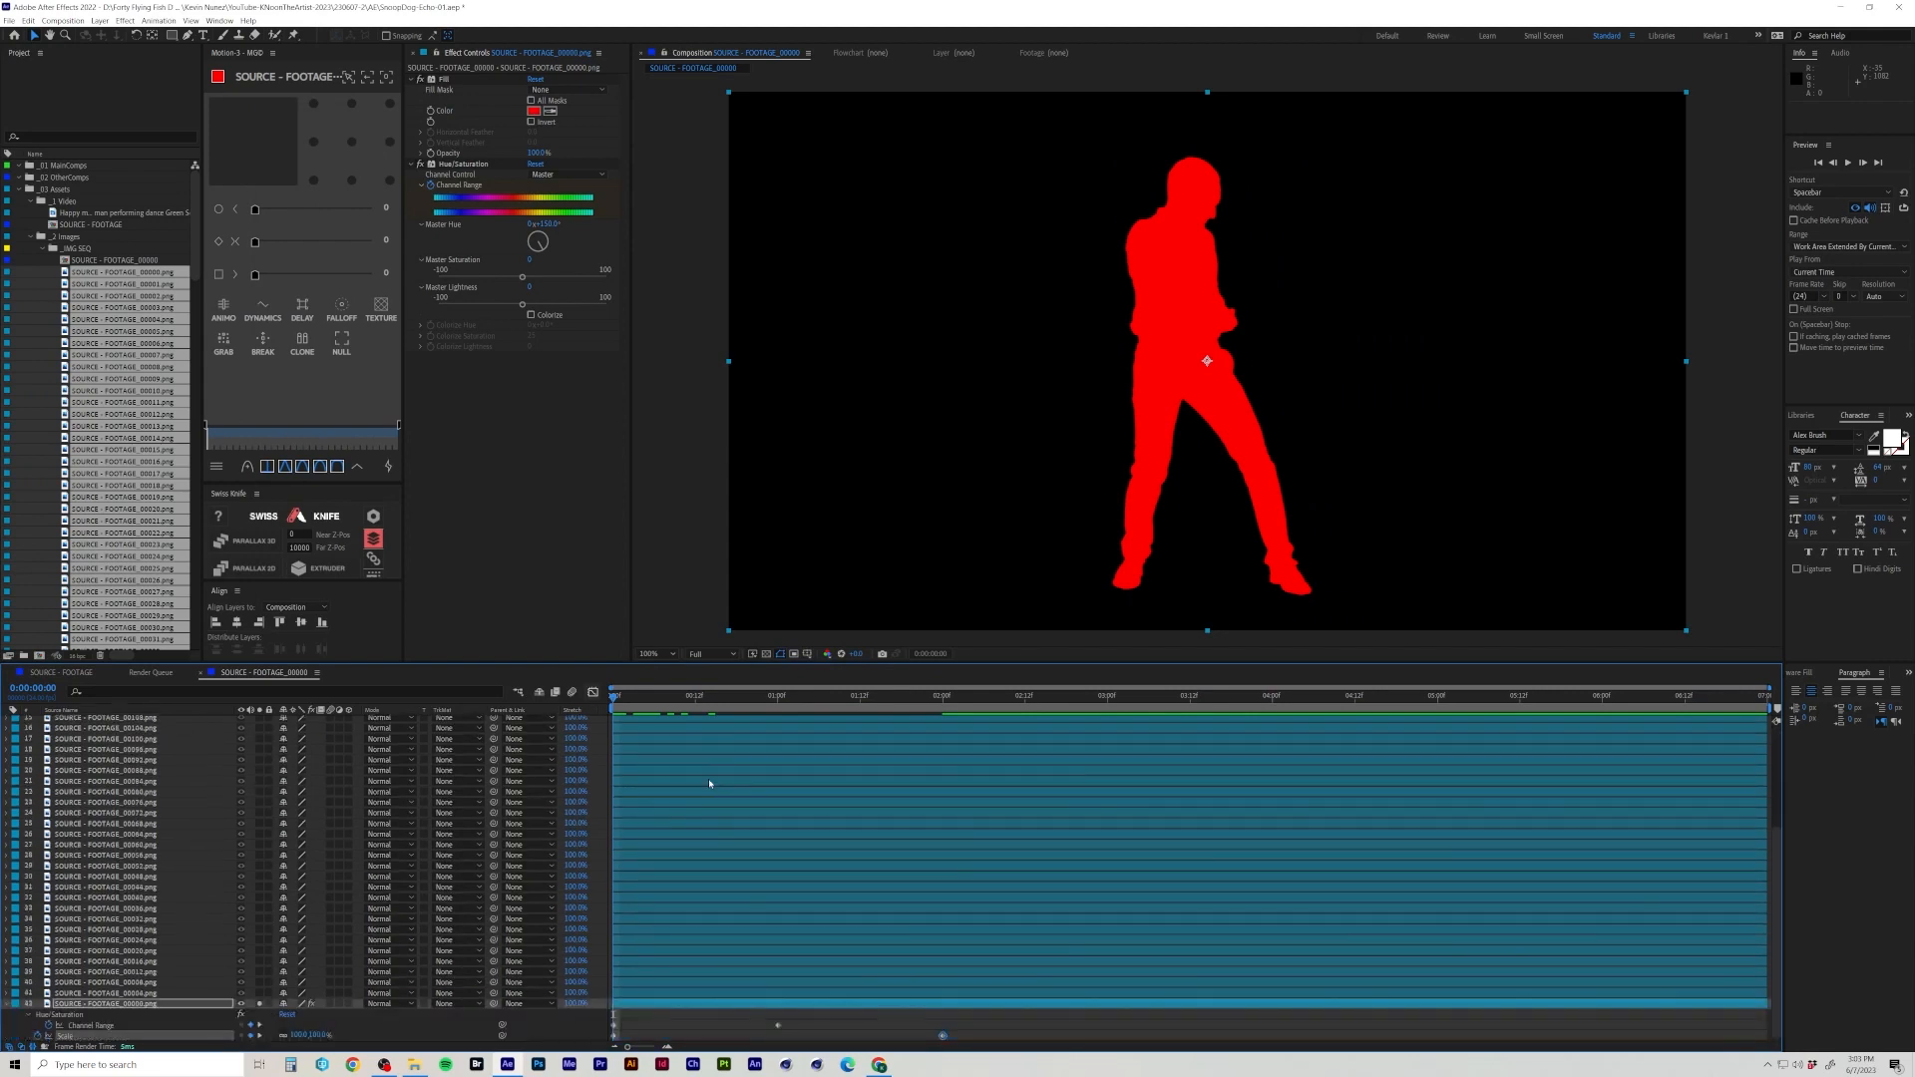
Copy the bottom layer's Fill and Hue/Saturation effects onto SOURCE - FOOTAGE_00004.png and select SOURCE - FOOTAGE_00008.png.
{"action": "left_click", "coordinate": [446, 79]}
{"action": "left_click", "coordinate": [456, 165], "text": "shift"}
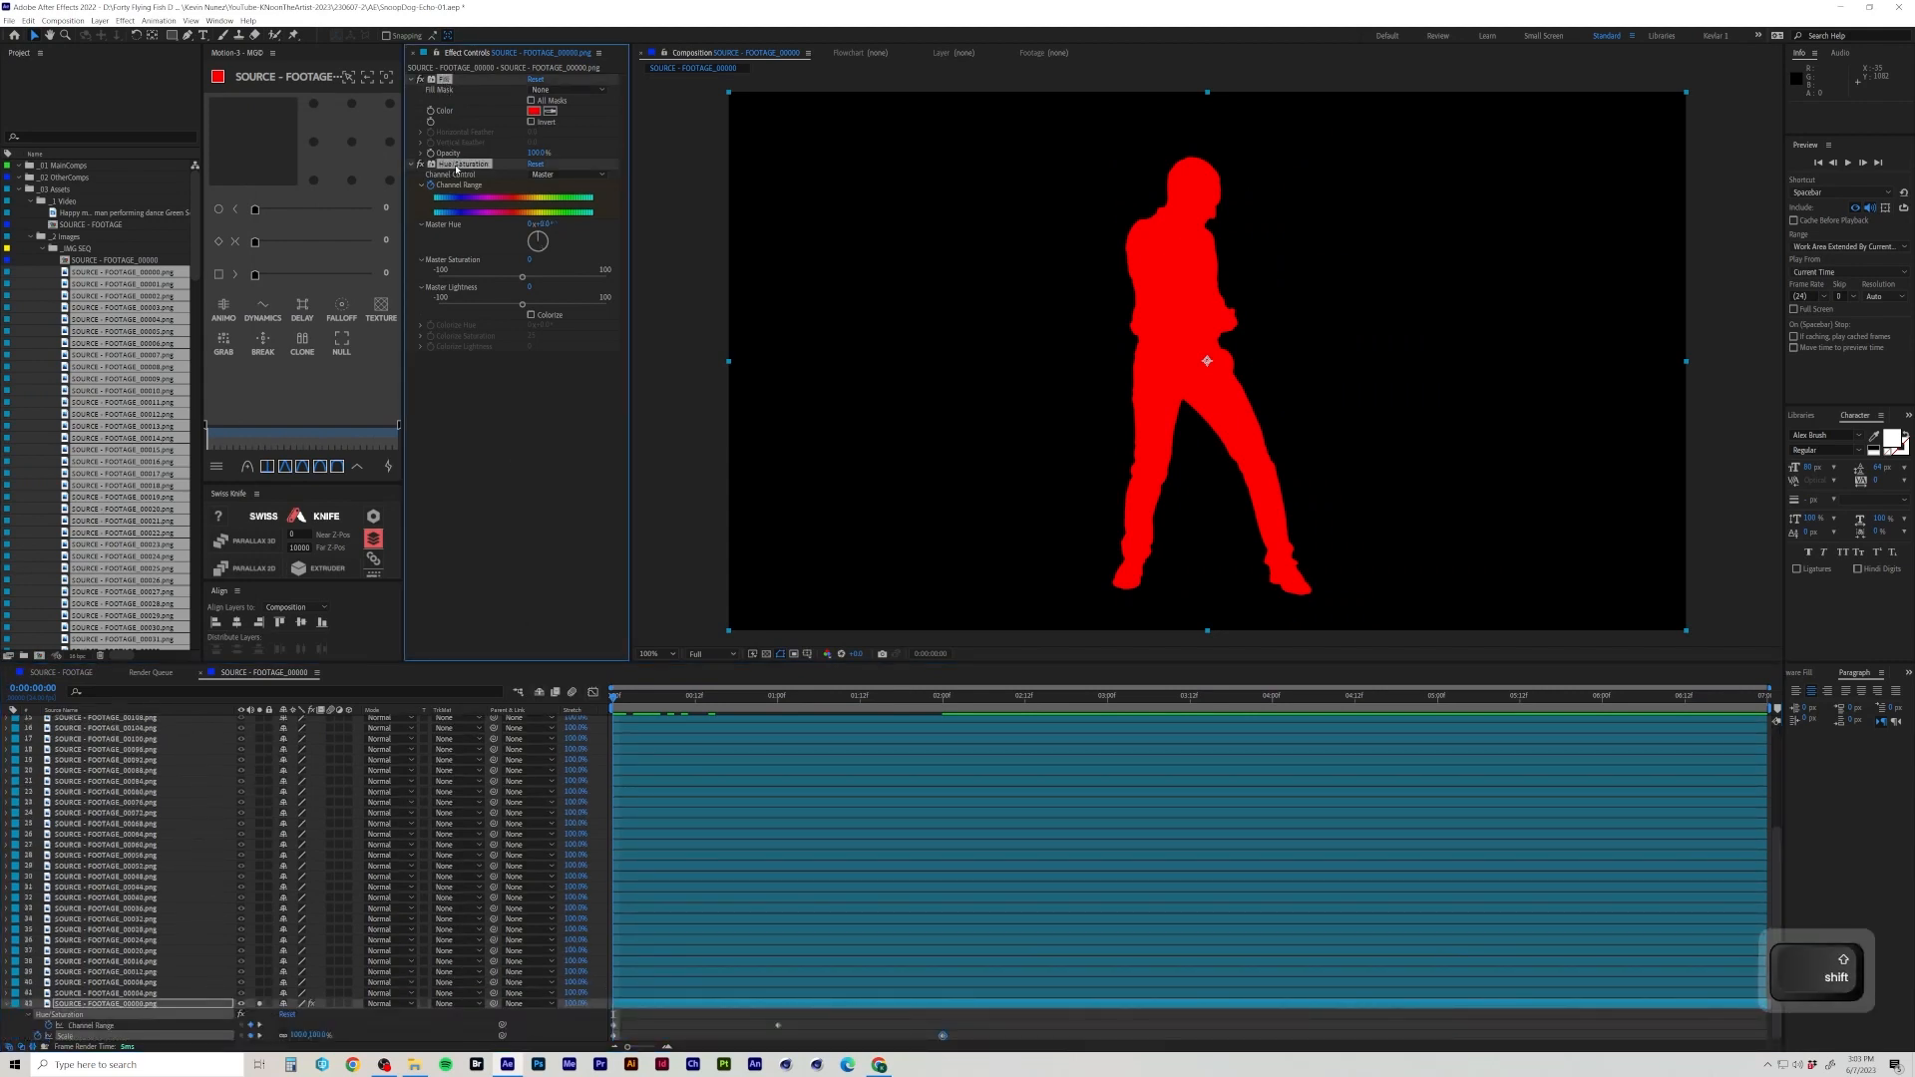
{"action": "key", "text": "ctrl+c"}
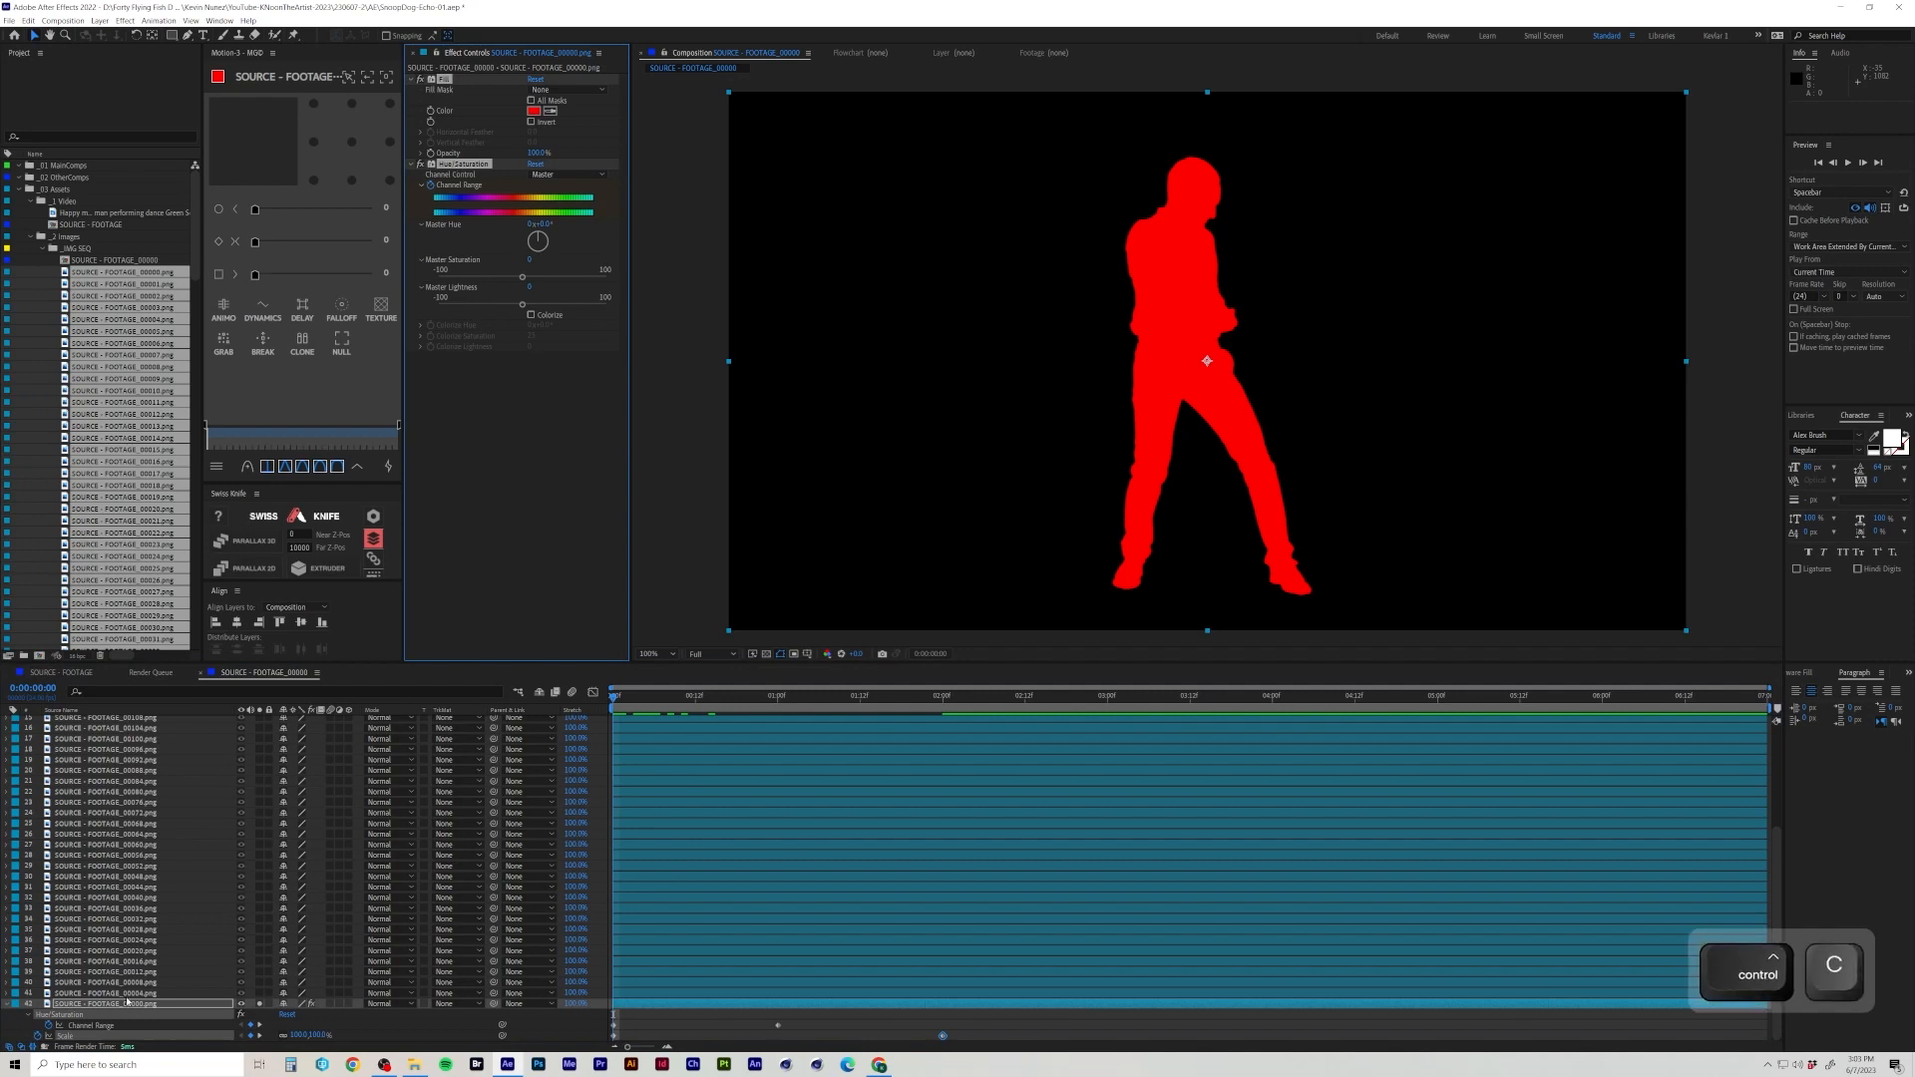
{"action": "left_click", "coordinate": [129, 994]}
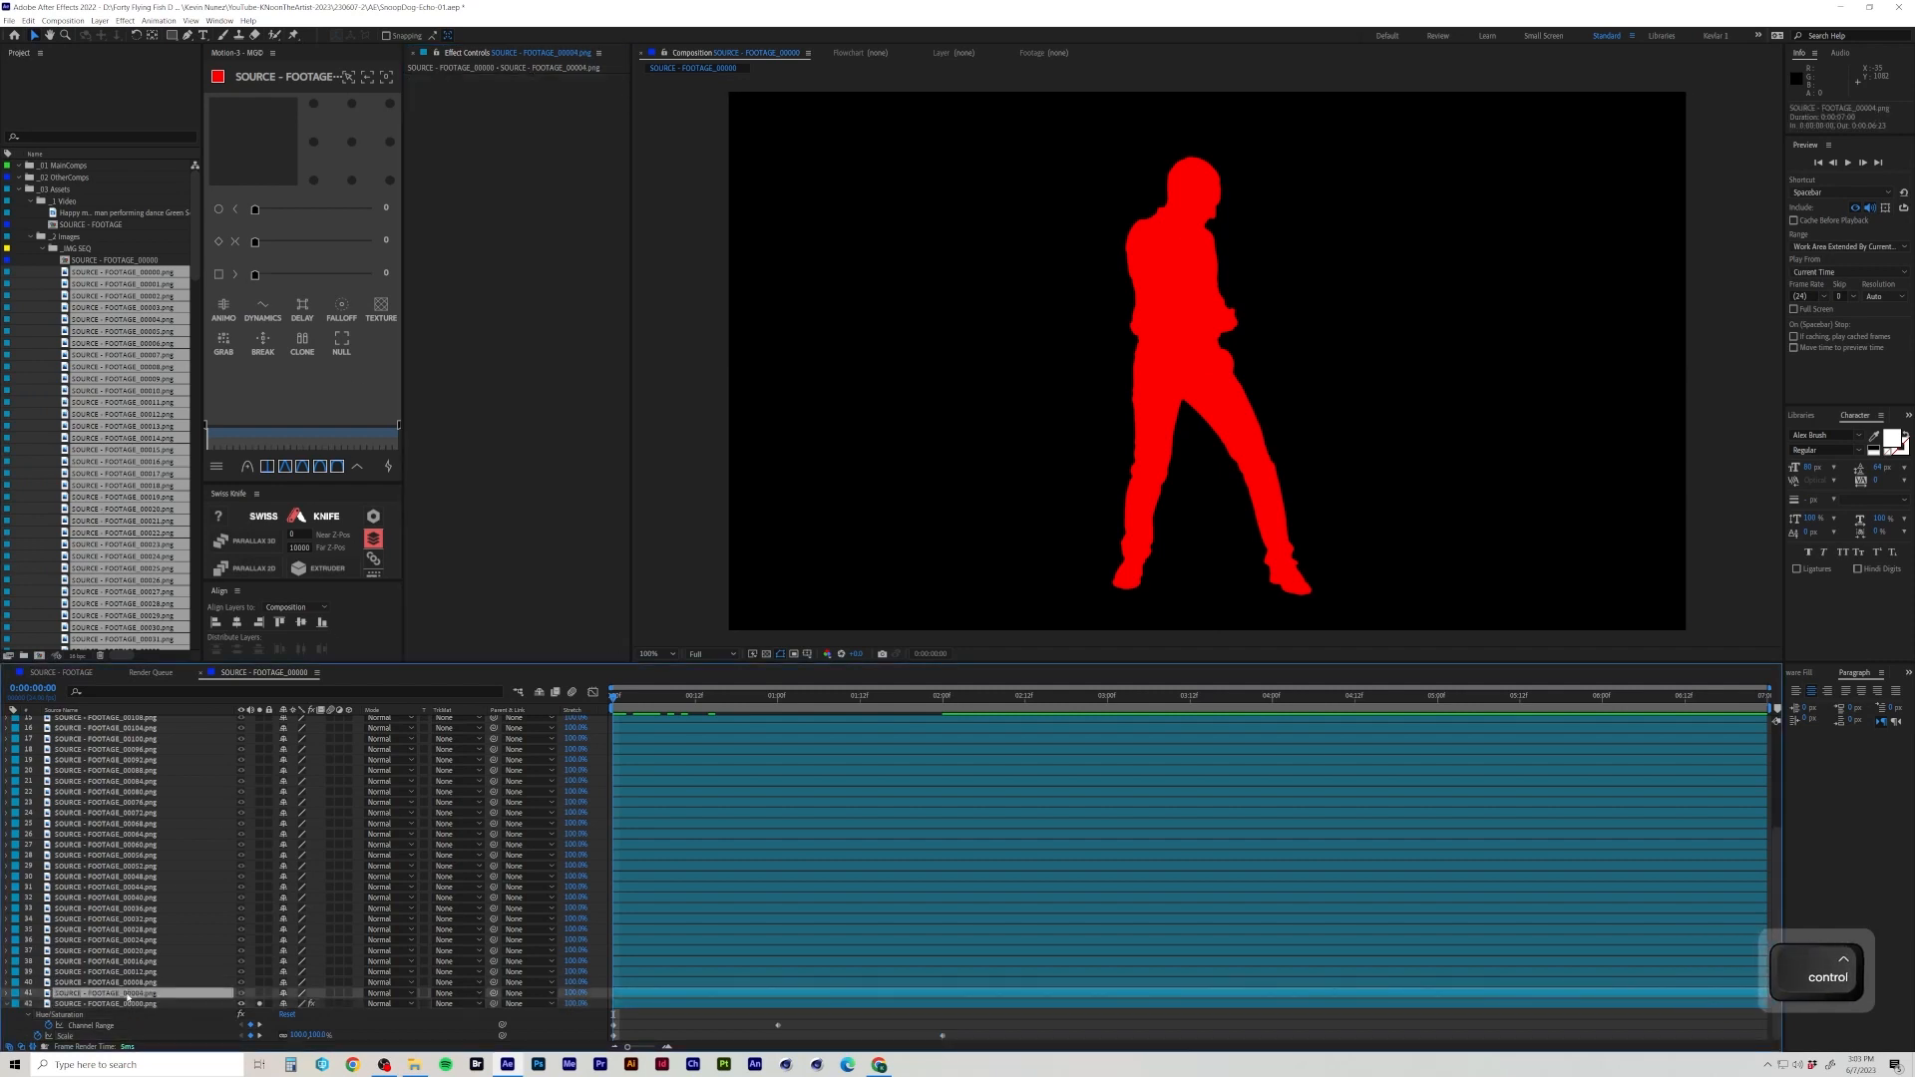
{"action": "key", "text": "ctrl+v"}
{"action": "left_click", "coordinate": [136, 983]}
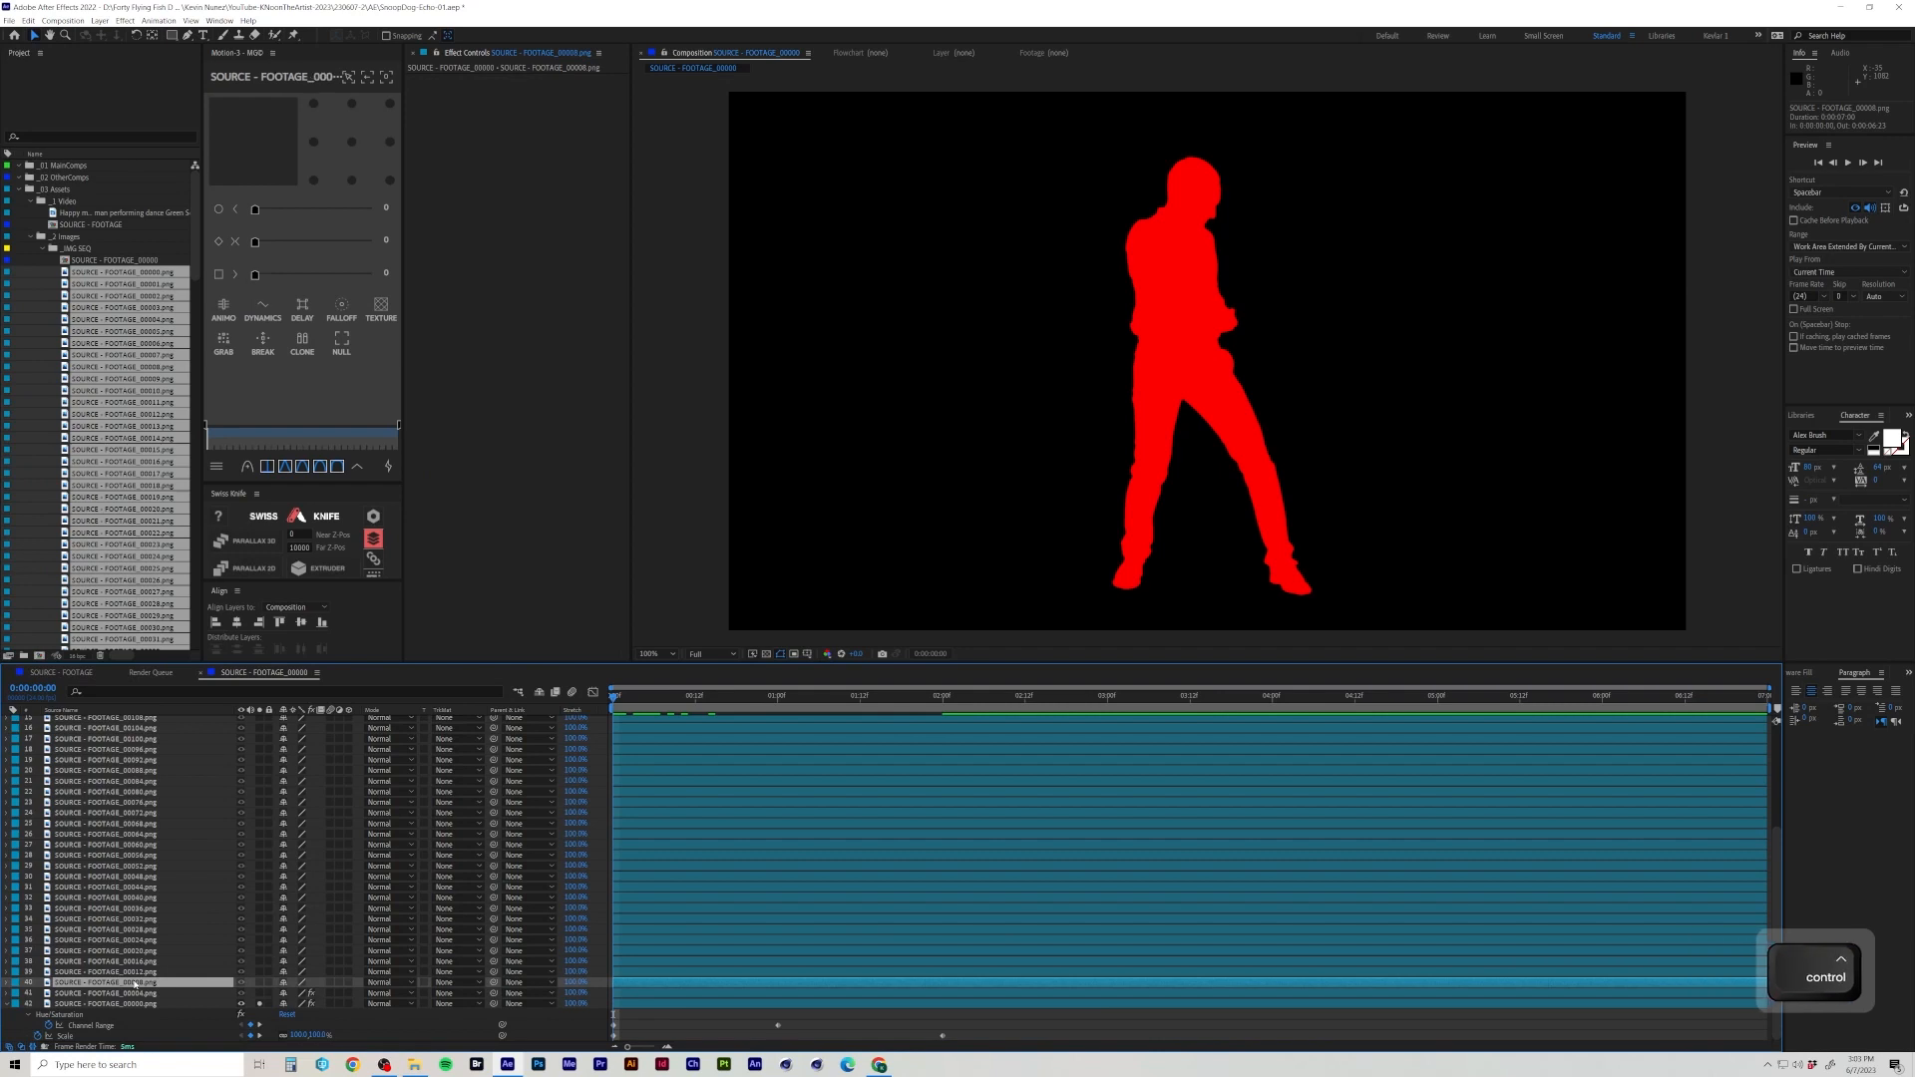
Paste the copied effects onto SOURCE - FOOTAGE_00008.png with the playhead at 0:00:00:00 and reveal its keyframes.
{"action": "key", "text": "ctrl+b"}
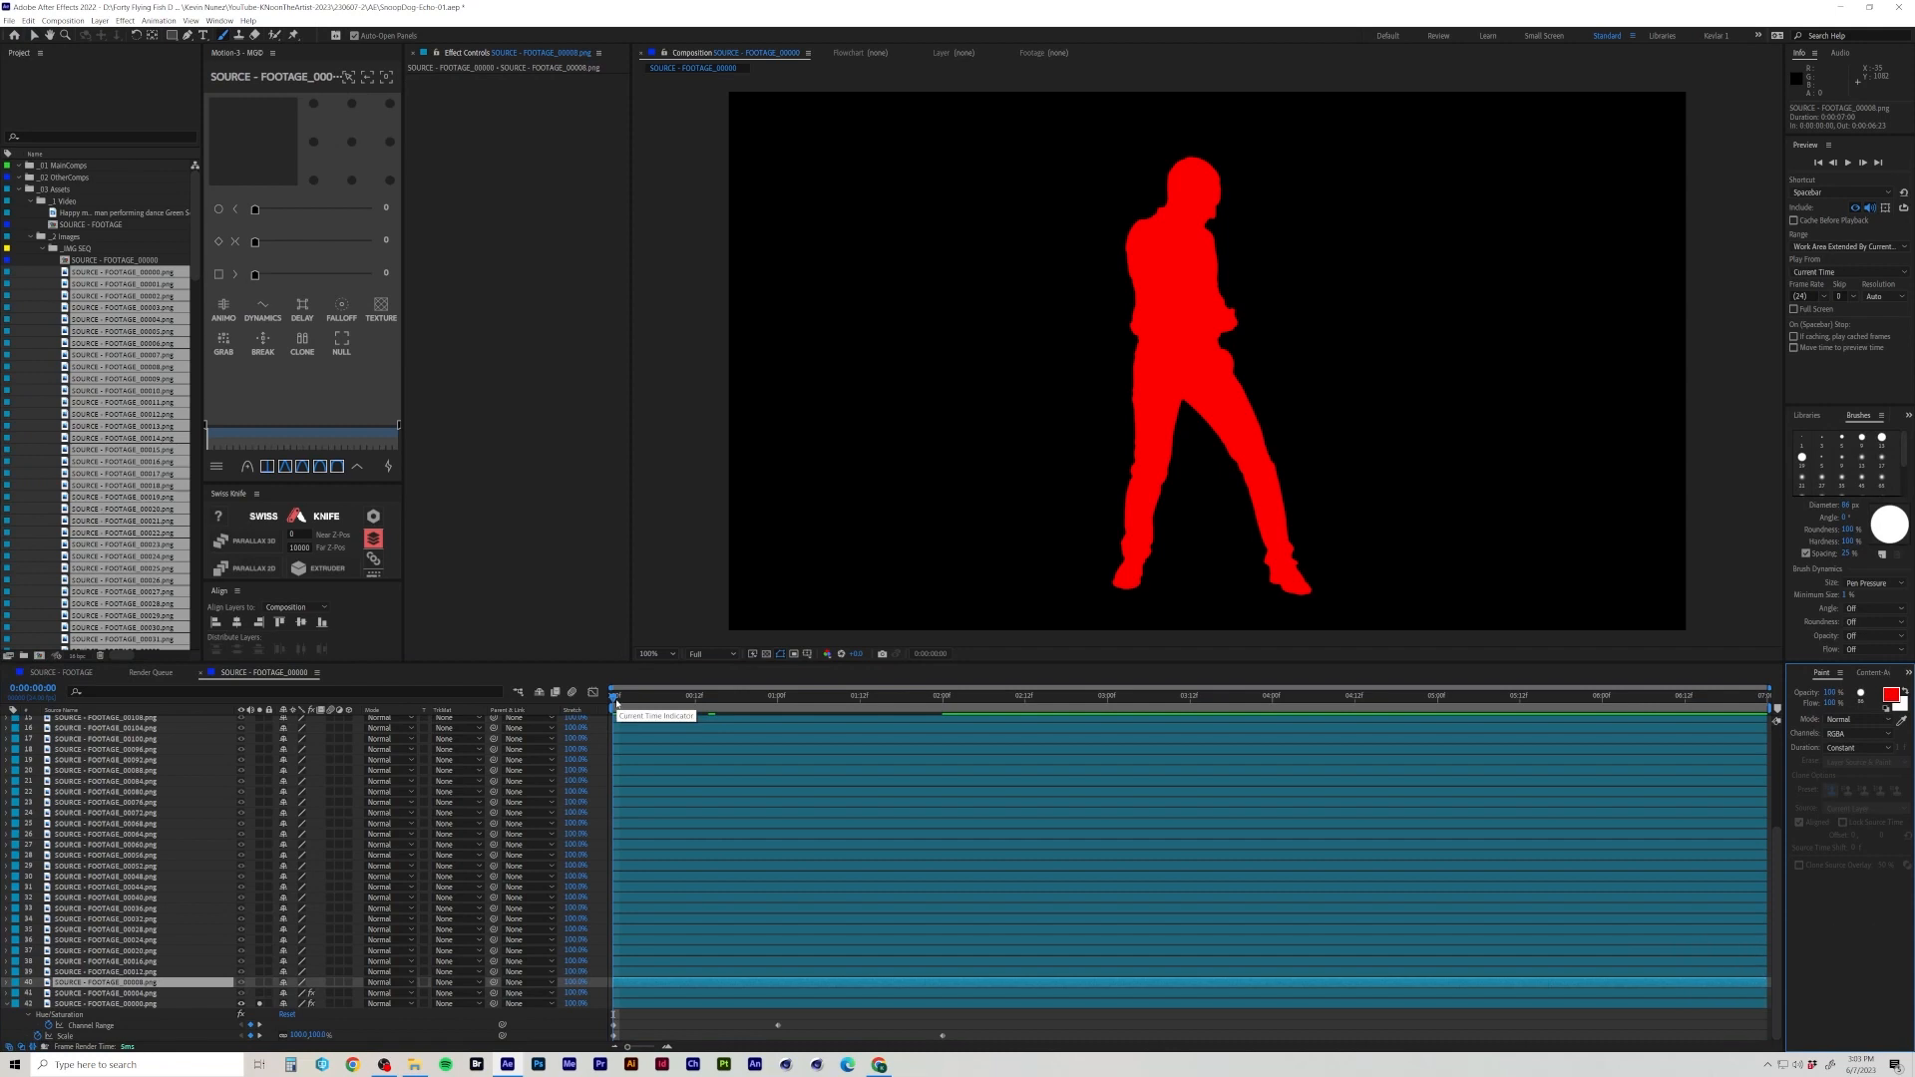
{"action": "key", "text": "u"}
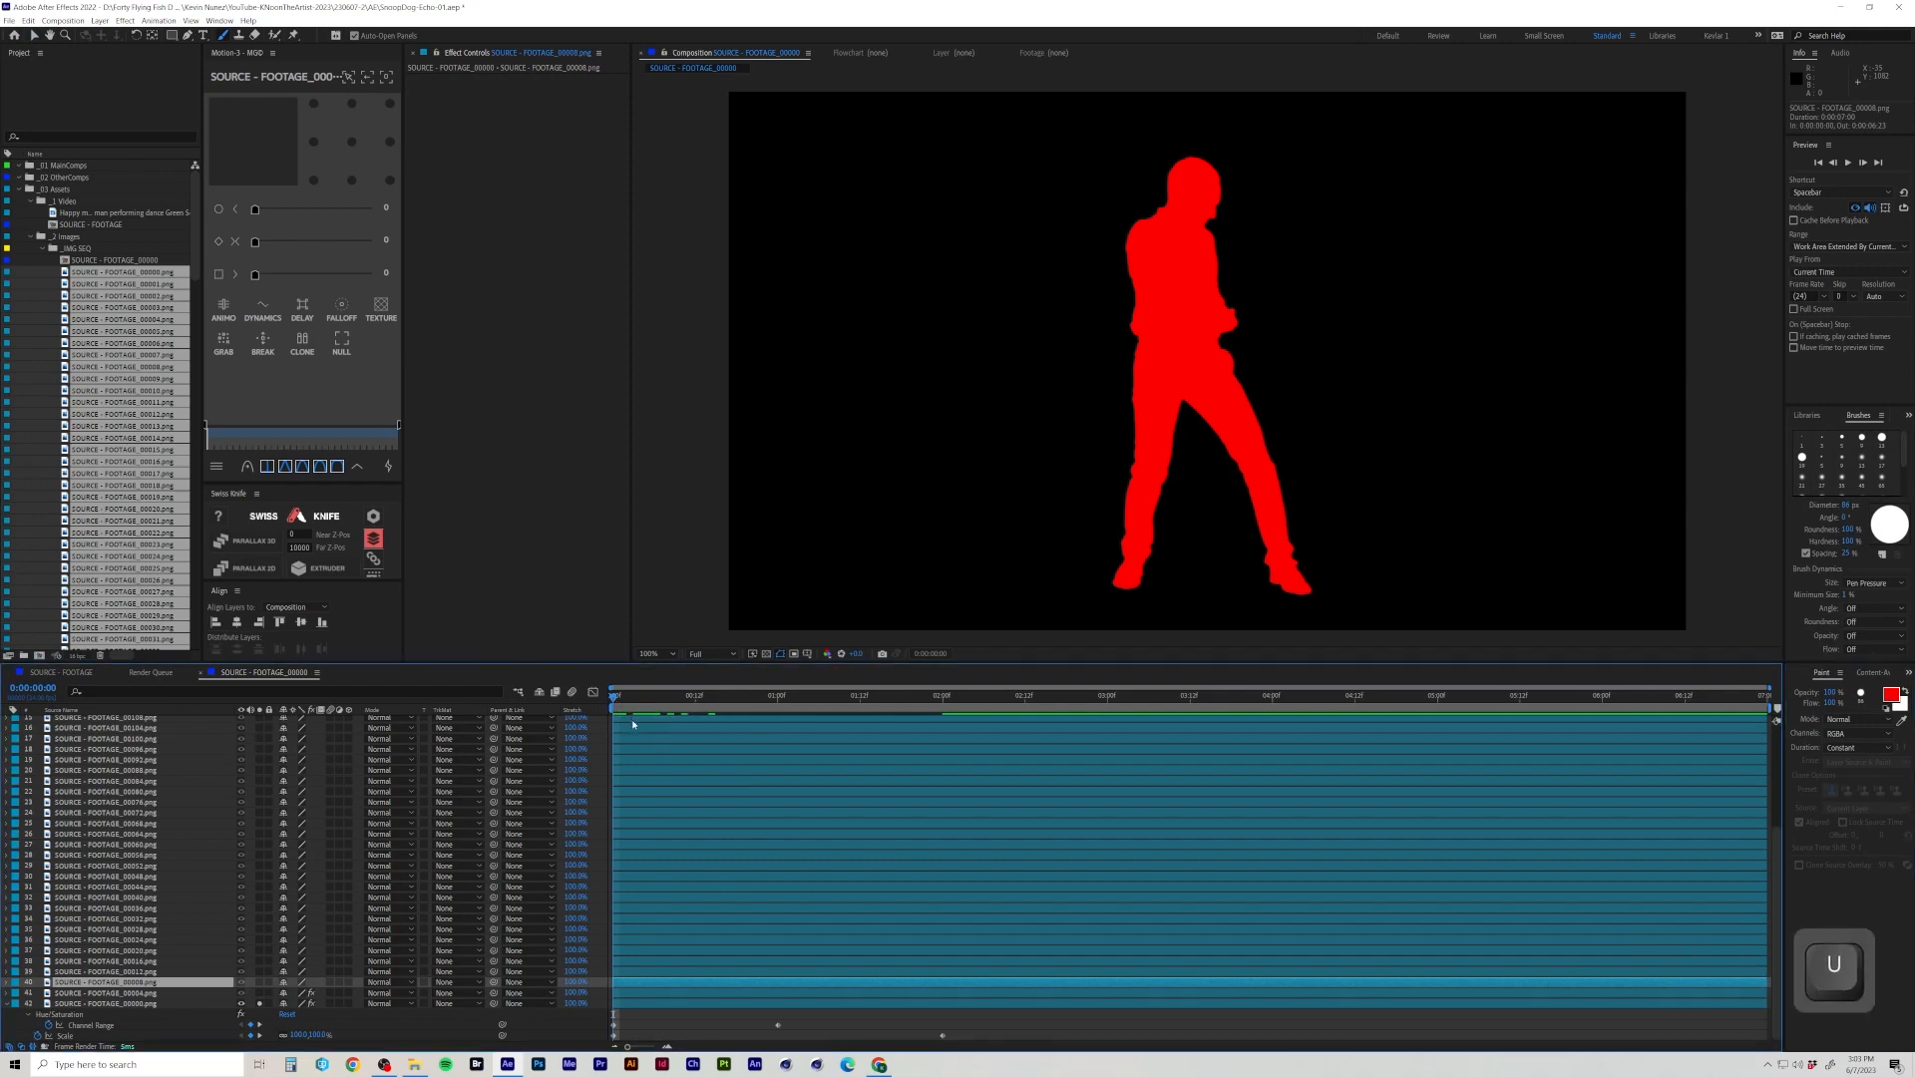
{"action": "key", "text": "ctrl+v"}
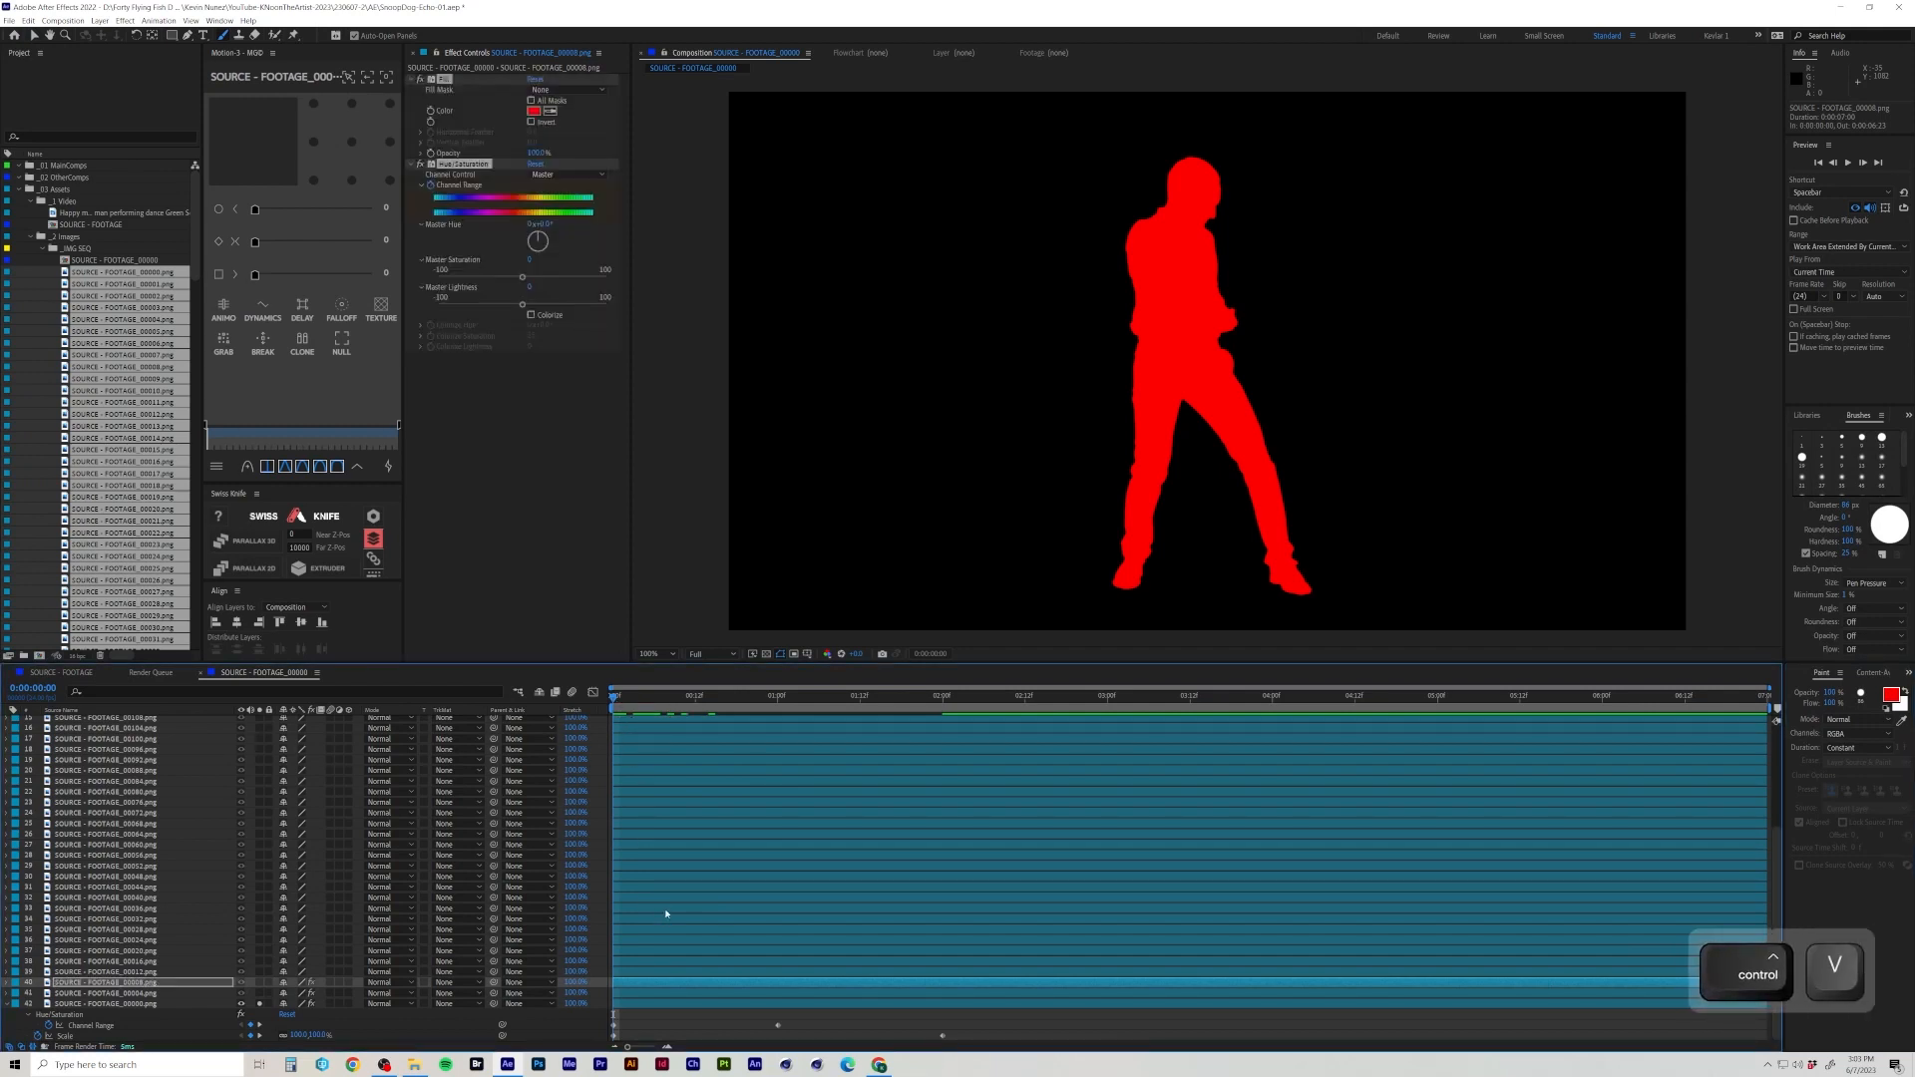
{"action": "key", "text": "u"}
{"action": "scroll", "coordinate": [639, 978], "scroll_direction": "down", "scroll_amount": 2}
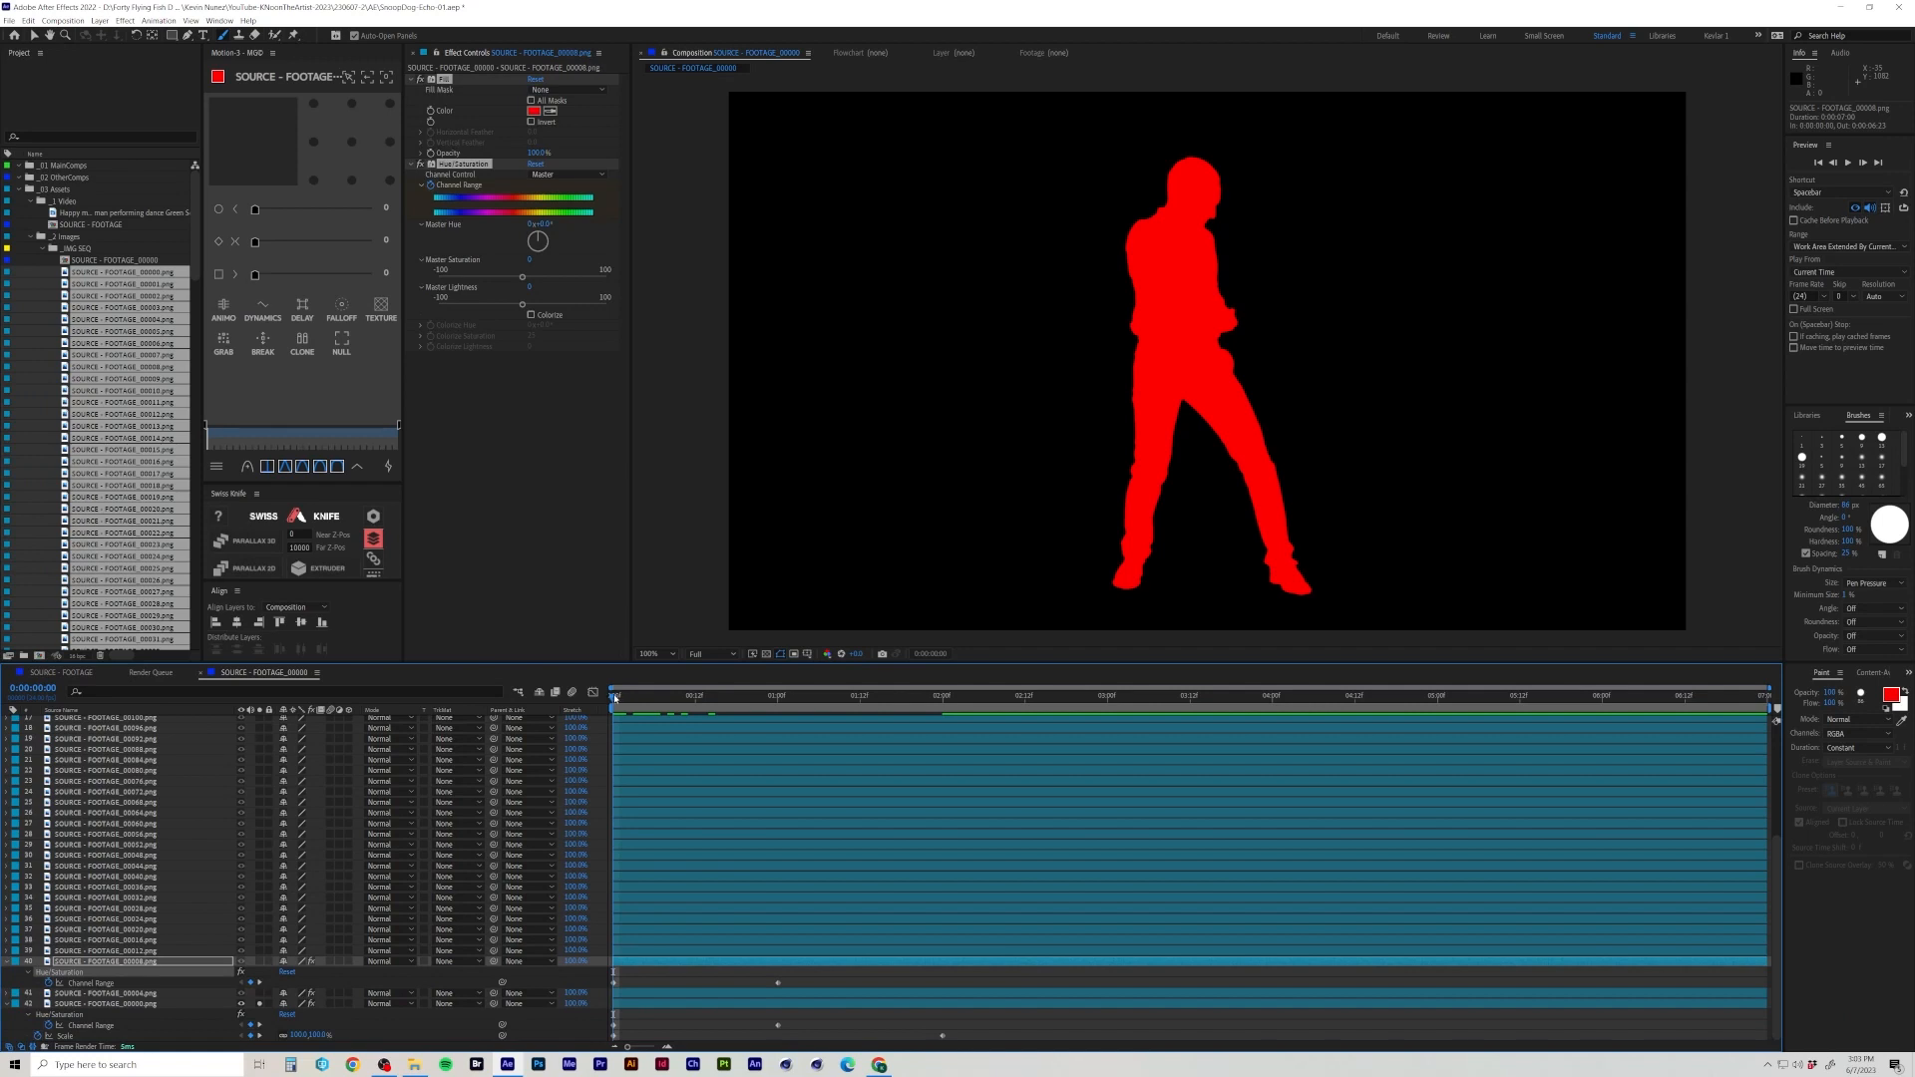
Try pasting the effects onto SOURCE - FOOTAGE_00008.png at 0:00:01:06, and undo the pastes on that layer.
{"action": "left_click_drag", "start_coordinate": [638, 712], "coordinate": [820, 724]}
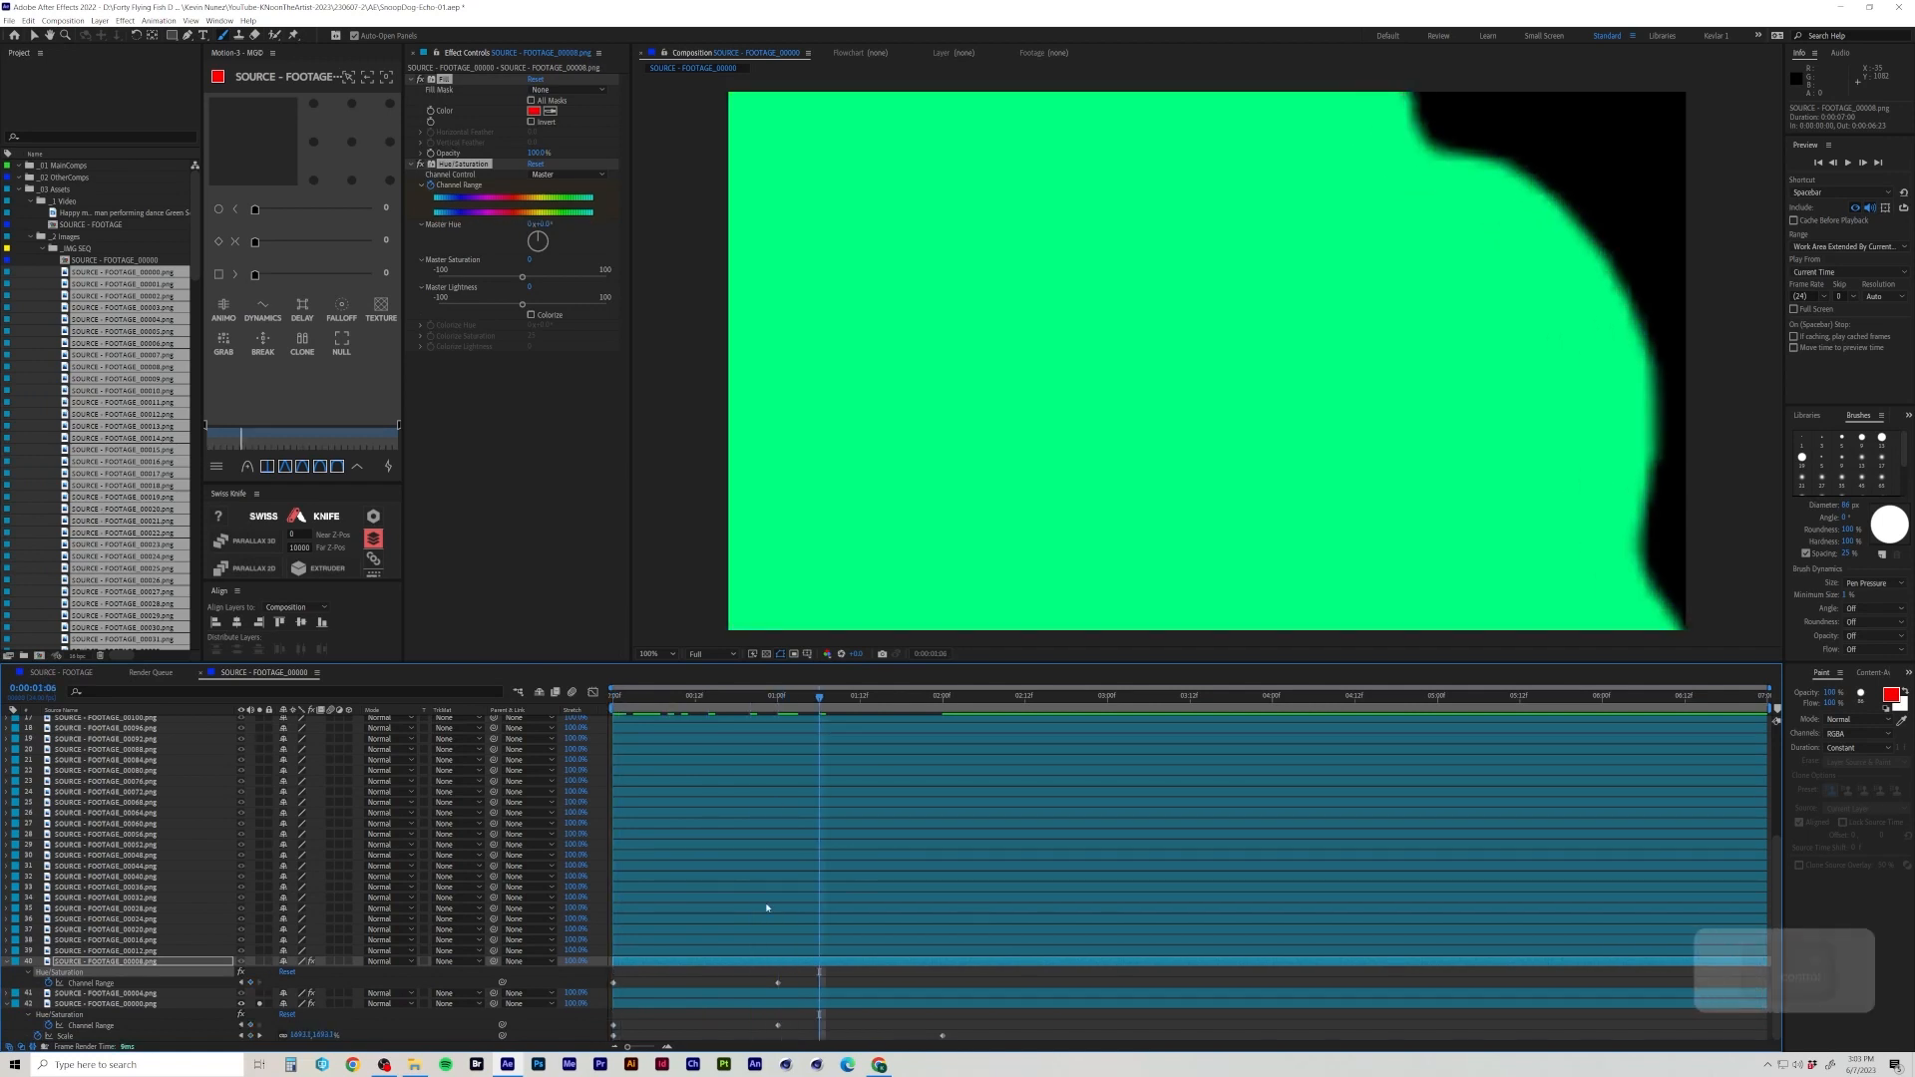
{"action": "key", "text": "ctrl+v"}
{"action": "key", "text": "u"}
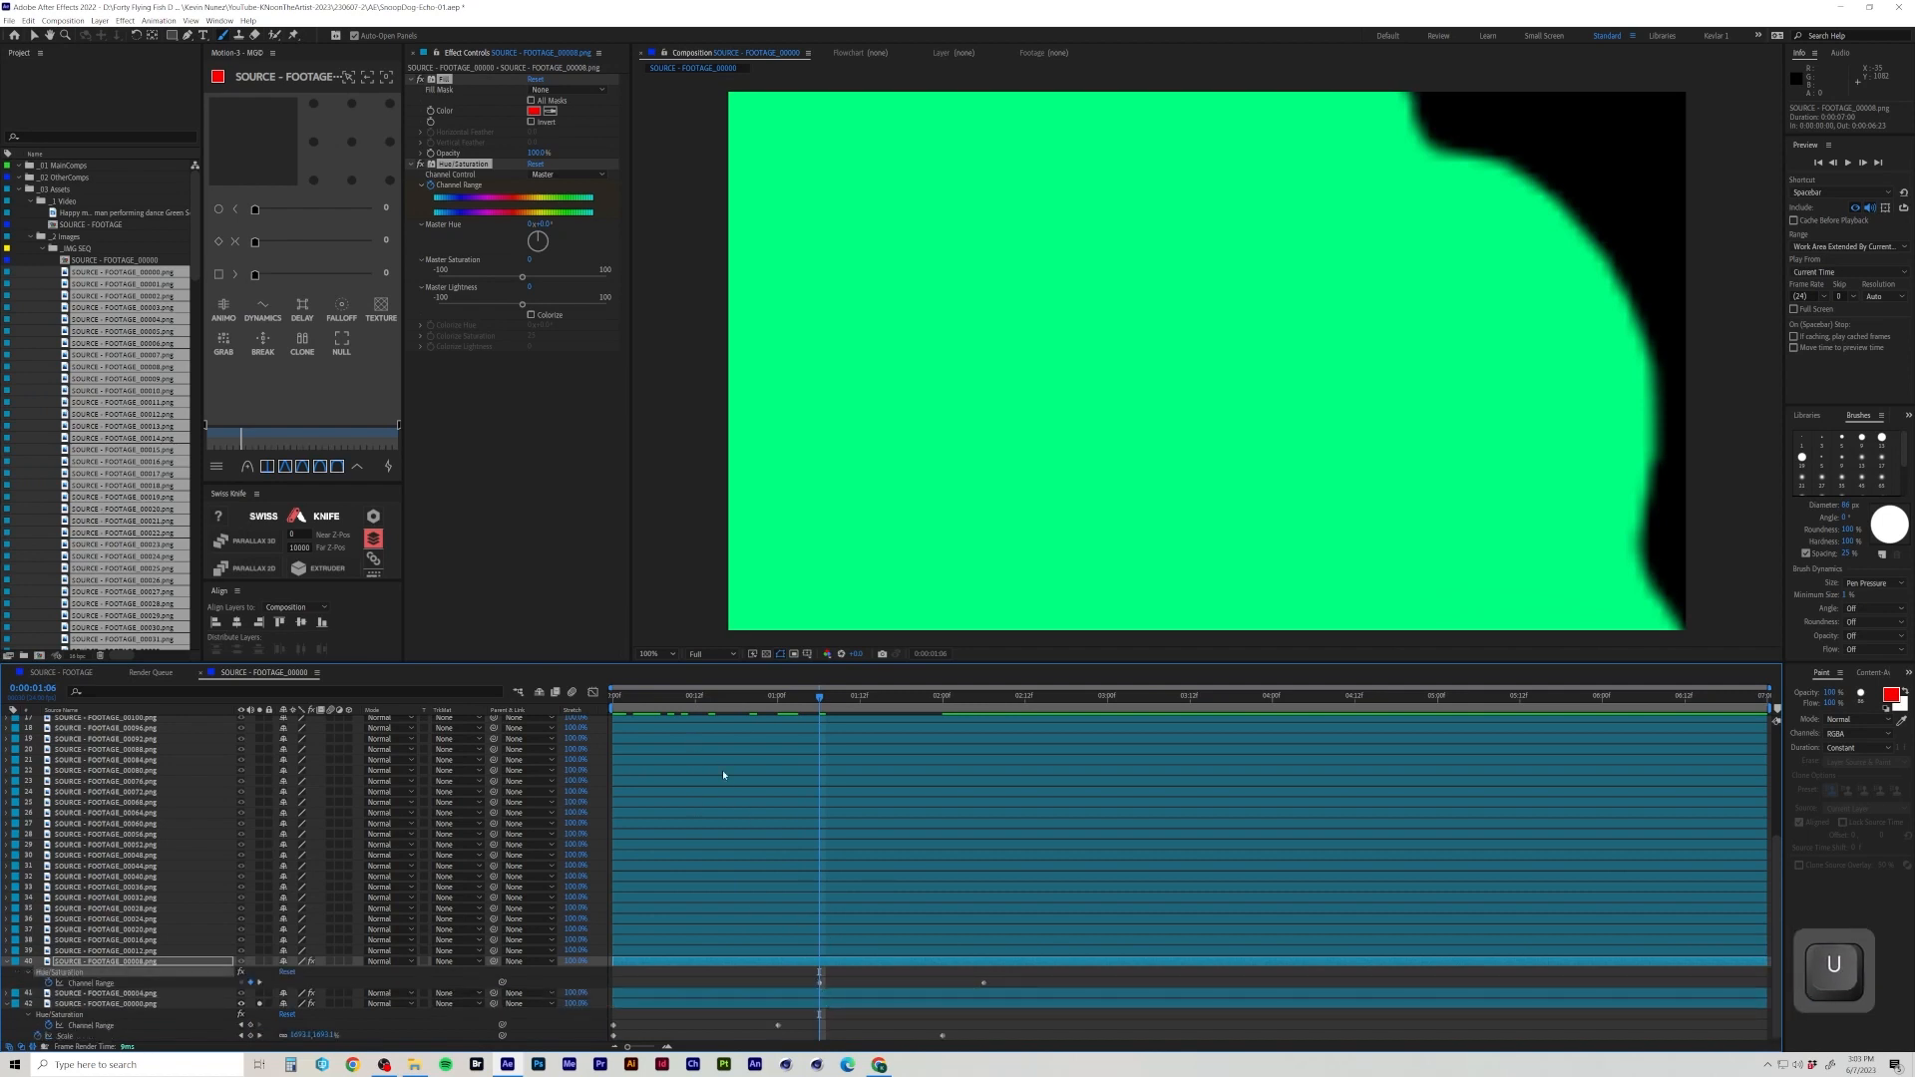
{"action": "left_click_drag", "start_coordinate": [673, 702], "coordinate": [613, 702]}
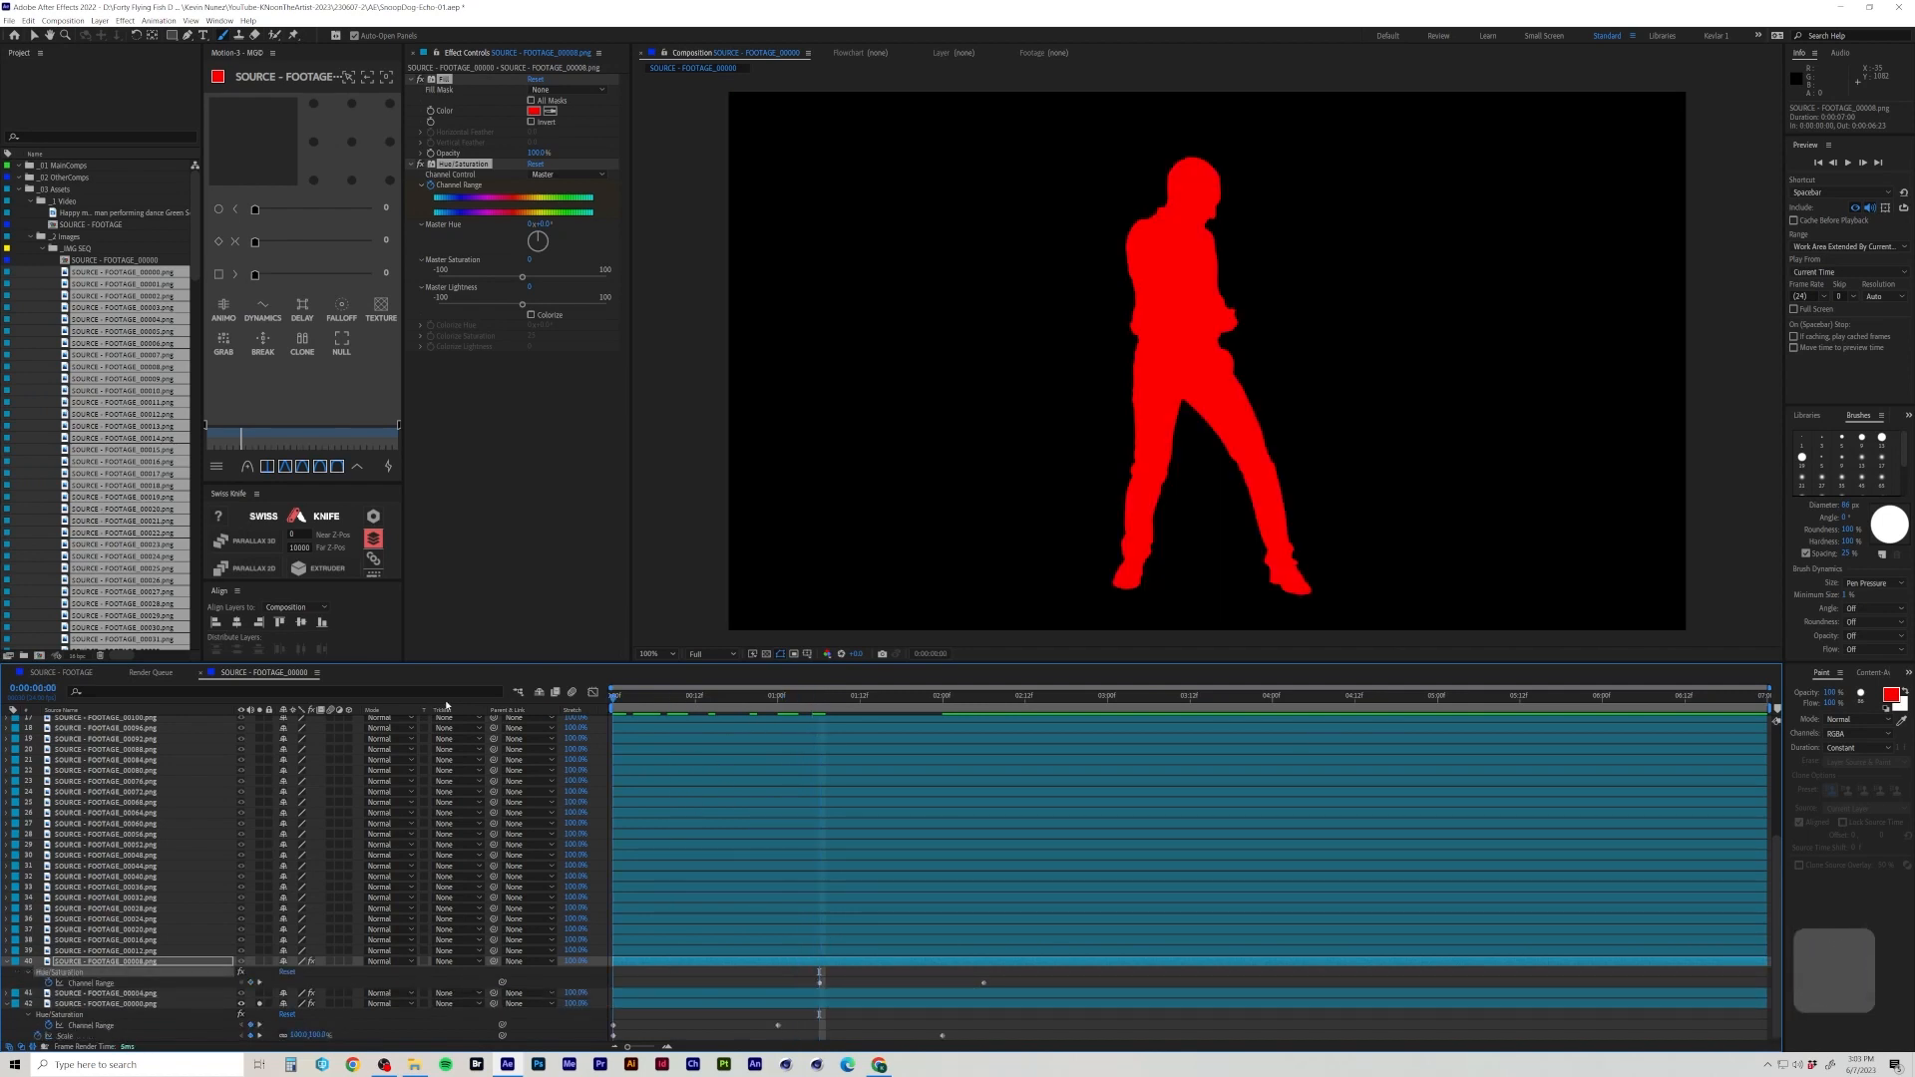
{"action": "key", "text": "ctrl+z"}
{"action": "key", "text": "ctrl+z"}
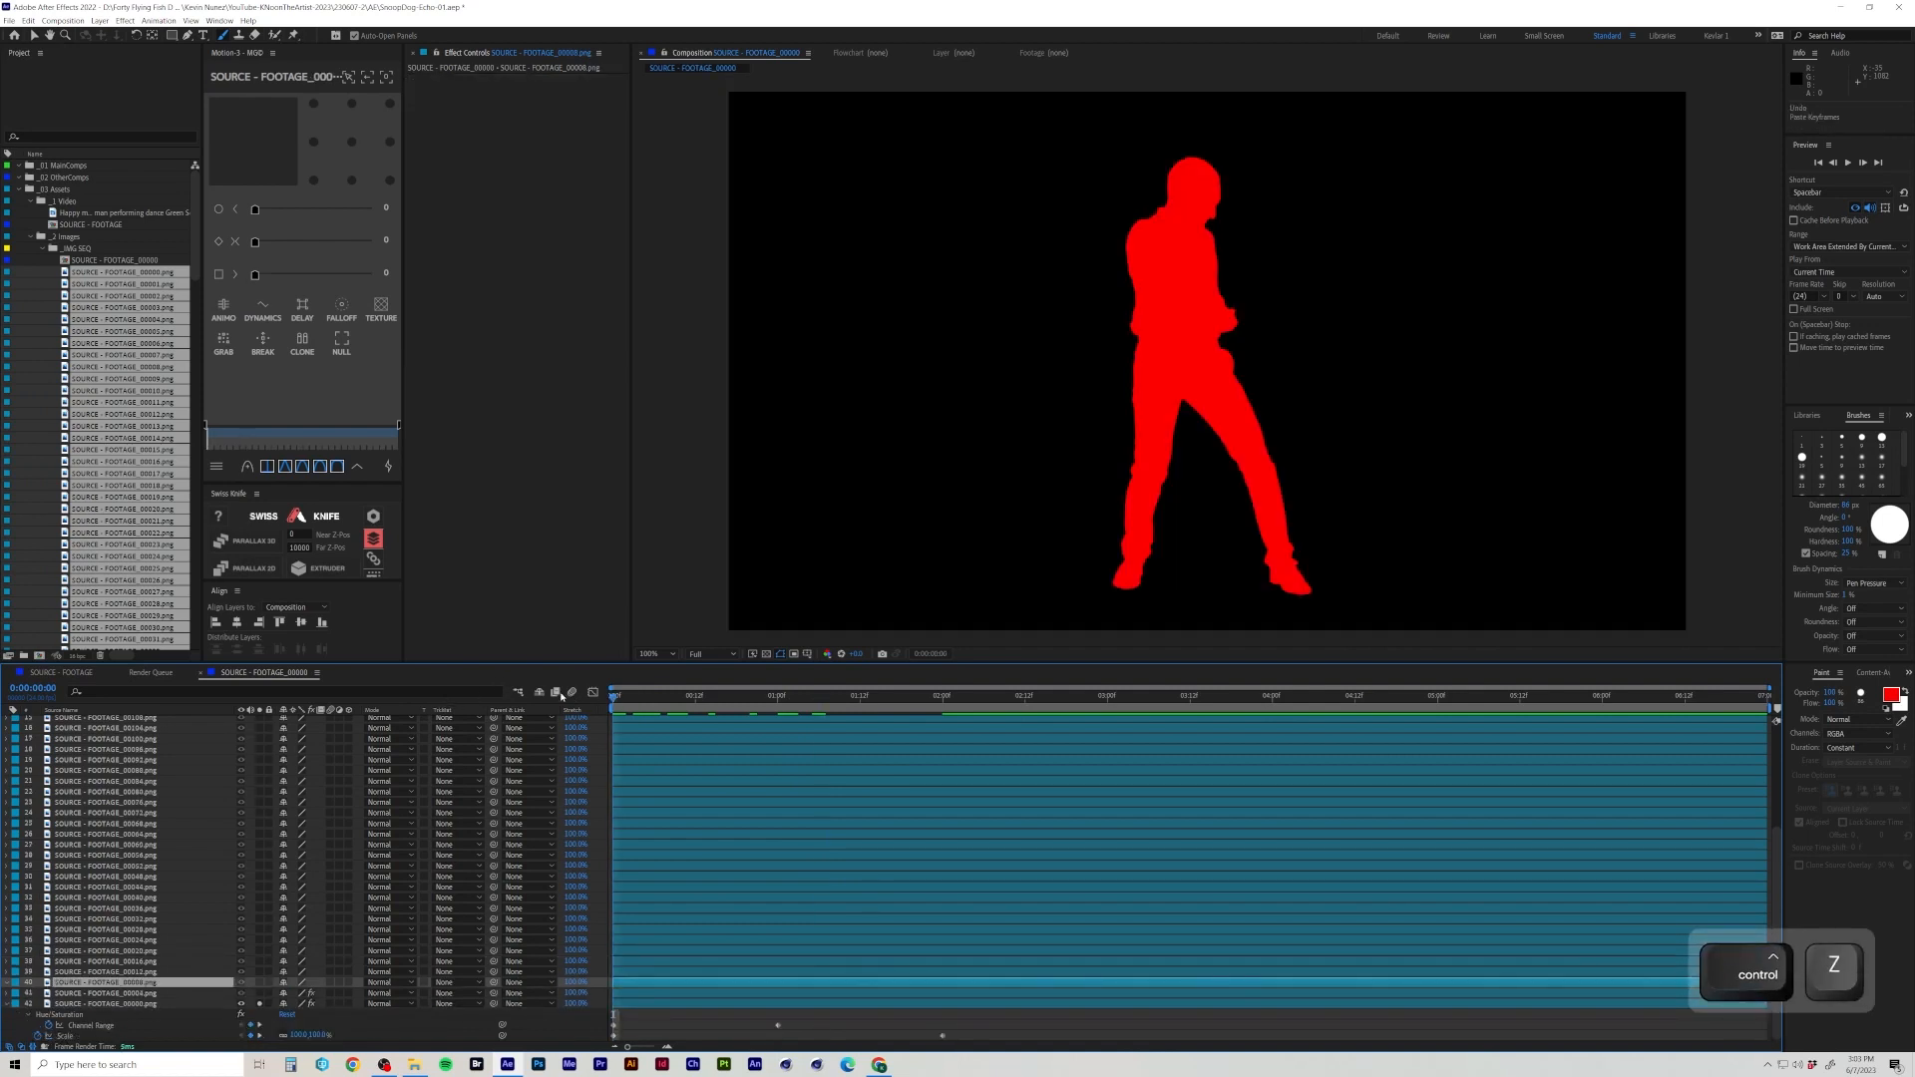
Paste the Fill and animated Hue/Saturation effects onto SOURCE - FOOTAGE_00008.png at 0:00:00:00 and collapse its properties.
{"action": "key", "text": "ctrl+v"}
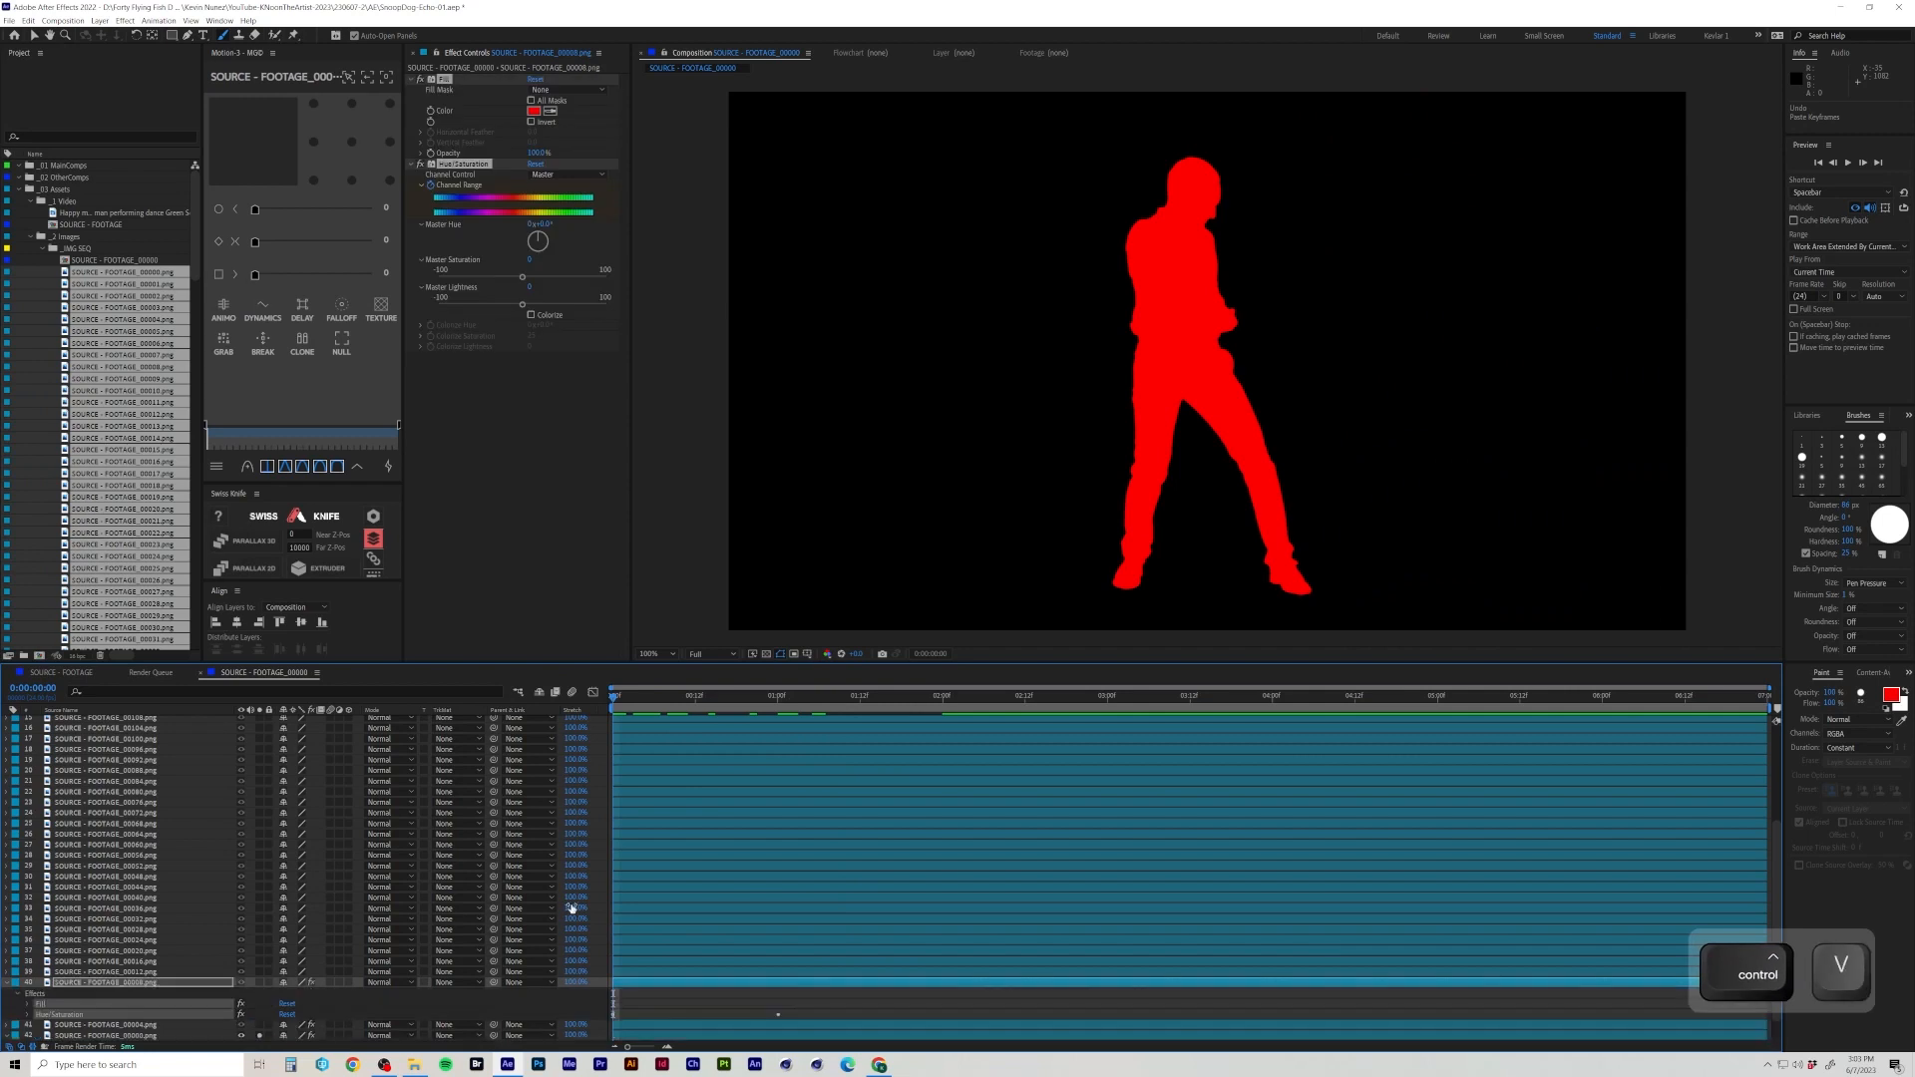
{"action": "key", "text": "u"}
{"action": "key", "text": "u"}
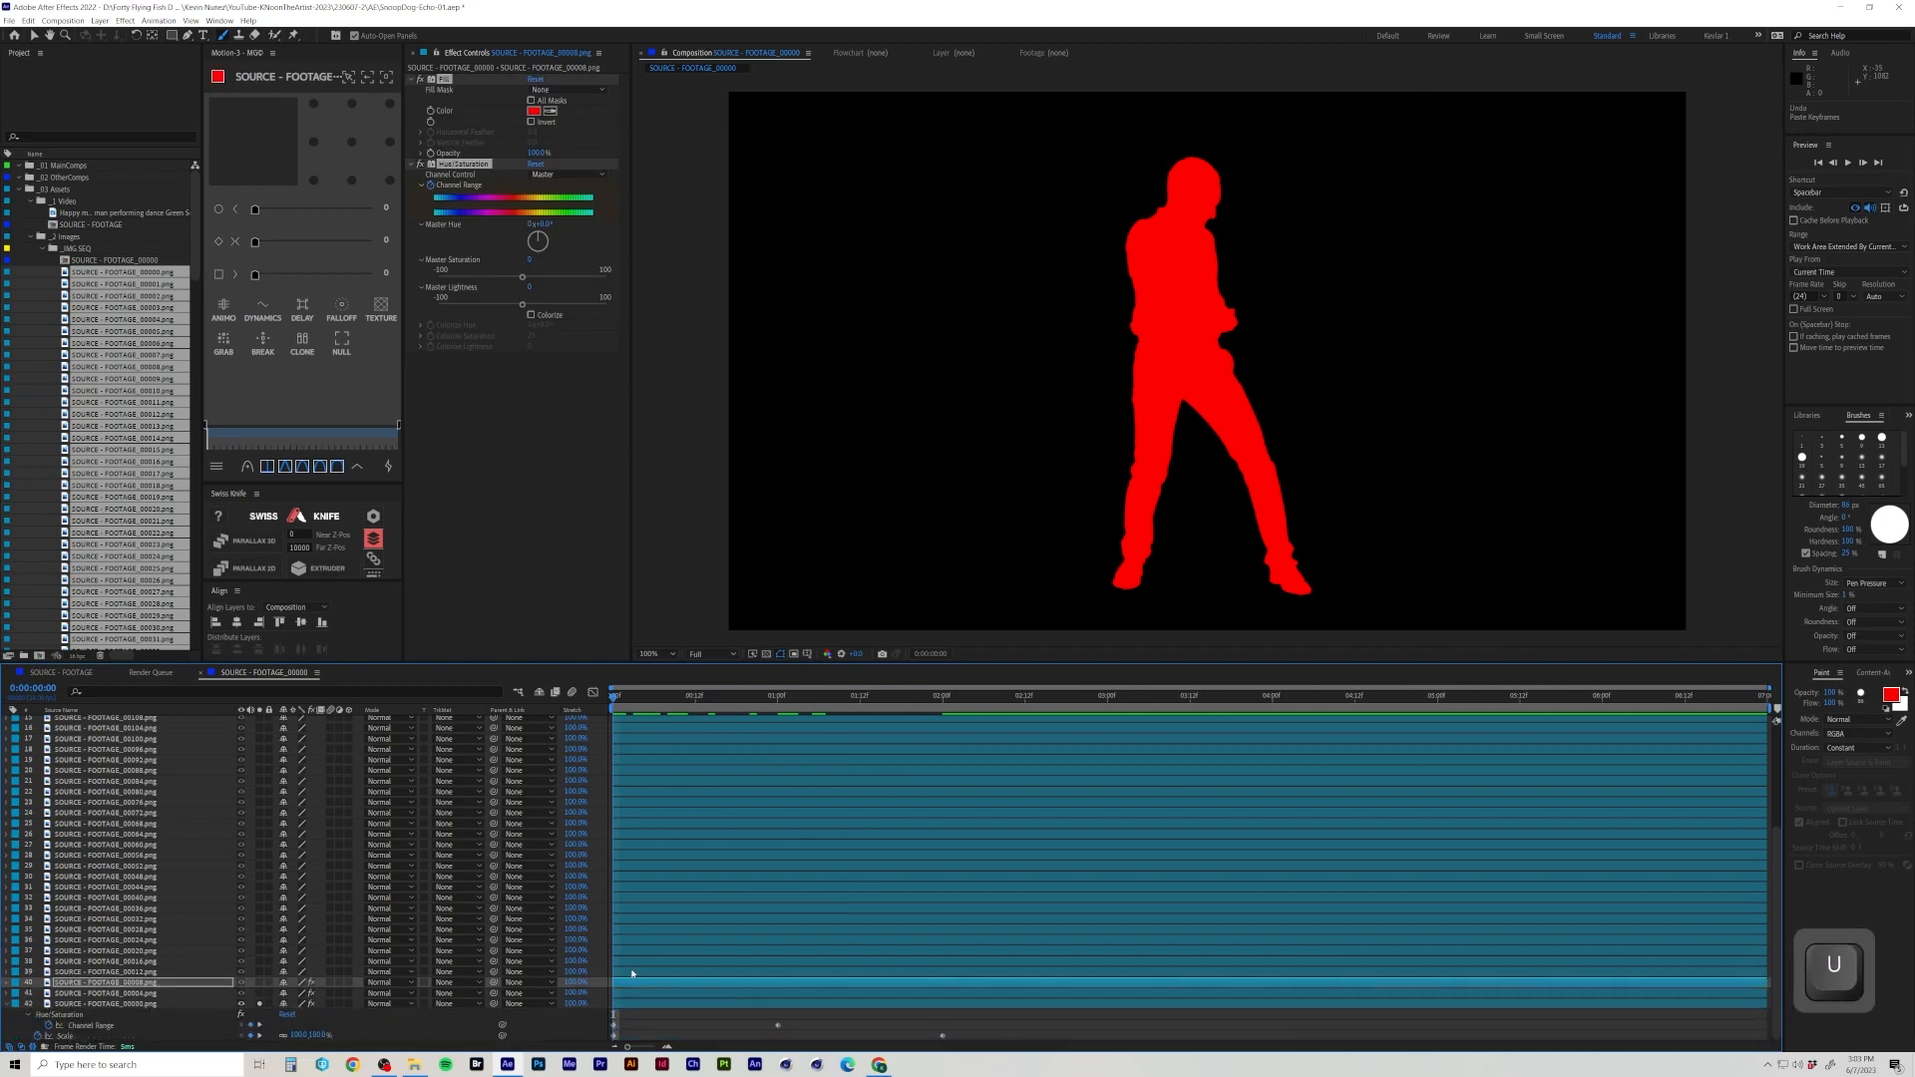
Paste the Fill and animated Hue/Saturation effects onto every remaining layer, from SOURCE - FOOTAGE_00012.png up to SOURCE - FOOTAGE_00164.png, at 0:00:00:00.
{"action": "left_click", "coordinate": [634, 970]}
{"action": "key", "text": "ctrl+v"}
{"action": "left_click", "coordinate": [634, 960]}
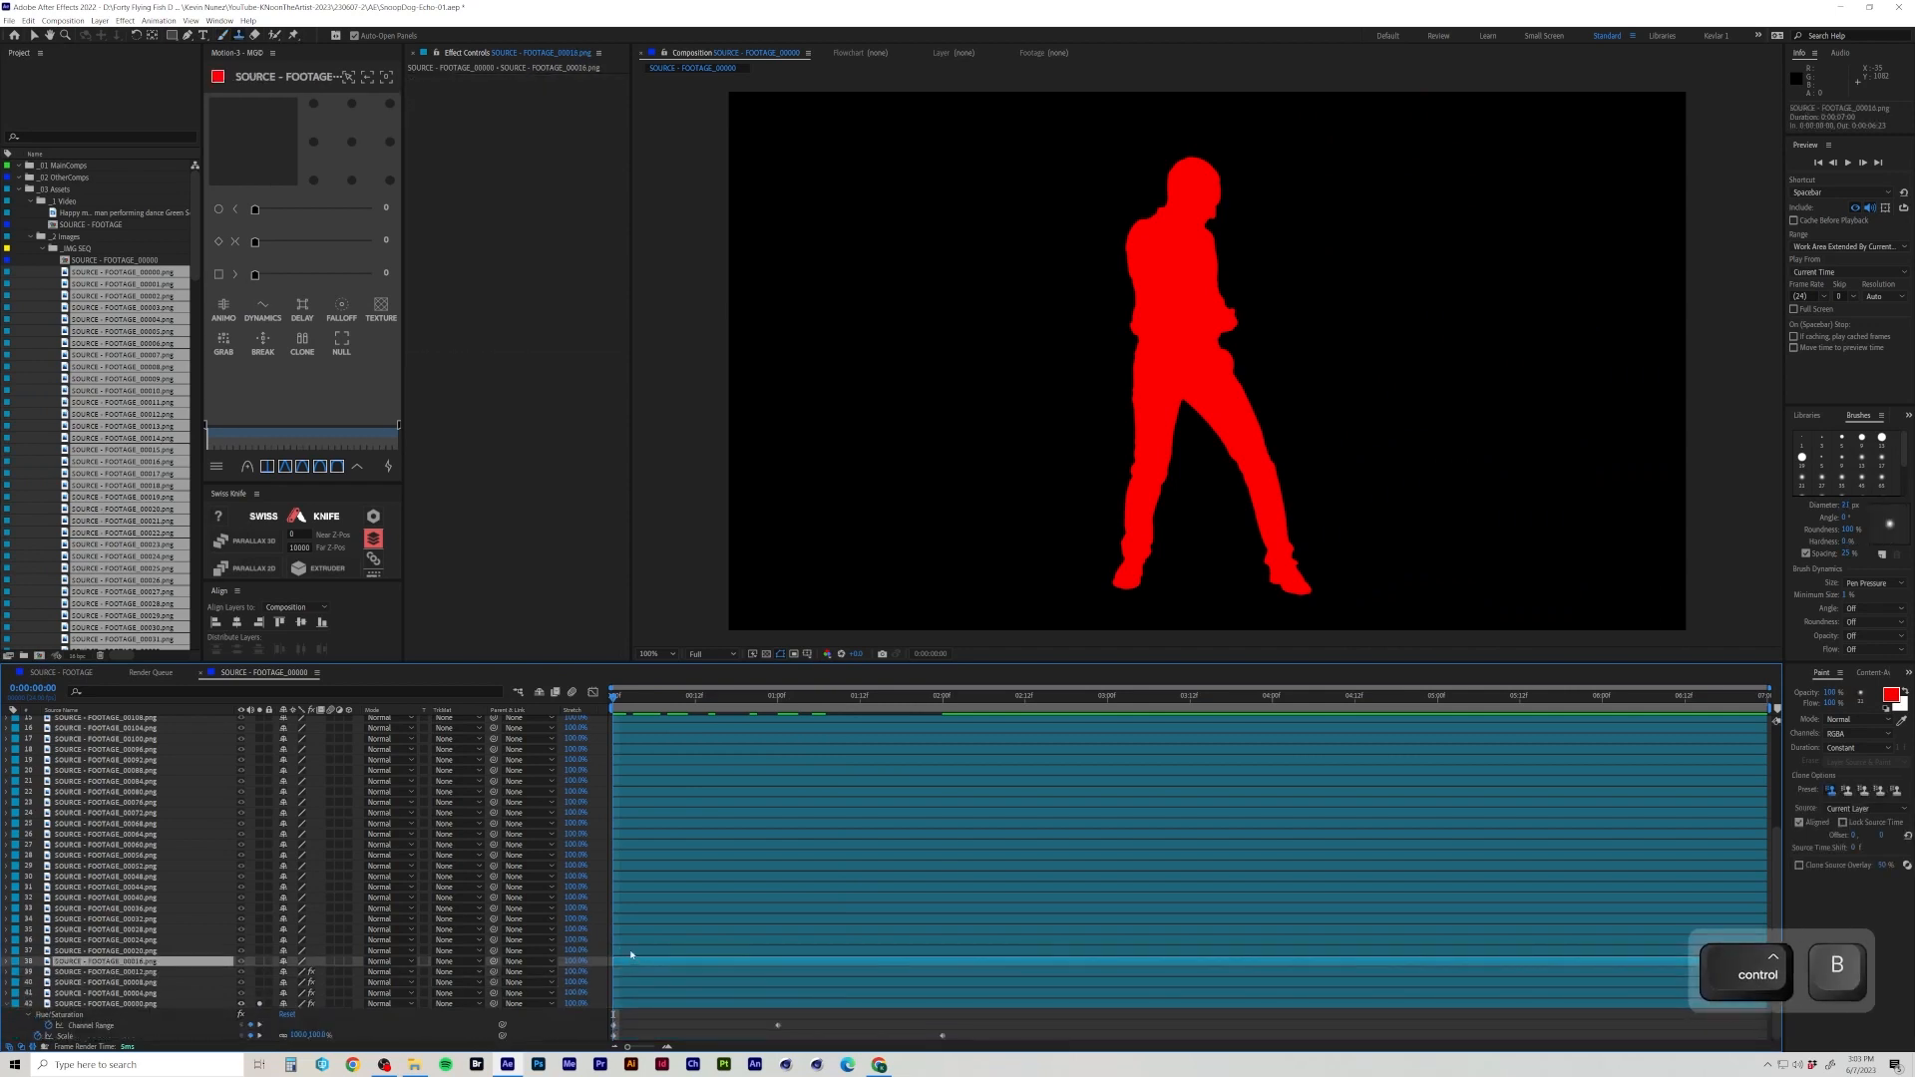
{"action": "key", "text": "ctrl+v"}
{"action": "left_click", "coordinate": [634, 951]}
{"action": "key", "text": "ctrl+v"}
{"action": "left_click", "coordinate": [634, 942]}
{"action": "key", "text": "ctrl+v"}
{"action": "key", "text": "ctrl+Up"}
{"action": "key", "text": "ctrl+v"}
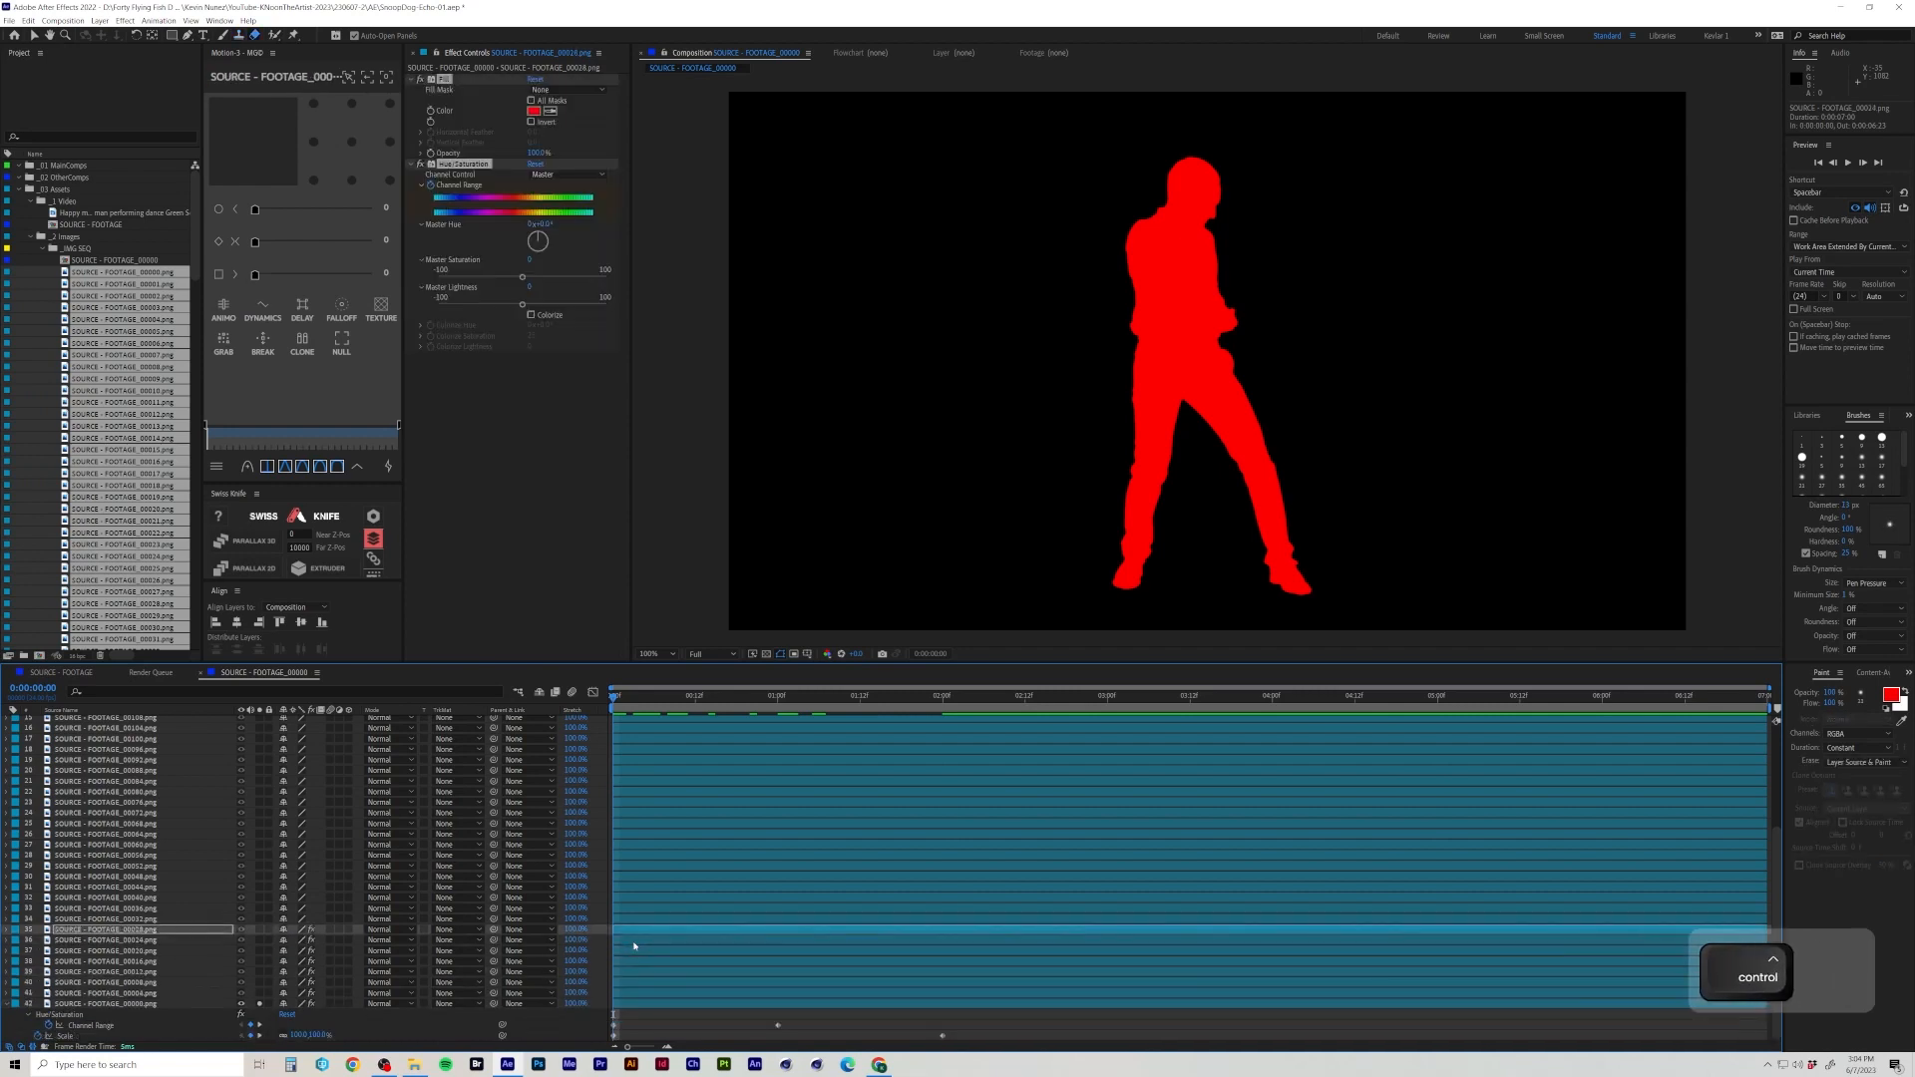
{"action": "key", "text": "ctrl+Up"}
{"action": "key", "text": "ctrl+v"}
{"action": "key", "text": "ctrl+Up"}
{"action": "key", "text": "ctrl+v"}
{"action": "key", "text": "ctrl+Up"}
{"action": "key", "text": "ctrl+v"}
{"action": "key", "text": "ctrl+Up"}
{"action": "key", "text": "ctrl+v"}
{"action": "key", "text": "ctrl+Up"}
{"action": "key", "text": "ctrl+v"}
{"action": "key", "text": "ctrl+Up"}
{"action": "key", "text": "ctrl+v"}
{"action": "key", "text": "ctrl+Up"}
{"action": "key", "text": "ctrl+v"}
{"action": "key", "text": "ctrl+Up"}
{"action": "key", "text": "ctrl+v"}
{"action": "key", "text": "ctrl+Up"}
{"action": "key", "text": "ctrl+v"}
{"action": "key", "text": "ctrl+Up"}
{"action": "key", "text": "ctrl+v"}
{"action": "key", "text": "ctrl+Up"}
{"action": "key", "text": "ctrl+v"}
{"action": "key", "text": "ctrl+Up"}
{"action": "key", "text": "ctrl+v"}
{"action": "key", "text": "ctrl+Up"}
{"action": "key", "text": "ctrl+v"}
{"action": "key", "text": "ctrl+Up"}
{"action": "key", "text": "ctrl+v"}
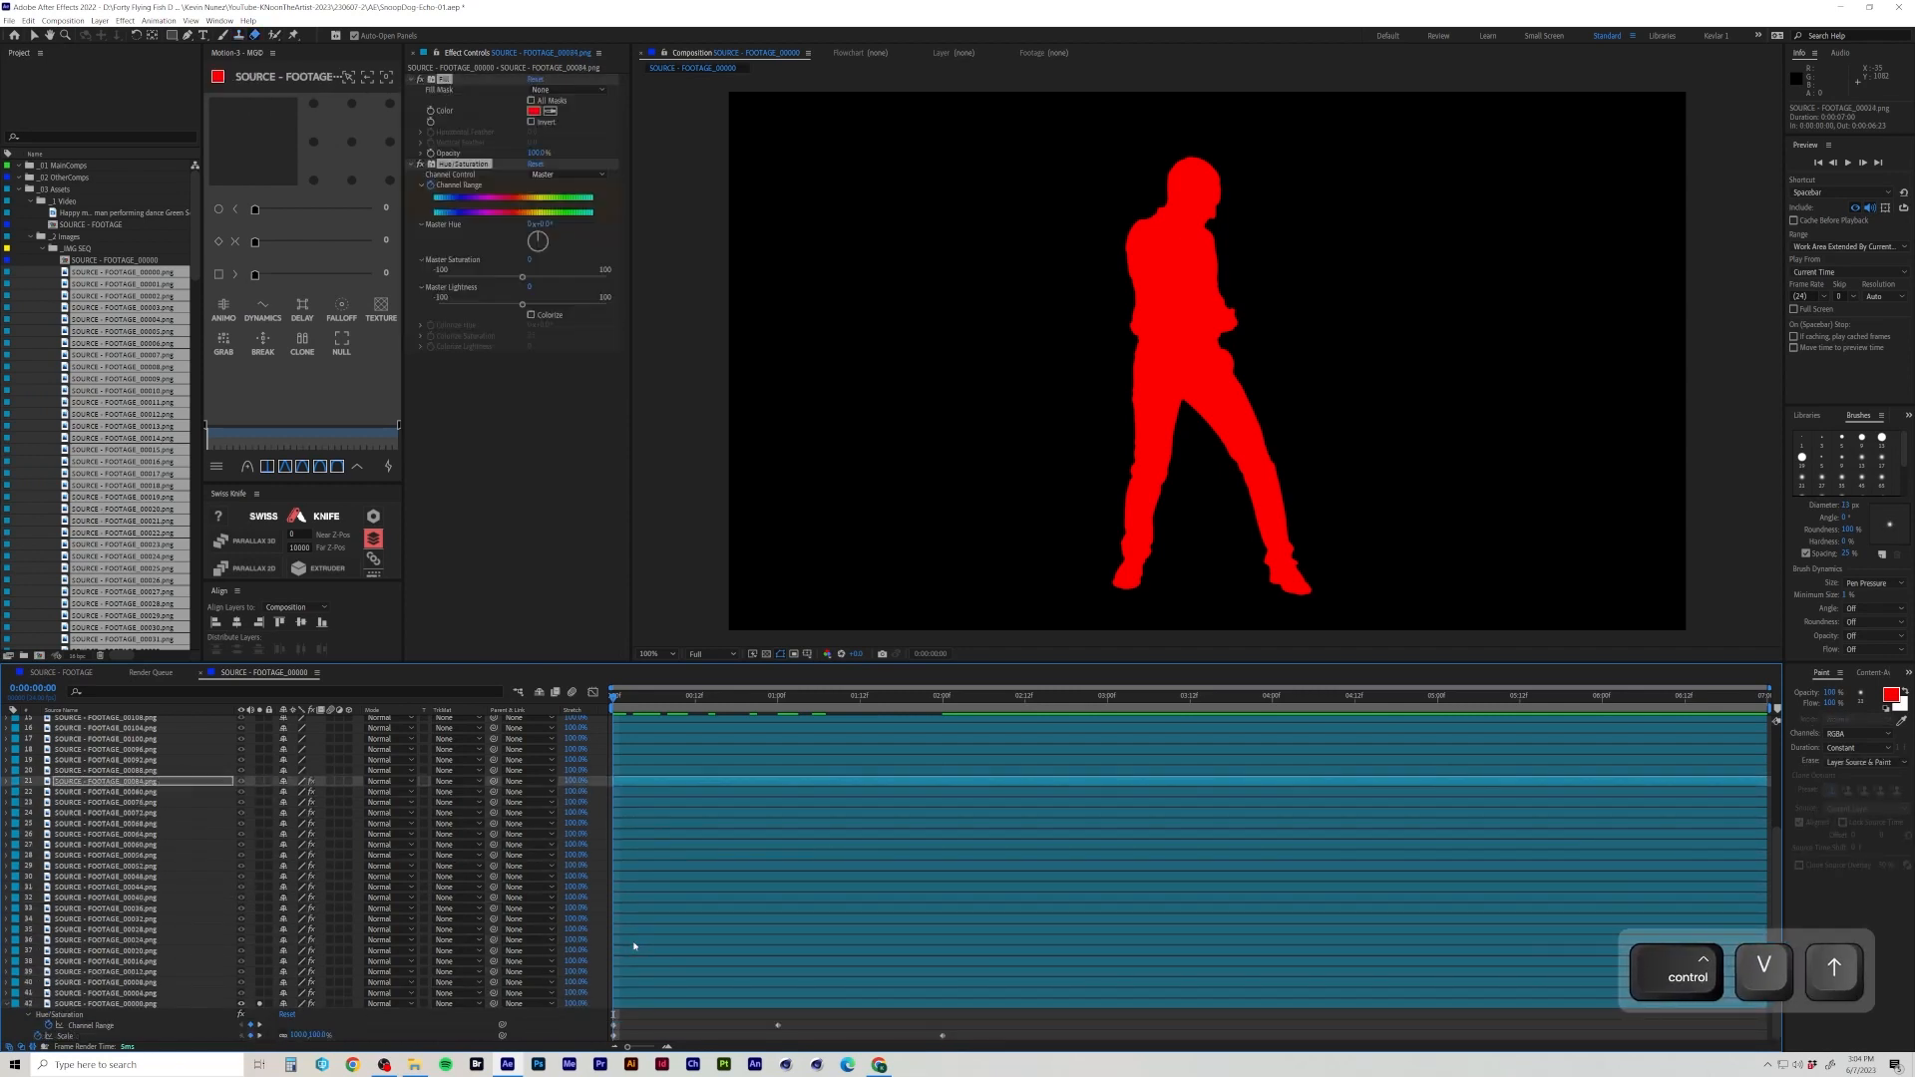
{"action": "key", "text": "ctrl+Up"}
{"action": "key", "text": "ctrl+v"}
{"action": "key", "text": "ctrl+Up"}
{"action": "key", "text": "ctrl+v"}
{"action": "key", "text": "ctrl+Up"}
{"action": "key", "text": "ctrl+v"}
{"action": "key", "text": "ctrl+Up"}
{"action": "key", "text": "ctrl+v"}
{"action": "key", "text": "ctrl+Up"}
{"action": "key", "text": "ctrl+v"}
{"action": "key", "text": "ctrl+Up"}
{"action": "key", "text": "ctrl+v"}
{"action": "key", "text": "ctrl+Up"}
{"action": "key", "text": "ctrl+v"}
{"action": "key", "text": "ctrl+Up"}
{"action": "key", "text": "ctrl+v"}
{"action": "key", "text": "ctrl+Up"}
{"action": "key", "text": "ctrl+v"}
{"action": "key", "text": "ctrl+Up"}
{"action": "key", "text": "ctrl+v"}
{"action": "key", "text": "ctrl+Up"}
{"action": "key", "text": "ctrl+v"}
{"action": "key", "text": "ctrl+Up"}
{"action": "key", "text": "ctrl+v"}
{"action": "key", "text": "ctrl+Up"}
{"action": "key", "text": "ctrl+v"}
{"action": "key", "text": "ctrl+v"}
{"action": "key", "text": "ctrl+Up"}
{"action": "key", "text": "ctrl+v"}
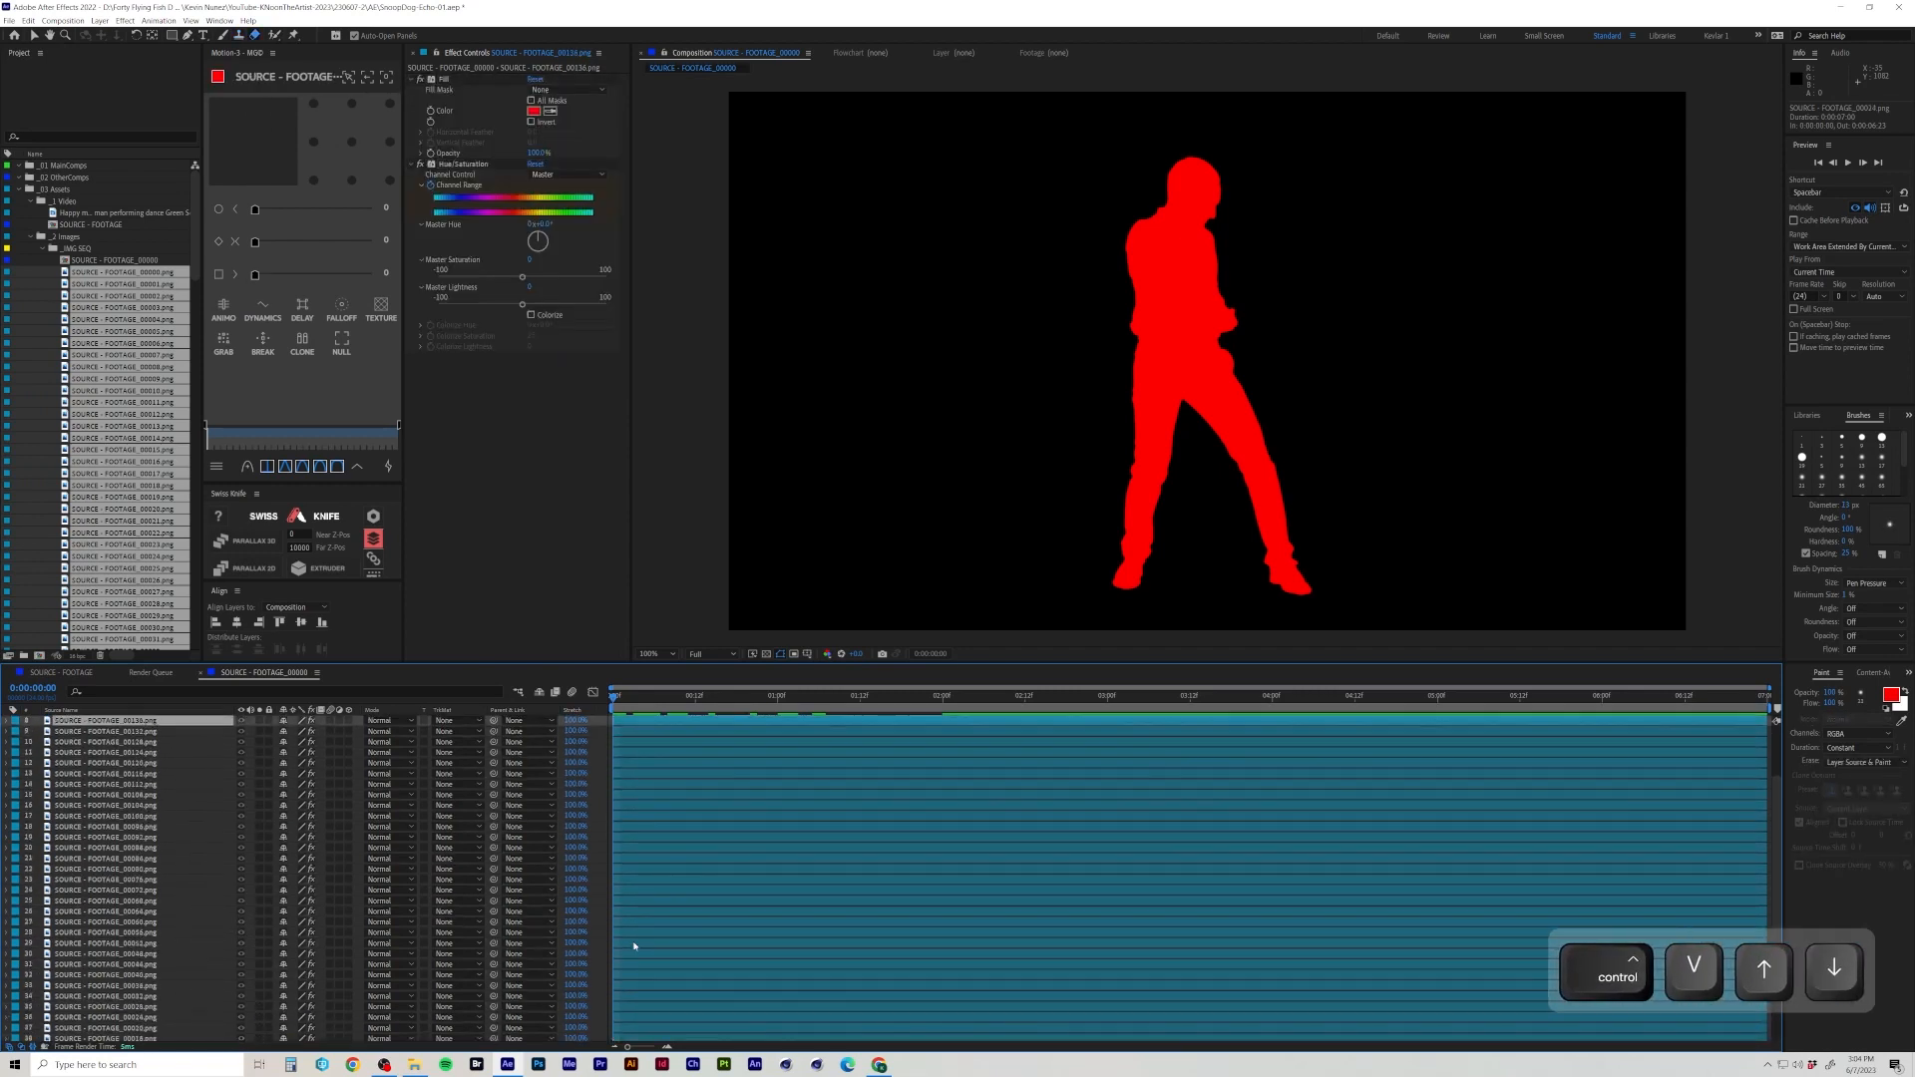
{"action": "key", "text": "ctrl+Up"}
{"action": "key", "text": "ctrl+v"}
{"action": "key", "text": "ctrl+Up"}
{"action": "key", "text": "ctrl+v"}
{"action": "key", "text": "ctrl+Up"}
{"action": "key", "text": "ctrl+v"}
{"action": "key", "text": "ctrl+Up"}
{"action": "key", "text": "ctrl+v"}
{"action": "key", "text": "ctrl+Up"}
{"action": "key", "text": "ctrl+v"}
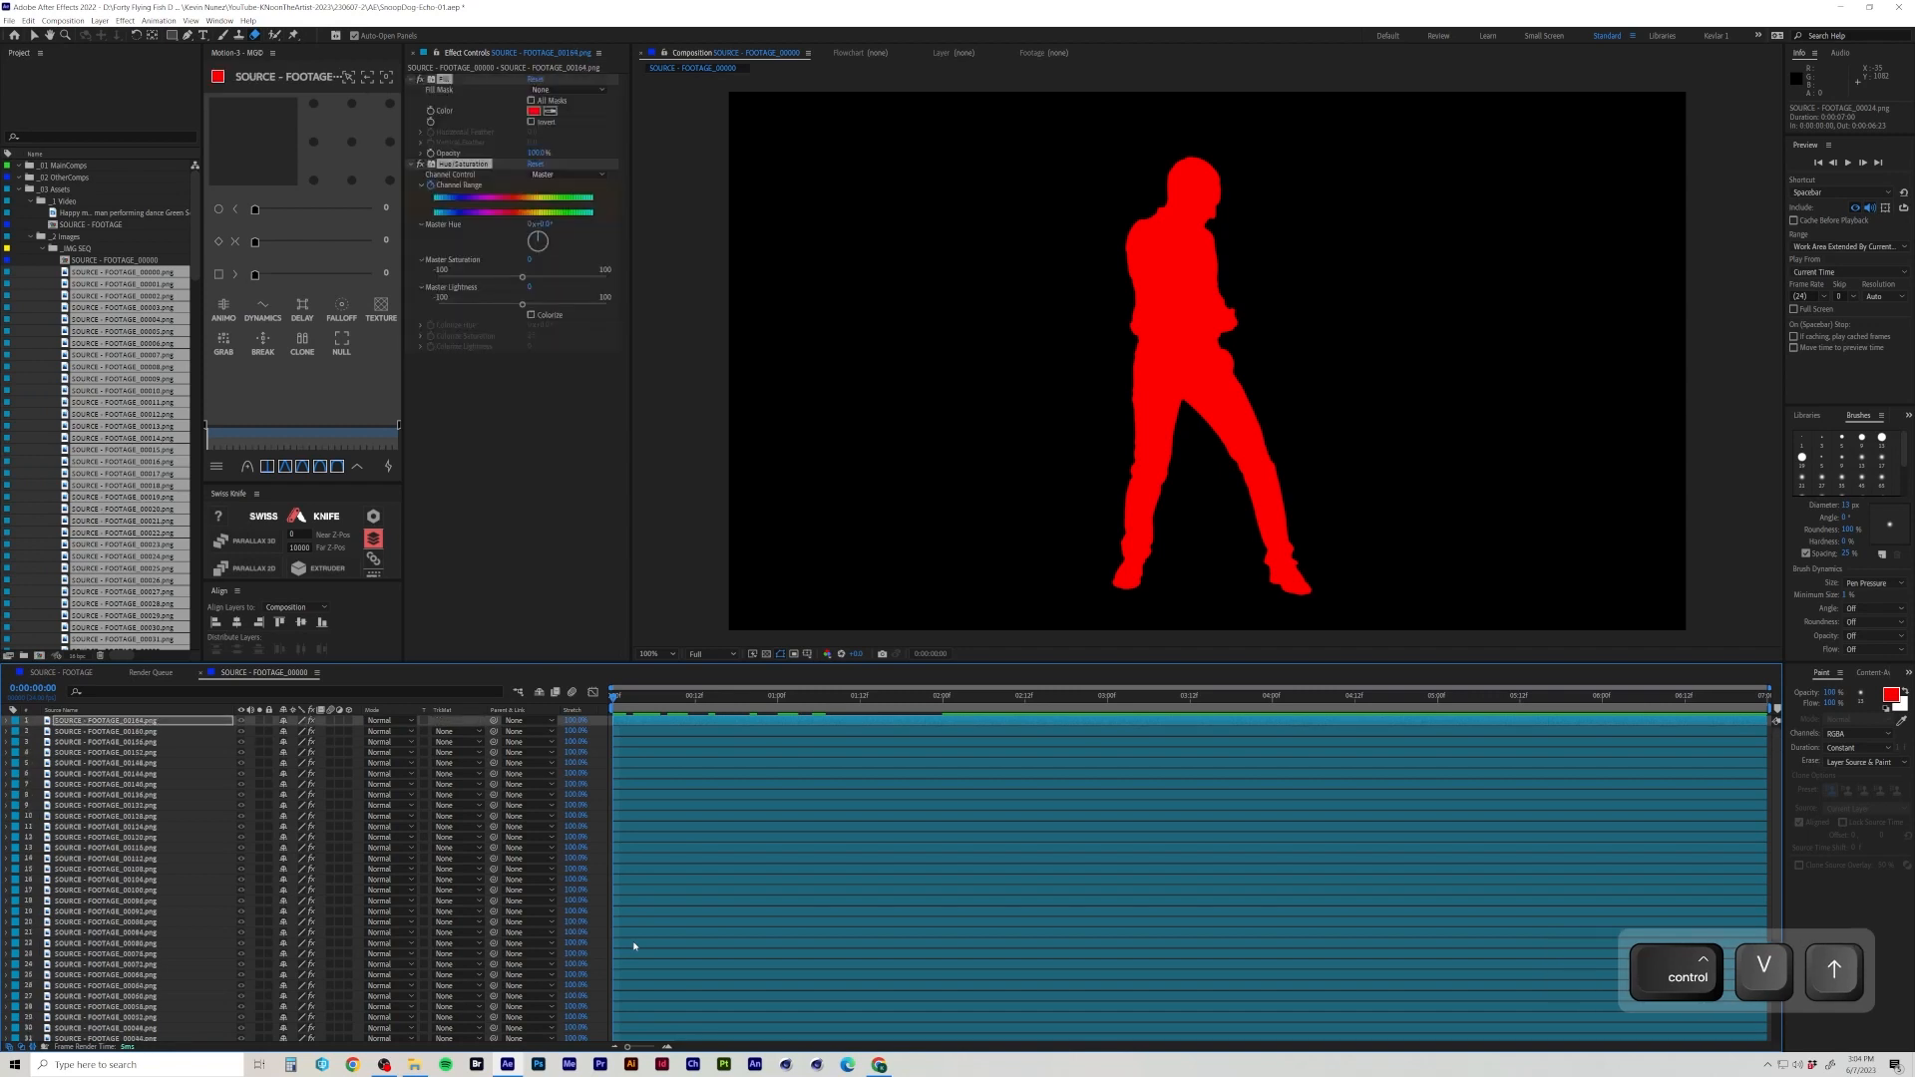
{"action": "key", "text": "ctrl+Up"}
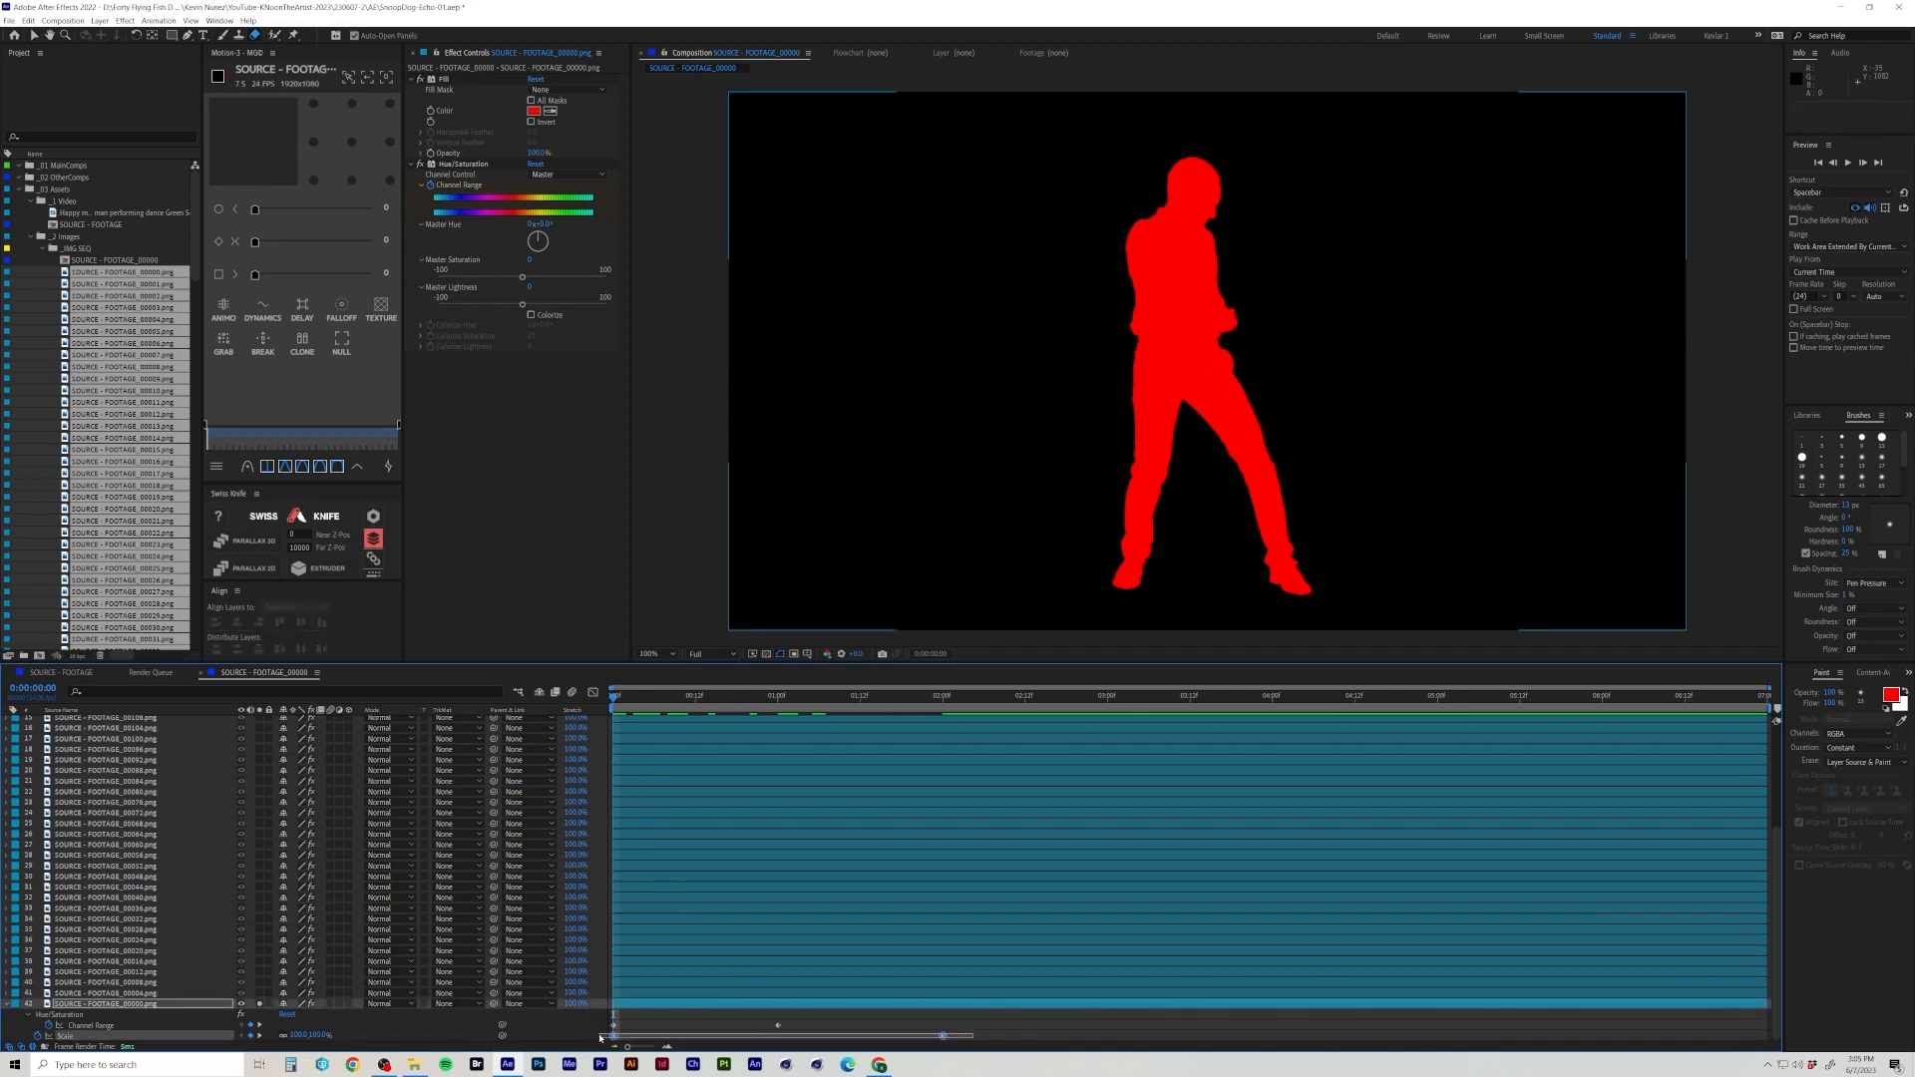
Copy the two Scale keyframes from the bottom layer and paste them onto SOURCE - FOOTAGE_00004.png at 0:00:00:00.
{"action": "left_click_drag", "start_coordinate": [600, 1038], "coordinate": [602, 1038]}
{"action": "key", "text": "ctrl+c"}
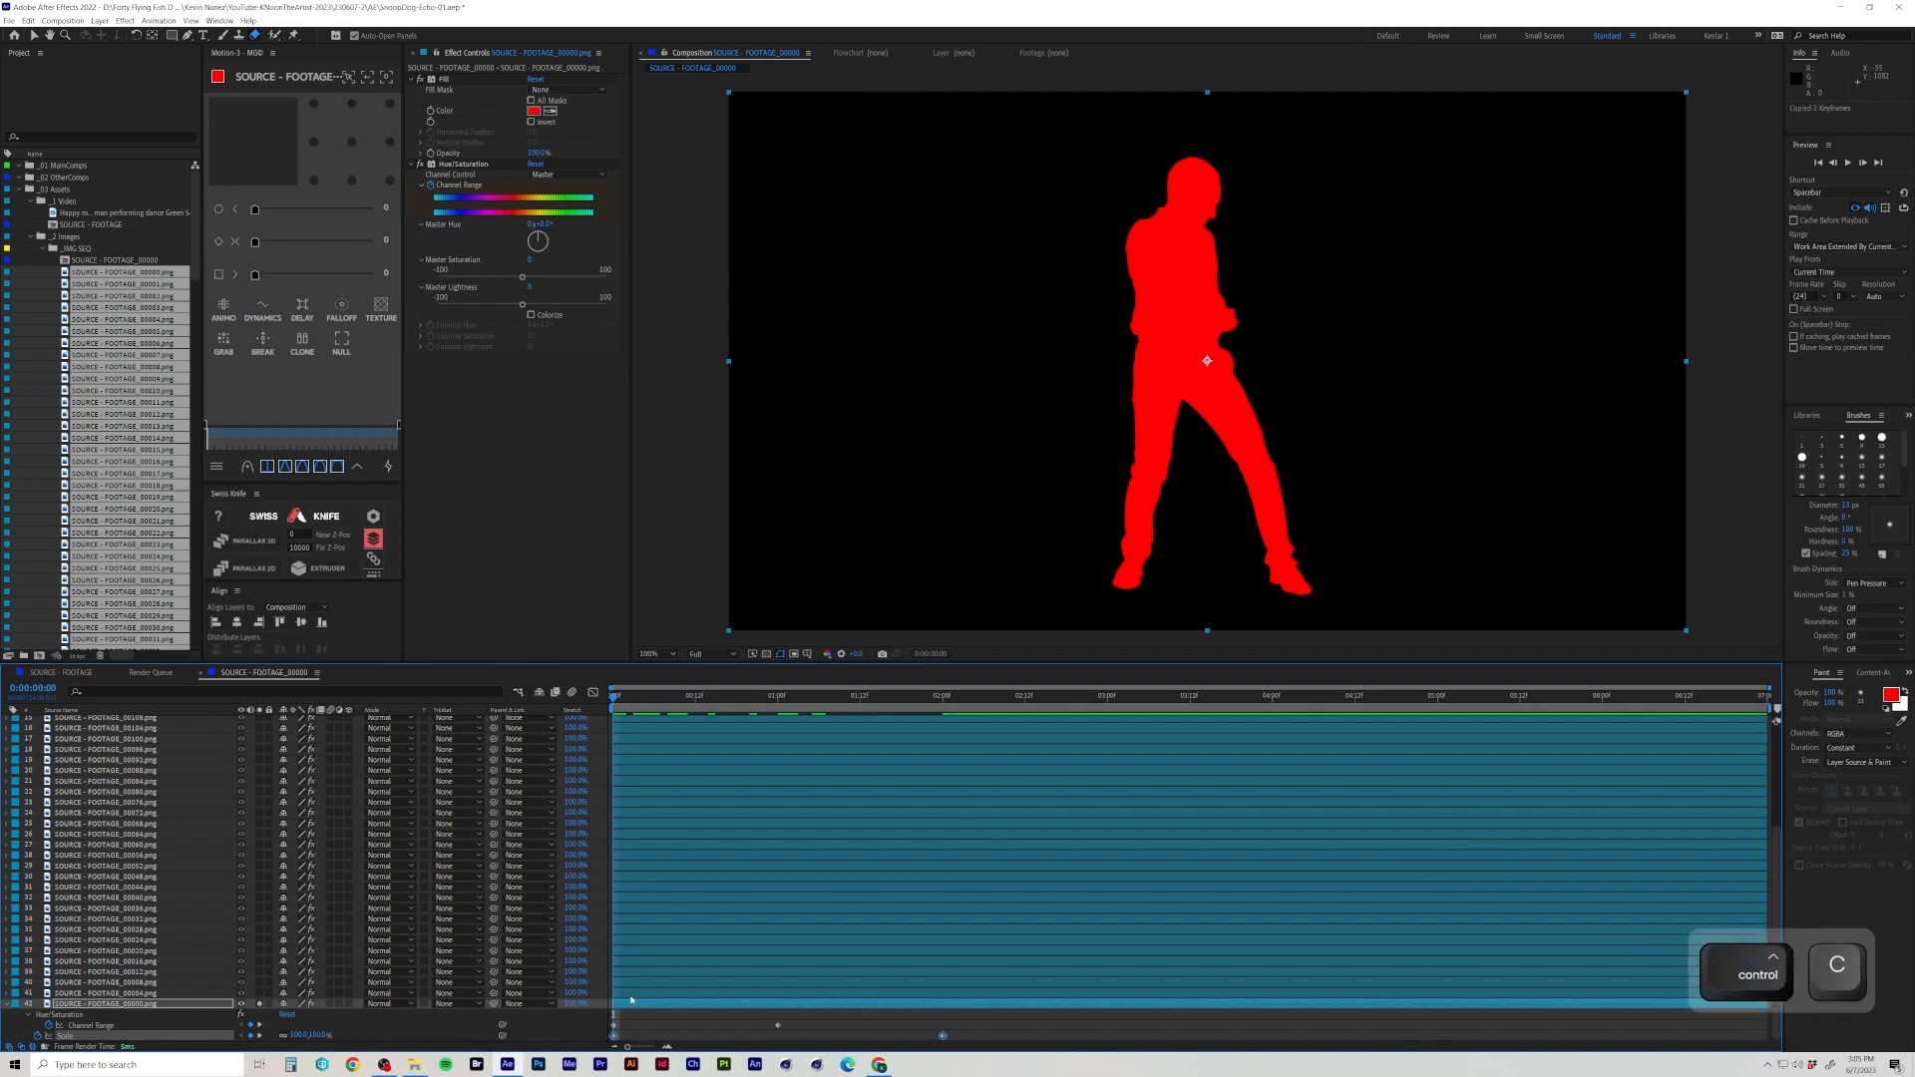
{"action": "left_click", "coordinate": [629, 995]}
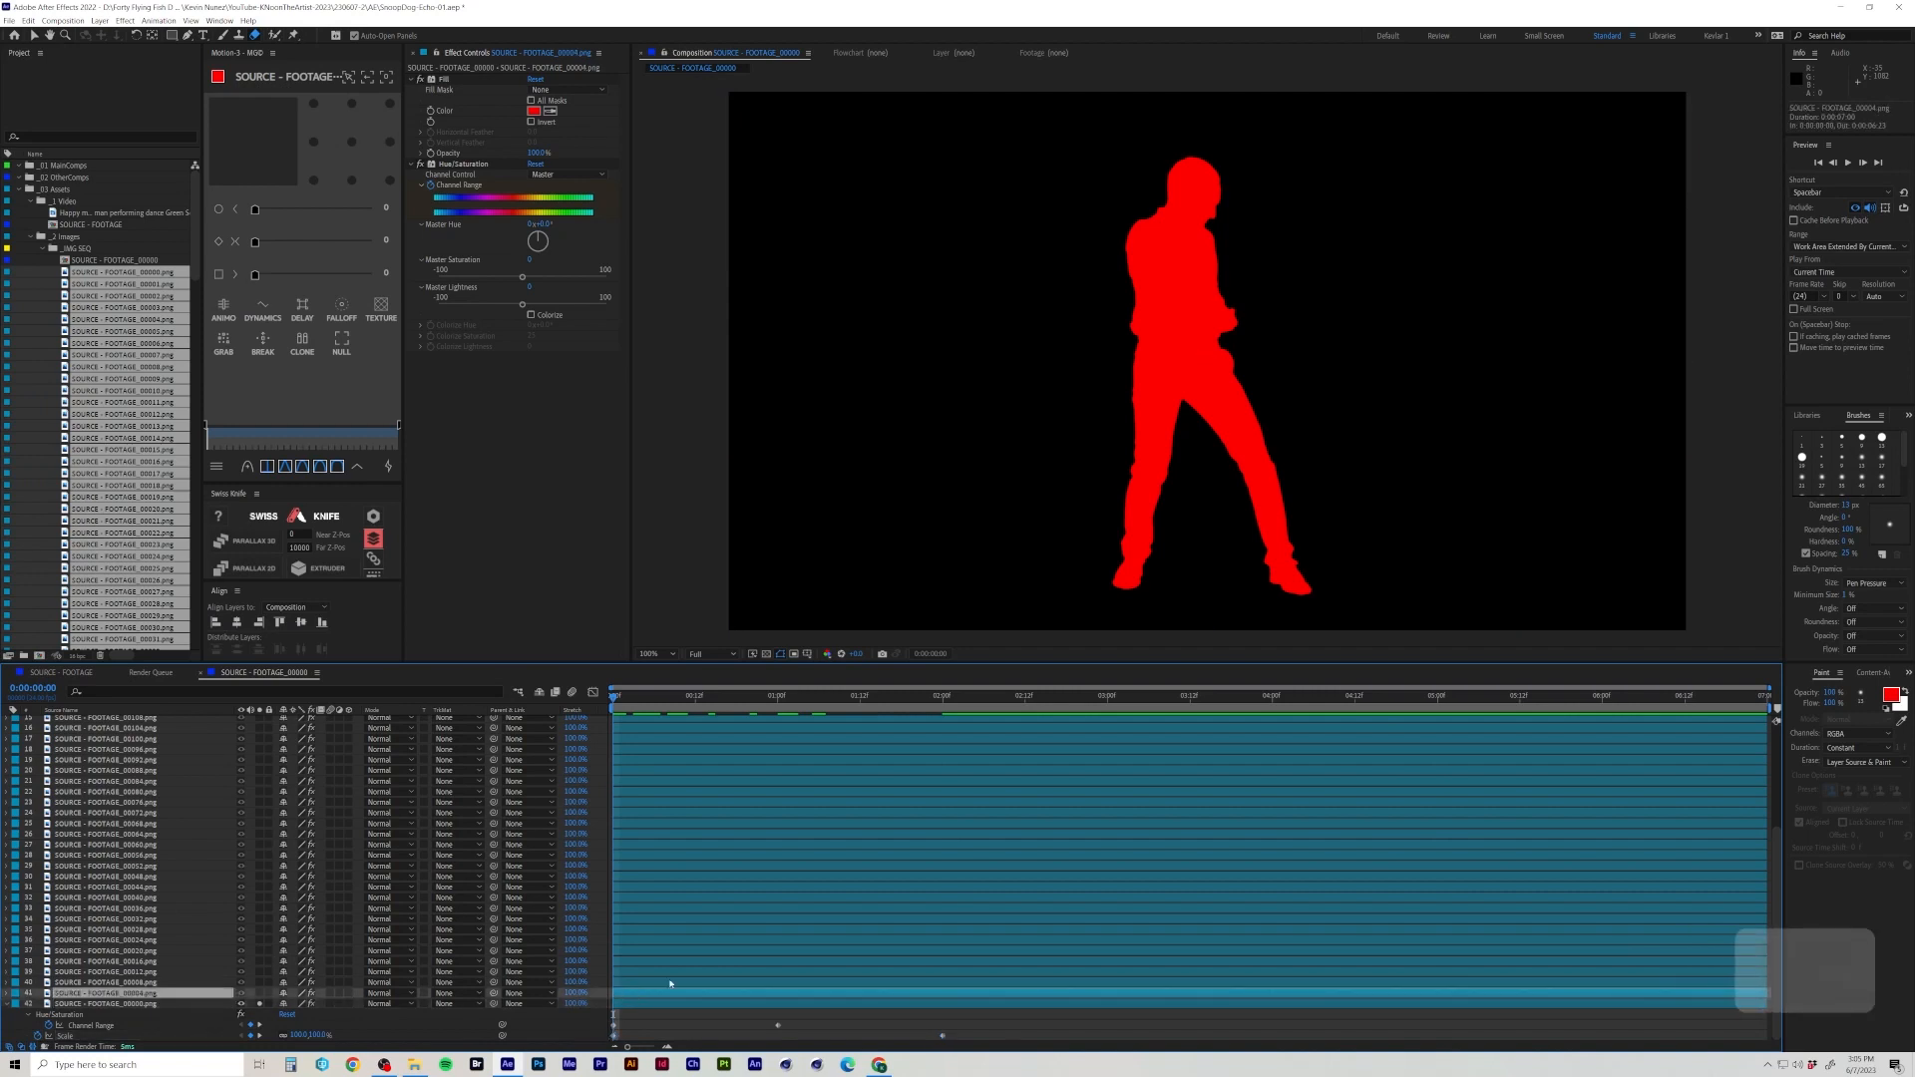
{"action": "key", "text": "ctrl+v"}
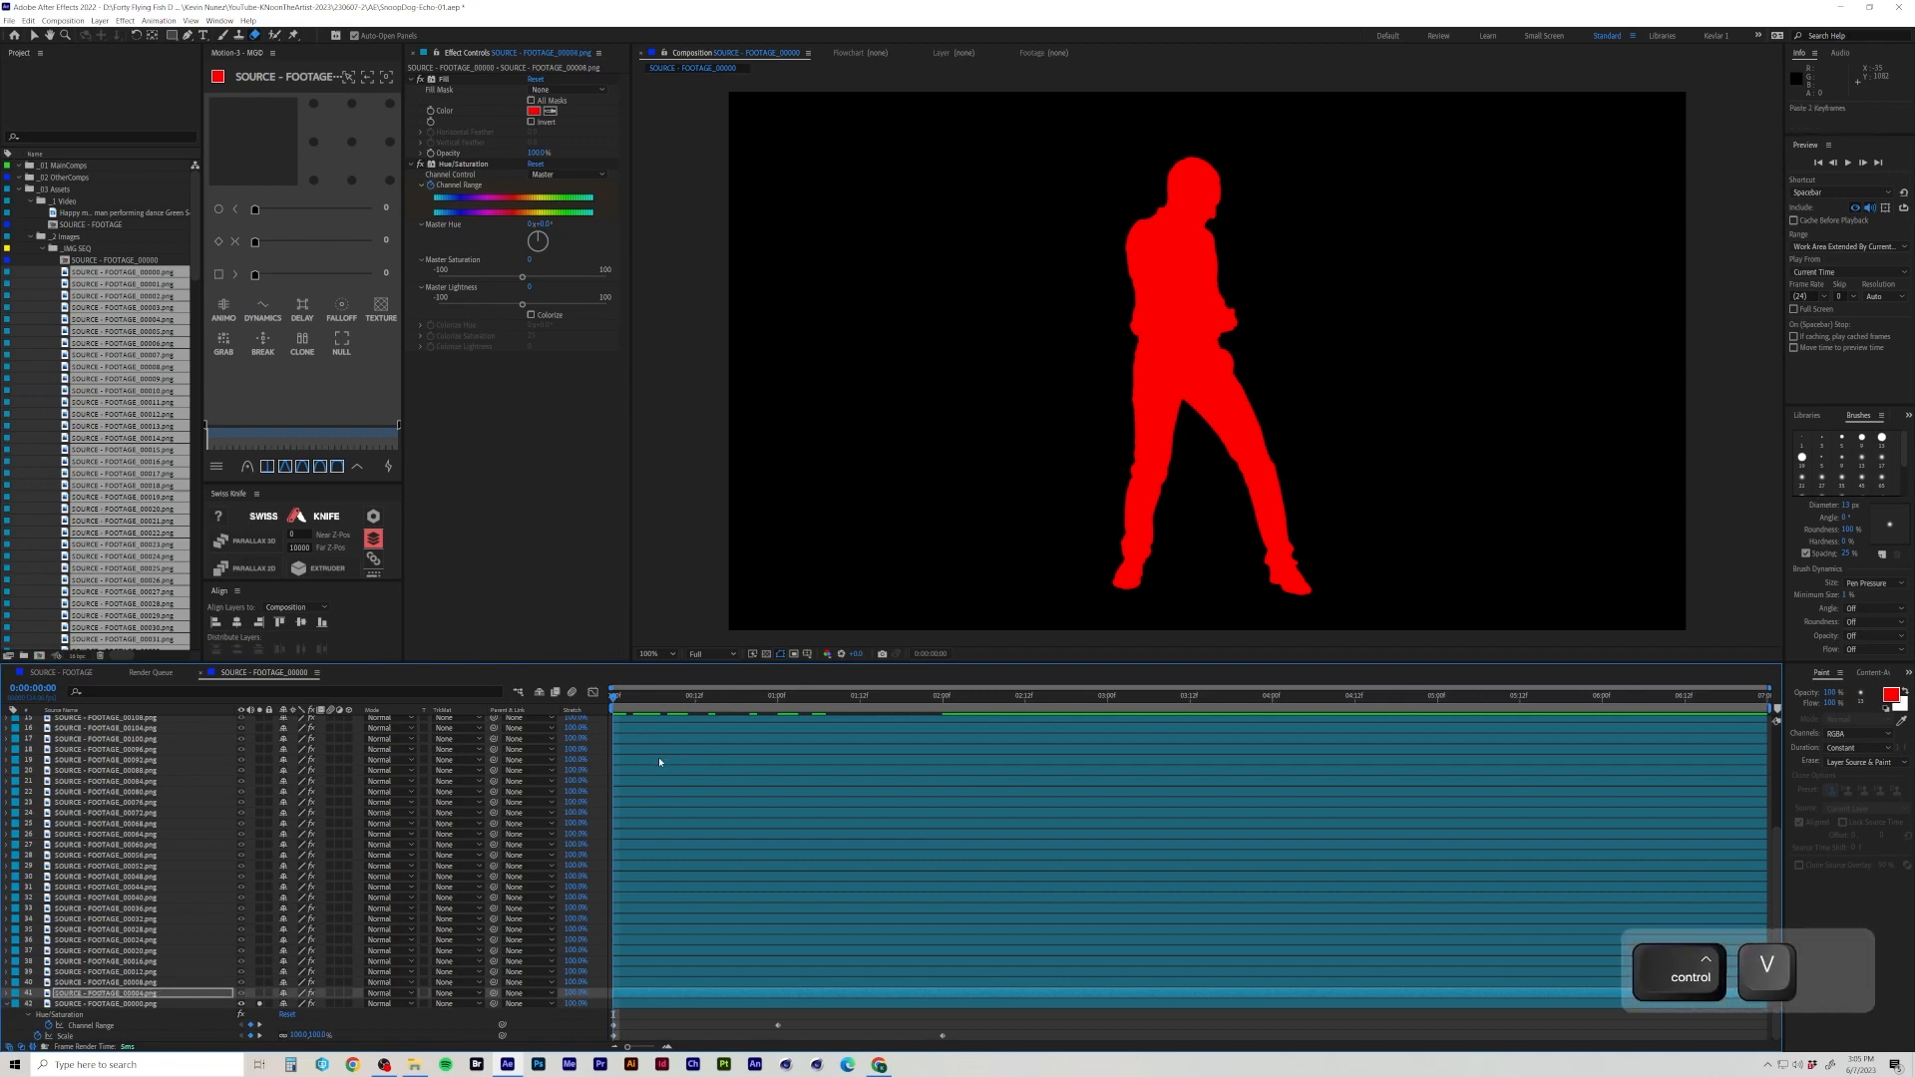
Paste the copied Scale keyframes onto each remaining layer, from SOURCE - FOOTAGE_00008.png upward through the stack.
{"action": "key", "text": "ctrl+Up"}
{"action": "key", "text": "ctrl+Up"}
{"action": "key", "text": "ctrl+v"}
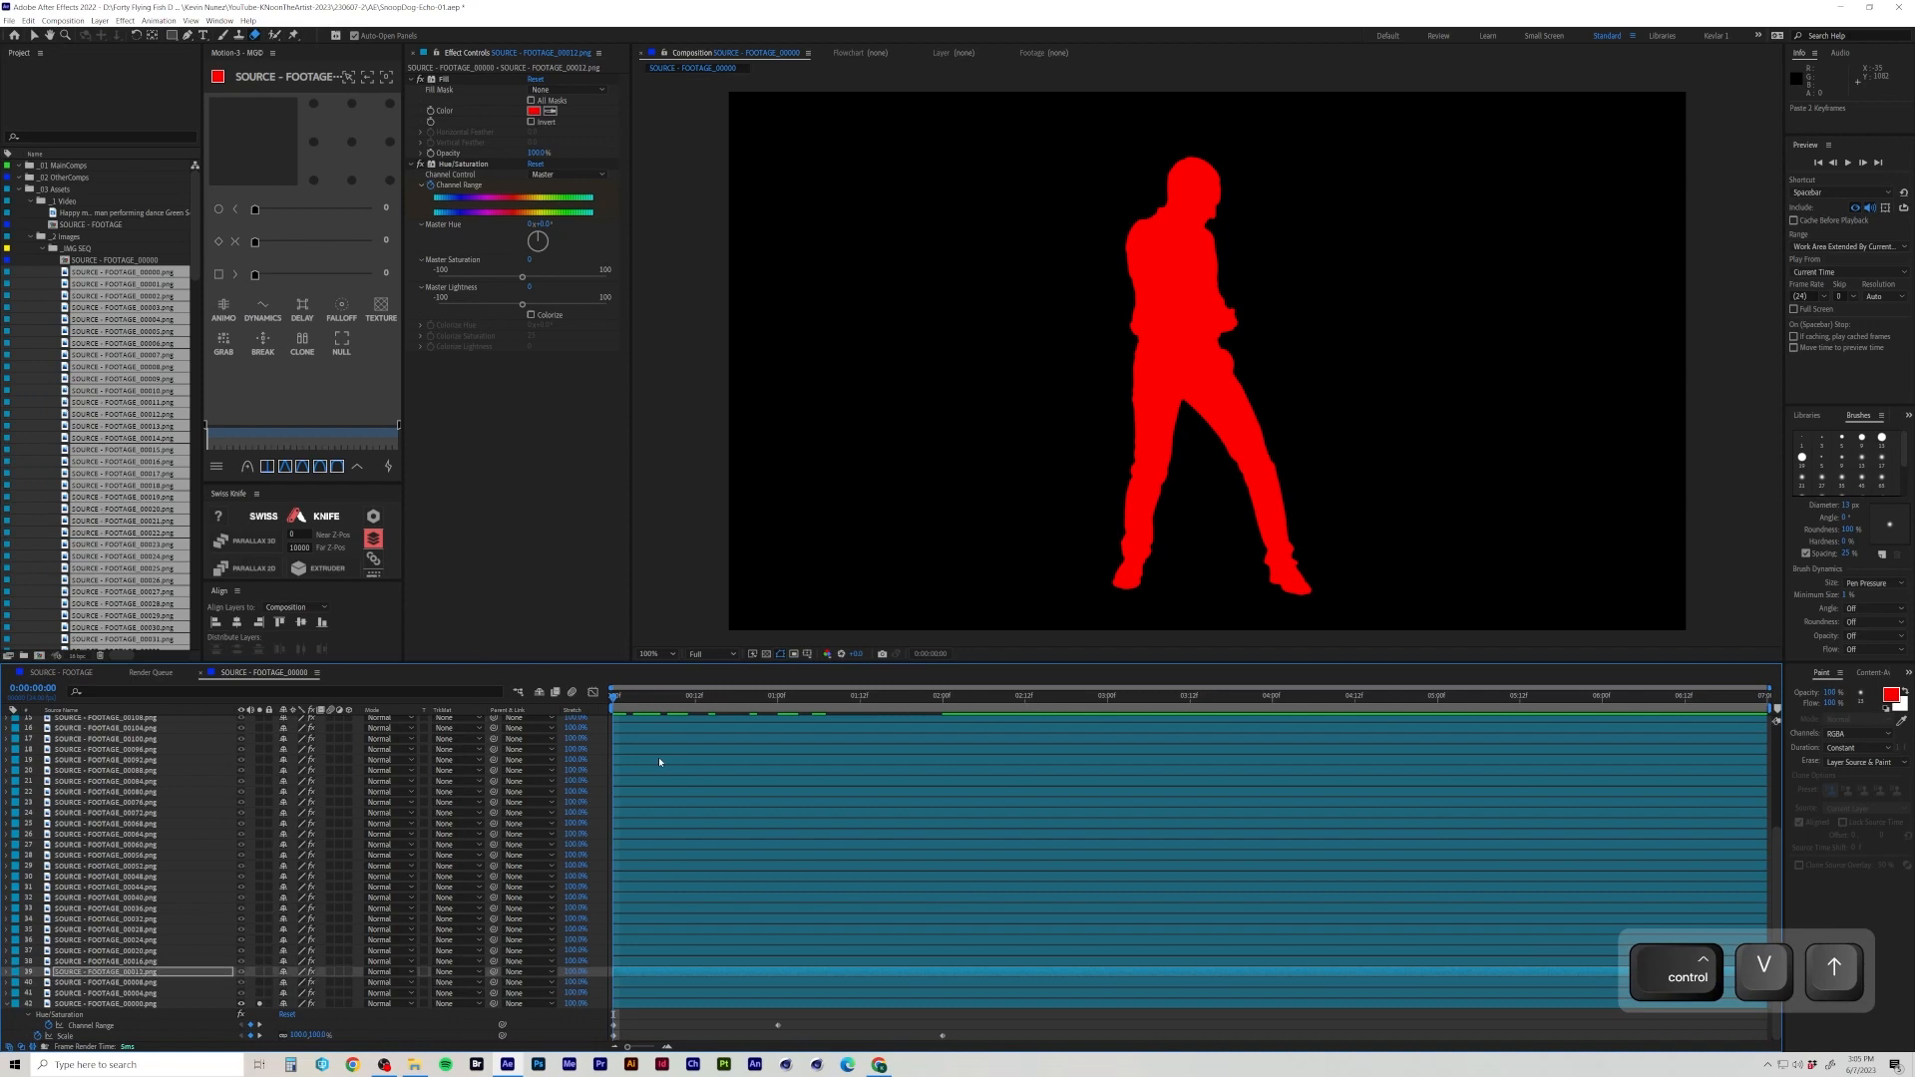
{"action": "key", "text": "ctrl+Up"}
{"action": "key", "text": "ctrl+Up"}
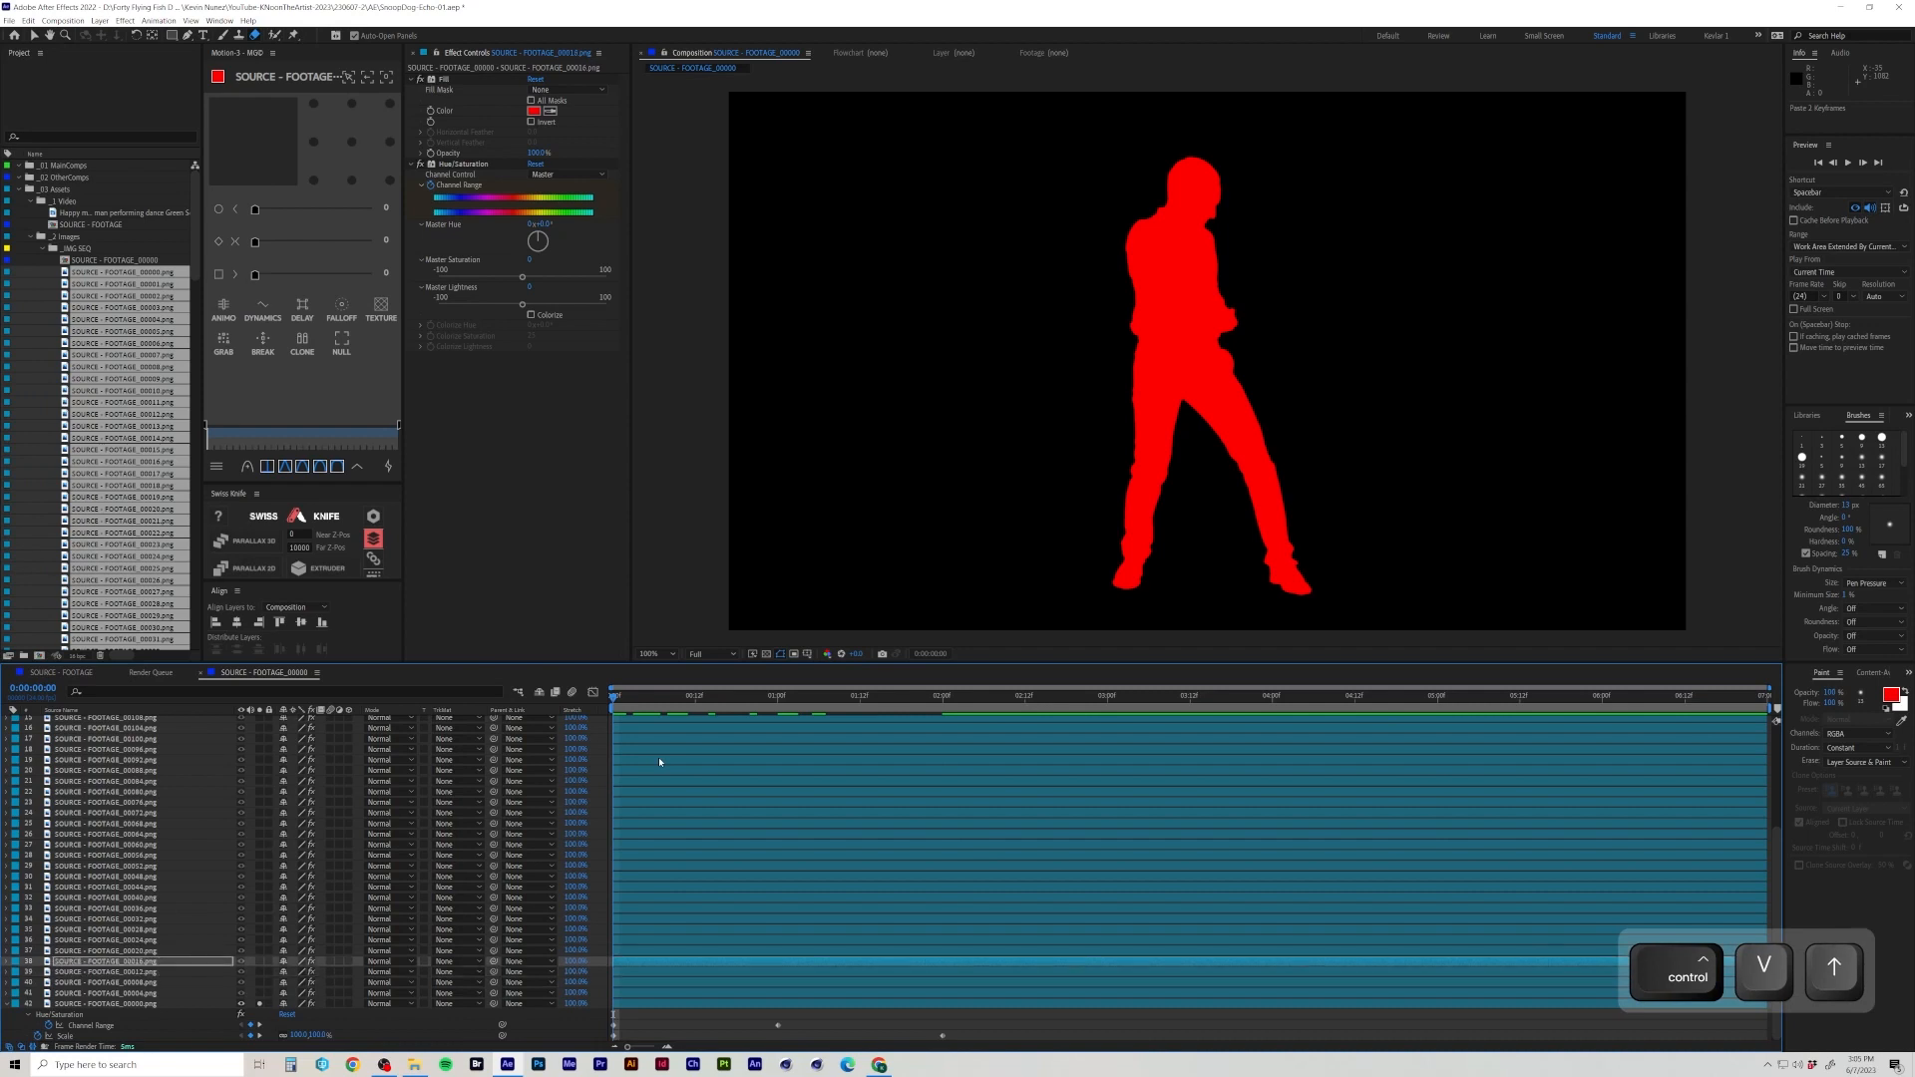
{"action": "key", "text": "ctrl+v"}
{"action": "key", "text": "ctrl+Up"}
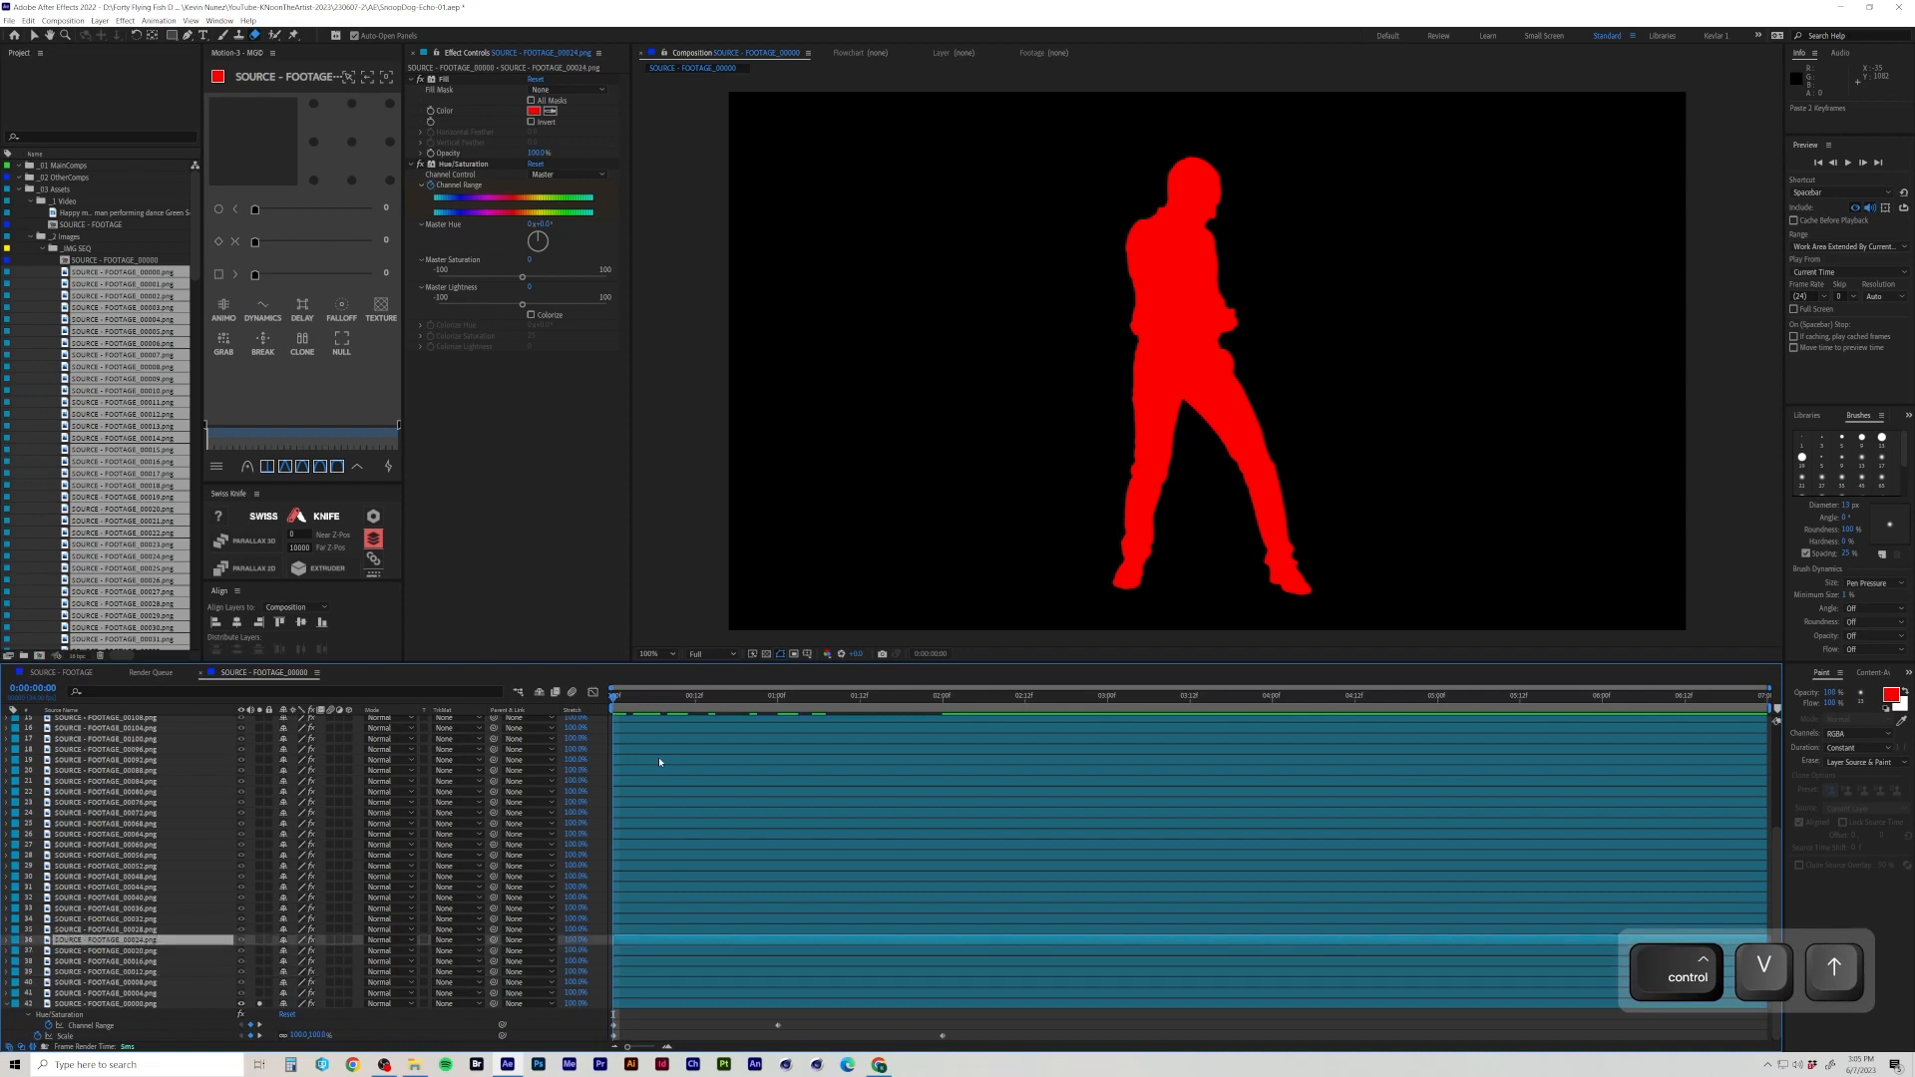
{"action": "key", "text": "ctrl+v"}
{"action": "key", "text": "ctrl+Up"}
{"action": "key", "text": "ctrl+Up"}
{"action": "key", "text": "ctrl+Up"}
{"action": "key", "text": "ctrl+Up"}
{"action": "key", "text": "ctrl+Up"}
{"action": "key", "text": "ctrl+Up"}
{"action": "key", "text": "ctrl+Up"}
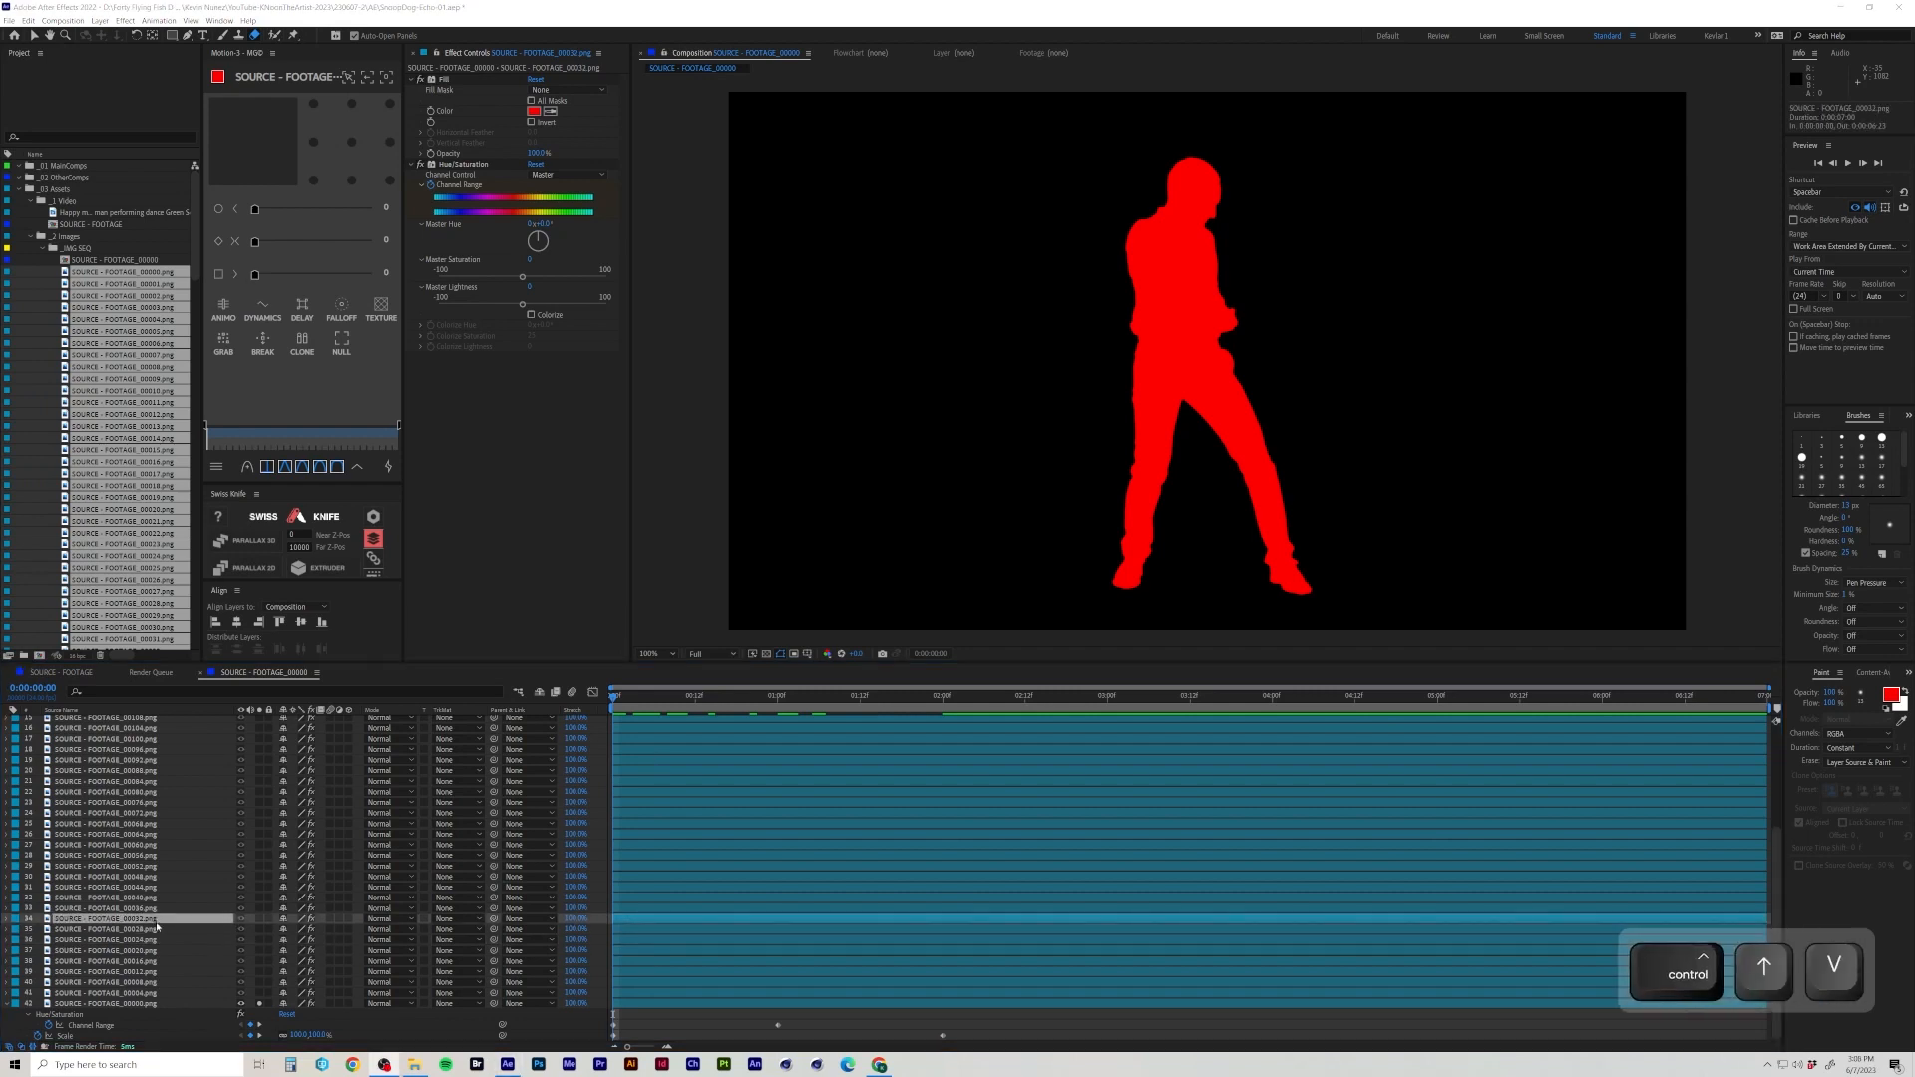
{"action": "key", "text": "ctrl+Up"}
{"action": "key", "text": "ctrl+Up"}
{"action": "key", "text": "ctrl+Up"}
{"action": "key", "text": "ctrl+Up"}
{"action": "key", "text": "ctrl+Up"}
{"action": "key", "text": "ctrl+Up"}
{"action": "key", "text": "ctrl+Up"}
{"action": "key", "text": "ctrl+Up"}
{"action": "key", "text": "ctrl+Up"}
{"action": "key", "text": "ctrl+Up"}
{"action": "key", "text": "ctrl+Up"}
{"action": "key", "text": "ctrl+Up"}
{"action": "key", "text": "ctrl+Up"}
{"action": "key", "text": "ctrl+Up"}
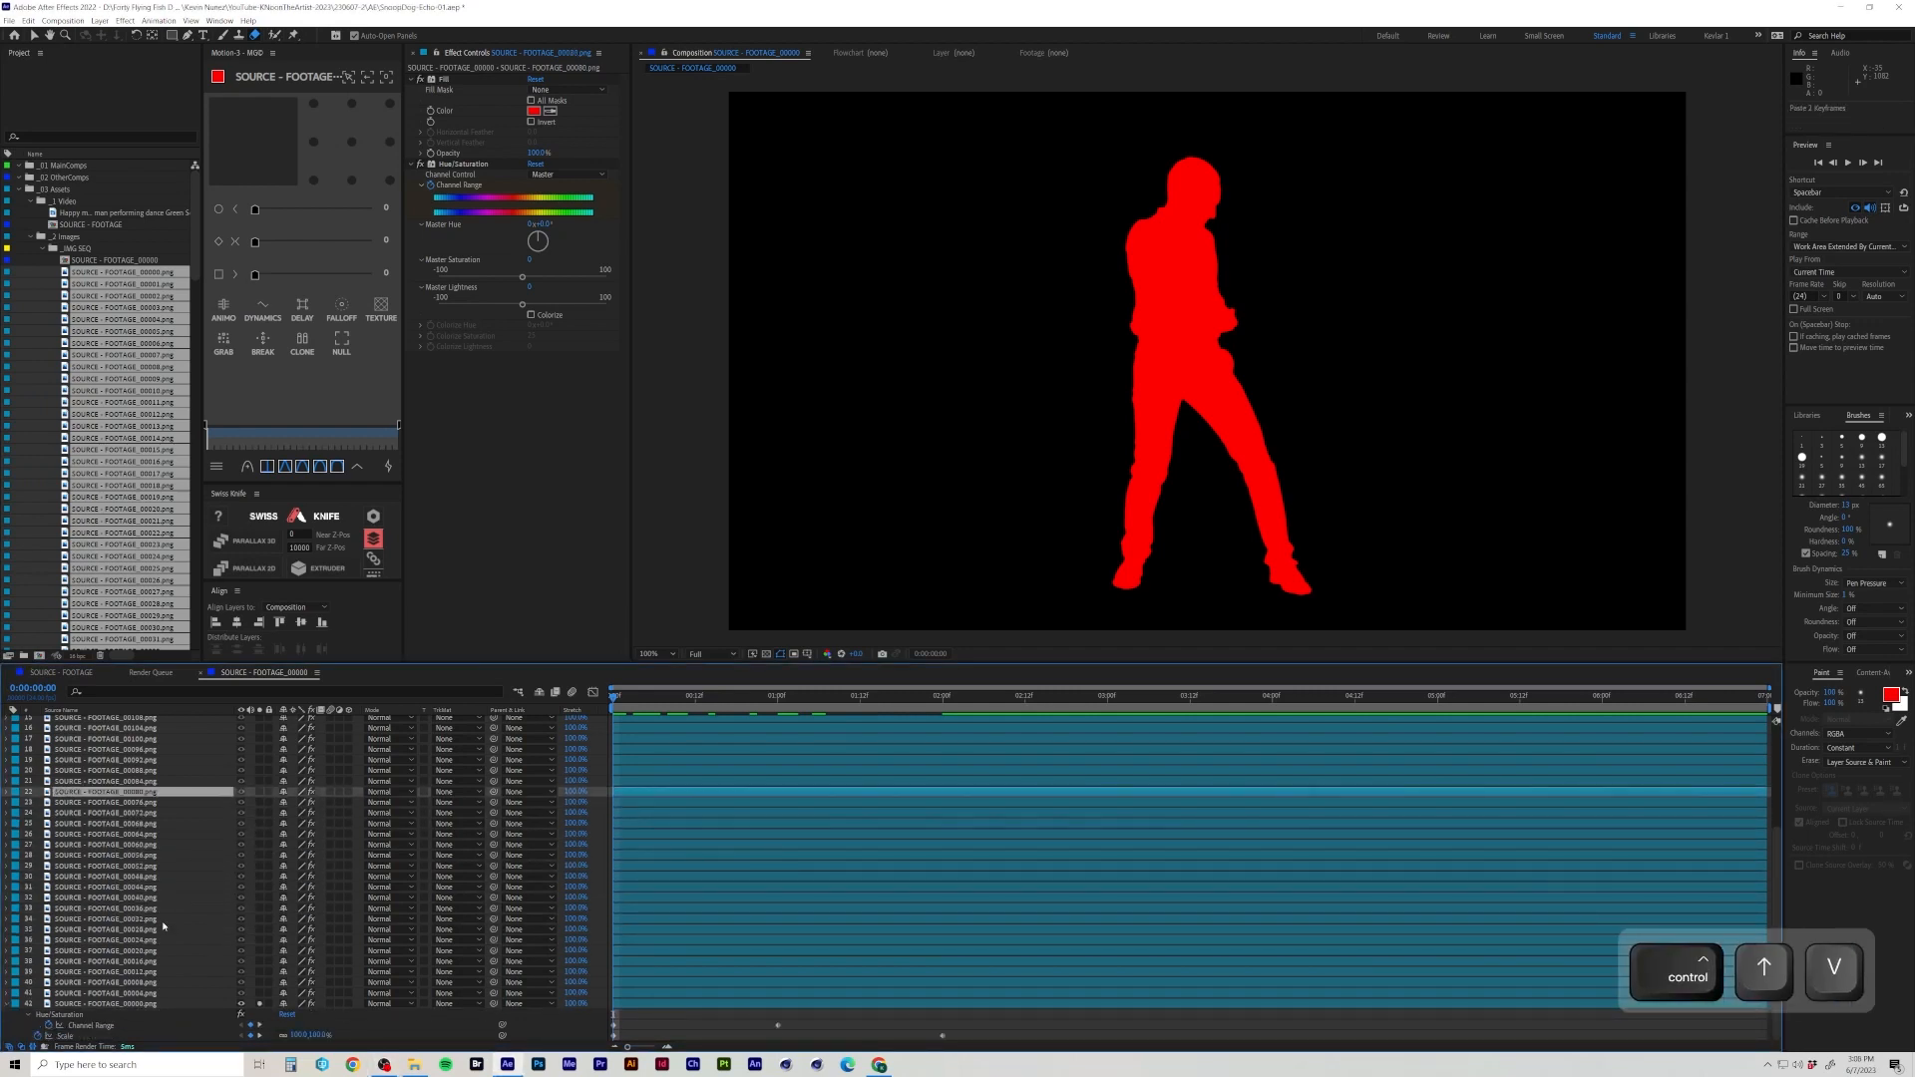
{"action": "key", "text": "ctrl+Up"}
{"action": "key", "text": "ctrl+Up"}
{"action": "key", "text": "ctrl+Up"}
{"action": "key", "text": "ctrl+Up"}
{"action": "key", "text": "ctrl+Up"}
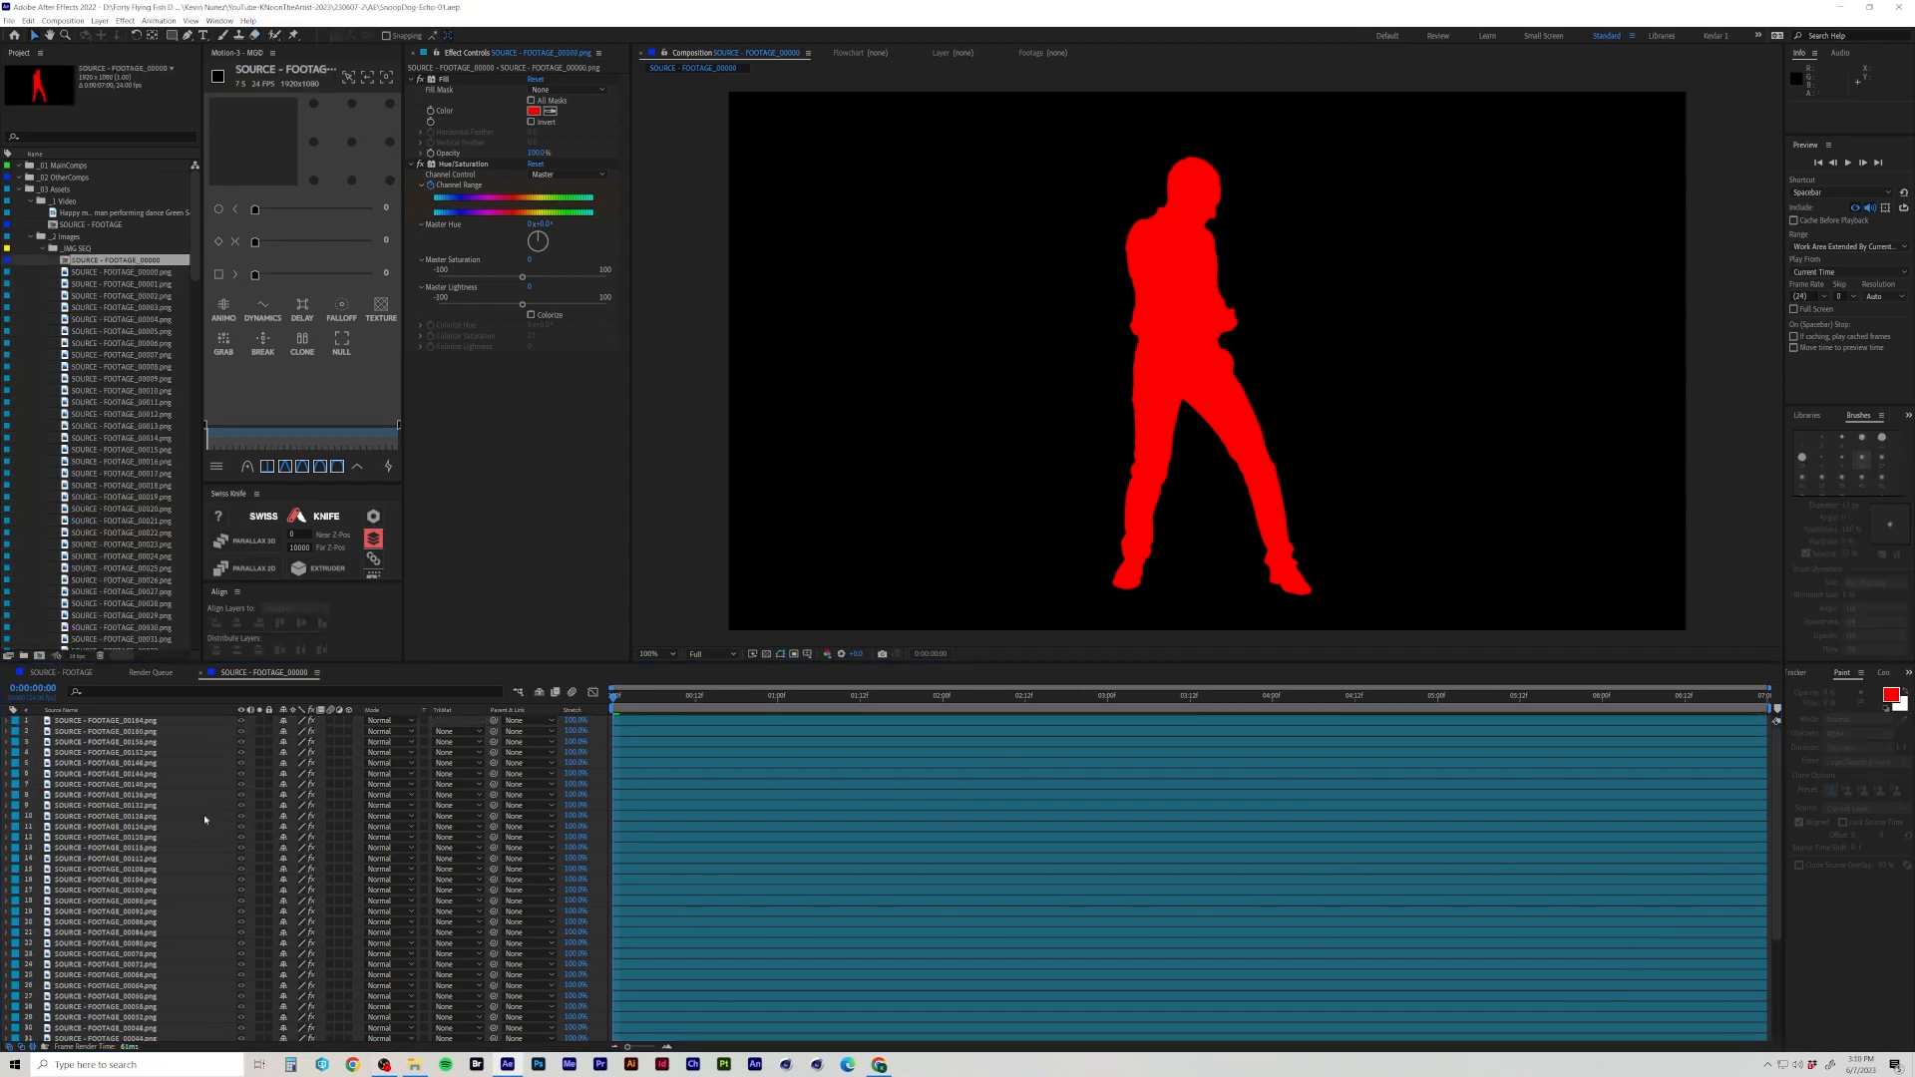
Check the Scale property of the top layer, SOURCE - FOOTAGE_00164.png, and preview the composition.
{"action": "left_click", "coordinate": [204, 815]}
{"action": "left_click", "coordinate": [157, 725]}
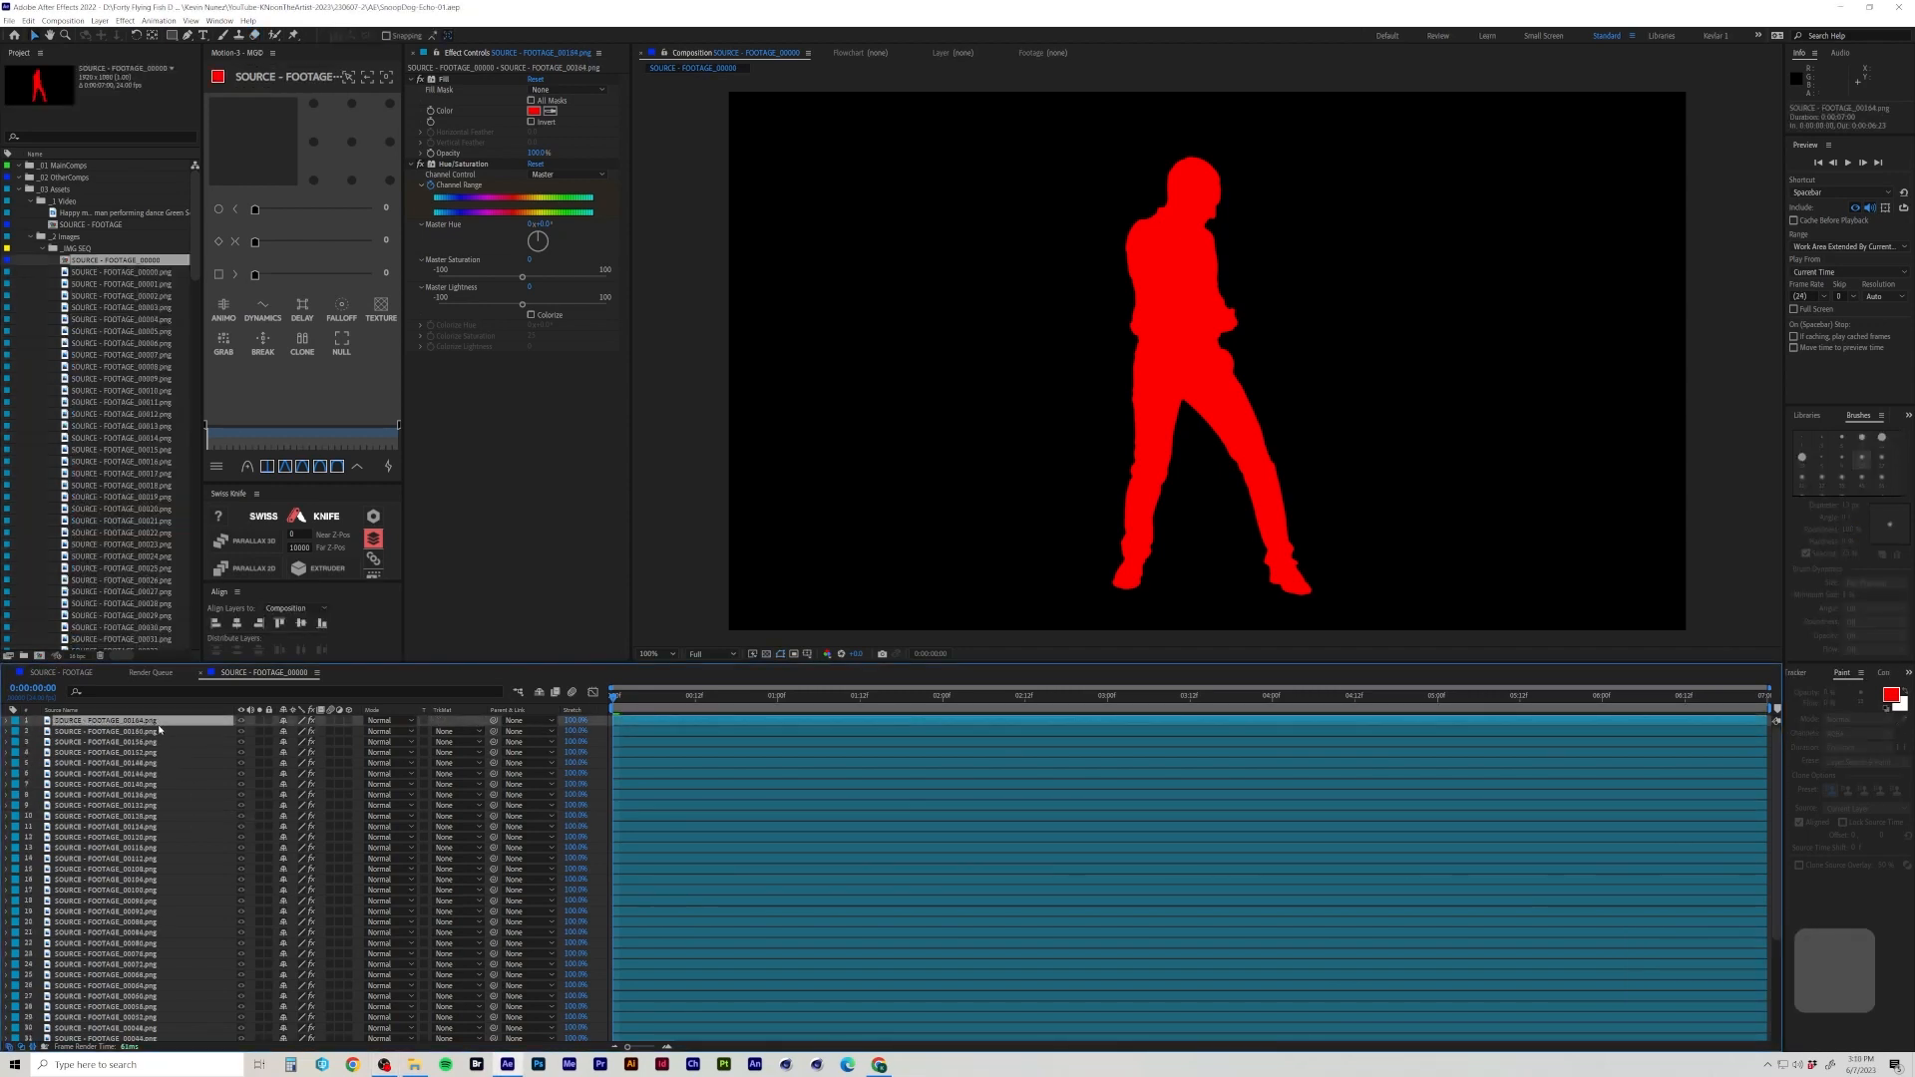
{"action": "key", "text": "s"}
{"action": "key", "text": "s"}
{"action": "key", "text": "KP_0"}
{"action": "key", "text": "KP_0"}
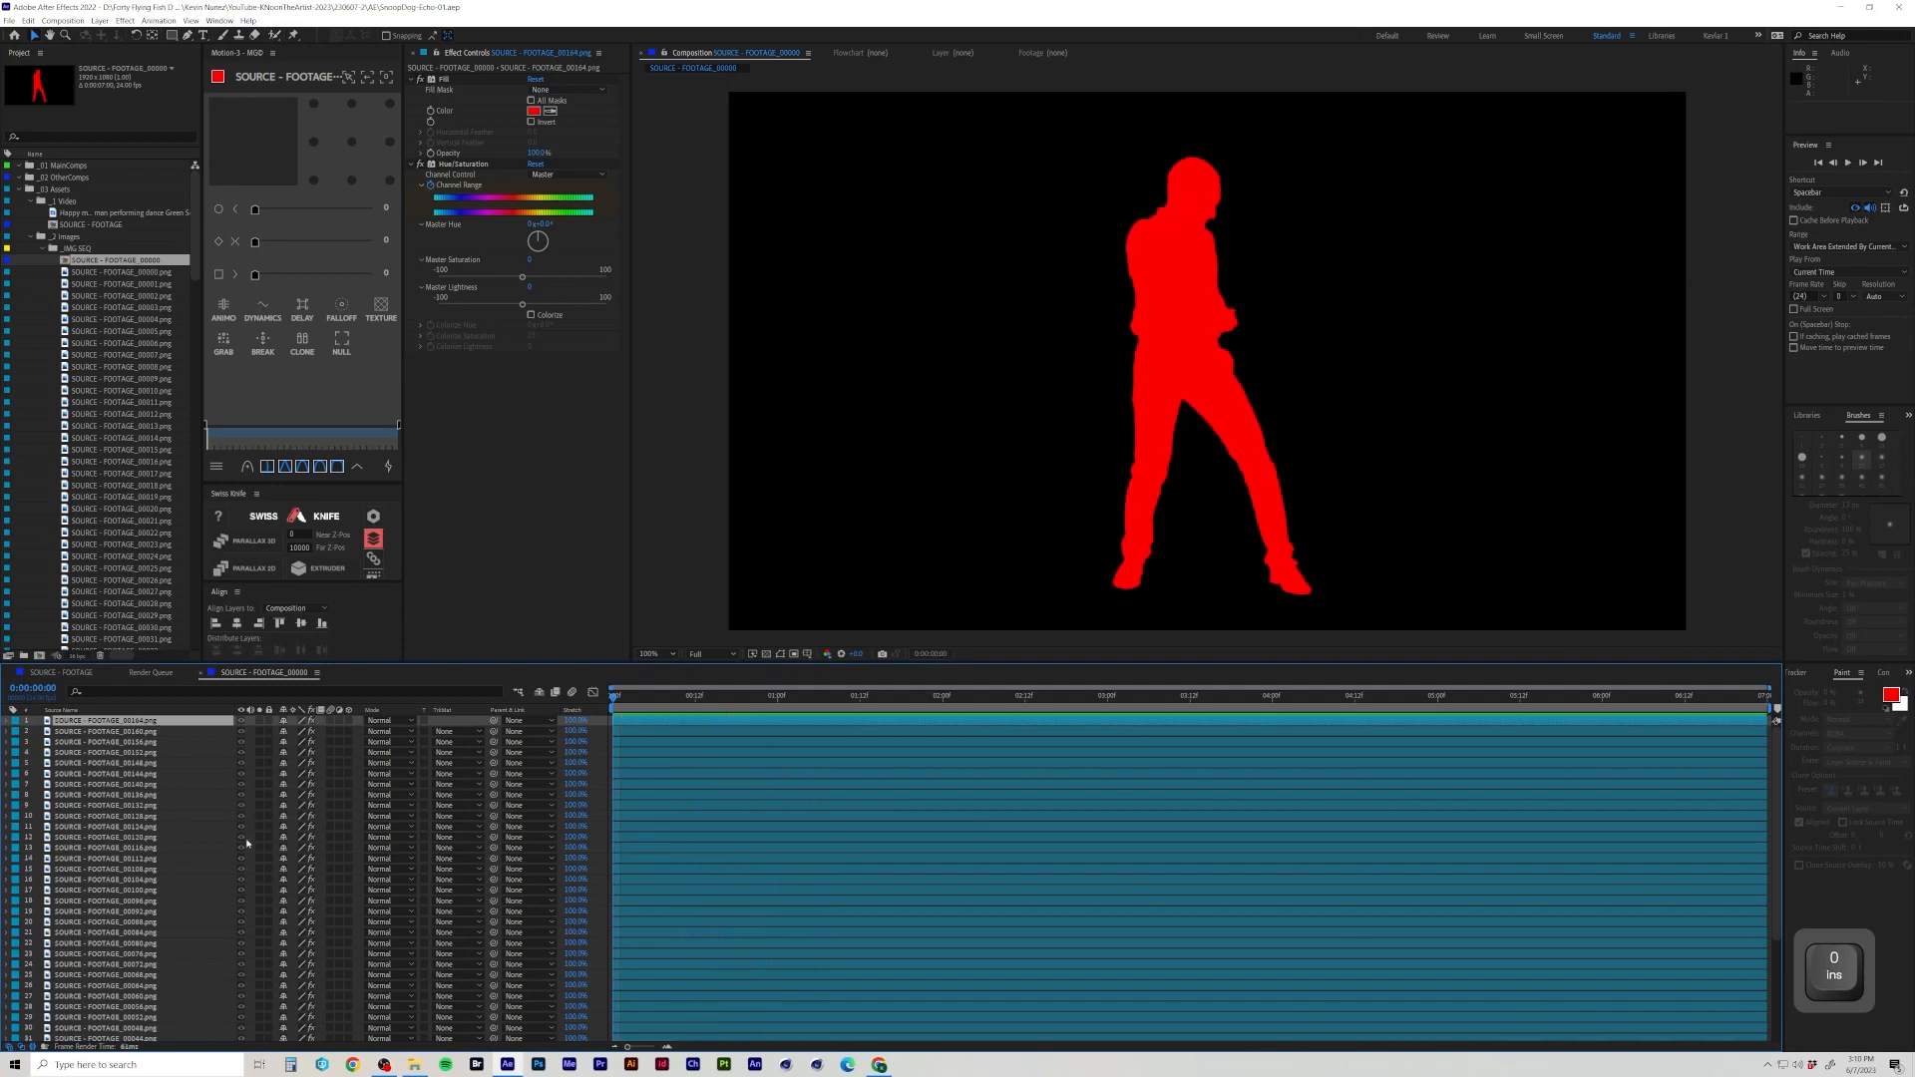
Save the project and trim the out points of all the dancer layers to 0:00:02:00.
{"action": "scroll", "coordinate": [242, 837], "scroll_direction": "down", "scroll_amount": 5}
{"action": "left_click", "coordinate": [188, 1005]}
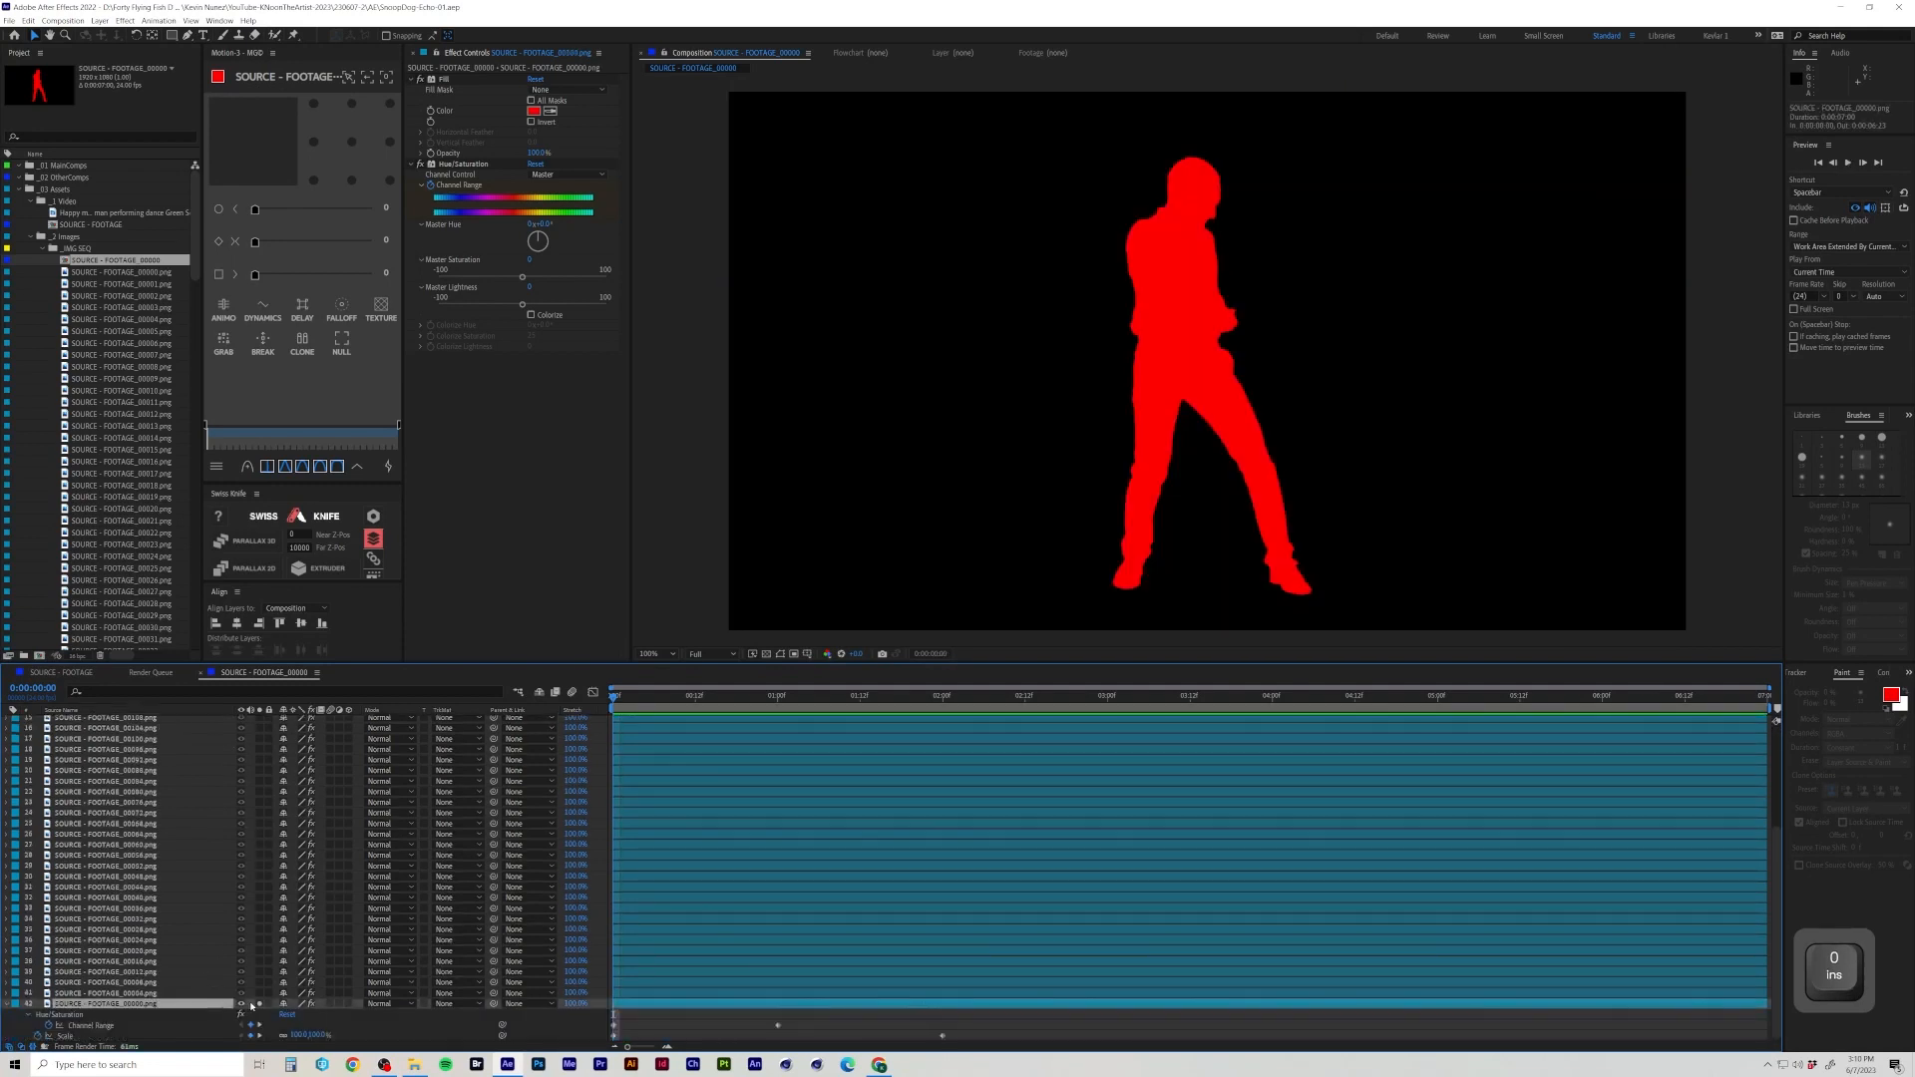
{"action": "key", "text": "ctrl+s"}
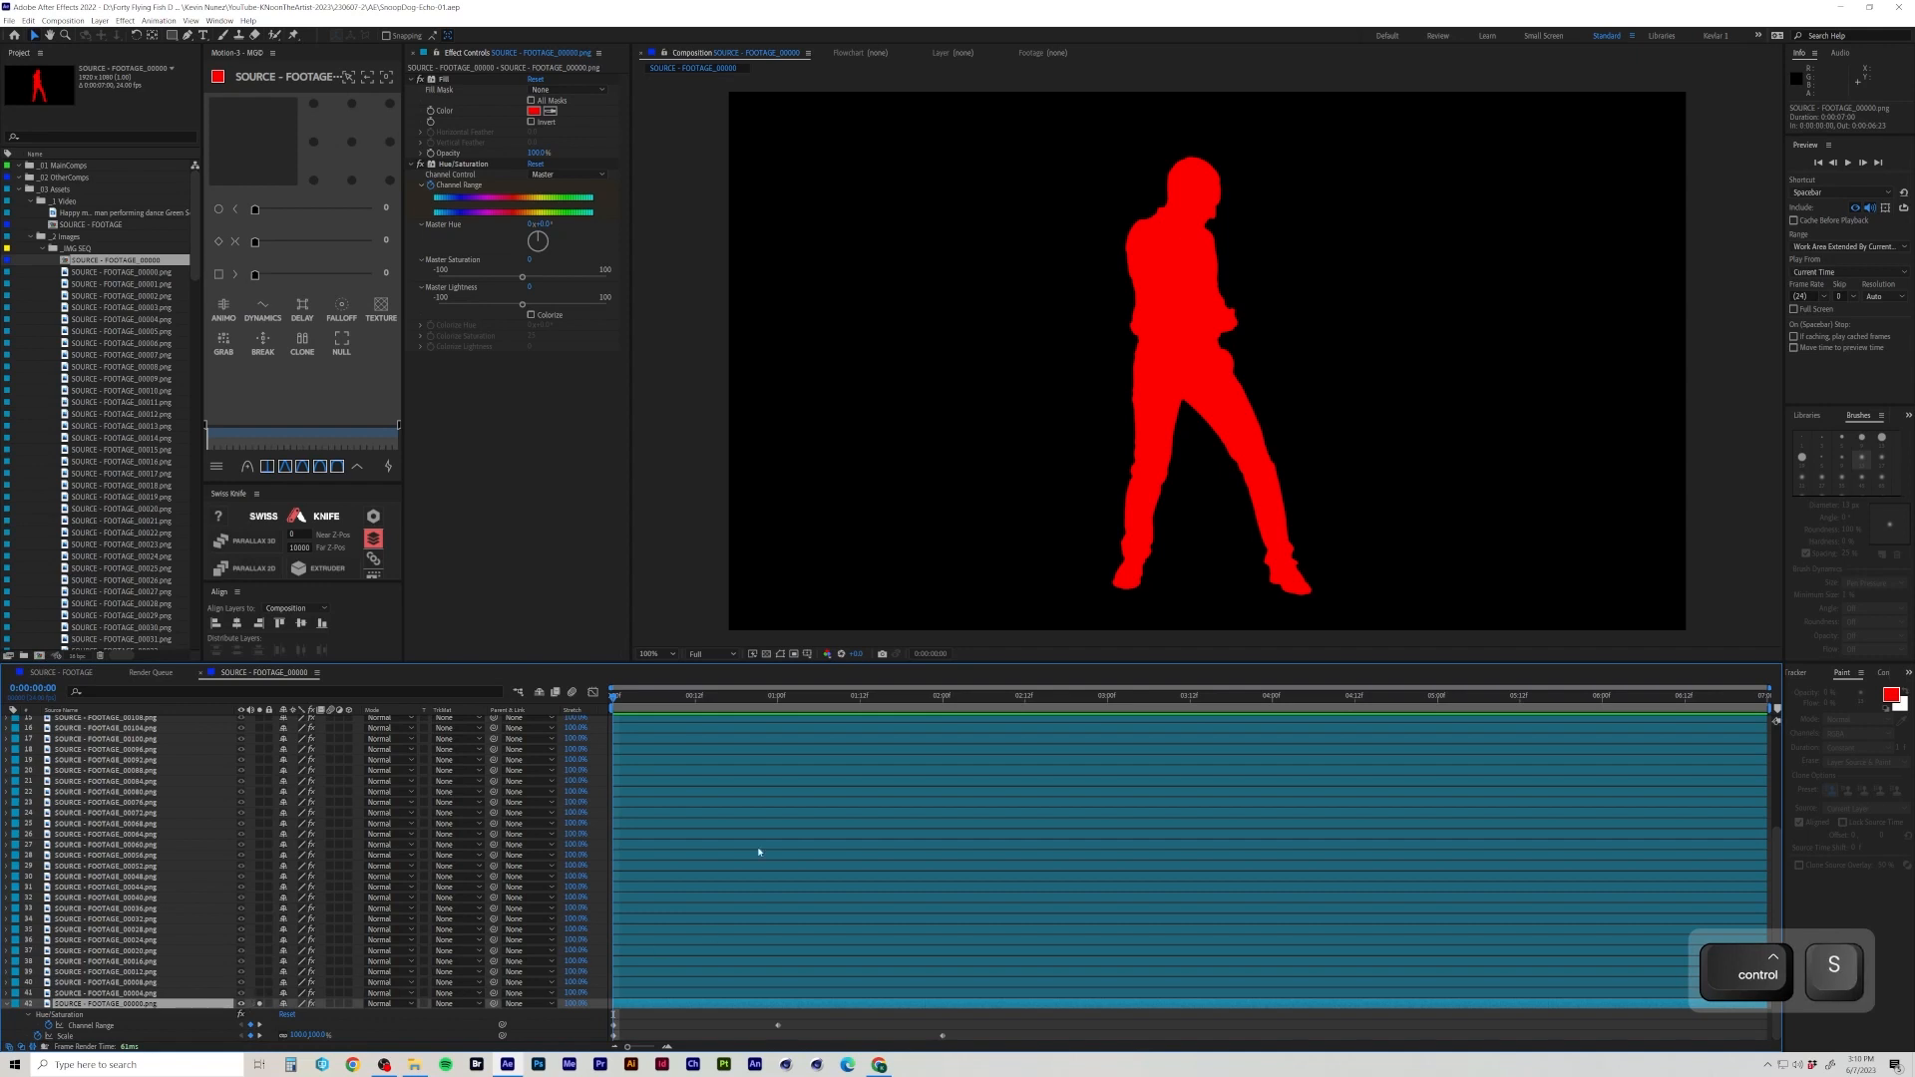
{"action": "scroll", "coordinate": [308, 848], "scroll_direction": "up", "scroll_amount": 5}
{"action": "left_click", "coordinate": [172, 721], "text": "shift"}
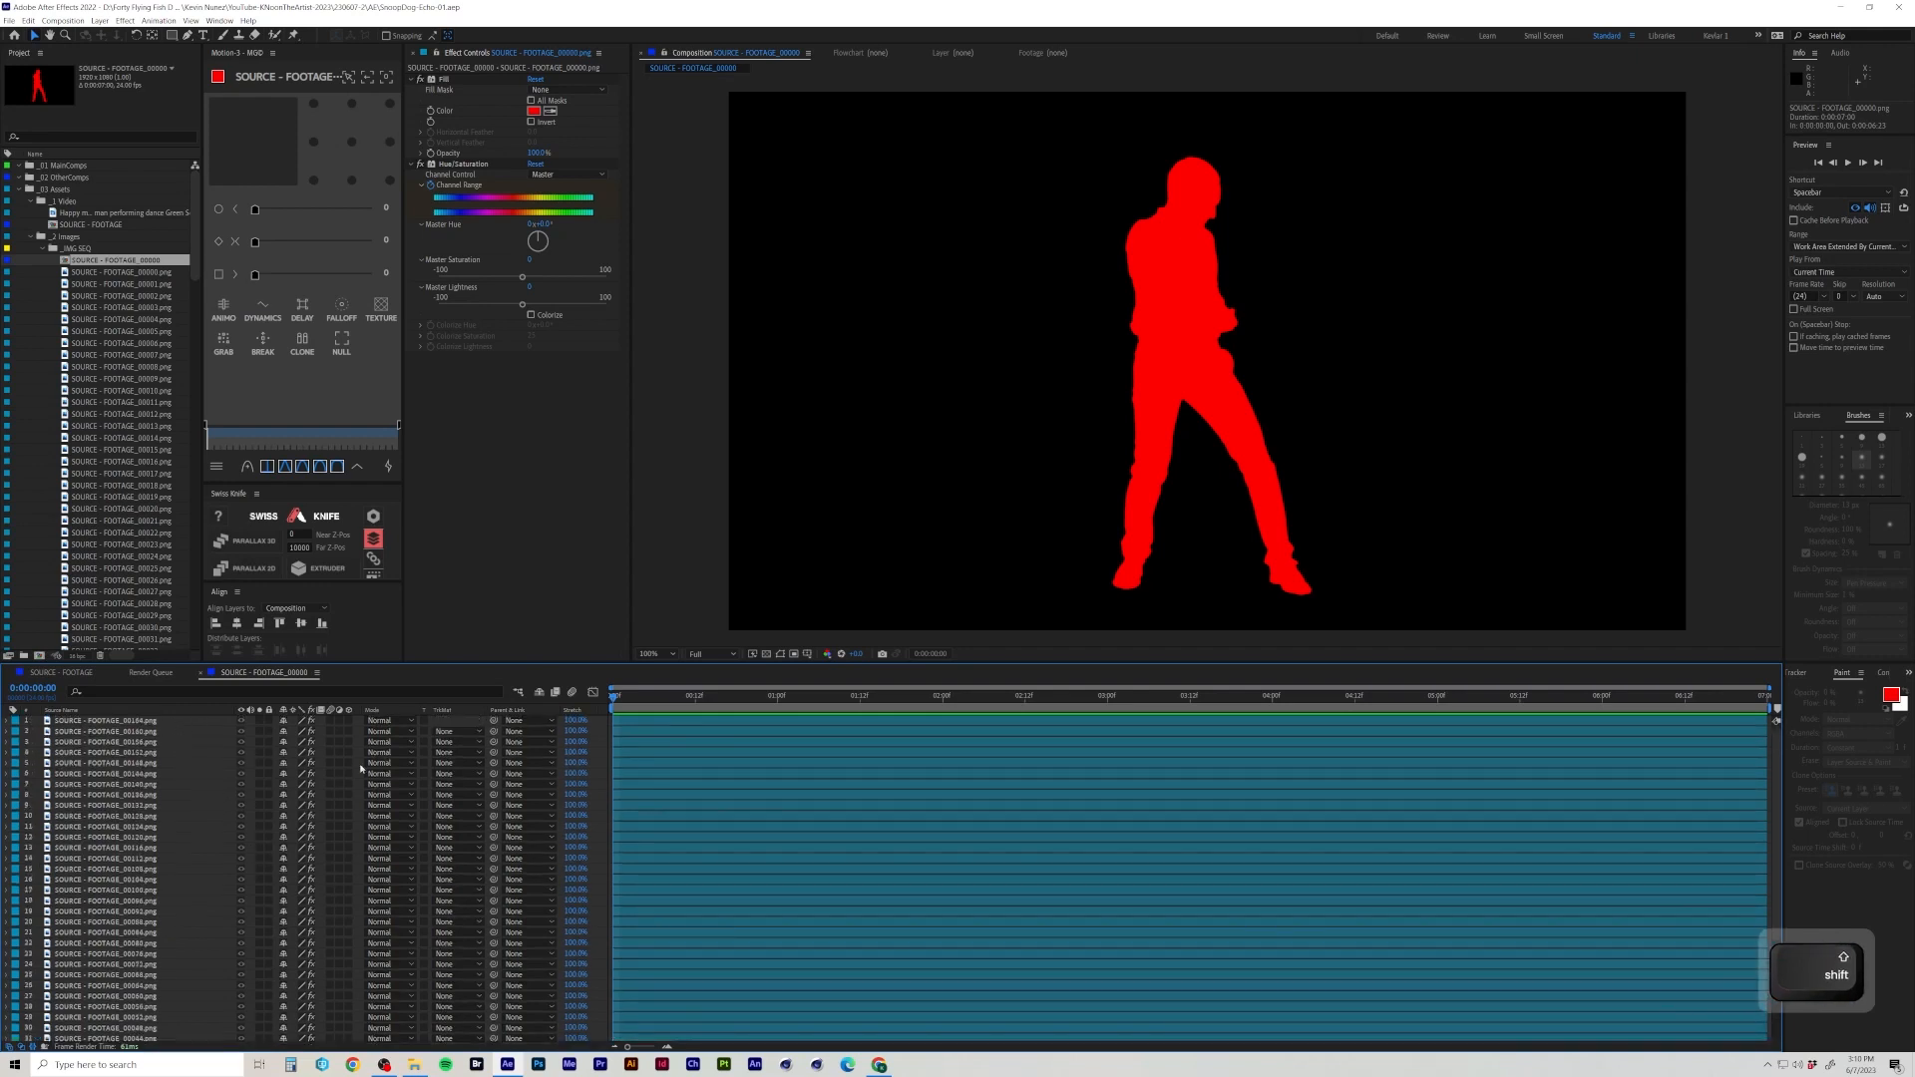
{"action": "scroll", "coordinate": [410, 783], "scroll_direction": "down", "scroll_amount": 3}
{"action": "scroll", "coordinate": [599, 818], "scroll_direction": "down", "scroll_amount": 3}
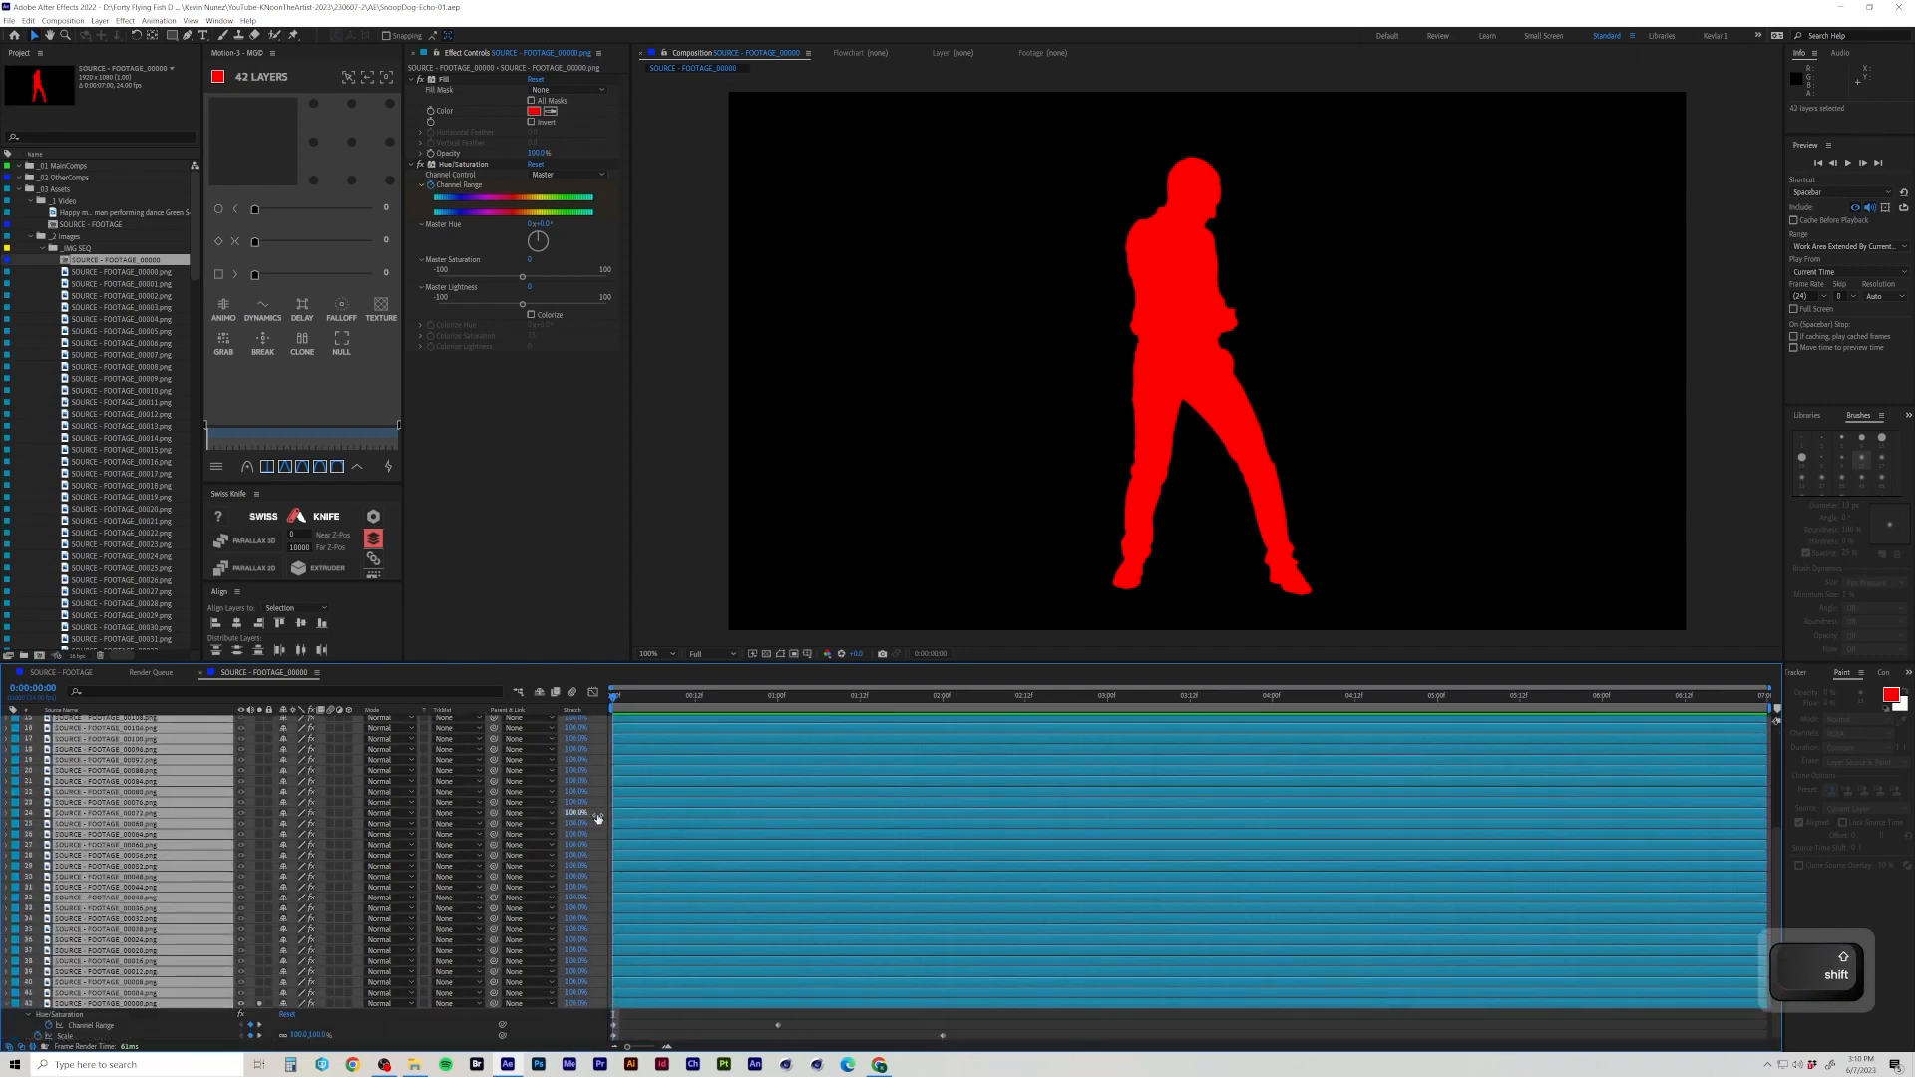
{"action": "left_click", "coordinate": [955, 697]}
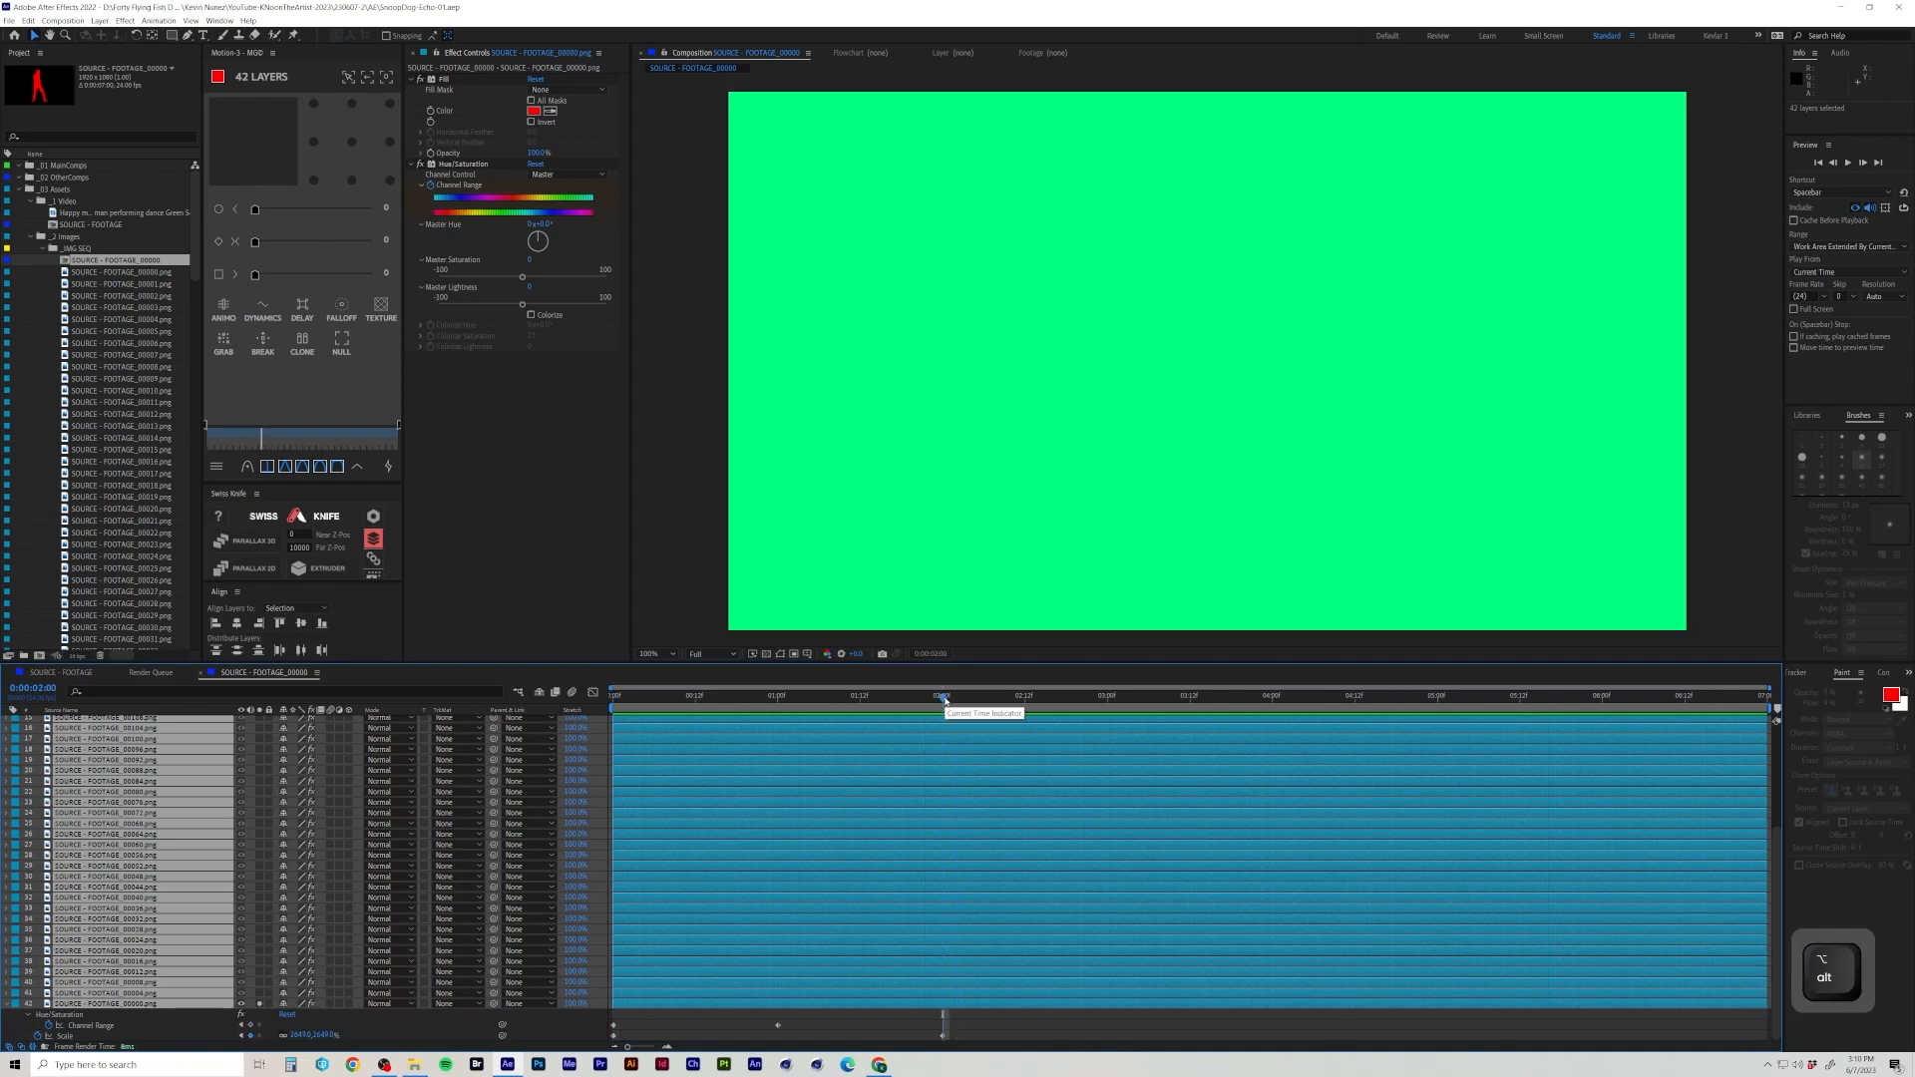
{"action": "key", "text": "alt+]"}
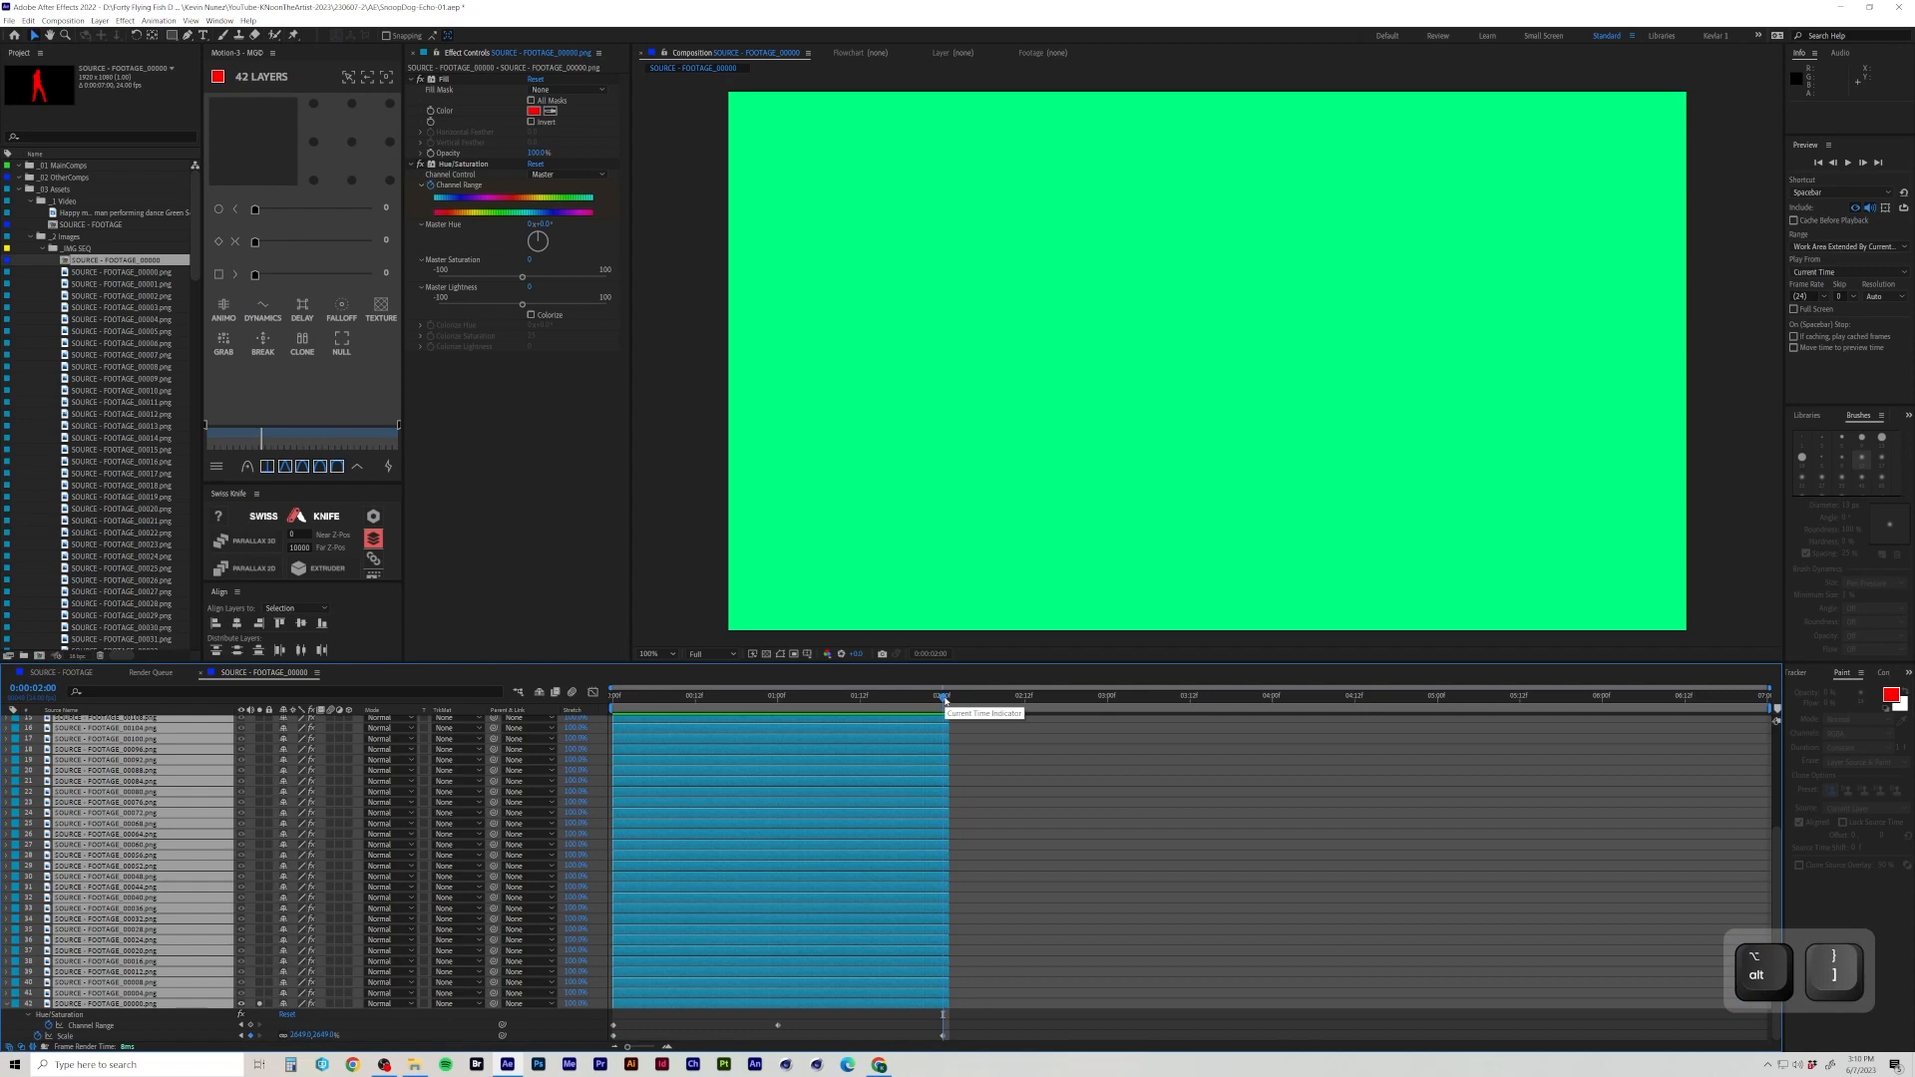
Deselect the layers and shift SOURCE - FOOTAGE_00004.png so that it starts at 0:00:00:04.
{"action": "key", "text": "Home"}
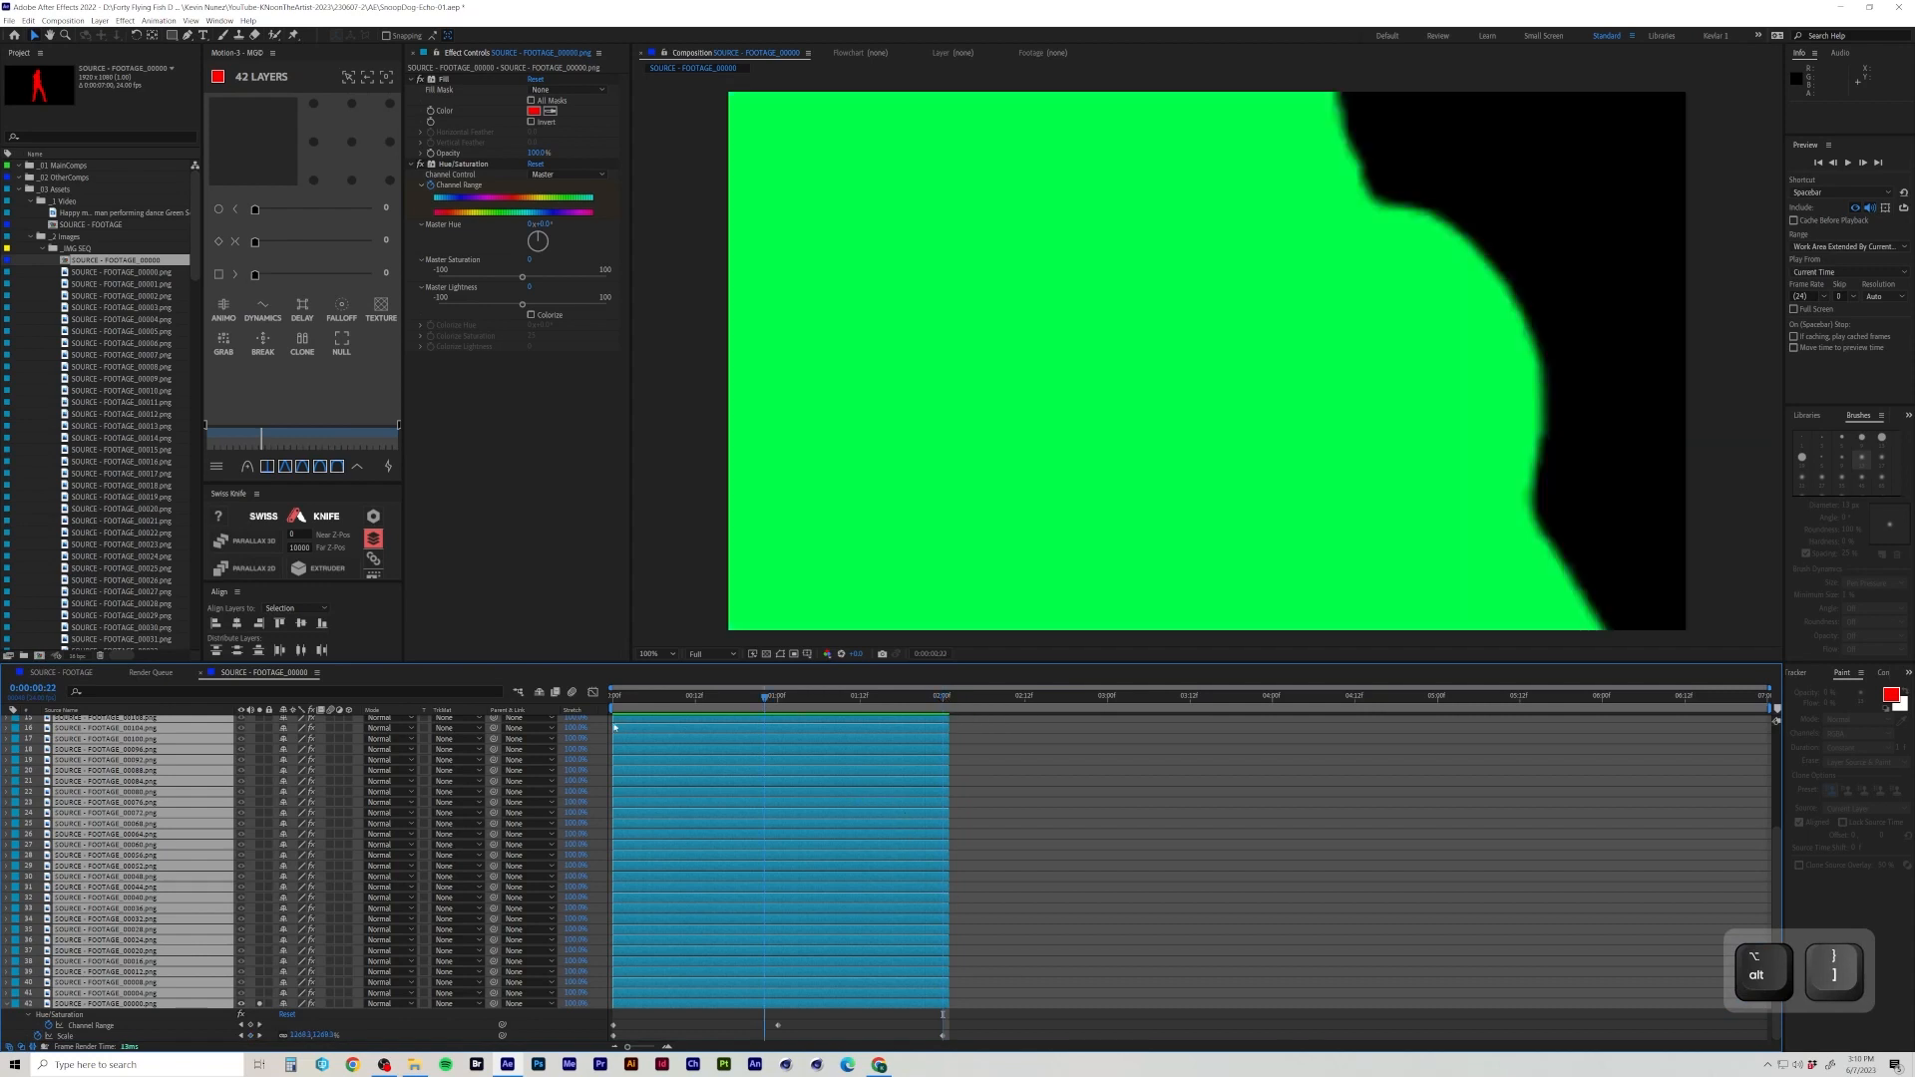
{"action": "left_click", "coordinate": [661, 1015]}
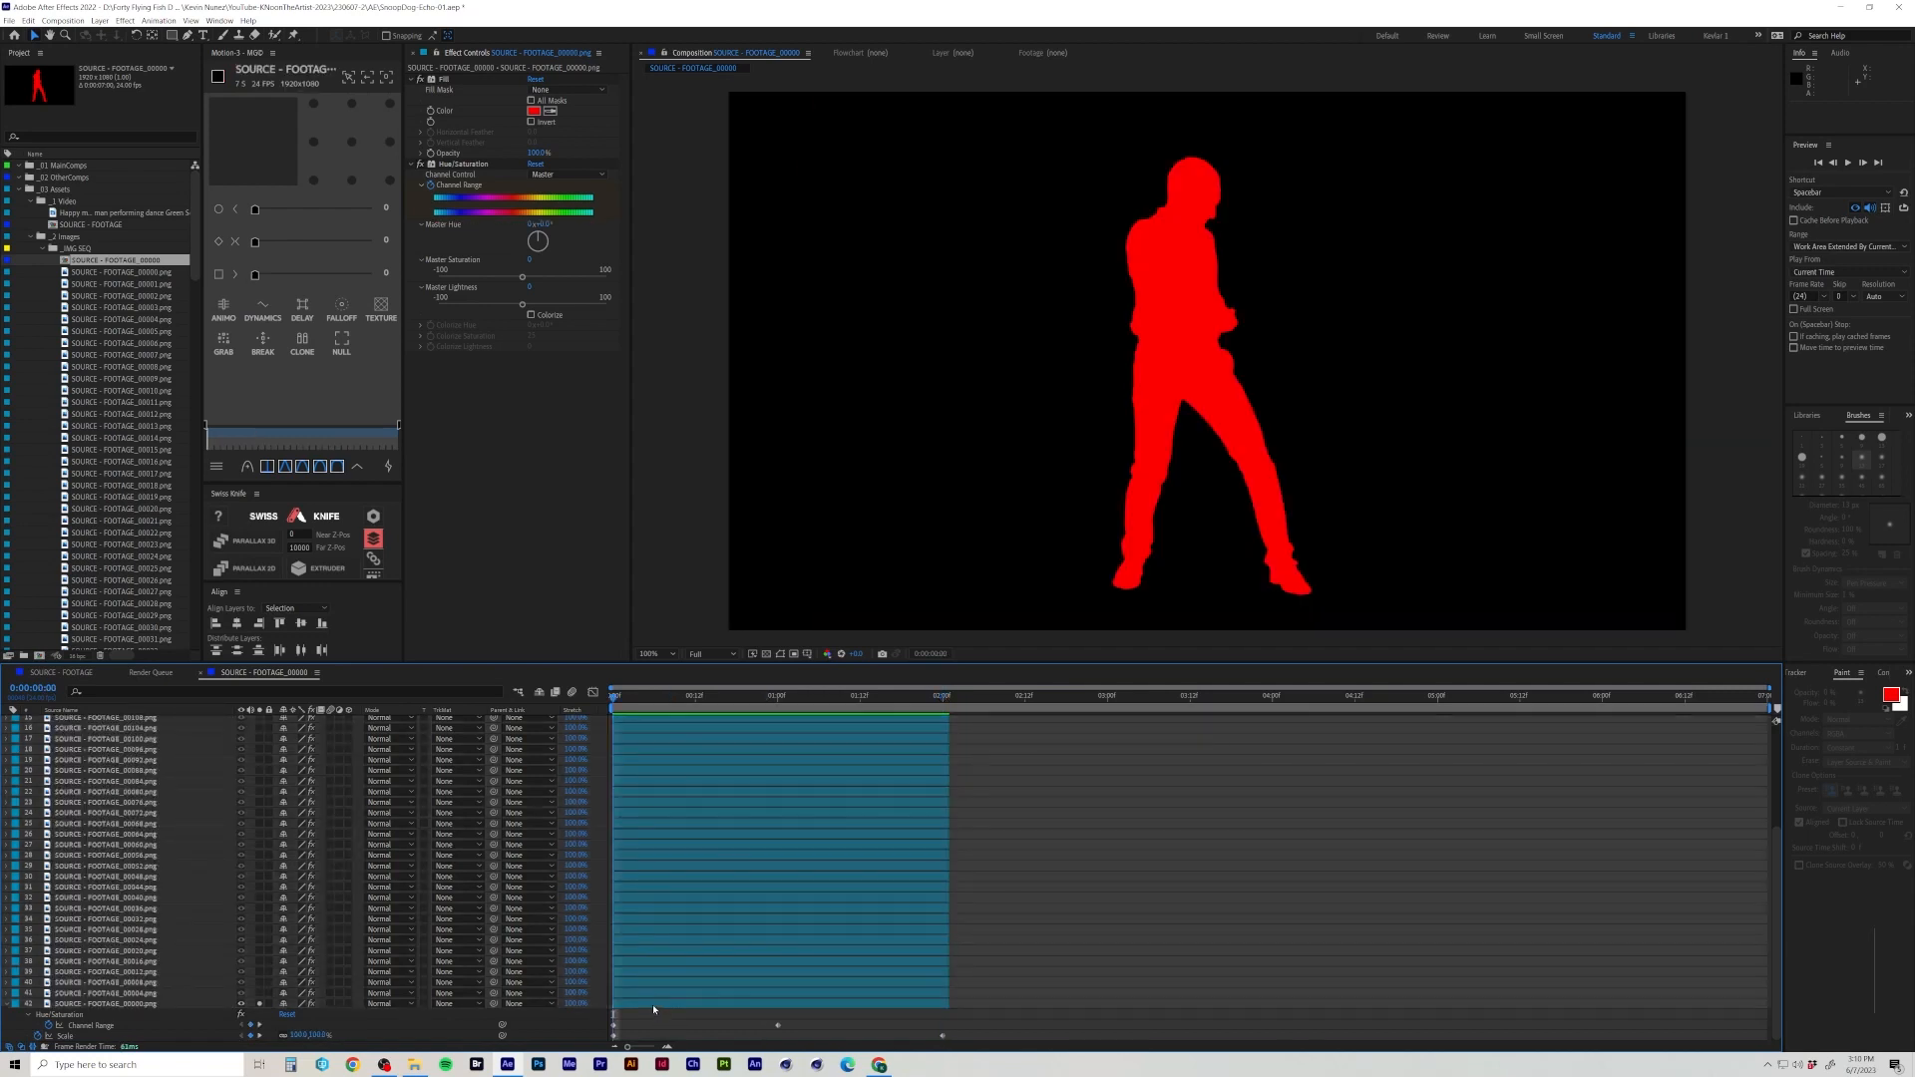
{"action": "left_click", "coordinate": [186, 994]}
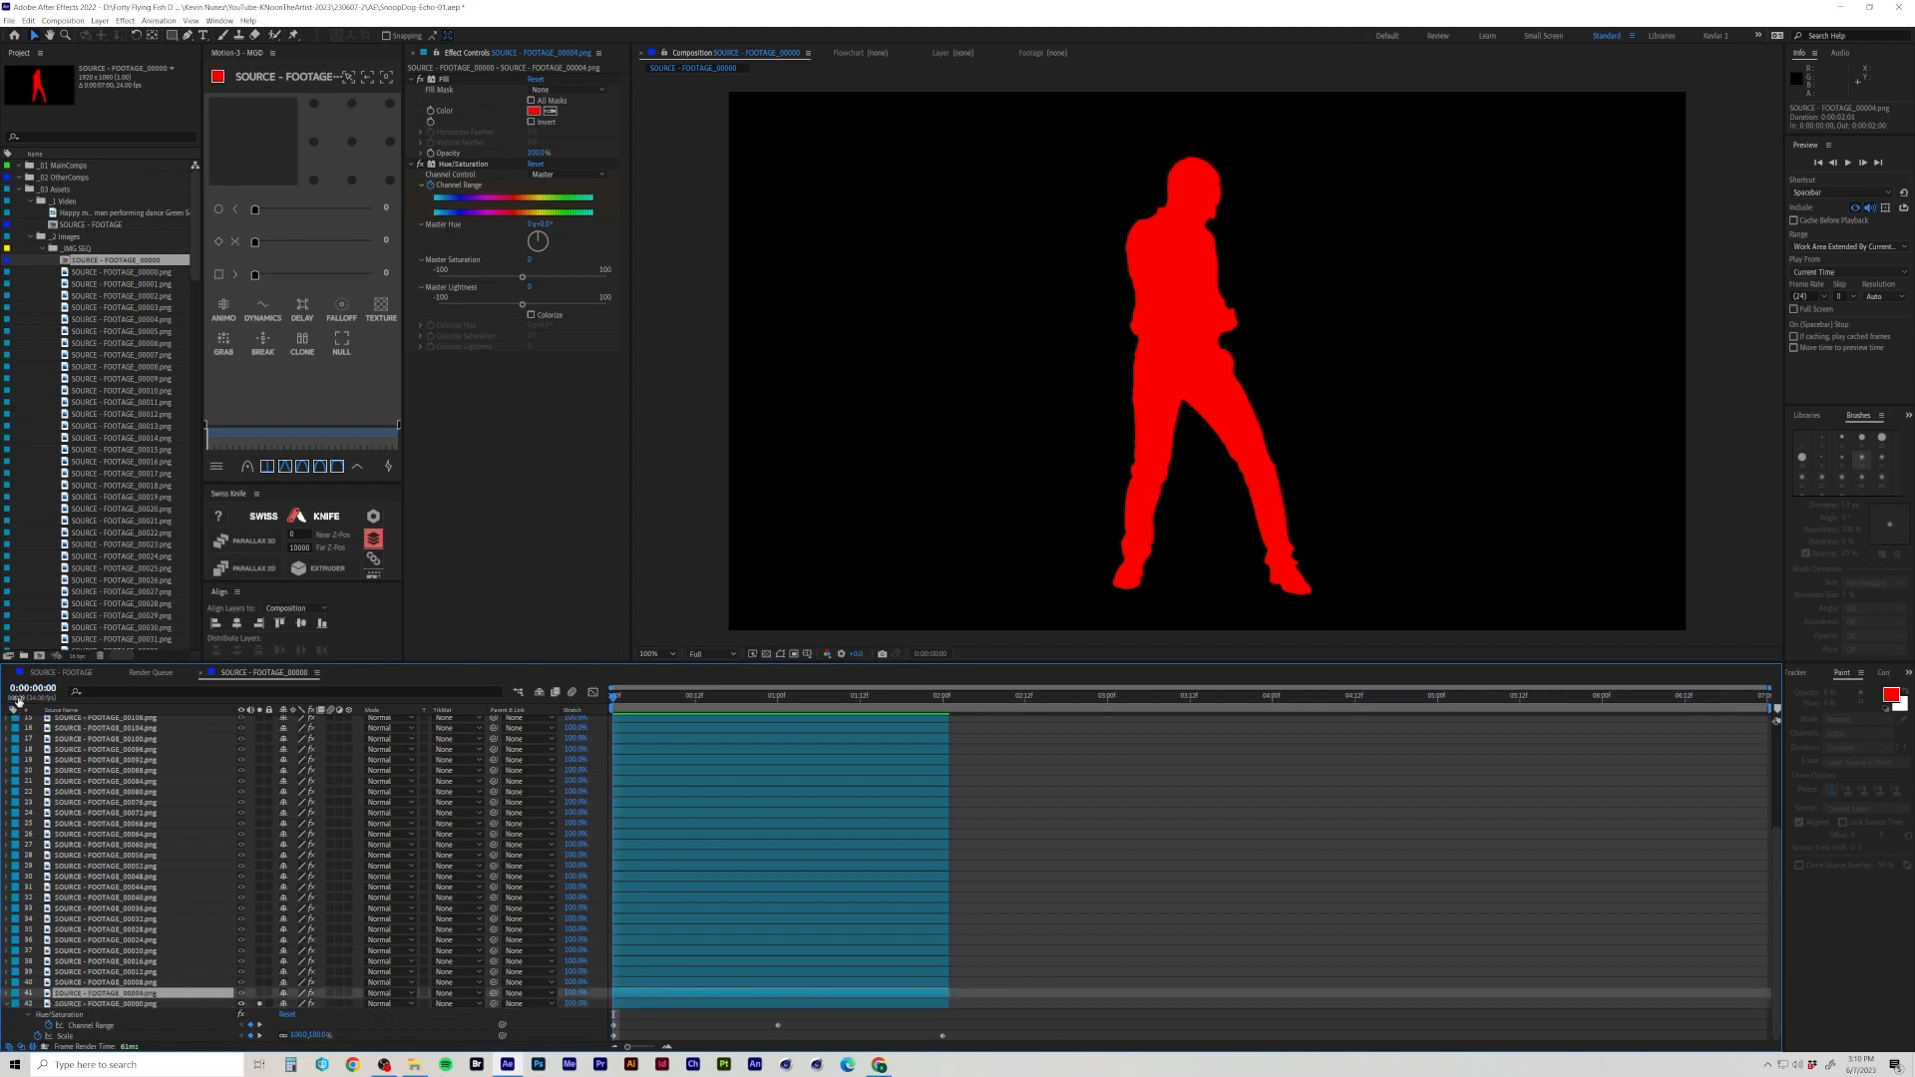
{"action": "key", "text": "Page_Down"}
{"action": "key", "text": "Page_Down"}
{"action": "key", "text": "Page_Down"}
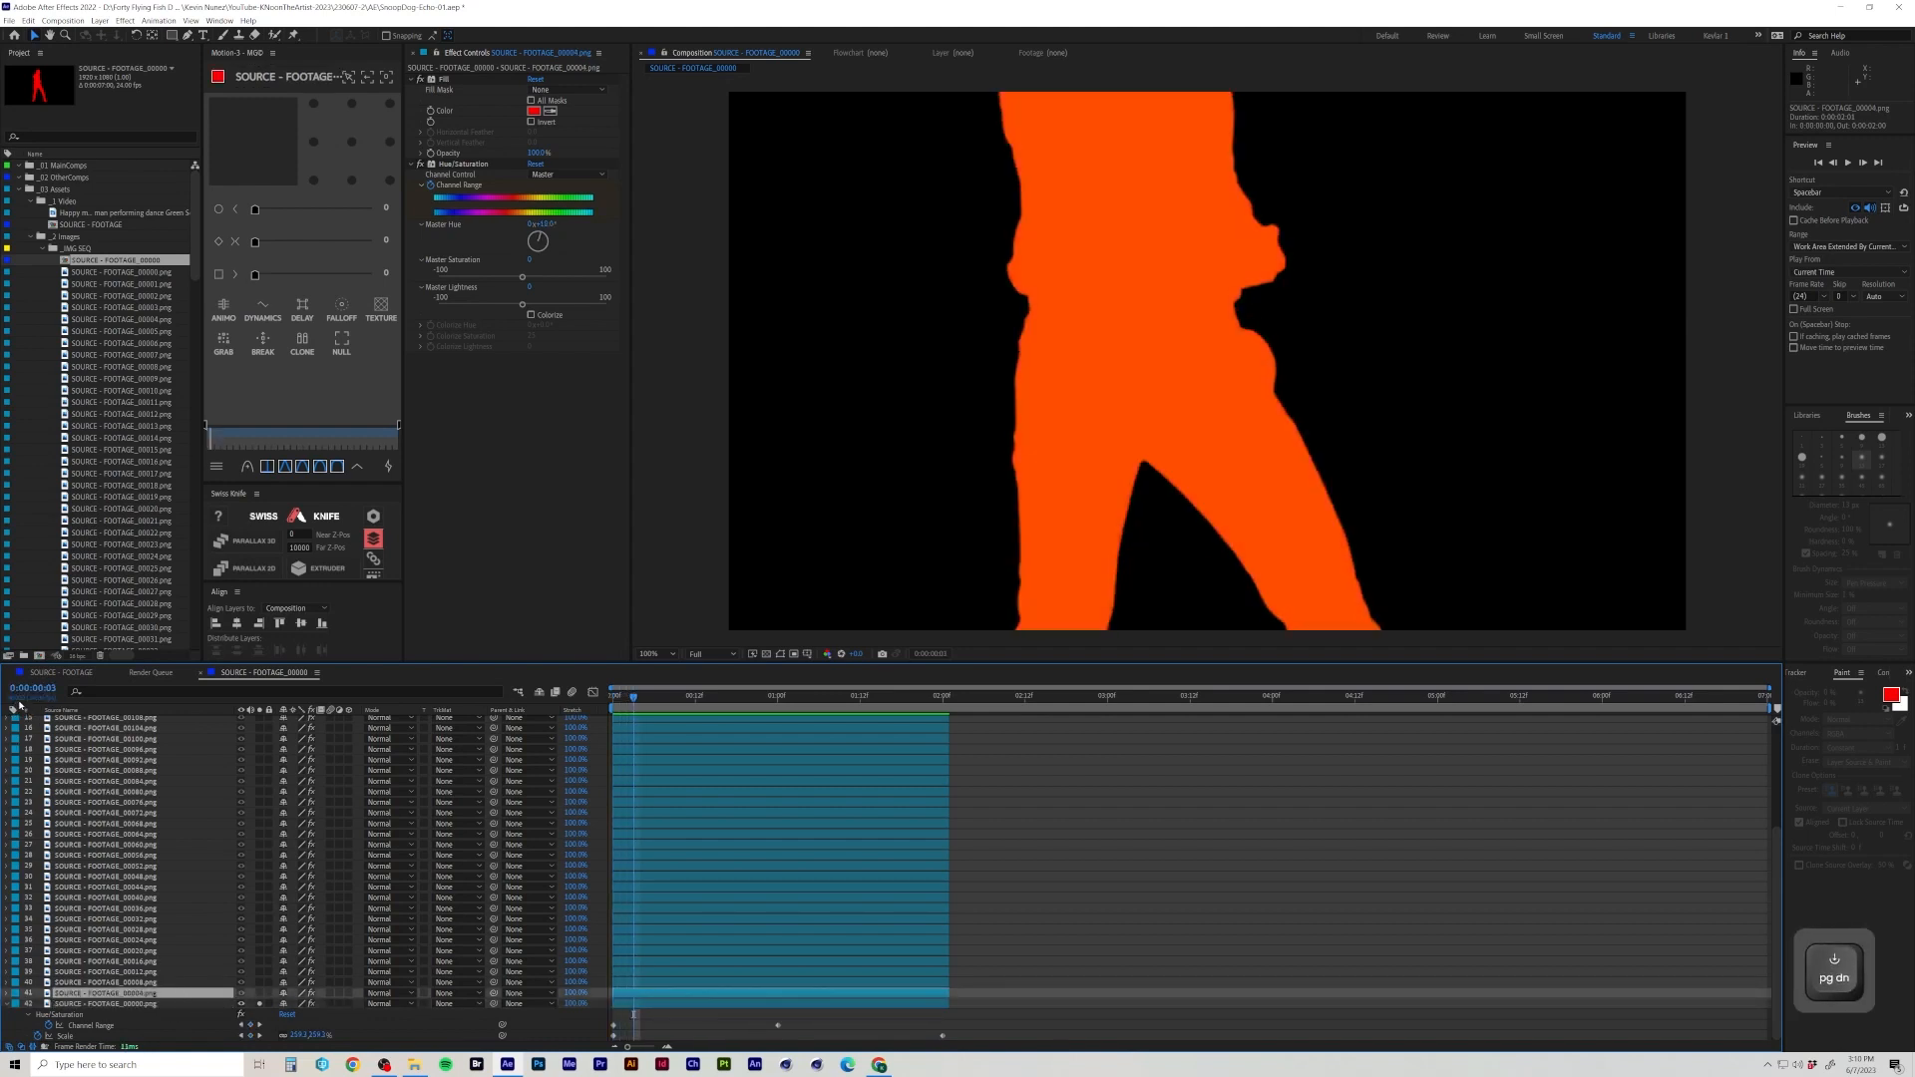
{"action": "key", "text": "Page_Down"}
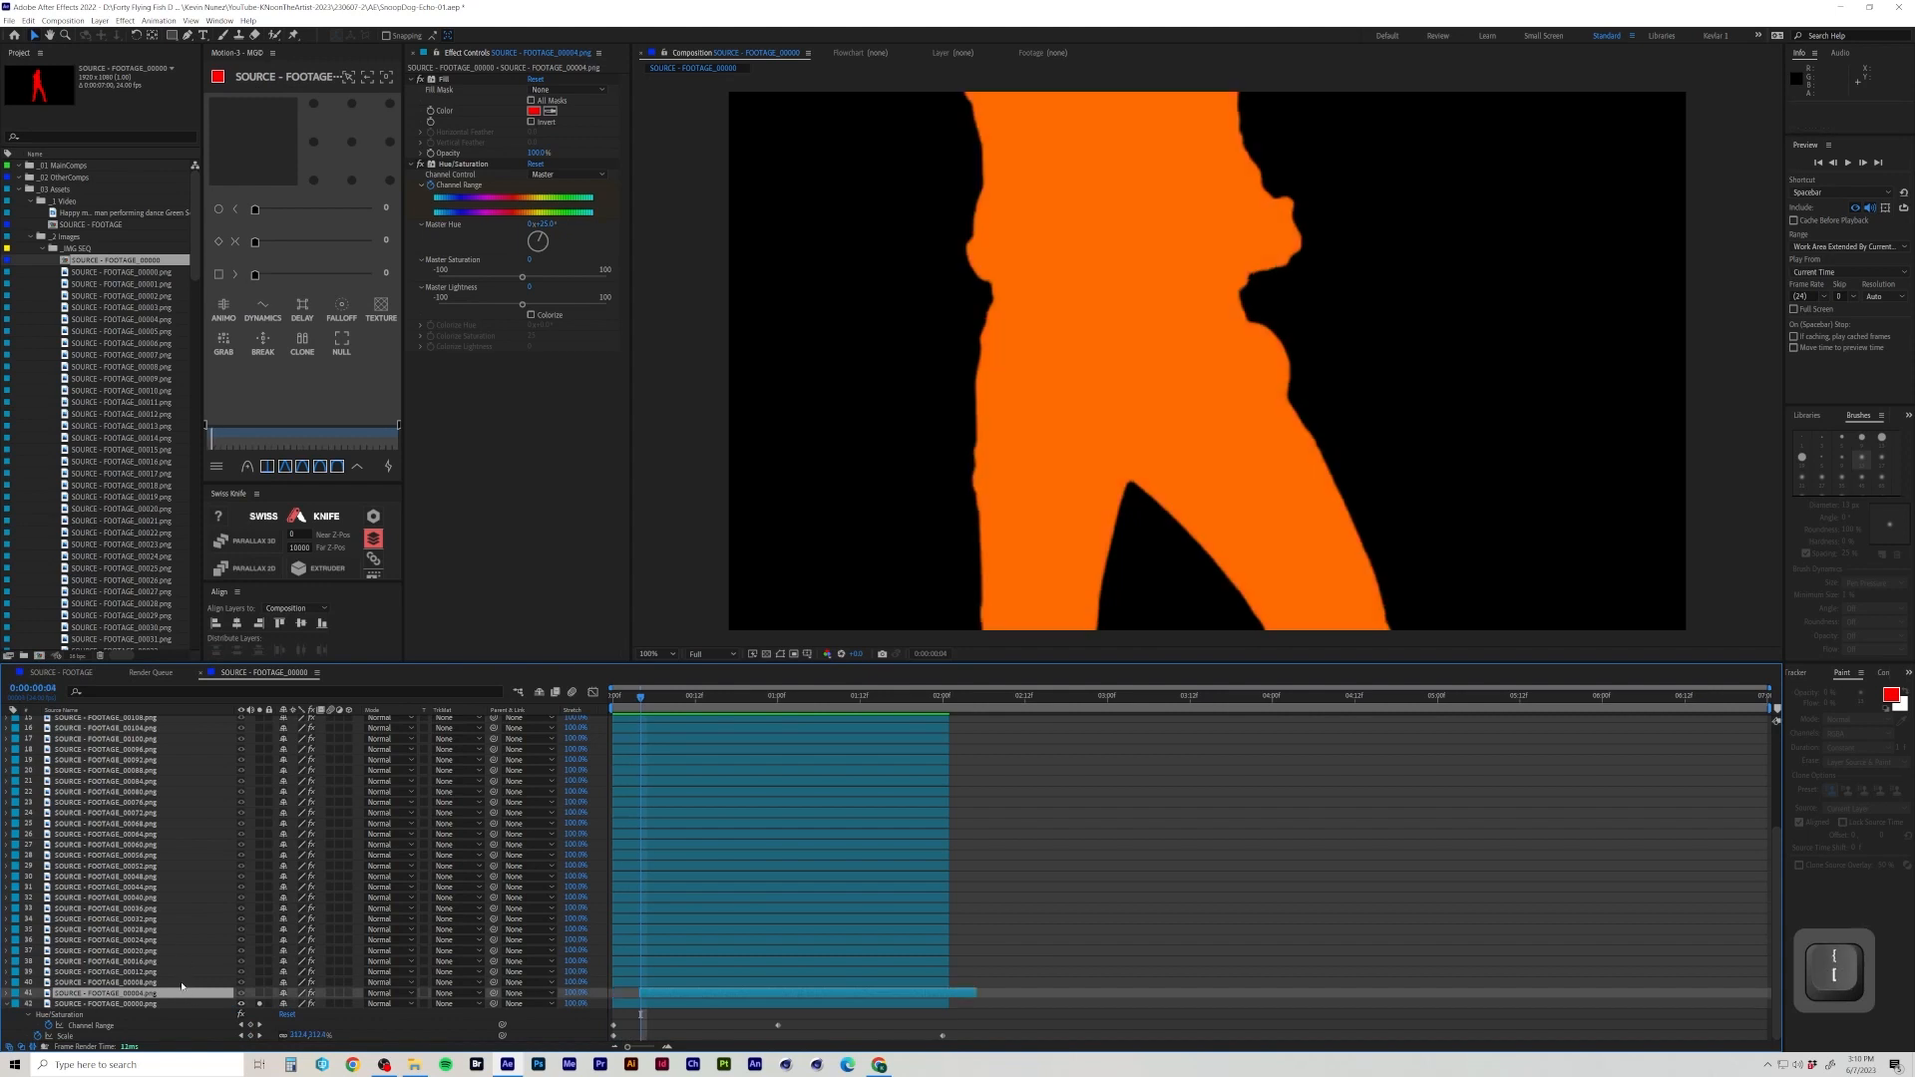
Shift SOURCE - FOOTAGE_00008.png so that it starts at 0:00:00:08.
{"action": "left_click", "coordinate": [173, 983]}
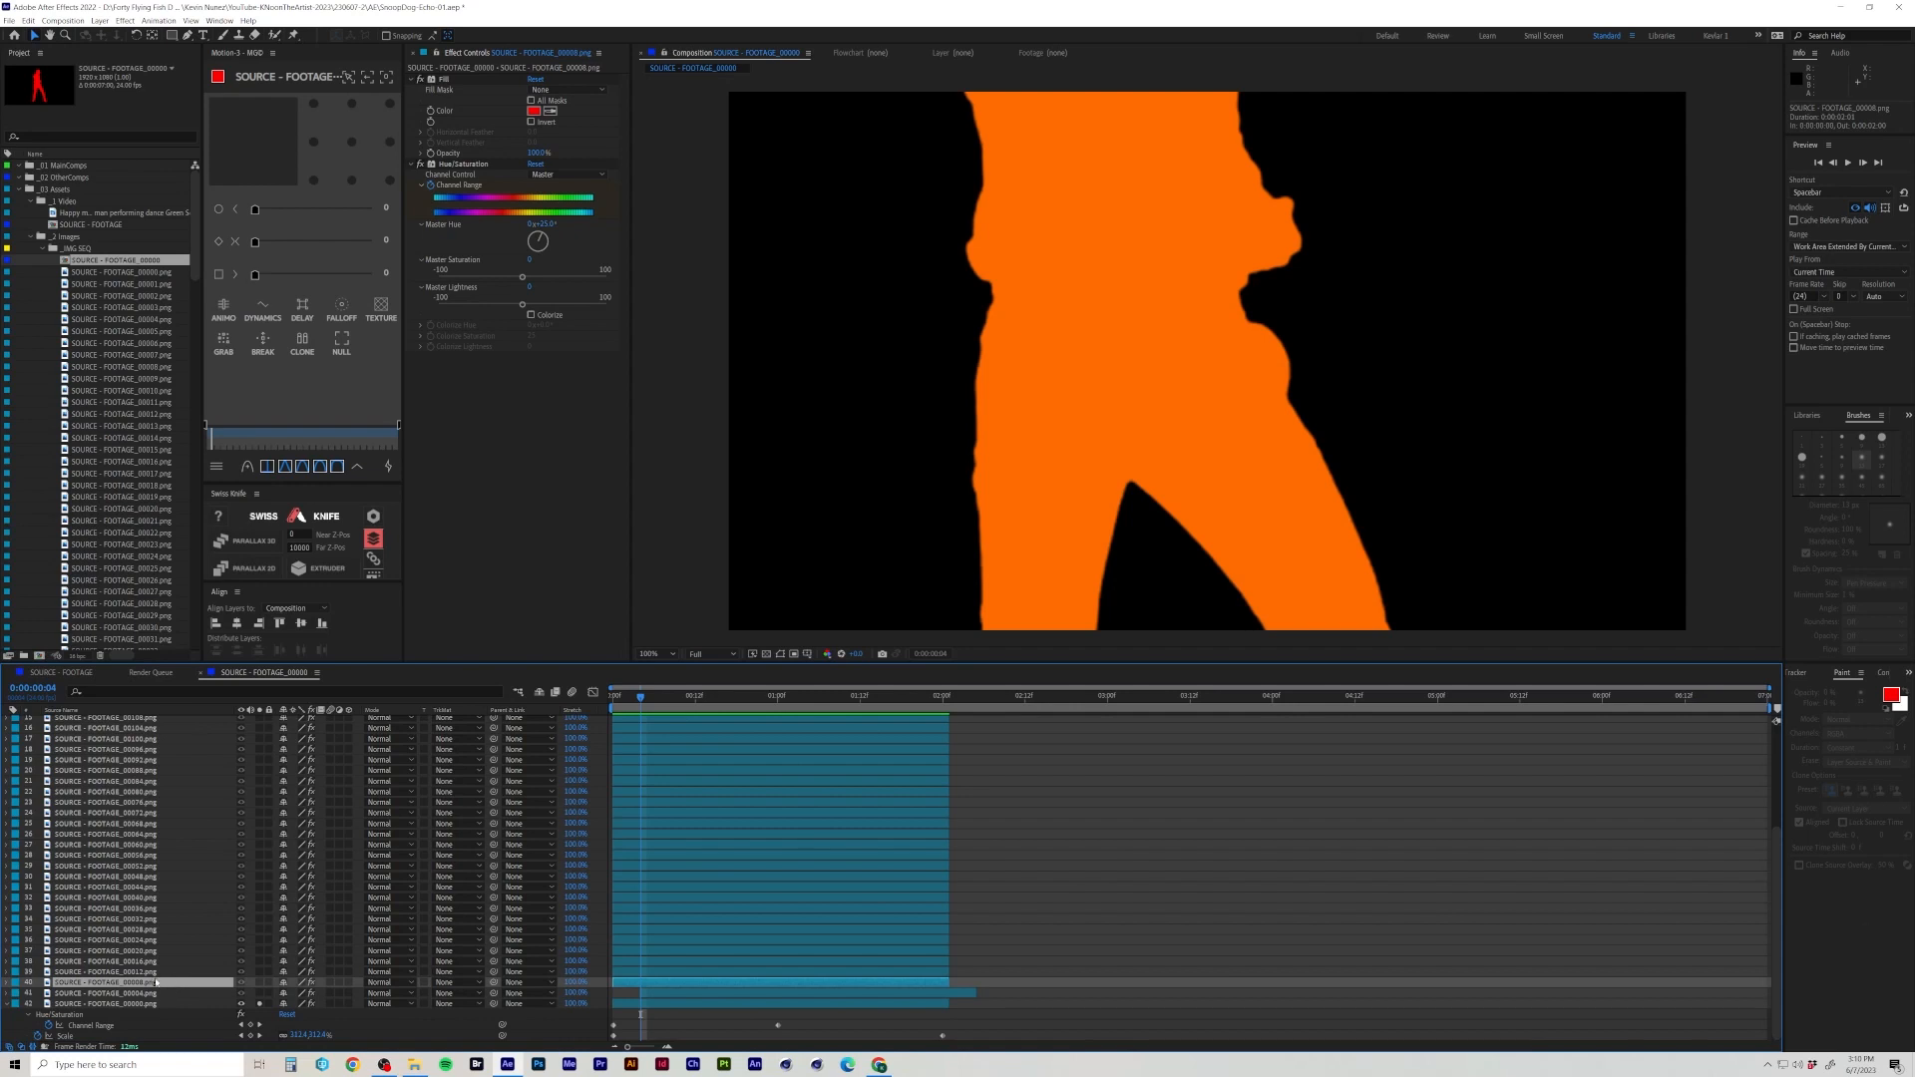
{"action": "left_click", "coordinate": [149, 994]}
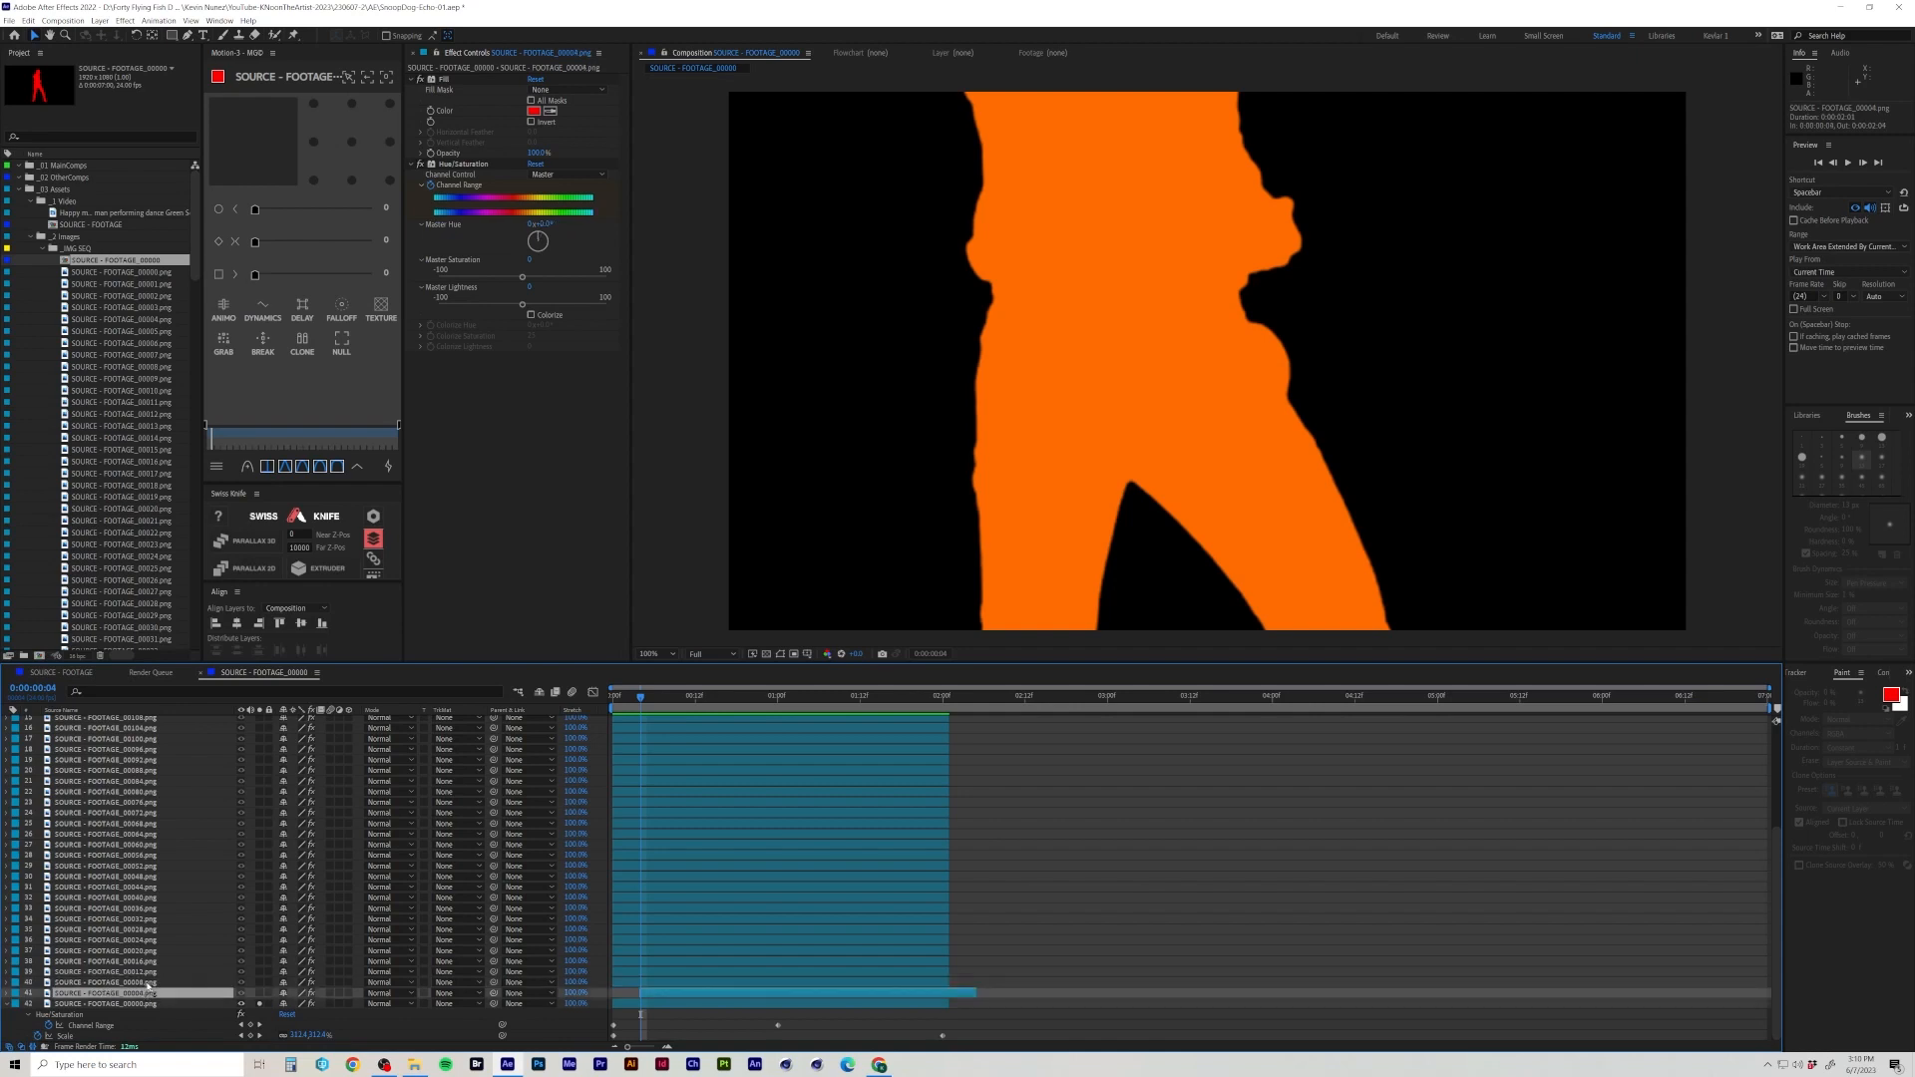
{"action": "left_click", "coordinate": [149, 983]}
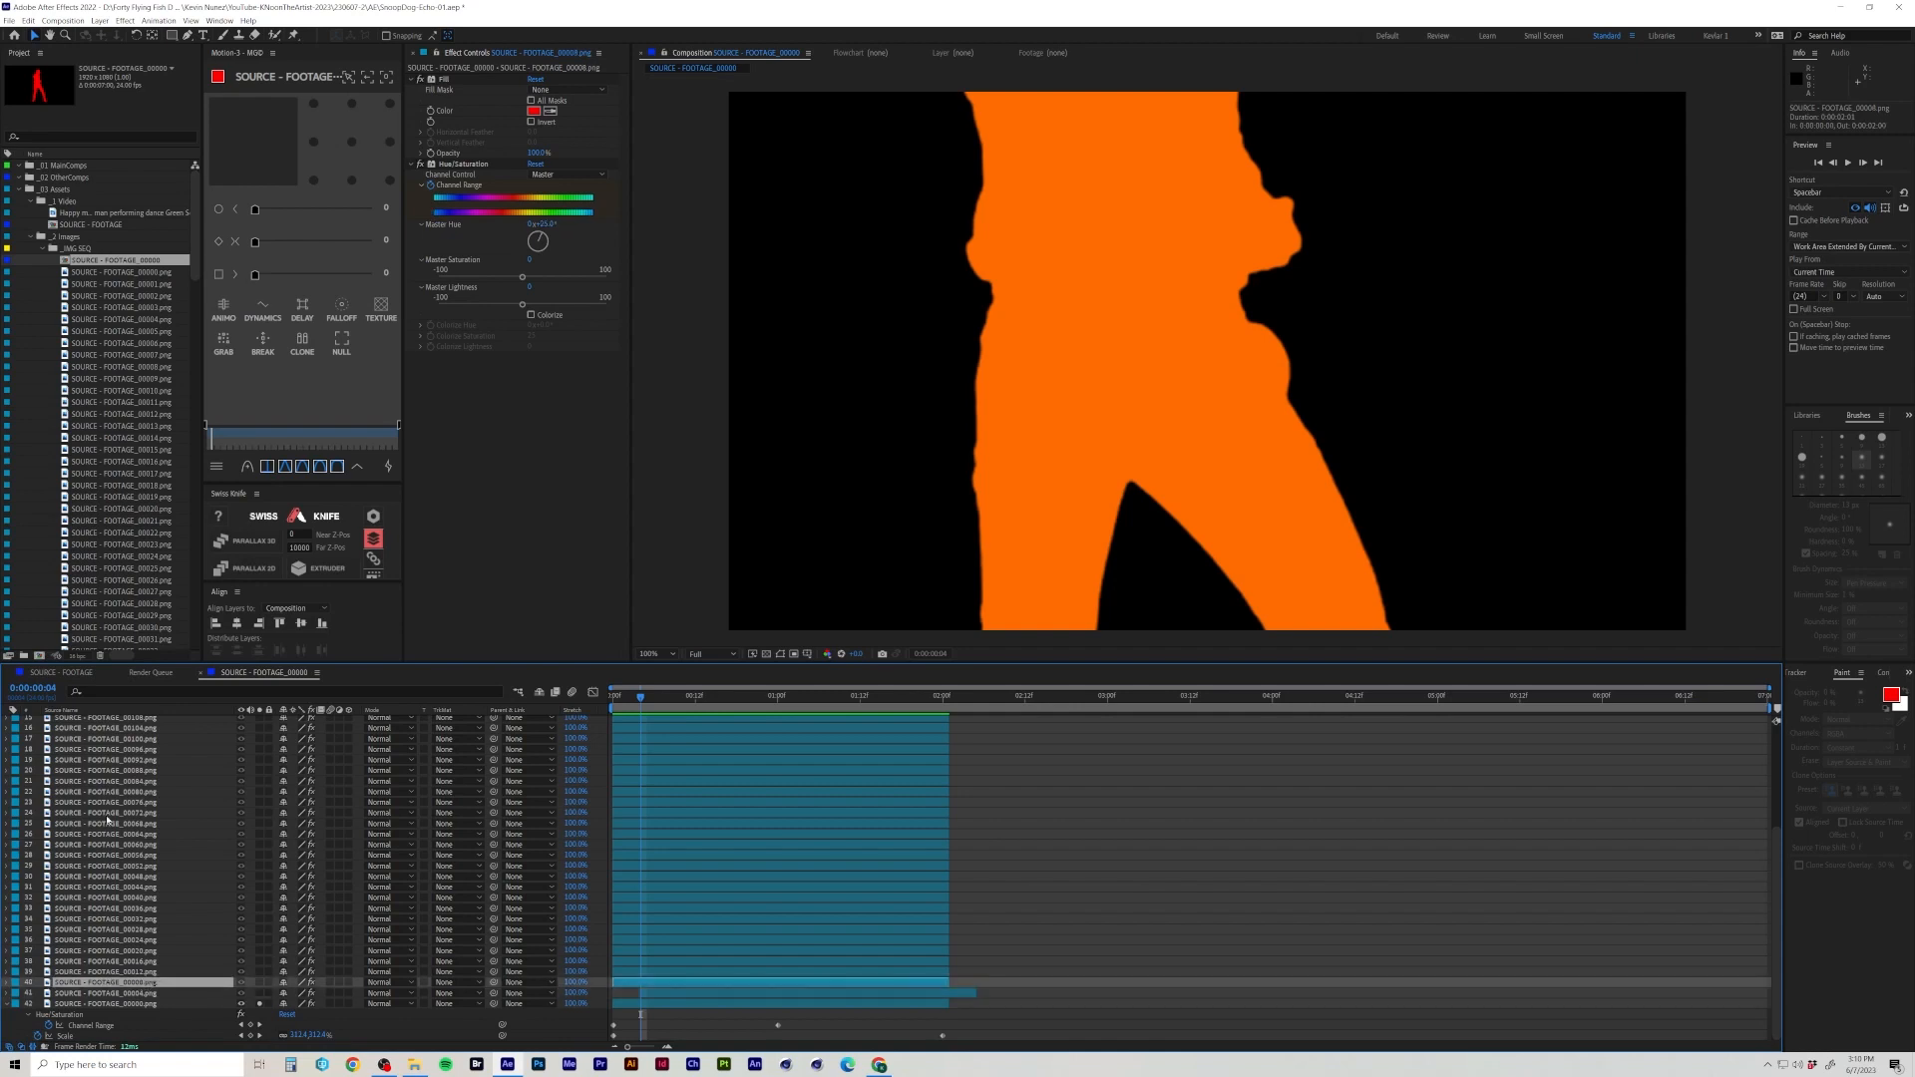
{"action": "key", "text": "Page_Down"}
{"action": "key", "text": "Page_Down"}
{"action": "key", "text": "Page_Down"}
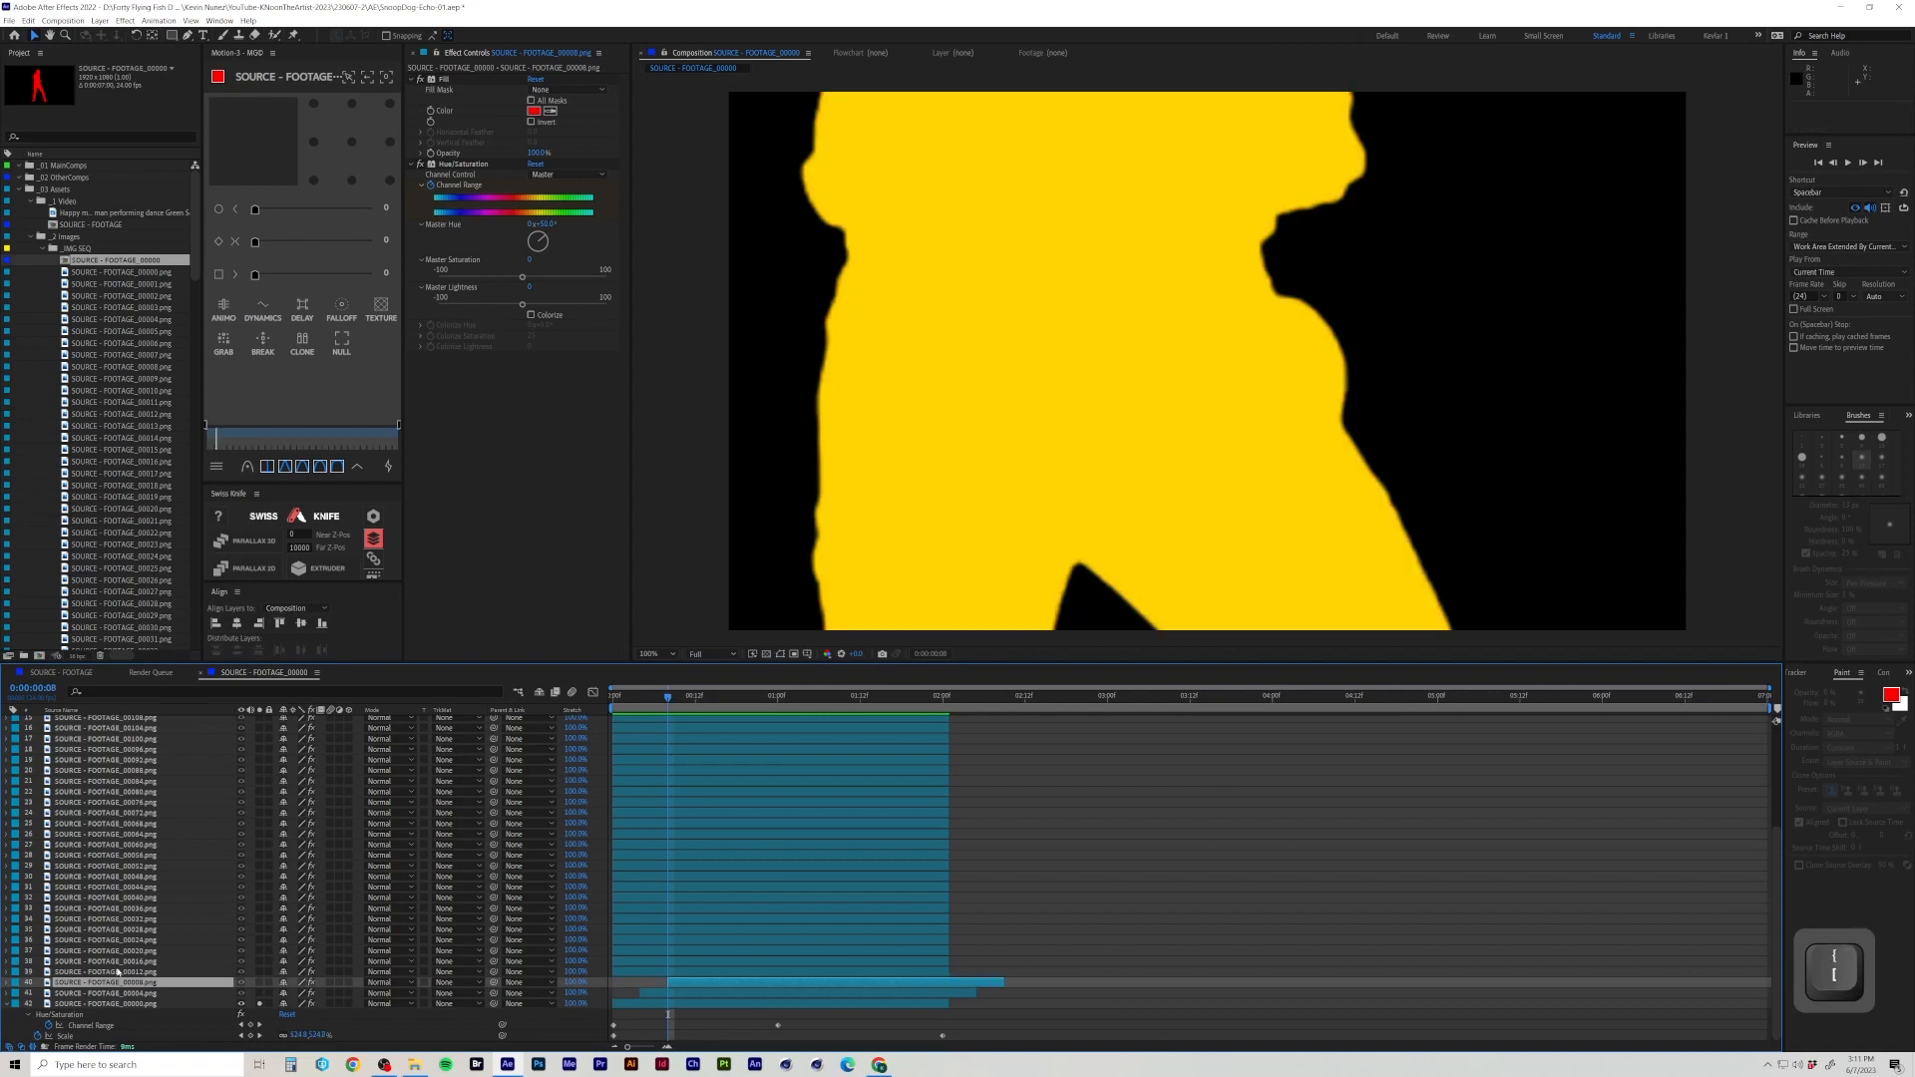
Shift SOURCE - FOOTAGE_00012.png so that it starts at 0:00:00:12.
{"action": "left_click", "coordinate": [117, 972]}
{"action": "key", "text": "Page_Down"}
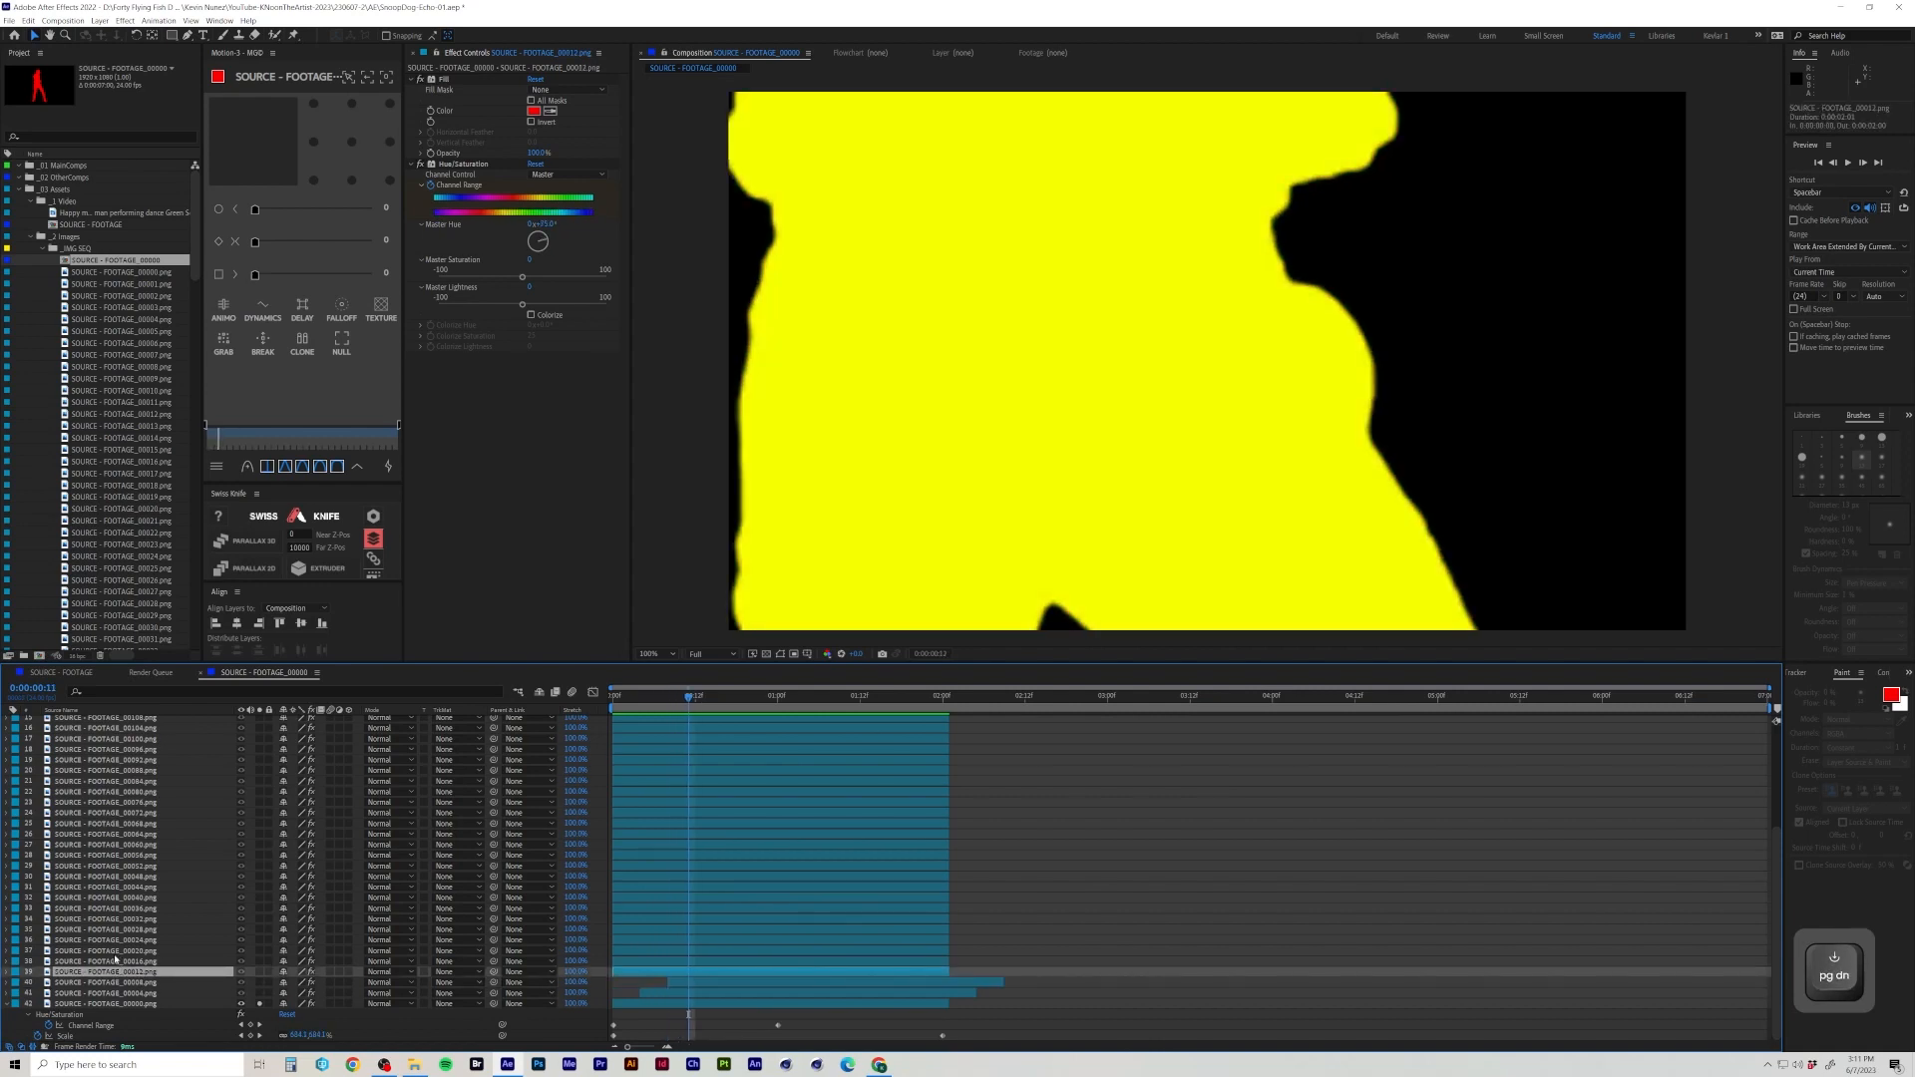
{"action": "key", "text": "Page_Down"}
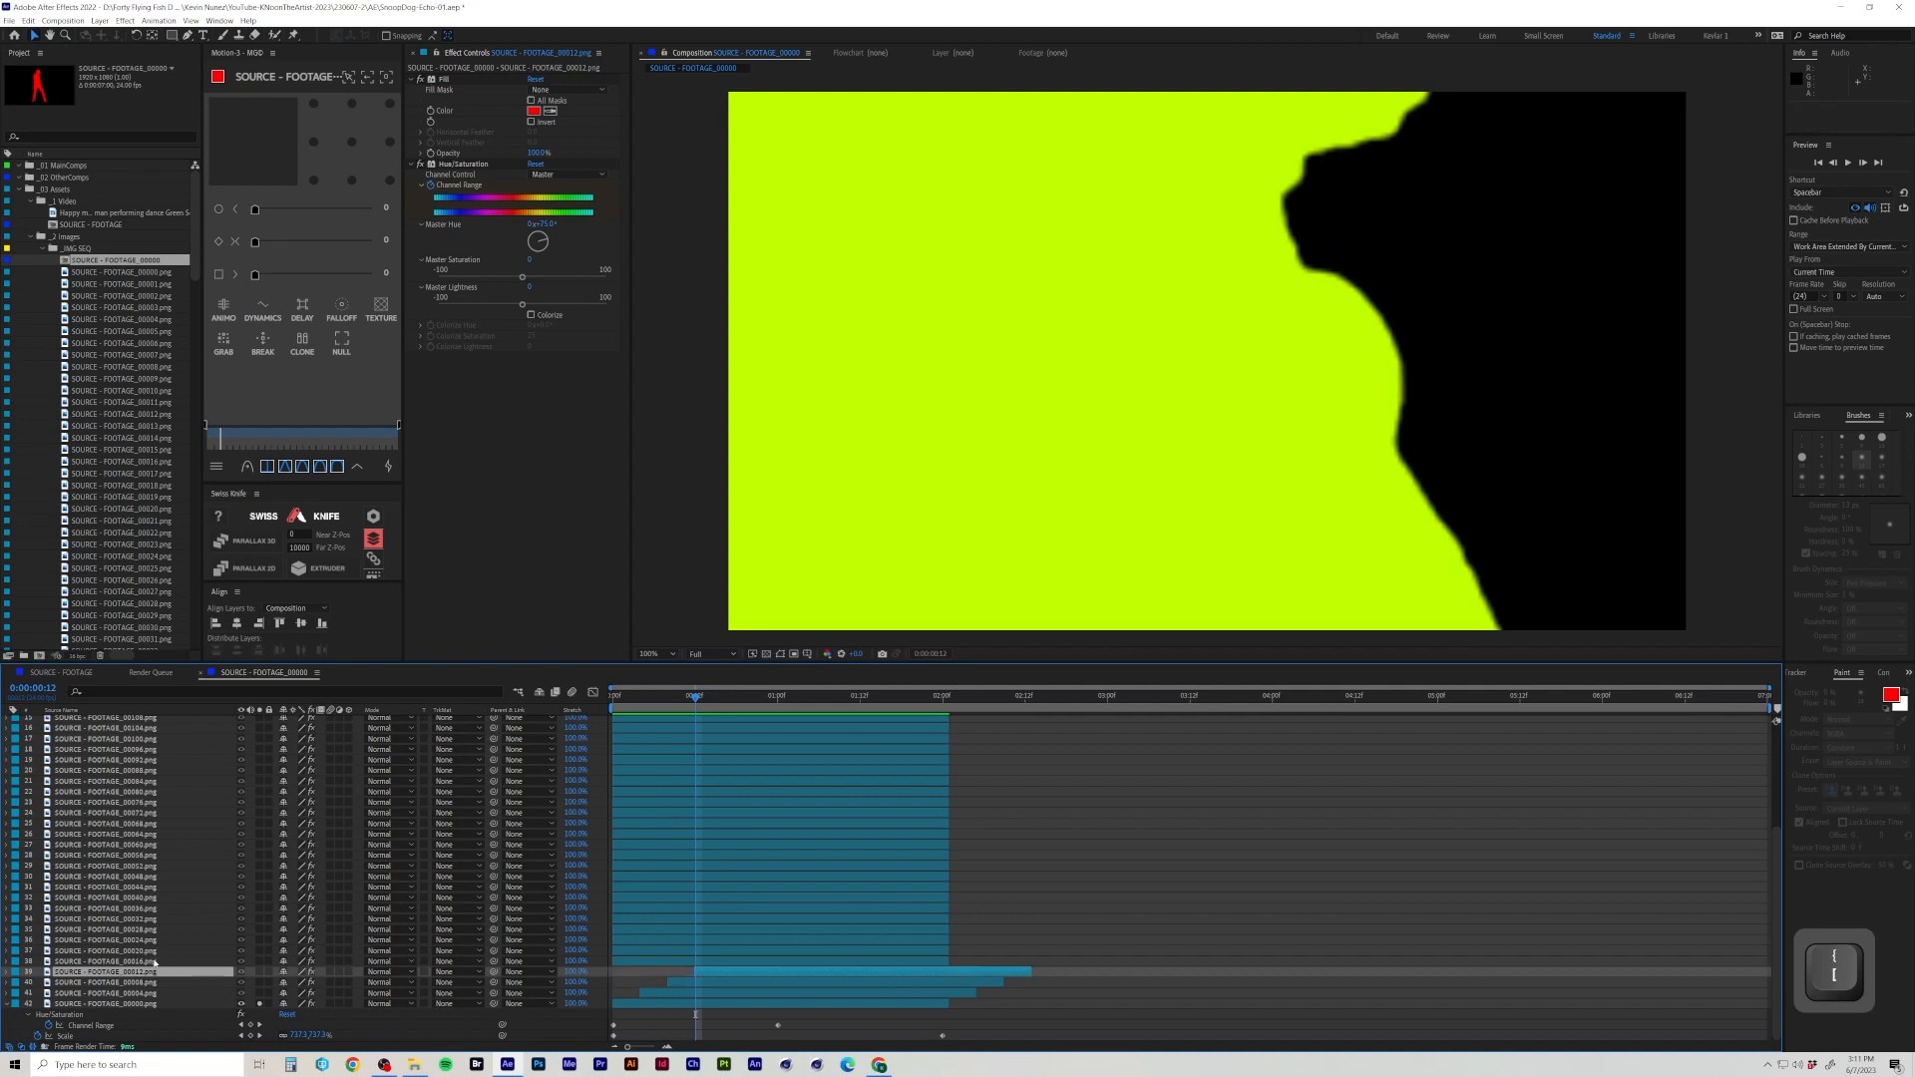
Shift SOURCE - FOOTAGE_00016.png to start at 0:00:00:16 and SOURCE - FOOTAGE_00020.png to start at 0:00:00:20.
{"action": "left_click", "coordinate": [155, 961]}
{"action": "key", "text": "Page_Down"}
{"action": "key", "text": "bracketleft"}
{"action": "left_click", "coordinate": [149, 952]}
{"action": "key", "text": "Page_Down"}
{"action": "key", "text": "Page_Down"}
{"action": "key", "text": "Page_Down"}
{"action": "key", "text": "Page_Down"}
{"action": "key", "text": "bracketleft"}
Shift SOURCE - FOOTAGE_00024.png so that it starts at 0:00:01:00.
{"action": "left_click", "coordinate": [147, 941]}
{"action": "key", "text": "Page_Down"}
{"action": "key", "text": "Page_Down"}
{"action": "key", "text": "Page_Down"}
{"action": "key", "text": "Page_Down"}
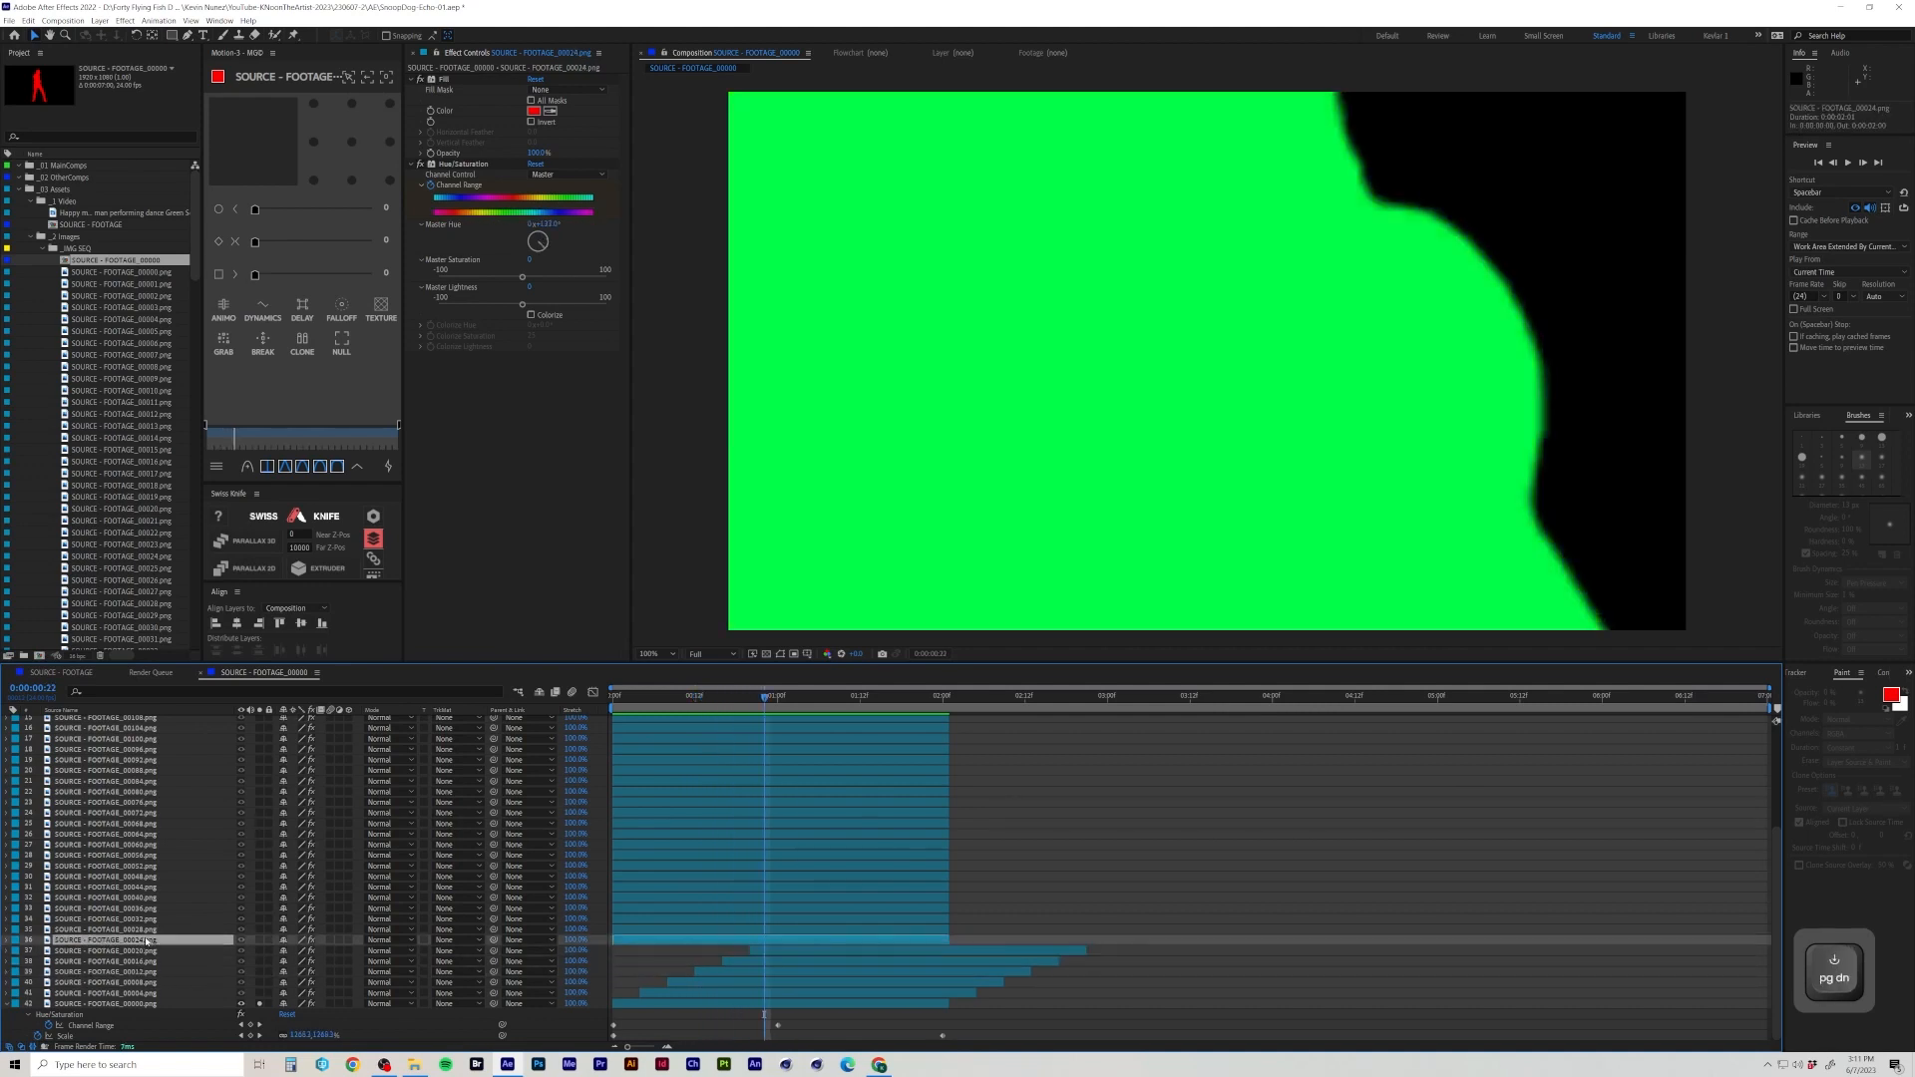
{"action": "key", "text": "bracketleft"}
Stagger SOURCE - FOOTAGE_00028.png through _00056.png four frames apart, with _00056.png starting at 0:00:02:08.
{"action": "key", "text": "Page_Down"}
{"action": "key", "text": "Page_Down"}
{"action": "key", "text": "Page_Down"}
{"action": "key", "text": "bracketleft"}
{"action": "left_click", "coordinate": [142, 866]}
{"action": "key", "text": "Page_Down"}
{"action": "key", "text": "Page_Down"}
{"action": "key", "text": "Page_Down"}
{"action": "key", "text": "Page_Down"}
{"action": "key", "text": "bracketleft"}
{"action": "left_click", "coordinate": [144, 856]}
{"action": "key", "text": "Page_Down"}
{"action": "key", "text": "Page_Down"}
{"action": "key", "text": "Page_Down"}
{"action": "key", "text": "Page_Down"}
{"action": "key", "text": "bracketleft"}
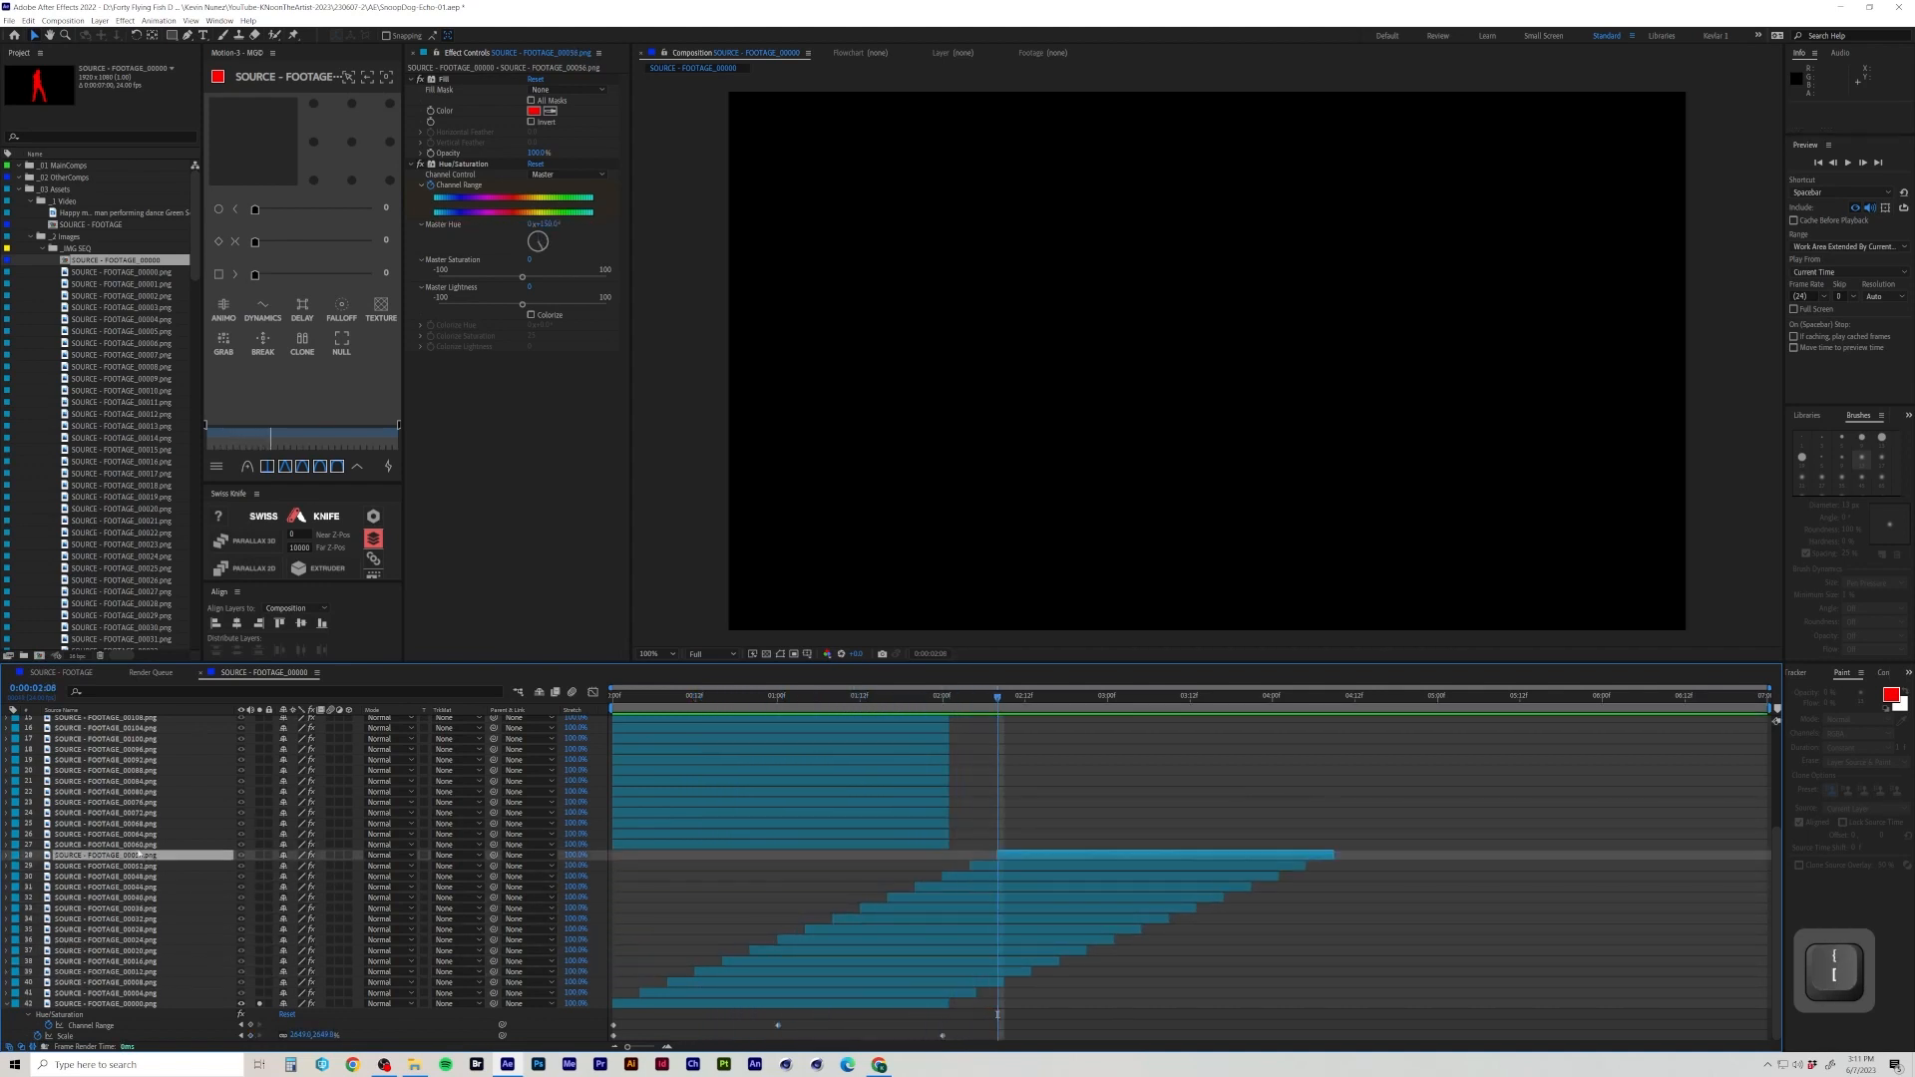
{"action": "key", "text": "bracketleft"}
Stagger SOURCE - FOOTAGE_00060.png through _00088.png four frames apart, with _00088.png starting at 0:00:03:16.
{"action": "left_click", "coordinate": [155, 782]}
{"action": "key", "text": "Page_Down"}
{"action": "key", "text": "Page_Down"}
{"action": "key", "text": "Page_Down"}
{"action": "key", "text": "Page_Down"}
{"action": "key", "text": "bracketleft"}
{"action": "left_click", "coordinate": [154, 771]}
{"action": "key", "text": "Page_Down"}
{"action": "key", "text": "Page_Down"}
{"action": "key", "text": "Page_Down"}
{"action": "key", "text": "Page_Down"}
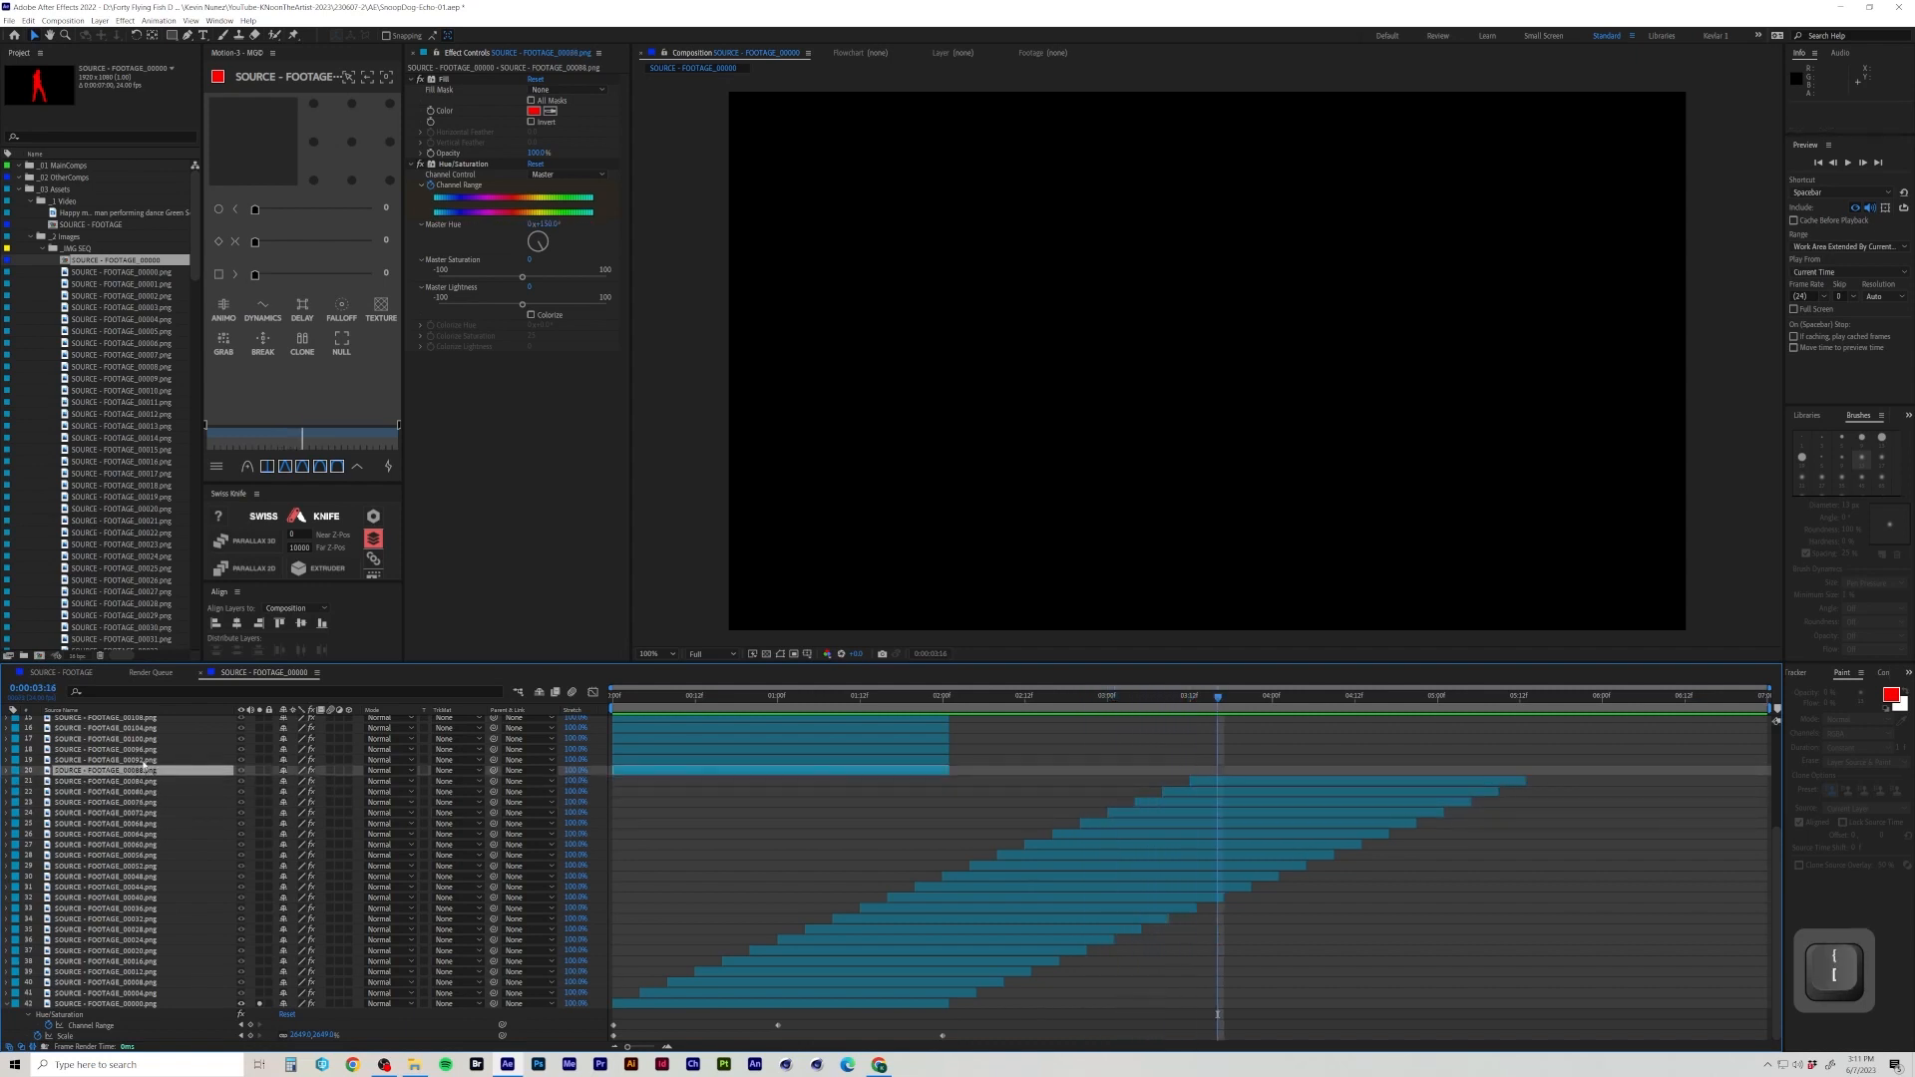
{"action": "key", "text": "bracketleft"}
Stagger SOURCE - FOOTAGE_00092.png through _00116.png four frames apart, with _00116.png starting at 0:00:04:20.
{"action": "left_click", "coordinate": [153, 761]}
{"action": "key", "text": "Page_Down"}
{"action": "key", "text": "Page_Down"}
{"action": "key", "text": "Page_Down"}
{"action": "key", "text": "Page_Down"}
{"action": "key", "text": "bracketleft"}
{"action": "left_click", "coordinate": [149, 849]}
{"action": "key", "text": "Page_Down"}
{"action": "key", "text": "Page_Down"}
{"action": "key", "text": "Page_Down"}
{"action": "key", "text": "Page_Down"}
{"action": "key", "text": "bracketleft"}
Stagger SOURCE - FOOTAGE_00120.png through _00144.png four frames apart, with _00120.png starting at 0:00:05:00.
{"action": "left_click", "coordinate": [149, 839]}
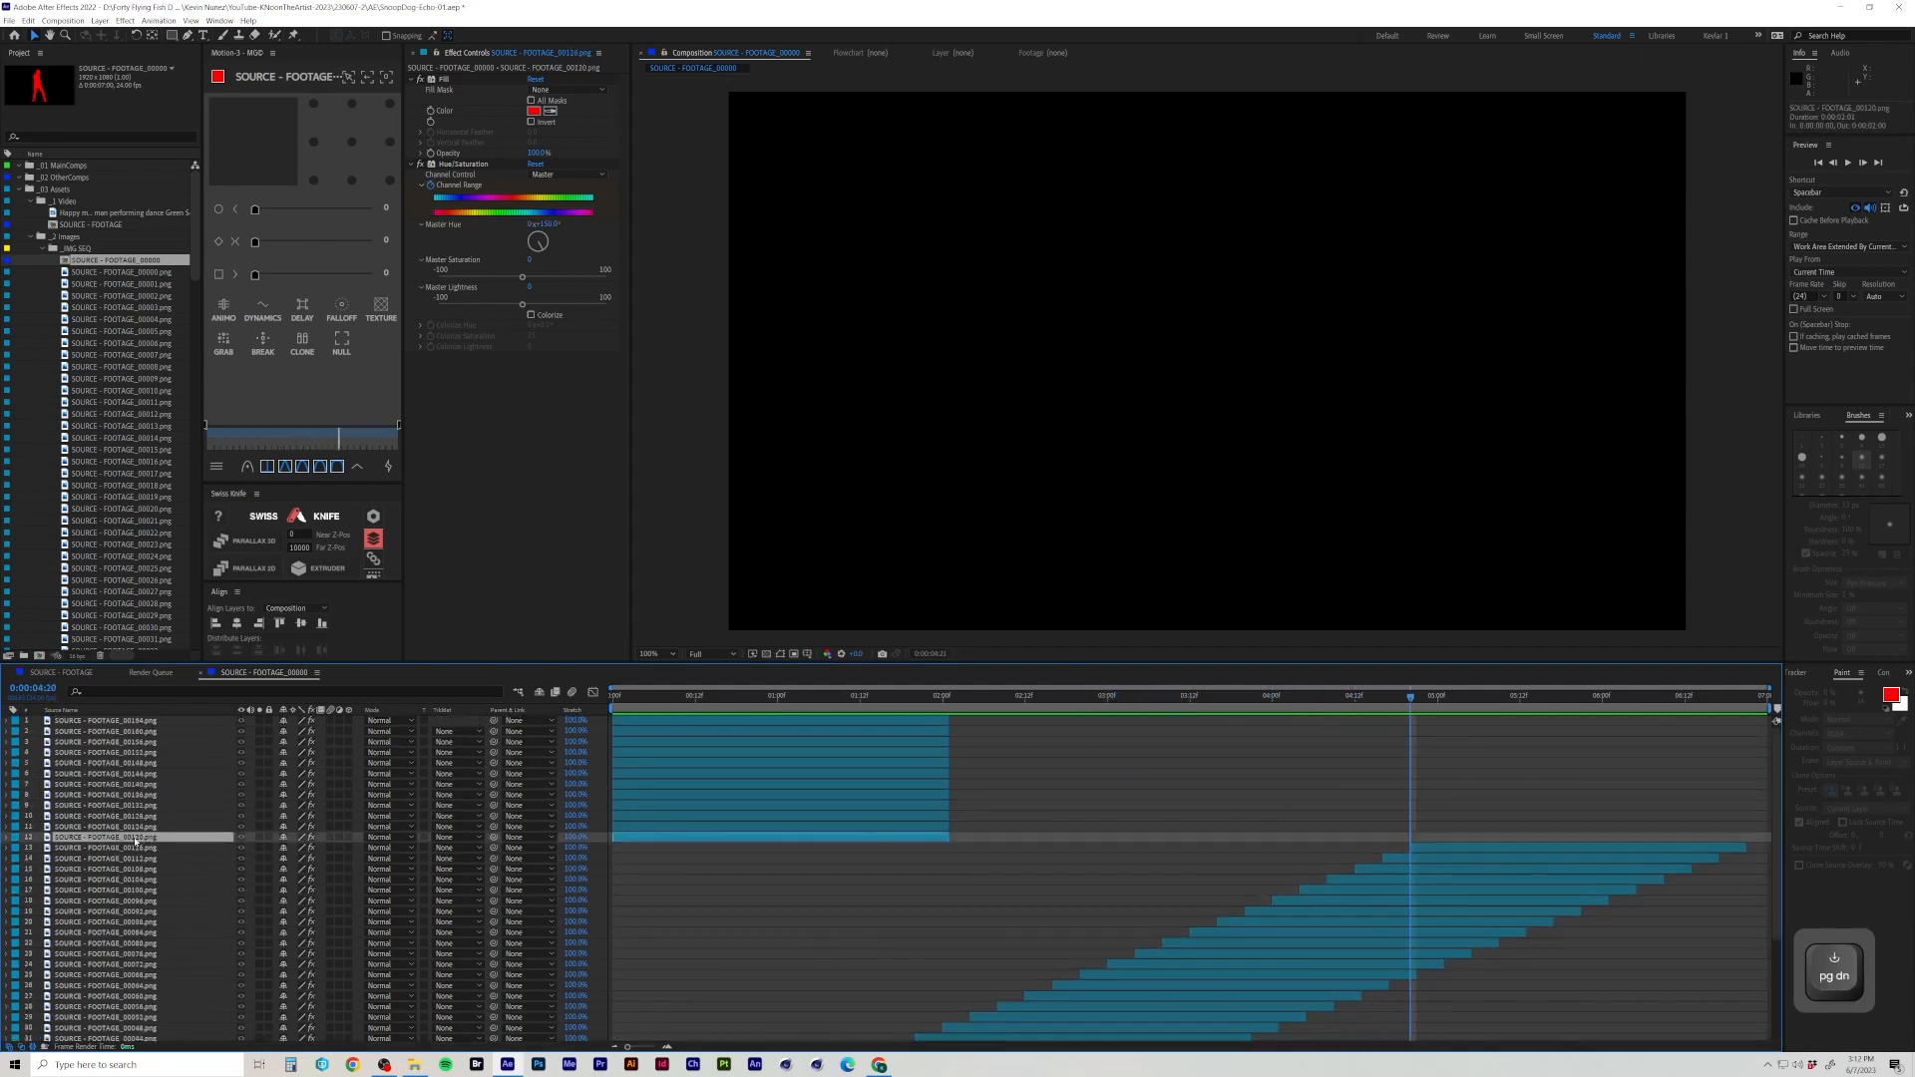
{"action": "key", "text": "Page_Down"}
{"action": "key", "text": "Page_Down"}
{"action": "key", "text": "Page_Down"}
{"action": "key", "text": "Page_Down"}
{"action": "key", "text": "bracketleft"}
{"action": "key", "text": "Page_Down"}
{"action": "key", "text": "Page_Down"}
{"action": "key", "text": "Page_Down"}
{"action": "key", "text": "Page_Down"}
{"action": "key", "text": "bracketleft"}
Stagger the remaining layers from SOURCE - FOOTAGE_00148.png at 0:00:06:04 four frames apart, with _00164.png starting at 0:00:06:20.
{"action": "left_click", "coordinate": [149, 763]}
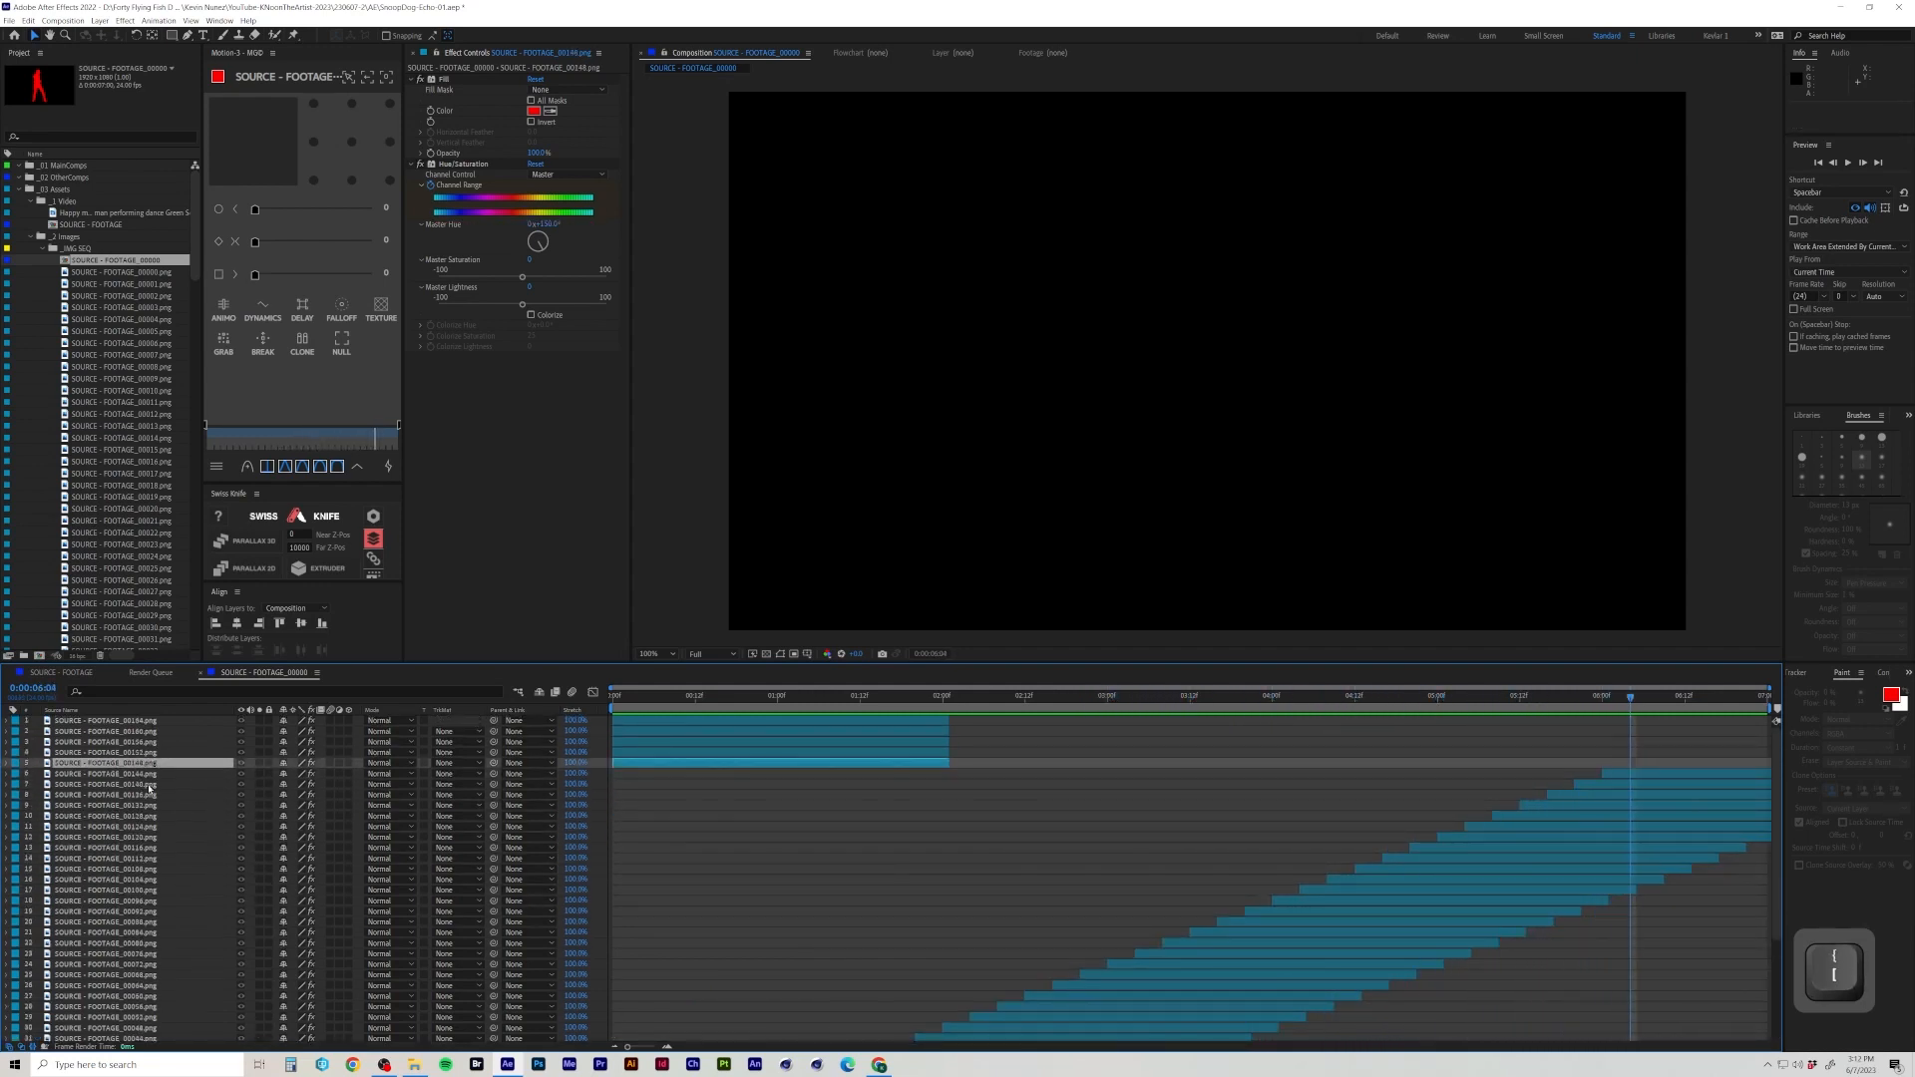
{"action": "key", "text": "Page_Down"}
{"action": "key", "text": "Page_Down"}
{"action": "key", "text": "Page_Down"}
{"action": "key", "text": "Page_Down"}
{"action": "key", "text": "bracketleft"}
{"action": "left_click", "coordinate": [149, 753]}
{"action": "key", "text": "Page_Down"}
{"action": "key", "text": "Page_Down"}
{"action": "key", "text": "Page_Down"}
{"action": "key", "text": "Page_Down"}
{"action": "key", "text": "bracketleft"}
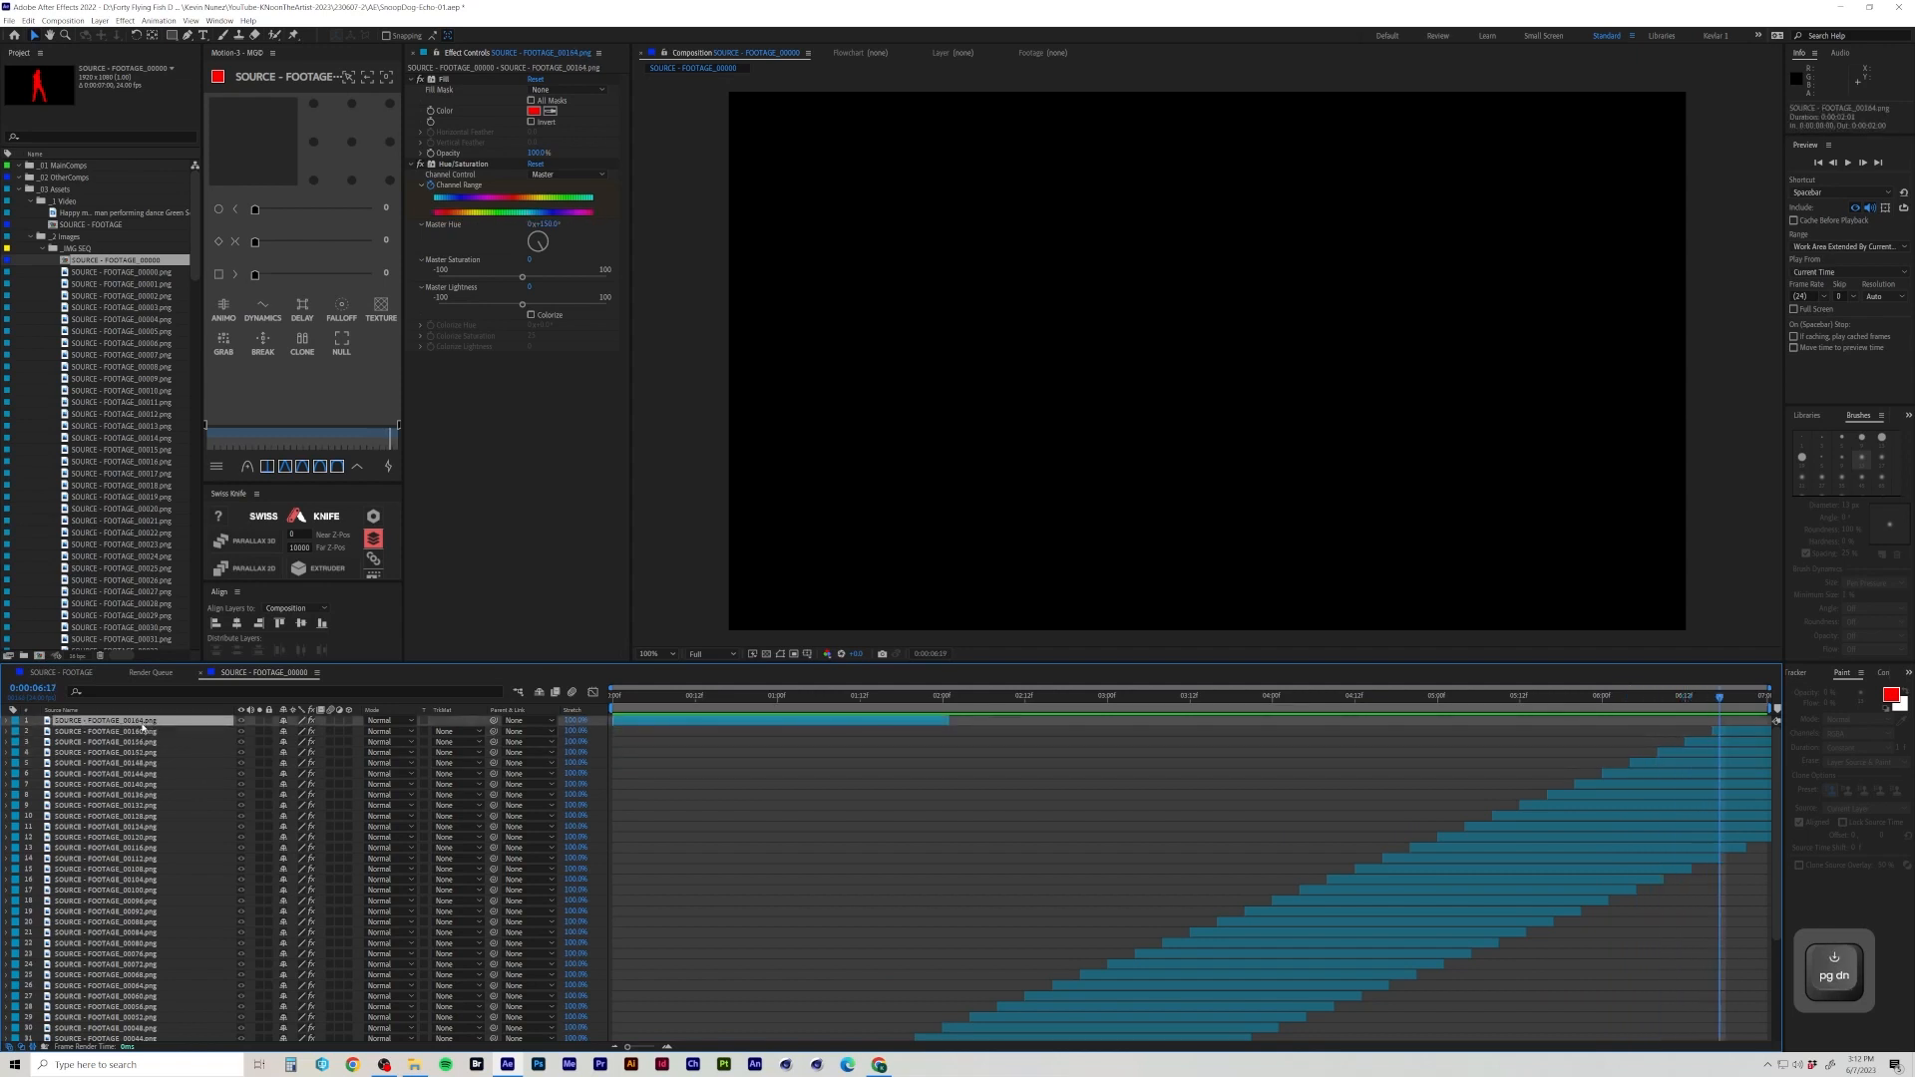
{"action": "key", "text": "bracketleft"}
Save the project and preview the staggered color echo from the beginning of the composition.
{"action": "scroll", "coordinate": [322, 830], "scroll_direction": "down", "scroll_amount": 5}
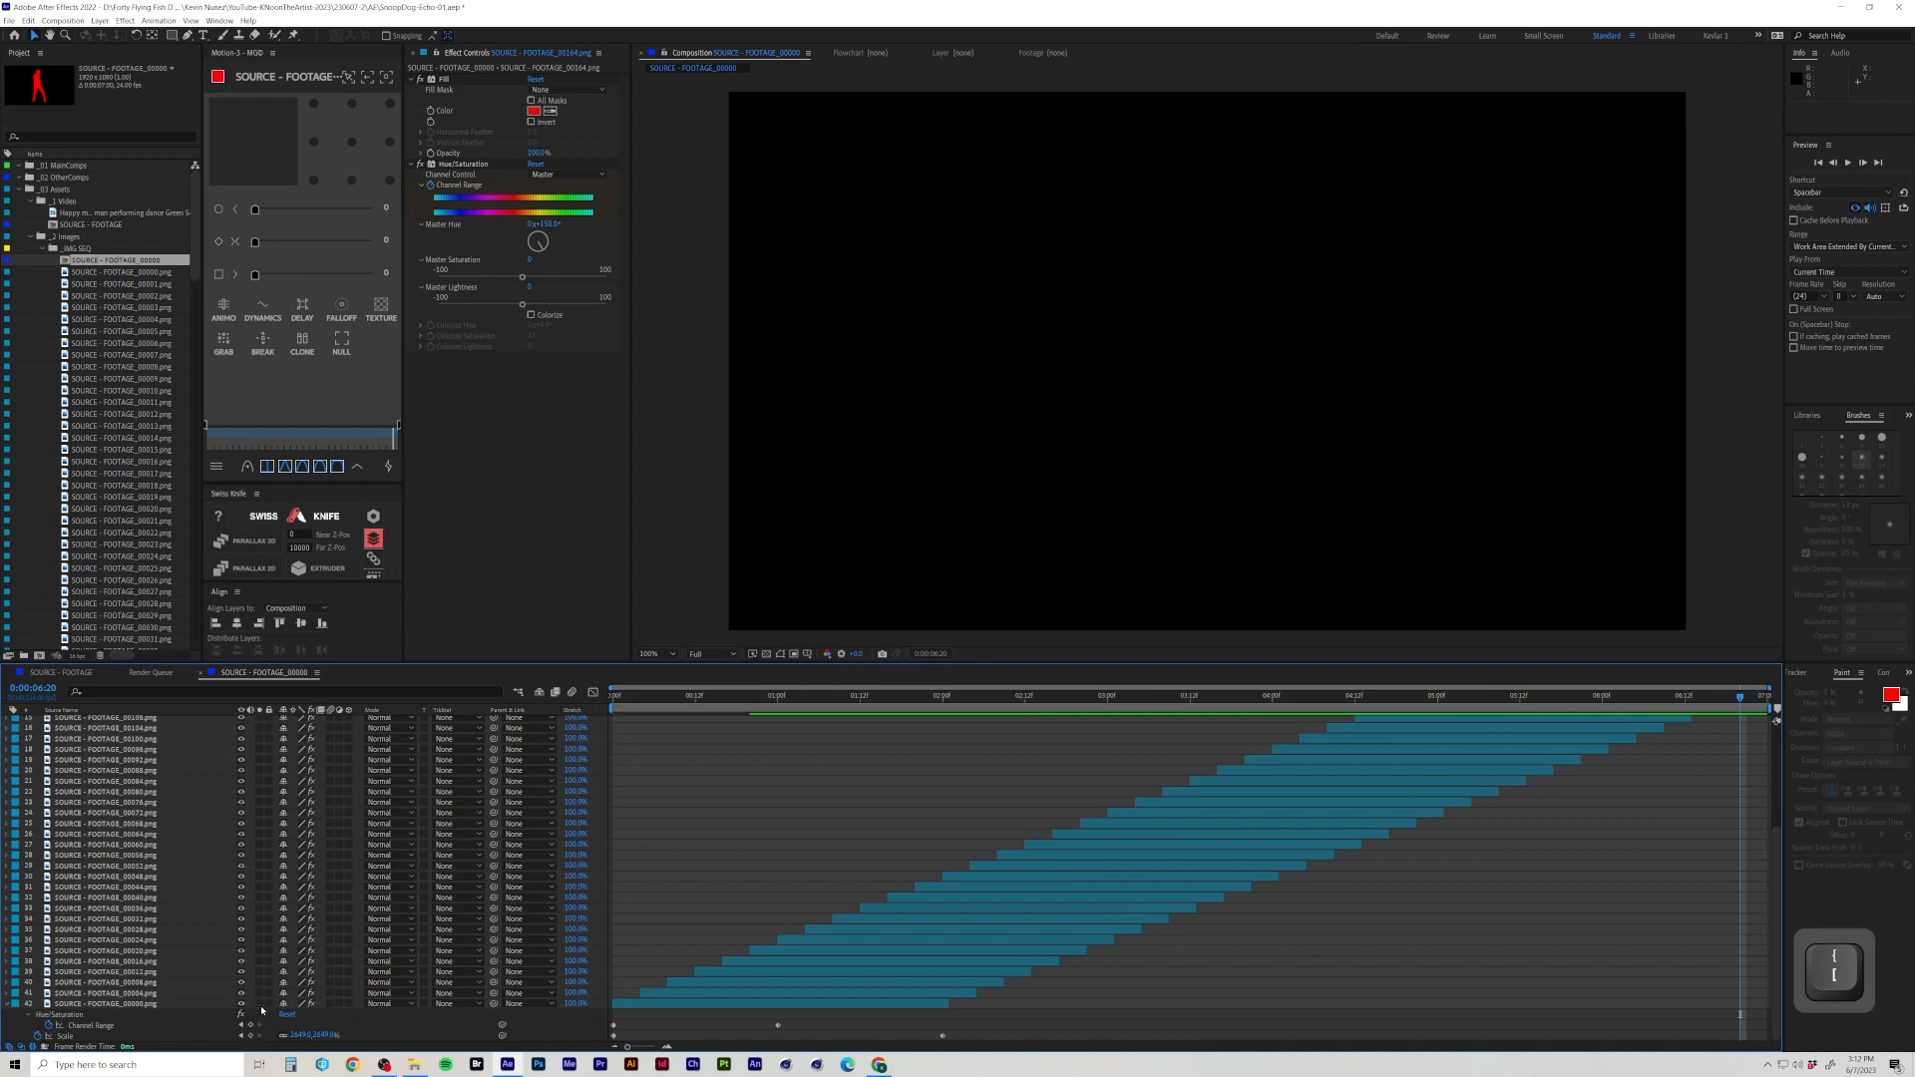
{"action": "key", "text": "Home"}
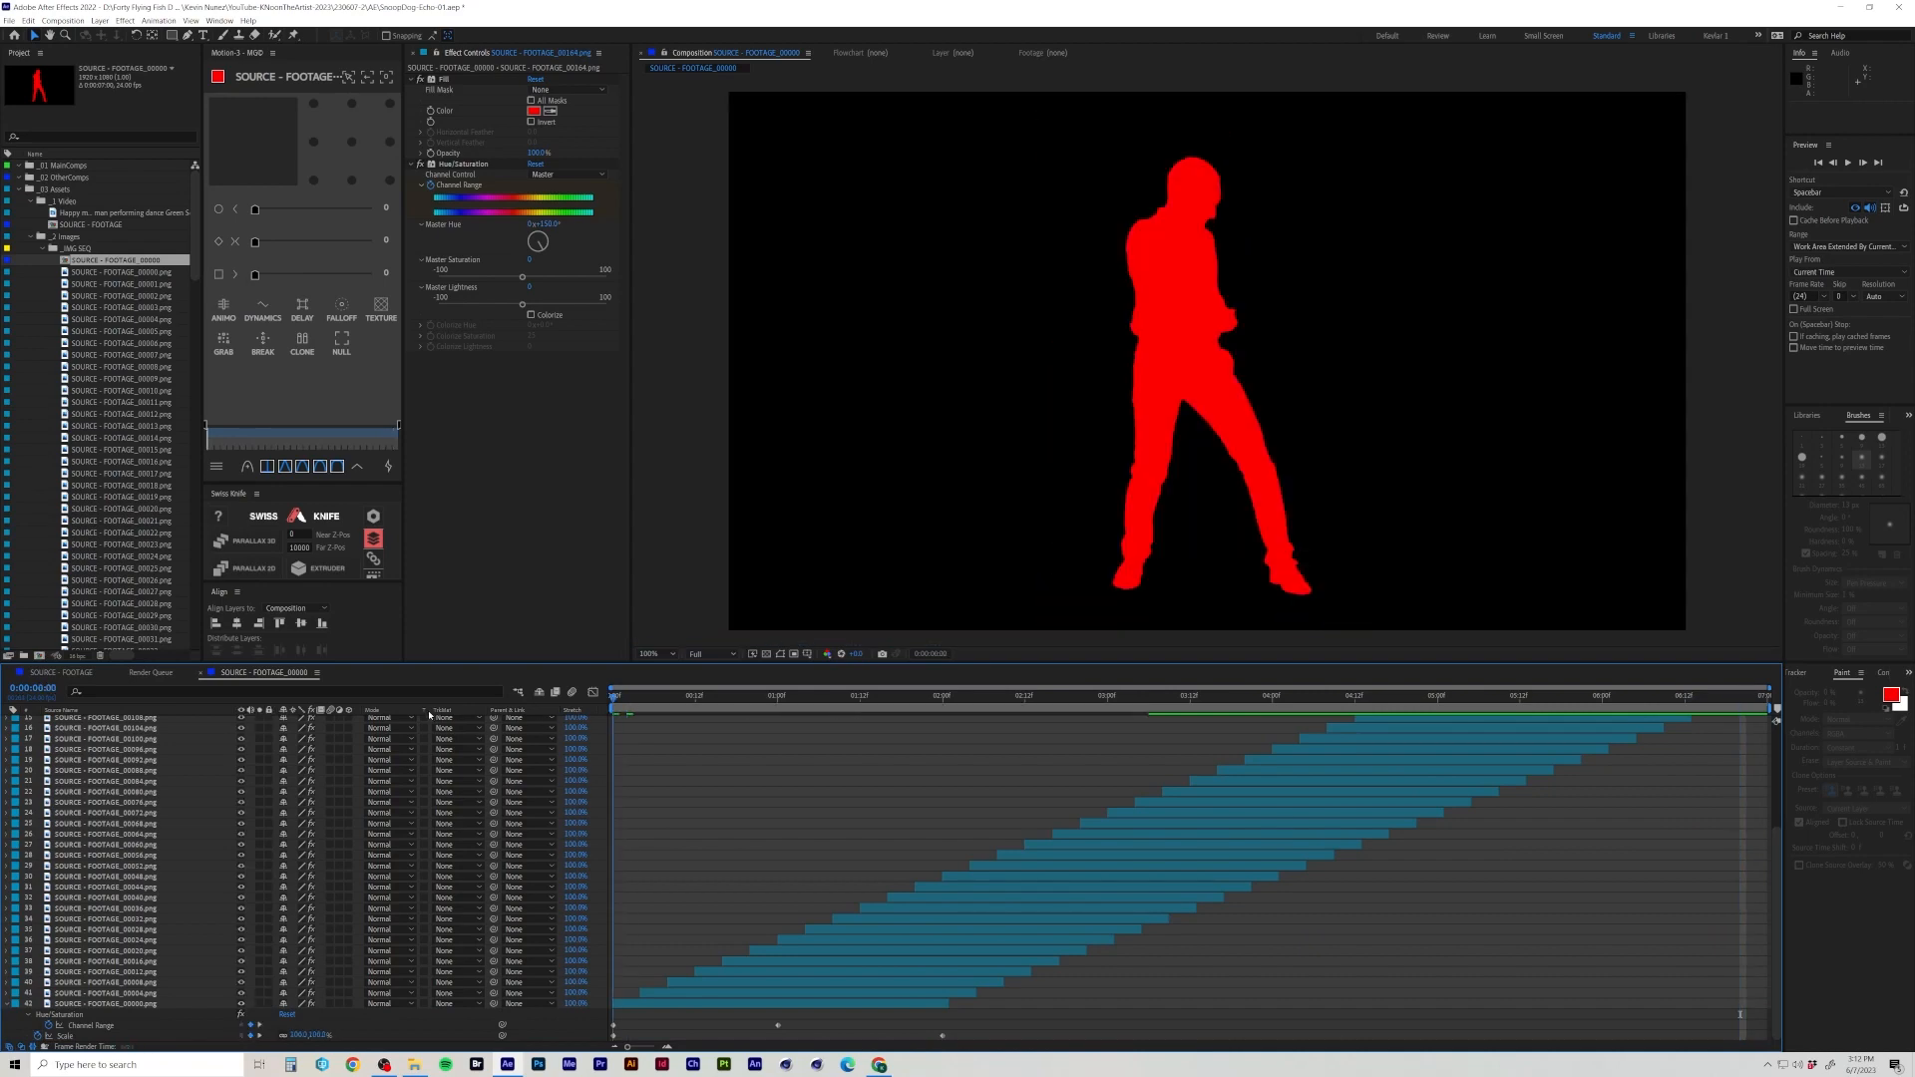
{"action": "key", "text": "ctrl+s"}
{"action": "key", "text": "KP_0"}
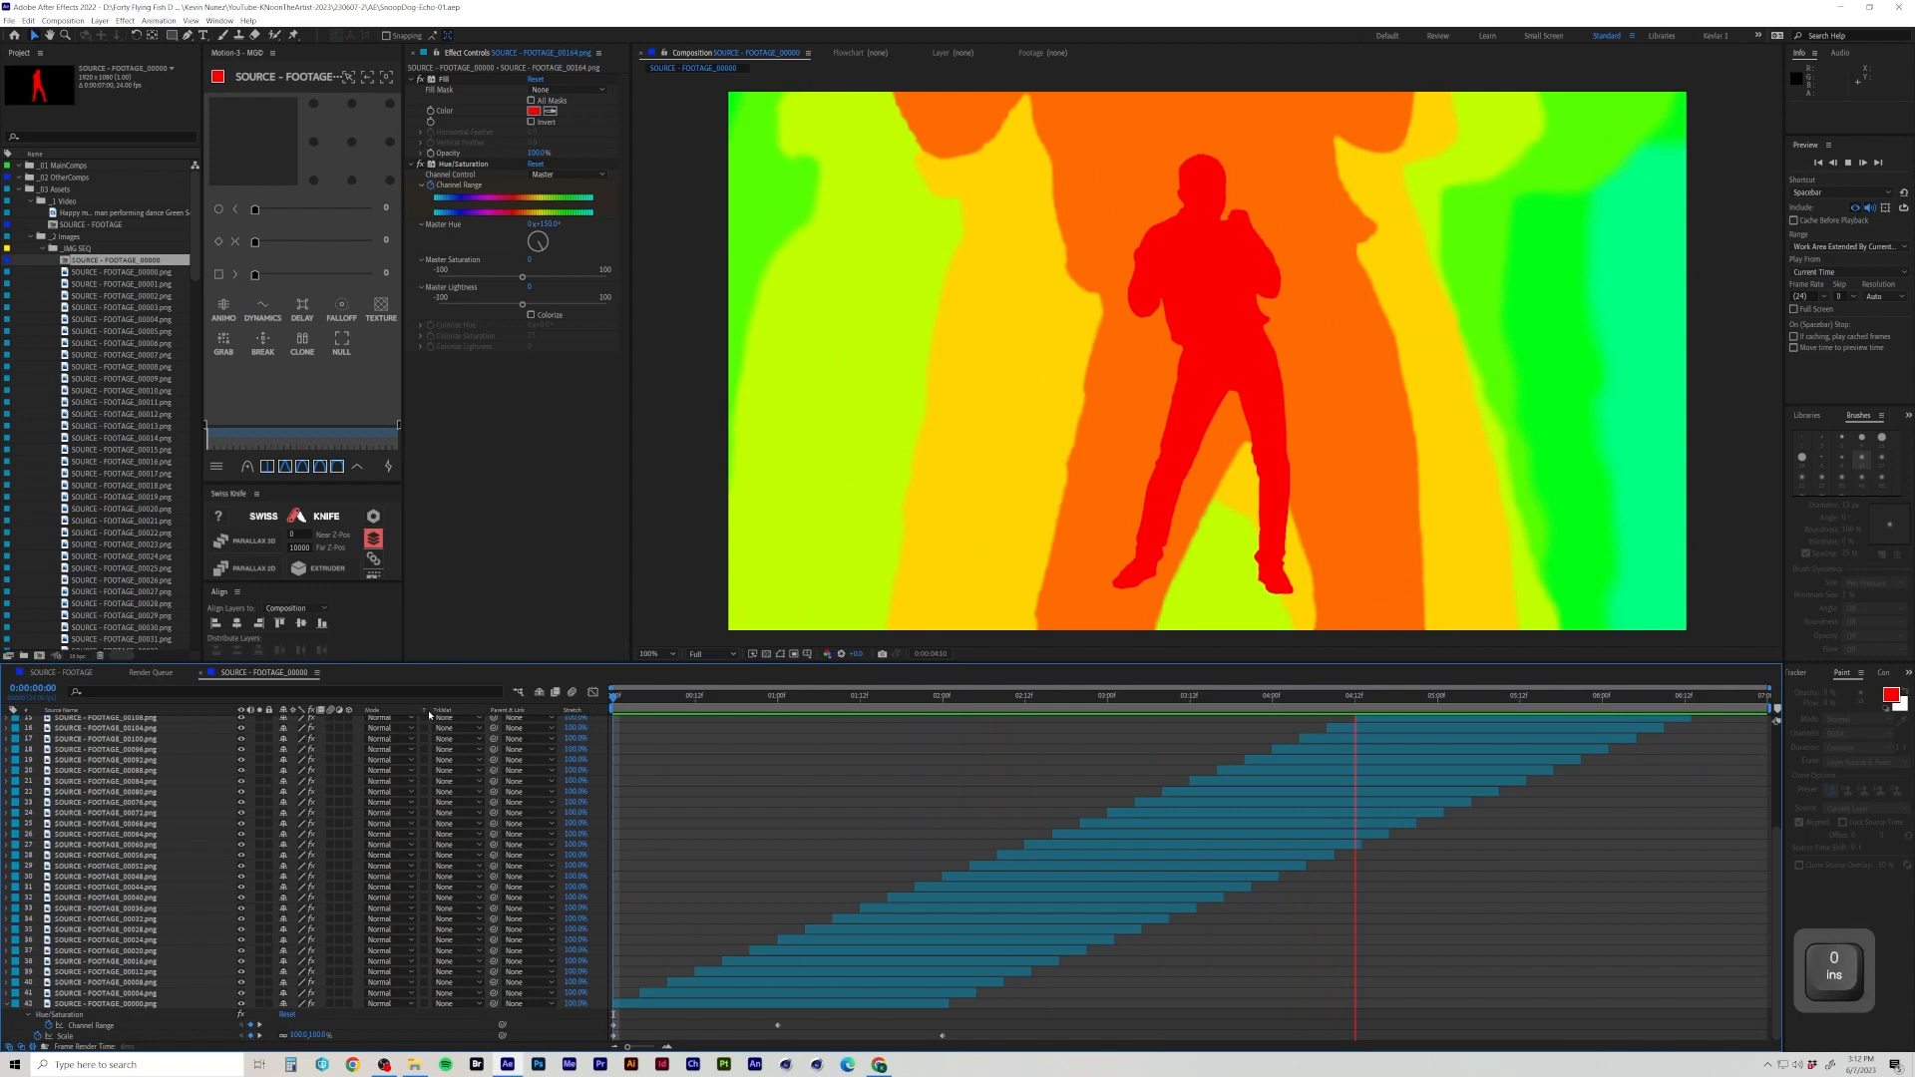
{"action": "key", "text": "KP_0"}
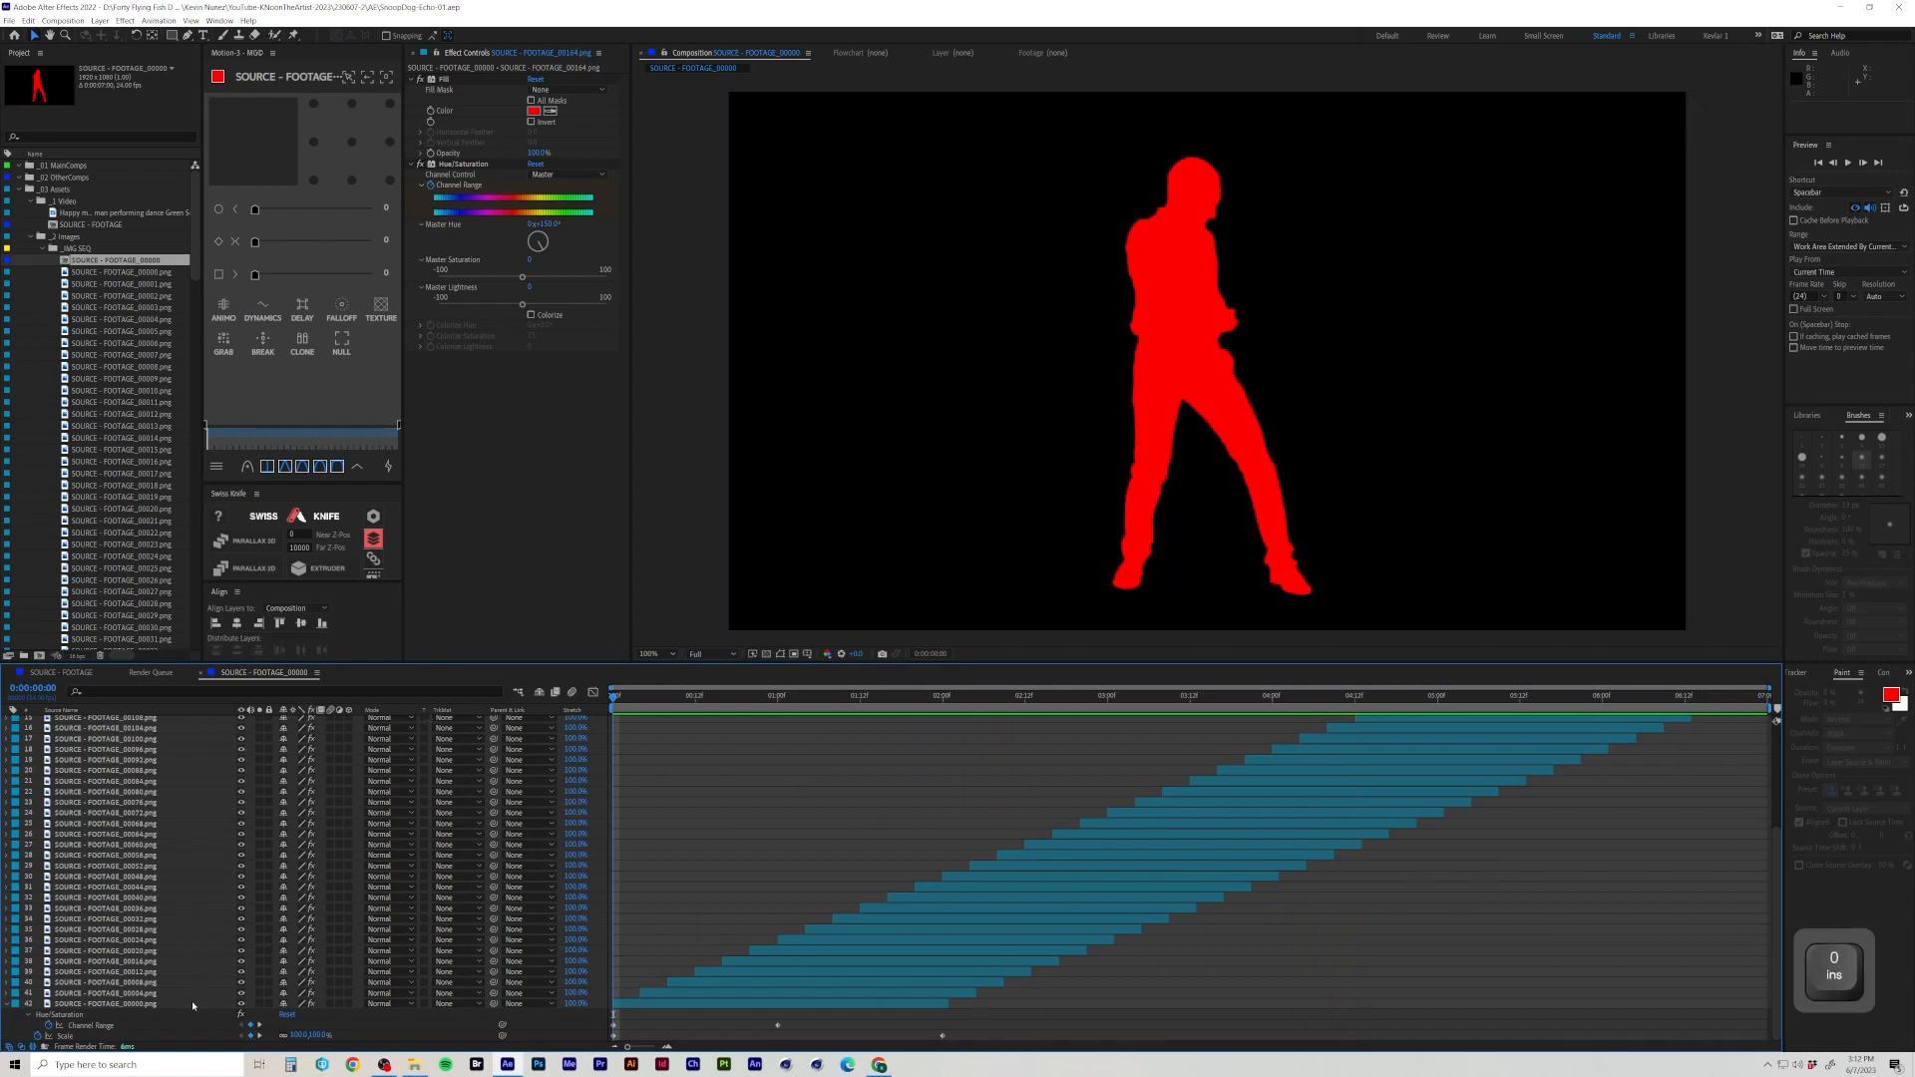
Rename the SOURCE - FOOTAGE_00000 composition as FOOTAGE - ECHO.
{"action": "left_click", "coordinate": [85, 675]}
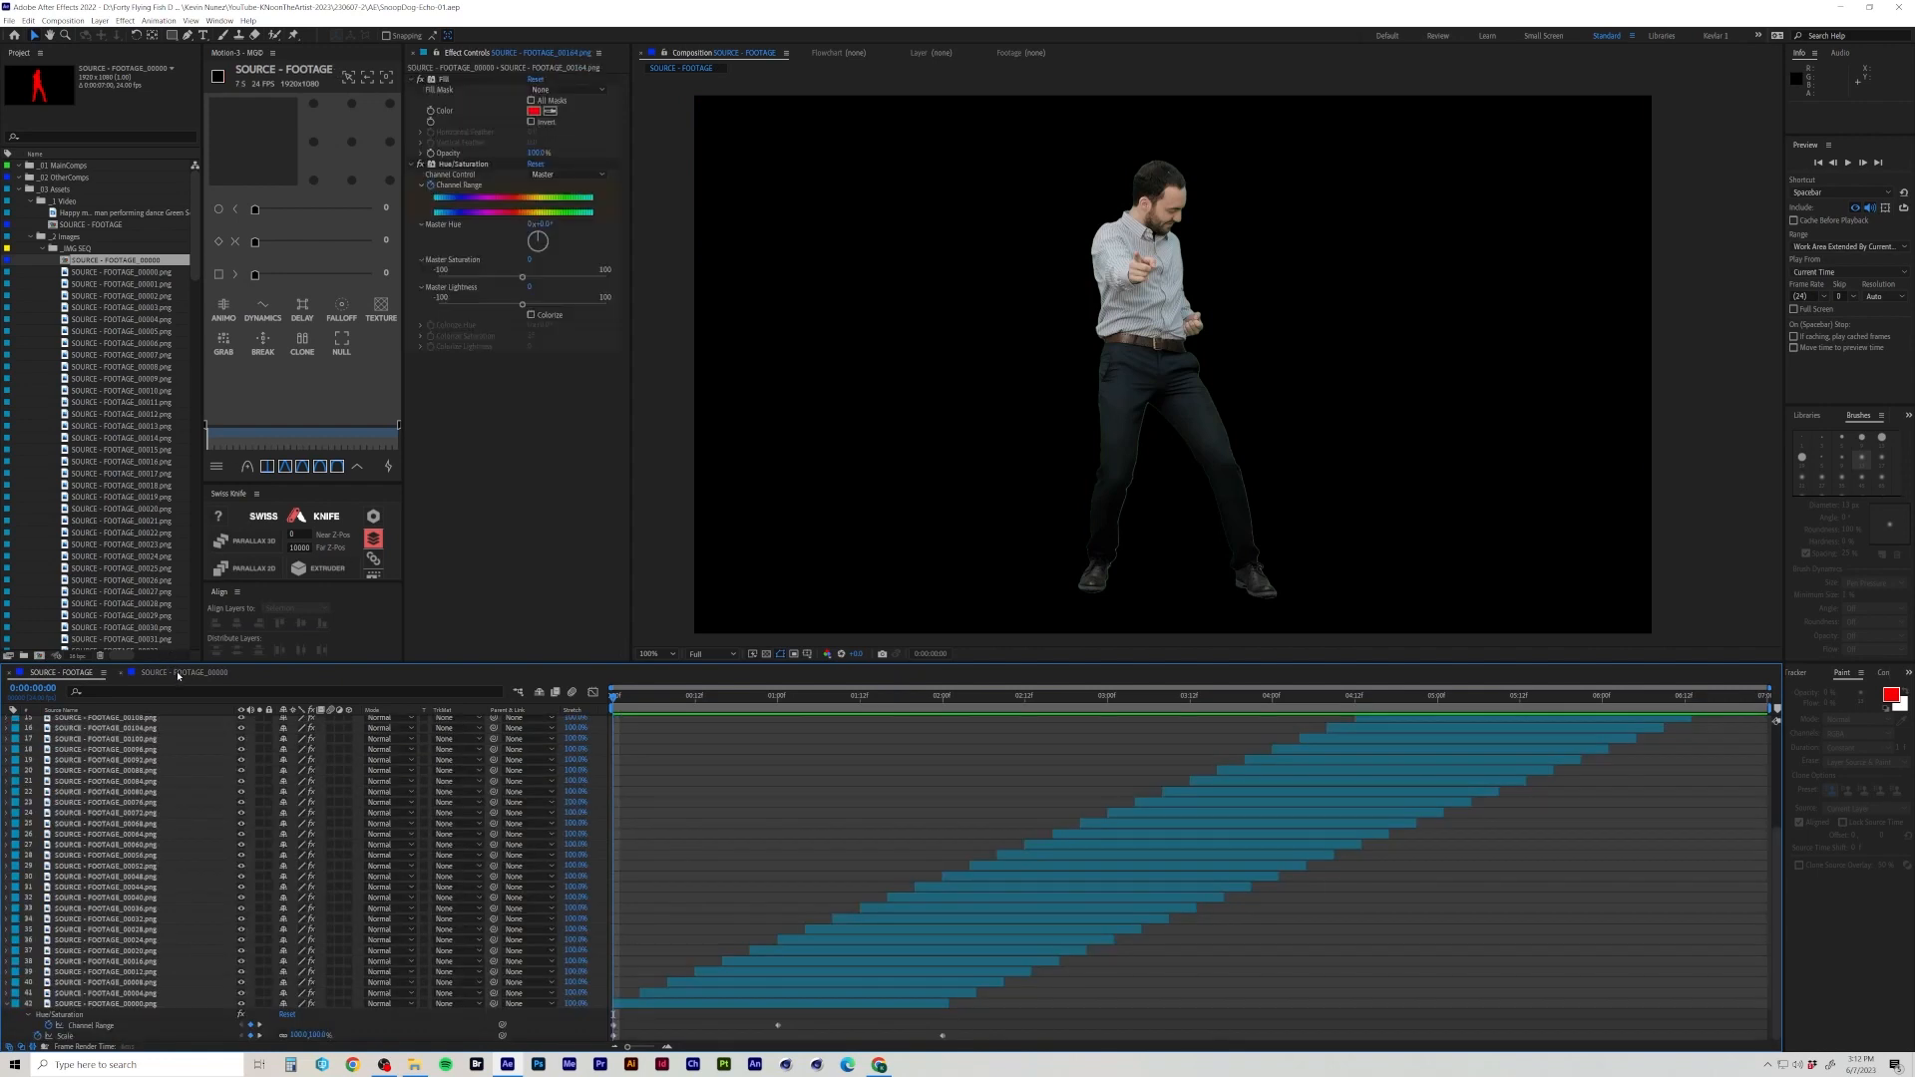
{"action": "right_click", "coordinate": [177, 670]}
{"action": "left_click", "coordinate": [250, 743]}
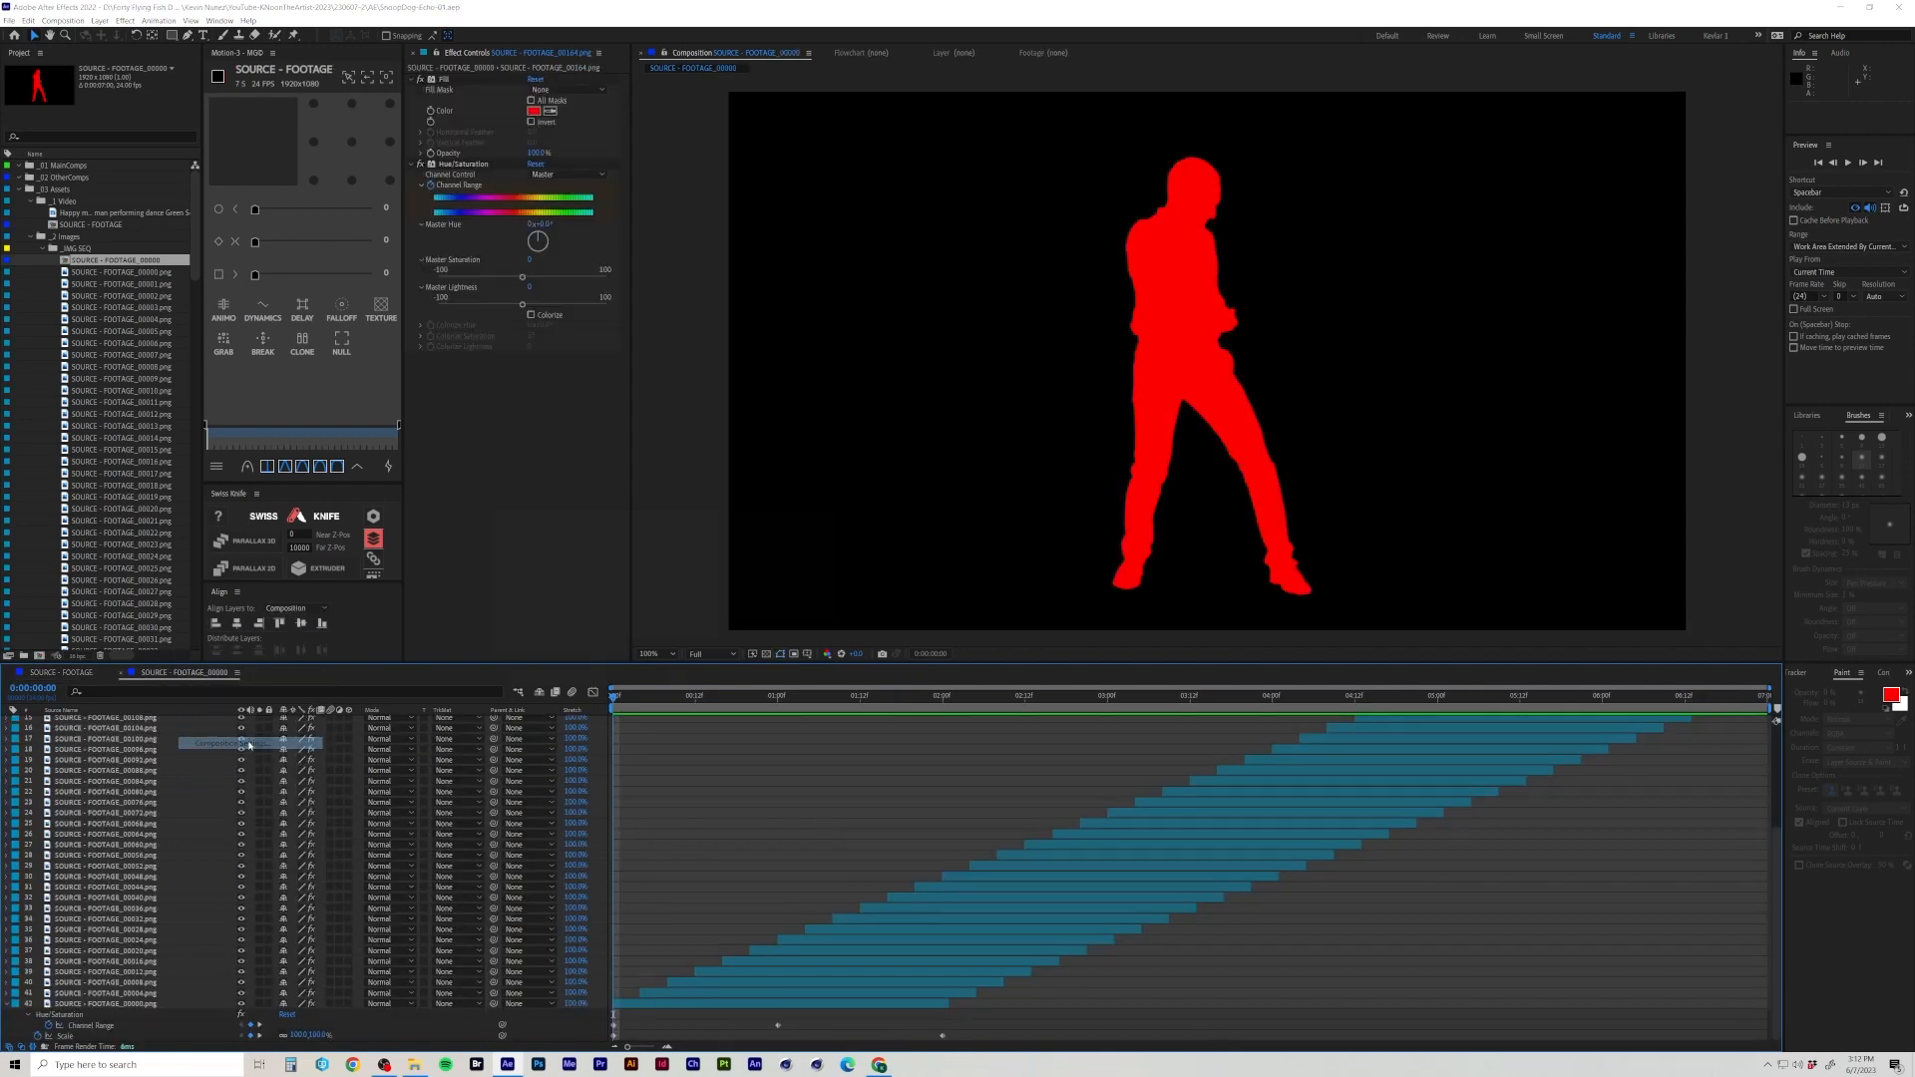
{"action": "type", "text": "FOO"}
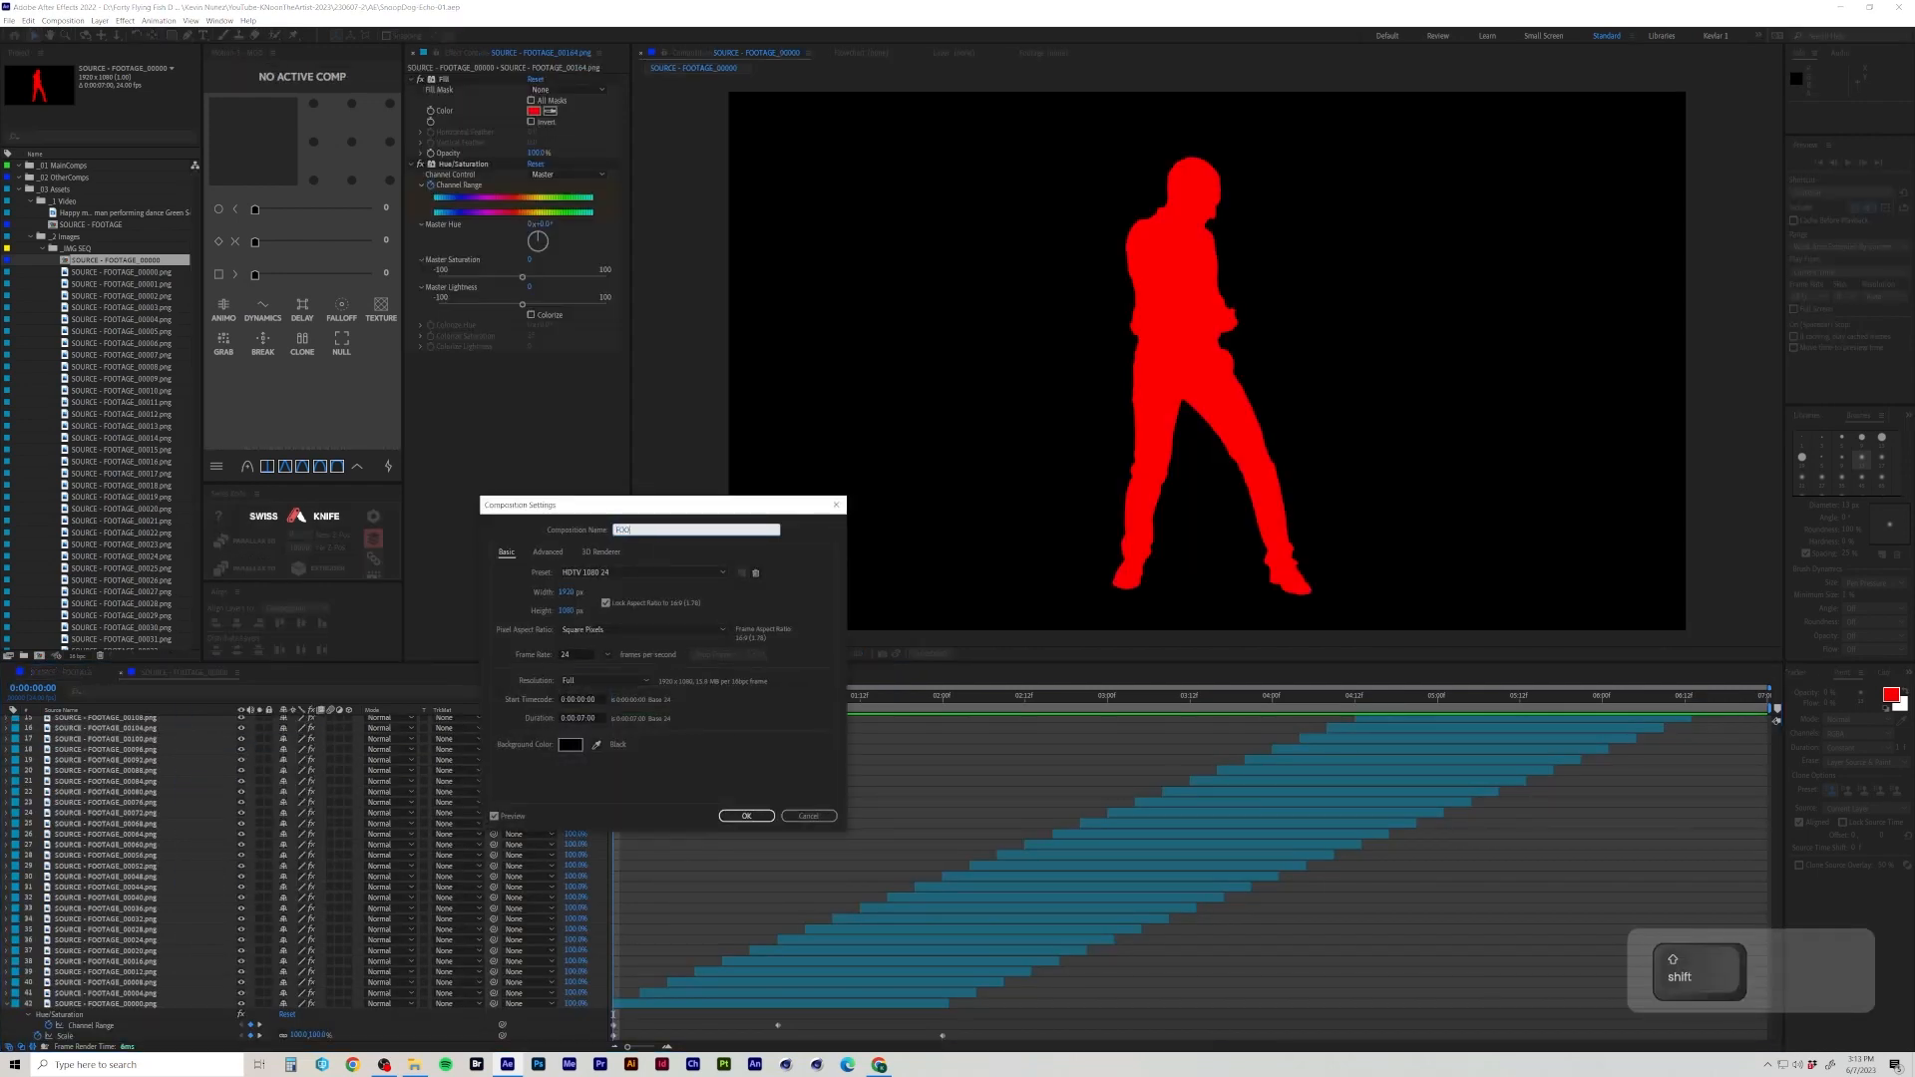
{"action": "type", "text": "TAGE - ECHO"}
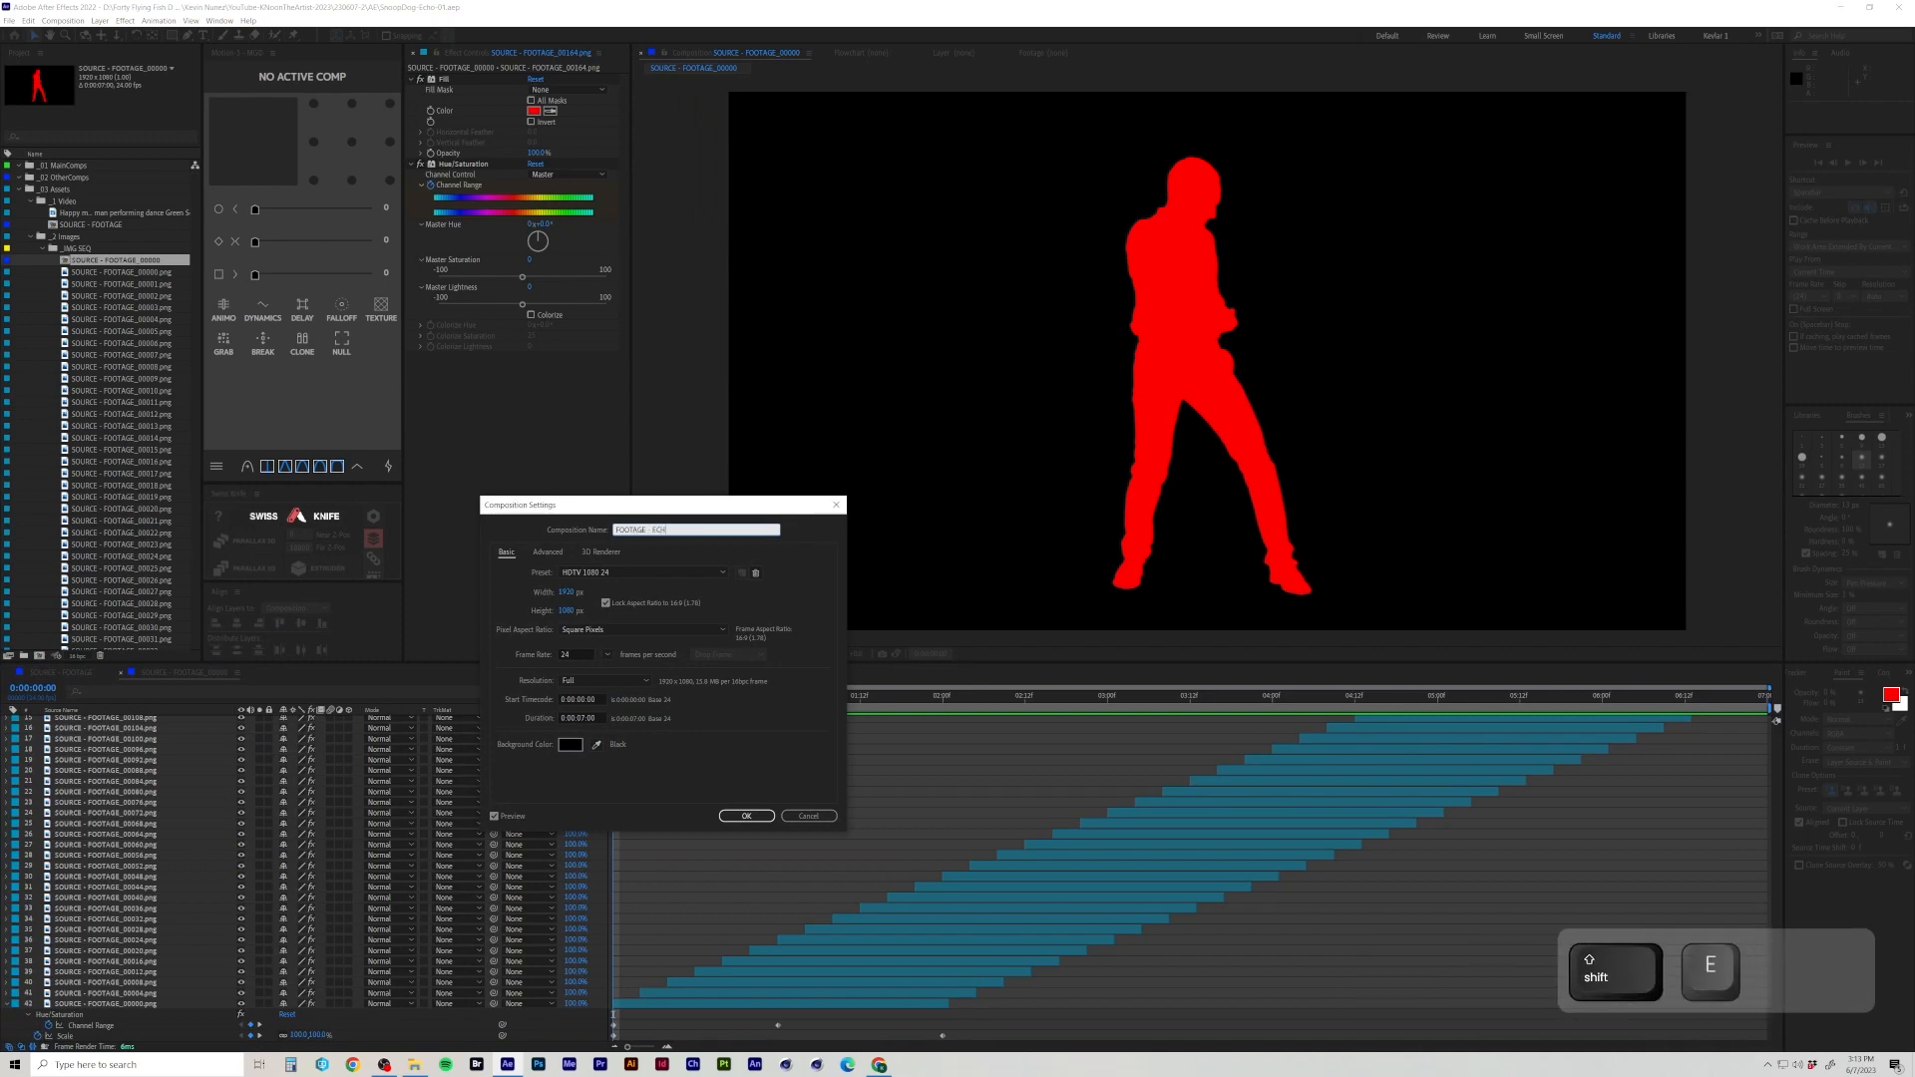
{"action": "key", "text": "Return"}
File FOOTAGE - ECHO in the OtherComps folder and place it beneath the dancer footage in the SOURCE - FOOTAGE composition.
{"action": "left_click", "coordinate": [62, 673]}
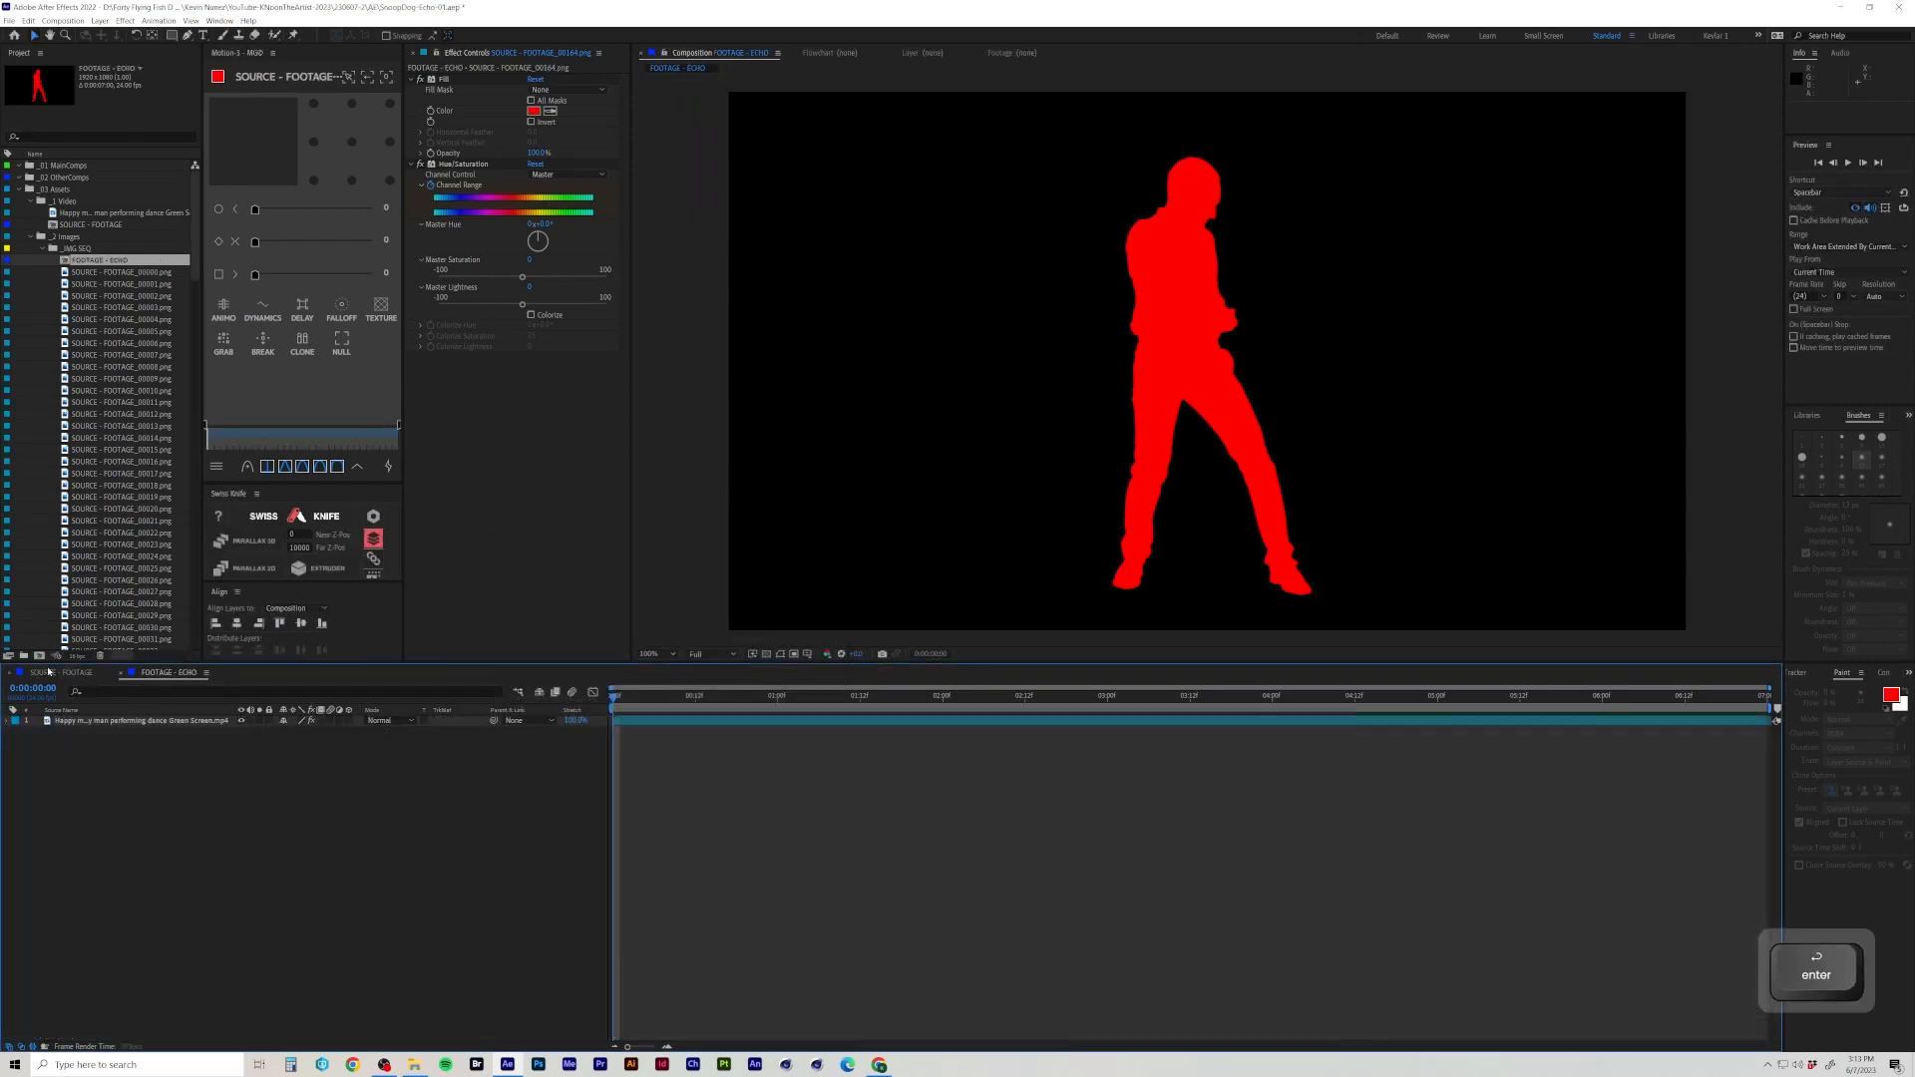
{"action": "left_click_drag", "start_coordinate": [130, 259], "coordinate": [87, 178]}
{"action": "left_click", "coordinate": [86, 202]}
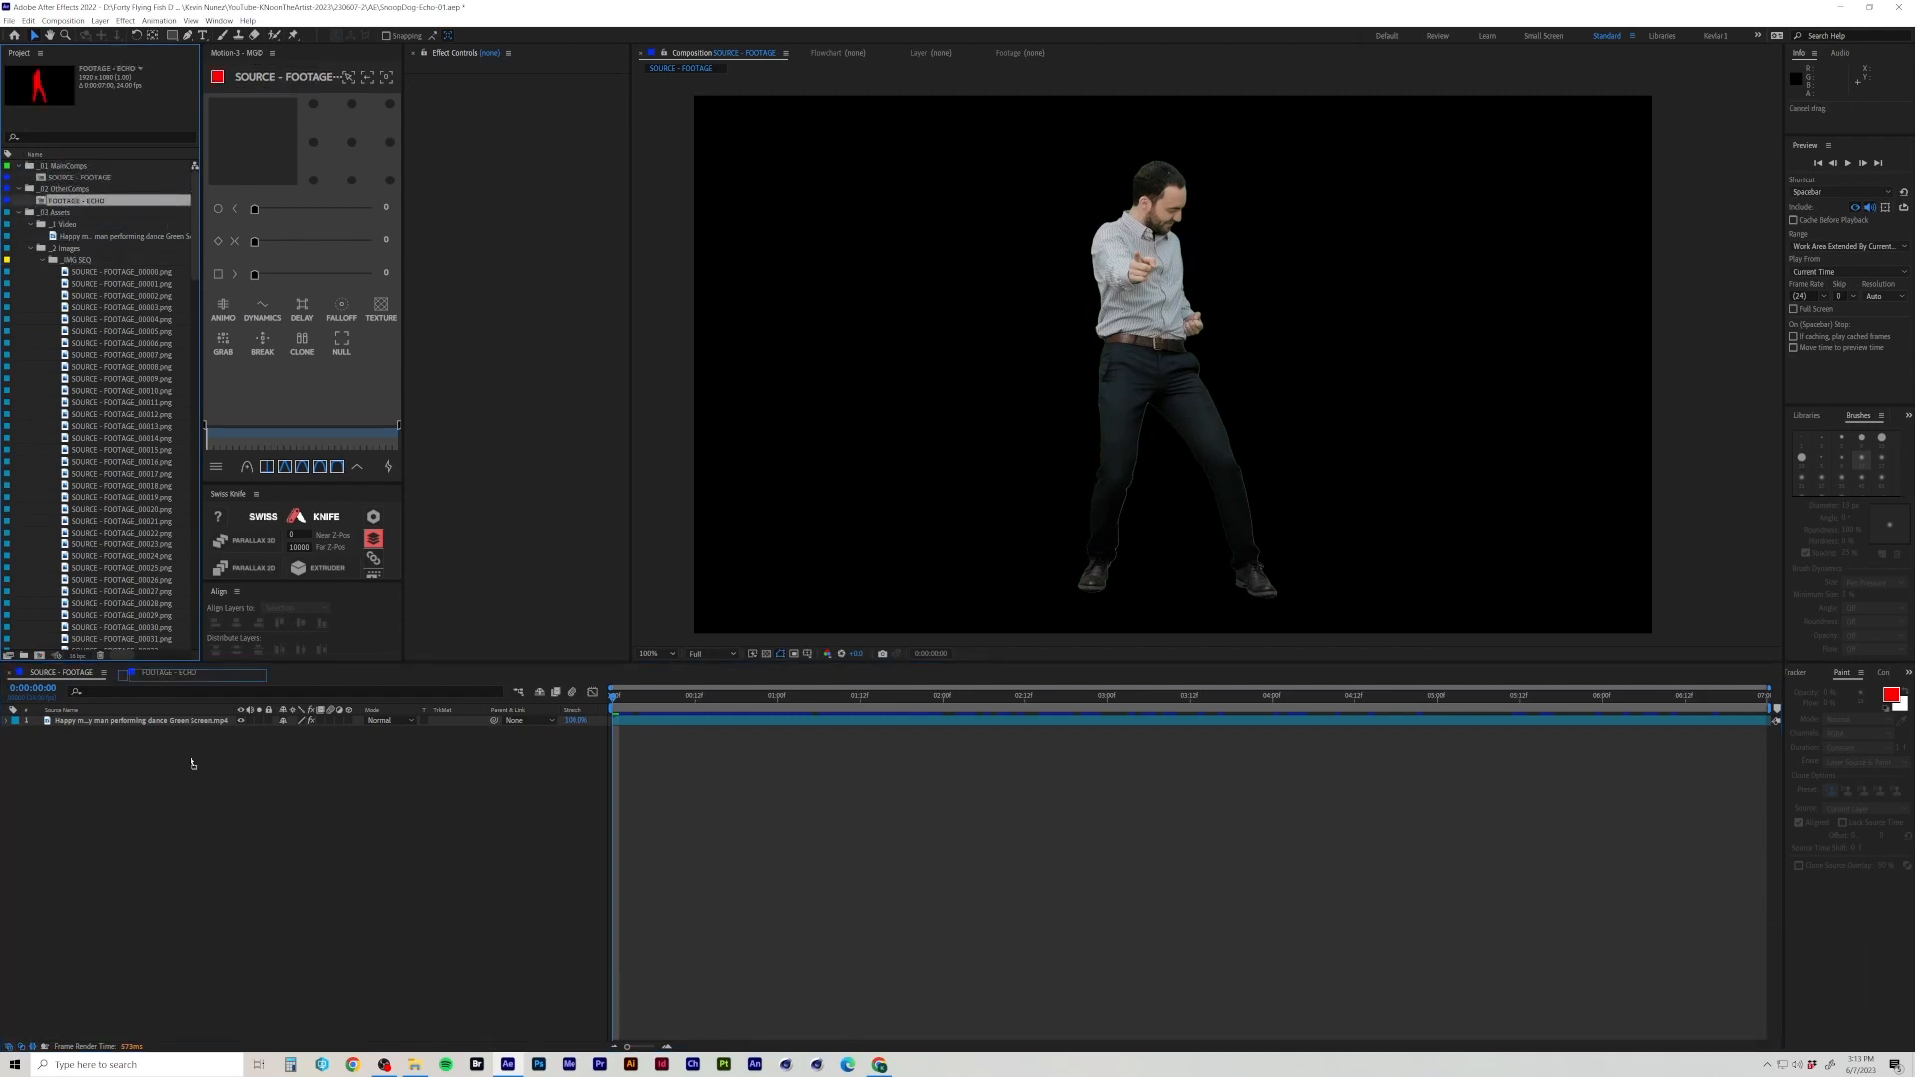
{"action": "left_click_drag", "start_coordinate": [192, 764], "coordinate": [210, 795]}
Preview the SOURCE - FOOTAGE composition to check the color echo behind the dancer.
{"action": "key", "text": "KP_0"}
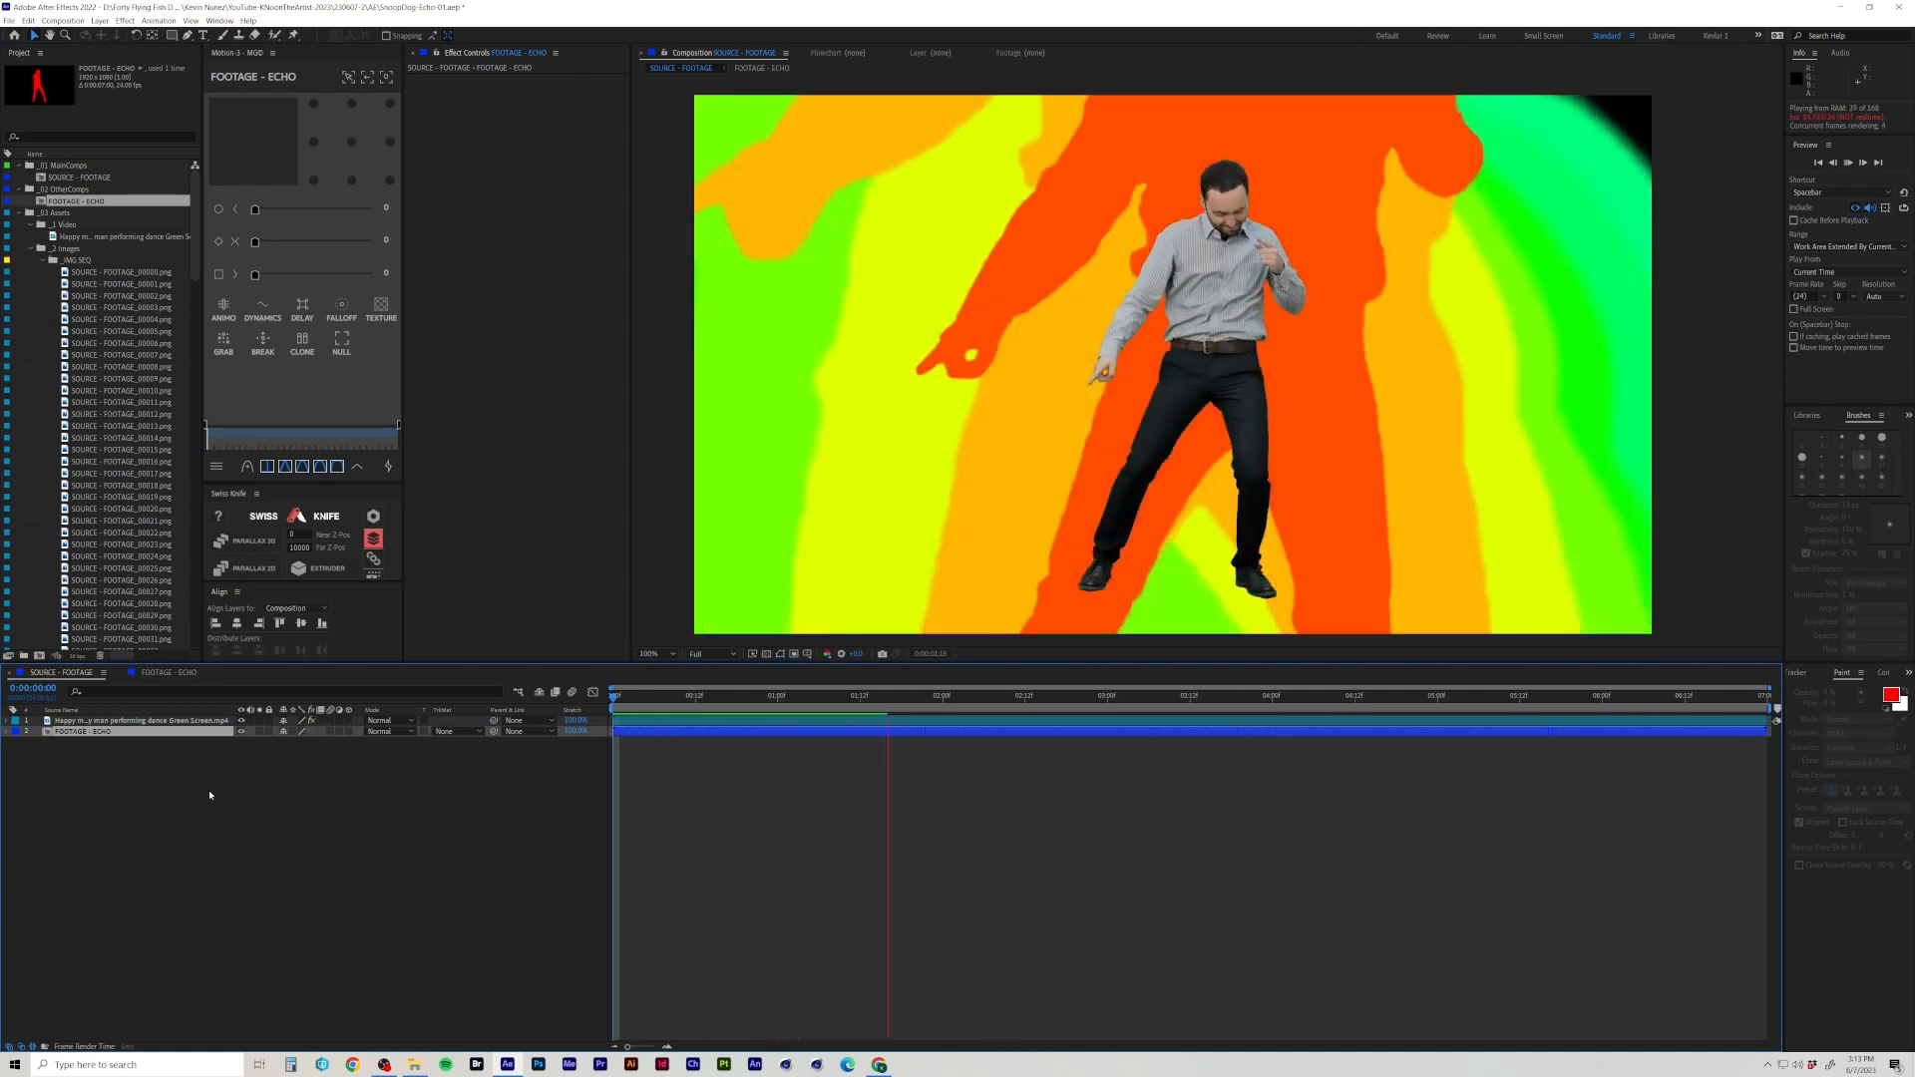
{"action": "key", "text": "KP_0"}
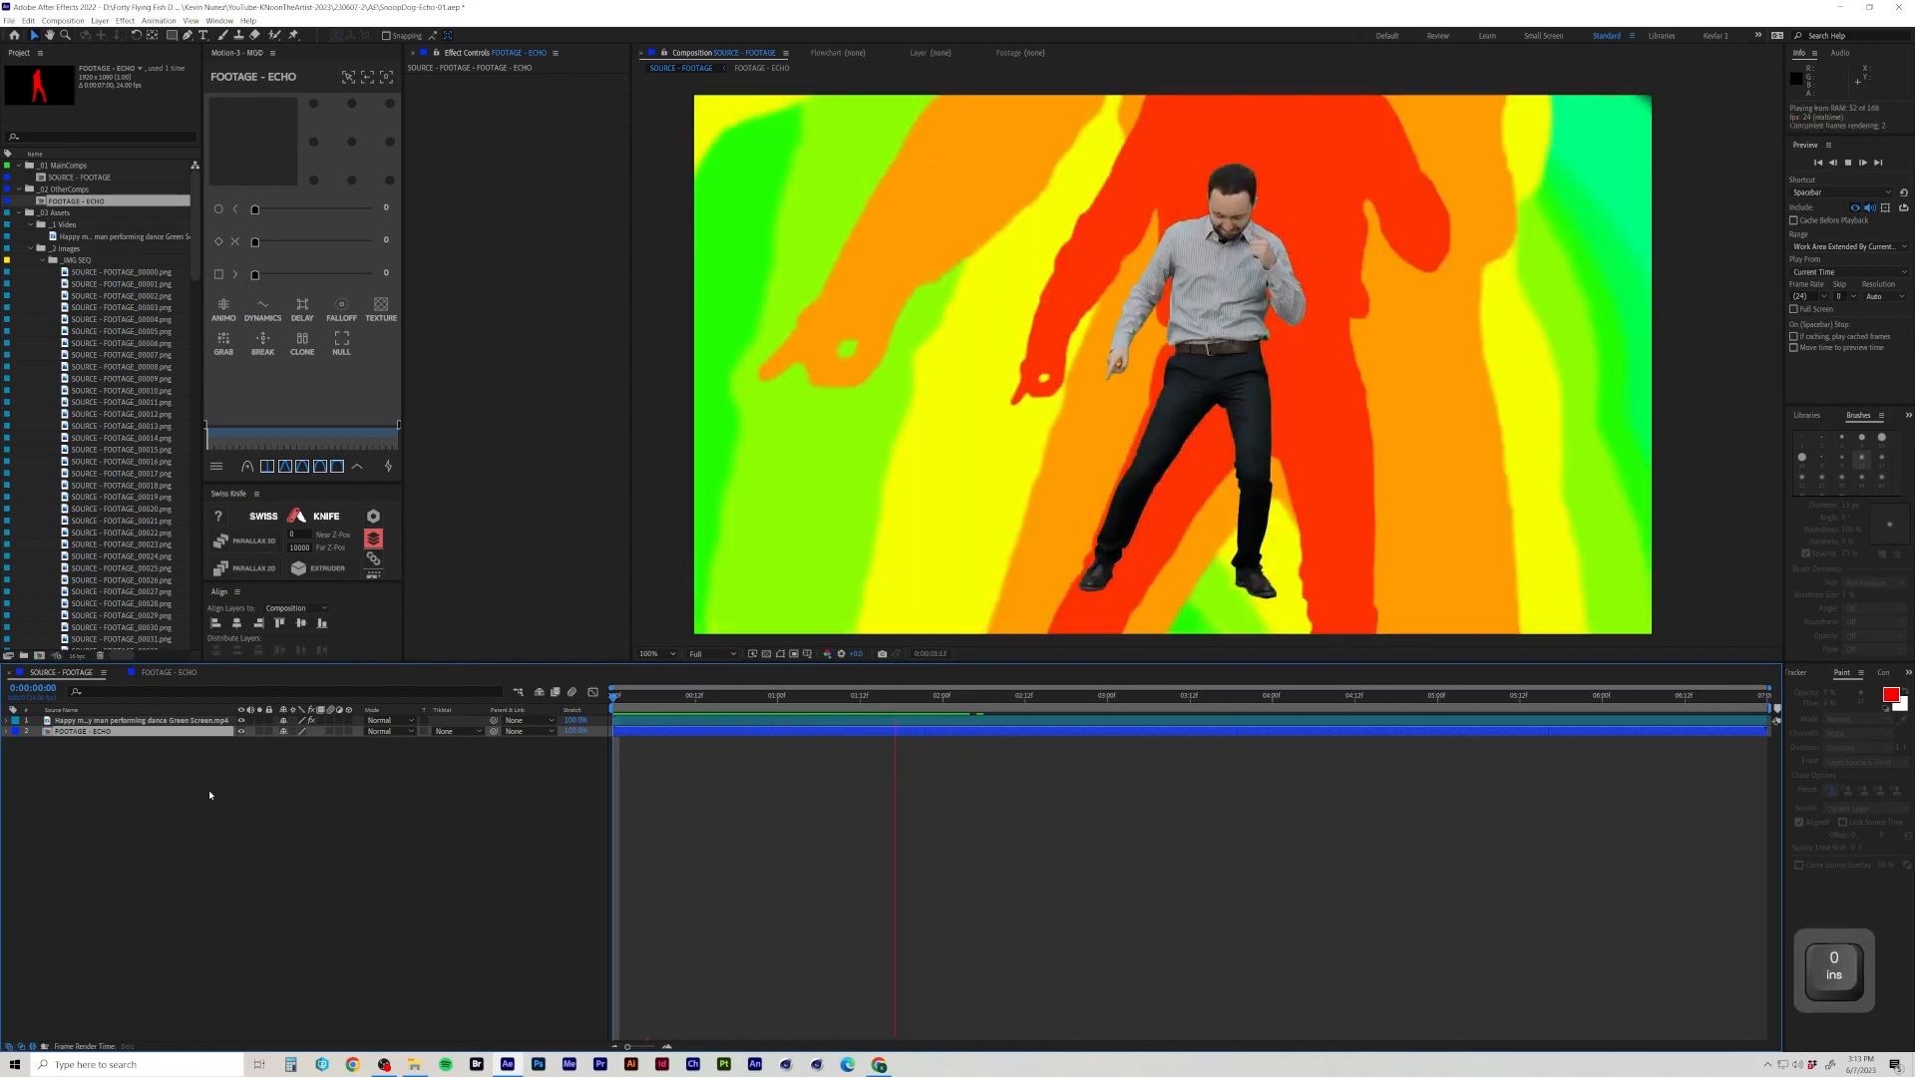
{"action": "key", "text": "KP_0"}
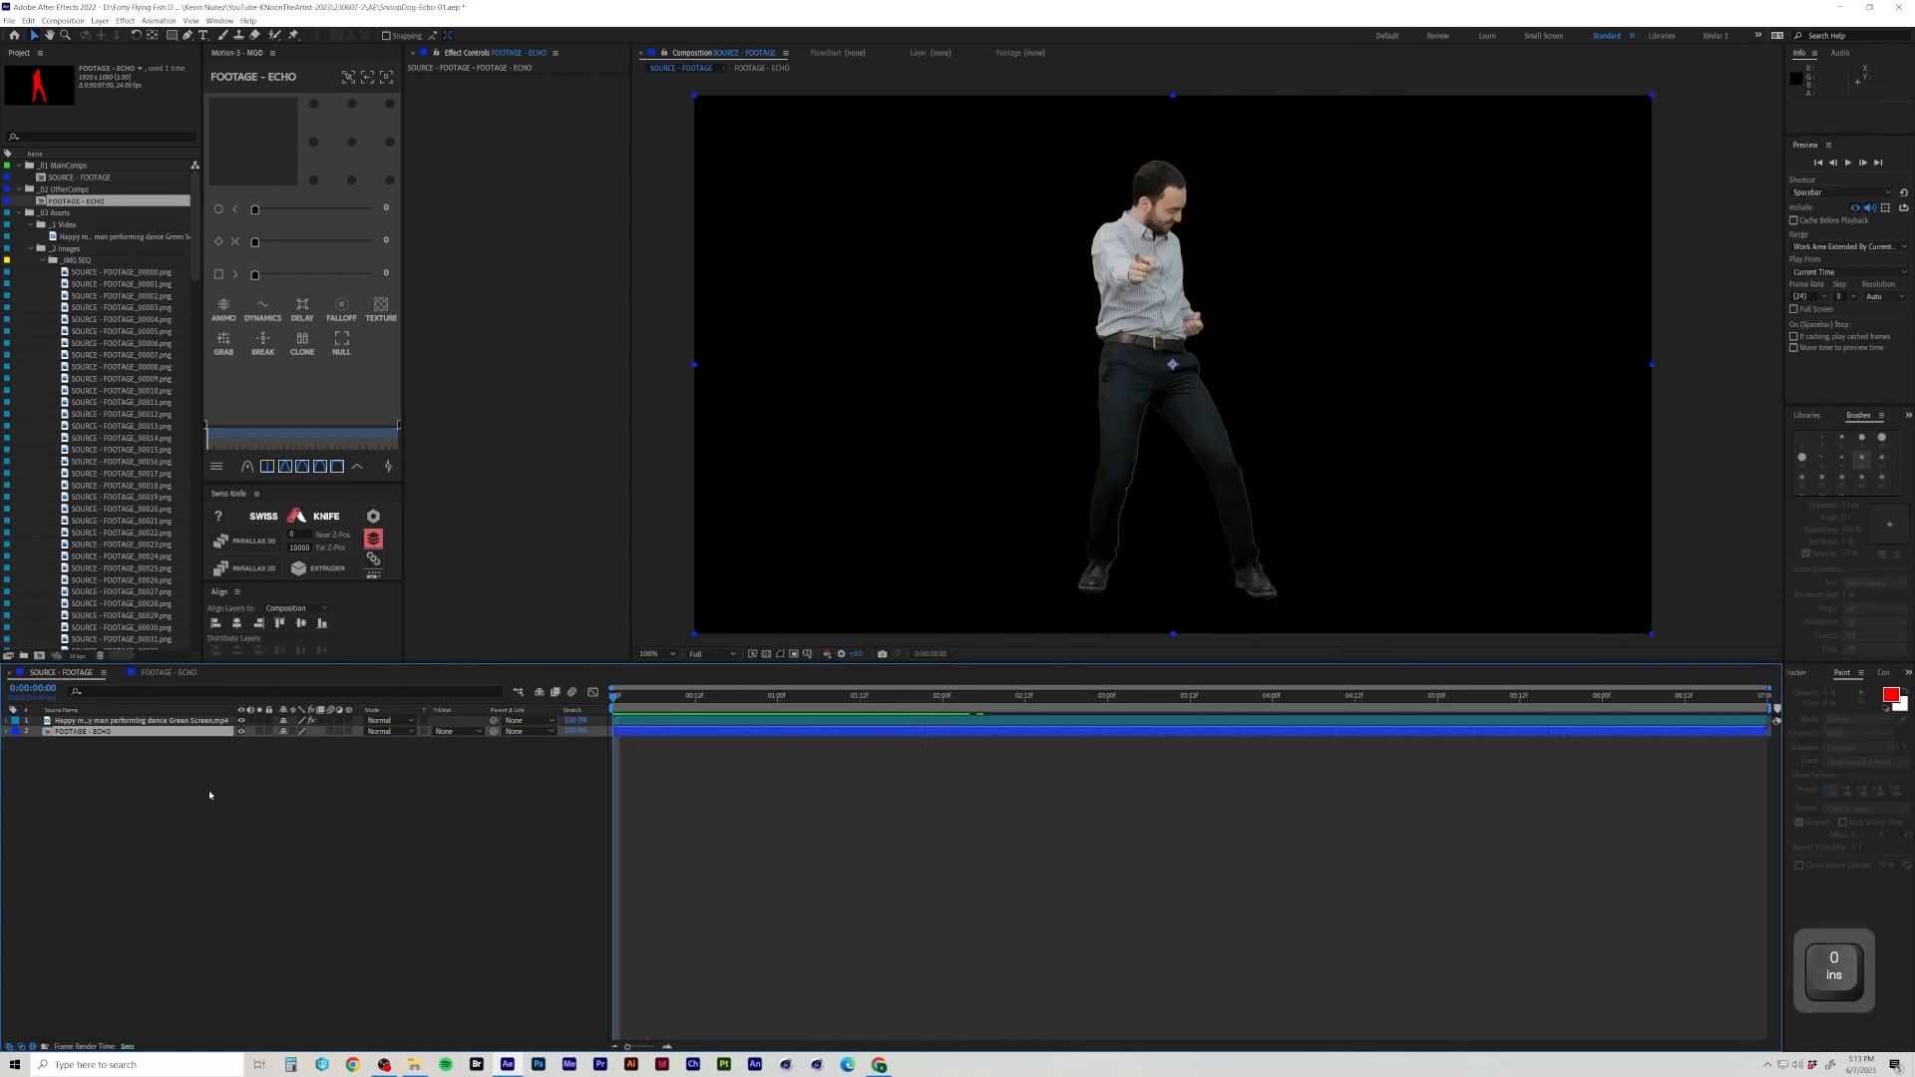
Realign all the dancer layers in the FOOTAGE - ECHO composition so that they start at 0:00:00:00.
{"action": "left_click", "coordinate": [176, 672]}
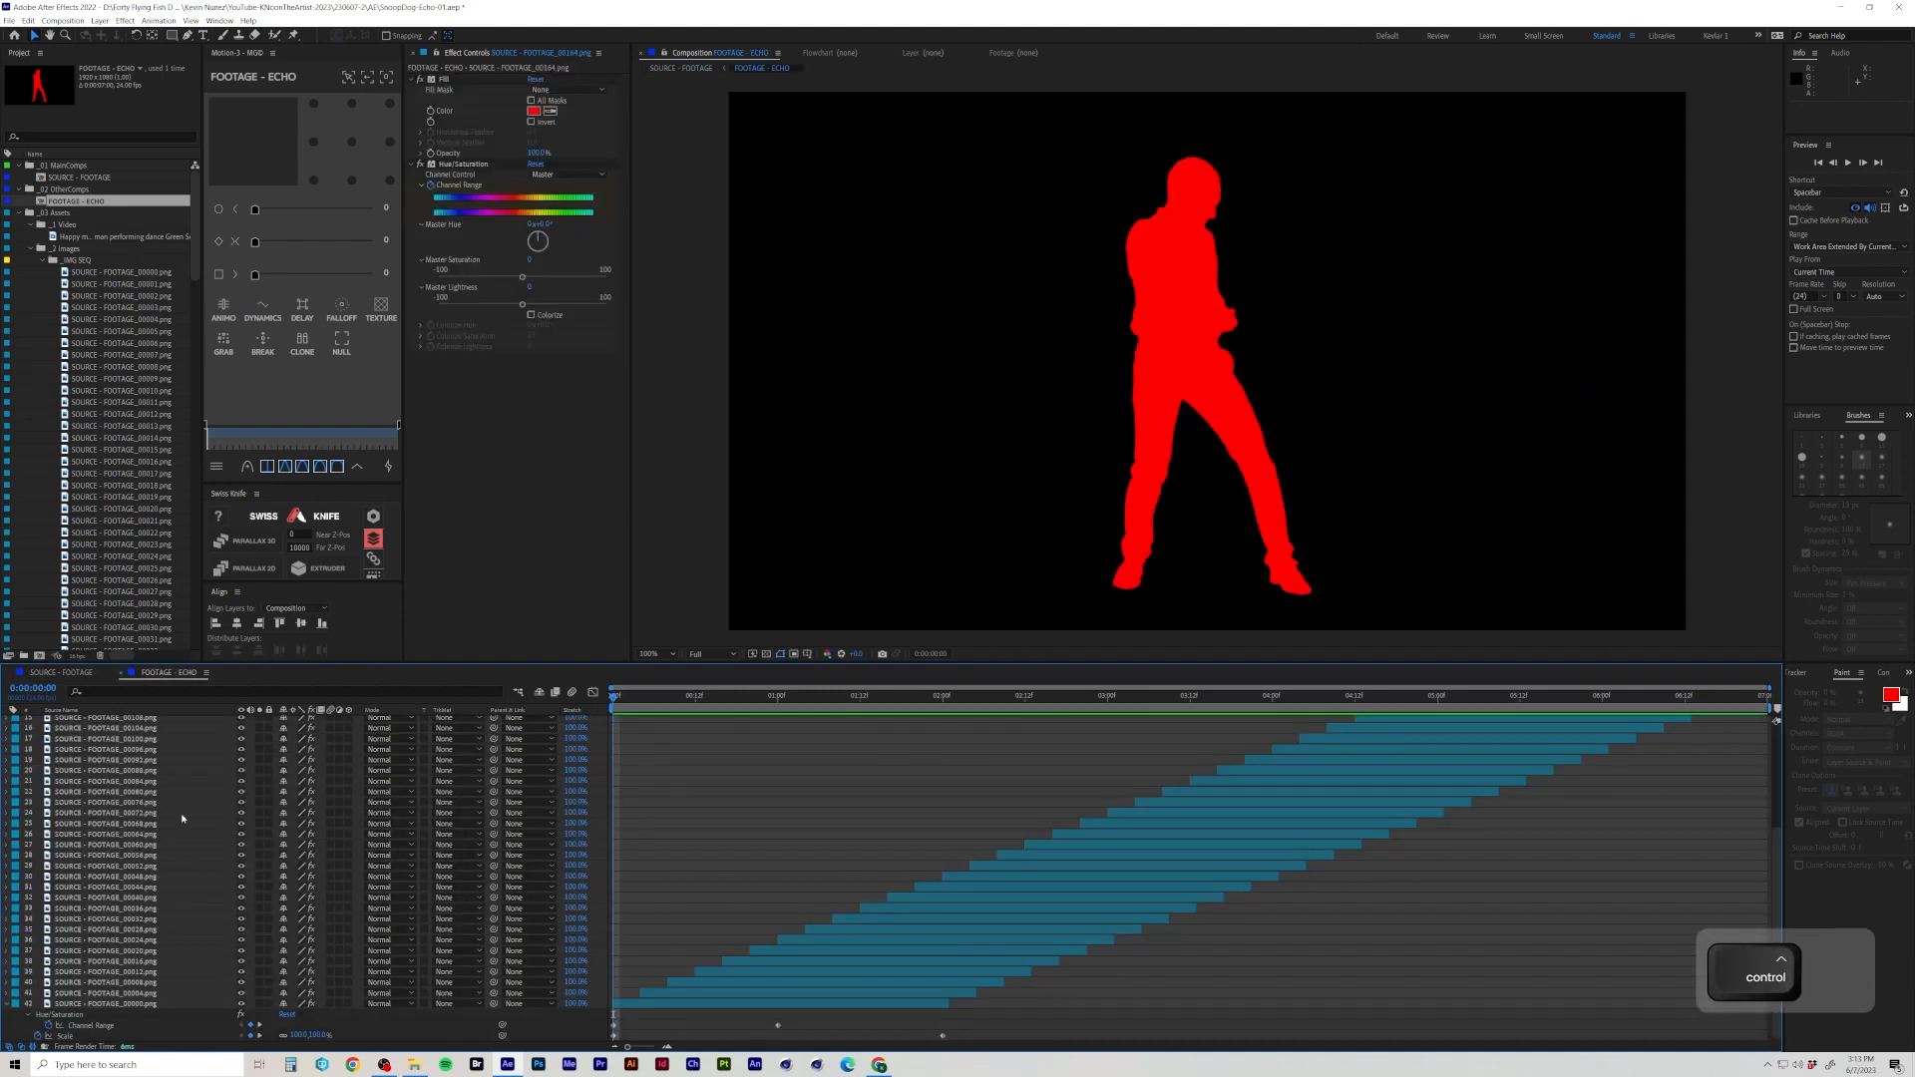
{"action": "key", "text": "ctrl+a"}
{"action": "key", "text": "bracketleft"}
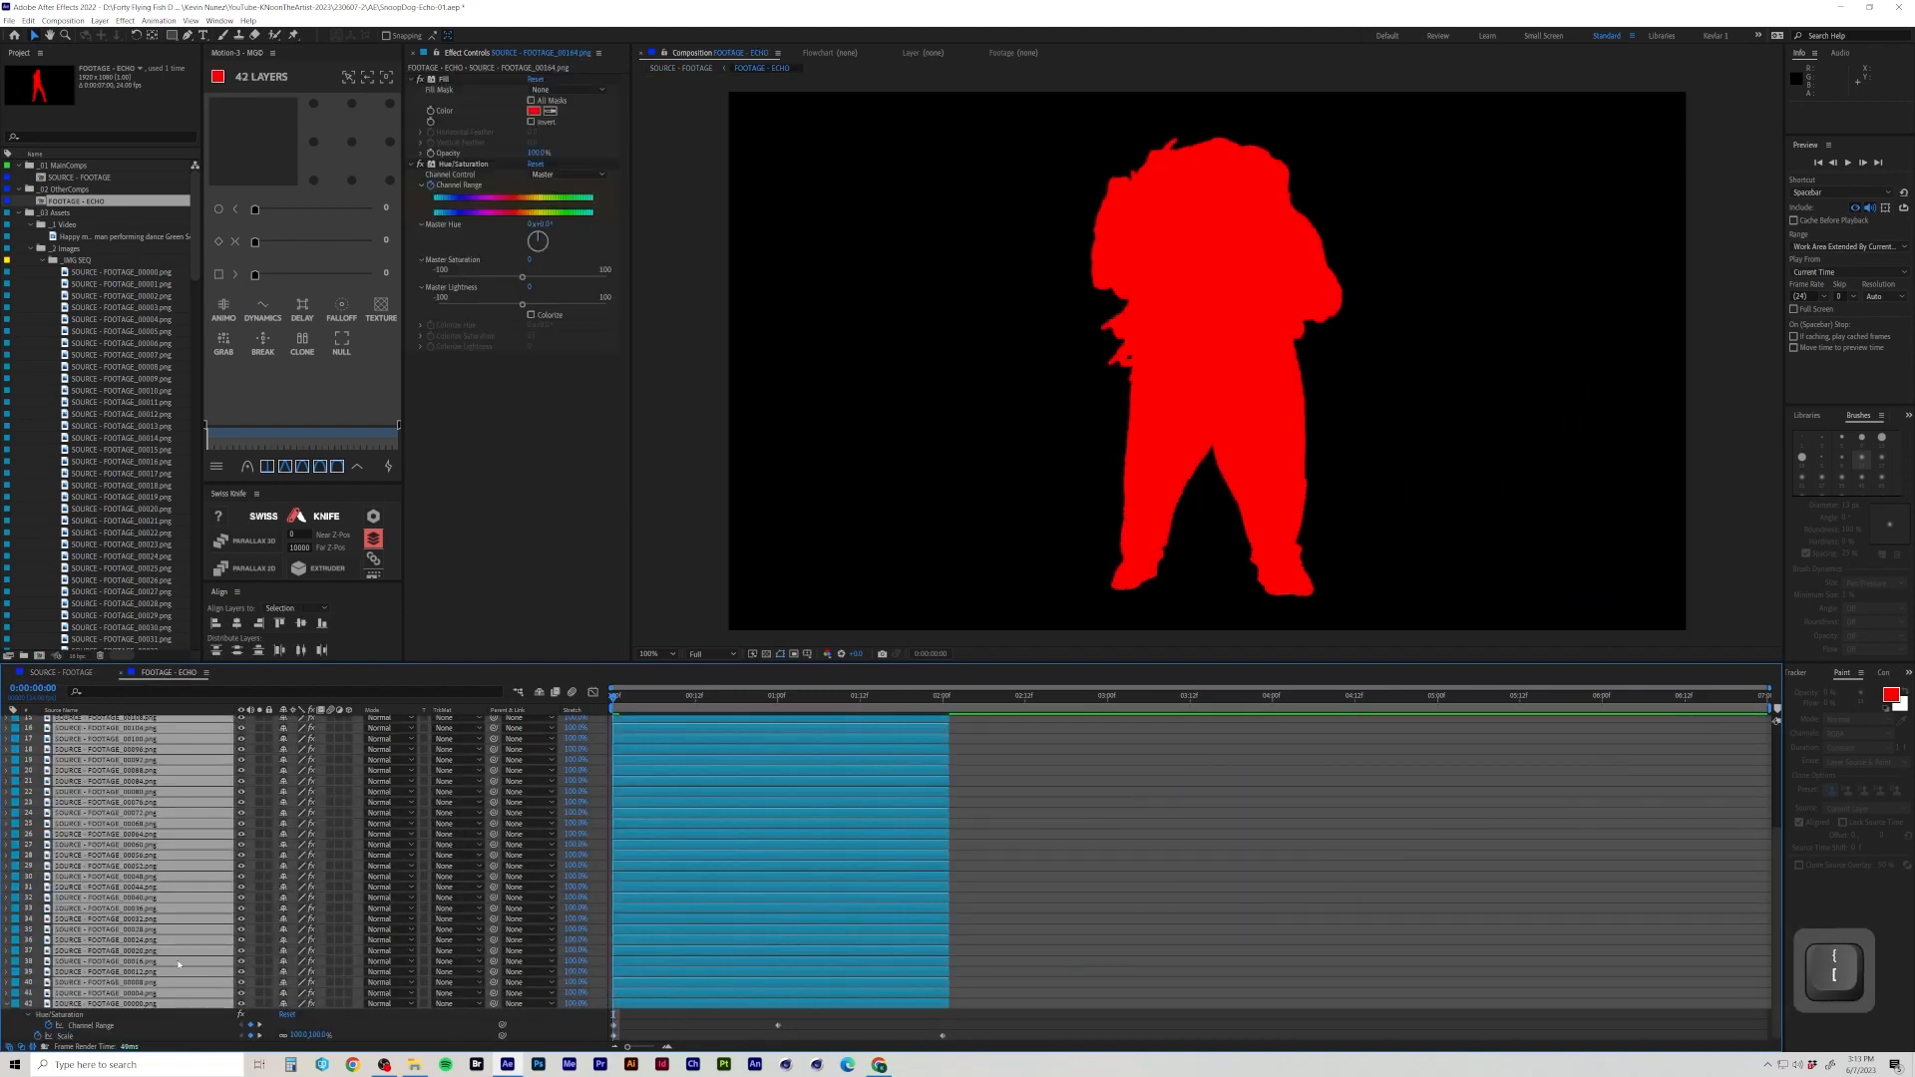
Move the ending Scale keyframes of all the dancer layers to 0:00:03:12.
{"action": "key", "text": "s"}
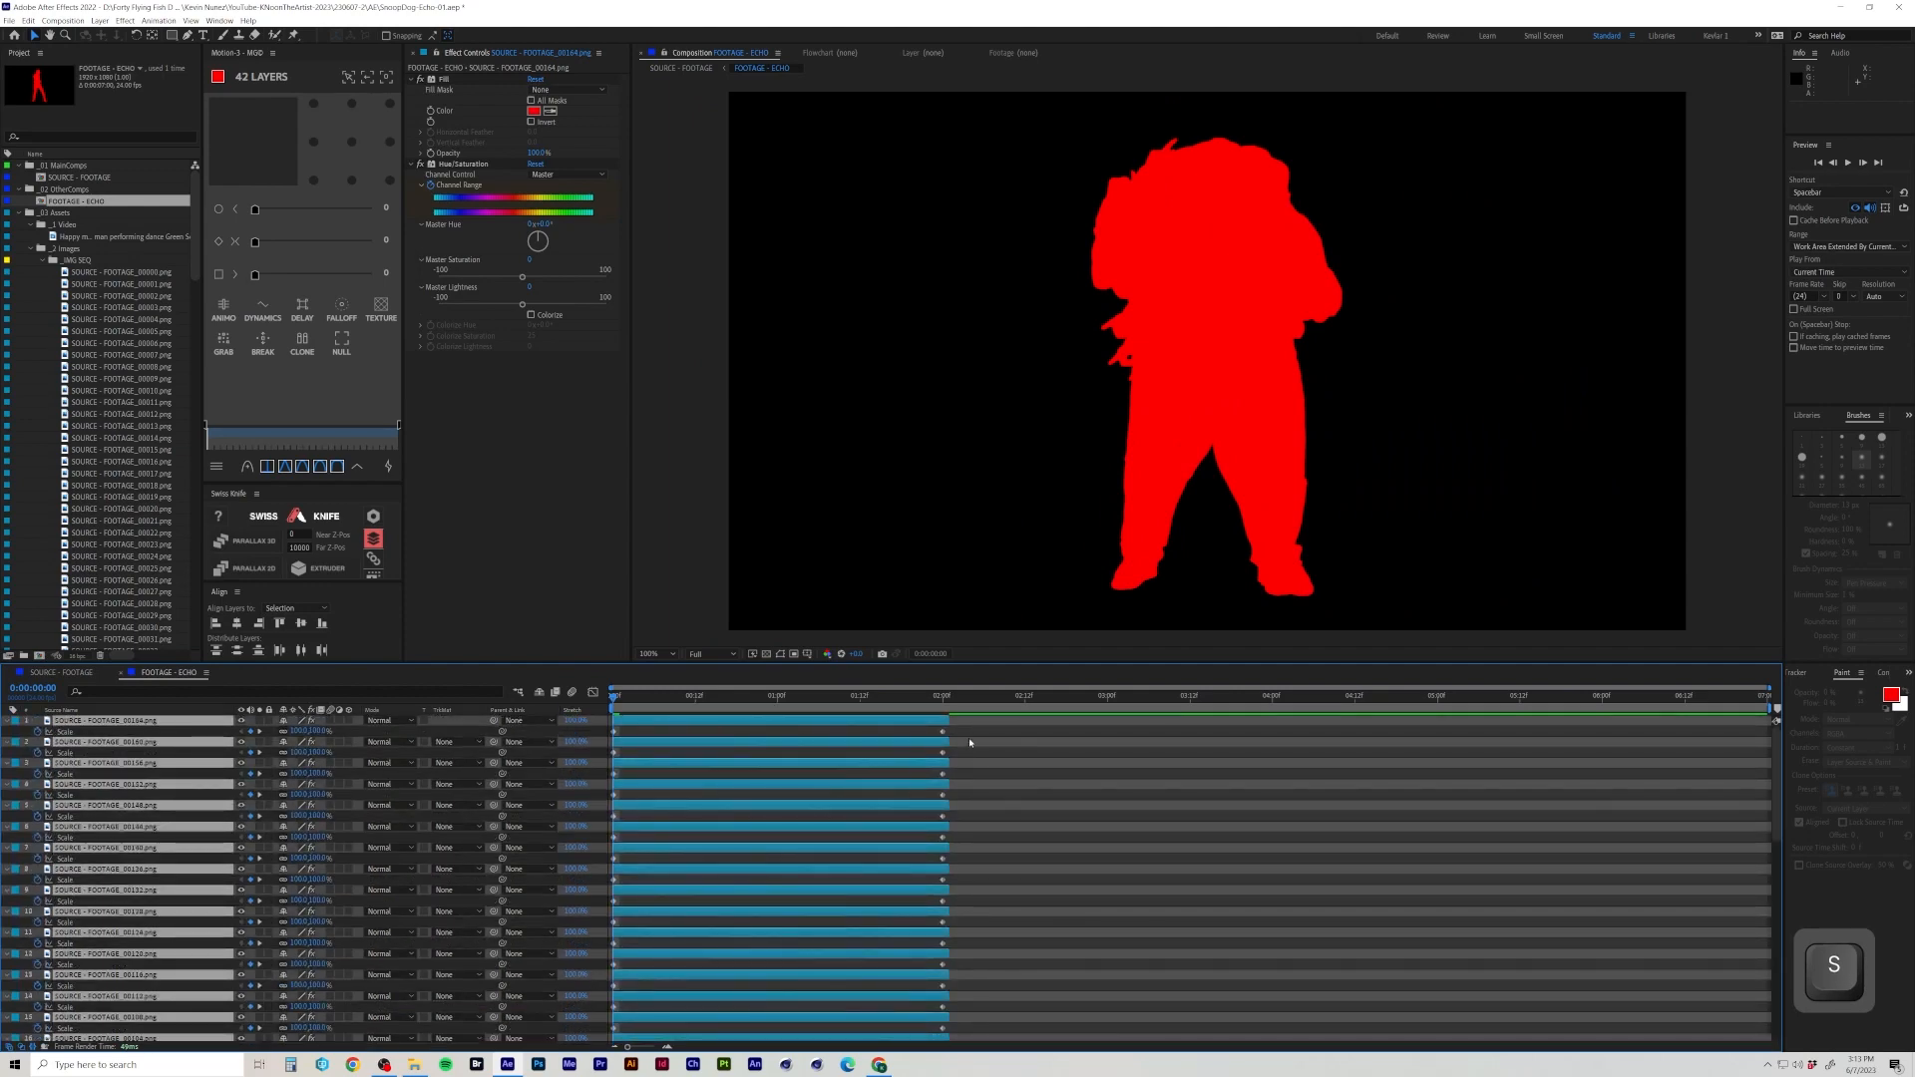
{"action": "left_click_drag", "start_coordinate": [957, 753], "coordinate": [974, 924]}
{"action": "scroll", "coordinate": [965, 828], "scroll_direction": "up", "scroll_amount": 10}
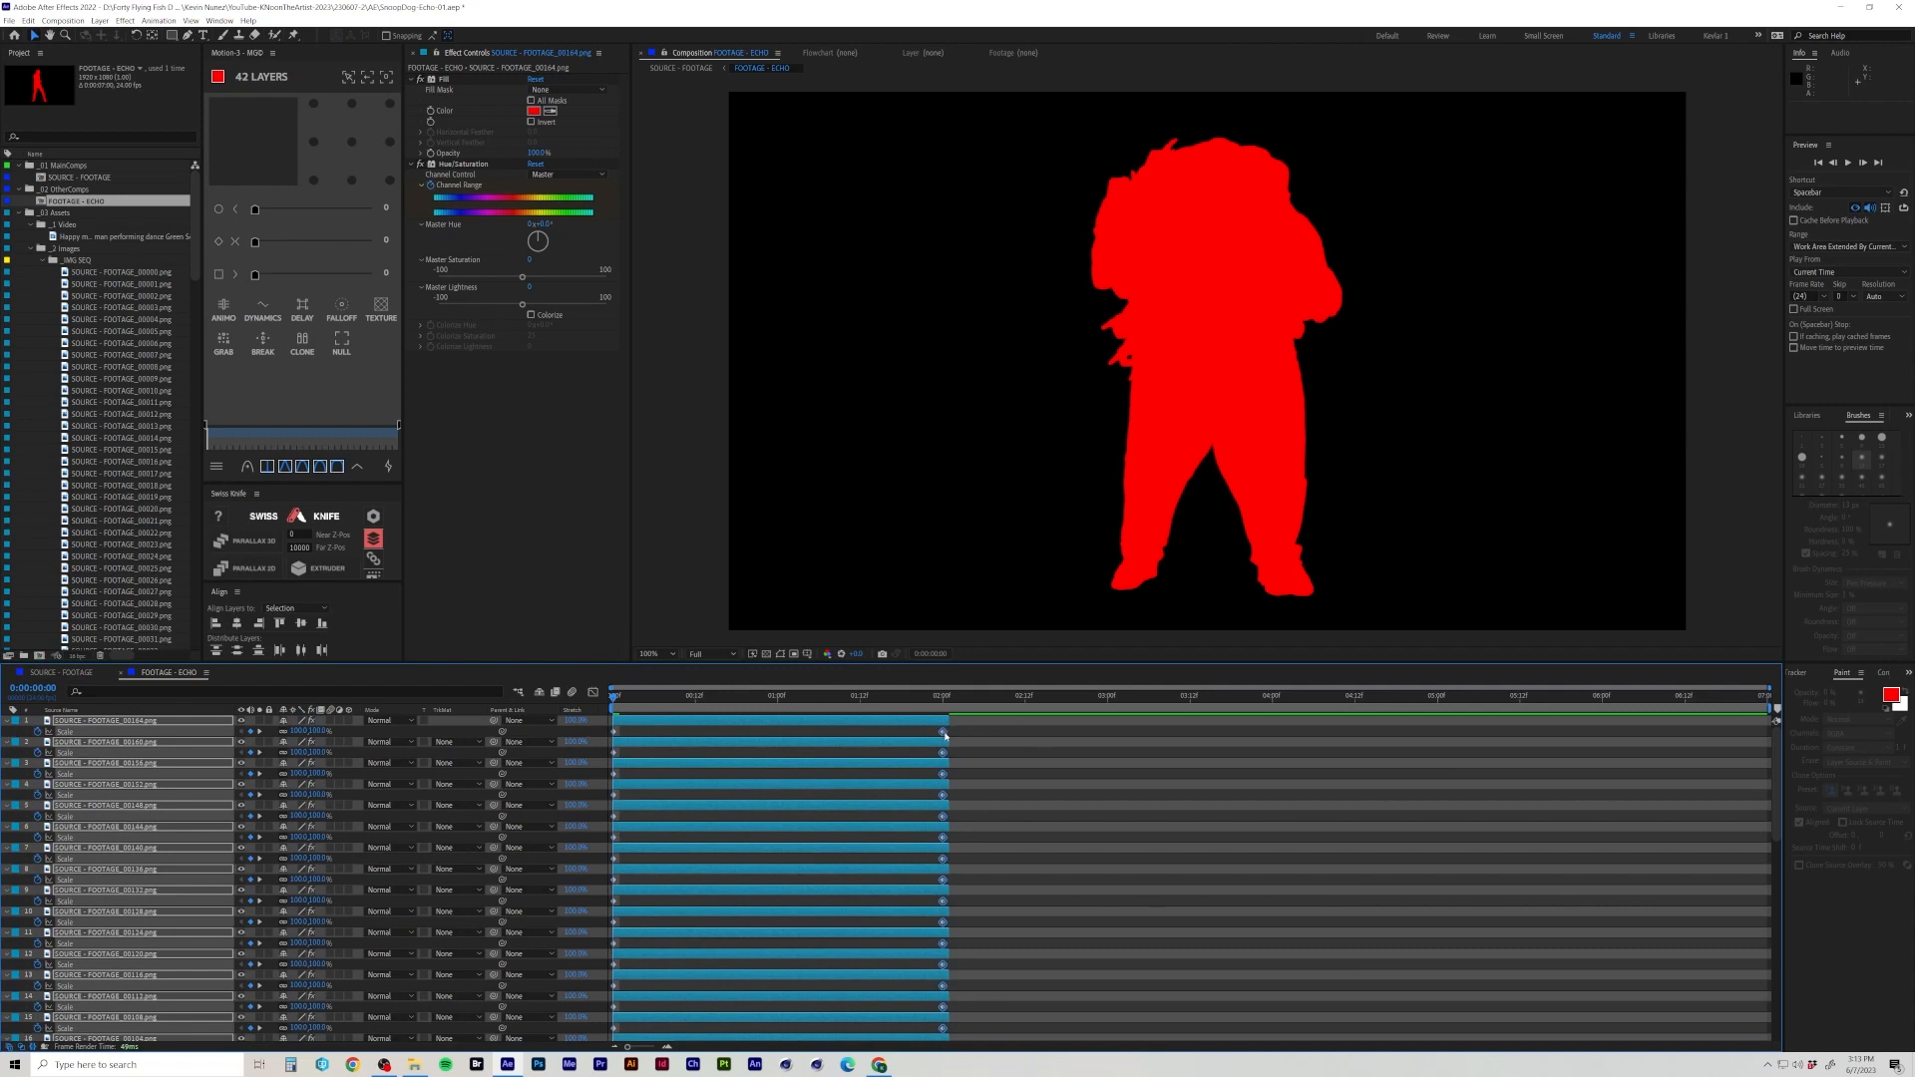
{"action": "left_click", "coordinate": [1190, 703], "text": "shift"}
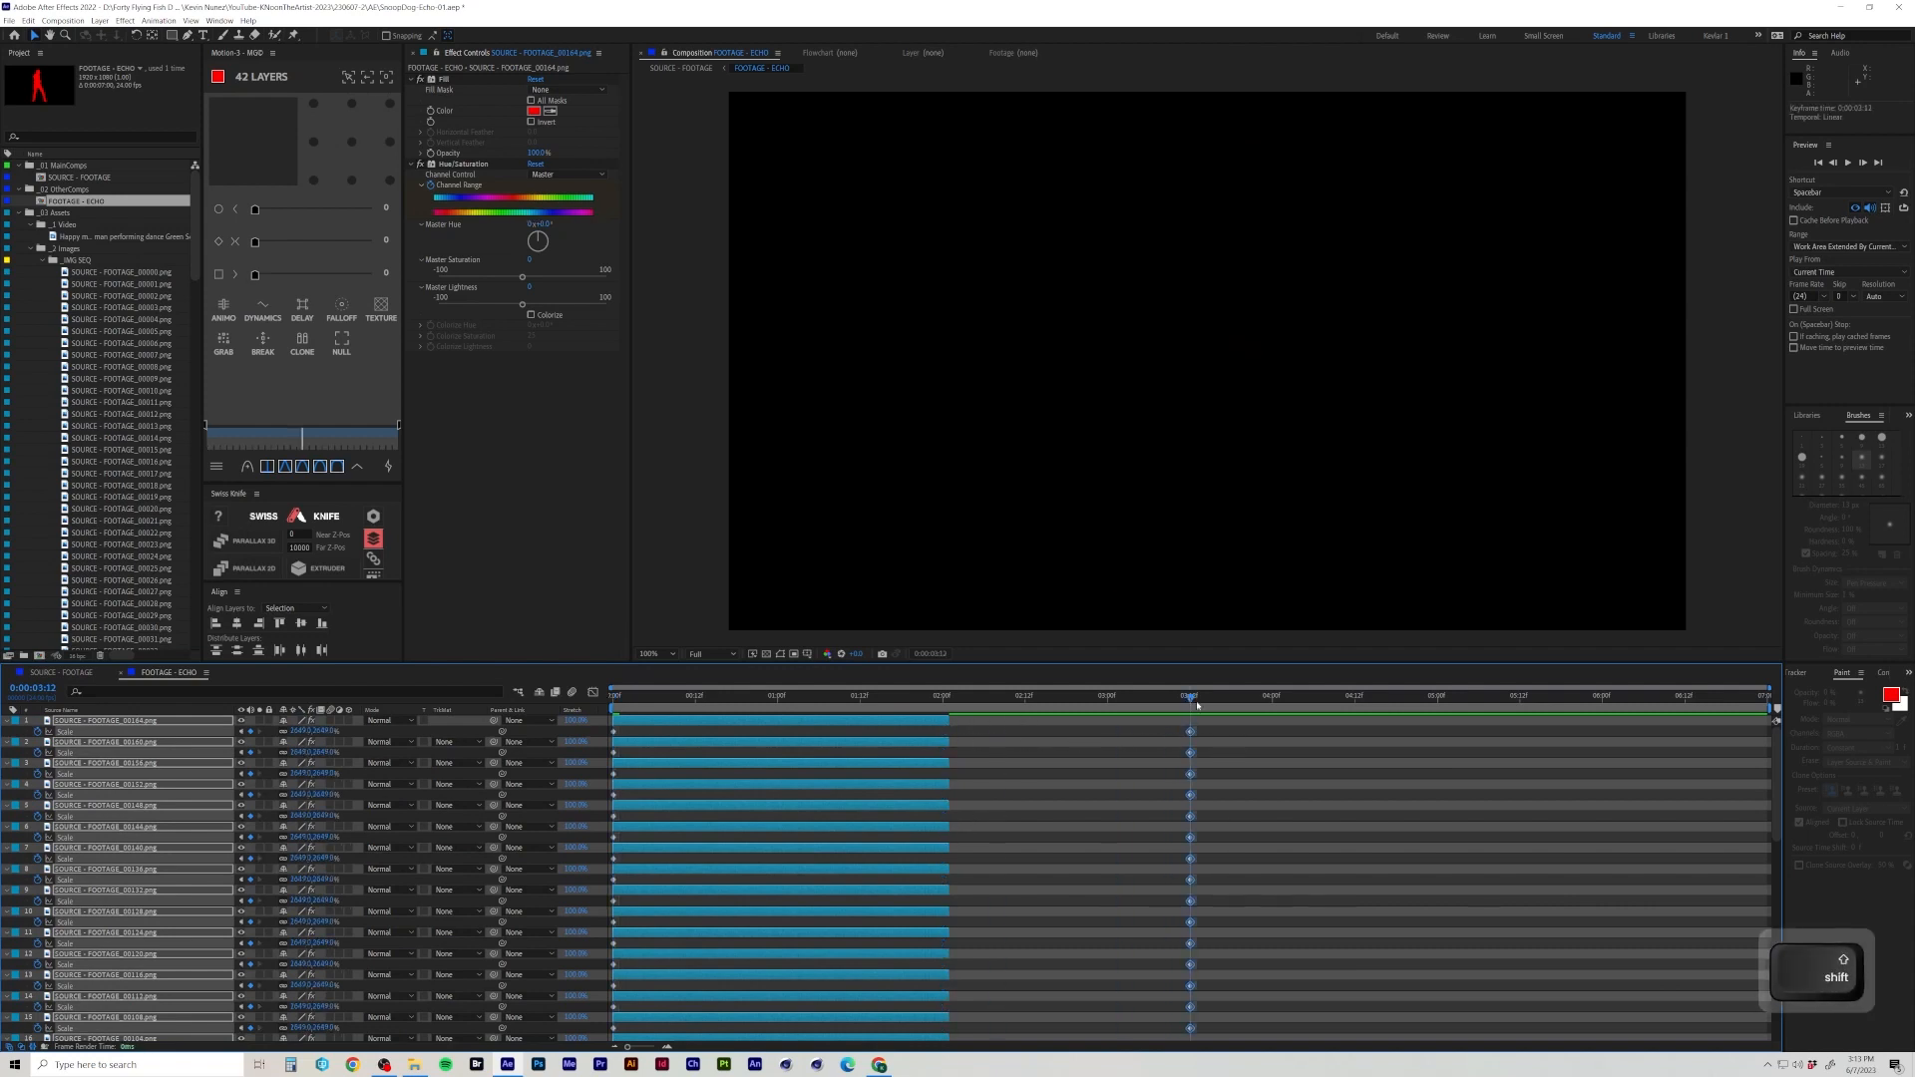
Extend the out points of all the dancer layers to 0:00:03:12 and collapse their keyframed properties.
{"action": "key", "text": "alt+bracketright"}
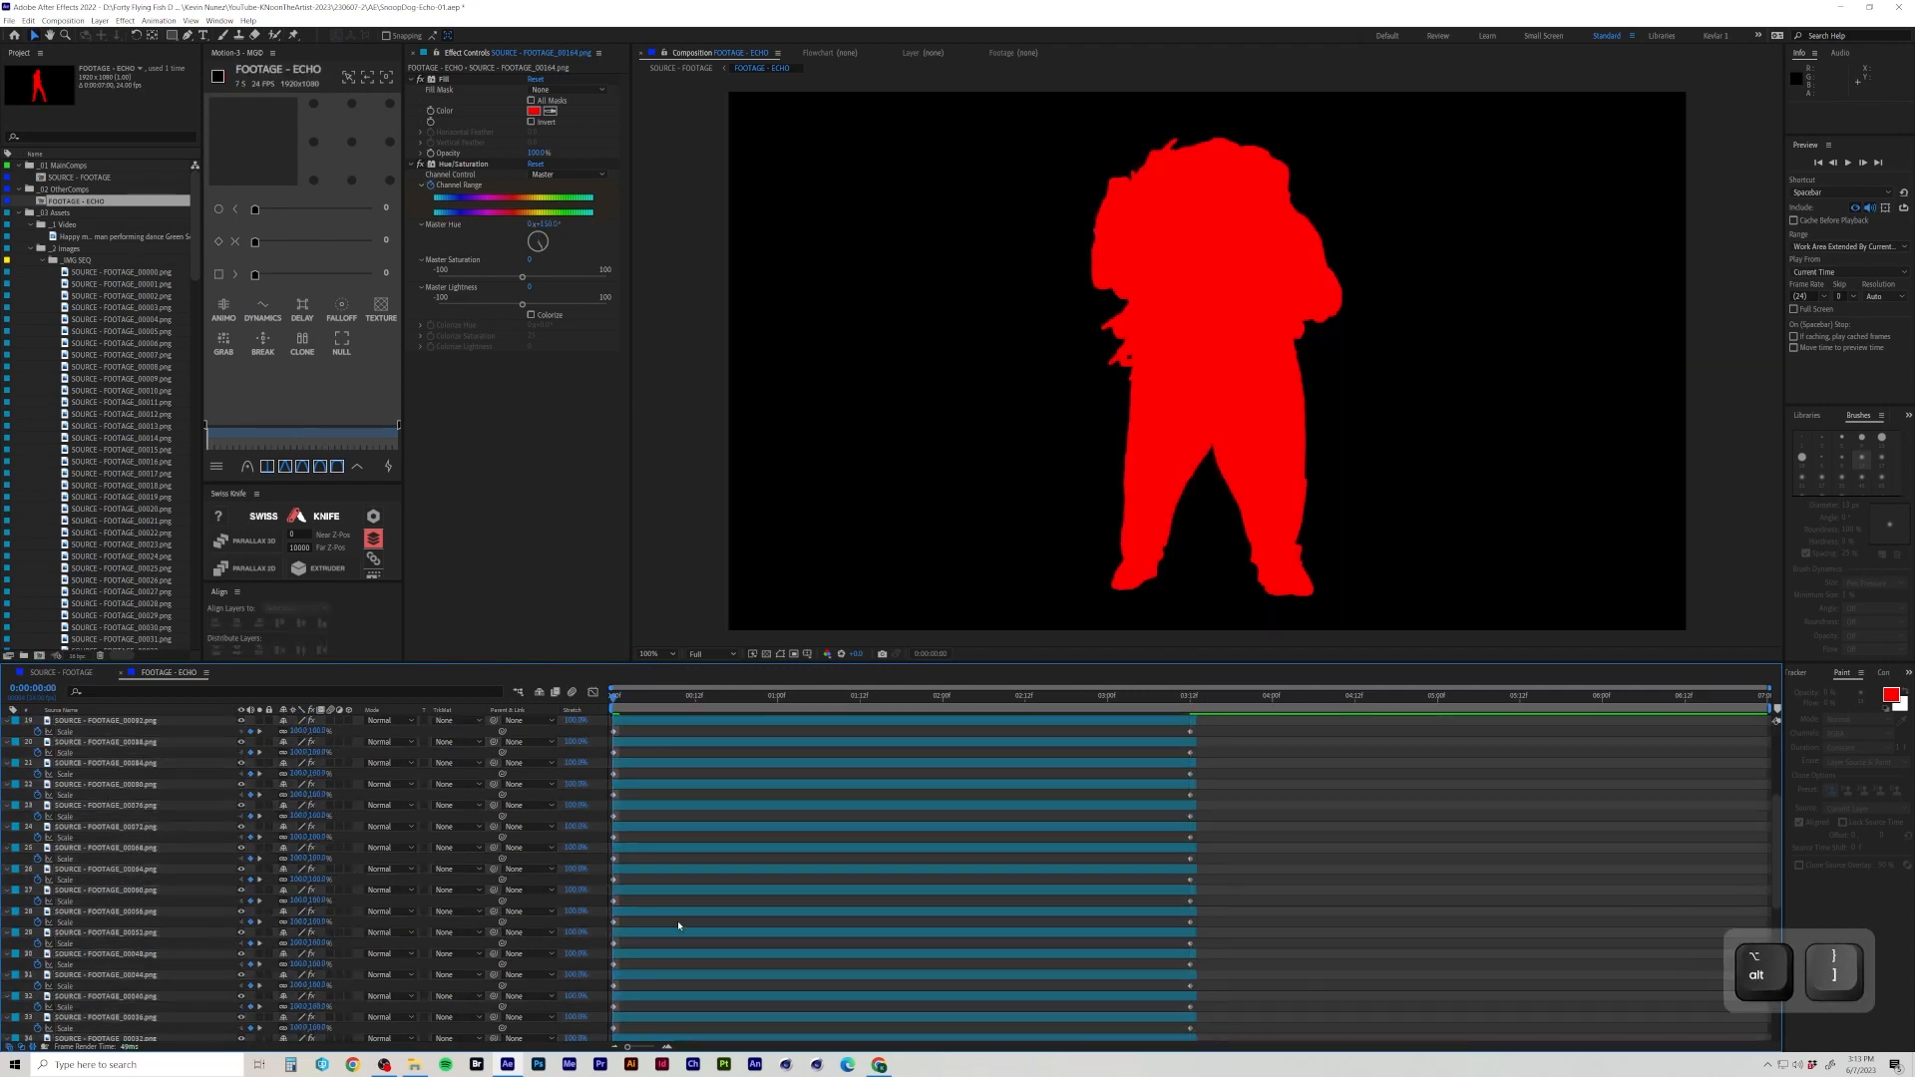
{"action": "scroll", "coordinate": [679, 926], "scroll_direction": "down", "scroll_amount": 3}
{"action": "key", "text": "ctrl+a"}
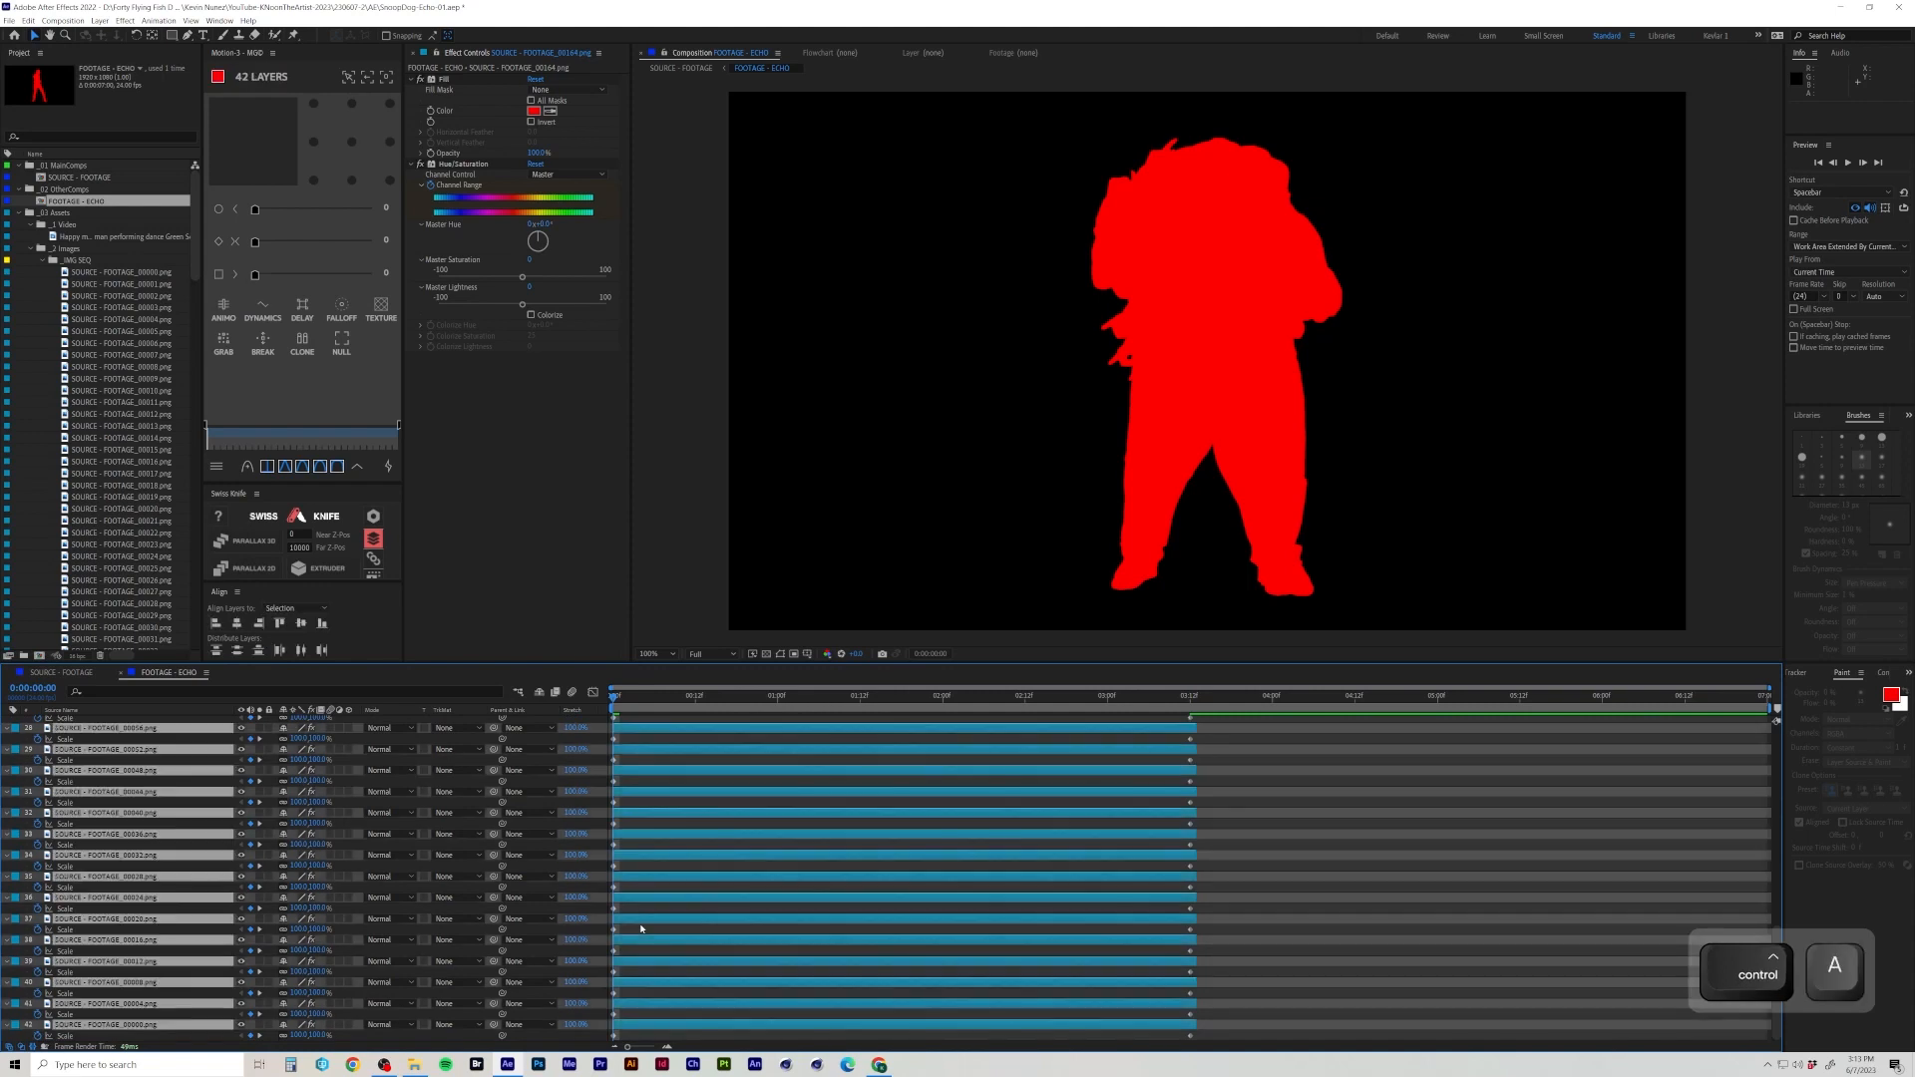
{"action": "key", "text": "u"}
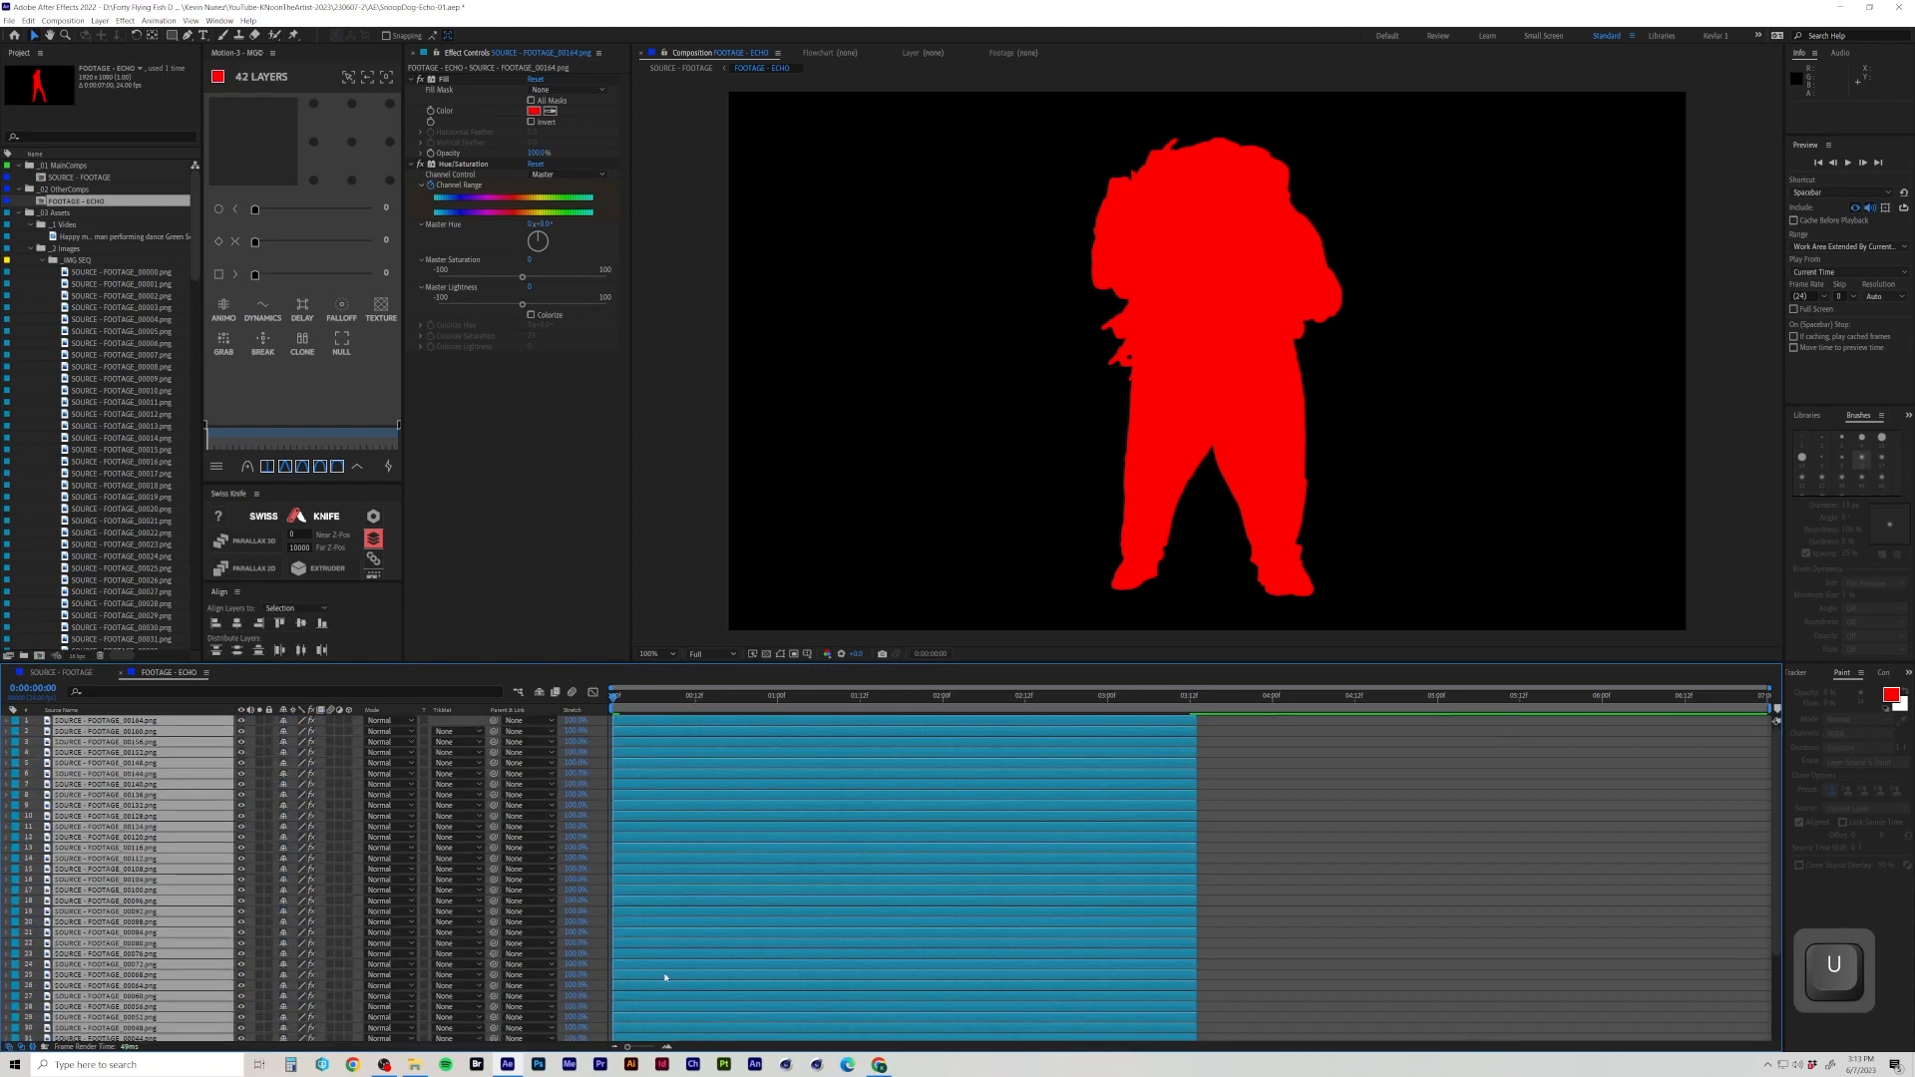
{"action": "left_click", "coordinate": [1226, 964]}
{"action": "scroll", "coordinate": [719, 978], "scroll_direction": "down", "scroll_amount": 3}
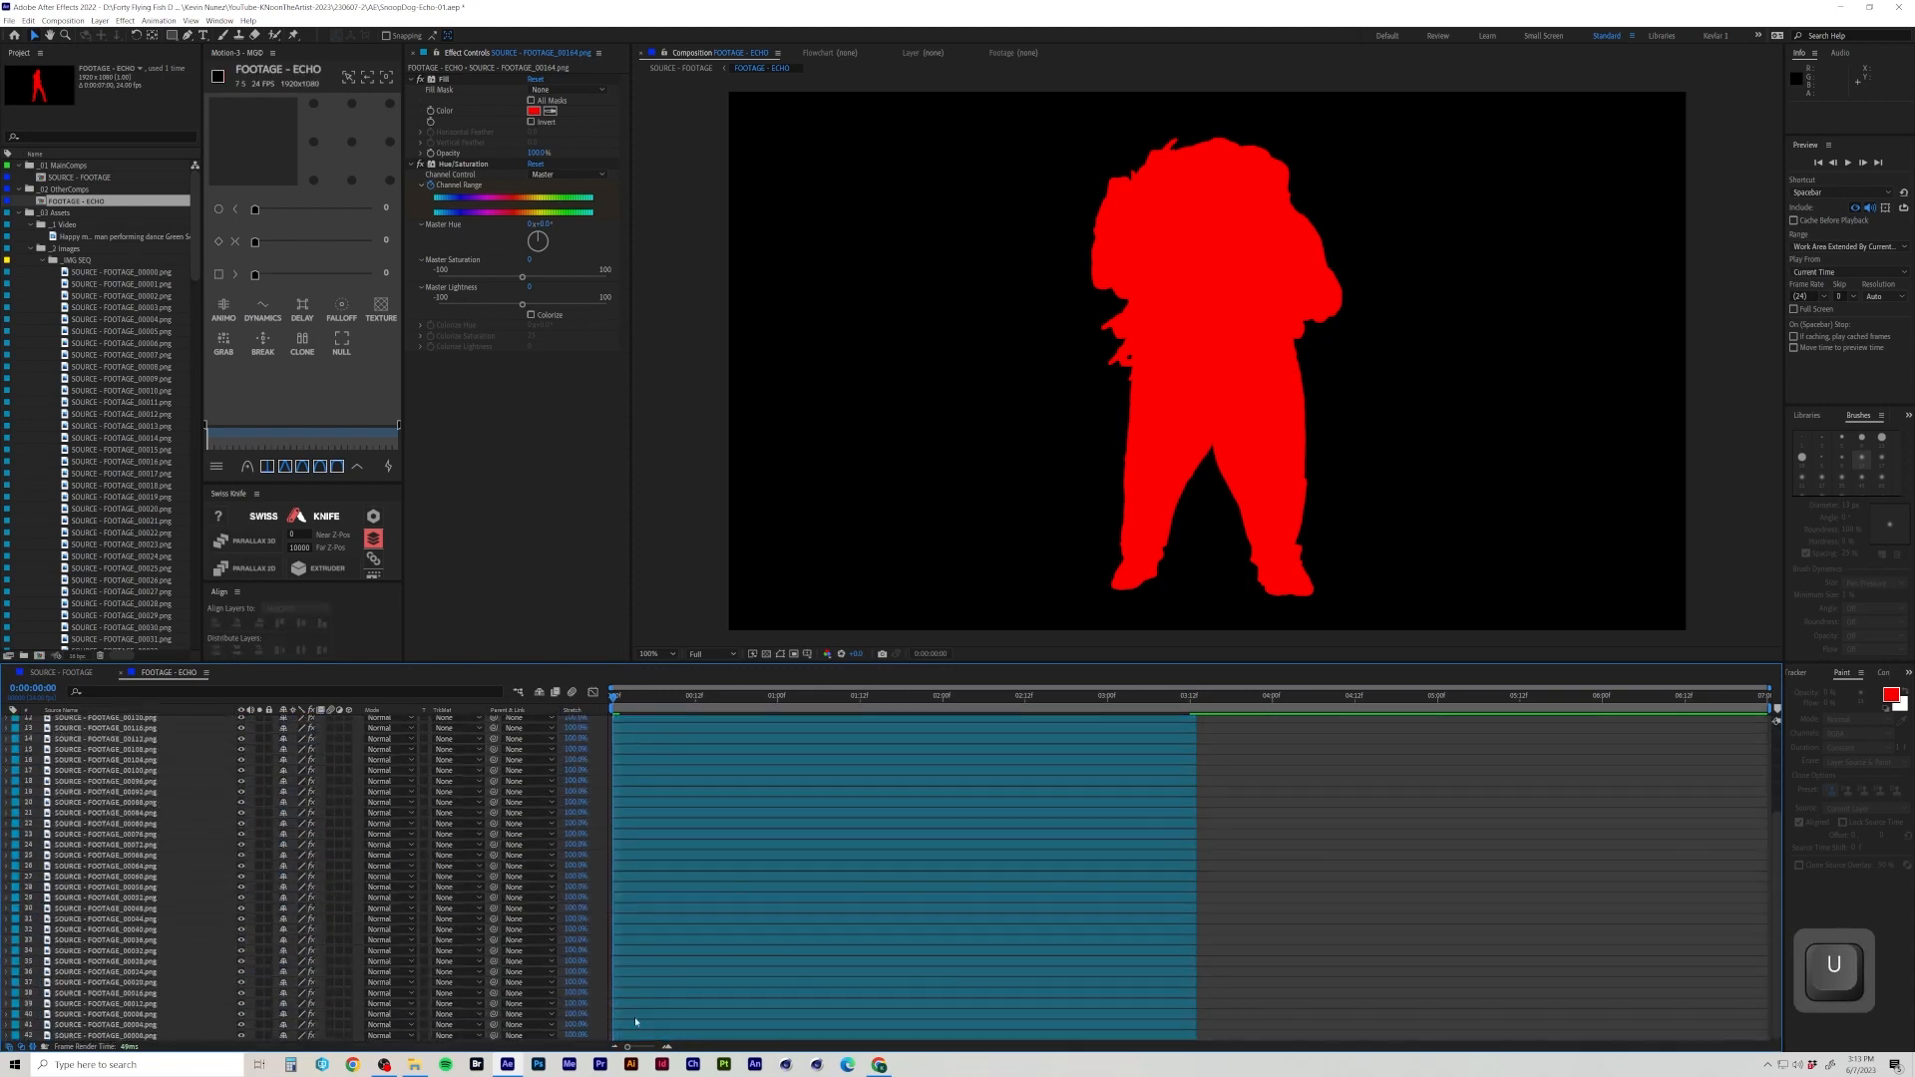
Shift SOURCE - FOOTAGE_00004.png to start at 0:00:00:04 and SOURCE - FOOTAGE_00008.png to start at 0:00:00:08.
{"action": "left_click", "coordinate": [621, 1026]}
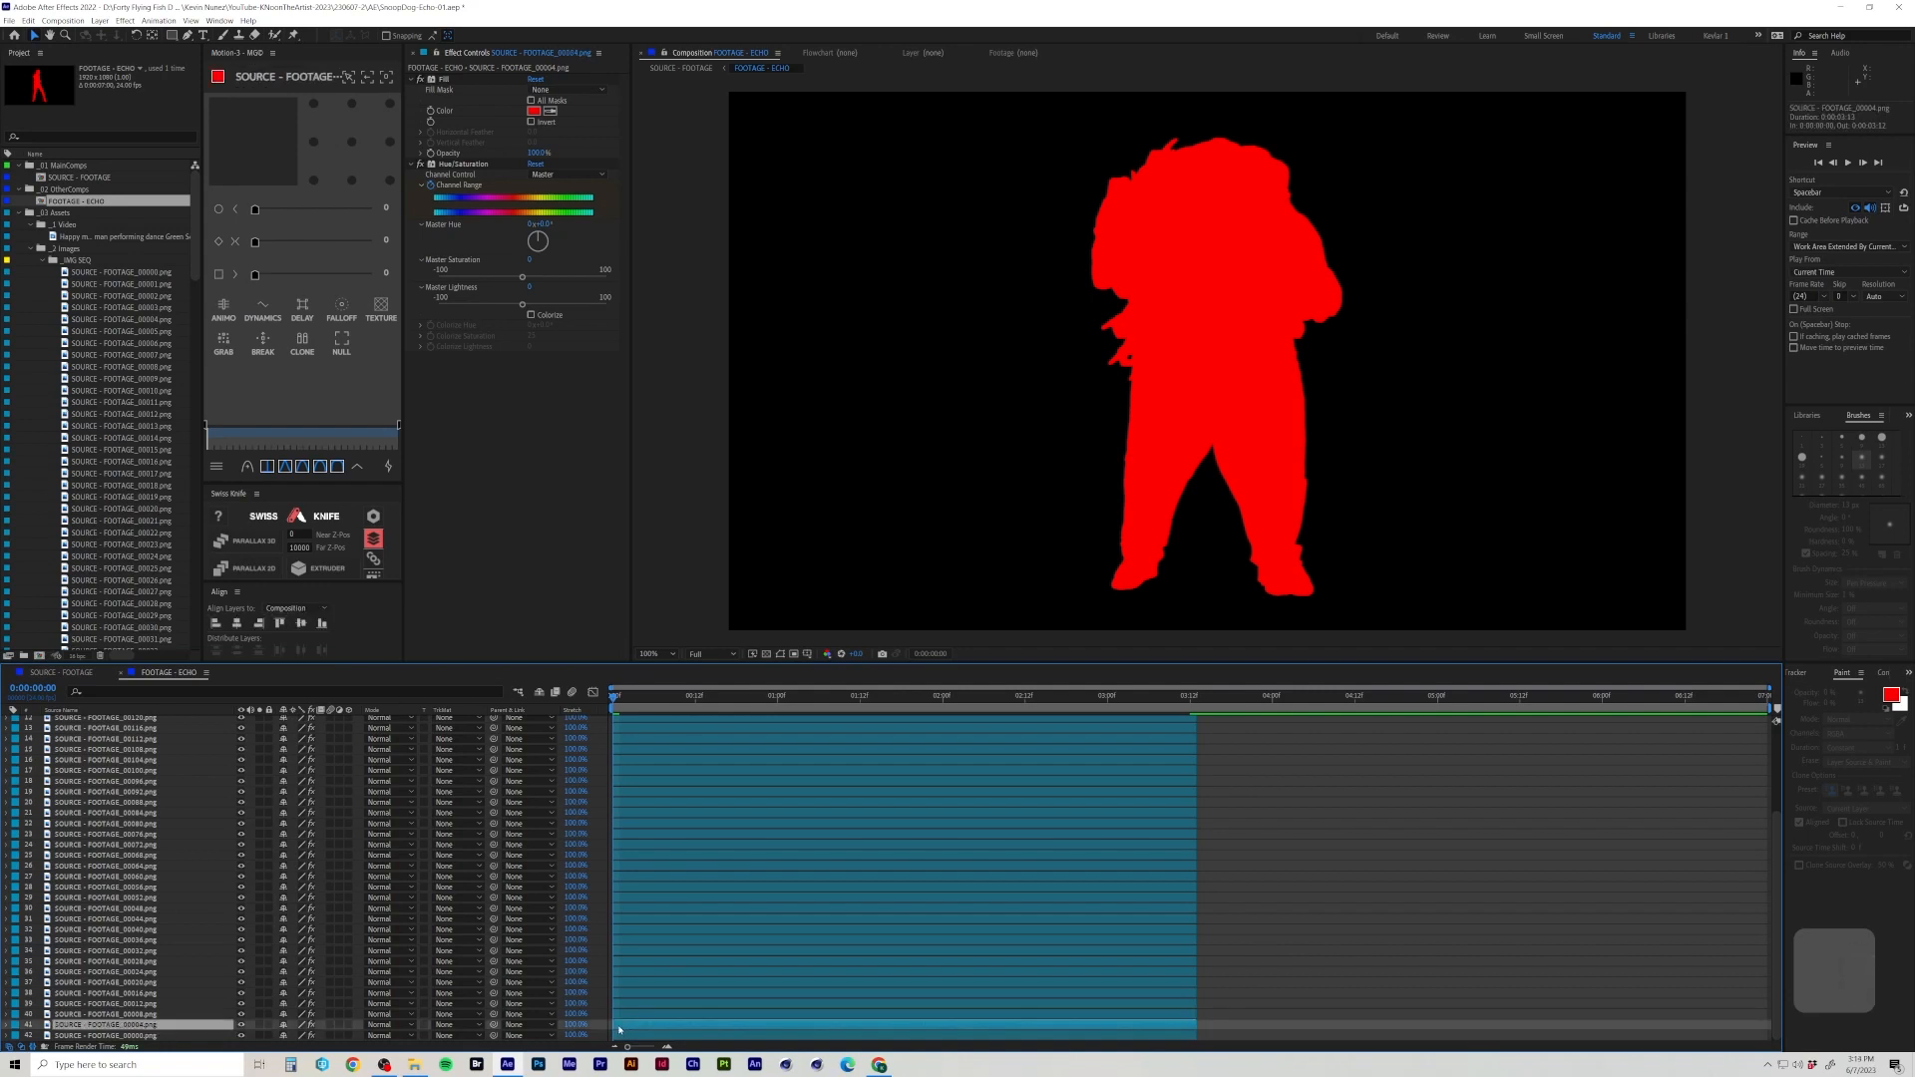
{"action": "key", "text": "Page_Down"}
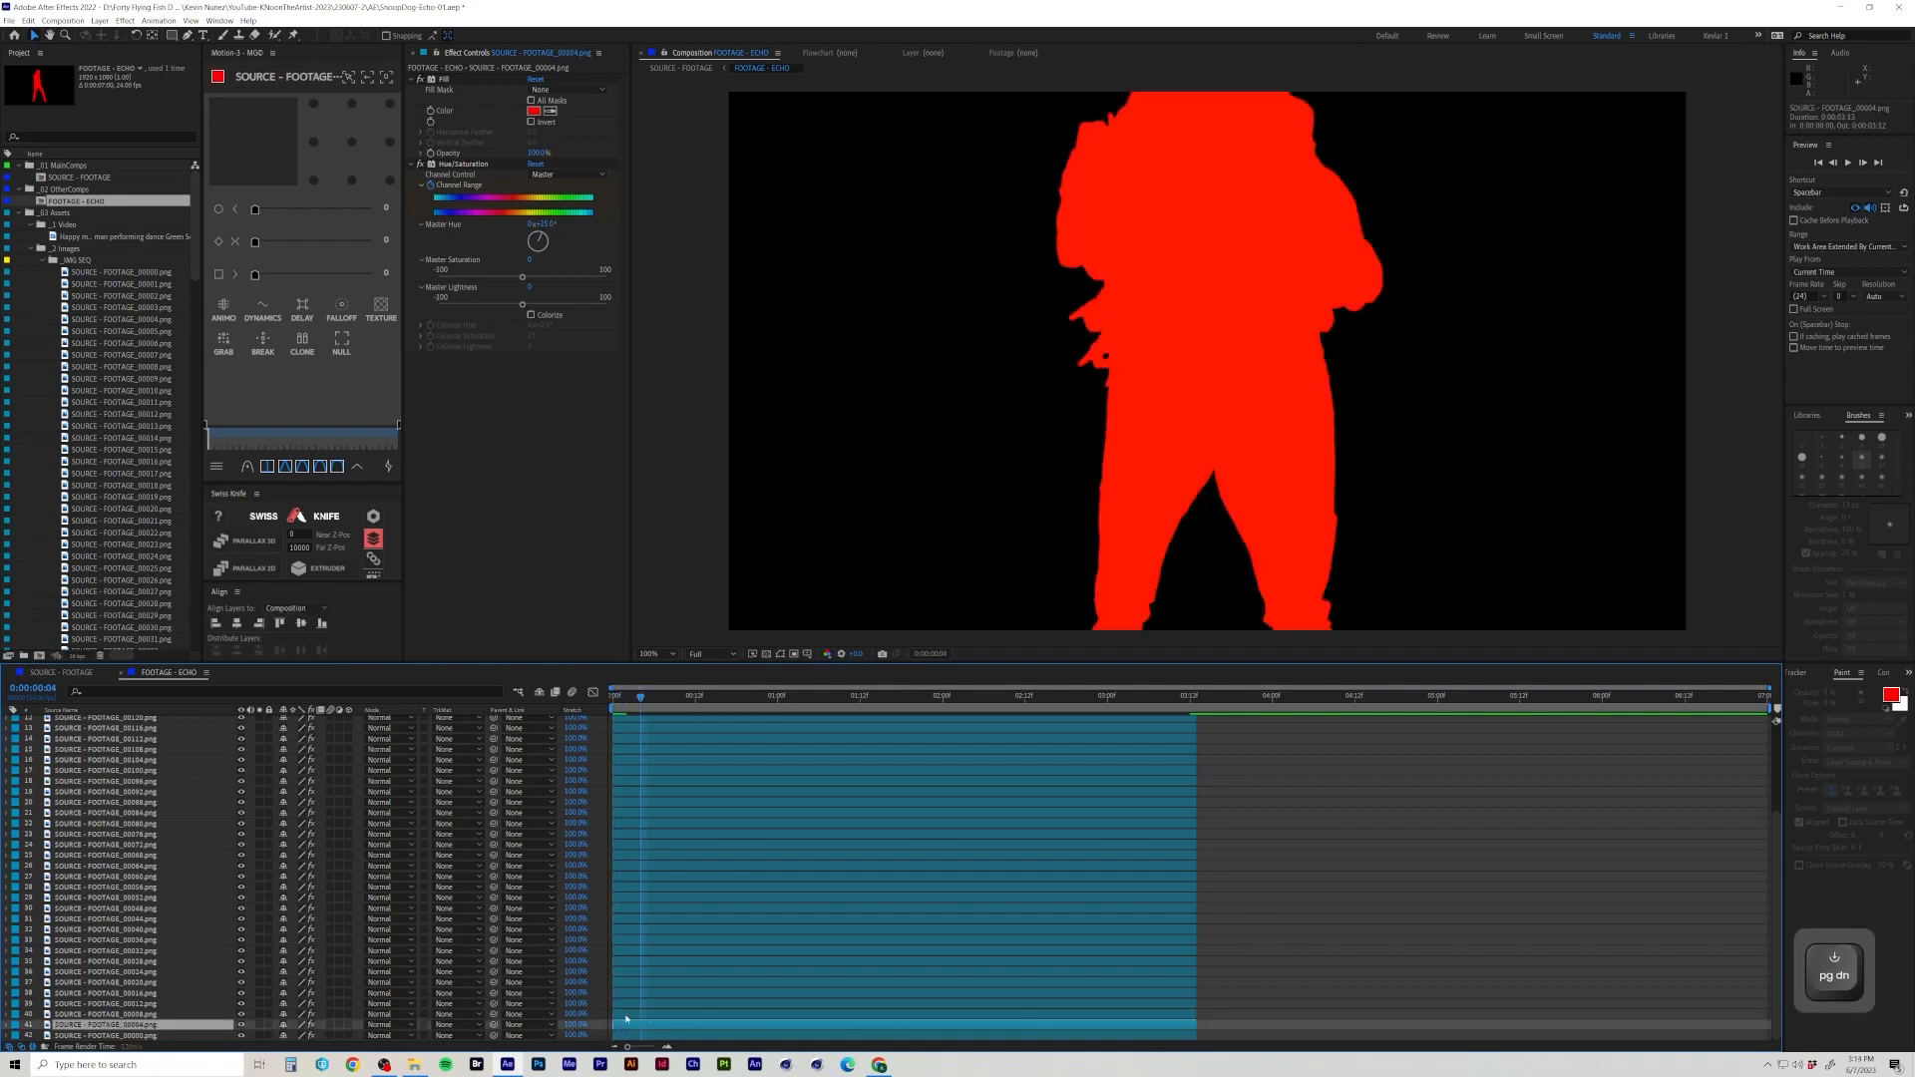
{"action": "key", "text": "["}
{"action": "left_click", "coordinate": [626, 1014]}
{"action": "key", "text": "Page_Down"}
{"action": "key", "text": "Page_Down"}
{"action": "key", "text": "Page_Down"}
{"action": "key", "text": "Page_Down"}
{"action": "key", "text": "["}
Stagger SOURCE - FOOTAGE_00012.png through _00028.png four frames apart, with _00028.png starting at 0:00:01:04.
{"action": "left_click", "coordinate": [624, 1002]}
{"action": "key", "text": "Page_Down"}
{"action": "key", "text": "Page_Down"}
{"action": "key", "text": "Page_Down"}
{"action": "key", "text": "Page_Down"}
{"action": "key", "text": "["}
{"action": "left_click", "coordinate": [625, 993]}
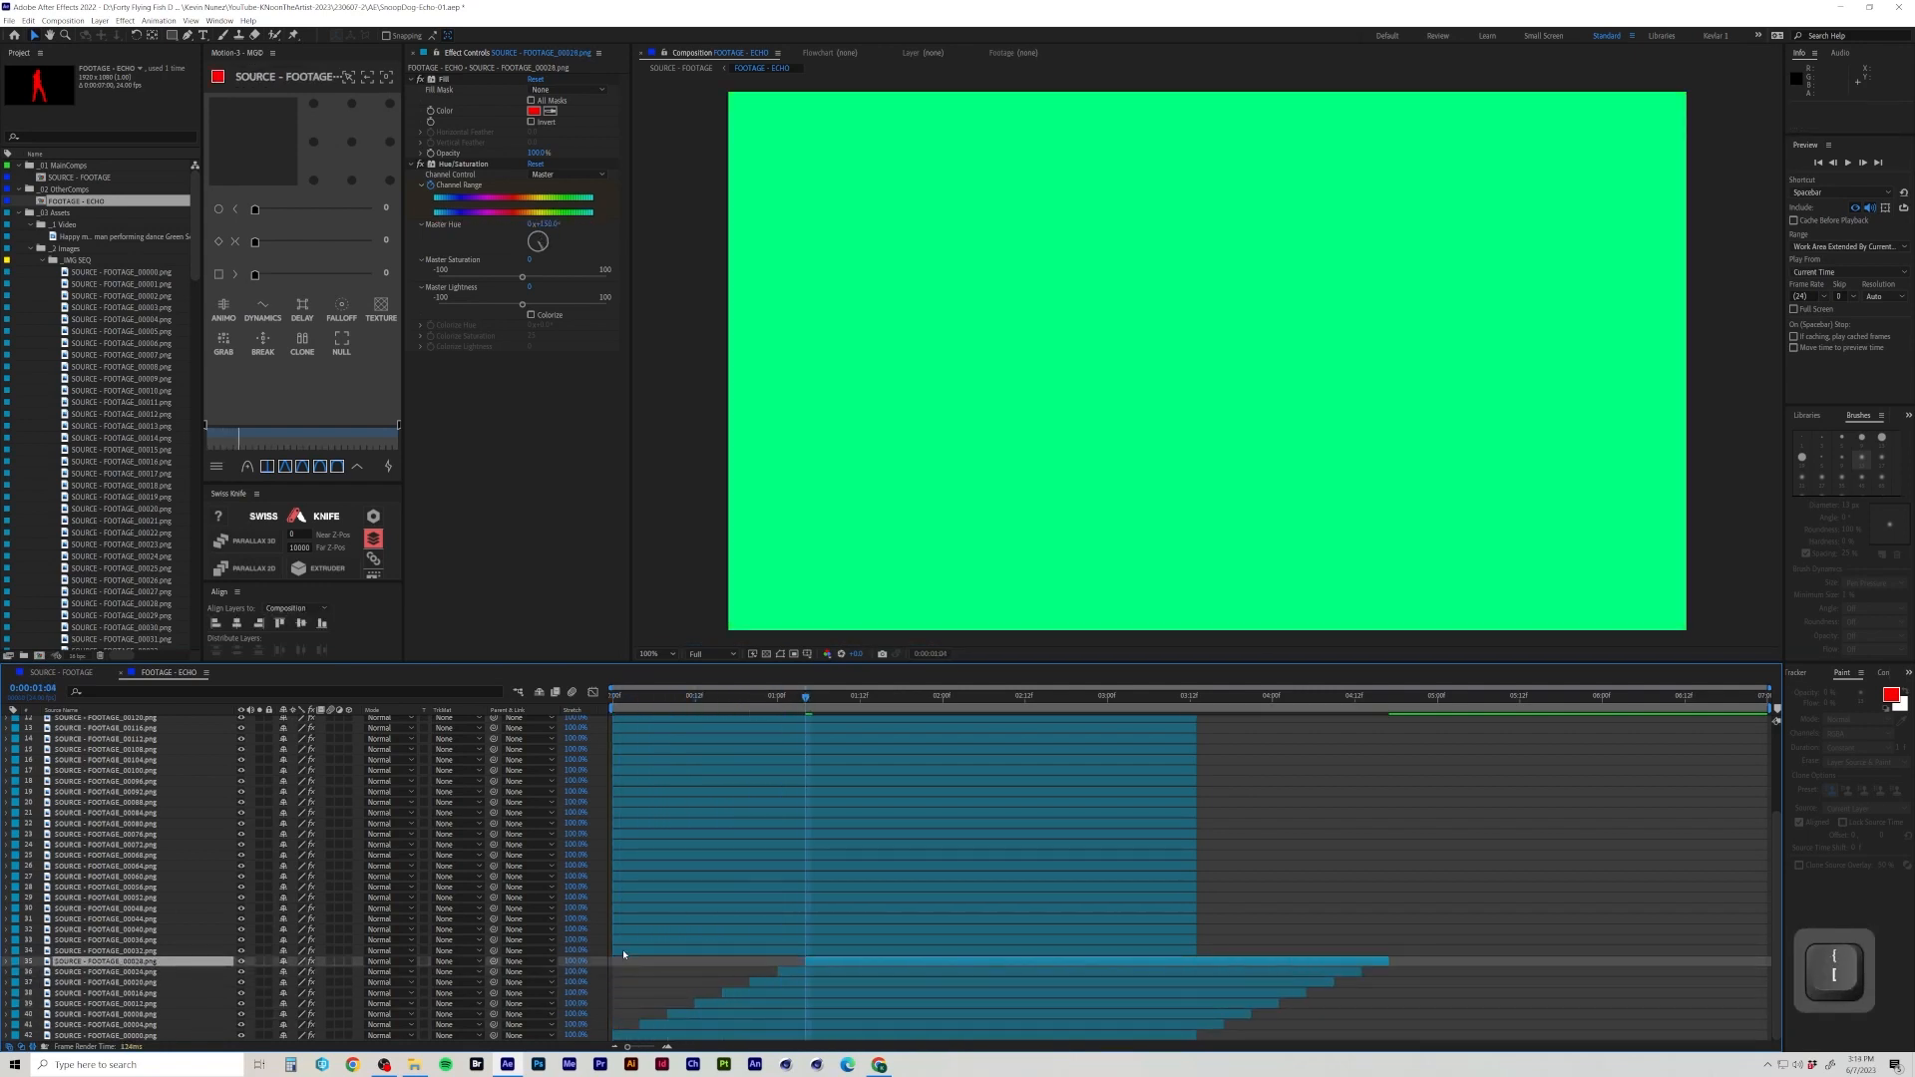
Stagger SOURCE - FOOTAGE_00032.png through _00060.png four frames apart, with _00060.png starting at 0:00:02:12.
{"action": "left_click", "coordinate": [623, 952]}
{"action": "key", "text": "Page_Down"}
{"action": "key", "text": "Page_Down"}
{"action": "key", "text": "Page_Down"}
{"action": "key", "text": "Page_Down"}
{"action": "key", "text": "["}
{"action": "left_click", "coordinate": [624, 941]}
{"action": "key", "text": "Page_Down"}
{"action": "key", "text": "Page_Down"}
{"action": "key", "text": "Page_Down"}
{"action": "key", "text": "Page_Down"}
{"action": "key", "text": "["}
{"action": "left_click", "coordinate": [624, 930]}
{"action": "key", "text": "Page_Down"}
{"action": "key", "text": "Page_Down"}
{"action": "key", "text": "Page_Down"}
{"action": "key", "text": "Page_Down"}
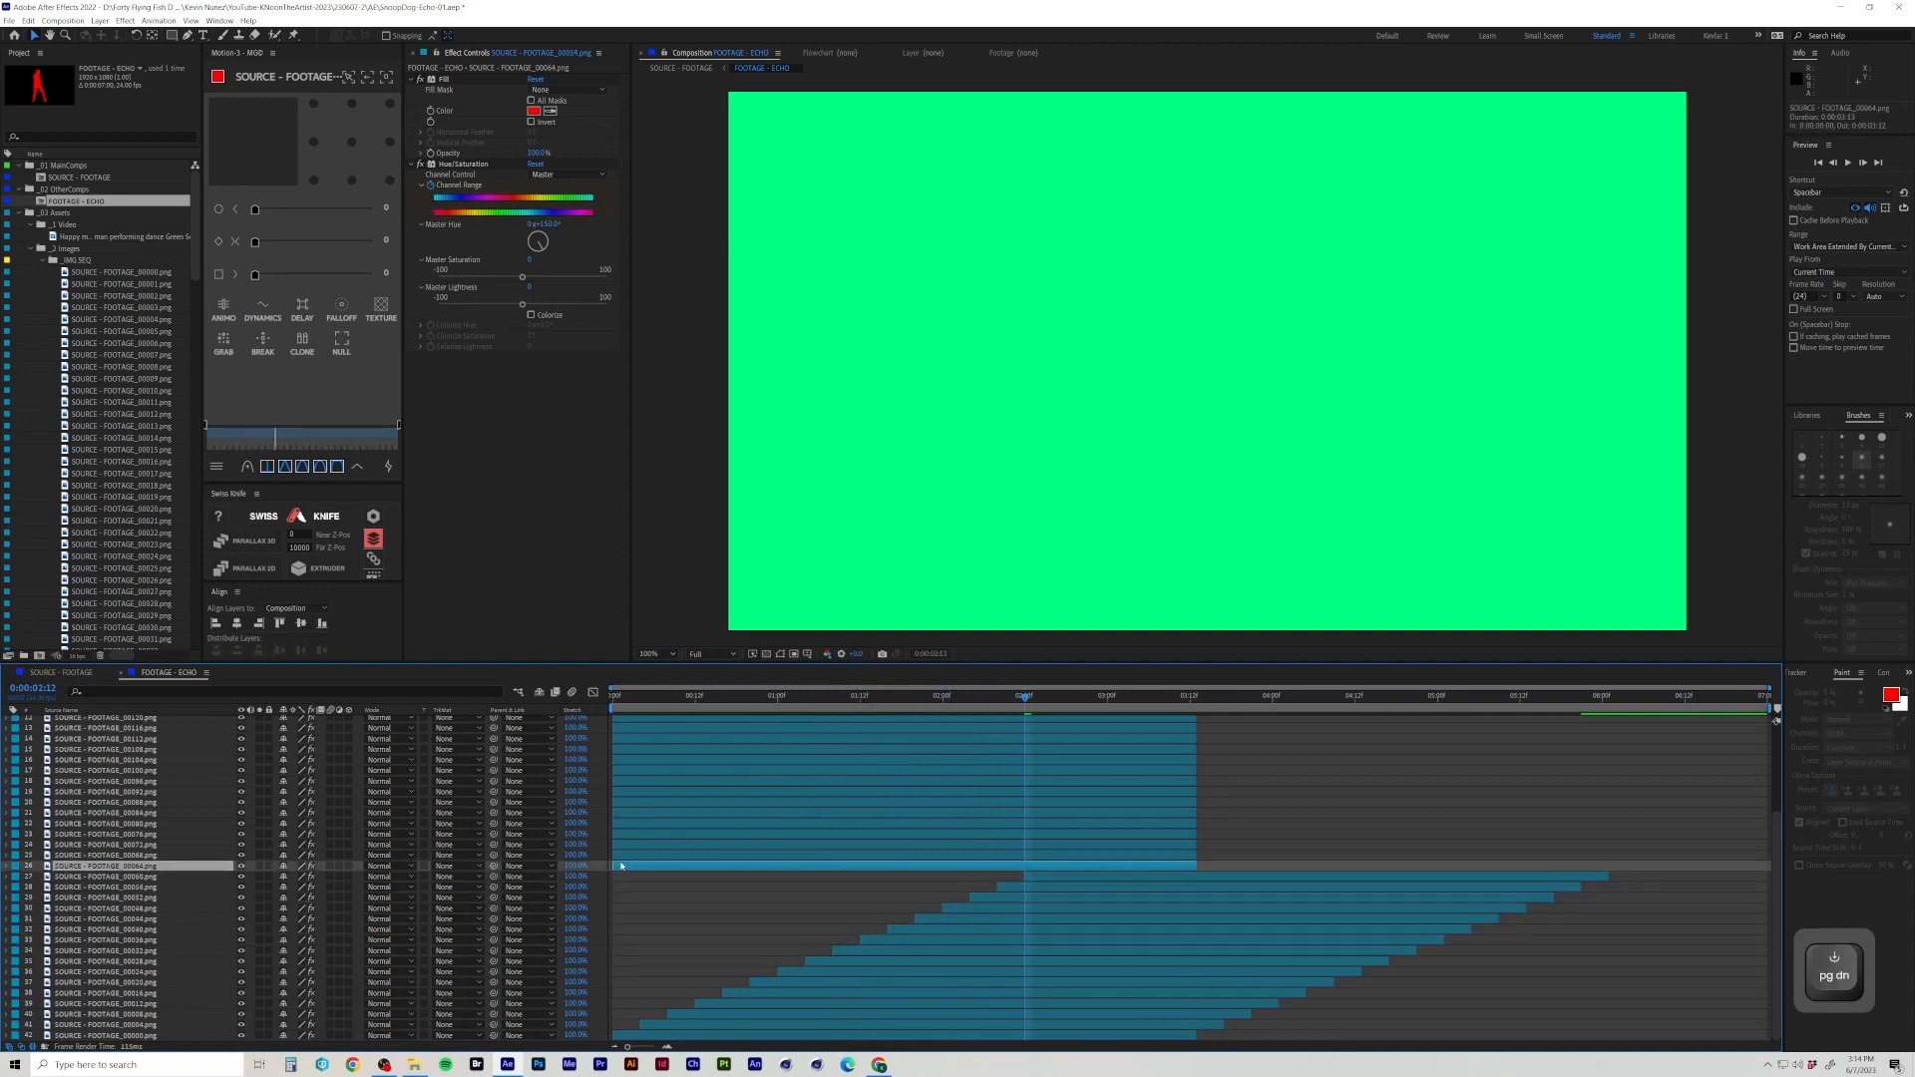
Stagger SOURCE - FOOTAGE_00064.png through _00096.png four frames apart, with _00096.png starting at 0:00:04:00.
{"action": "key", "text": "Page_Down"}
{"action": "key", "text": "Page_Down"}
{"action": "key", "text": "Page_Down"}
{"action": "key", "text": "Page_Down"}
{"action": "key", "text": "["}
{"action": "left_click", "coordinate": [622, 856]}
{"action": "key", "text": "Page_Down"}
{"action": "key", "text": "Page_Down"}
{"action": "key", "text": "Page_Down"}
{"action": "key", "text": "Page_Down"}
{"action": "key", "text": "["}
{"action": "left_click", "coordinate": [623, 845]}
{"action": "key", "text": "Page_Down"}
{"action": "key", "text": "Page_Down"}
{"action": "key", "text": "Page_Down"}
{"action": "key", "text": "Page_Down"}
{"action": "key", "text": "["}
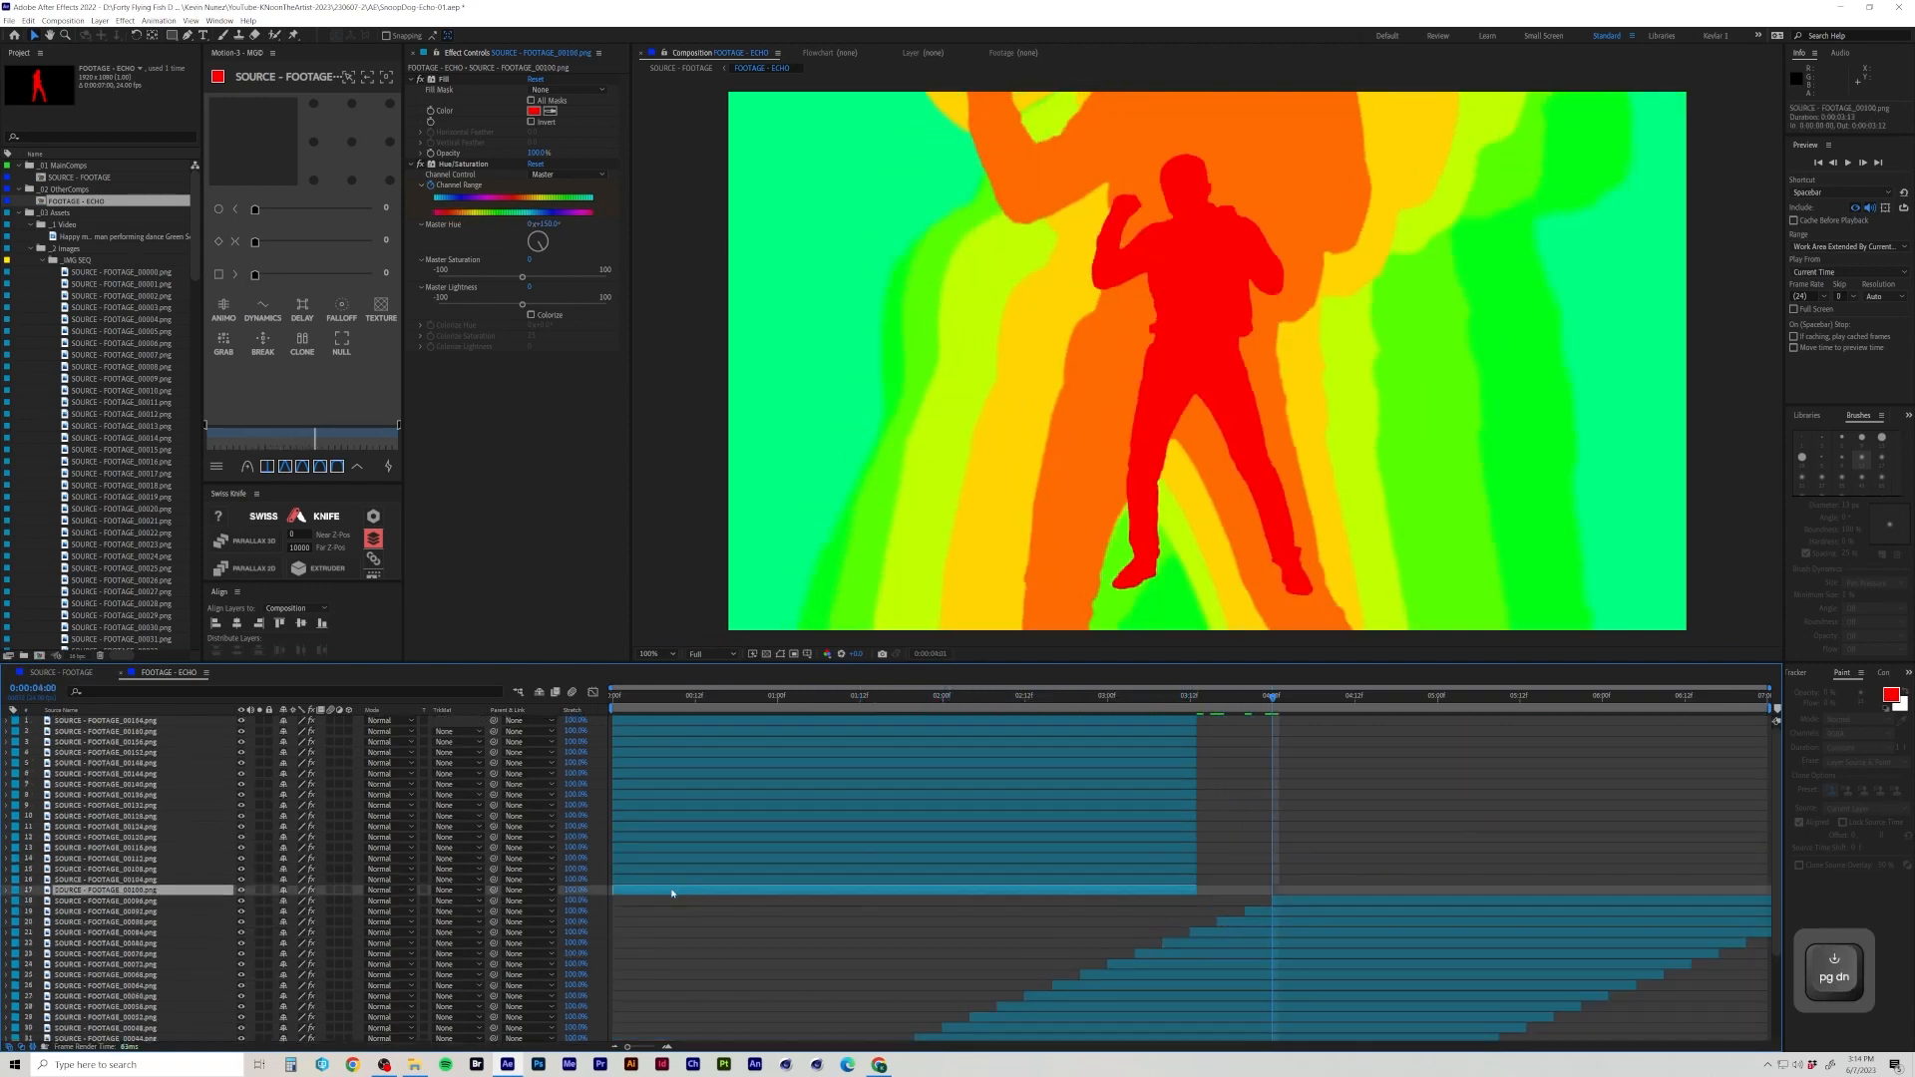
Stagger SOURCE - FOOTAGE_00100.png through _00136.png four frames apart, with _00136.png starting at 0:00:05:16.
{"action": "key", "text": "Page_Down"}
{"action": "key", "text": "Page_Down"}
{"action": "key", "text": "Page_Down"}
{"action": "key", "text": "Page_Down"}
{"action": "key", "text": "["}
{"action": "left_click", "coordinate": [668, 880]}
{"action": "key", "text": "Page_Down"}
{"action": "key", "text": "Page_Down"}
{"action": "key", "text": "Page_Down"}
{"action": "key", "text": "Page_Down"}
{"action": "key", "text": "["}
{"action": "left_click", "coordinate": [663, 869]}
{"action": "key", "text": "Page_Down"}
{"action": "key", "text": "Page_Down"}
{"action": "key", "text": "Page_Down"}
{"action": "key", "text": "Page_Down"}
{"action": "key", "text": "["}
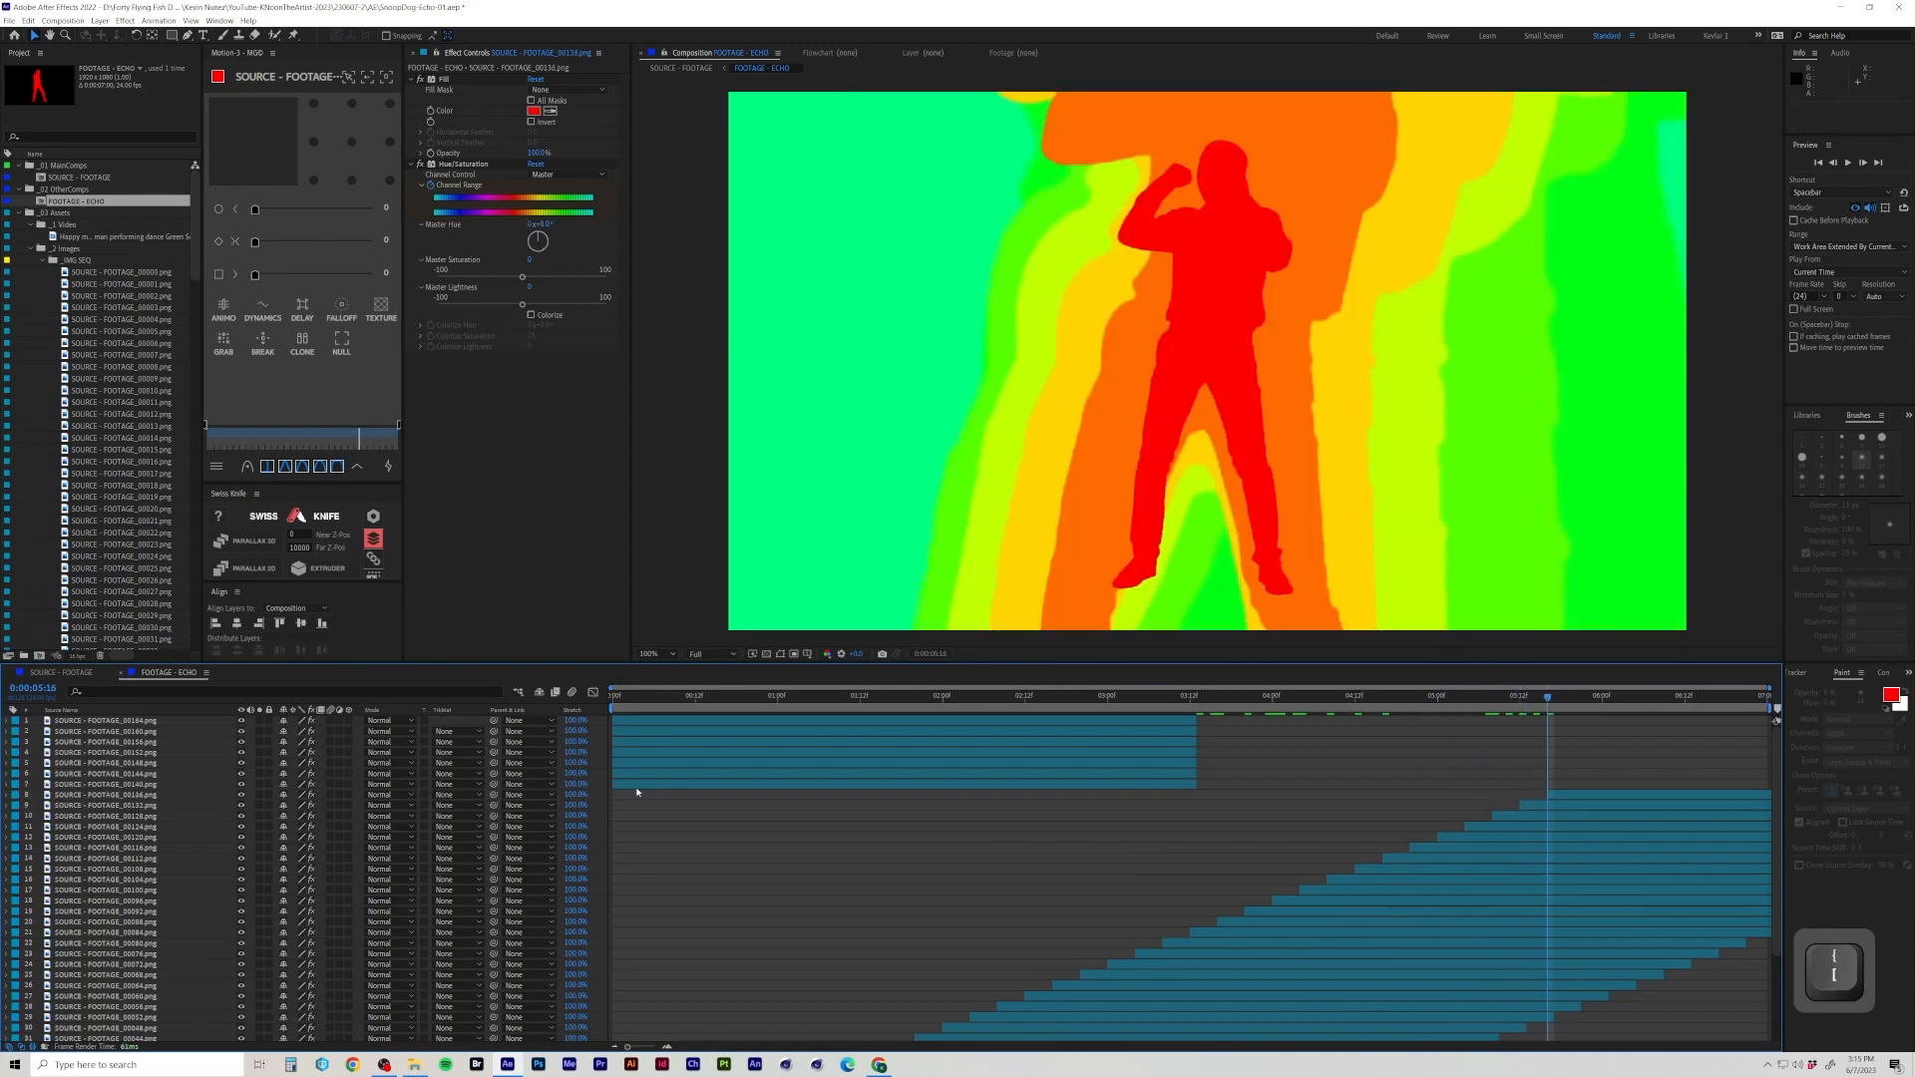
Stagger SOURCE - FOOTAGE_00140.png through _00164.png four frames apart, with _00164.png starting at 0:00:06:20.
{"action": "left_click", "coordinate": [636, 784]}
{"action": "key", "text": "Page_Down"}
{"action": "key", "text": "Page_Down"}
{"action": "key", "text": "Page_Down"}
{"action": "key", "text": "Page_Down"}
{"action": "key", "text": "["}
{"action": "left_click", "coordinate": [635, 774]}
{"action": "key", "text": "Page_Down"}
{"action": "key", "text": "Page_Down"}
{"action": "key", "text": "Page_Down"}
{"action": "key", "text": "Page_Down"}
{"action": "key", "text": "["}
{"action": "left_click", "coordinate": [636, 763]}
{"action": "key", "text": "Page_Down"}
{"action": "key", "text": "Page_Down"}
{"action": "key", "text": "Page_Down"}
{"action": "key", "text": "Page_Down"}
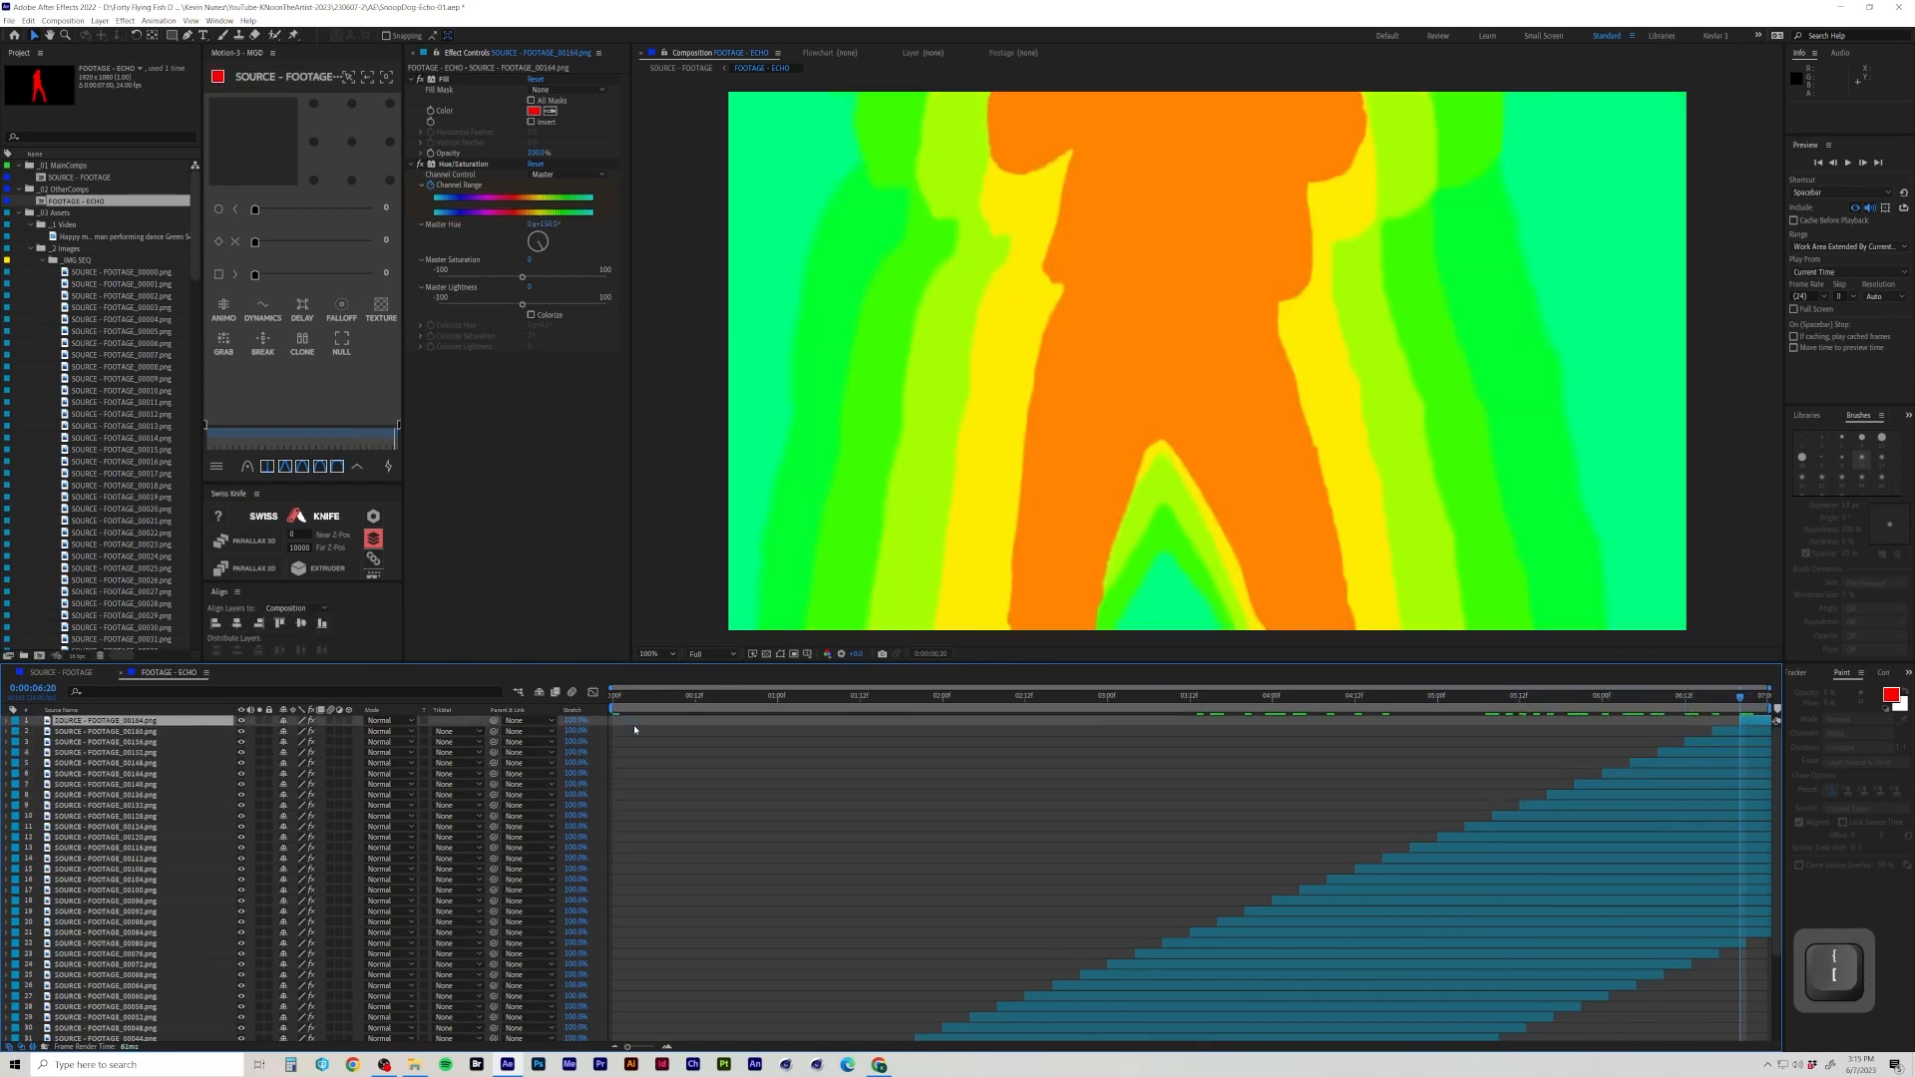
Preview the echo behind the dancer in the SOURCE - FOOTAGE composition and compare it with the Snoop Dogg video on YouTube.
{"action": "left_click", "coordinate": [86, 673]}
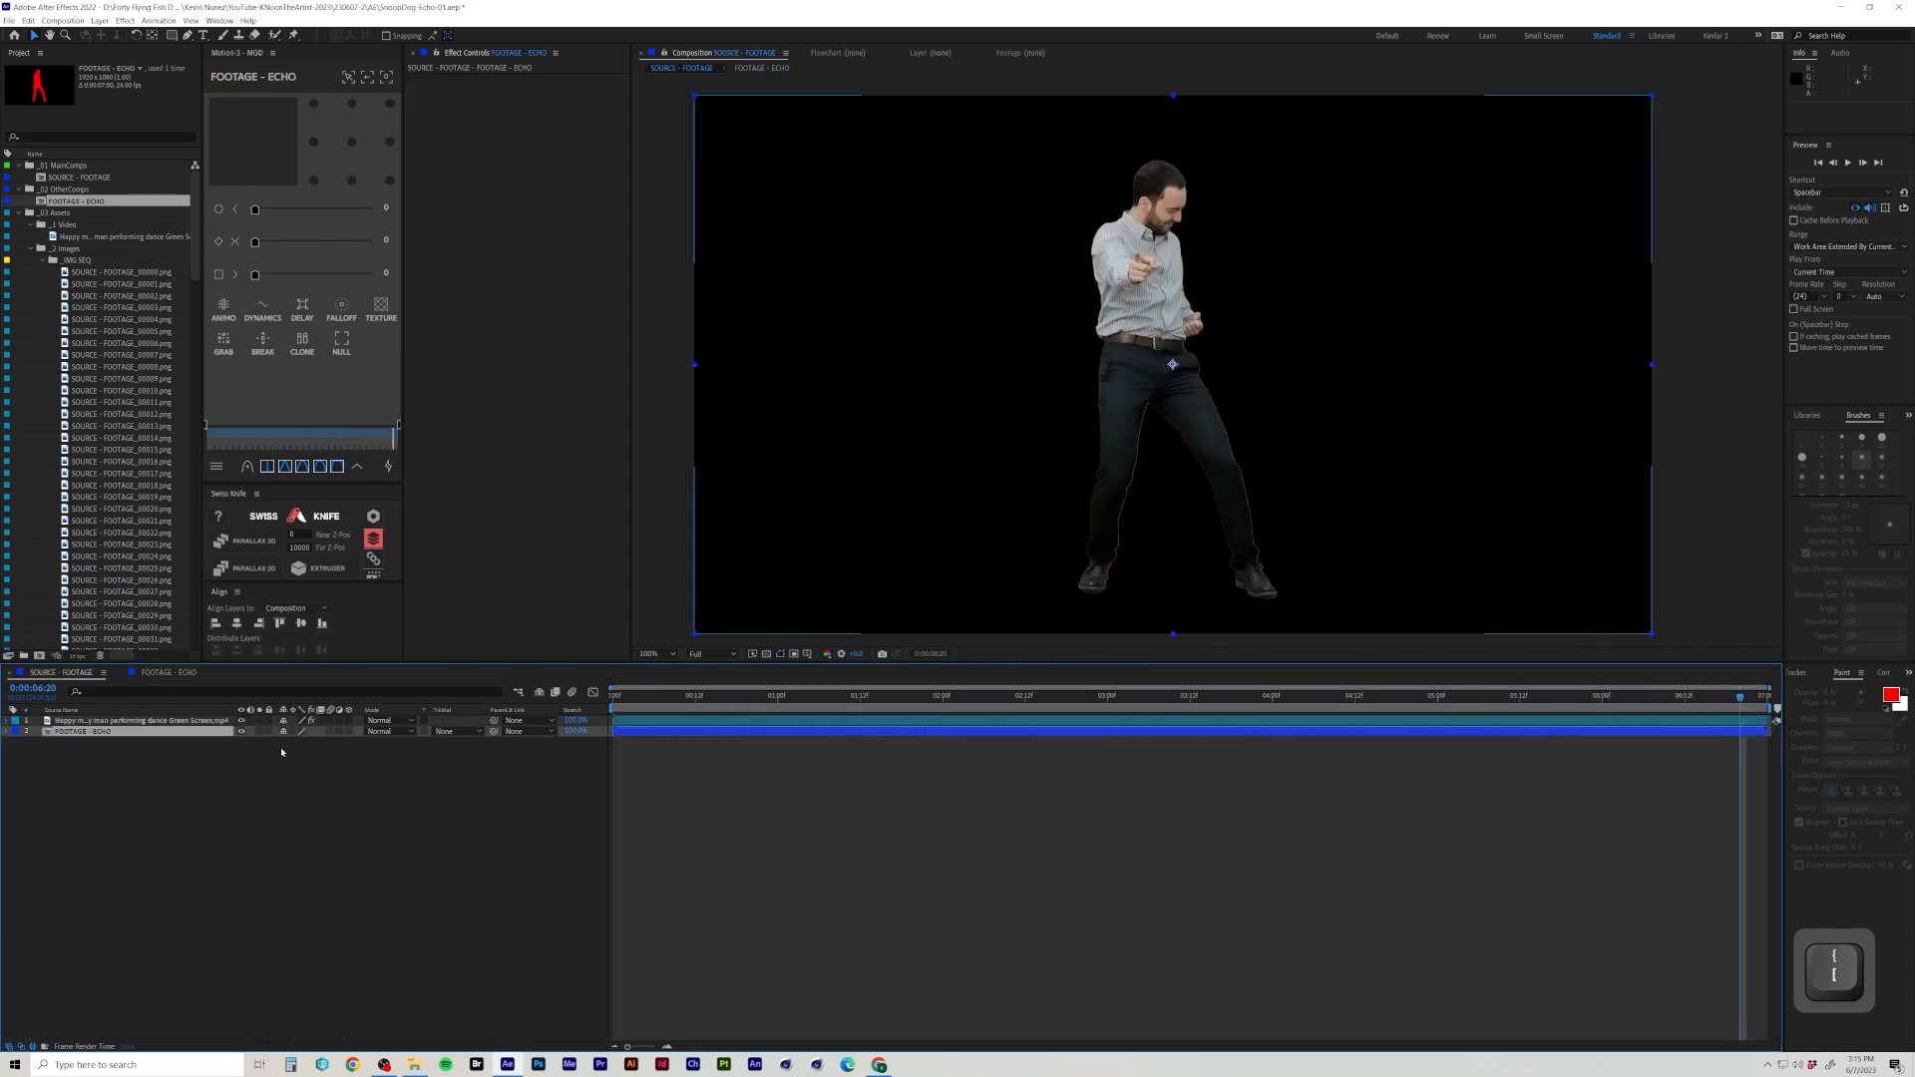
{"action": "key", "text": "KP_0"}
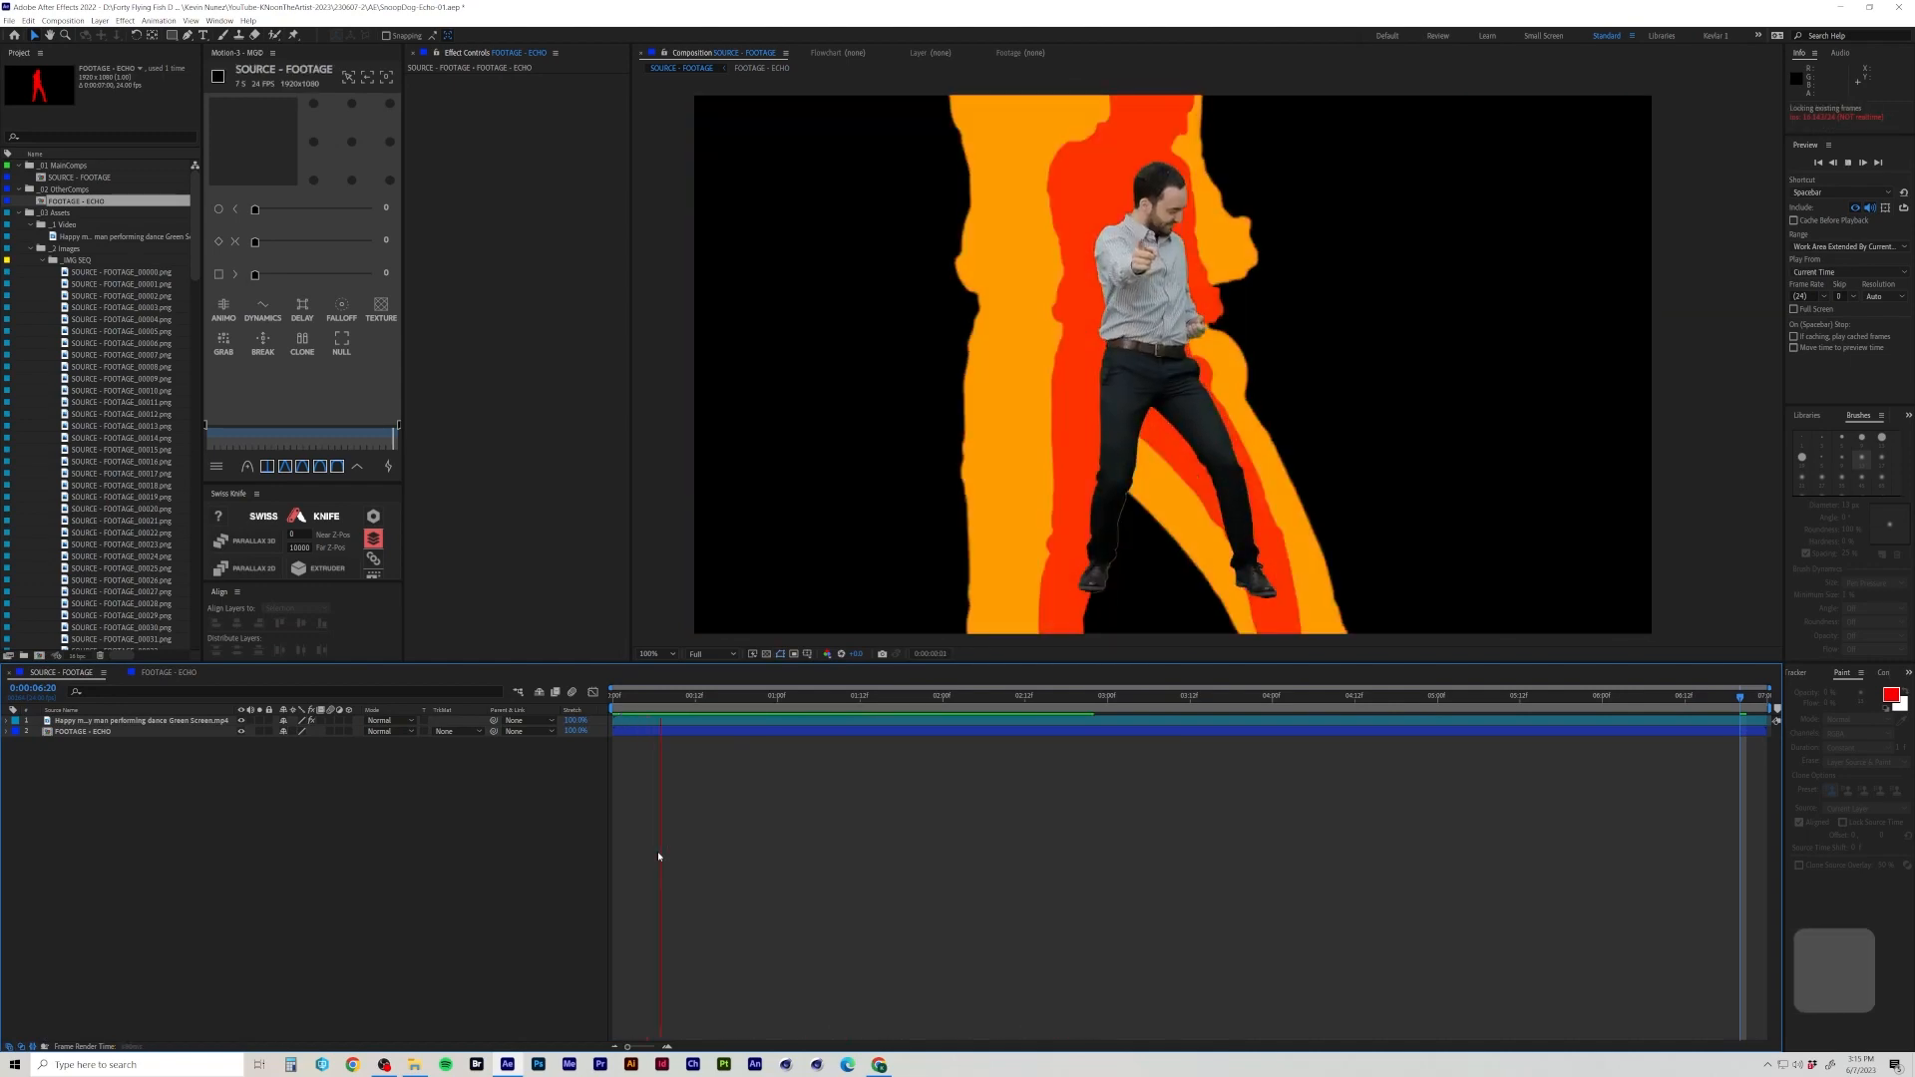
{"action": "key", "text": "alt+Tab"}
{"action": "key", "text": "alt+Tab"}
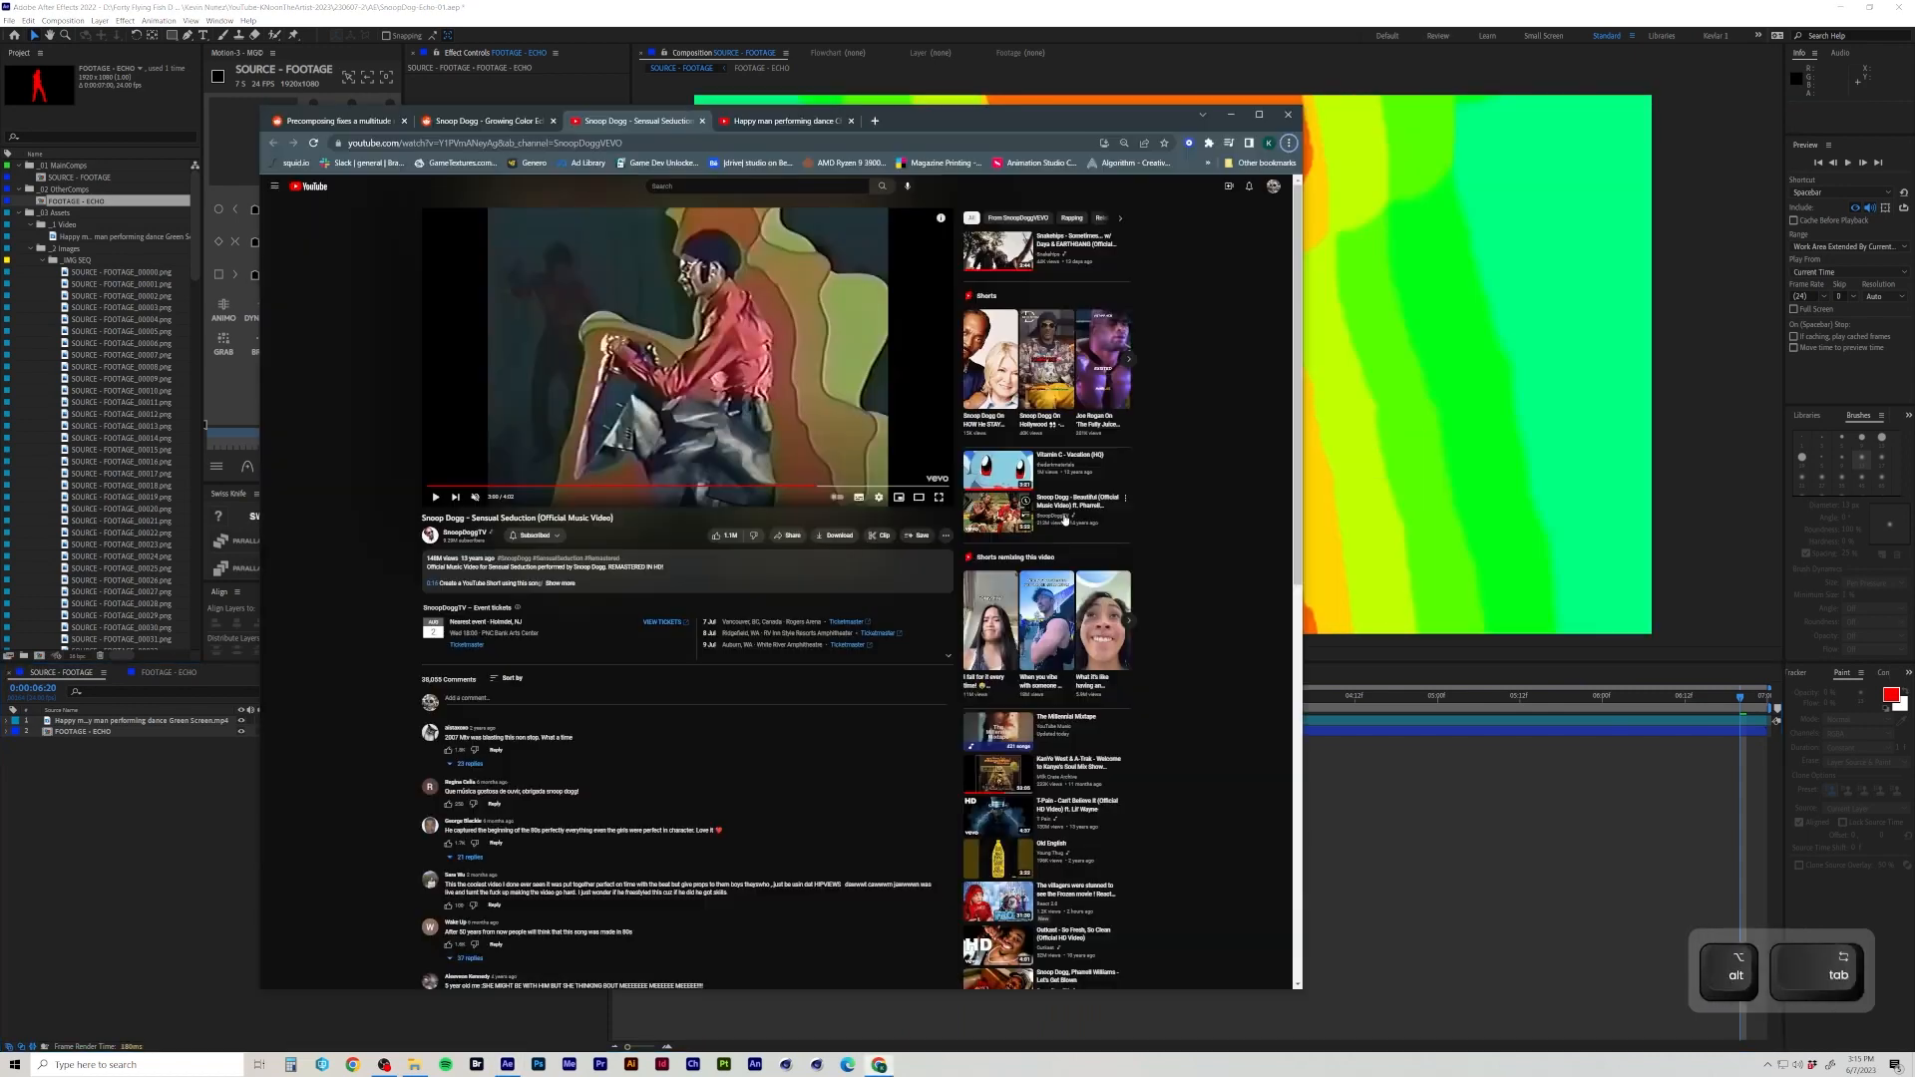
{"action": "key", "text": "alt+Tab"}
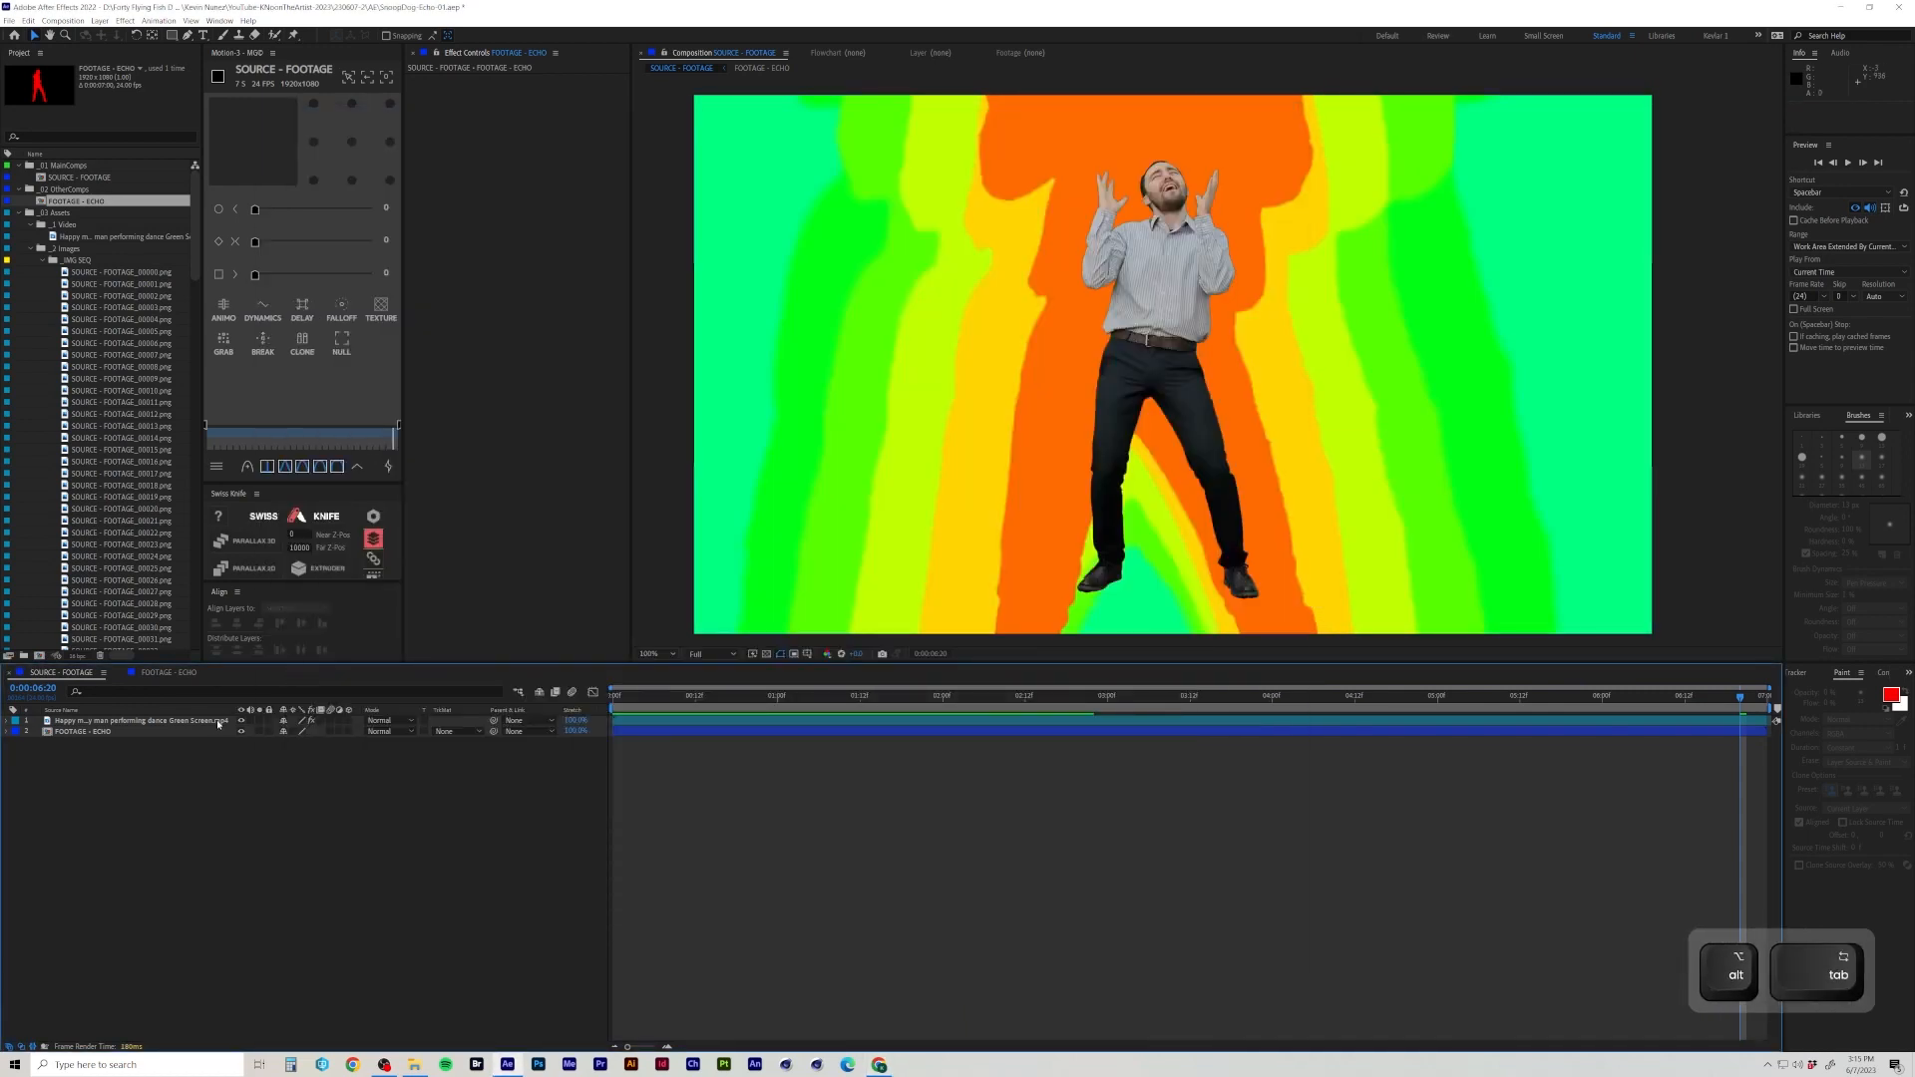
Apply the Hue/Saturation effect to the FOOTAGE - ECHO layer.
{"action": "left_click", "coordinate": [217, 733]}
{"action": "key", "text": "ctrl+space"}
{"action": "type", "text": "hue"}
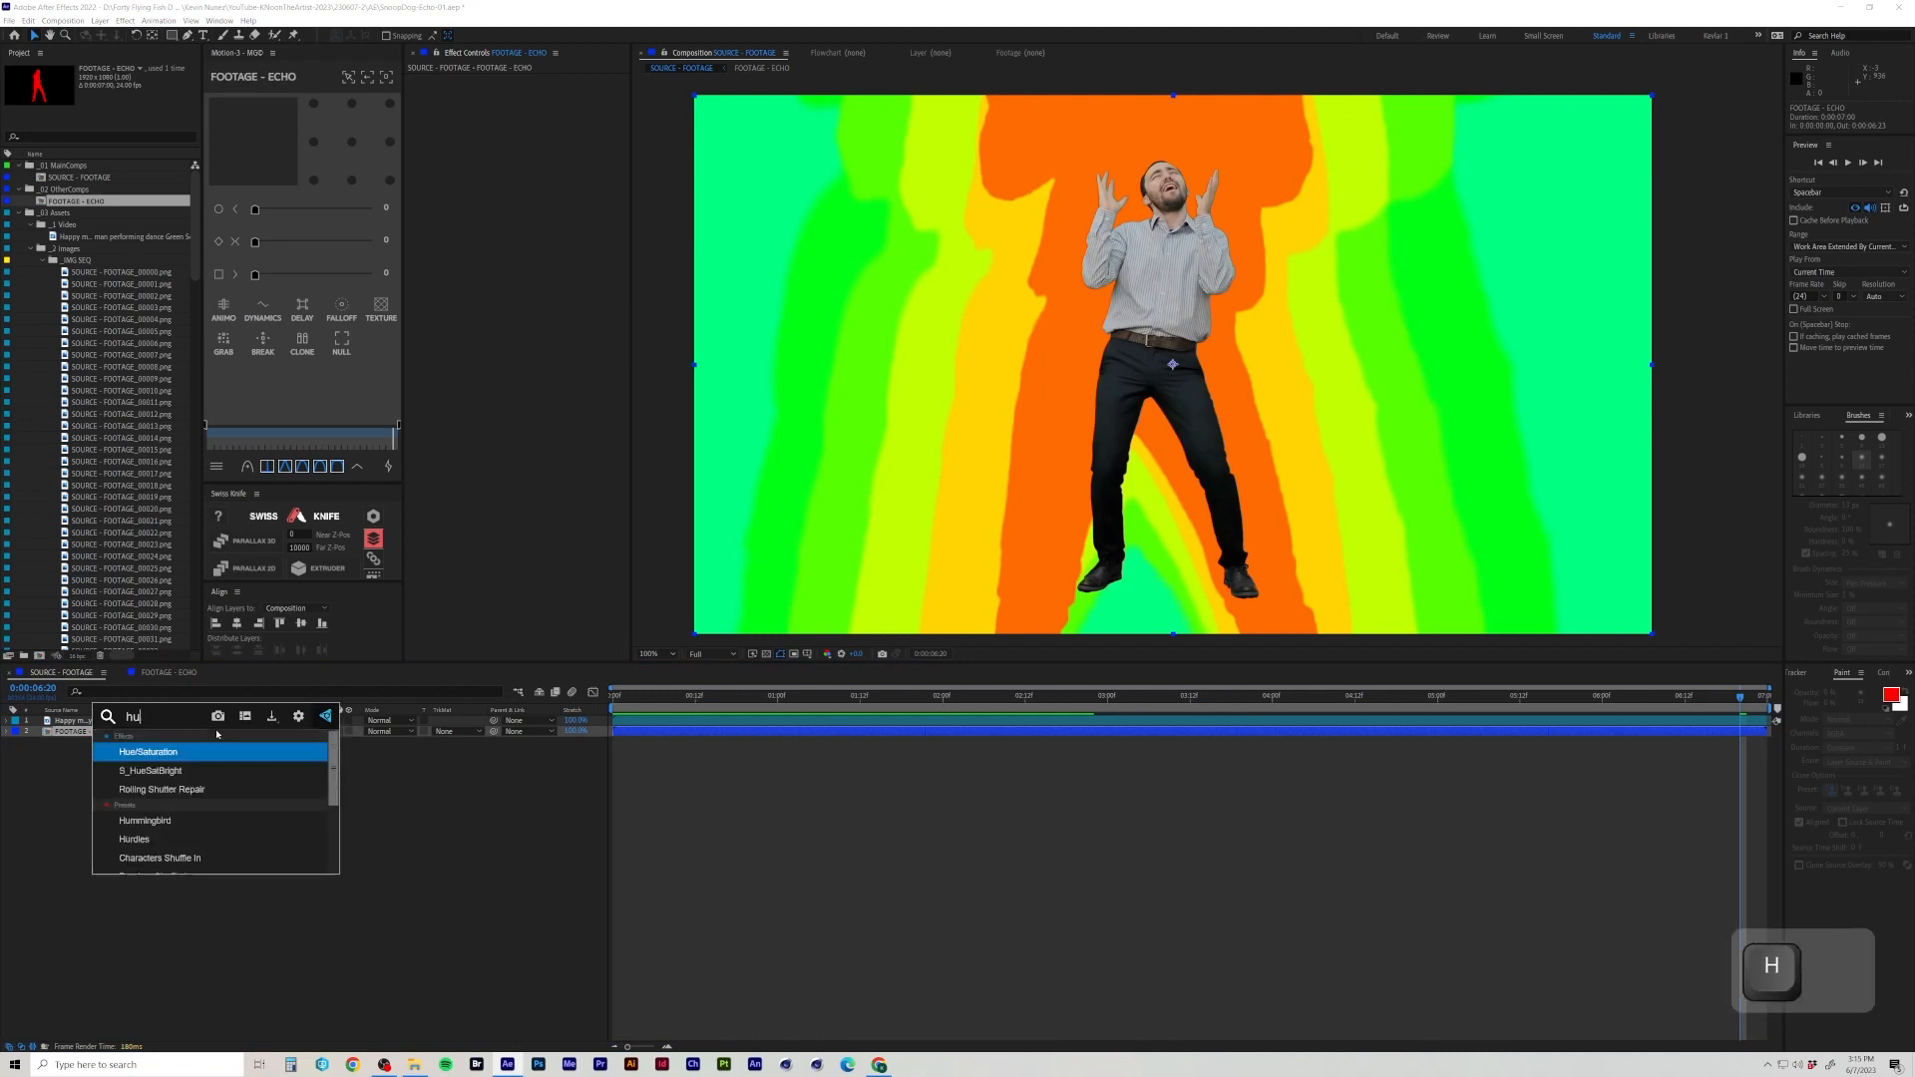
{"action": "key", "text": "Return"}
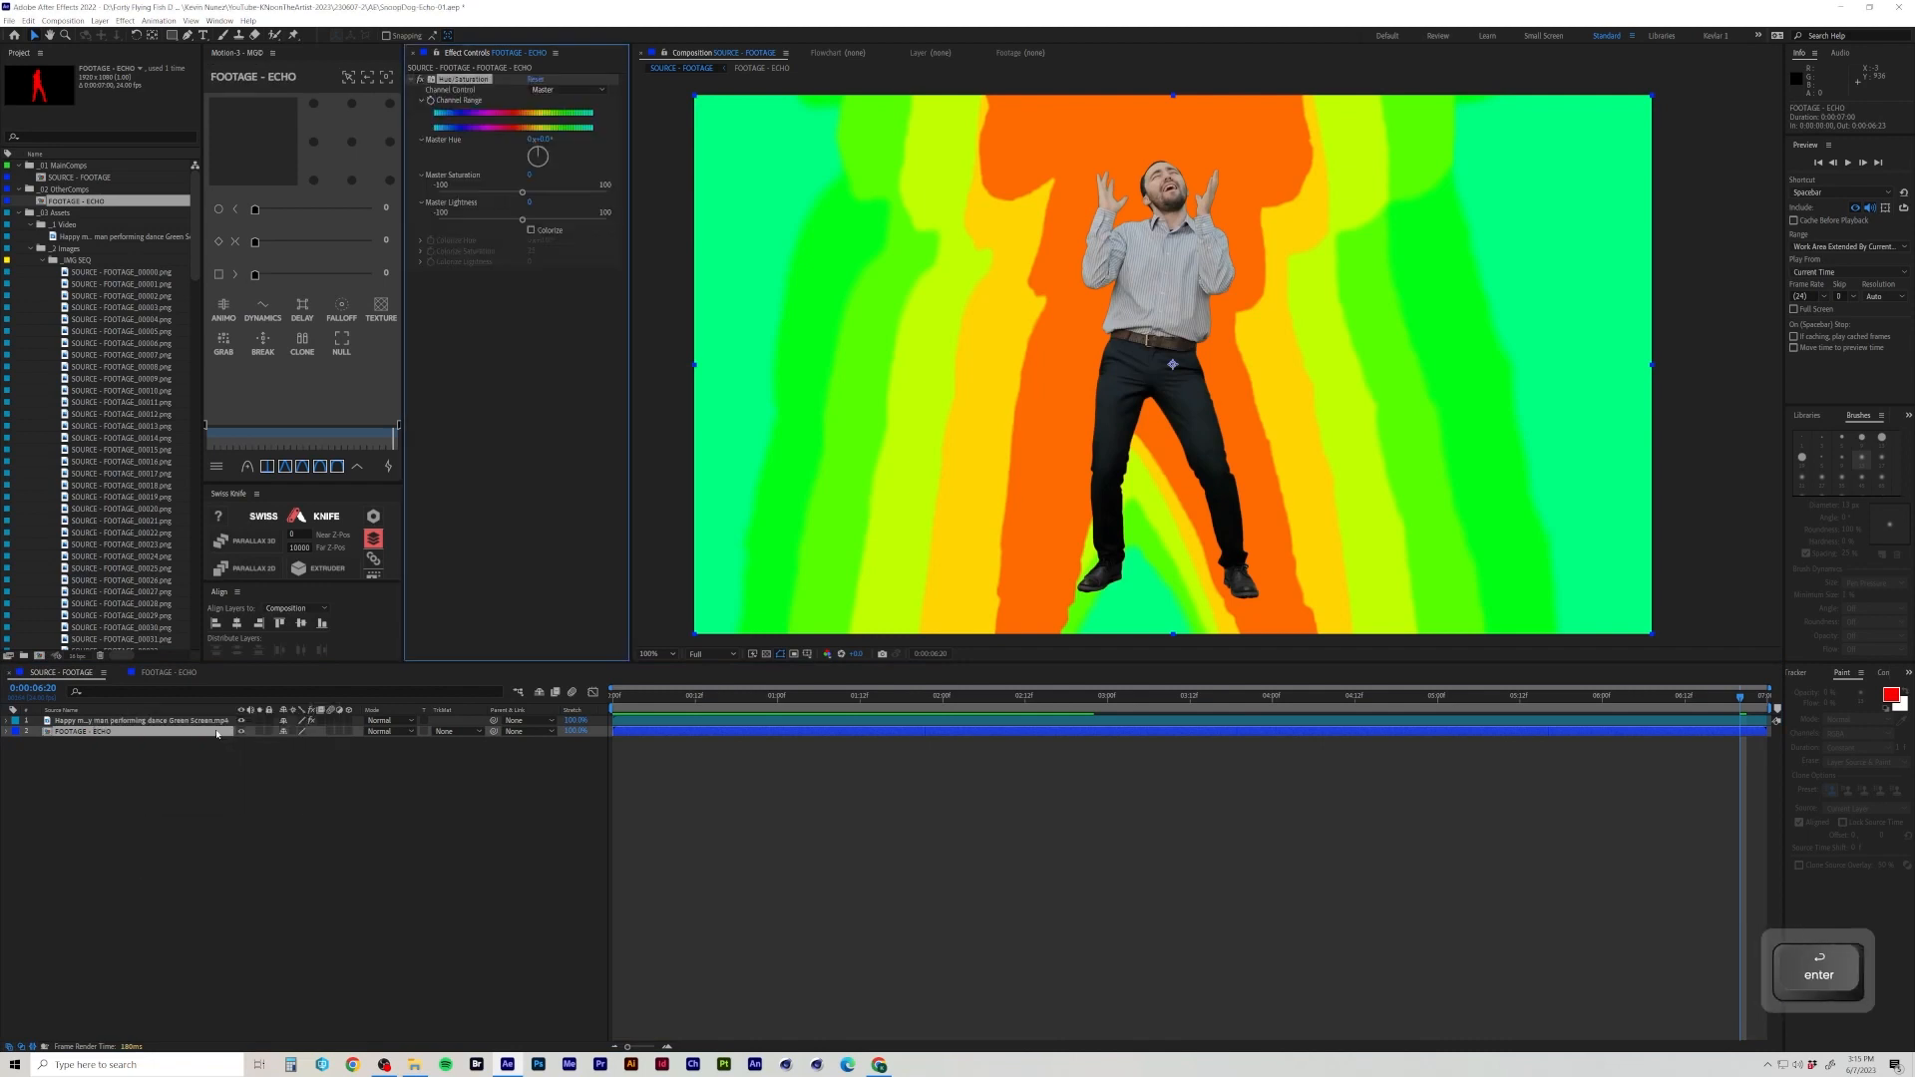
Lower the echo layer's Master Saturation to about -41, comparing with the music video in the browser, and preview the composition.
{"action": "left_click", "coordinate": [495, 193]}
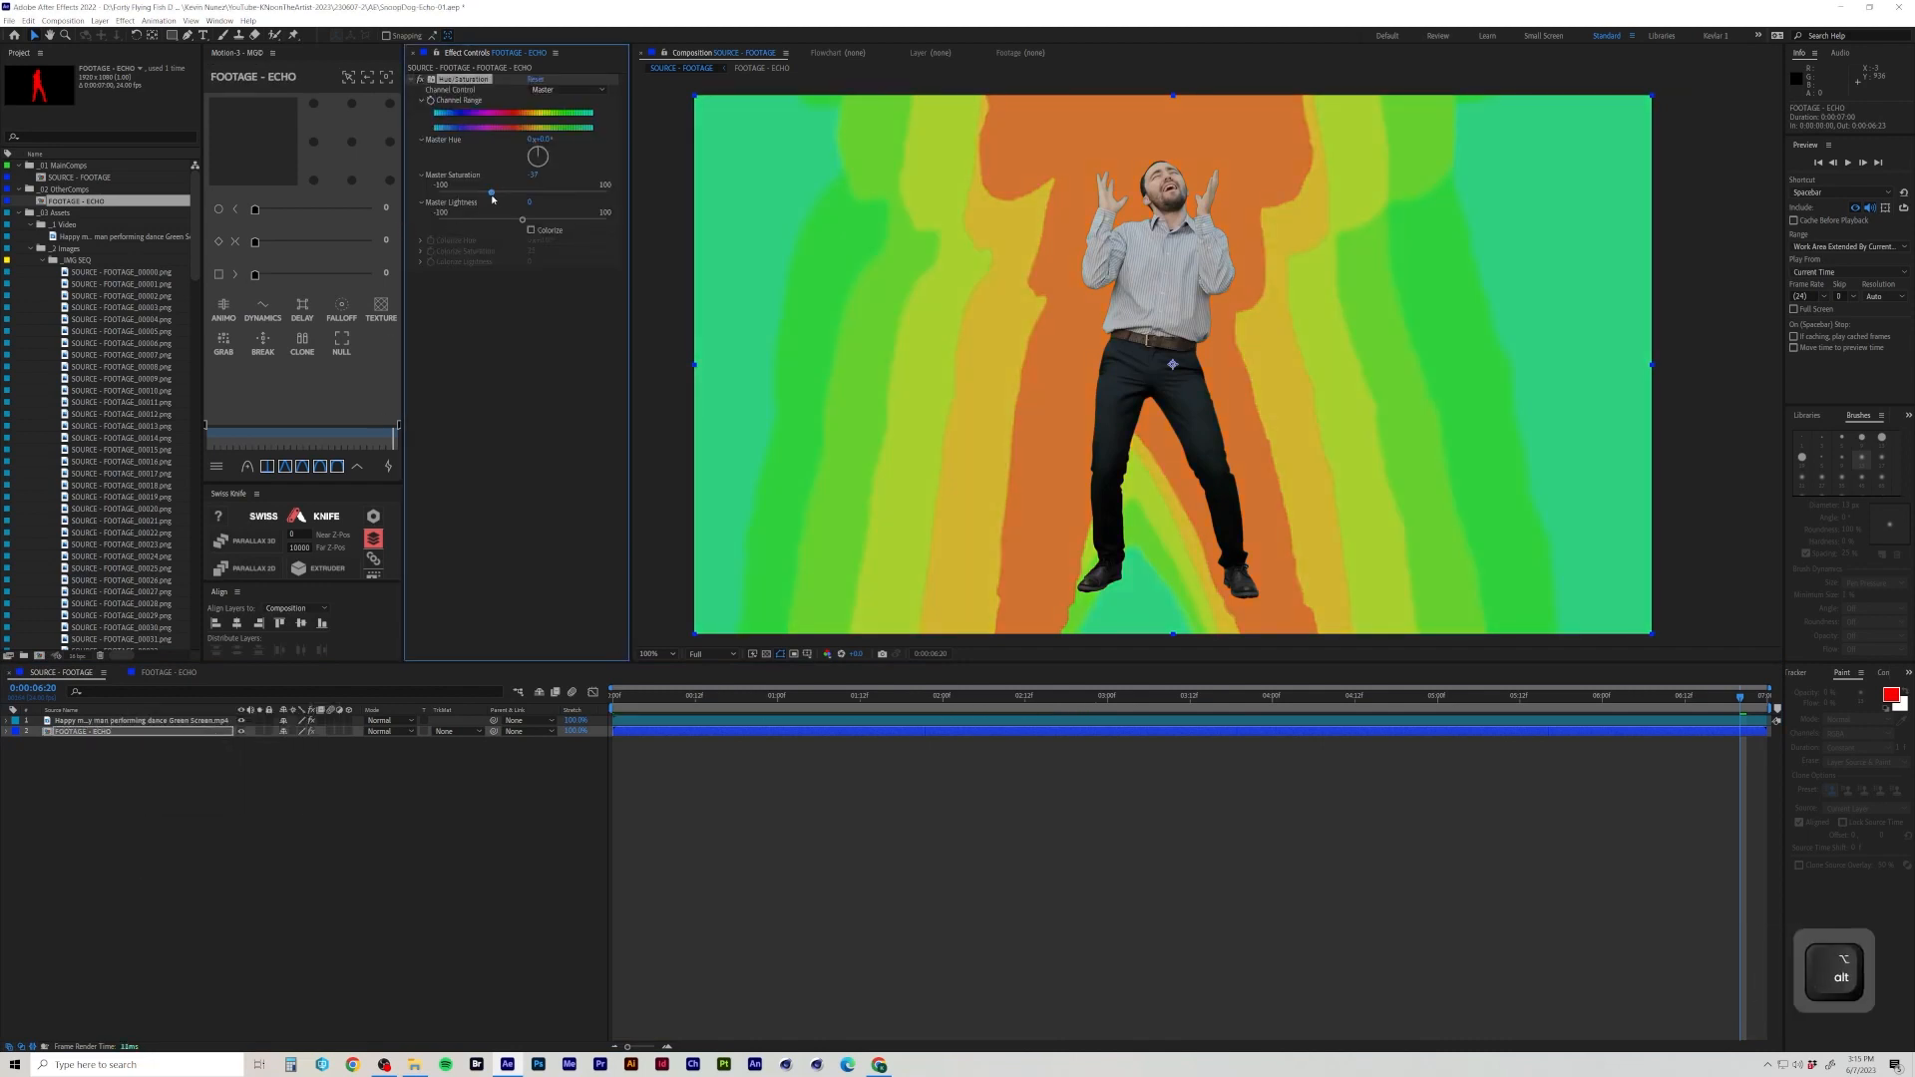
{"action": "key", "text": "alt+Tab"}
{"action": "key", "text": "alt+Tab"}
{"action": "key", "text": "alt+Tab"}
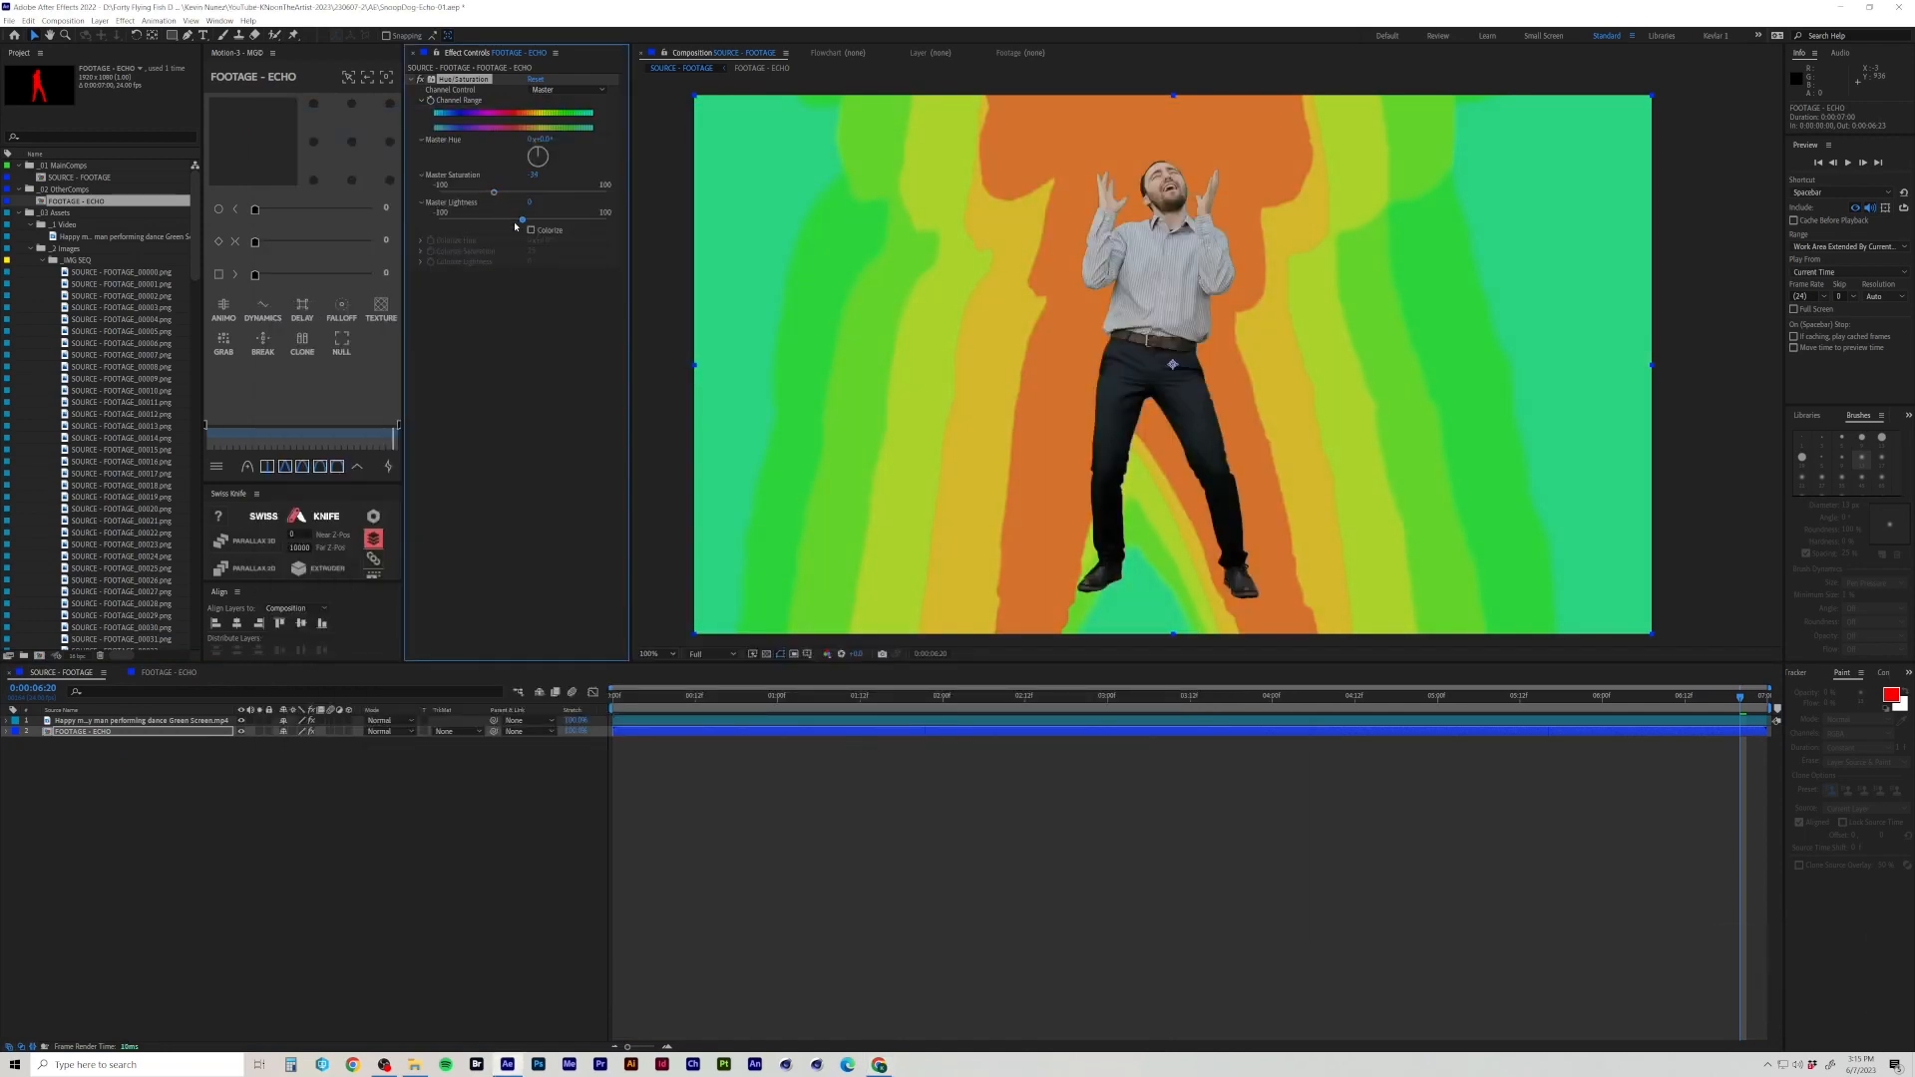
{"action": "key", "text": "alt+Tab"}
{"action": "key", "text": "alt+Tab"}
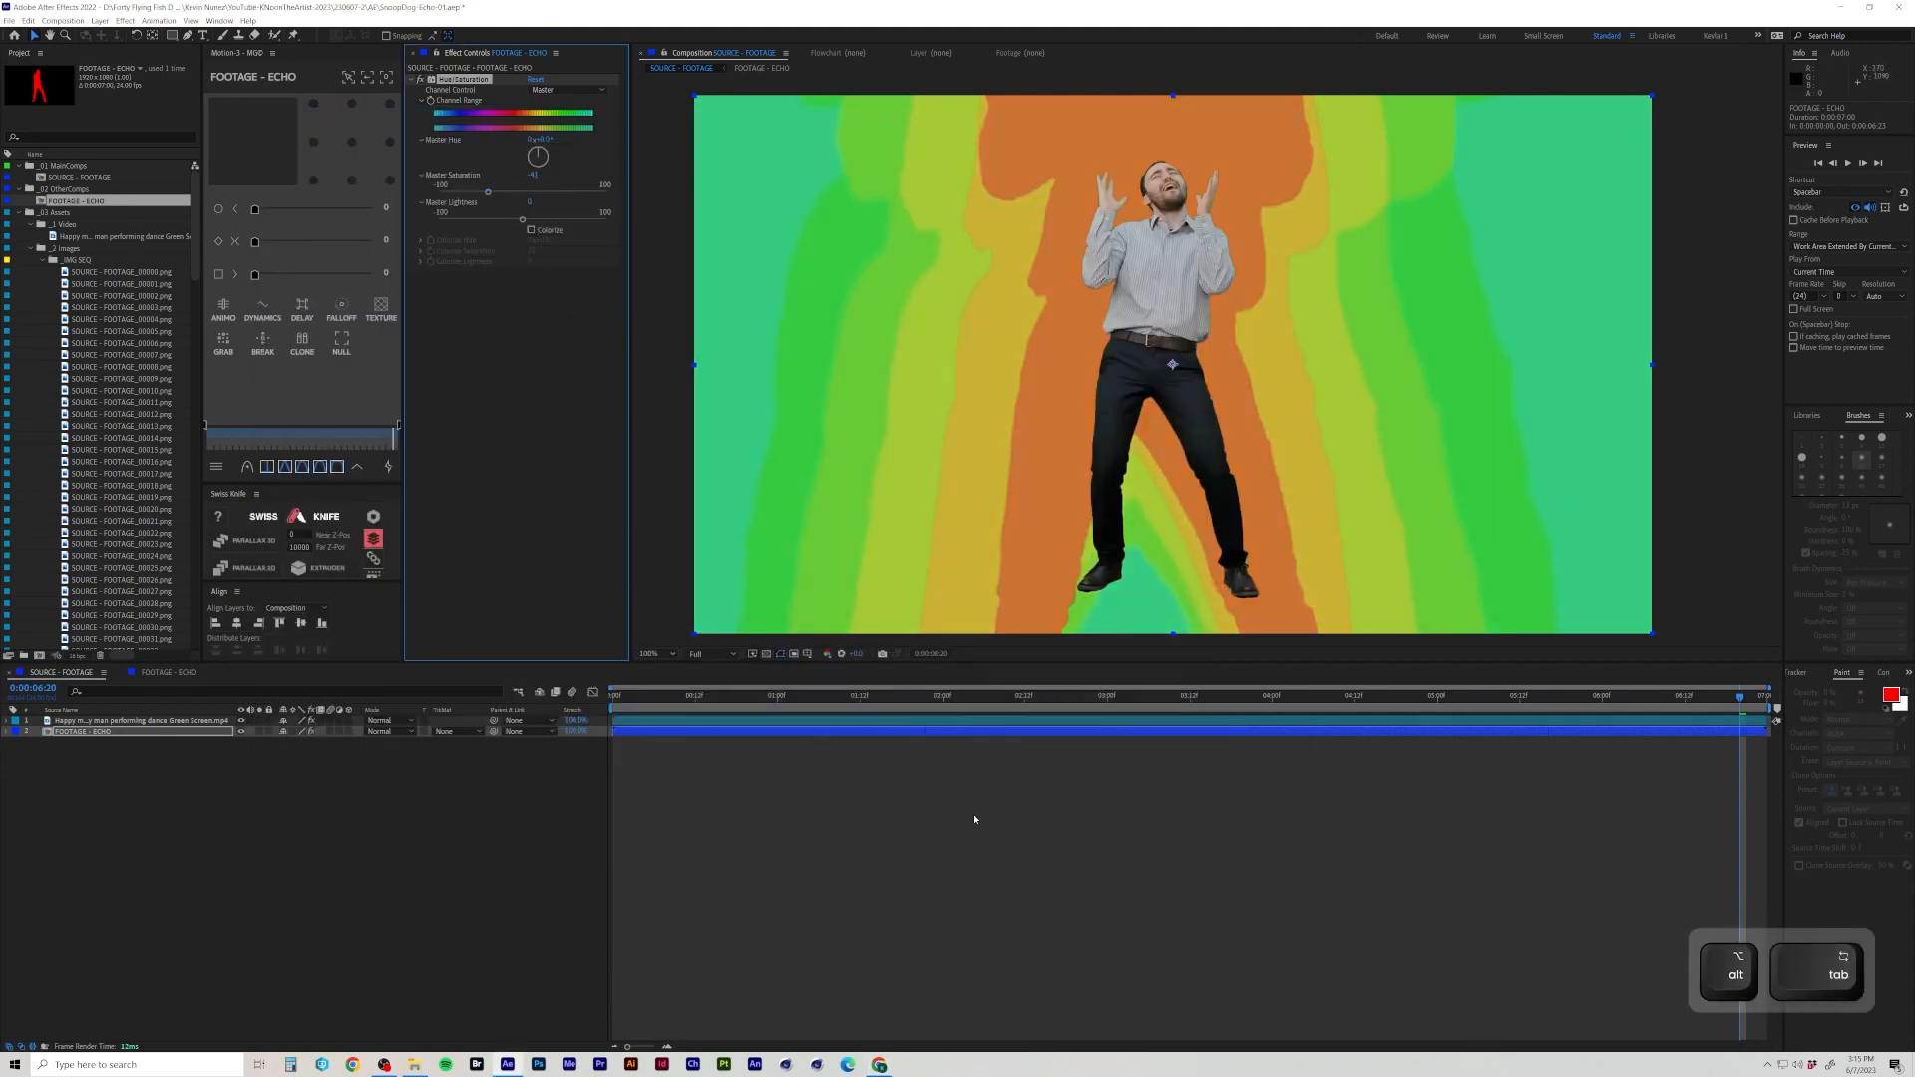
{"action": "key", "text": "KP_0"}
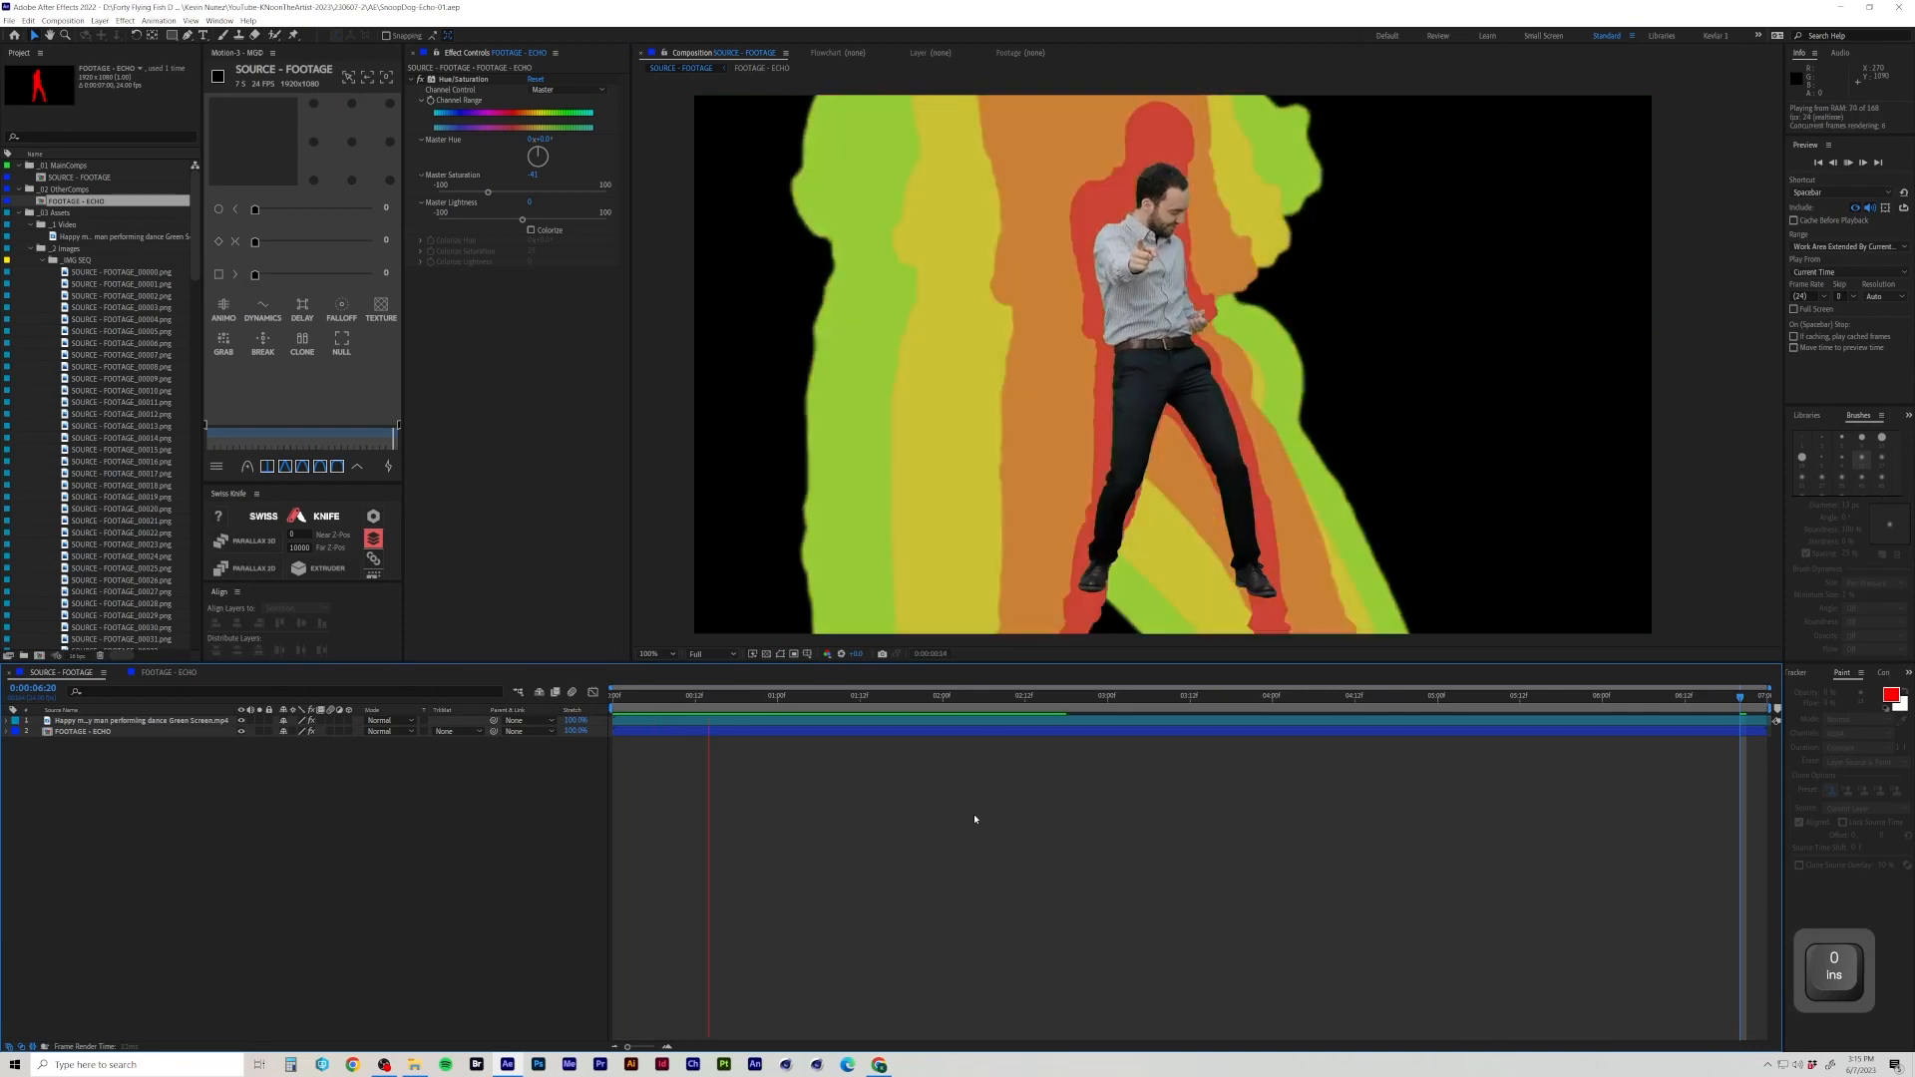